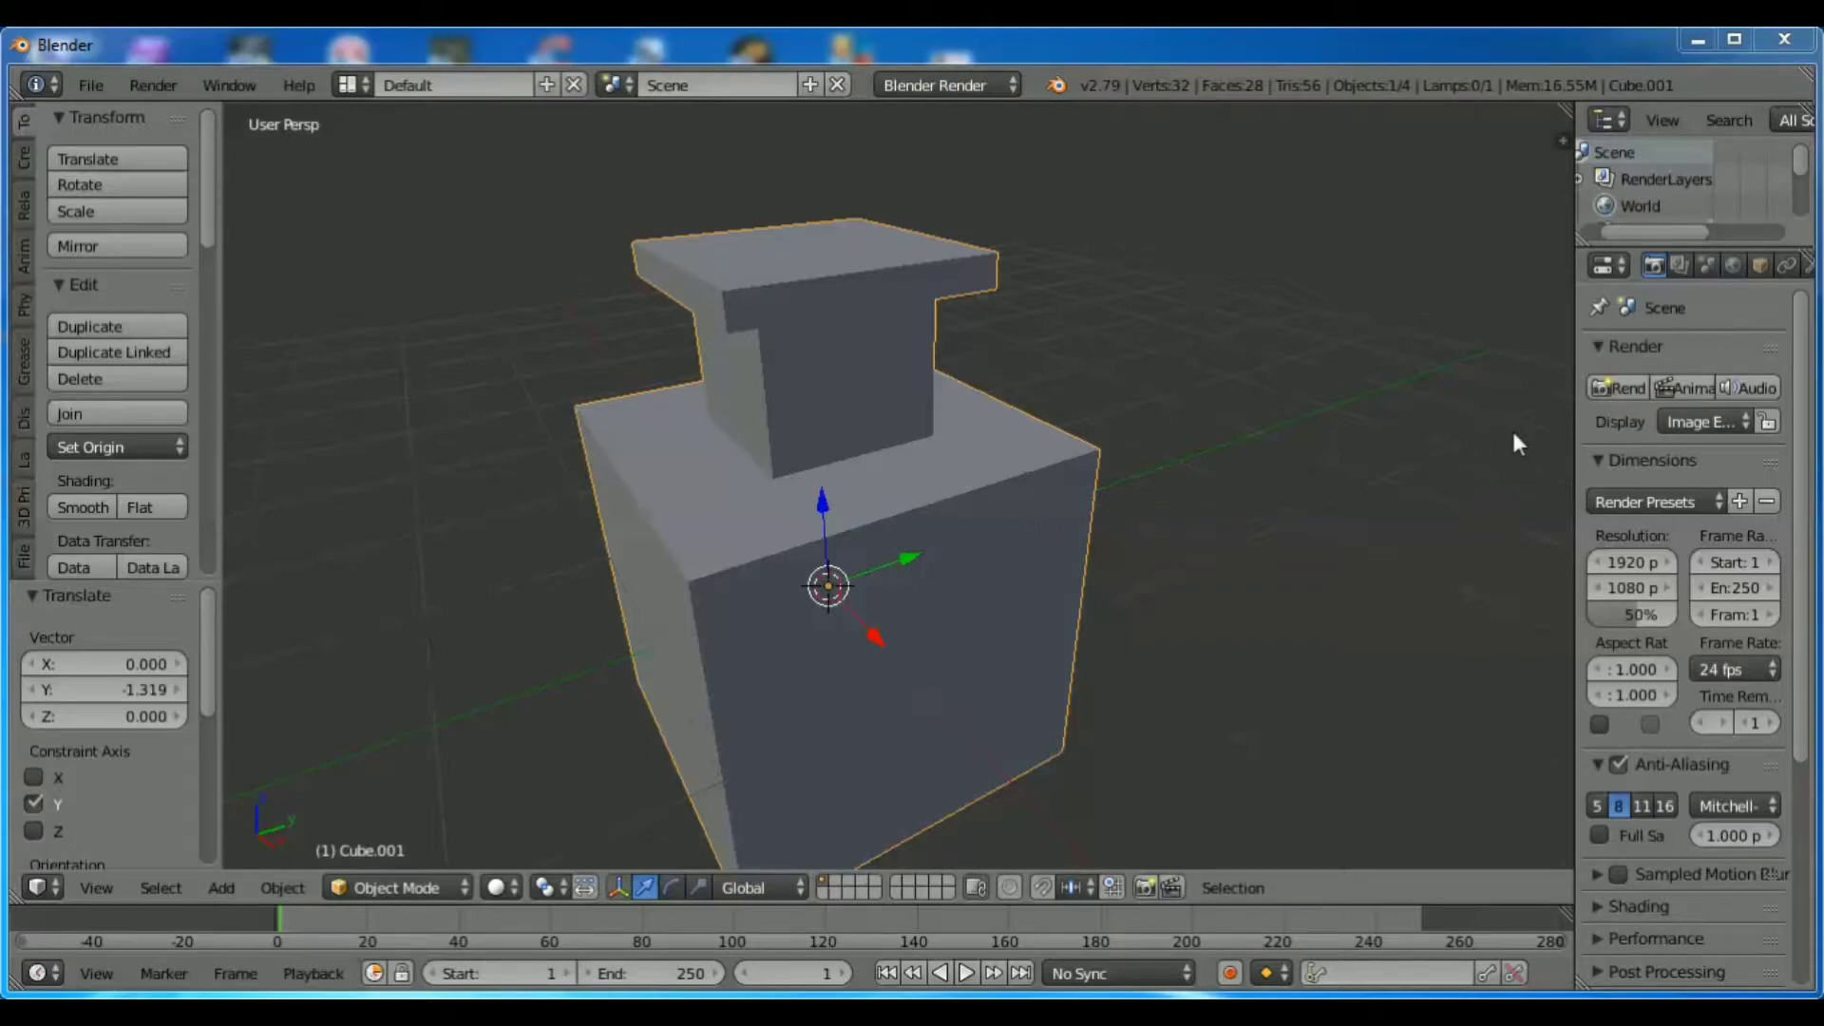
Widen the Properties editor and add a Bevel modifier to the bottle from the Modifiers tab.
{"action": "left_click", "coordinate": [1577, 348]}
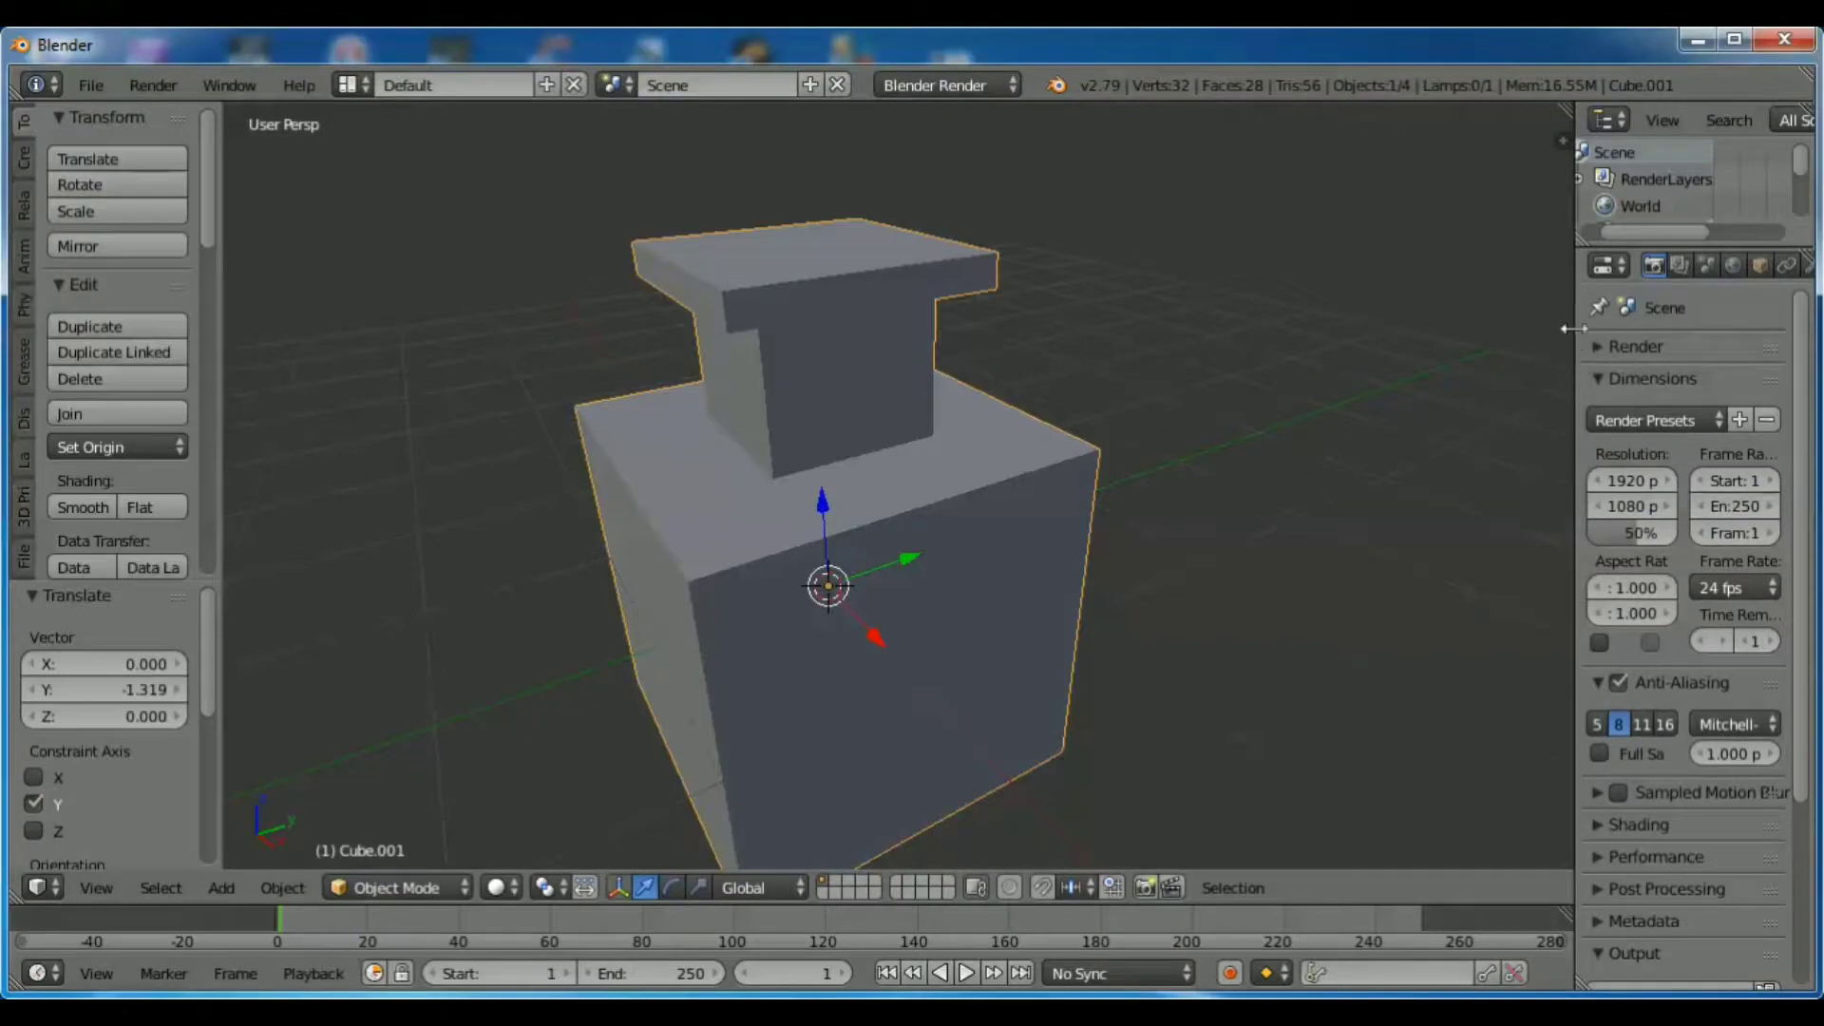
{"action": "left_click_drag", "start_coordinate": [1572, 328], "coordinate": [1472, 332]}
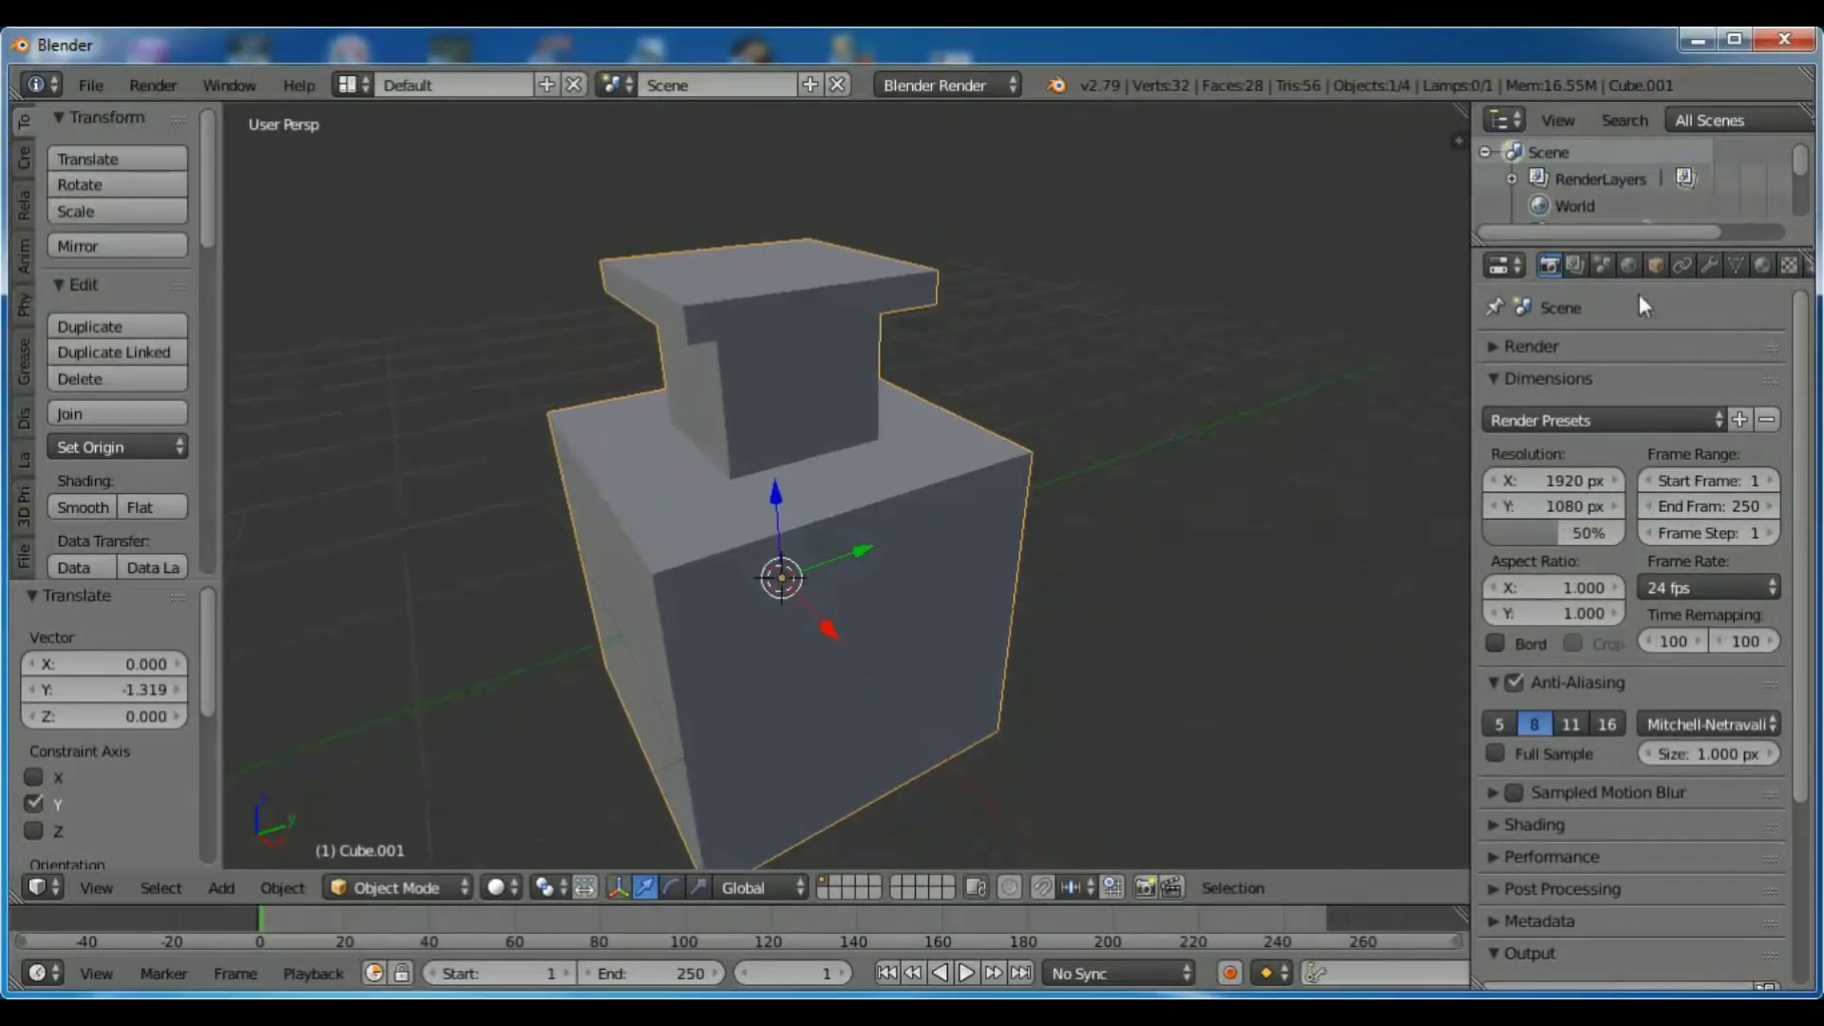
{"action": "left_click", "coordinate": [1706, 260]}
{"action": "left_click", "coordinate": [1586, 351]}
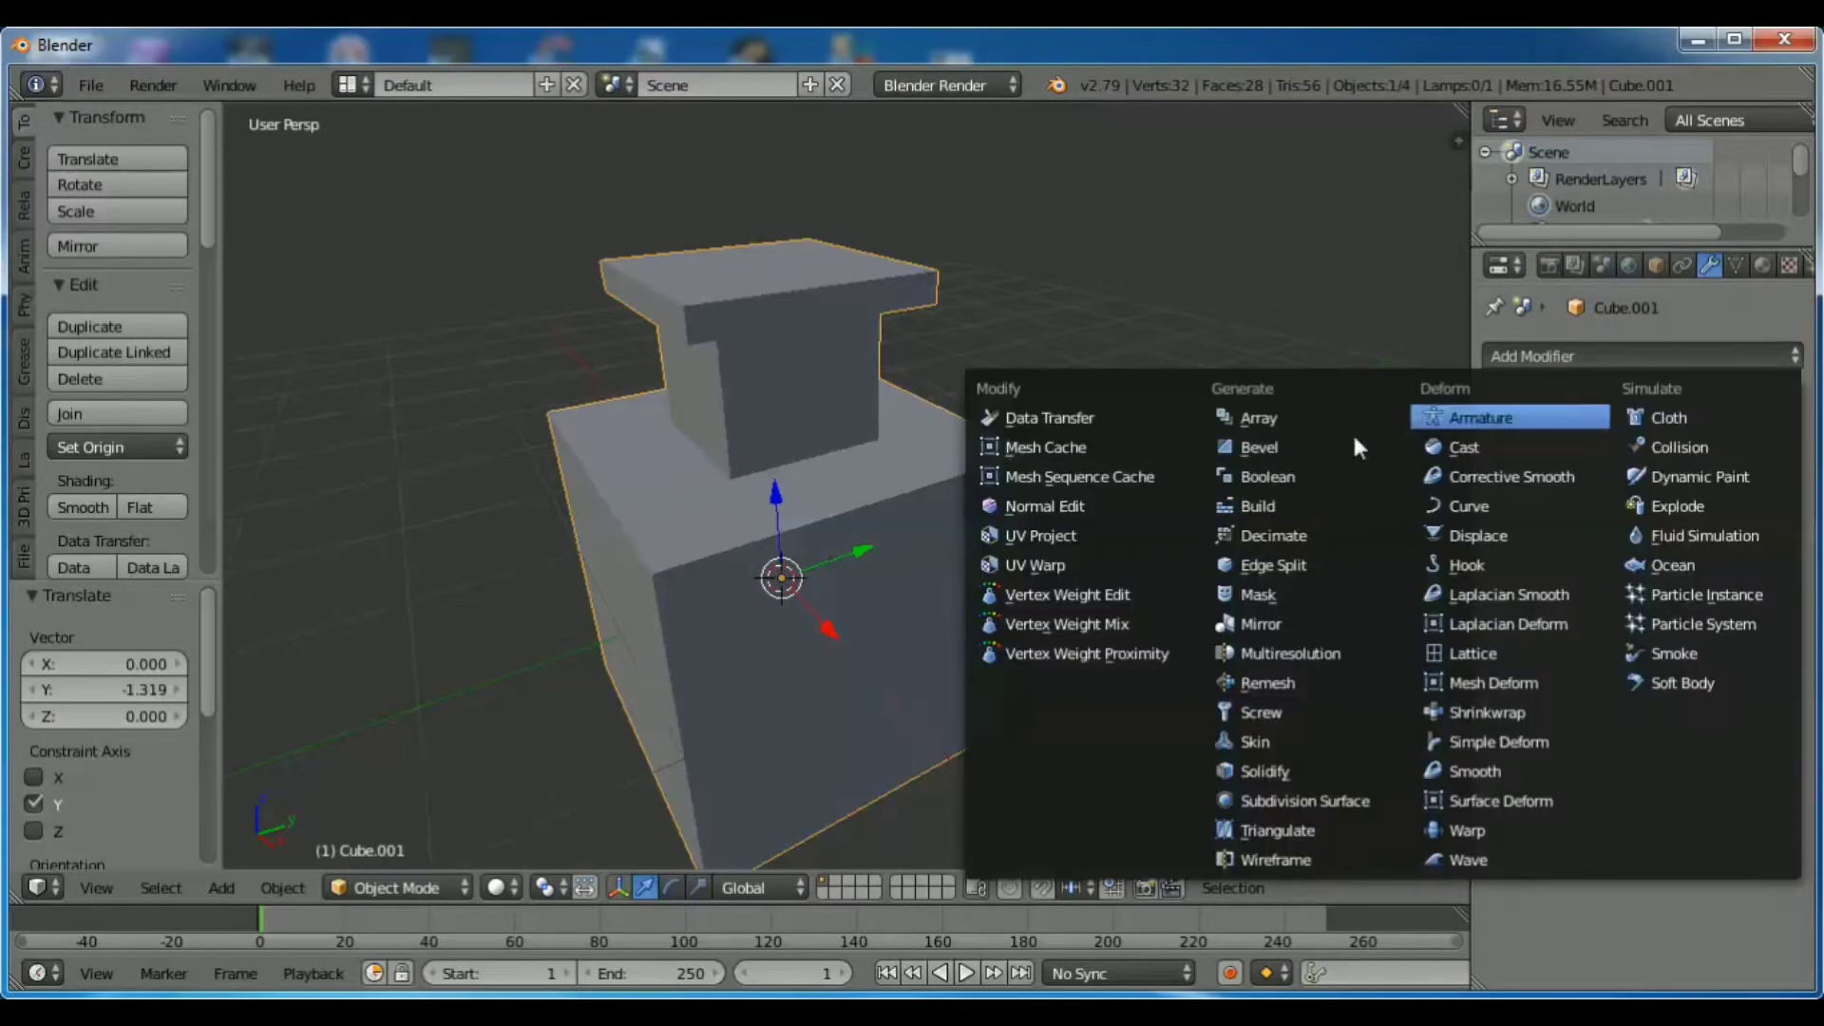
{"action": "left_click", "coordinate": [1276, 443]}
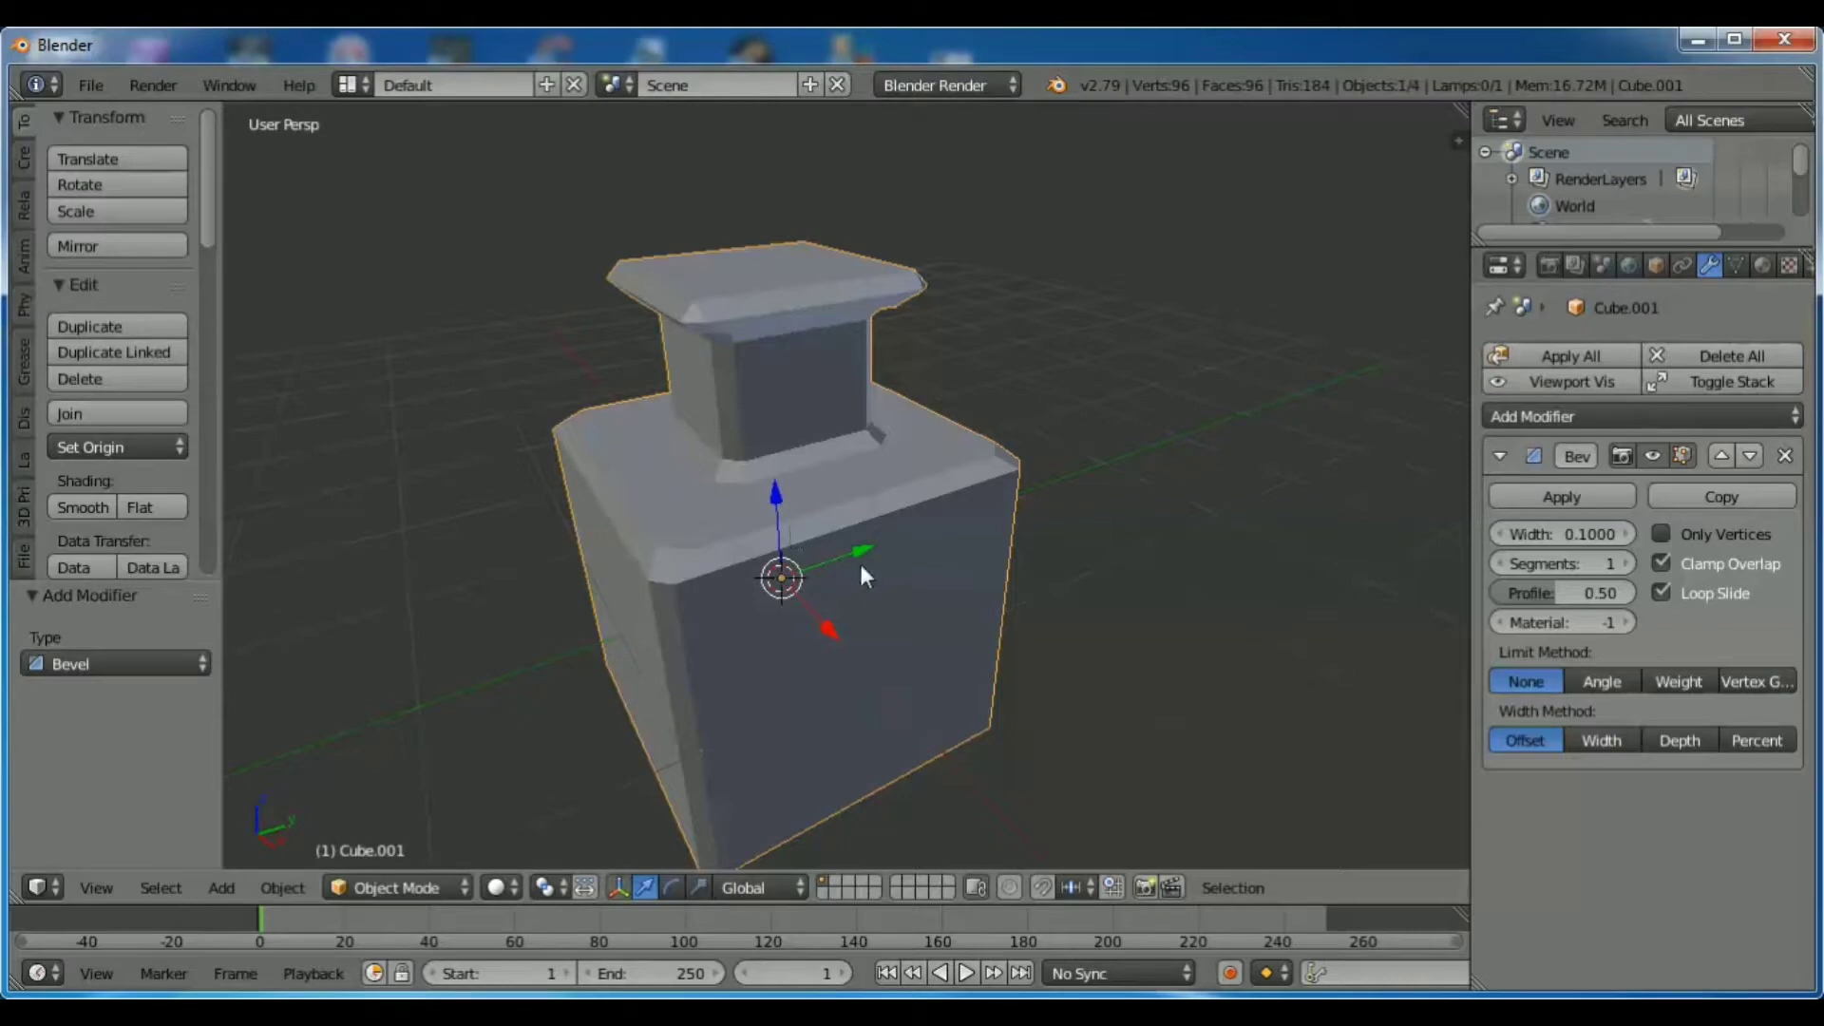
Raise the bottle's Bevel modifier segments from 1 to 4.
{"action": "scroll", "coordinate": [763, 513], "scroll_direction": "up", "scroll_amount": 2}
{"action": "scroll", "coordinate": [762, 513], "scroll_direction": "up", "scroll_amount": 4}
{"action": "scroll", "coordinate": [763, 513], "scroll_direction": "up", "scroll_amount": 1}
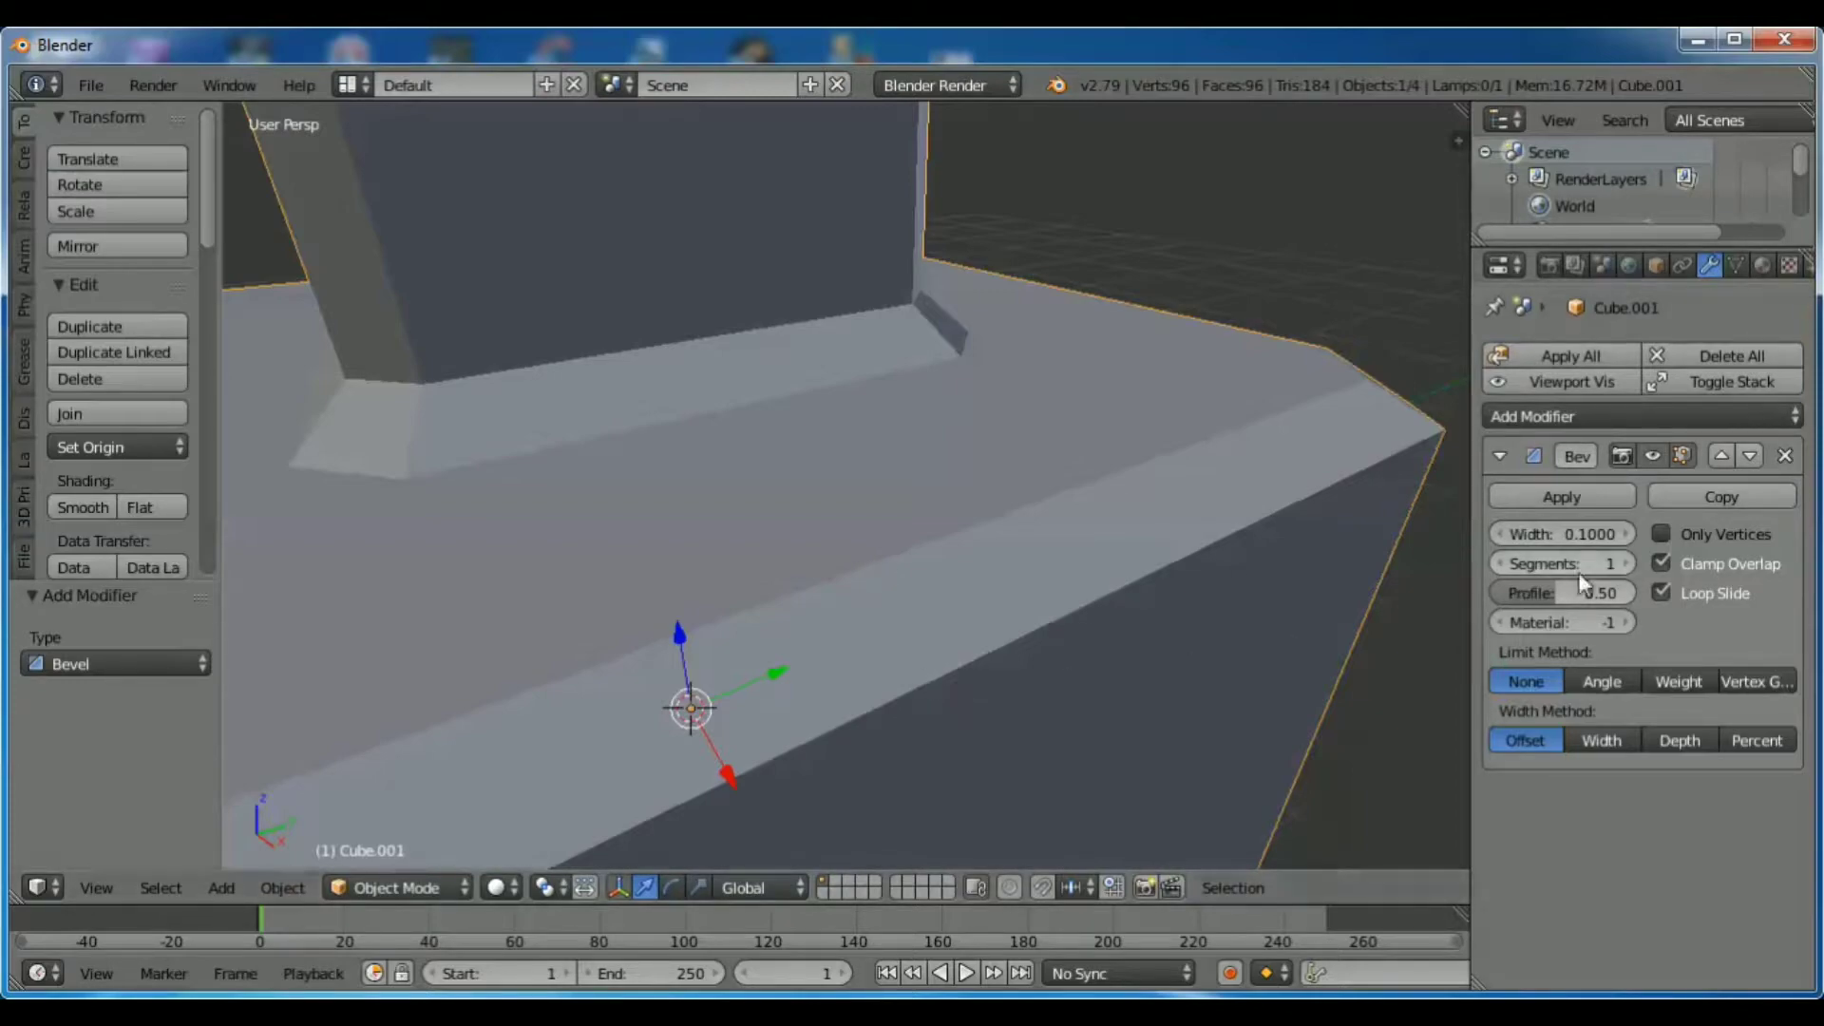
{"action": "left_click", "coordinate": [1626, 563]}
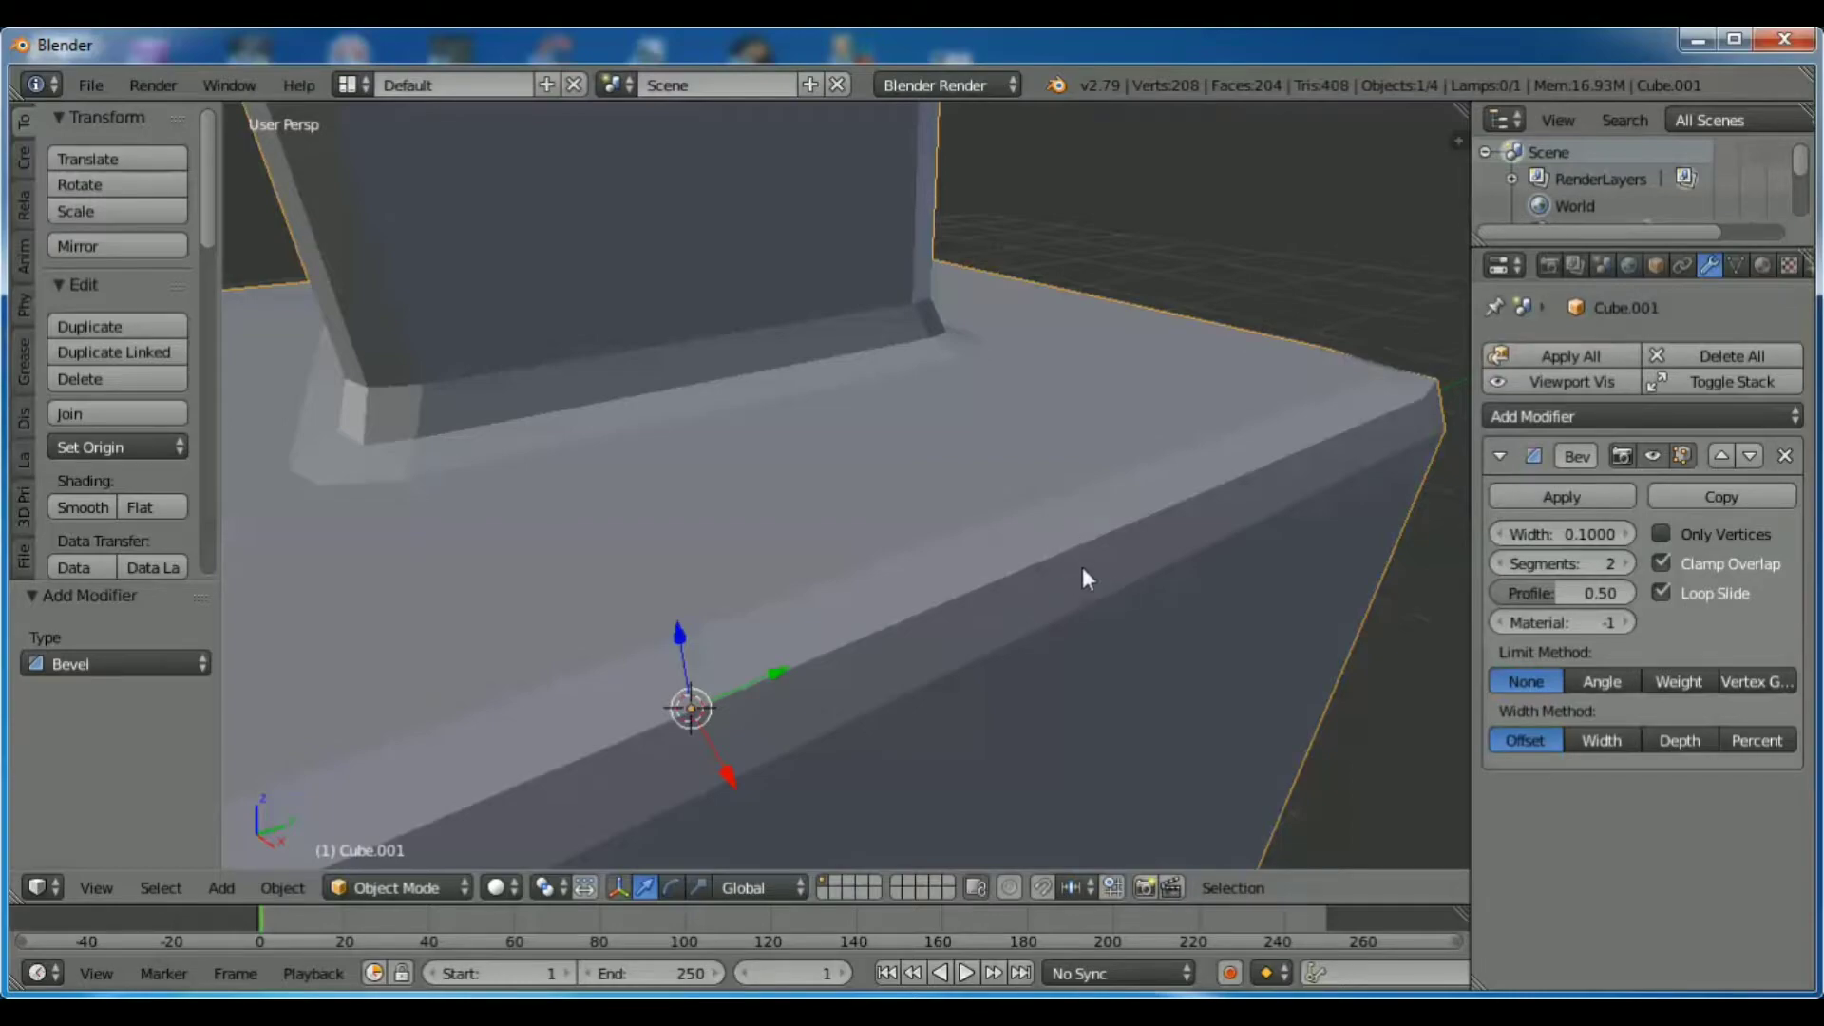
{"action": "left_click", "coordinate": [1624, 563]}
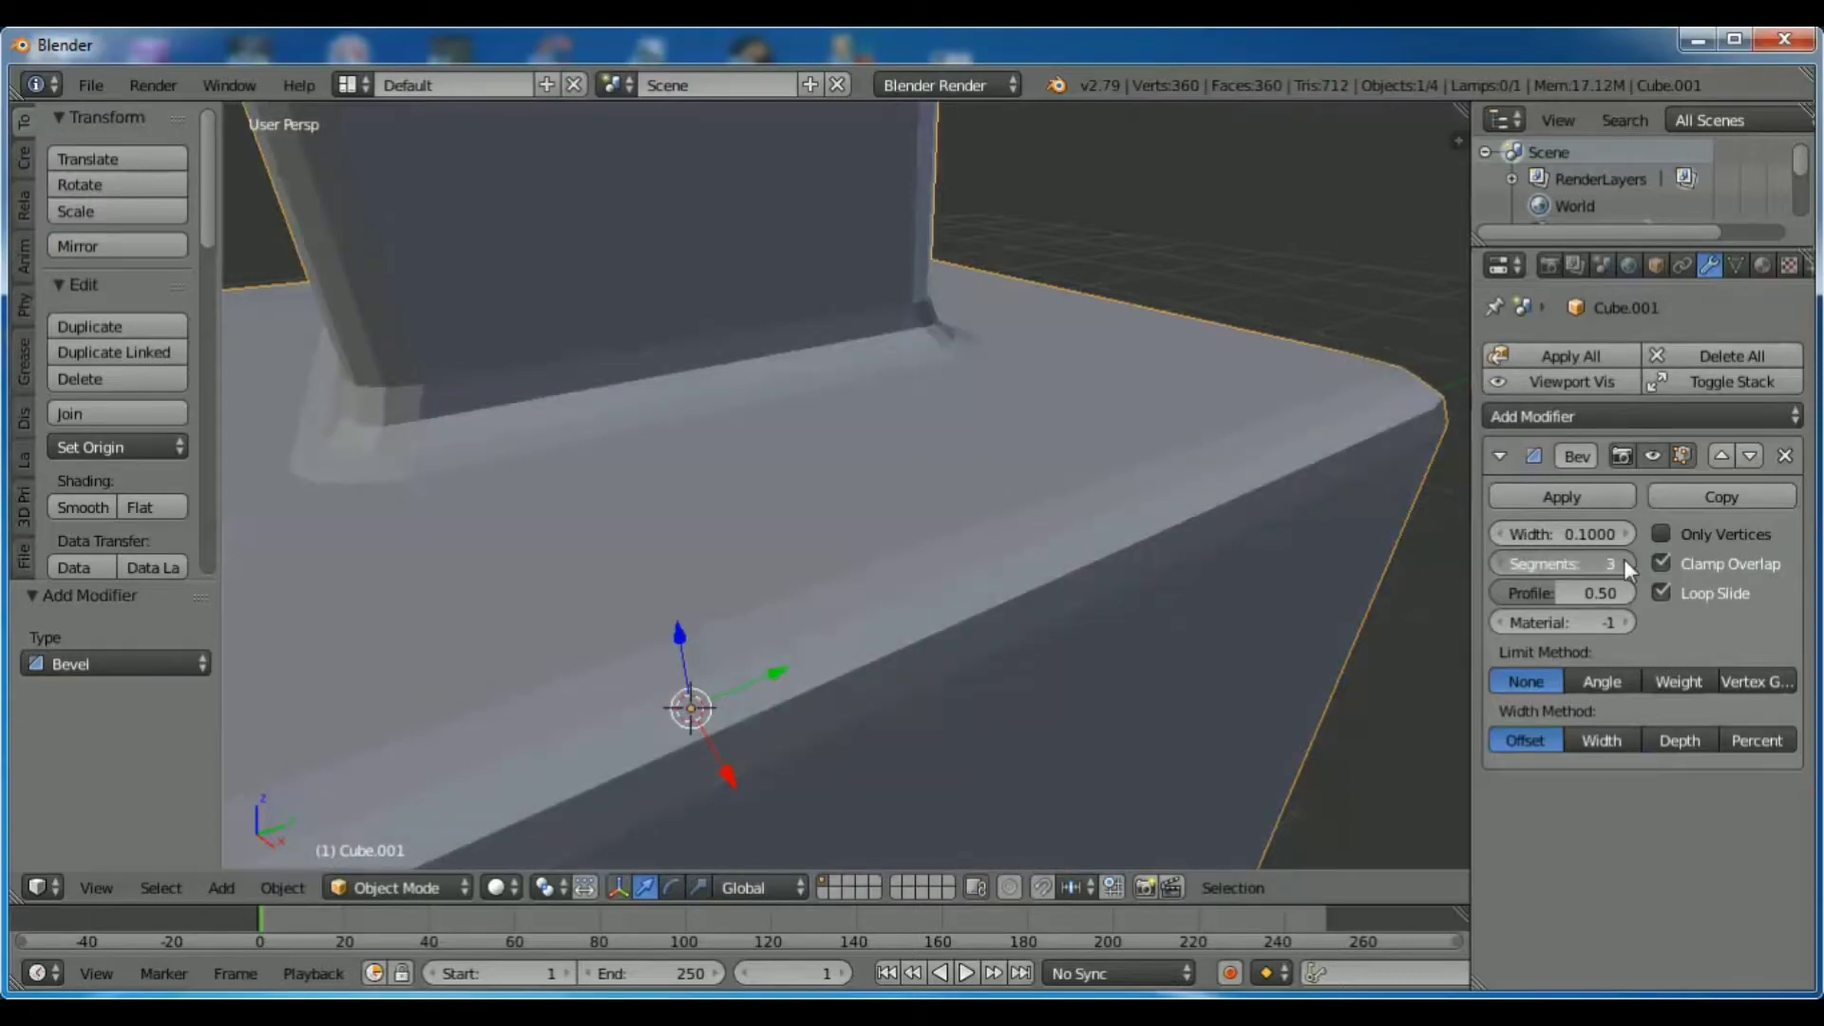
{"action": "left_click", "coordinate": [1624, 563]}
Orbit and zoom the view to inspect the bottle's rounded edges.
{"action": "scroll", "coordinate": [1000, 644], "scroll_direction": "down", "scroll_amount": 1}
{"action": "scroll", "coordinate": [1003, 646], "scroll_direction": "down", "scroll_amount": 2}
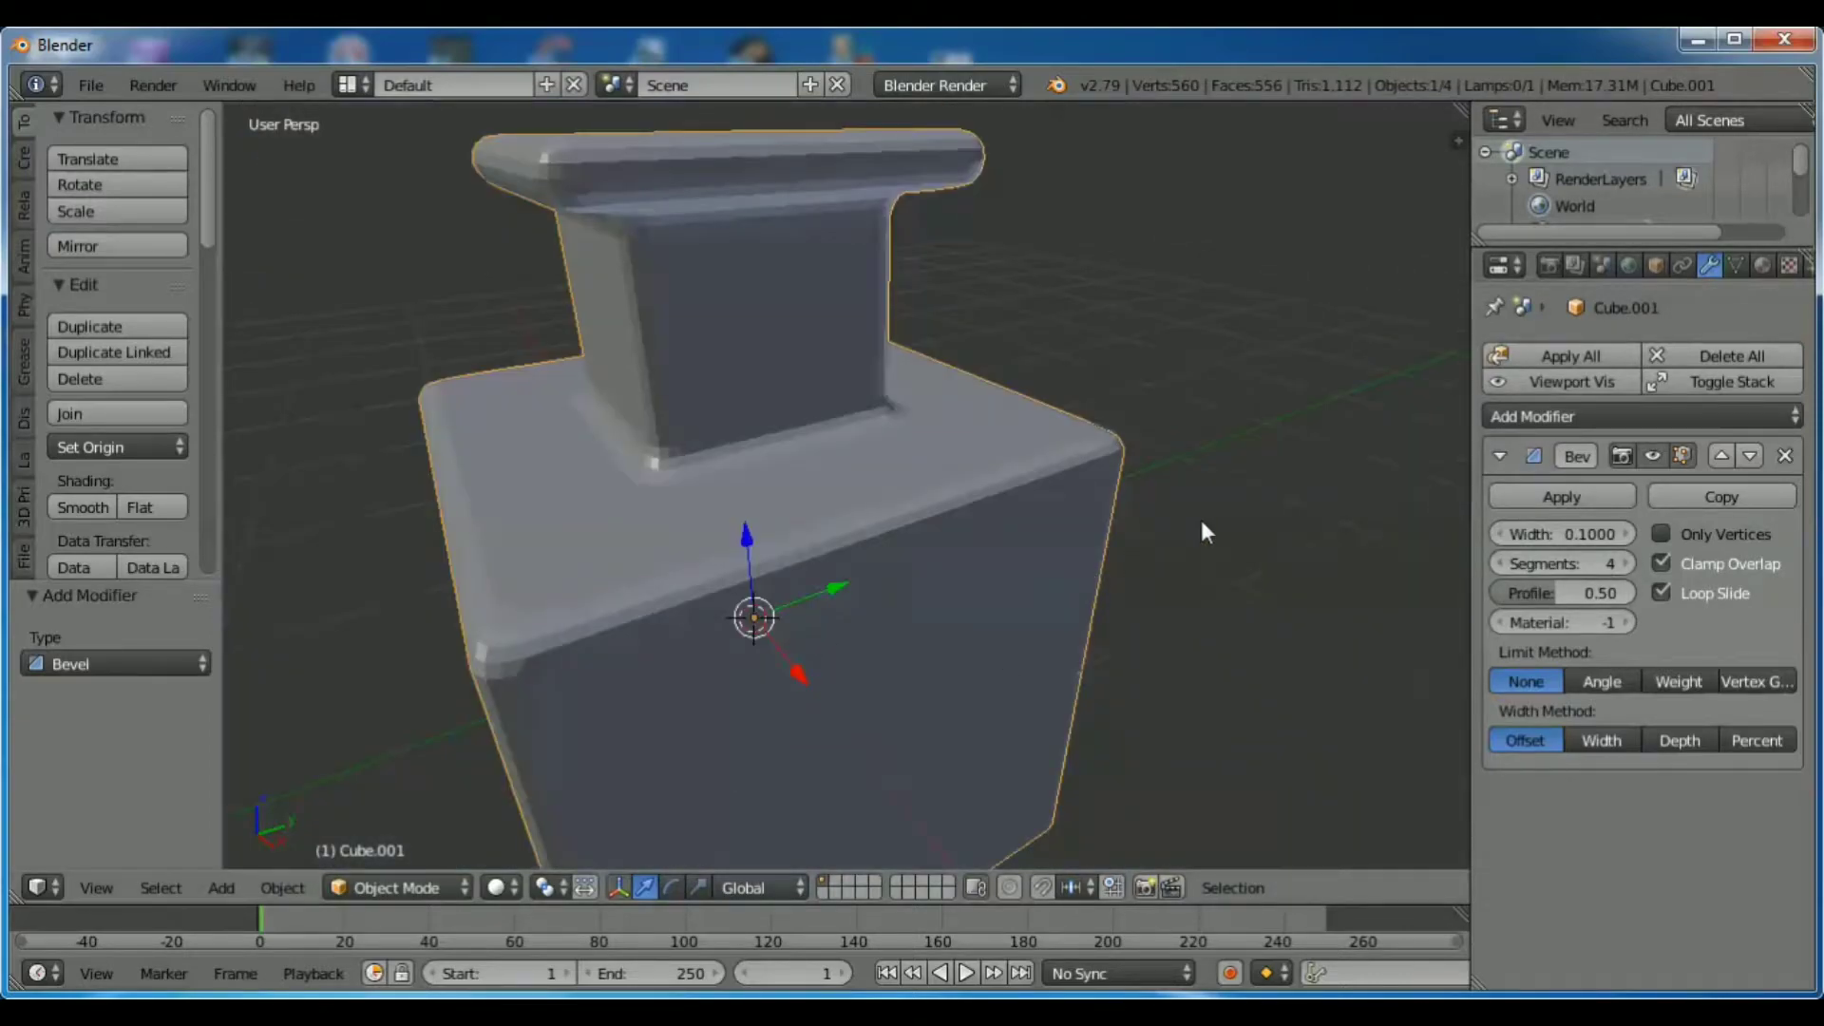
{"action": "mouse_move", "coordinate": [1236, 497]}
{"action": "middle_mouse_down"}
{"action": "mouse_move", "coordinate": [1111, 484]}
{"action": "mouse_move", "coordinate": [1187, 511]}
{"action": "mouse_move", "coordinate": [1043, 526]}
{"action": "middle_mouse_up"}
{"action": "scroll", "coordinate": [1030, 497], "scroll_direction": "up", "scroll_amount": 2}
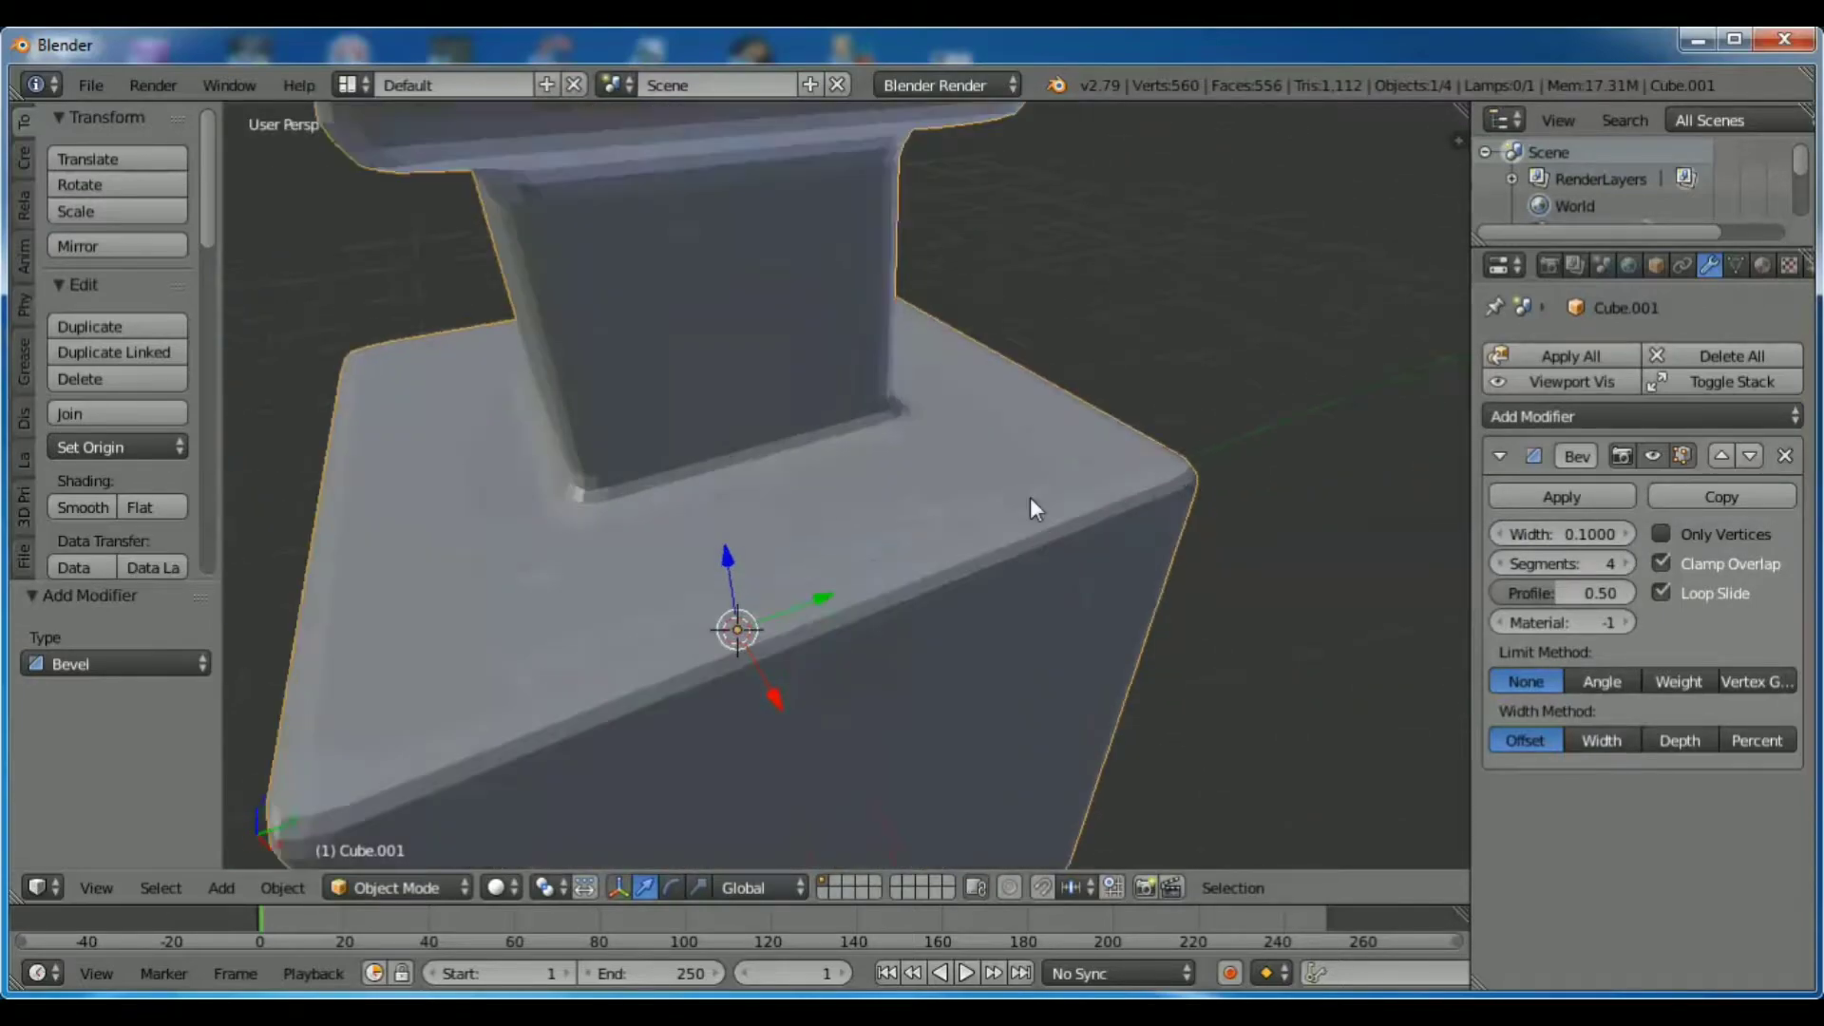
{"action": "scroll", "coordinate": [1030, 498], "scroll_direction": "up", "scroll_amount": 3}
{"action": "scroll", "coordinate": [1030, 498], "scroll_direction": "down", "scroll_amount": 3}
{"action": "scroll", "coordinate": [1056, 526], "scroll_direction": "up", "scroll_amount": 1}
{"action": "scroll", "coordinate": [1148, 533], "scroll_direction": "up", "scroll_amount": 1}
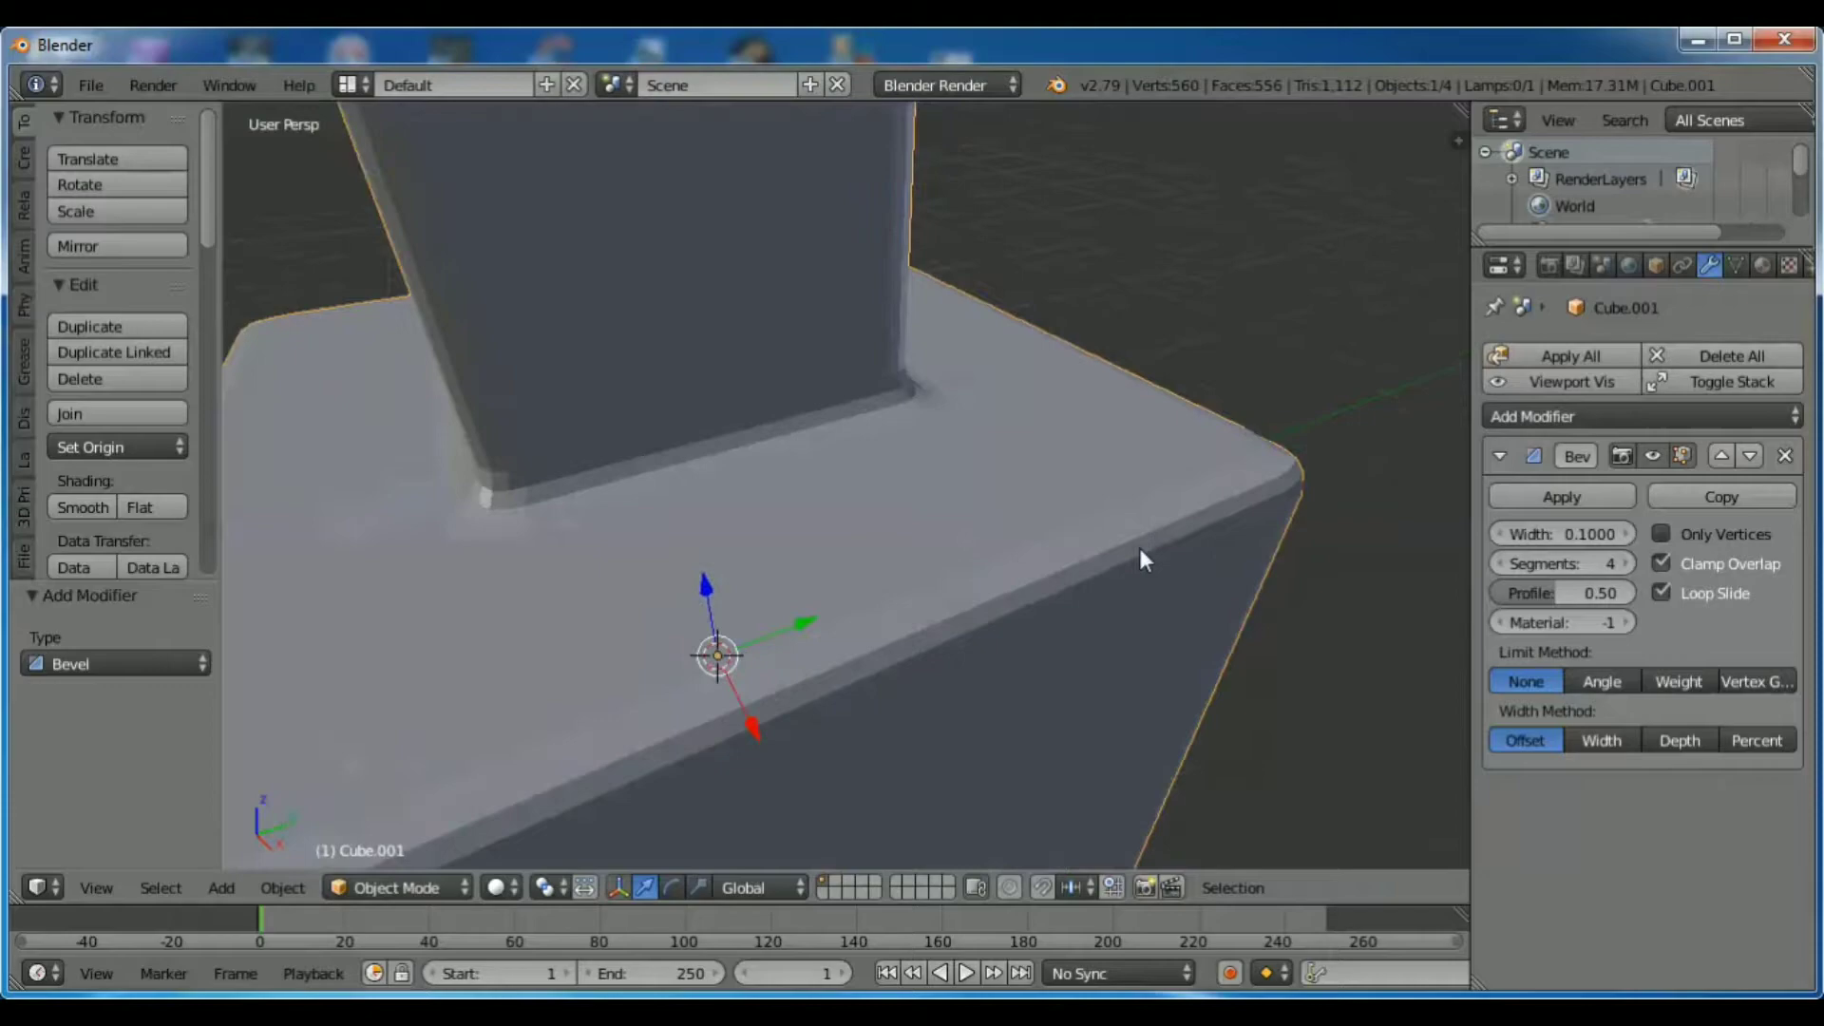
Switch the viewport to Wireframe shading and raise bevel segments to 5.
{"action": "left_click", "coordinate": [500, 886]}
{"action": "left_click", "coordinate": [536, 827]}
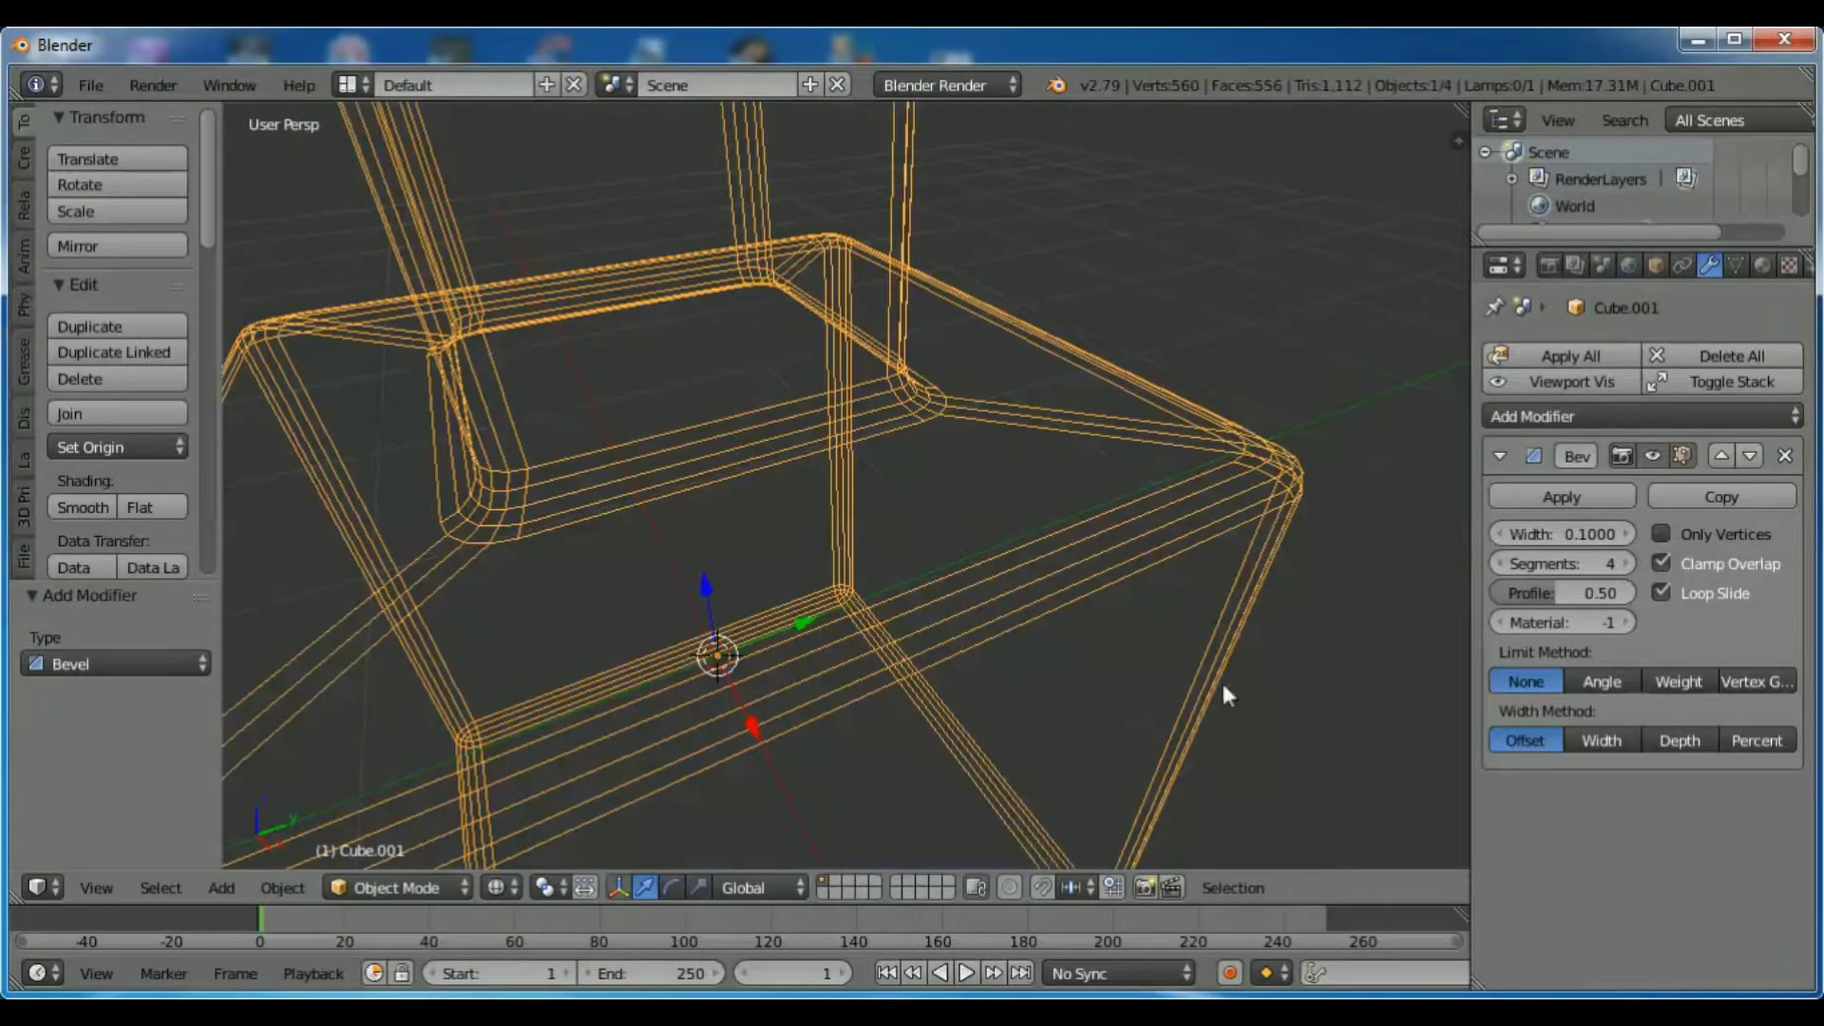
{"action": "left_click", "coordinate": [1628, 562]}
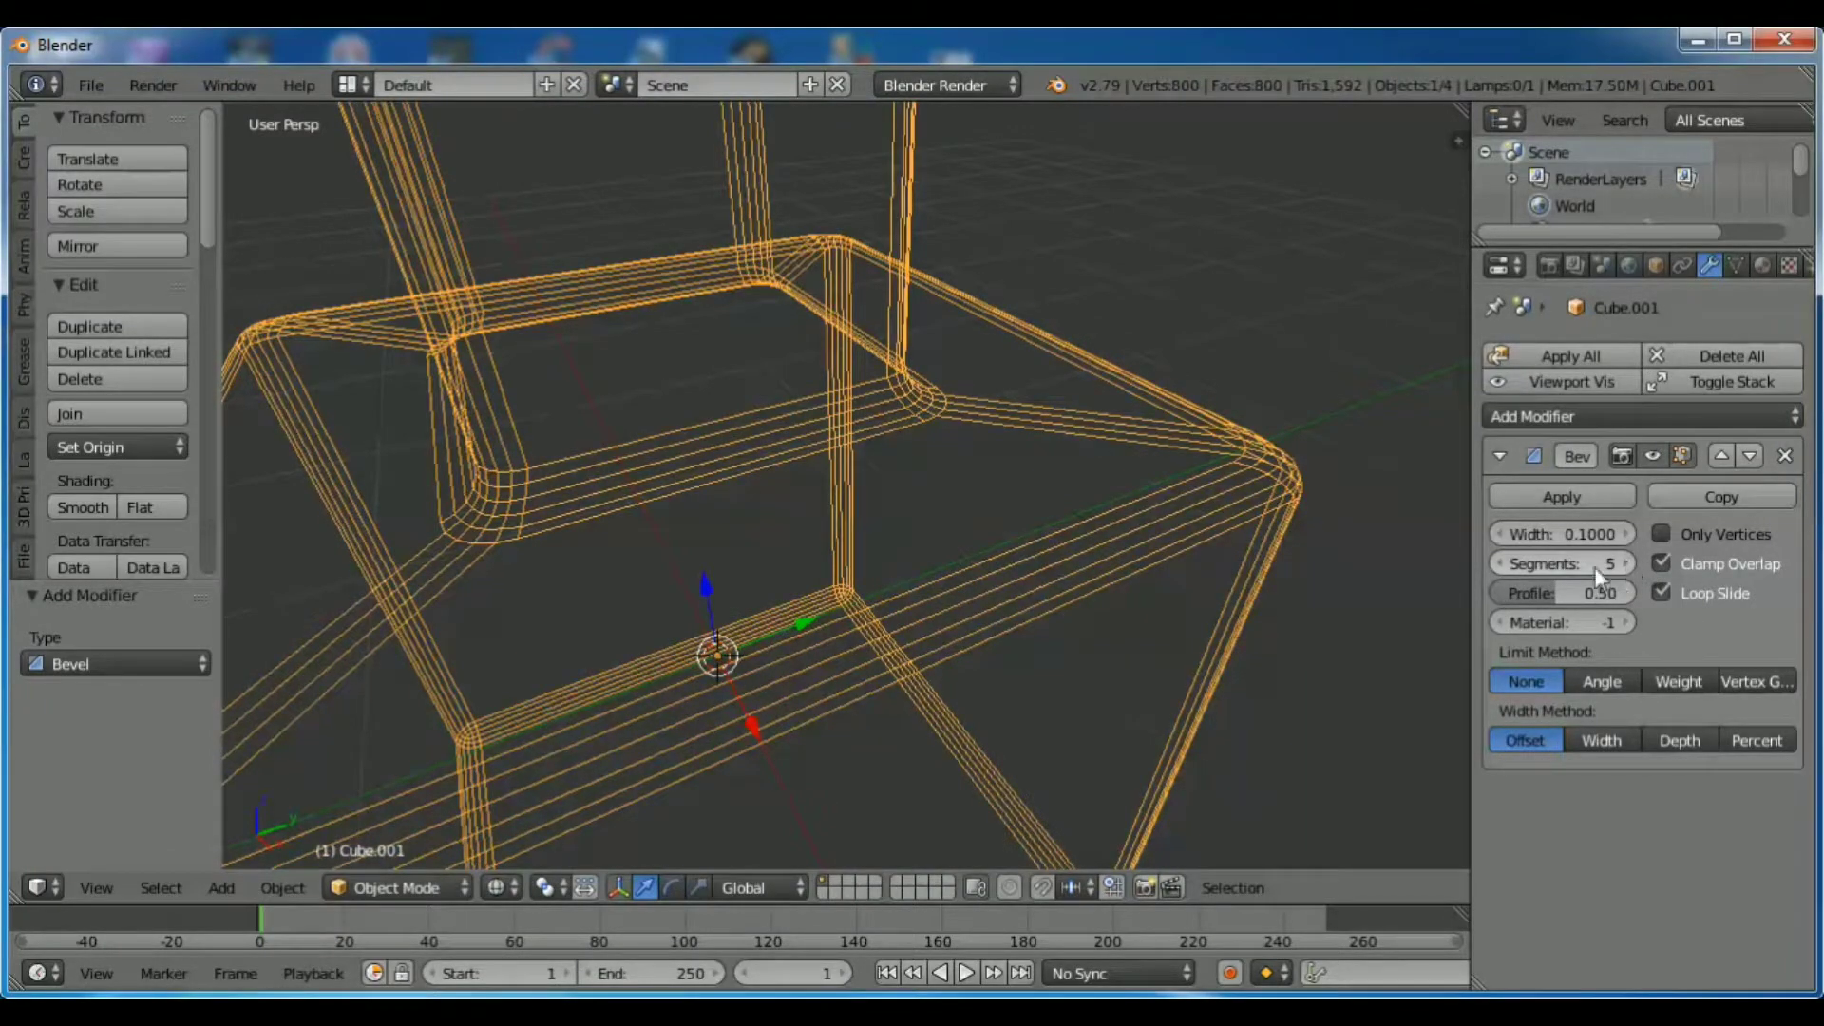
Step the bevel segments down to 1 and back up to 5.
{"action": "left_click", "coordinate": [1497, 562]}
{"action": "left_click", "coordinate": [1497, 562]}
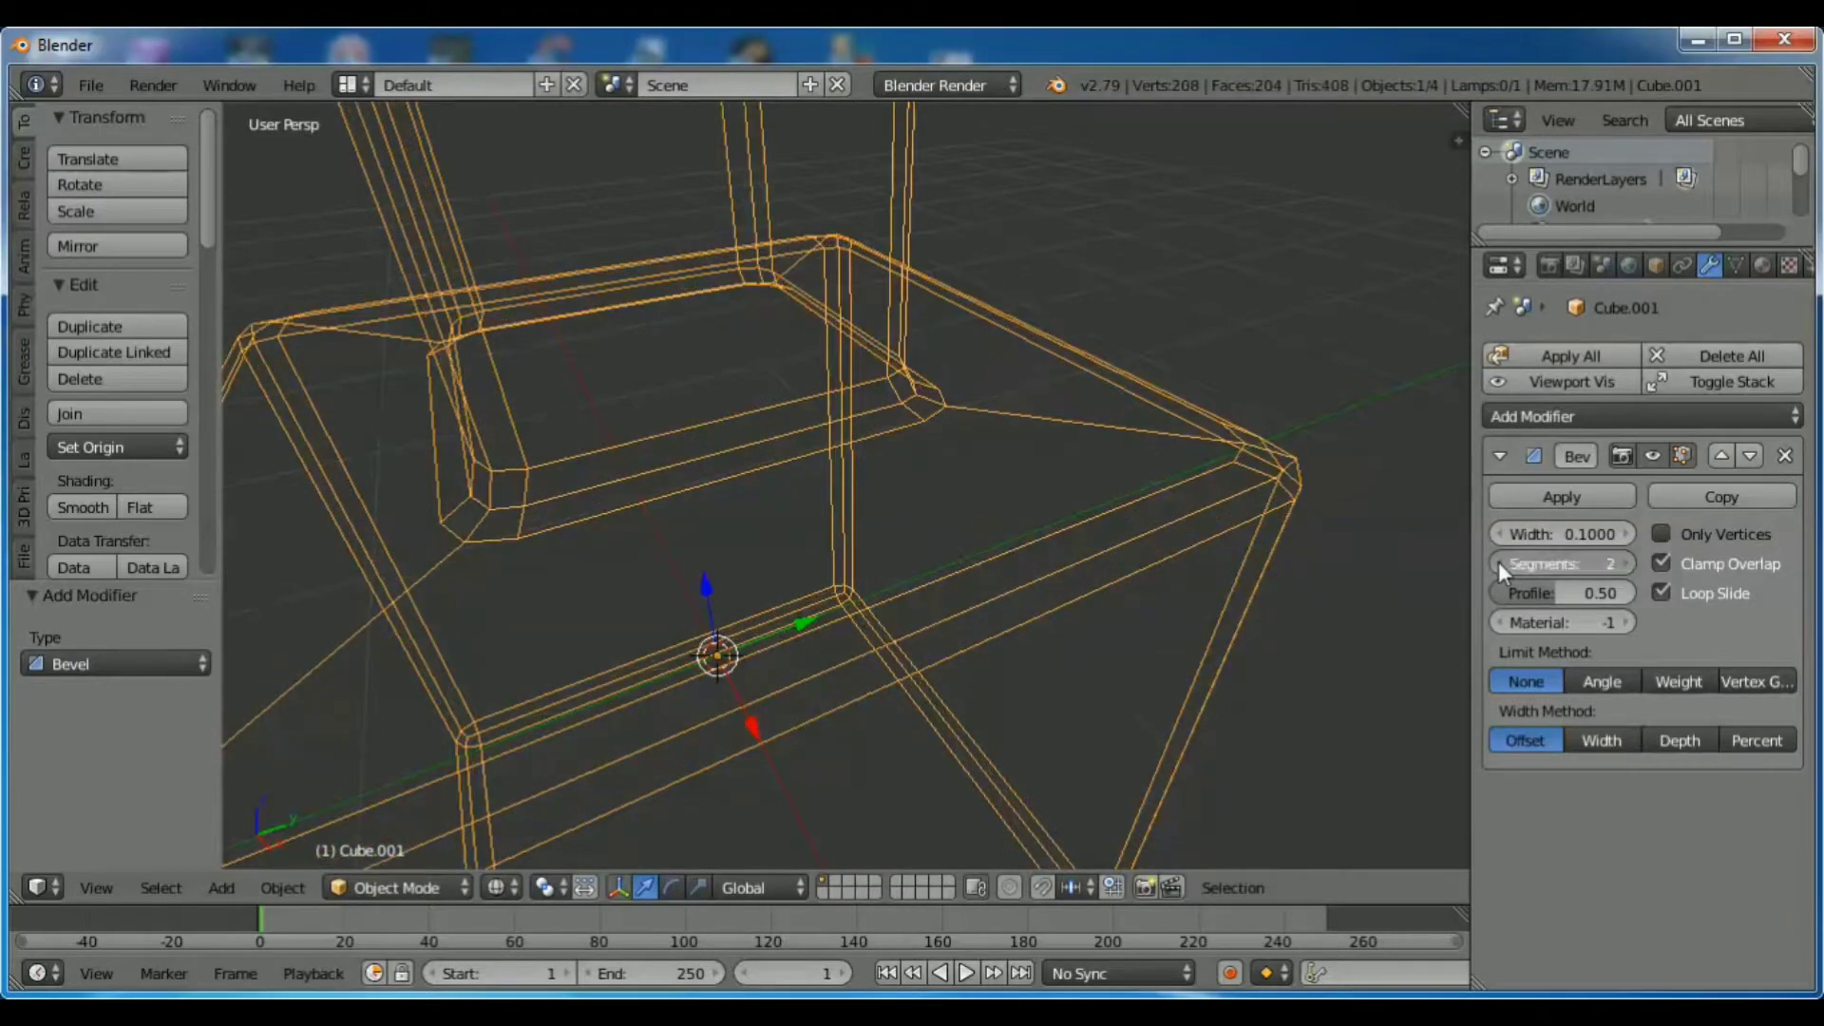
{"action": "left_click", "coordinate": [1497, 562]}
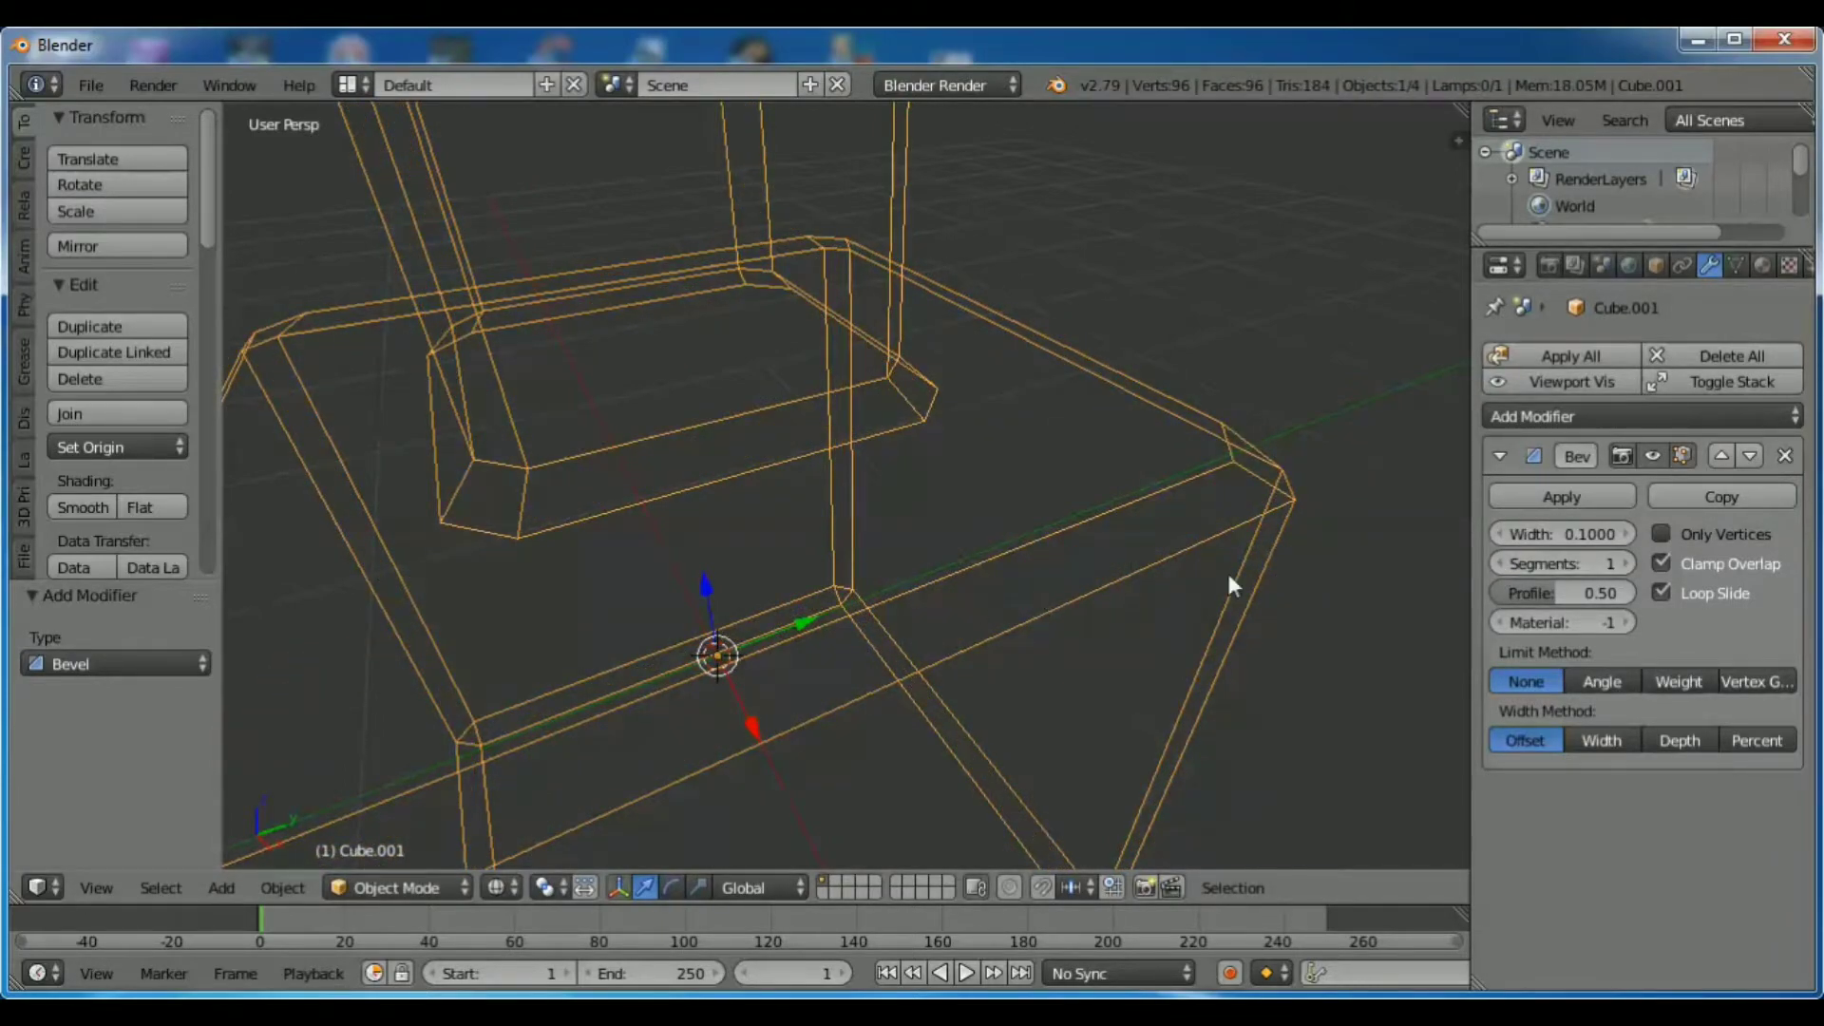
{"action": "left_click", "coordinate": [1622, 563]}
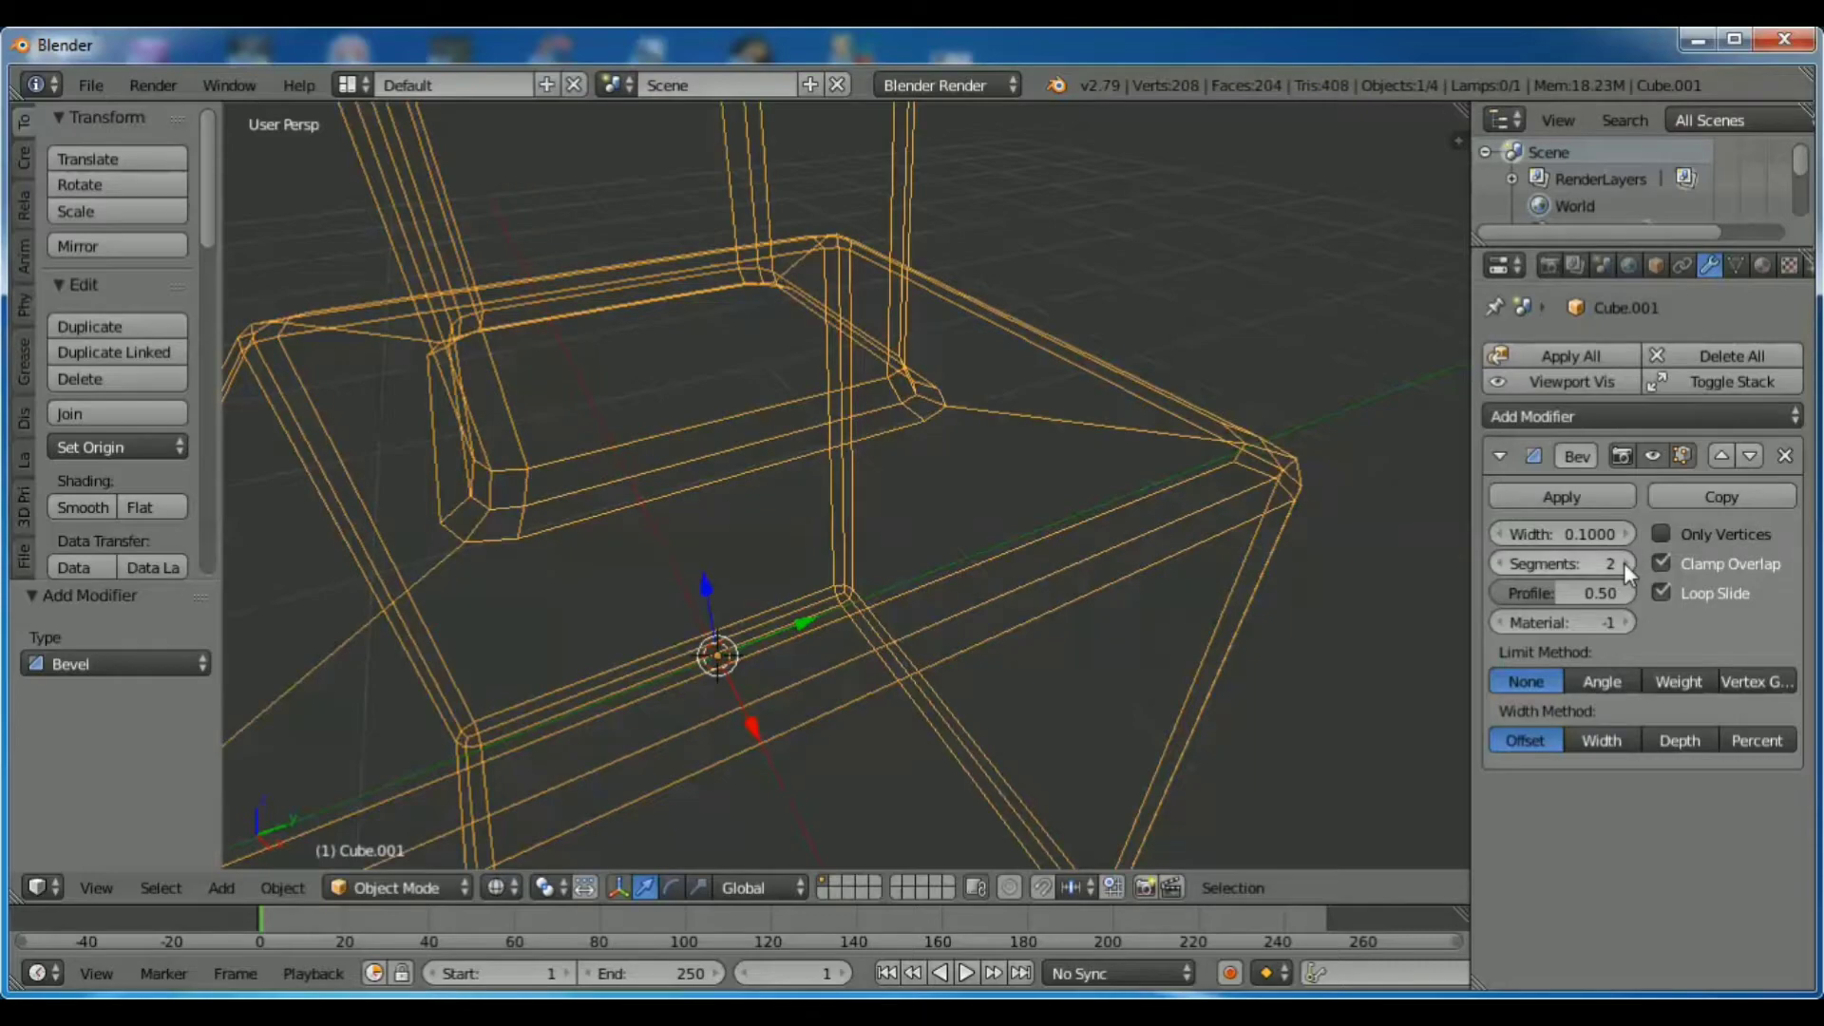
{"action": "left_click", "coordinate": [1623, 562]}
{"action": "left_click", "coordinate": [1622, 562]}
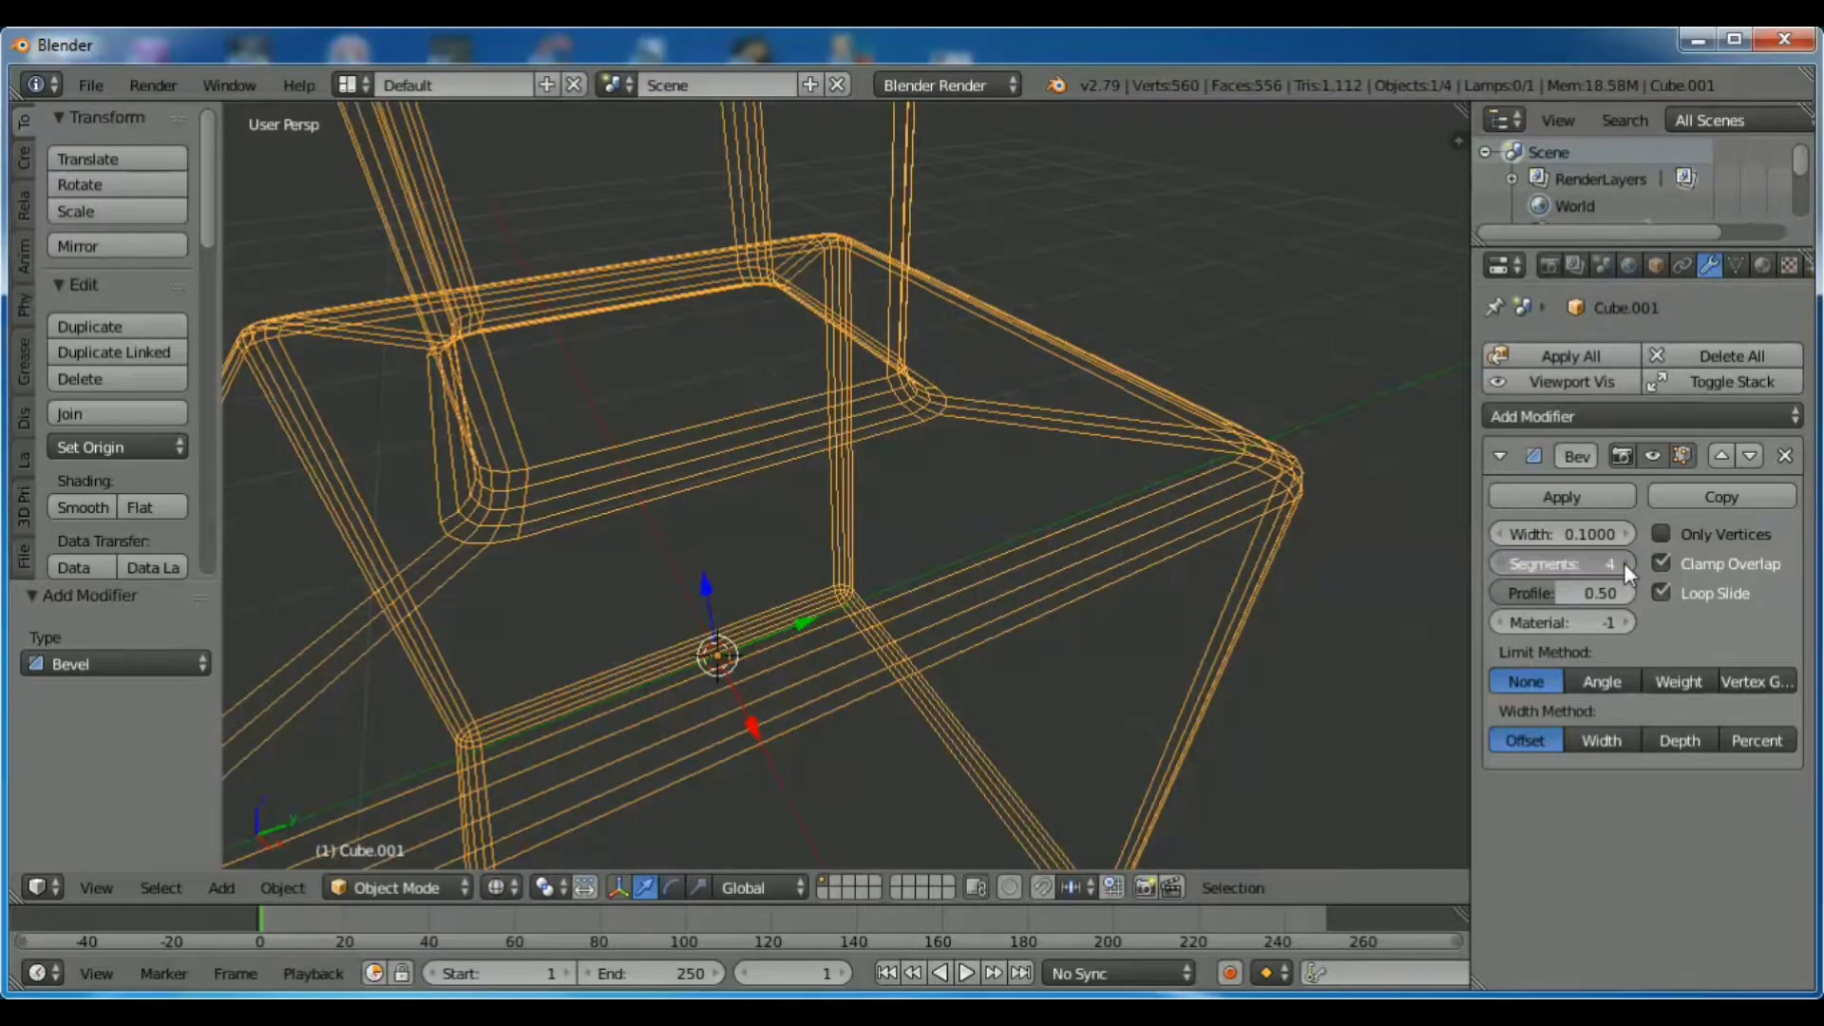
{"action": "left_click", "coordinate": [1622, 562]}
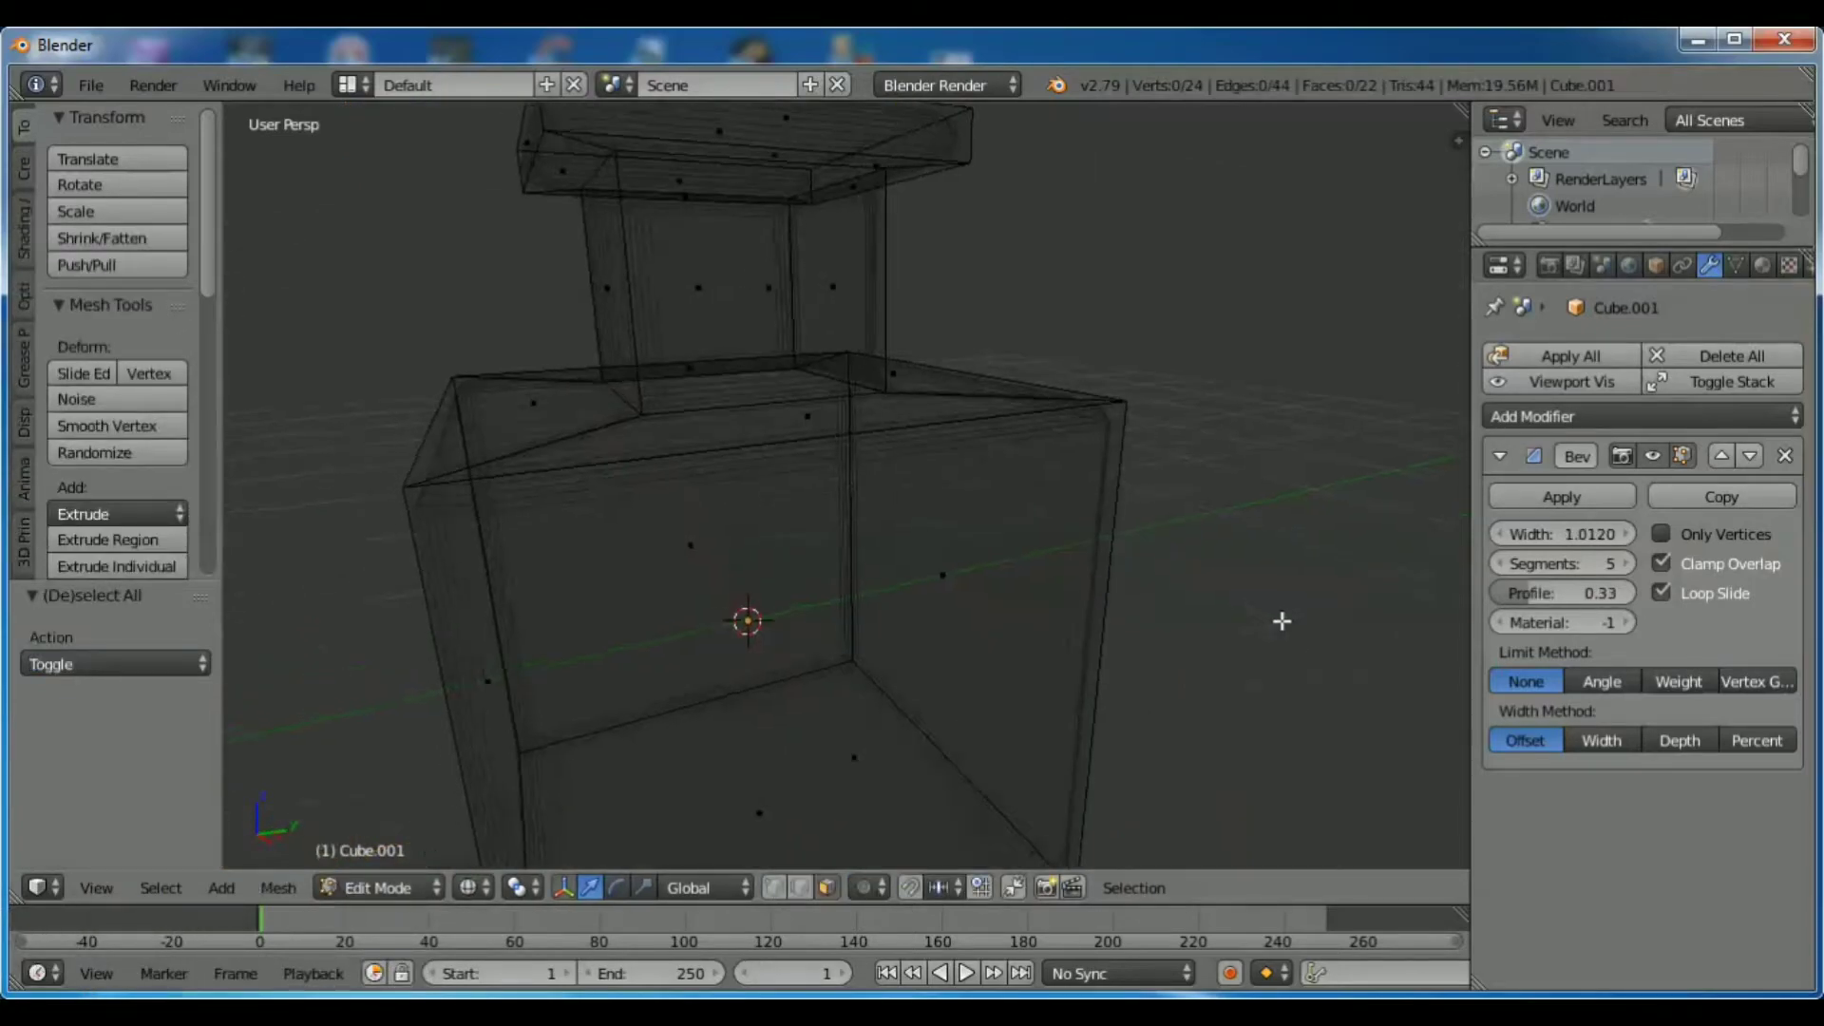
Set the bevel width to 0.4150 and the profile to 0.53.
{"action": "mouse_move", "coordinate": [1562, 534]}
{"action": "left_mouse_down"}
{"action": "mouse_move", "coordinate": [1614, 533]}
{"action": "mouse_move", "coordinate": [1520, 533]}
{"action": "left_mouse_up"}
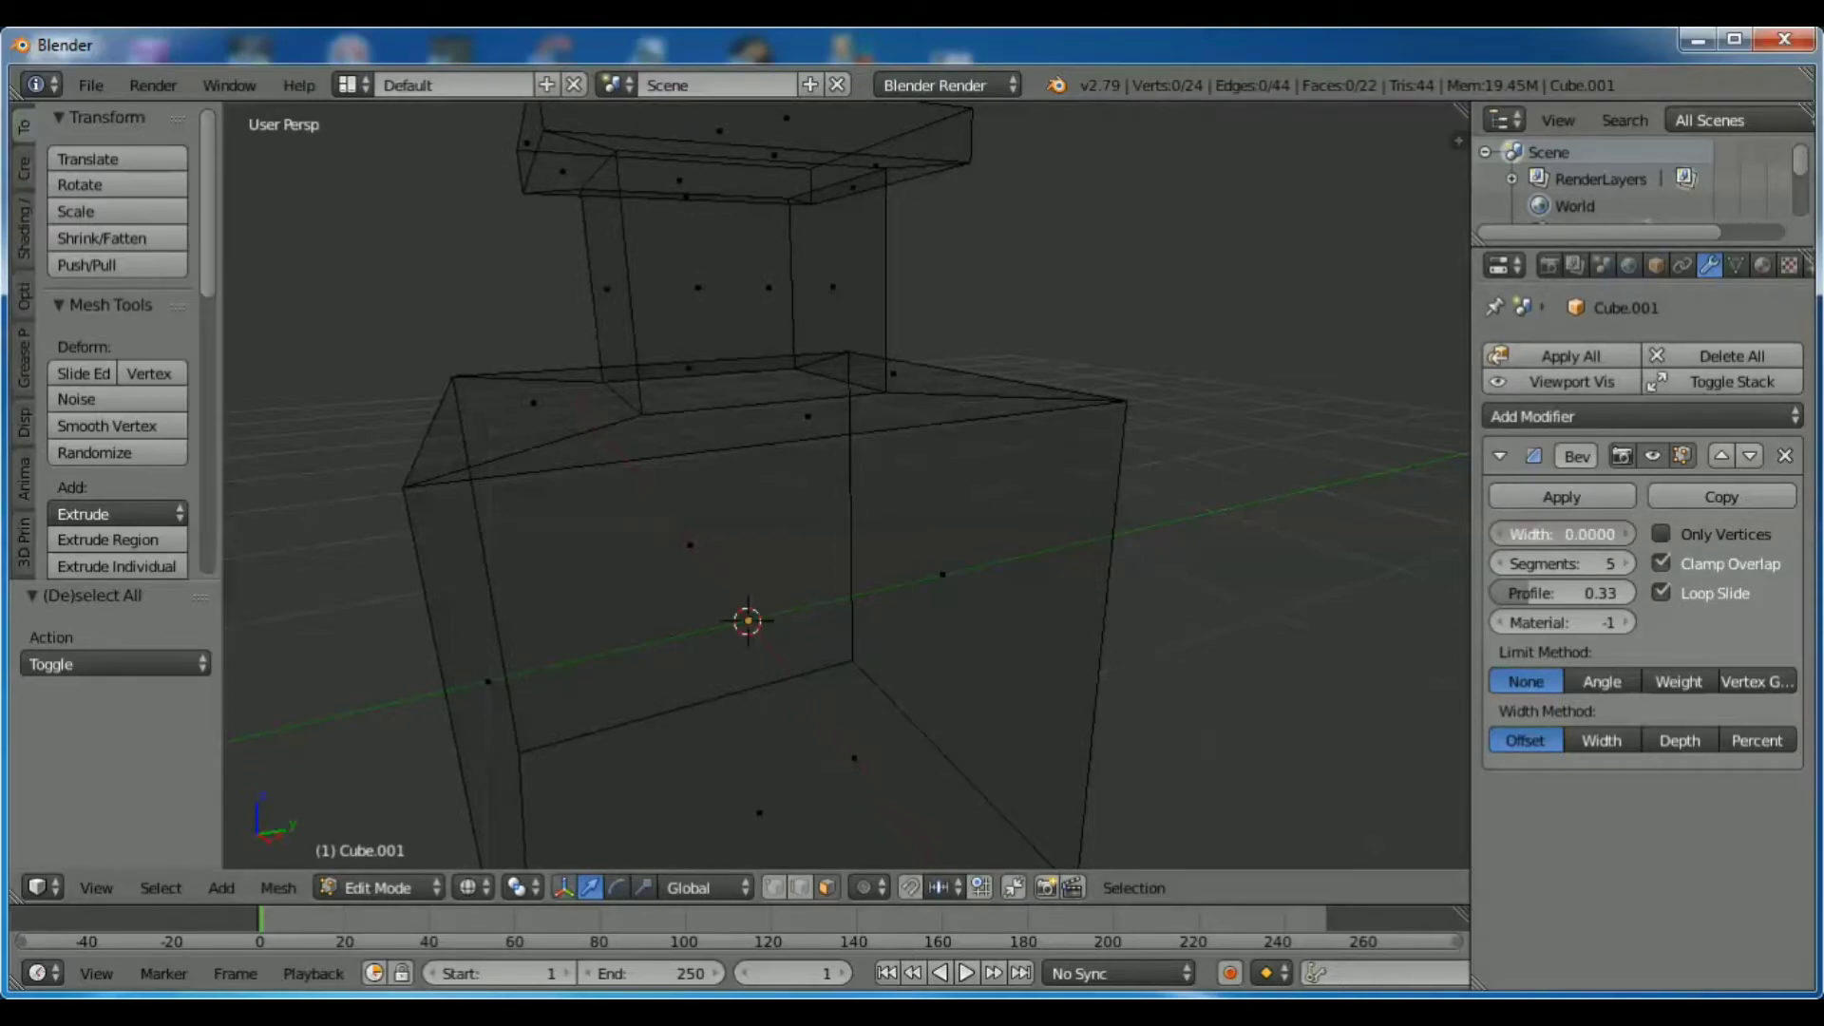
{"action": "left_click_drag", "start_coordinate": [1541, 535], "coordinate": [1615, 535]}
{"action": "left_click_drag", "start_coordinate": [1531, 596], "coordinate": [1567, 597]}
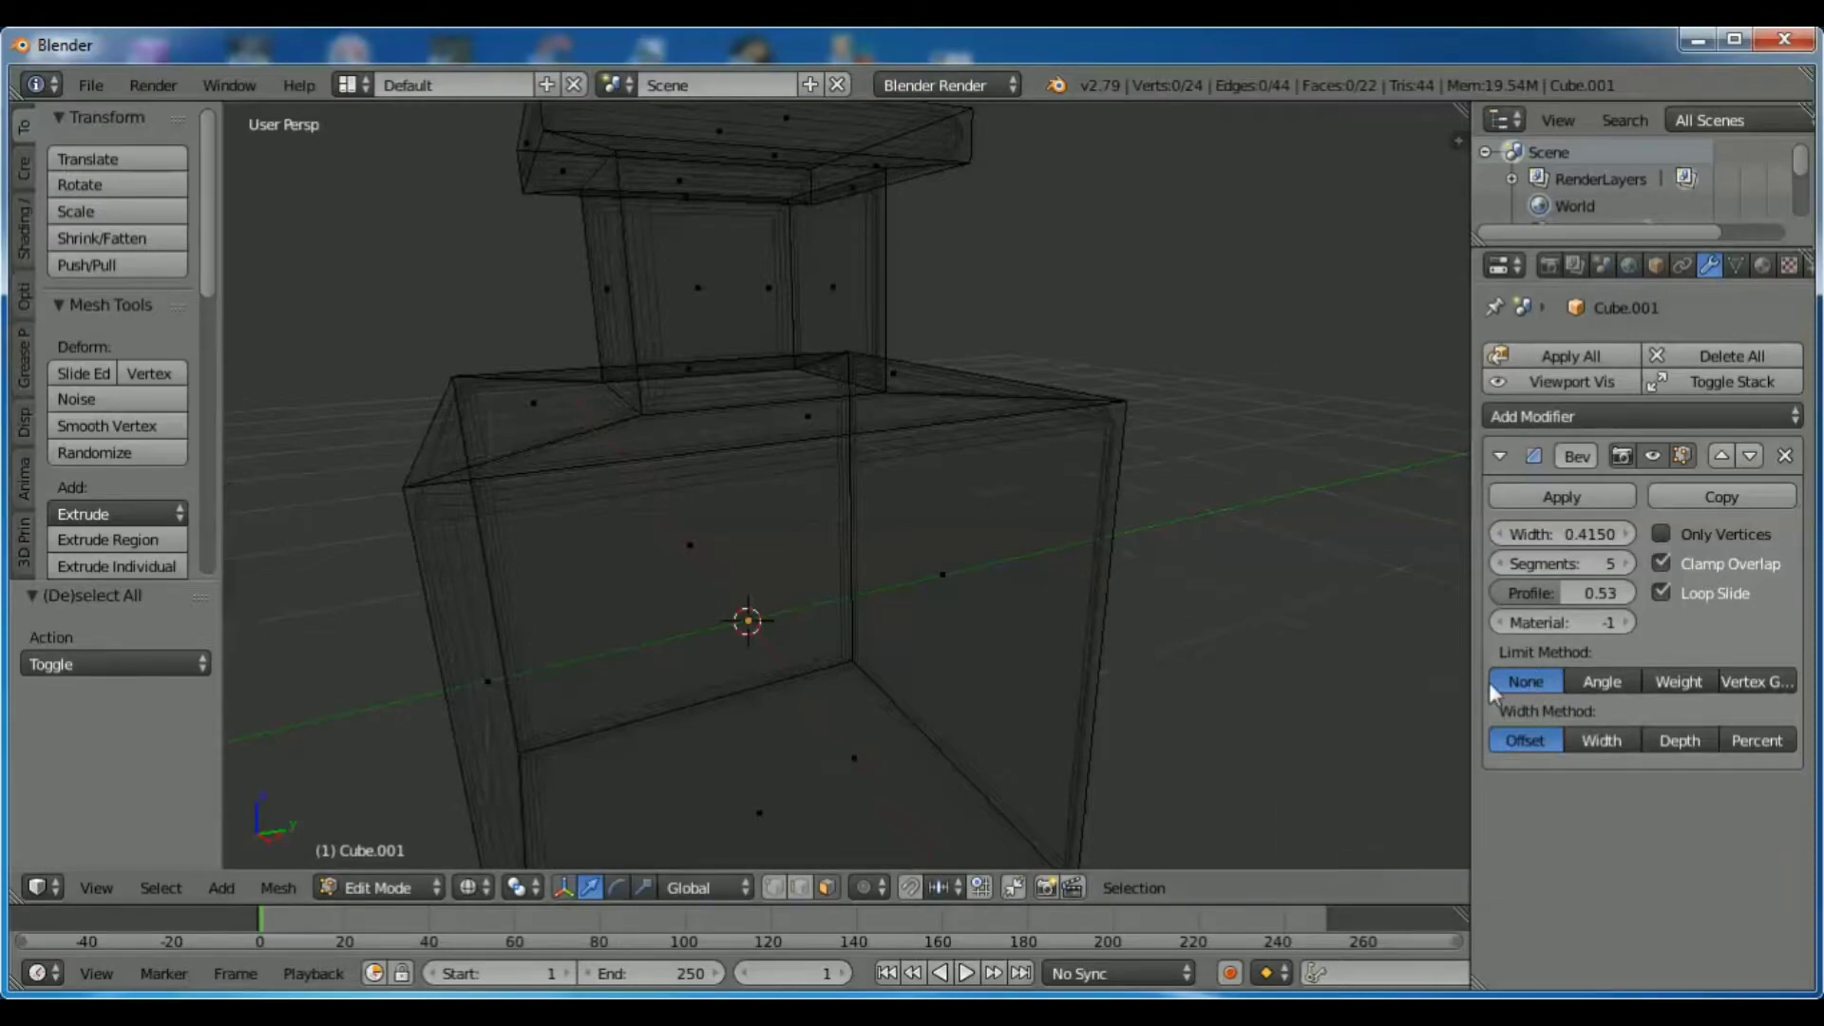
Change the bevel Width Method from Width to Depth.
{"action": "left_click", "coordinate": [1604, 745]}
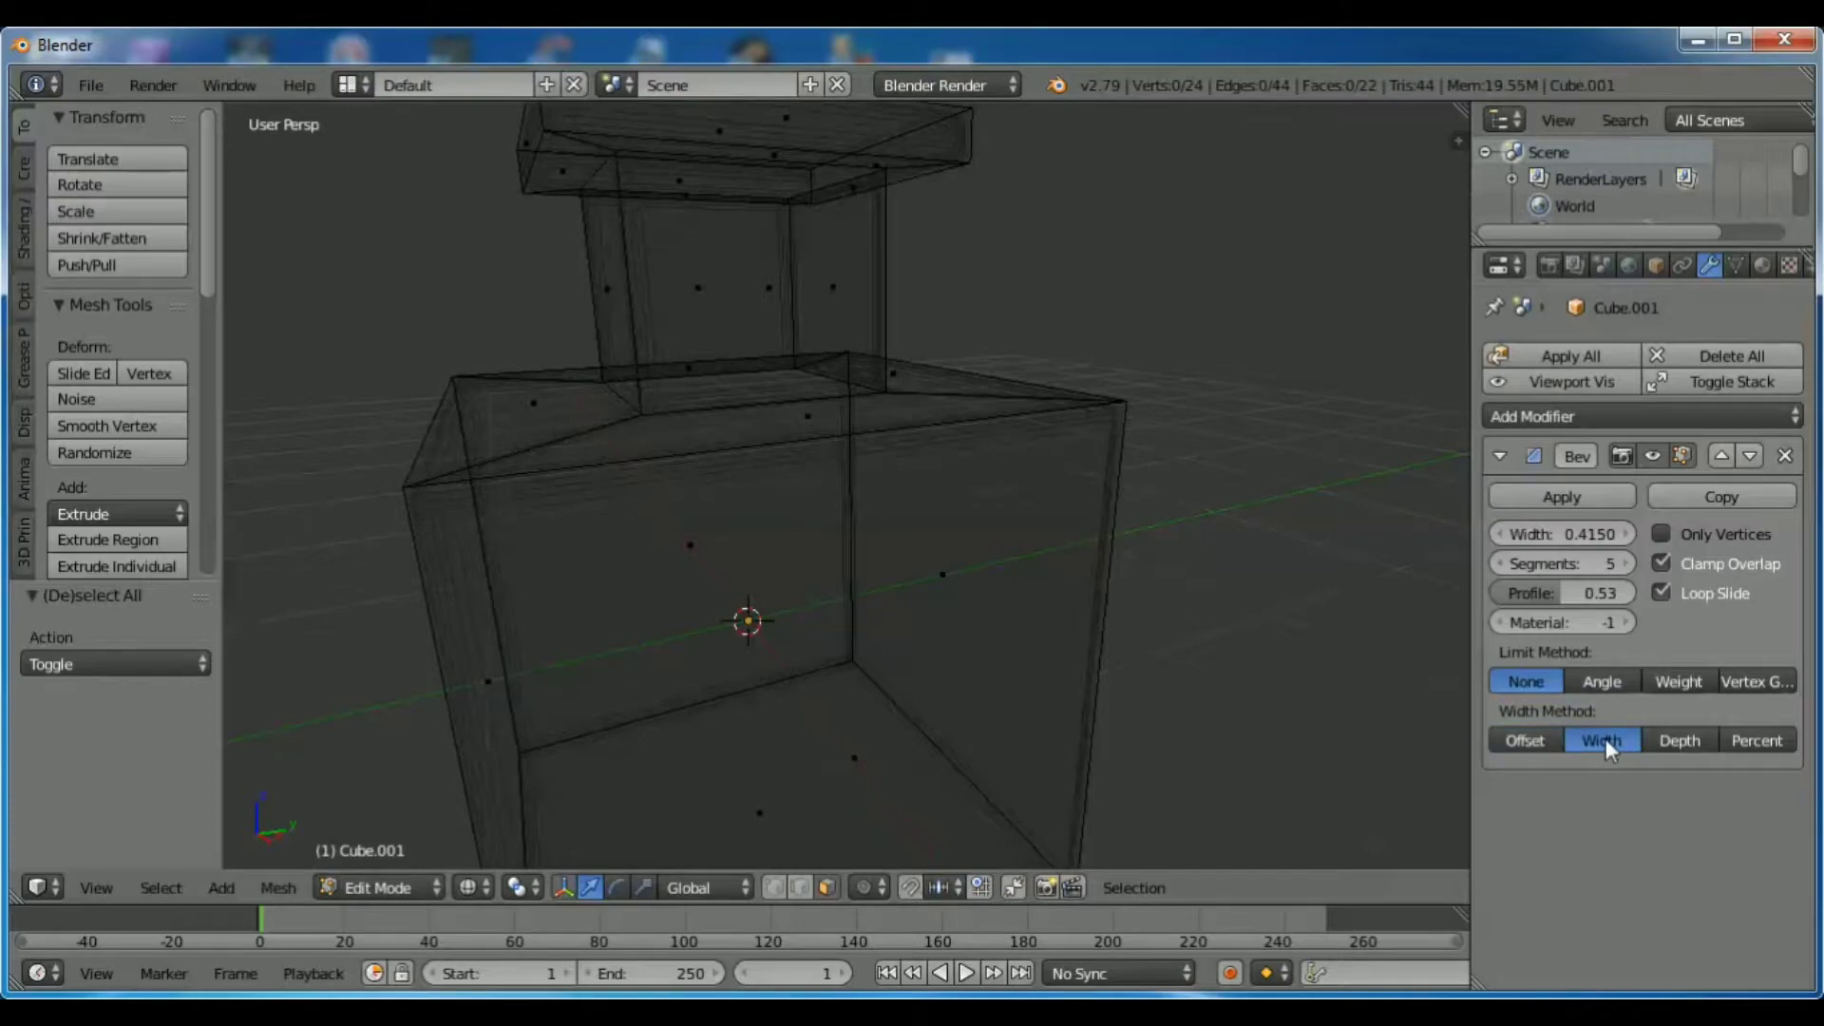
{"action": "scroll", "coordinate": [1074, 444], "scroll_direction": "up", "scroll_amount": 2}
{"action": "scroll", "coordinate": [1187, 325], "scroll_direction": "up", "scroll_amount": 1}
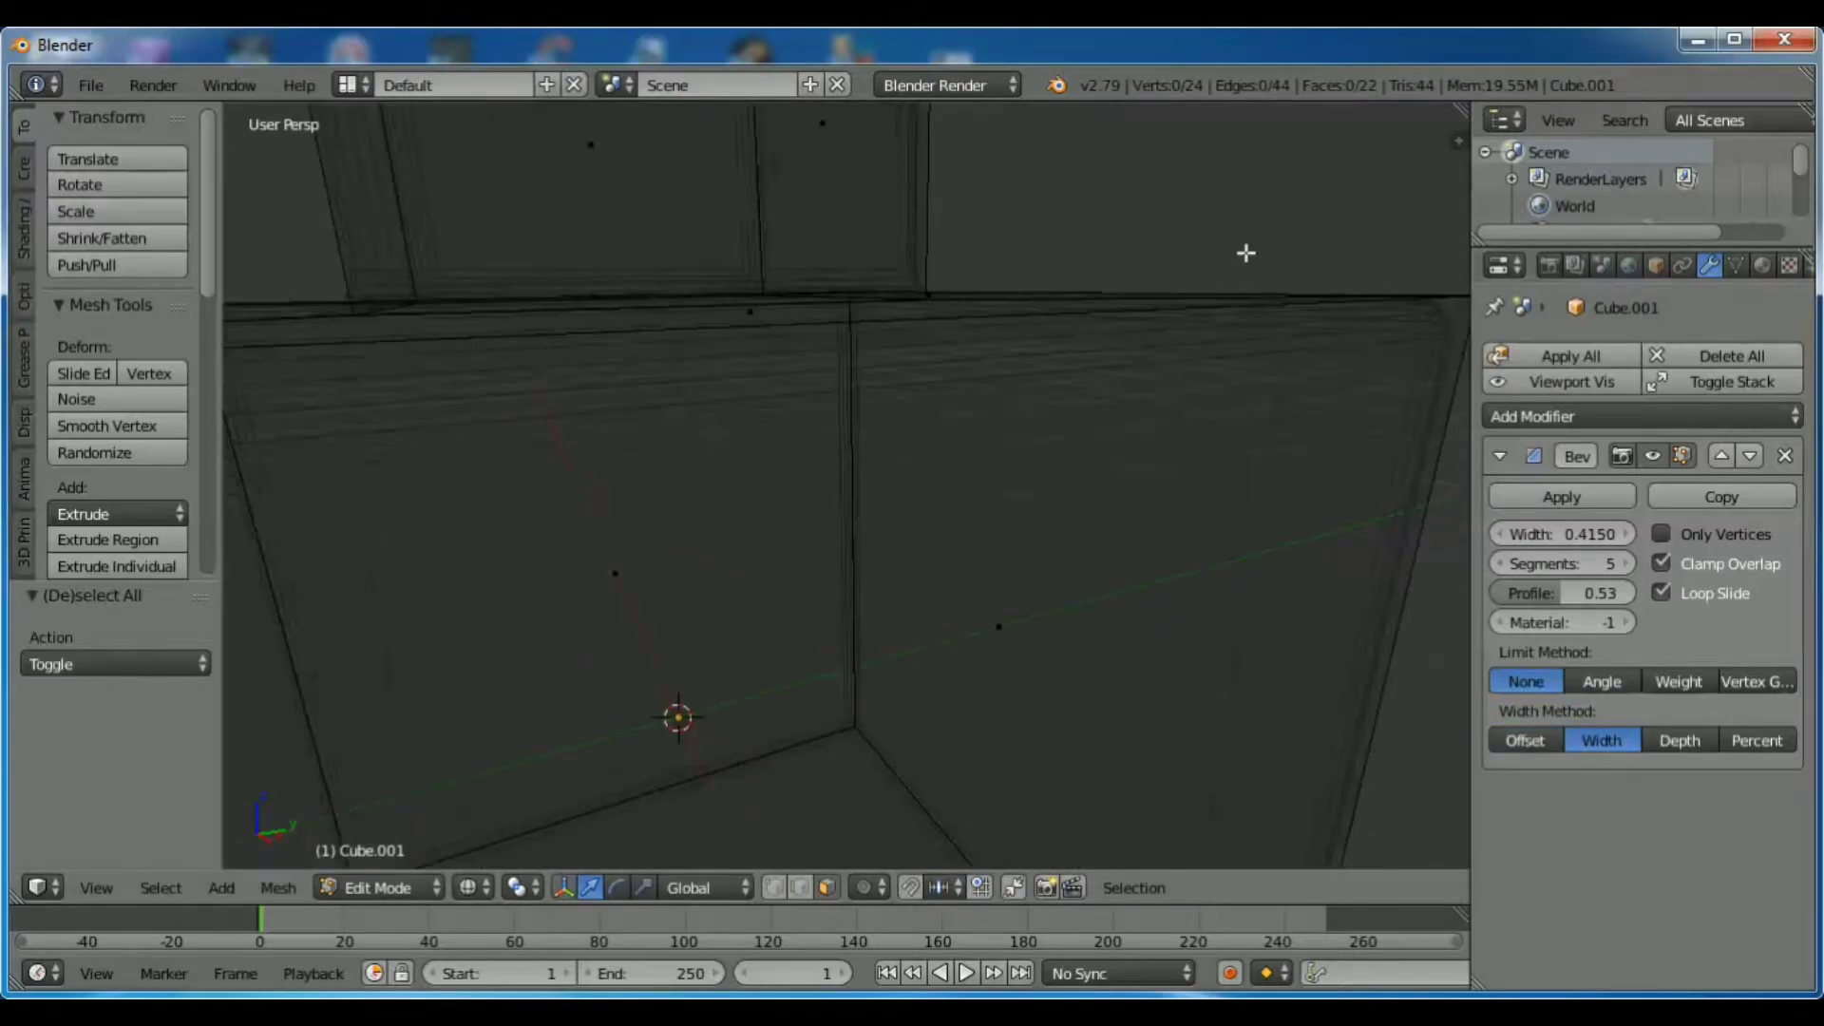
{"action": "middle_click_drag", "start_coordinate": [1246, 252], "coordinate": [1131, 259]}
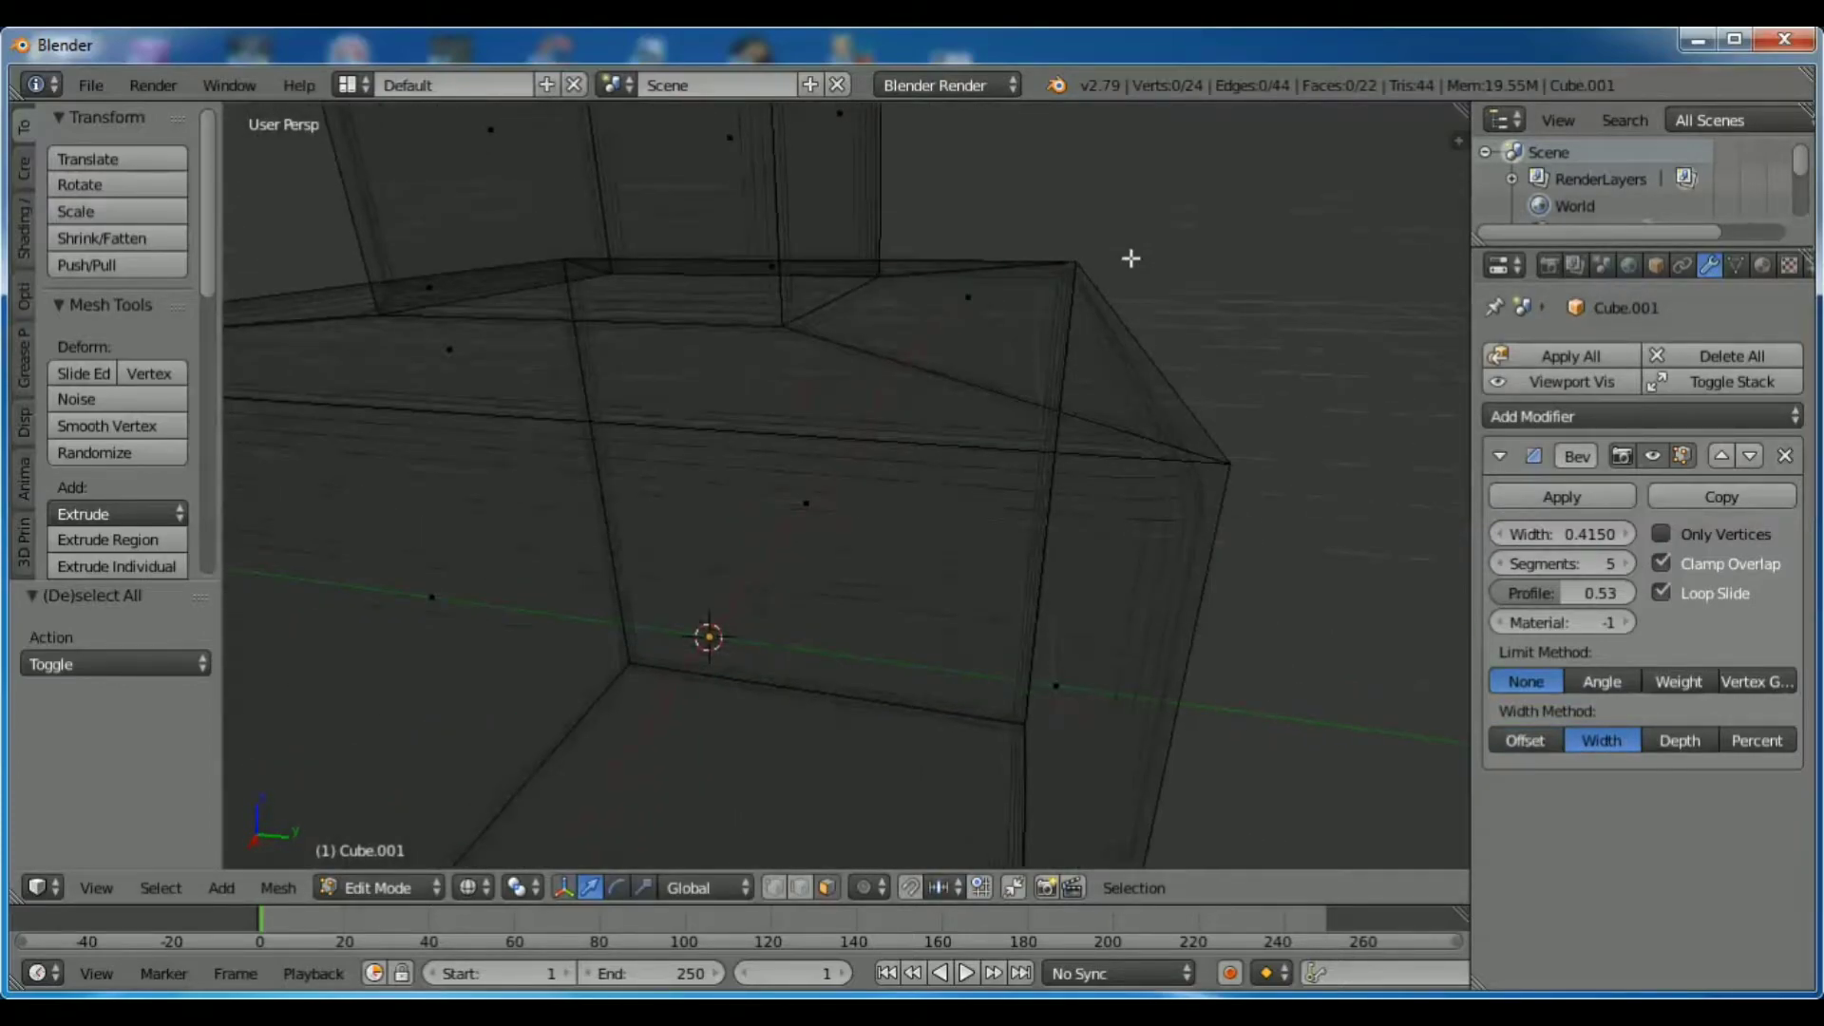
{"action": "left_click", "coordinate": [1671, 741]}
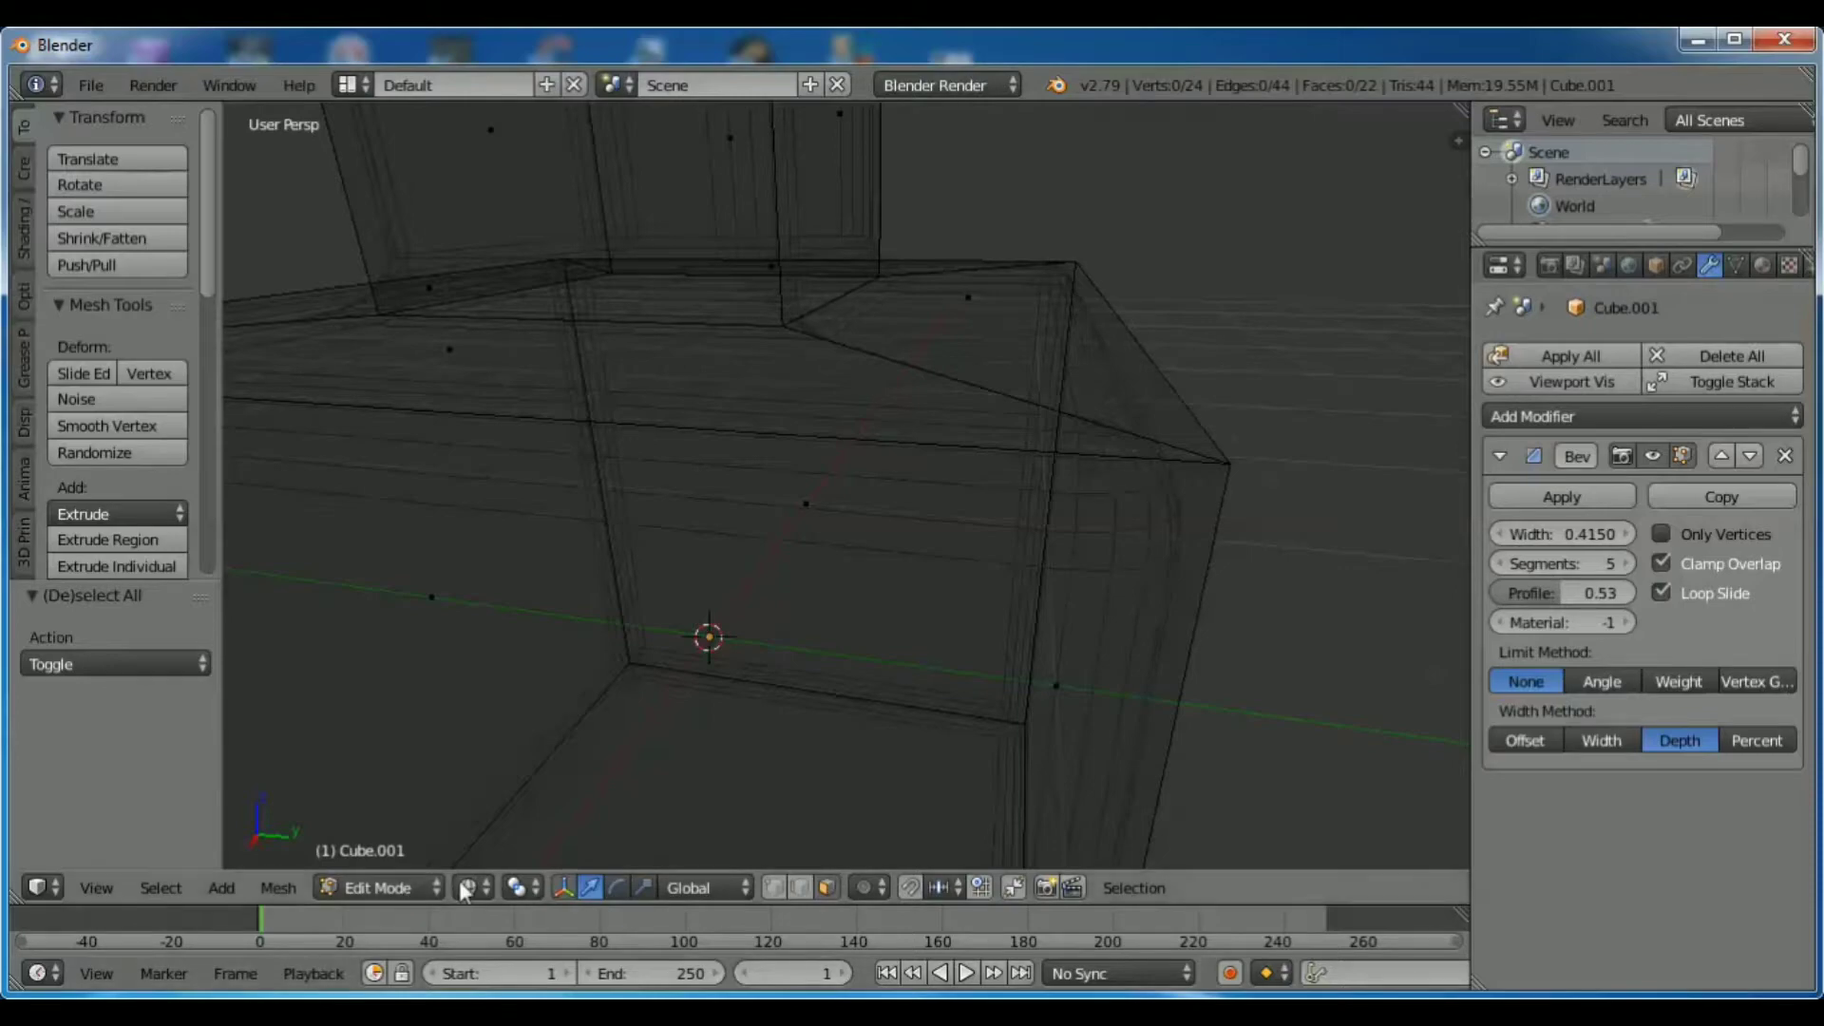
{"action": "left_click", "coordinate": [391, 887]}
Return to Object Mode and increase the bevel width to 0.6490.
{"action": "left_click", "coordinate": [386, 855]}
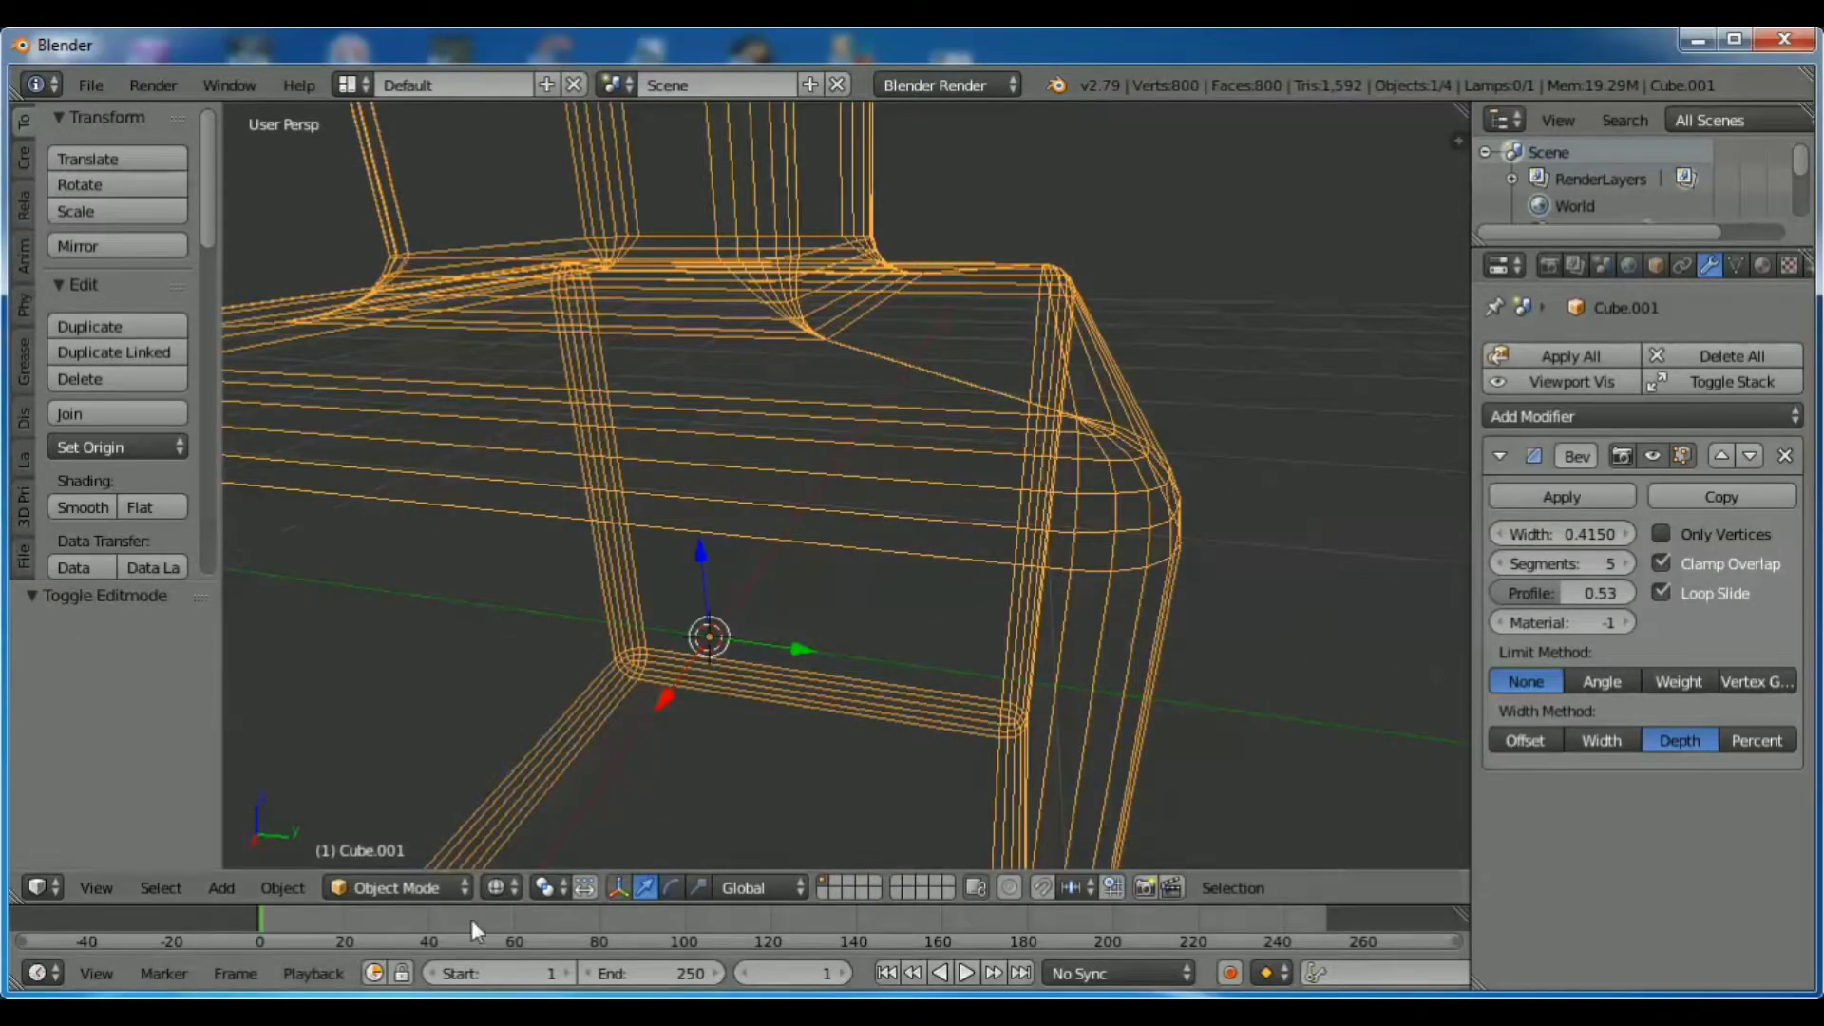
{"action": "left_click", "coordinate": [1599, 740]}
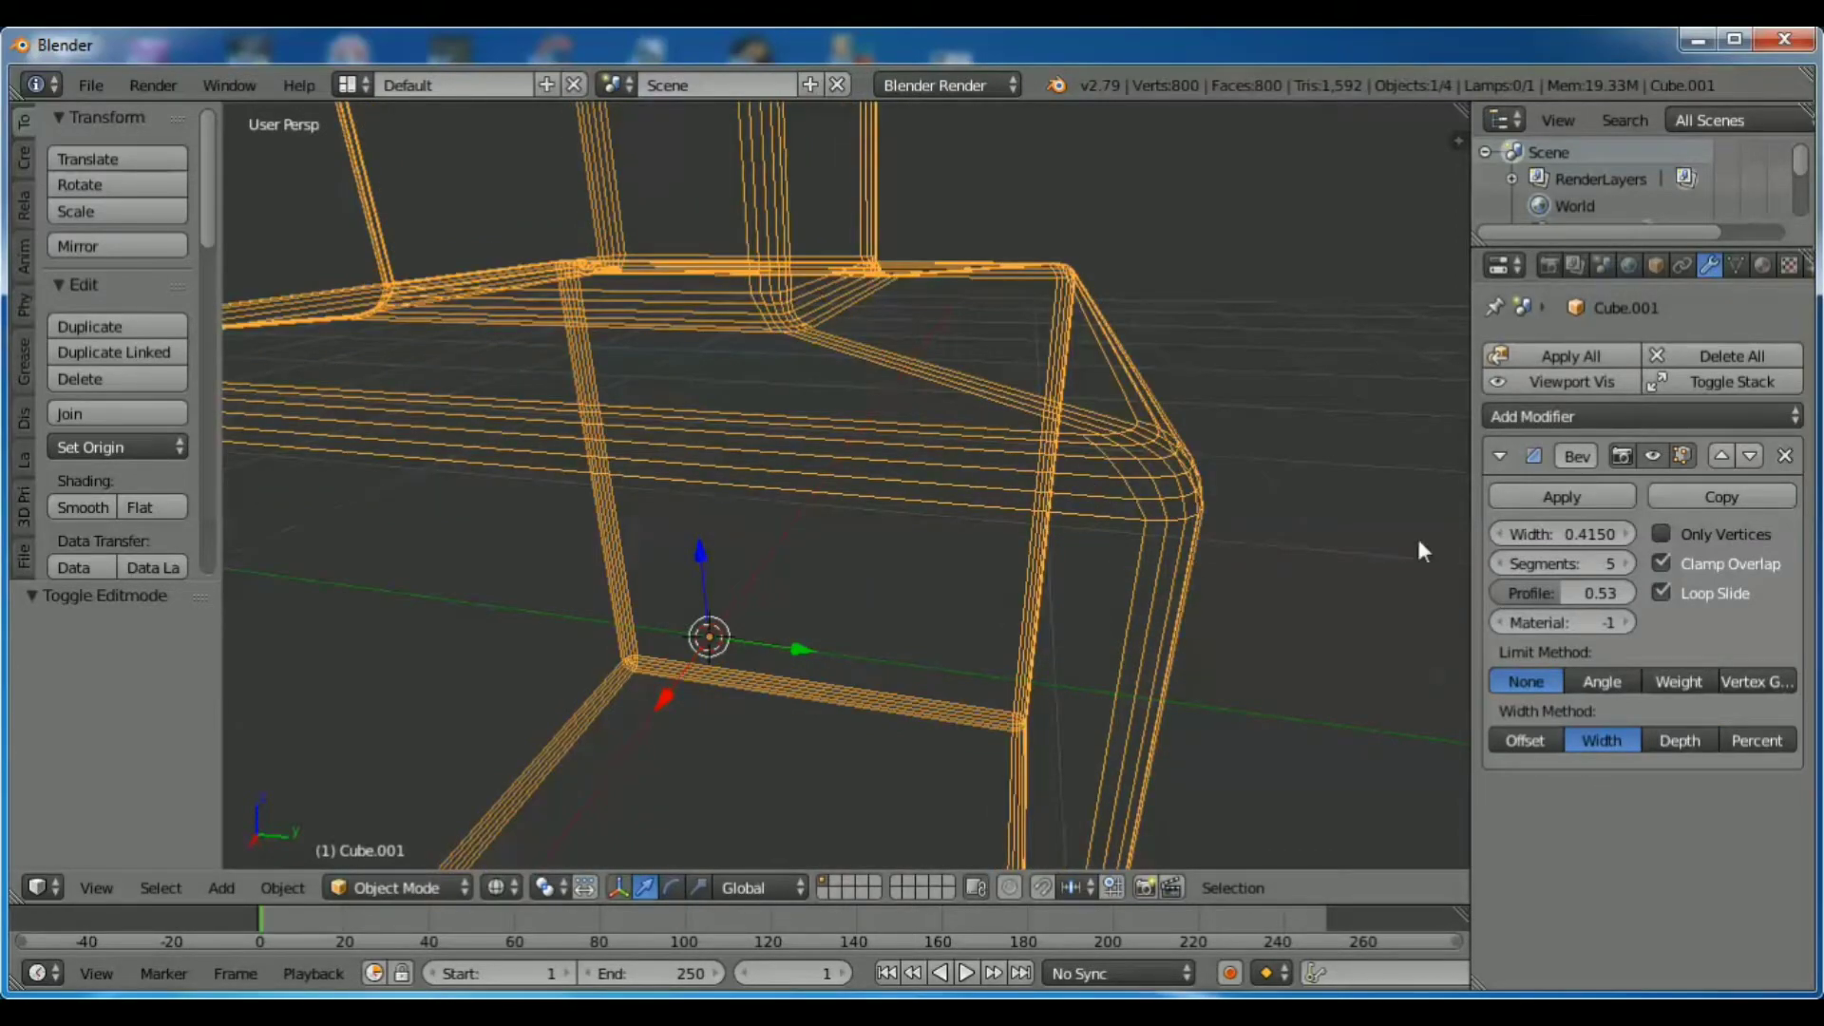
{"action": "left_click_drag", "start_coordinate": [1531, 533], "coordinate": [1596, 534]}
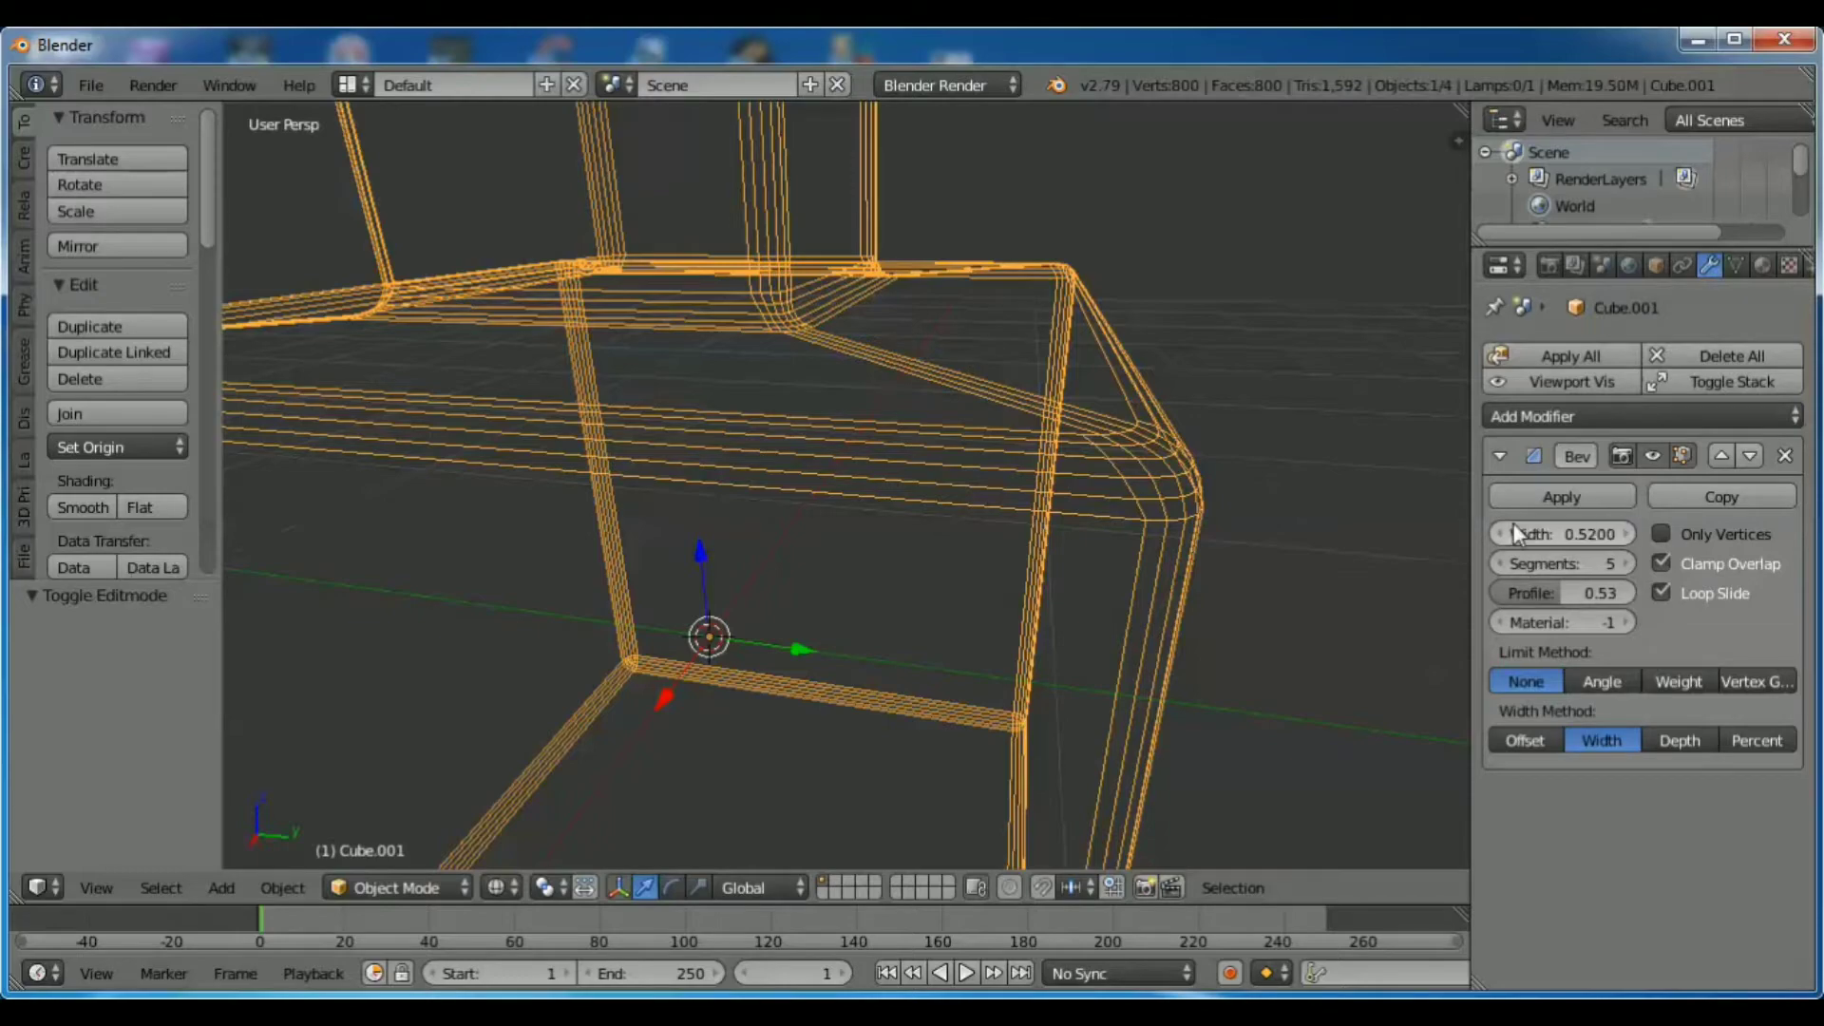
Set the bevel Width Method to Offset and enable Only Vertices.
{"action": "left_click", "coordinate": [1683, 740]}
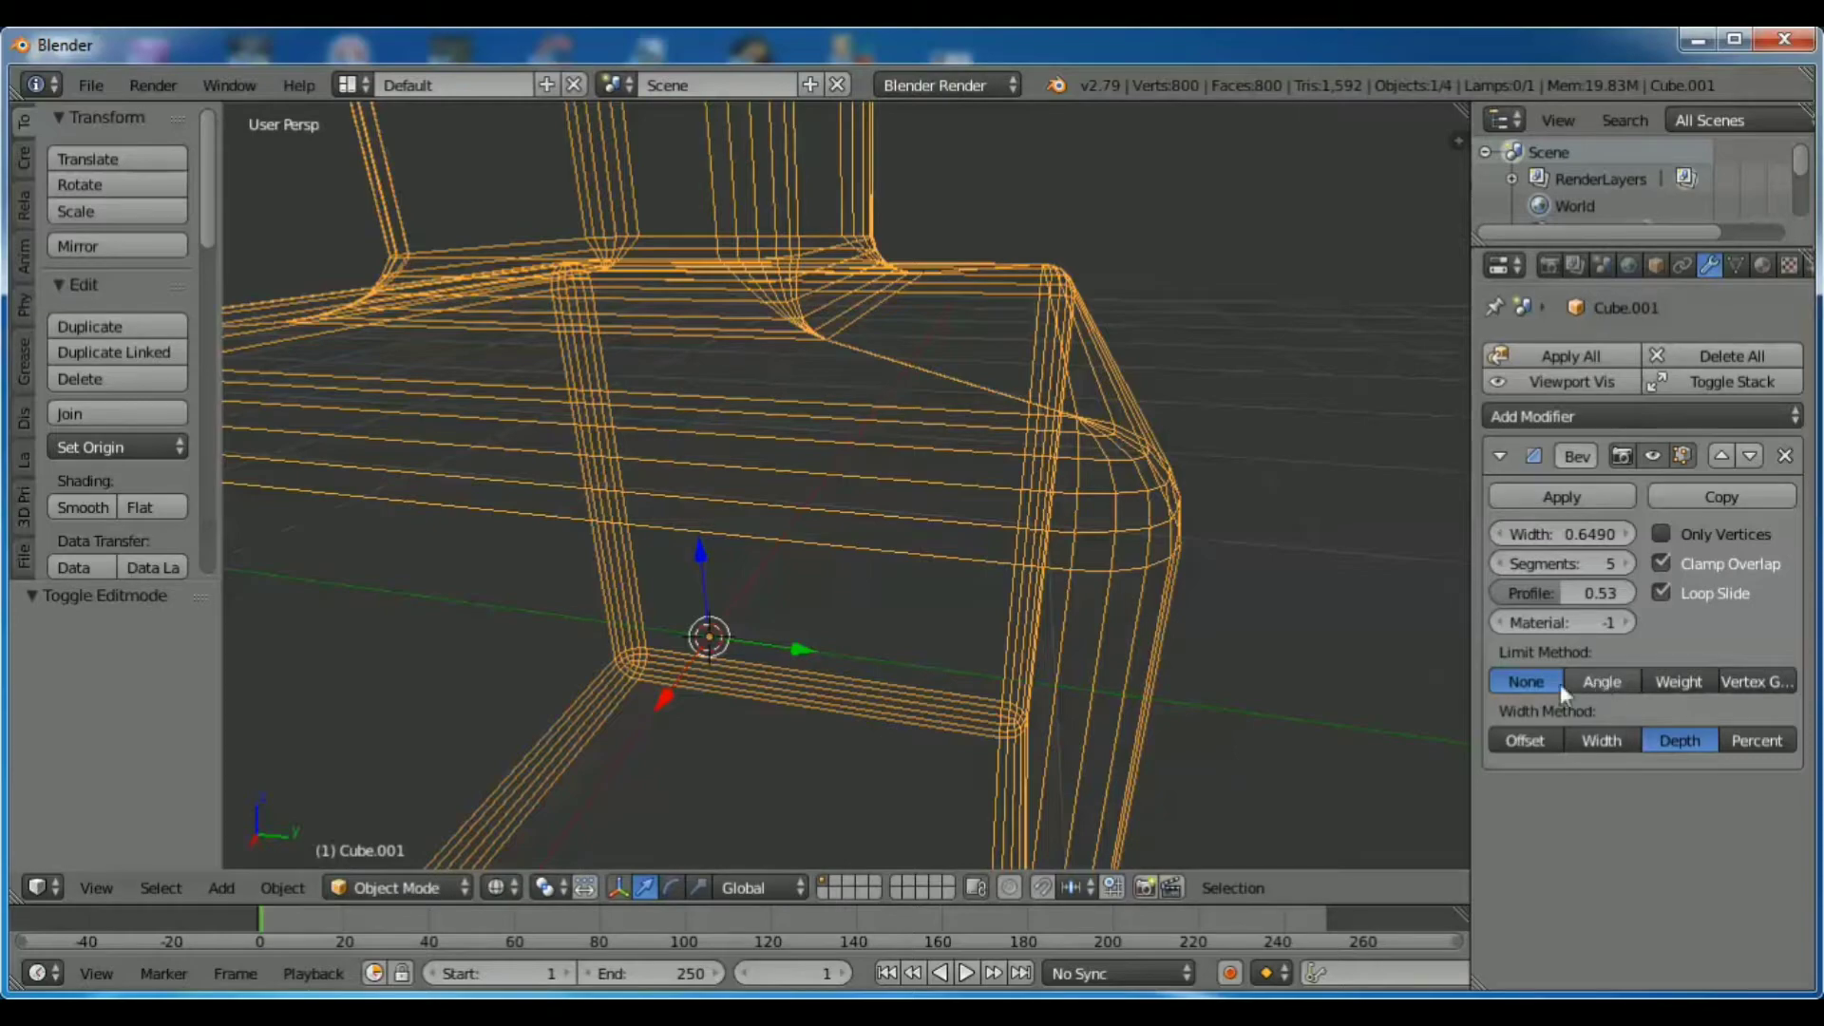
{"action": "left_click", "coordinate": [1596, 739]}
{"action": "left_click", "coordinate": [1528, 739]}
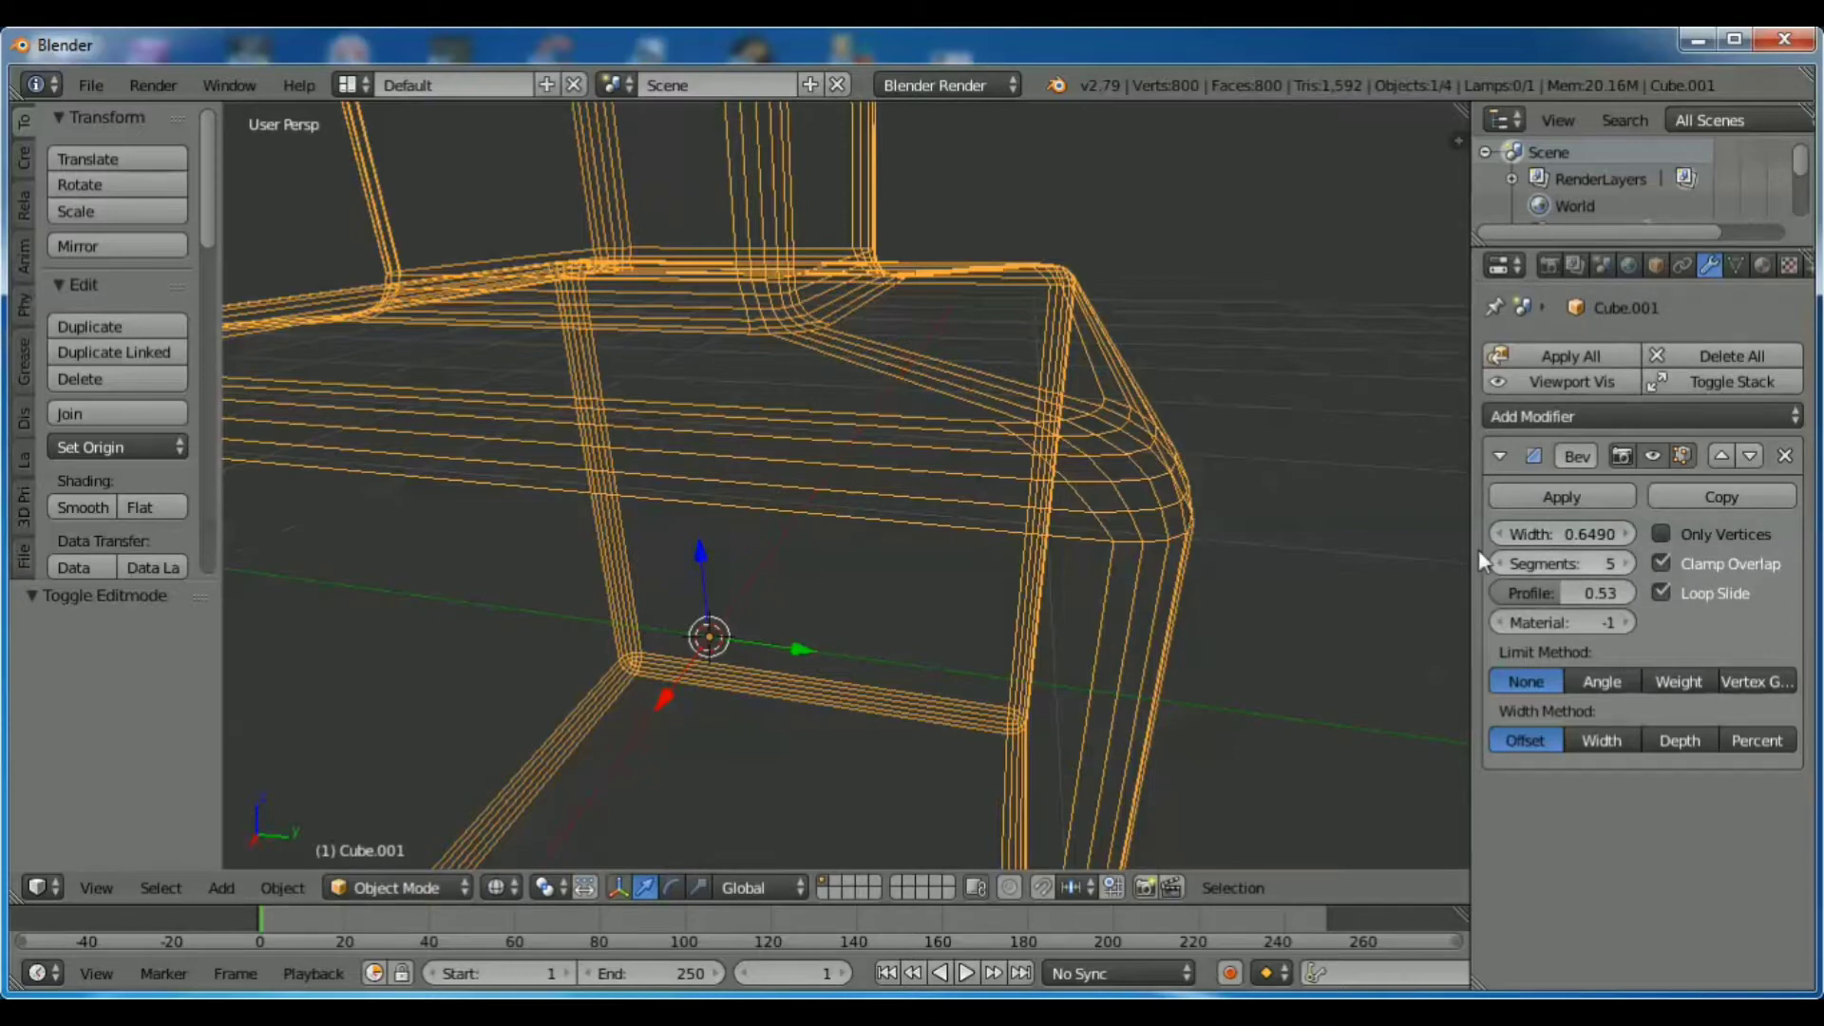
{"action": "left_click", "coordinate": [1660, 533]}
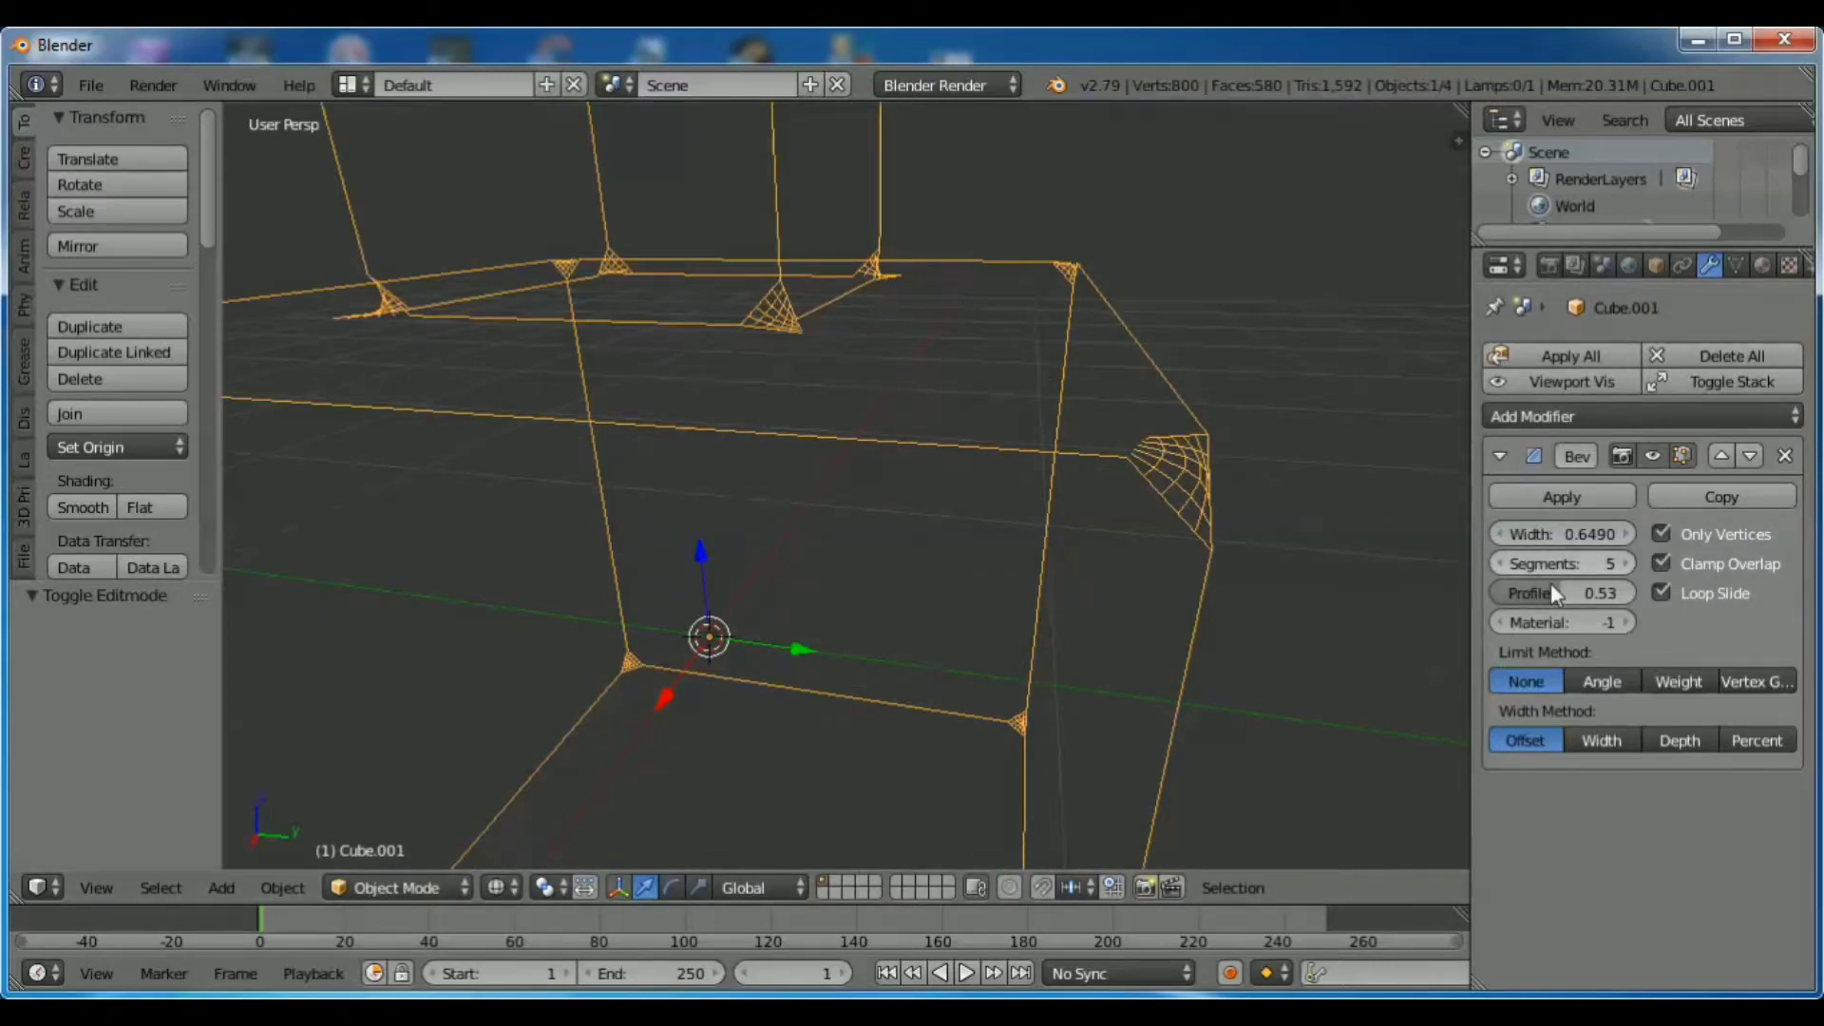
Turn off Only Vertices and limit the bevel by Angle at 30°.
{"action": "left_click", "coordinate": [1662, 529]}
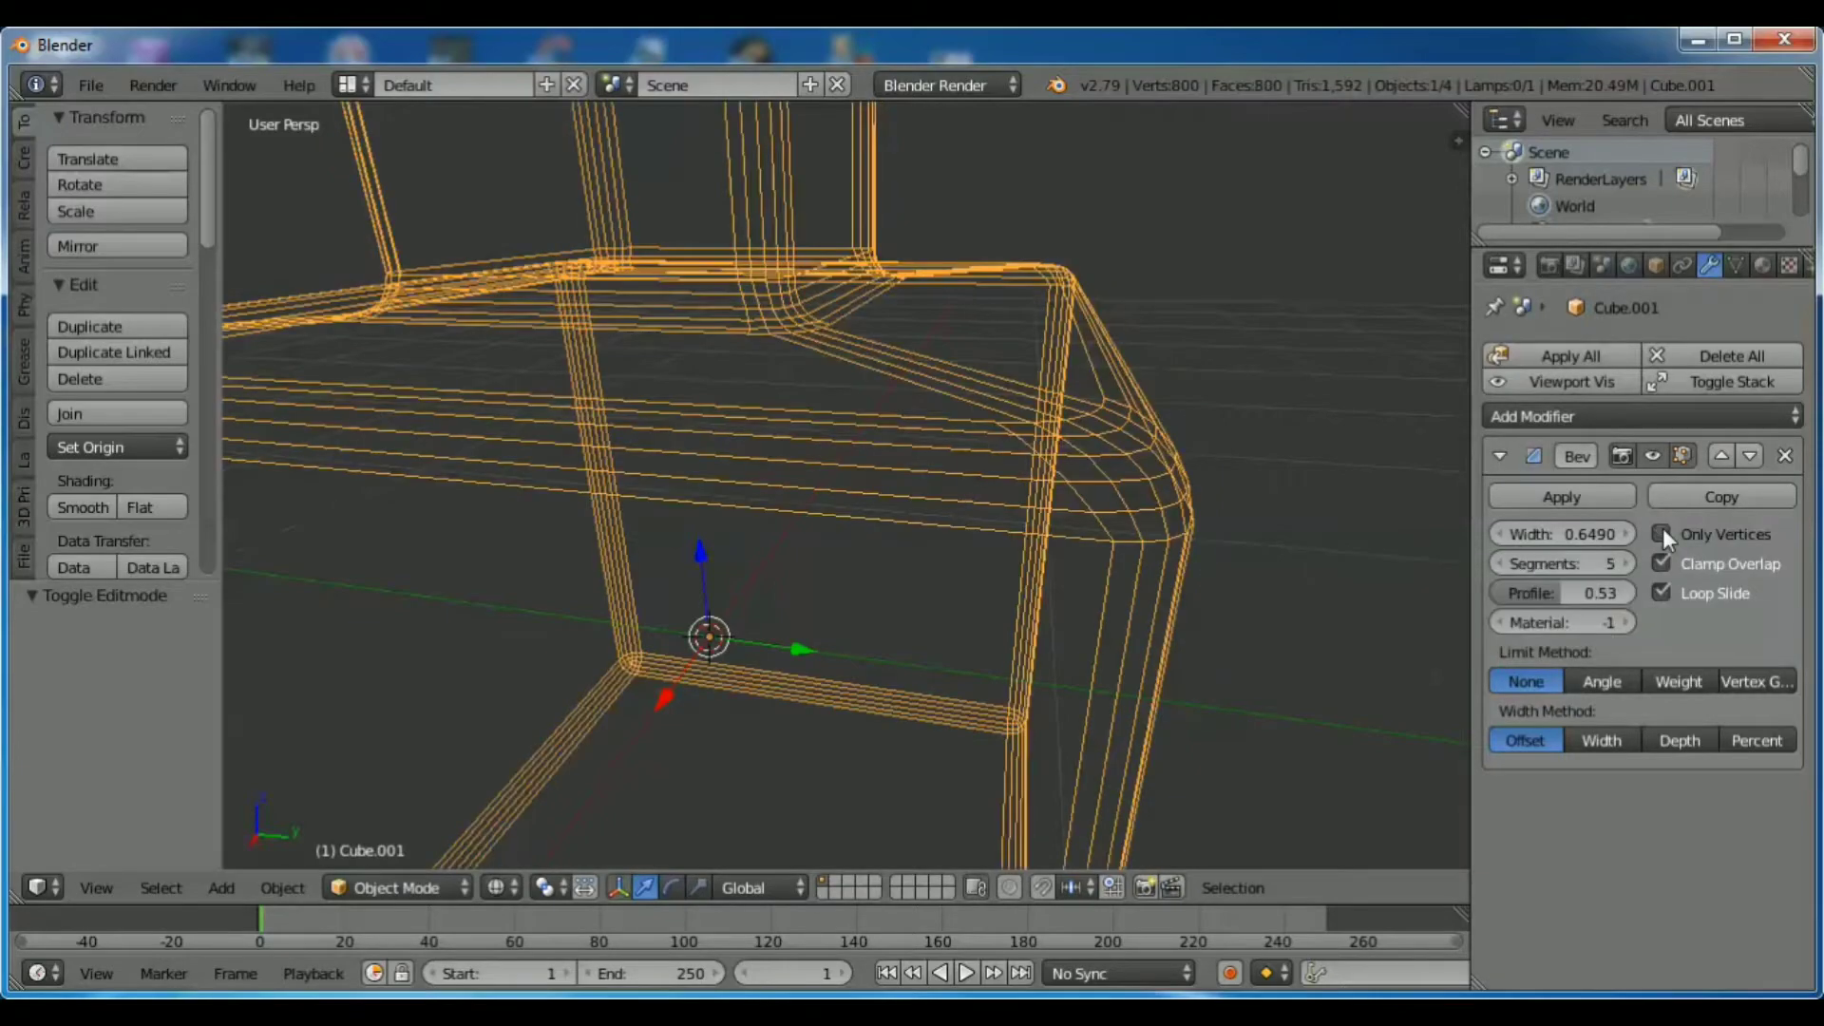
{"action": "left_click", "coordinate": [1602, 682]}
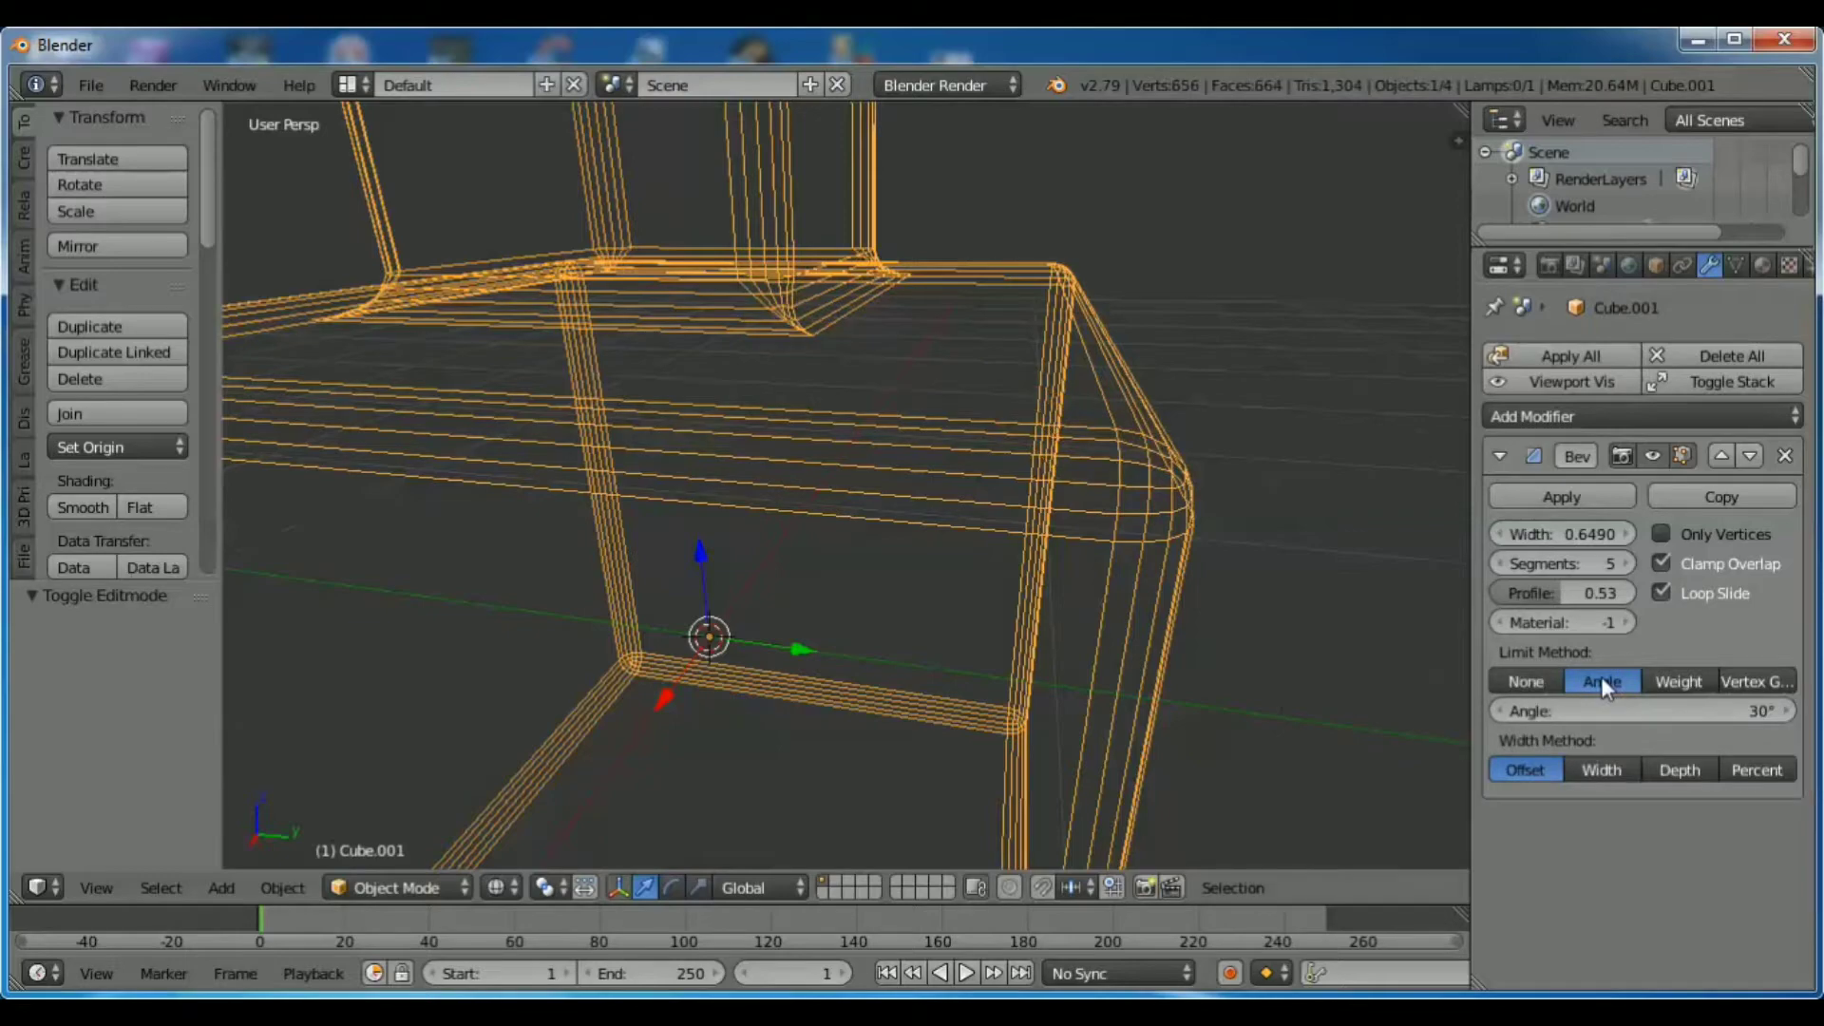
{"action": "mouse_move", "coordinate": [1221, 257]}
{"action": "middle_mouse_down"}
{"action": "mouse_move", "coordinate": [1227, 306]}
{"action": "mouse_move", "coordinate": [886, 413]}
{"action": "middle_mouse_up"}
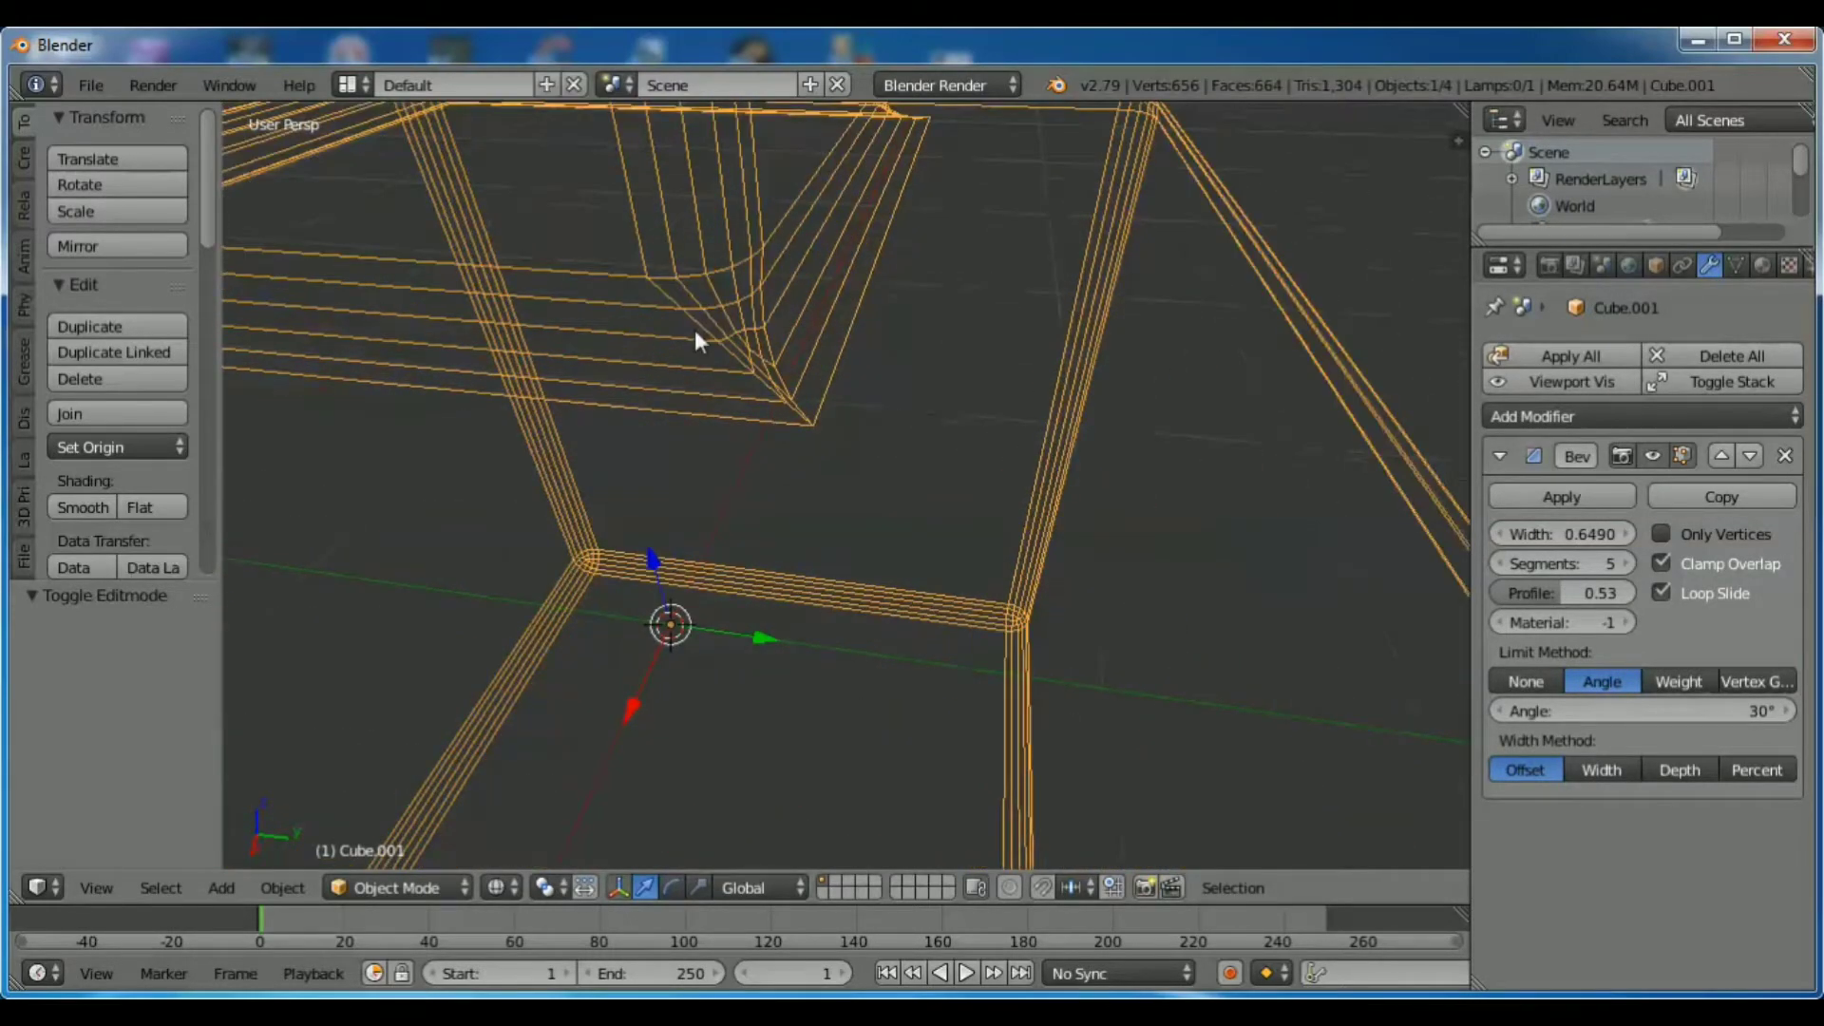
Switch to Solid shading and set the bevel Width Method to Depth.
{"action": "left_click", "coordinate": [509, 885]}
{"action": "left_click", "coordinate": [557, 795]}
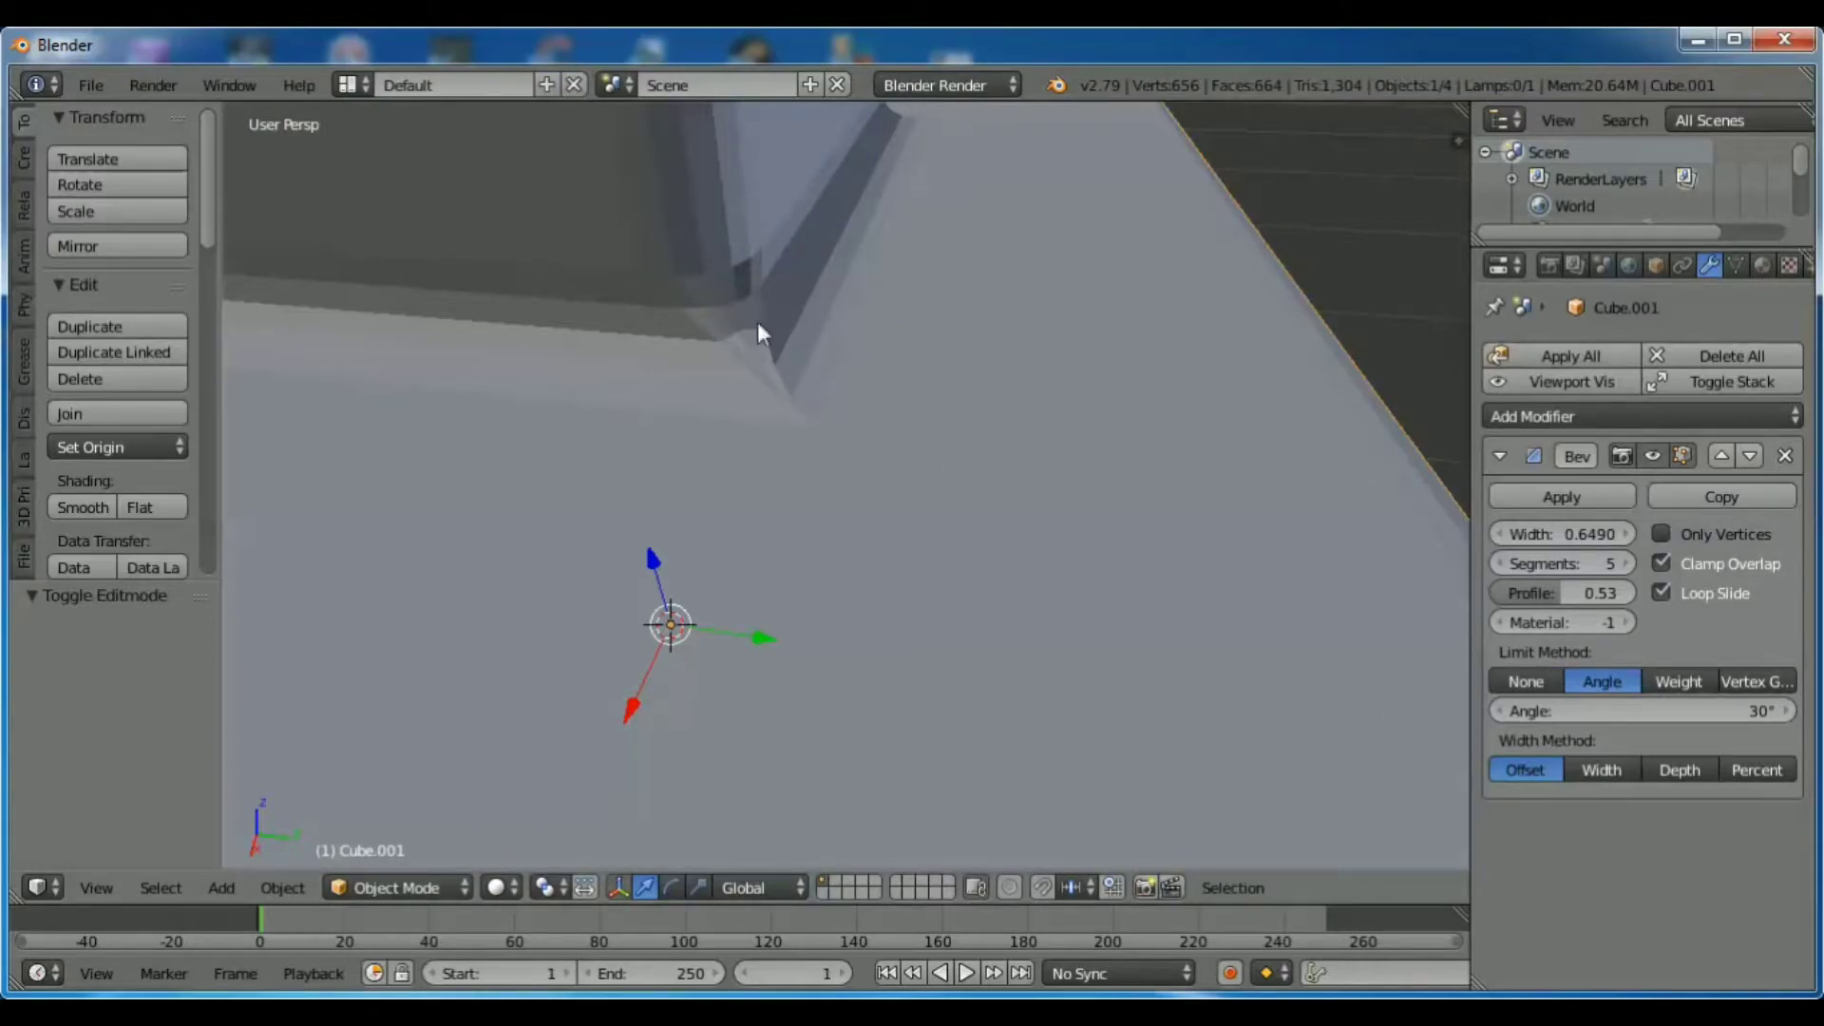
{"action": "left_click", "coordinate": [1602, 768]}
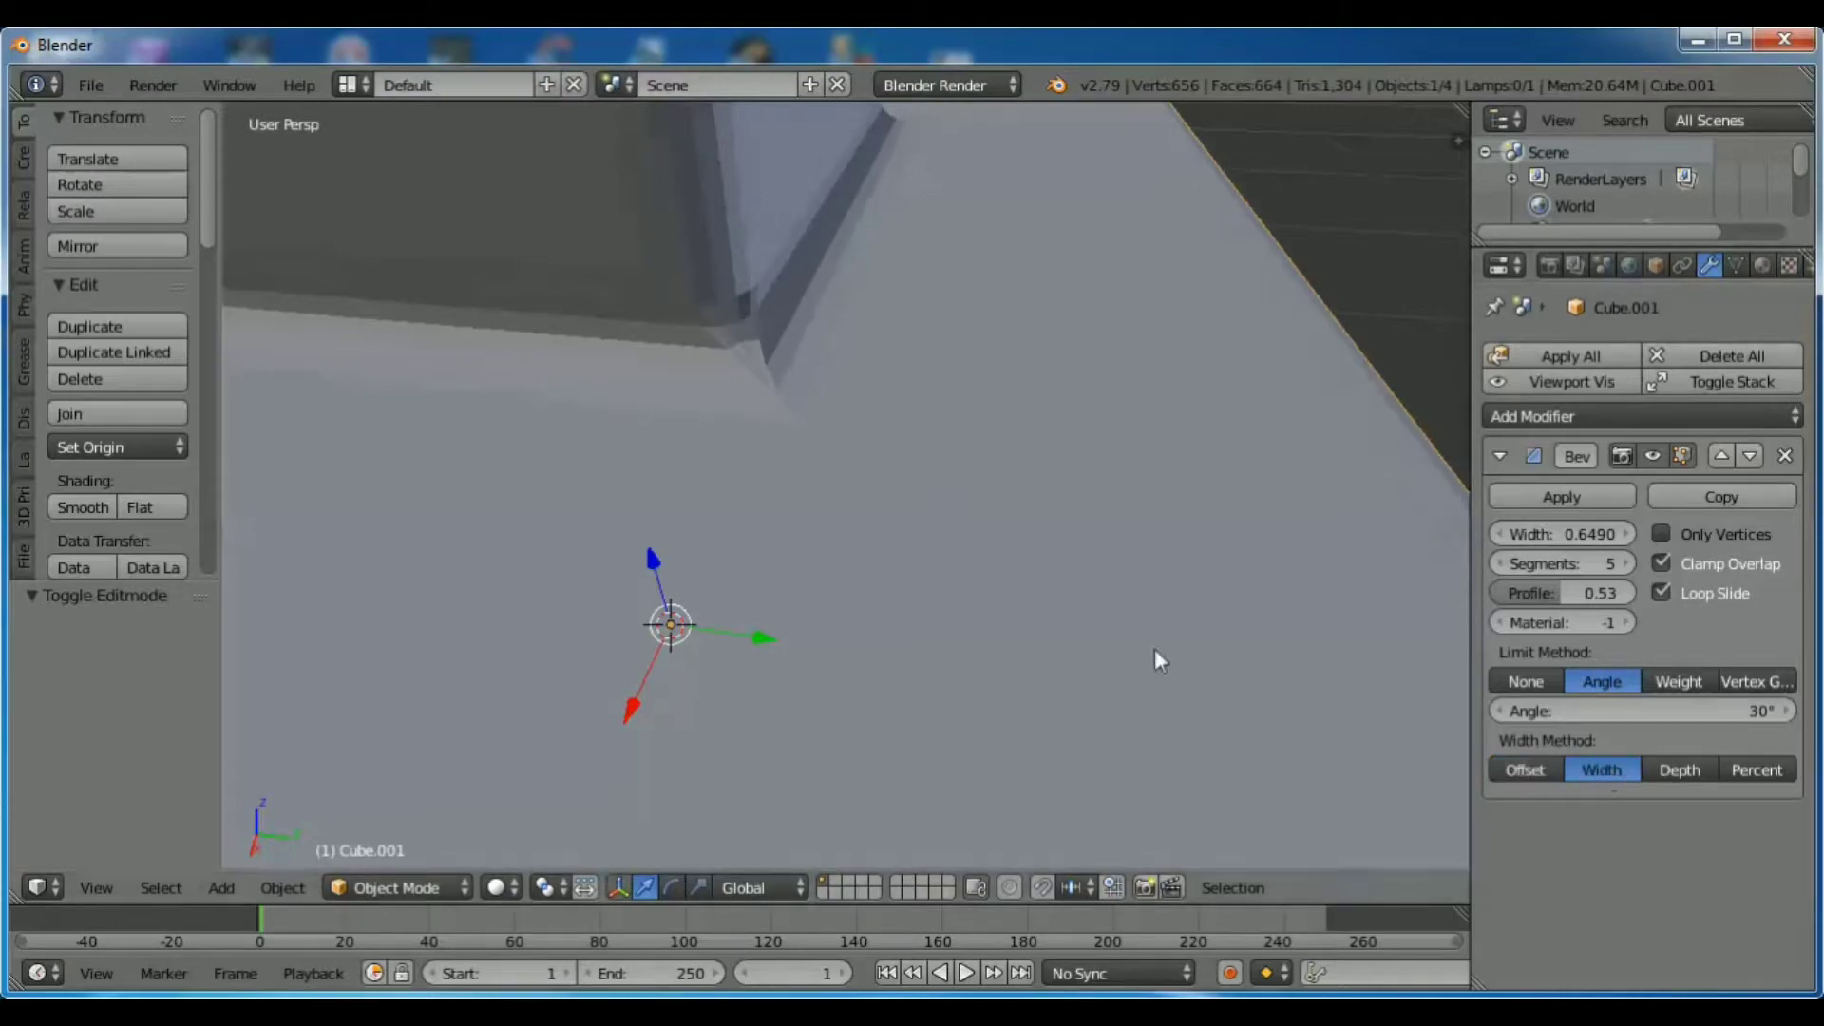
{"action": "left_click", "coordinate": [1685, 768]}
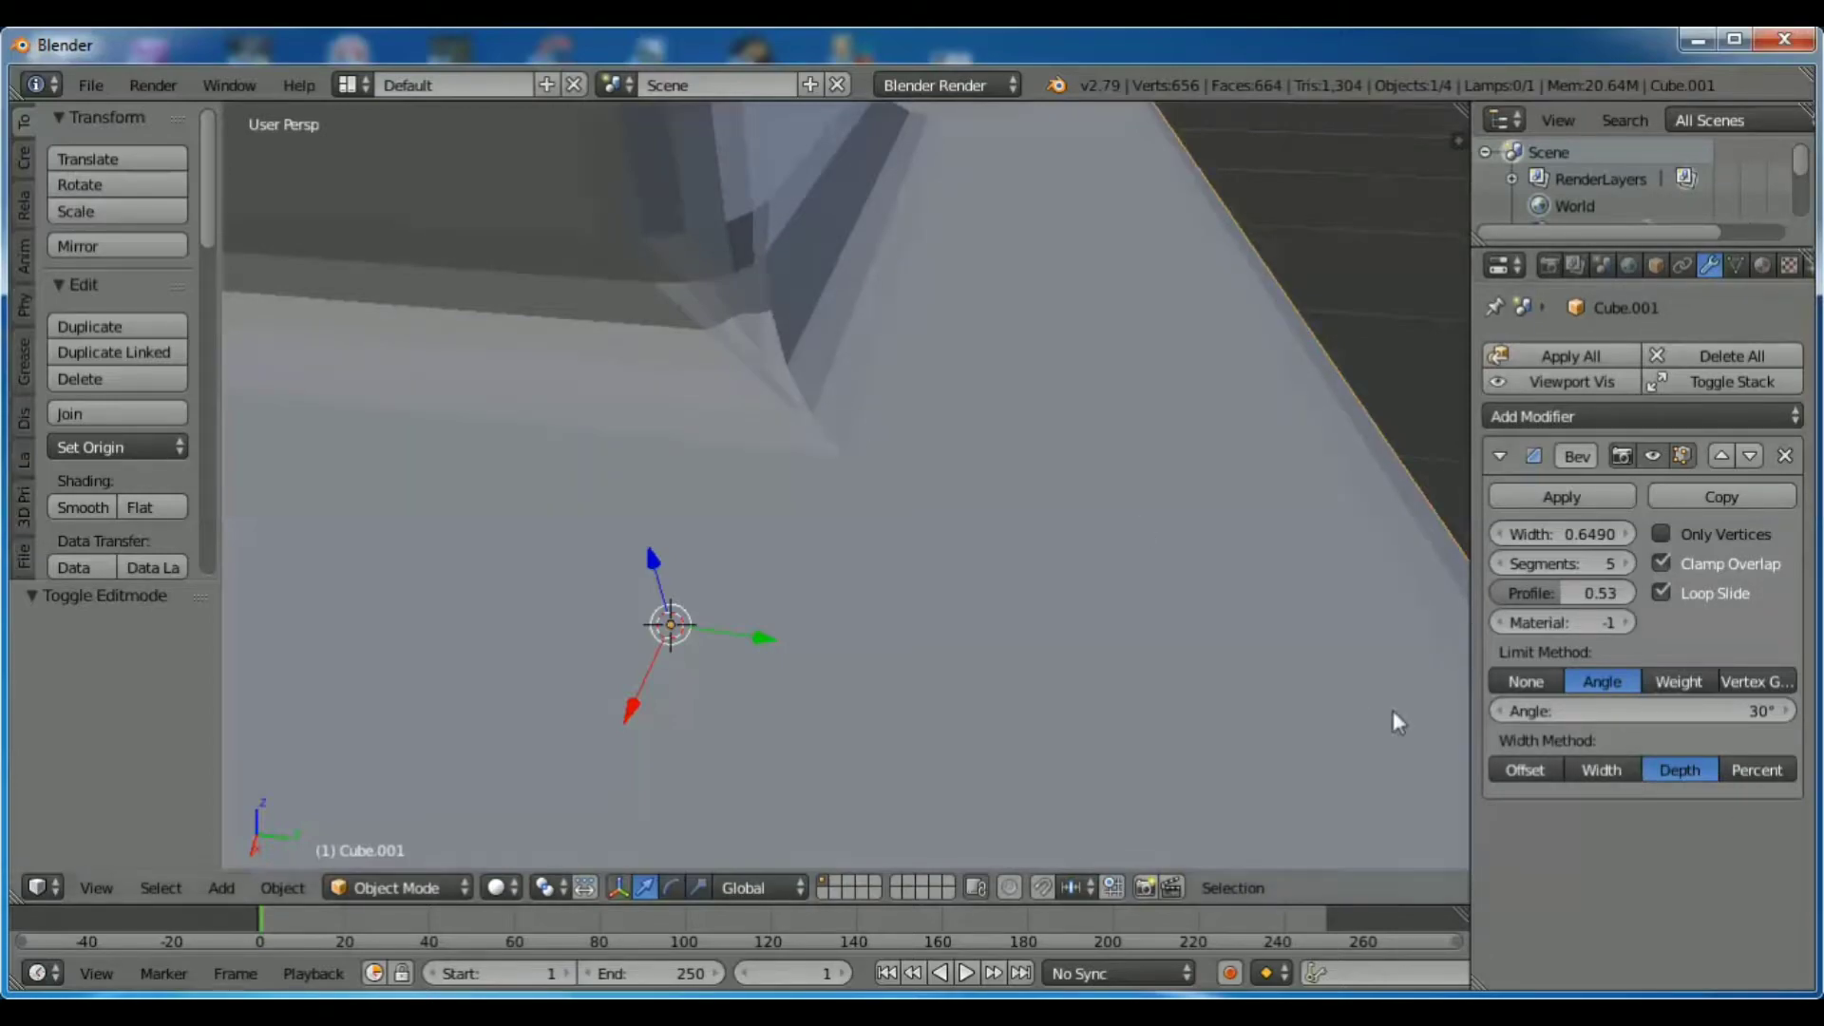
{"action": "mouse_move", "coordinate": [1392, 710]}
{"action": "middle_mouse_down"}
{"action": "mouse_move", "coordinate": [1245, 659]}
{"action": "mouse_move", "coordinate": [1241, 623]}
{"action": "middle_mouse_up"}
{"action": "scroll", "coordinate": [1245, 660], "scroll_direction": "down", "scroll_amount": 3}
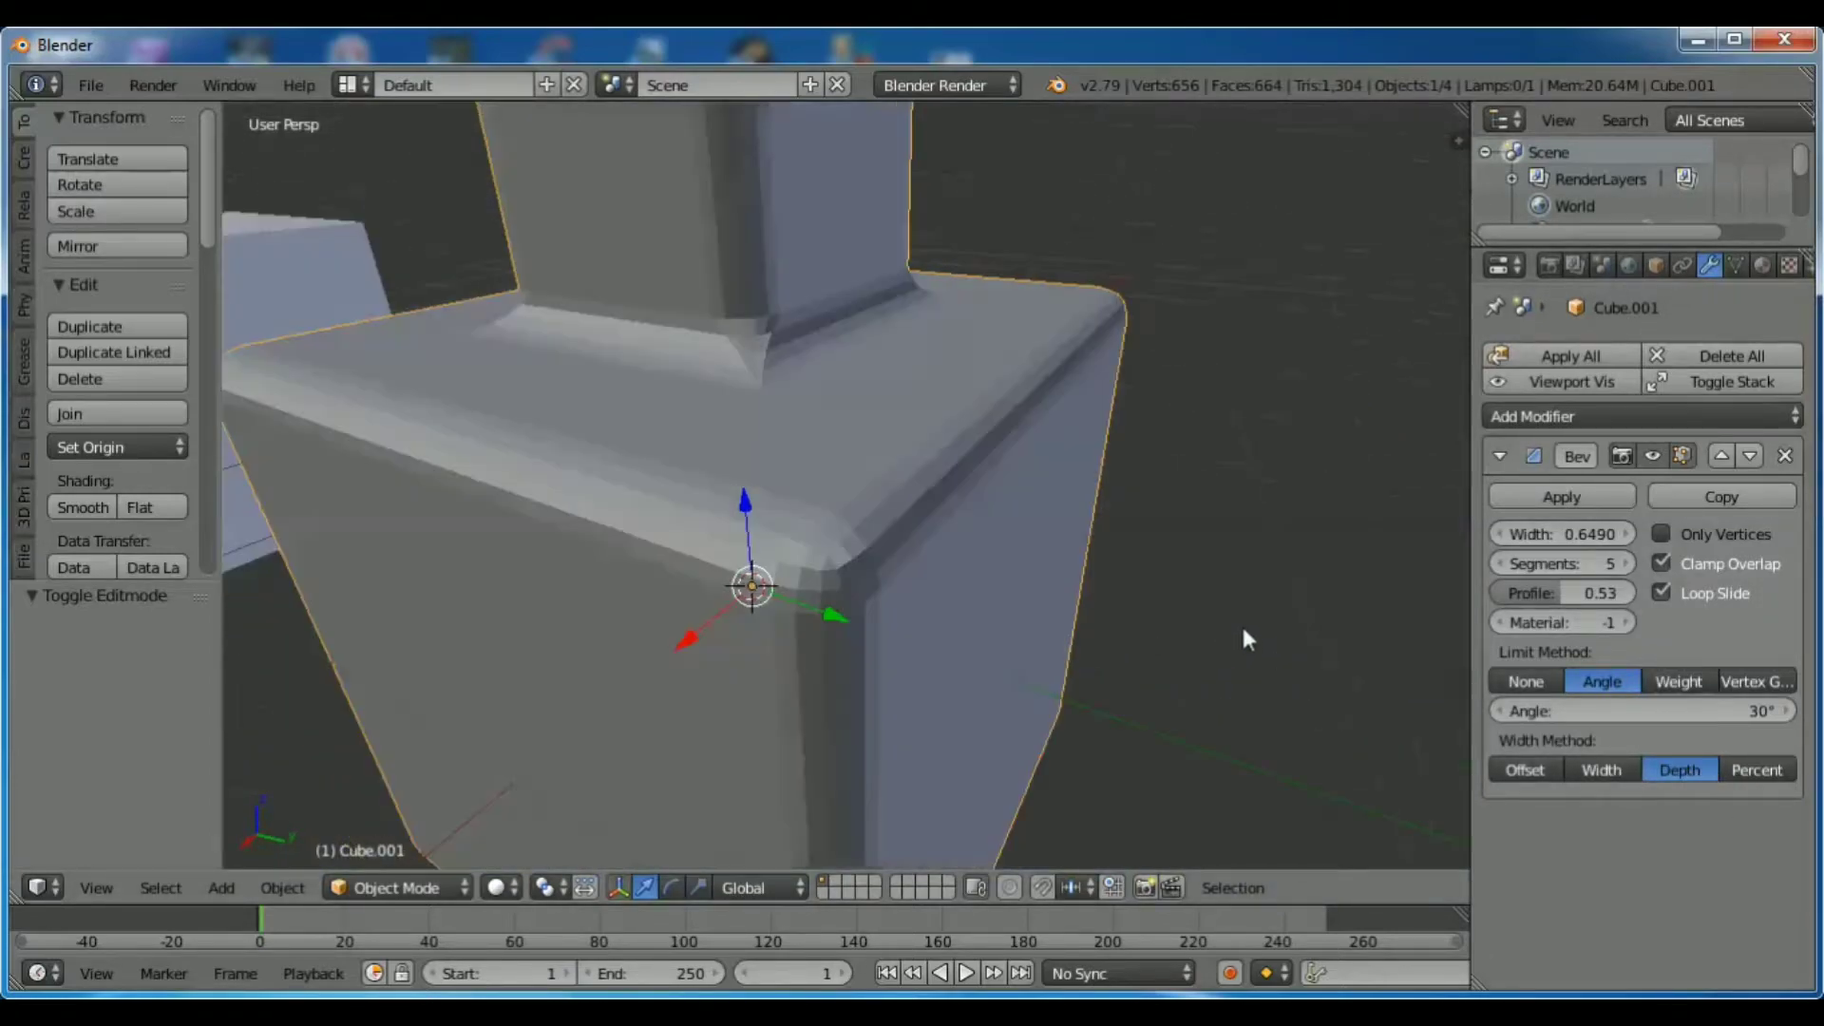
{"action": "scroll", "coordinate": [1241, 623], "scroll_direction": "up", "scroll_amount": 2}
{"action": "middle_click_drag", "start_coordinate": [1349, 653], "coordinate": [1318, 663]}
{"action": "scroll", "coordinate": [855, 491], "scroll_direction": "up", "scroll_amount": 3}
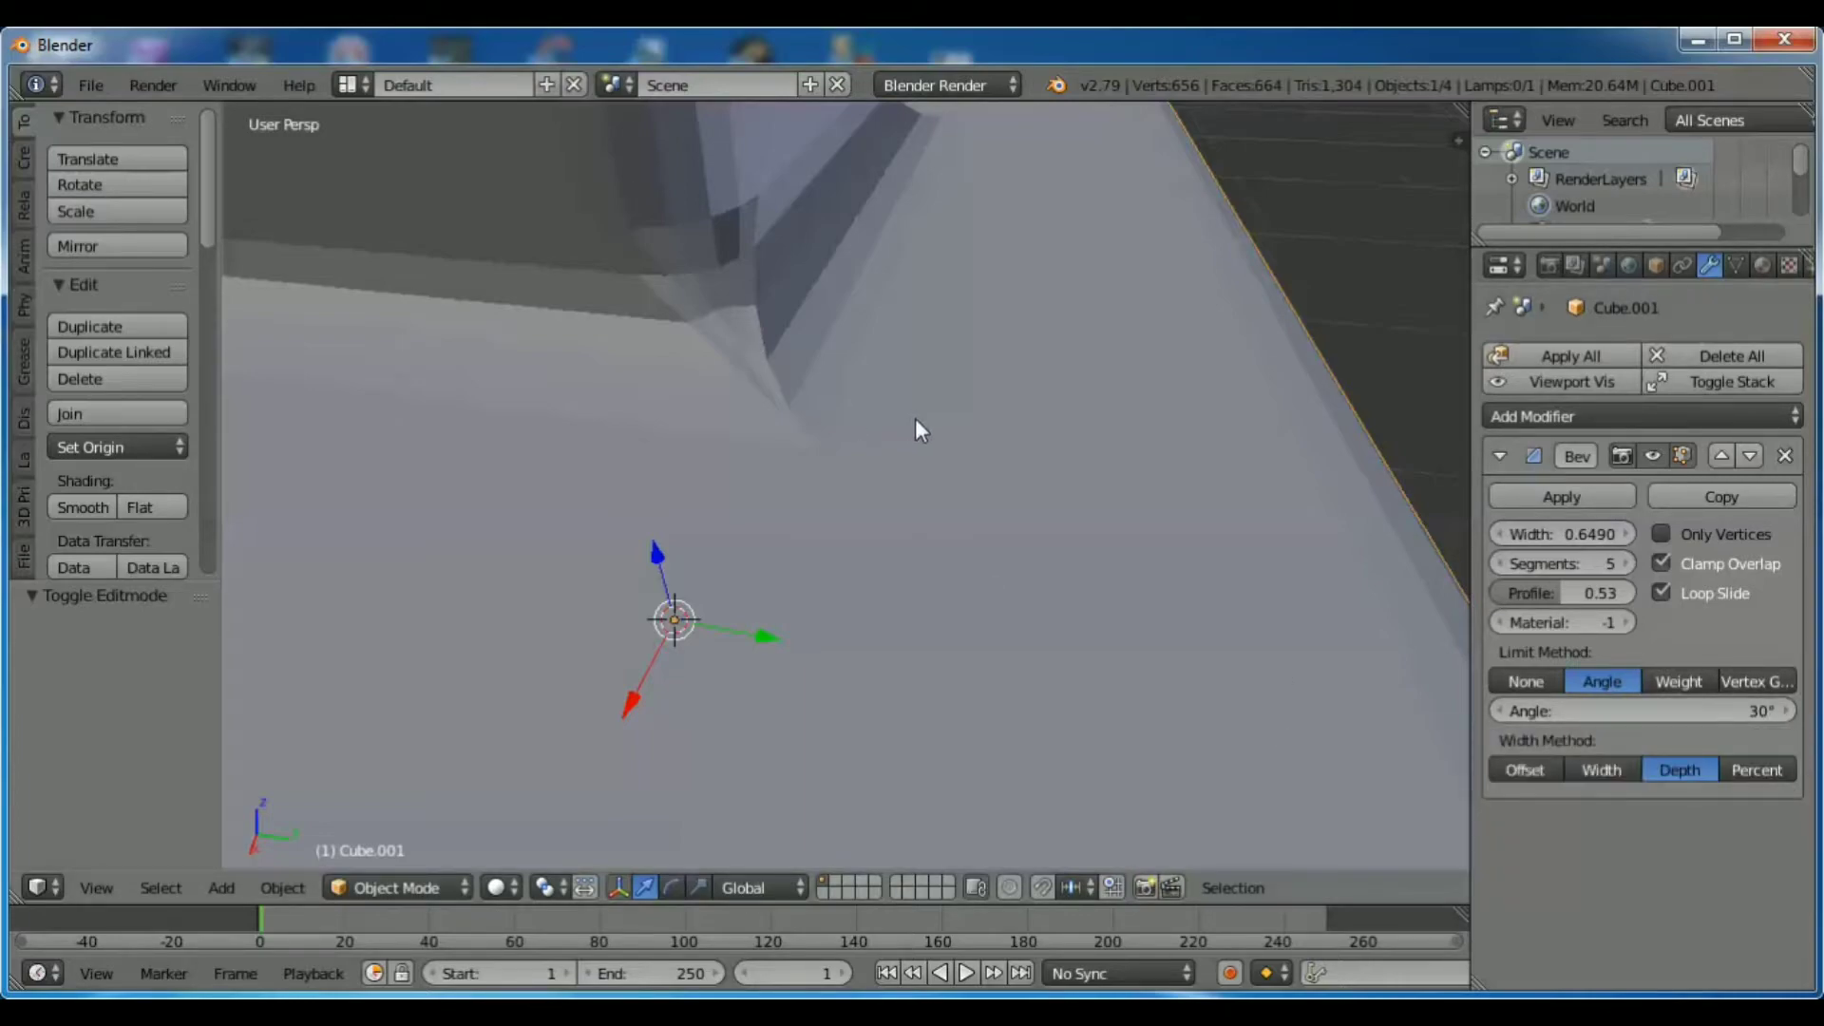
Set Limit Method to None, Width Method to Offset, and shading to Wireframe.
{"action": "left_click", "coordinate": [1514, 682]}
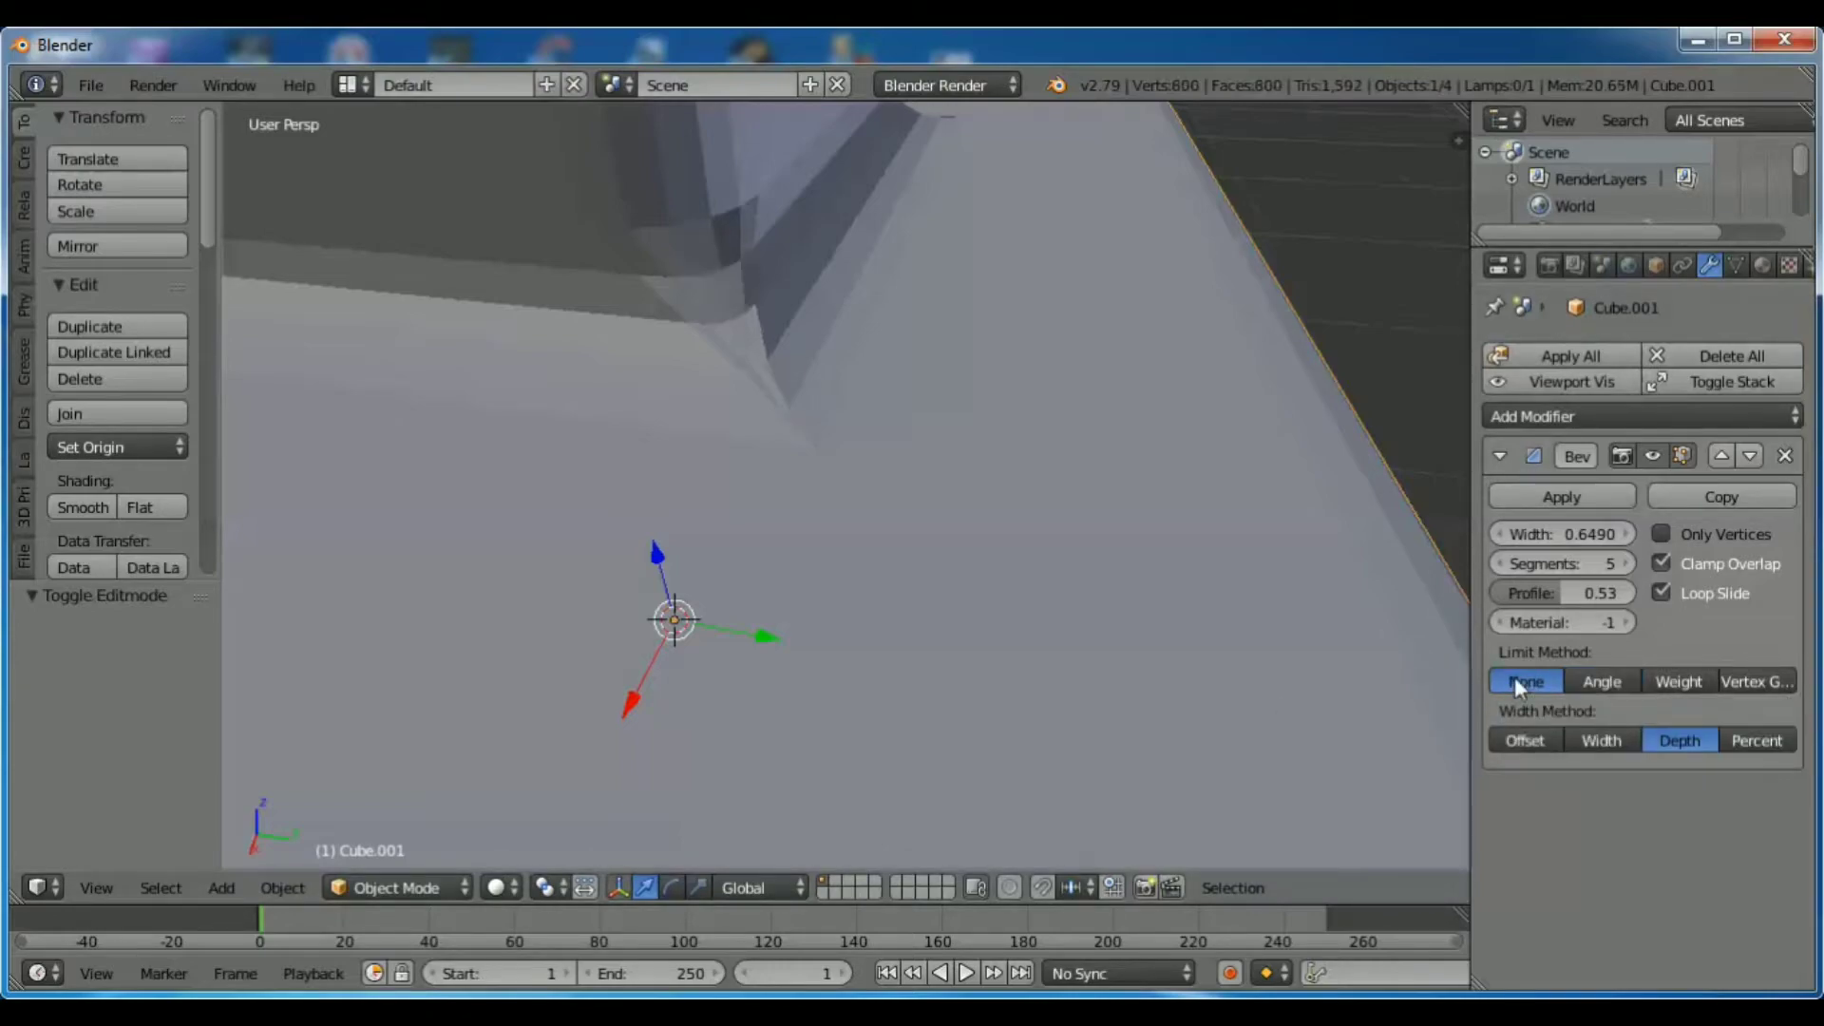
{"action": "left_click", "coordinate": [1523, 733]}
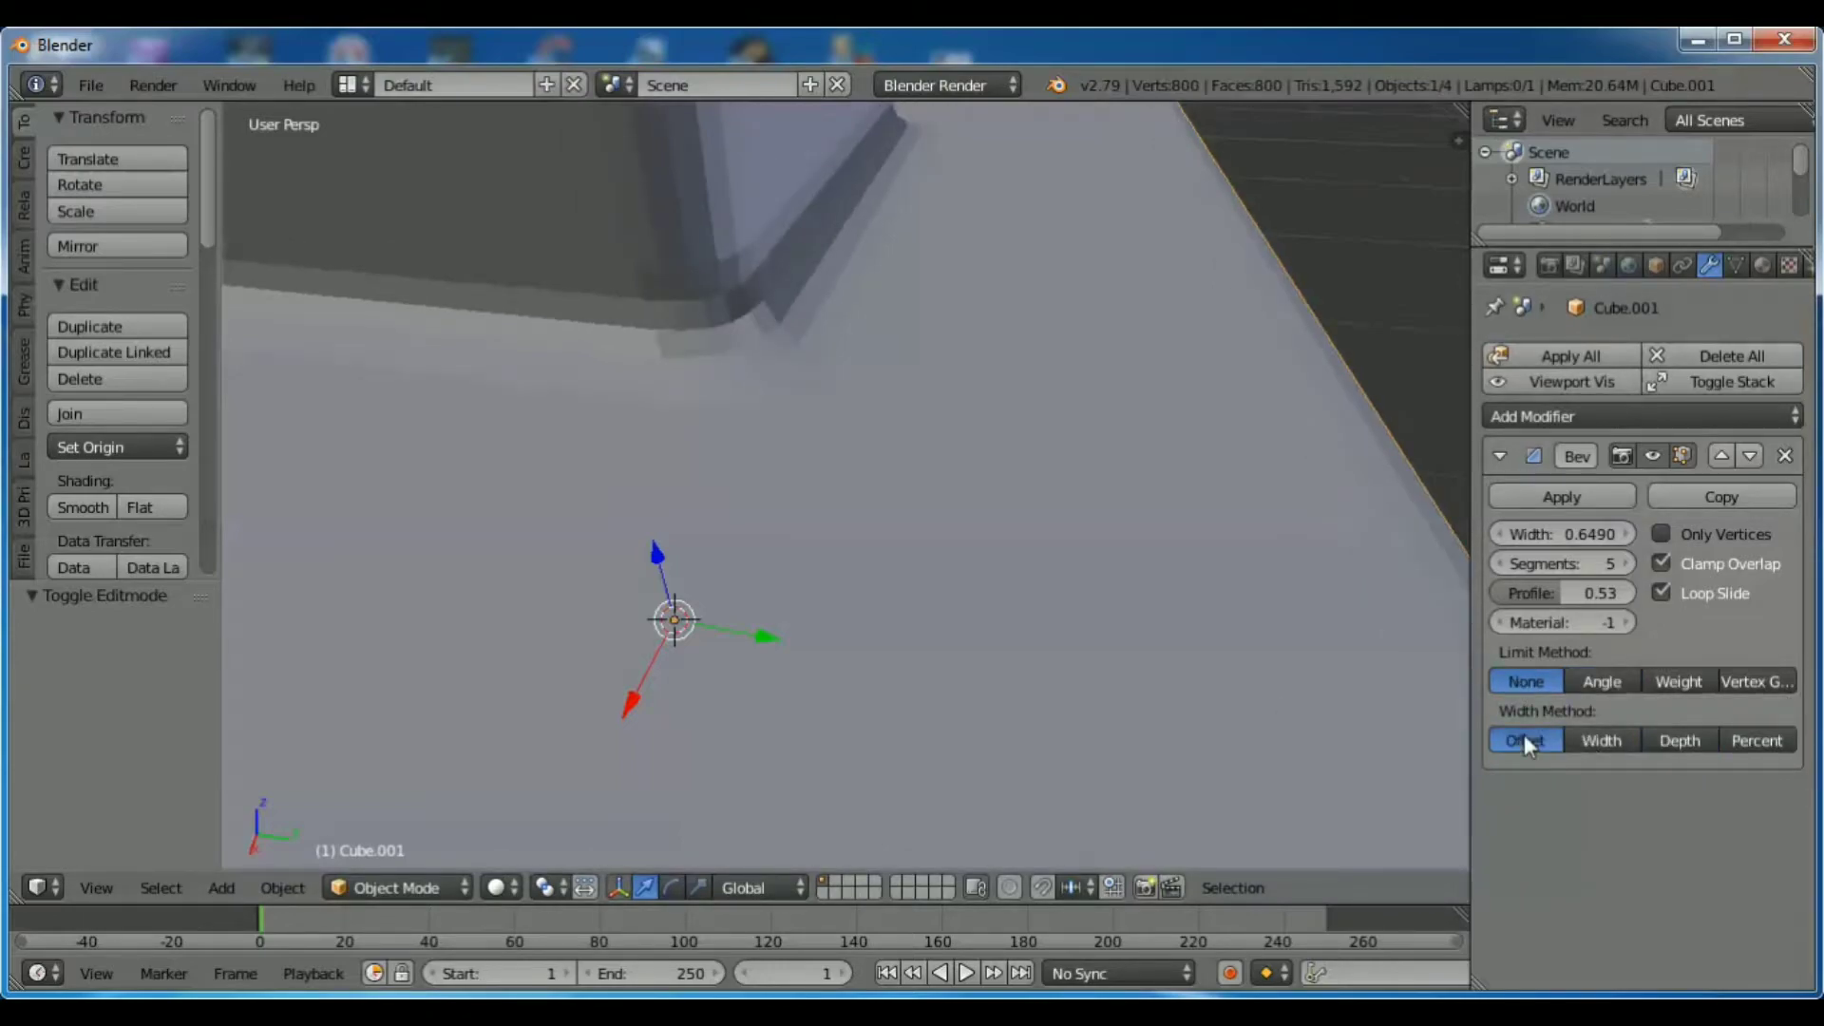
{"action": "scroll", "coordinate": [786, 394], "scroll_direction": "down", "scroll_amount": 2}
{"action": "scroll", "coordinate": [782, 395], "scroll_direction": "down", "scroll_amount": 2}
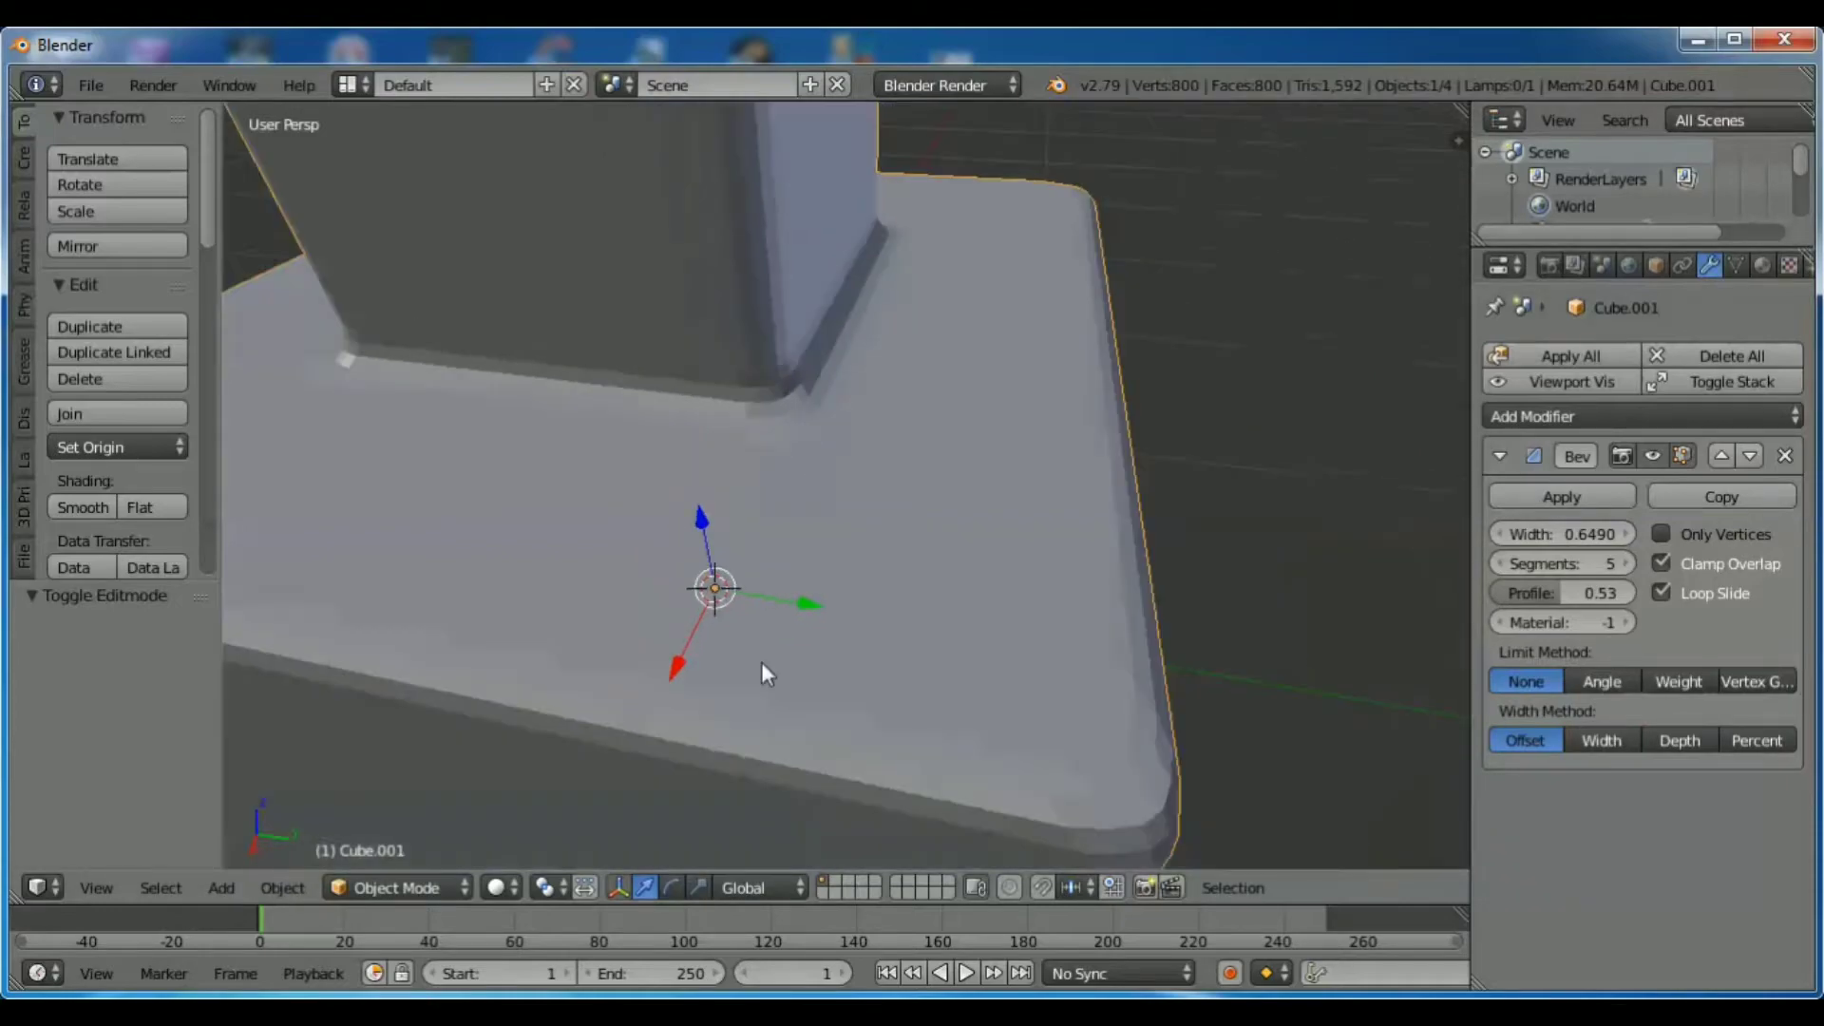
{"action": "left_click", "coordinate": [497, 887]}
{"action": "left_click", "coordinate": [539, 826]}
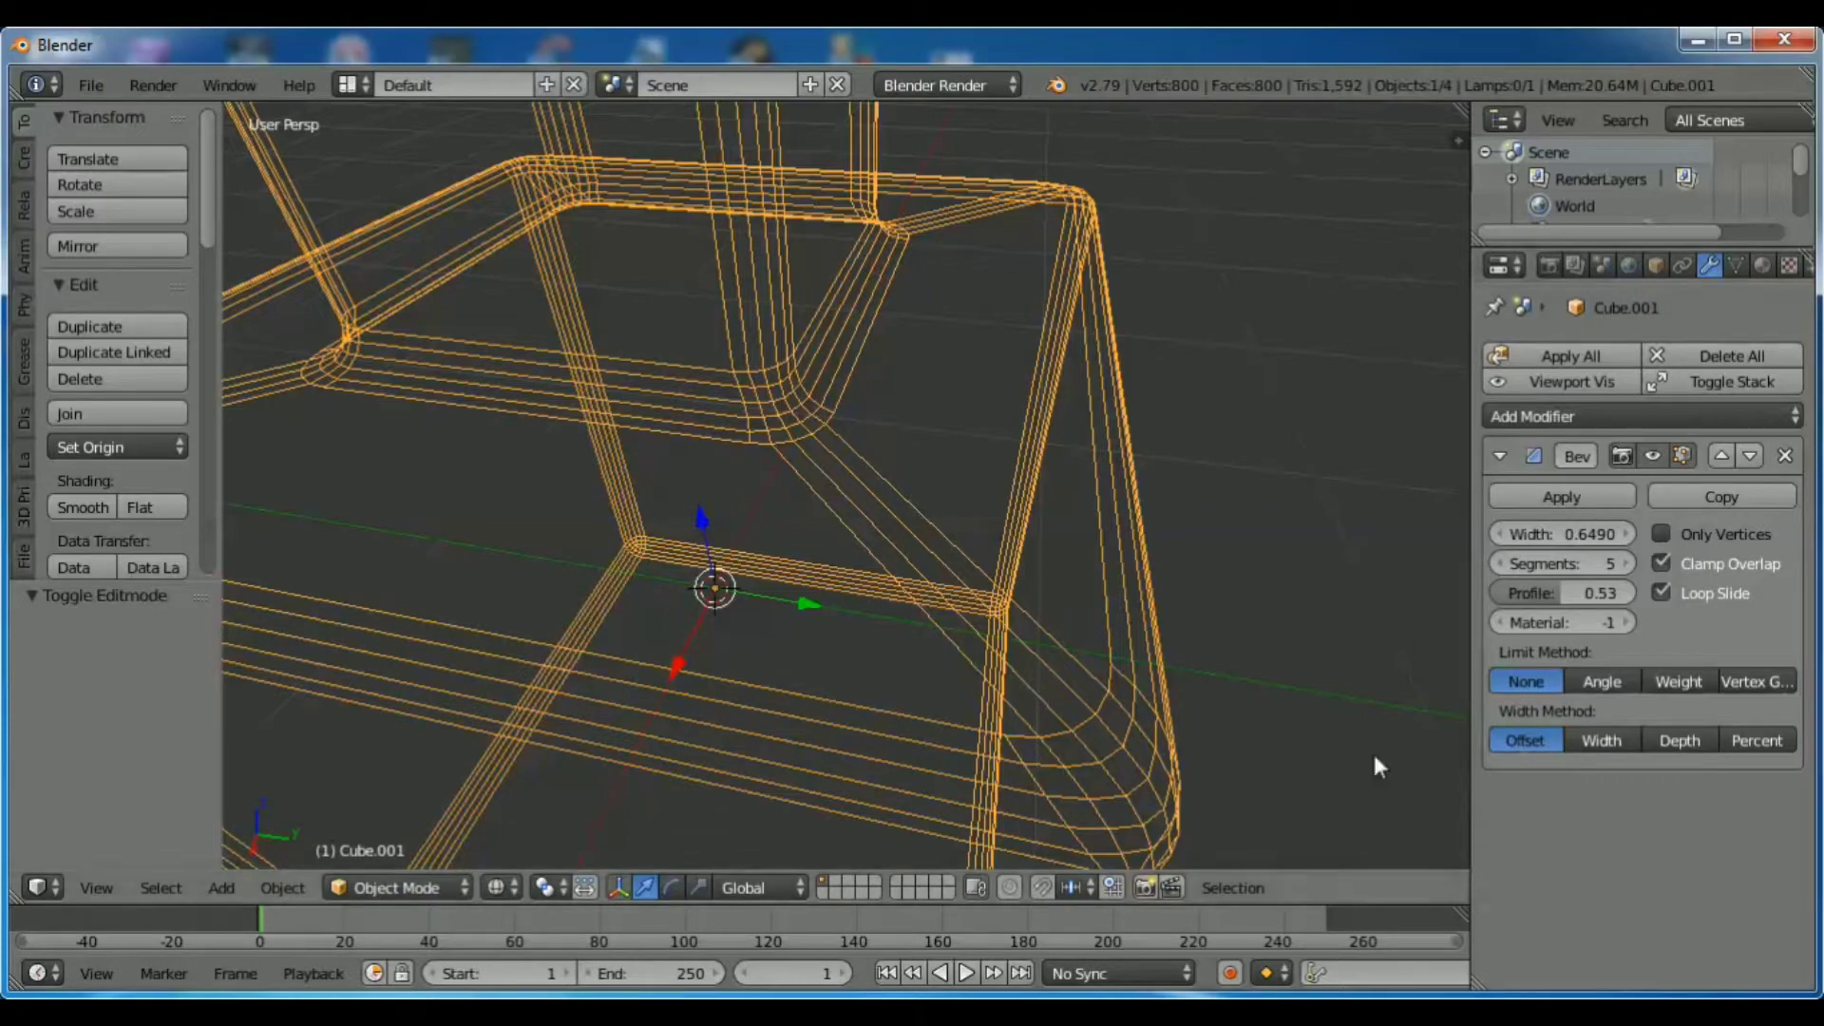
Try the Width and Depth methods, ending with Offset and an Angle limit.
{"action": "left_click", "coordinate": [1599, 739]}
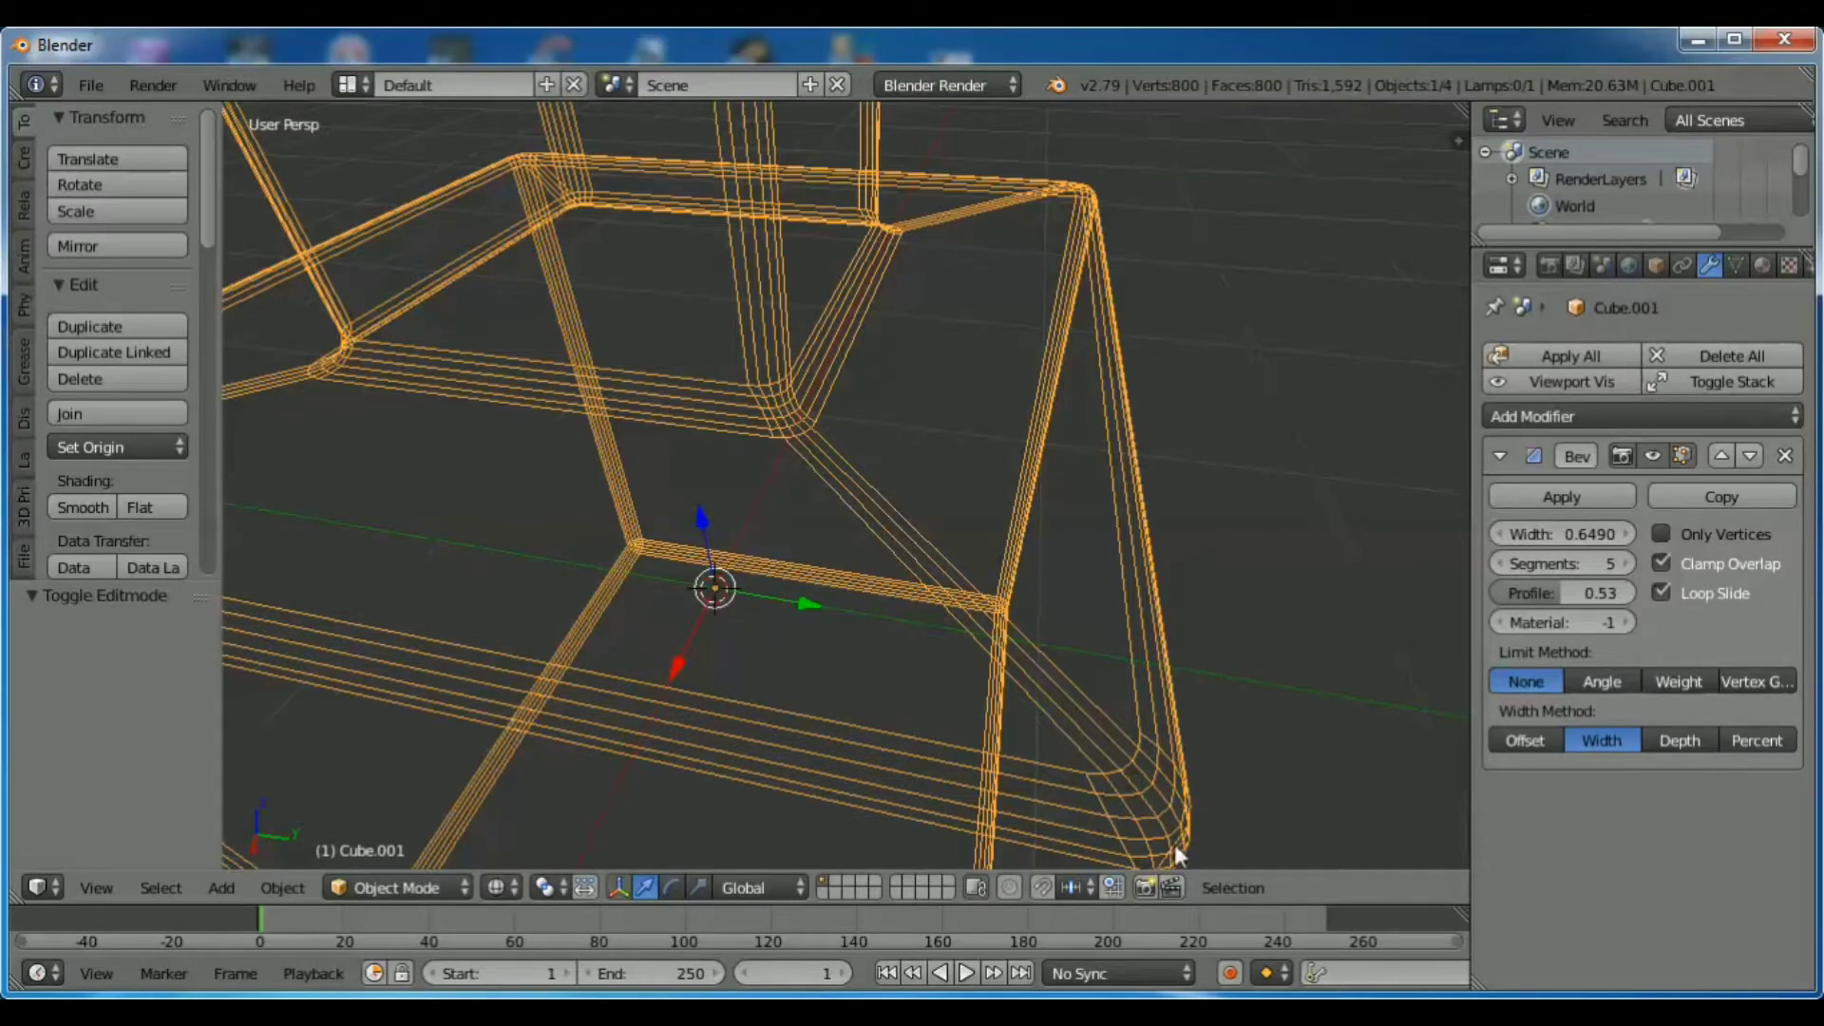
{"action": "left_click", "coordinate": [1678, 738]}
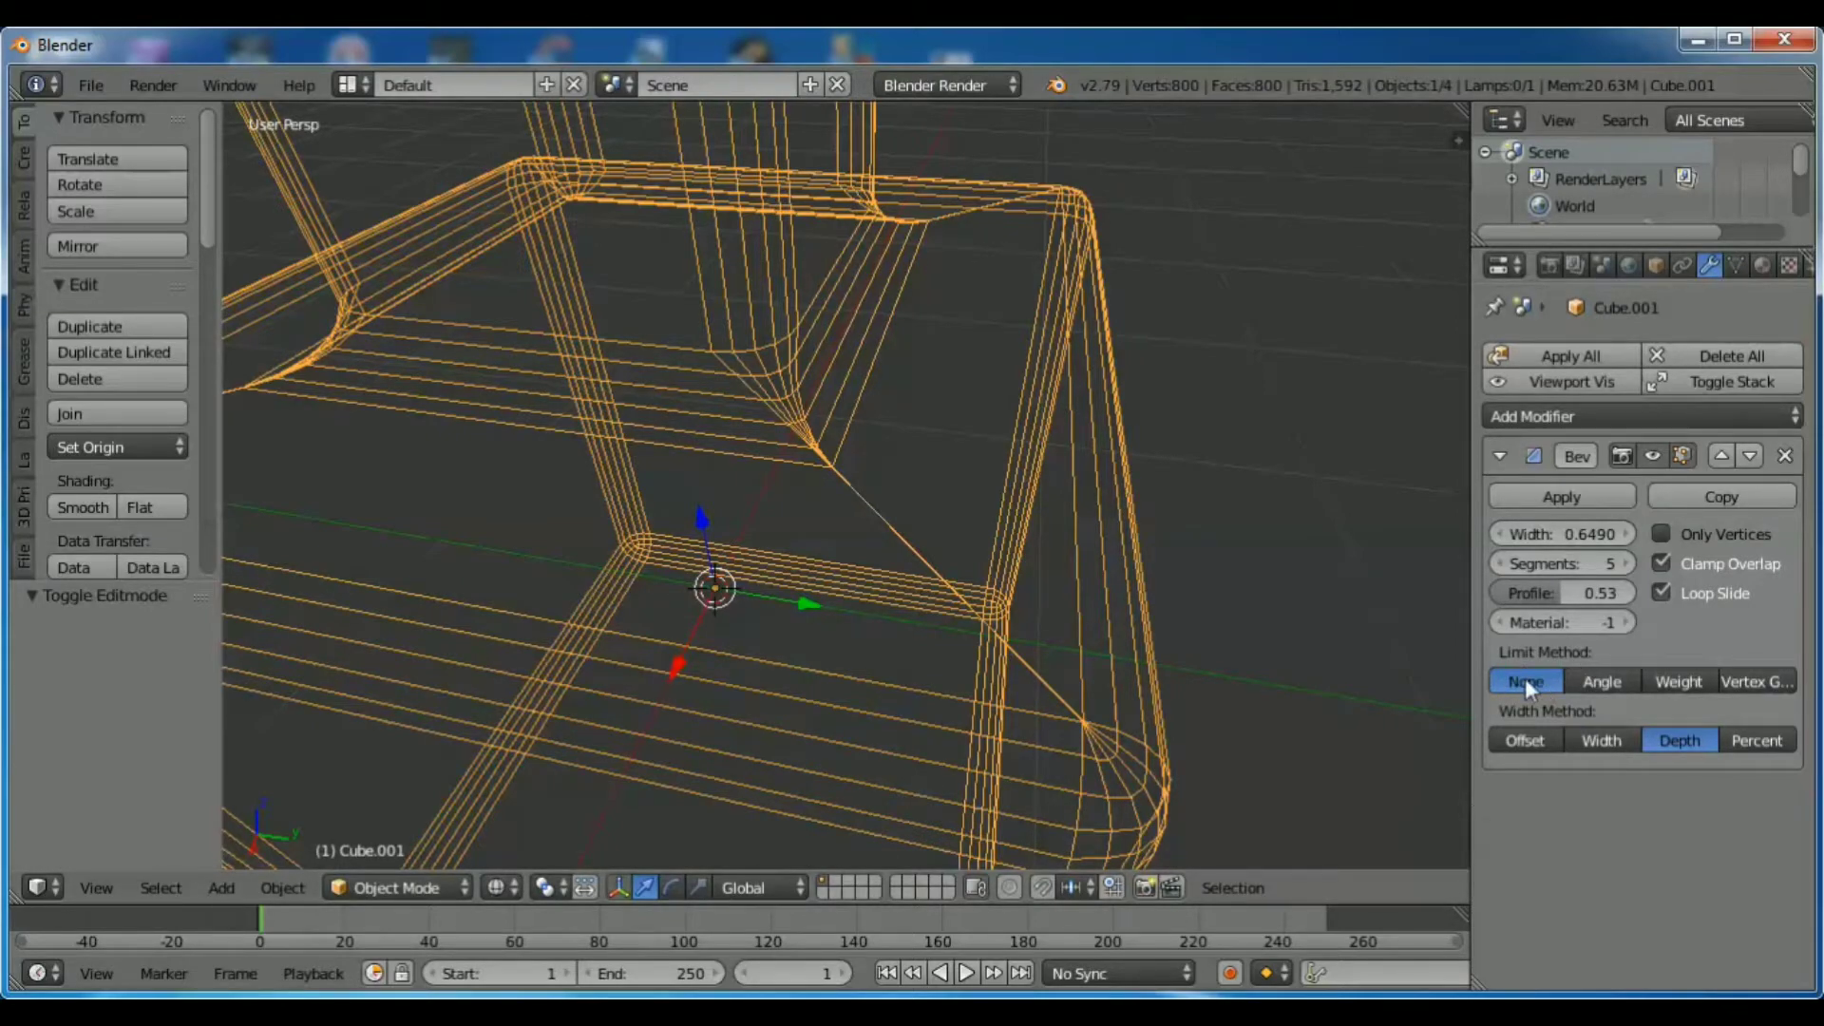
{"action": "left_click", "coordinate": [1598, 680]}
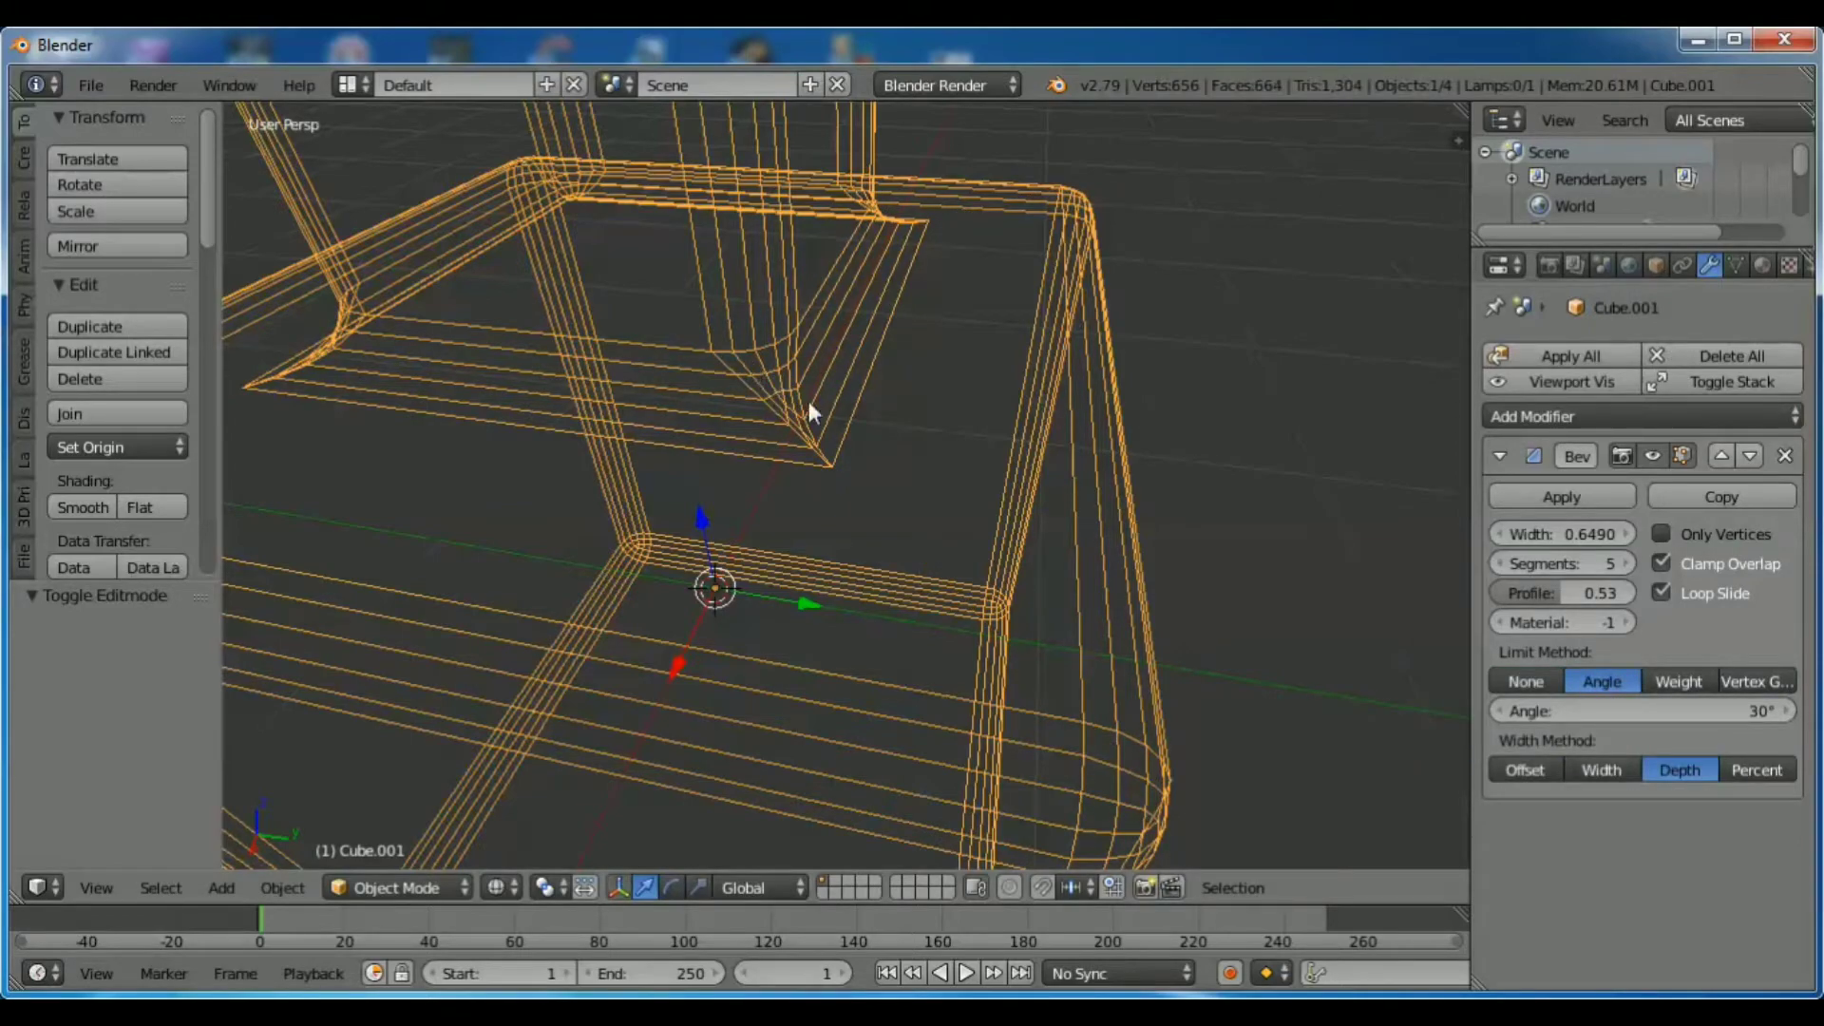
{"action": "left_click", "coordinate": [1527, 676]}
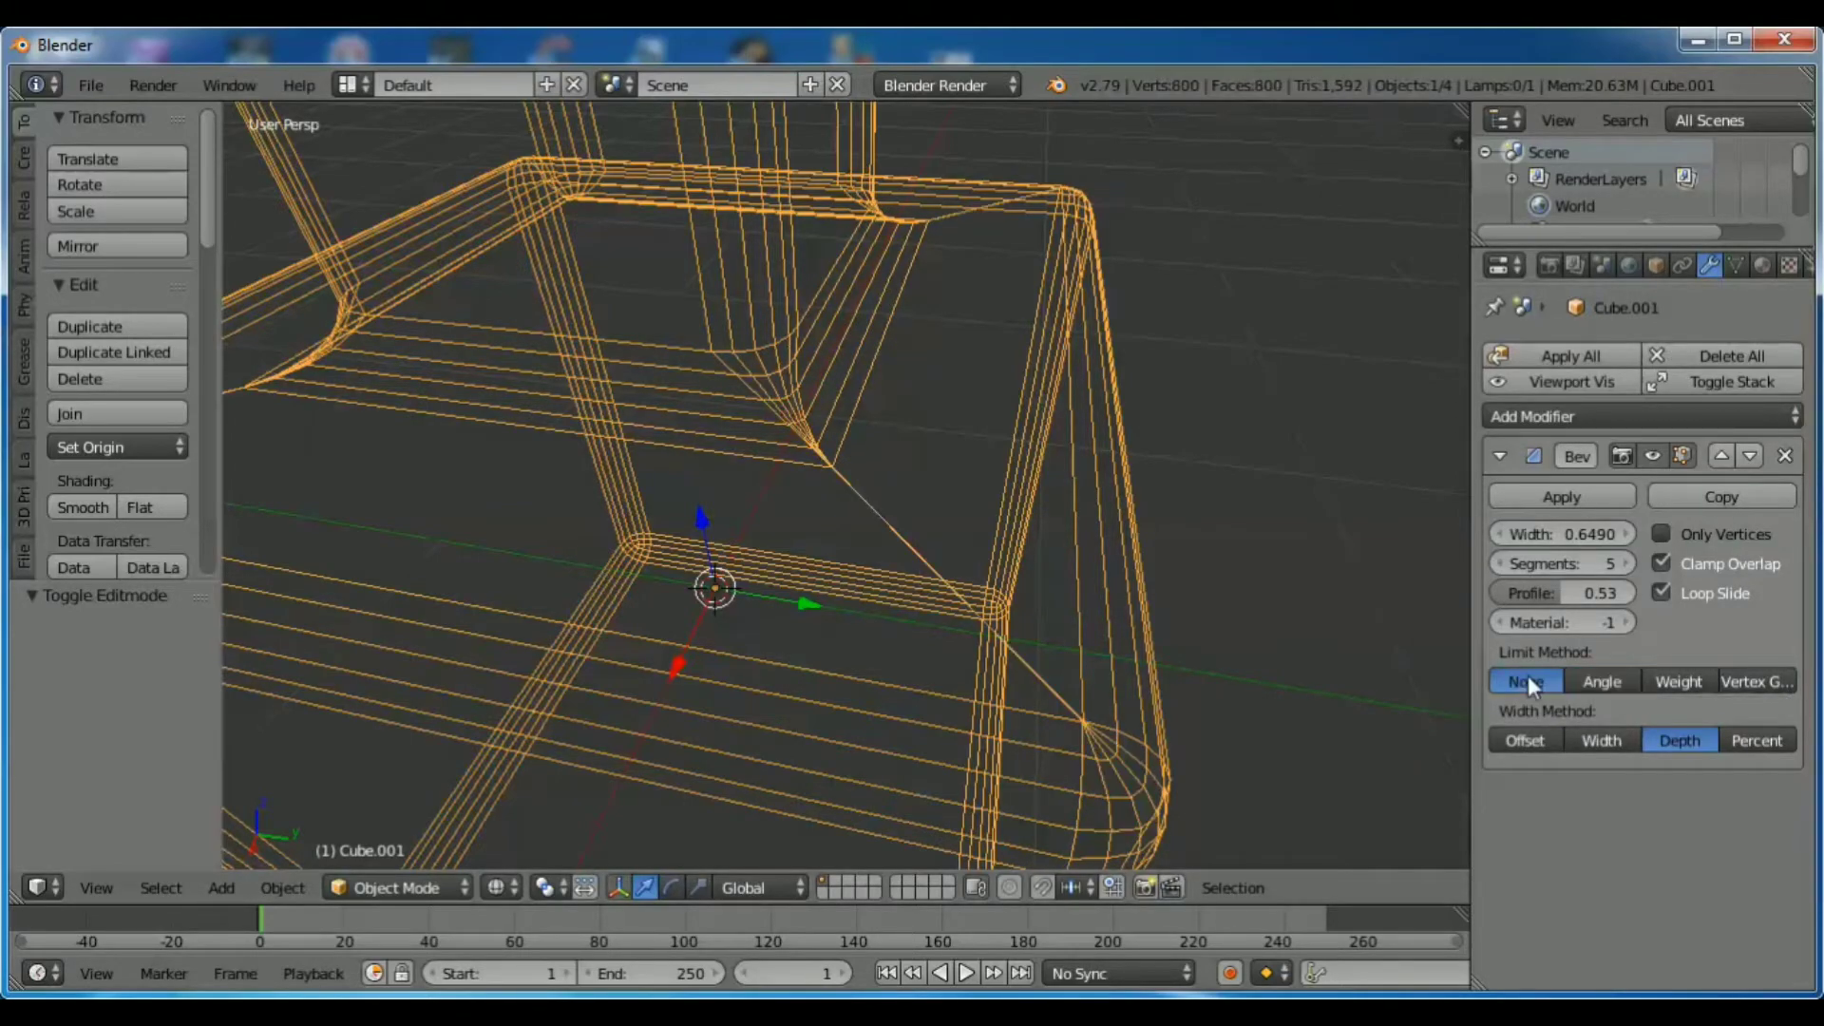
{"action": "left_click", "coordinate": [1525, 739]}
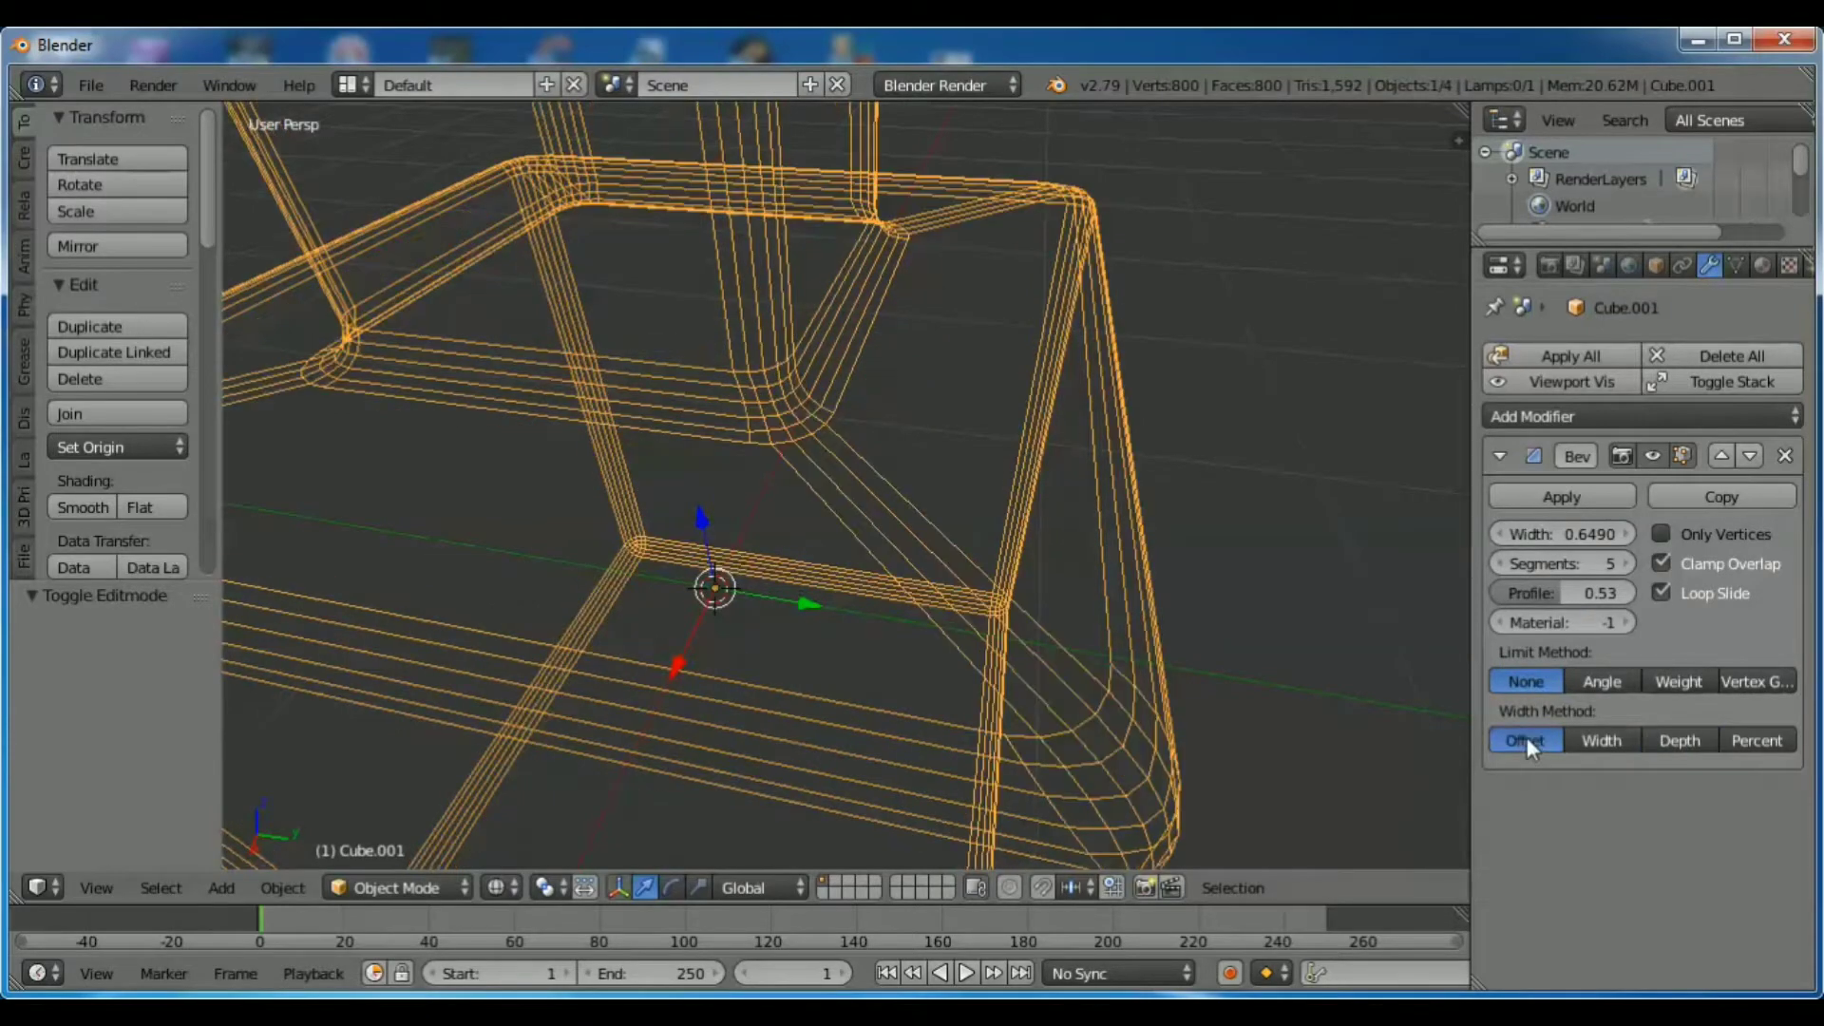
{"action": "left_click", "coordinate": [1598, 678]}
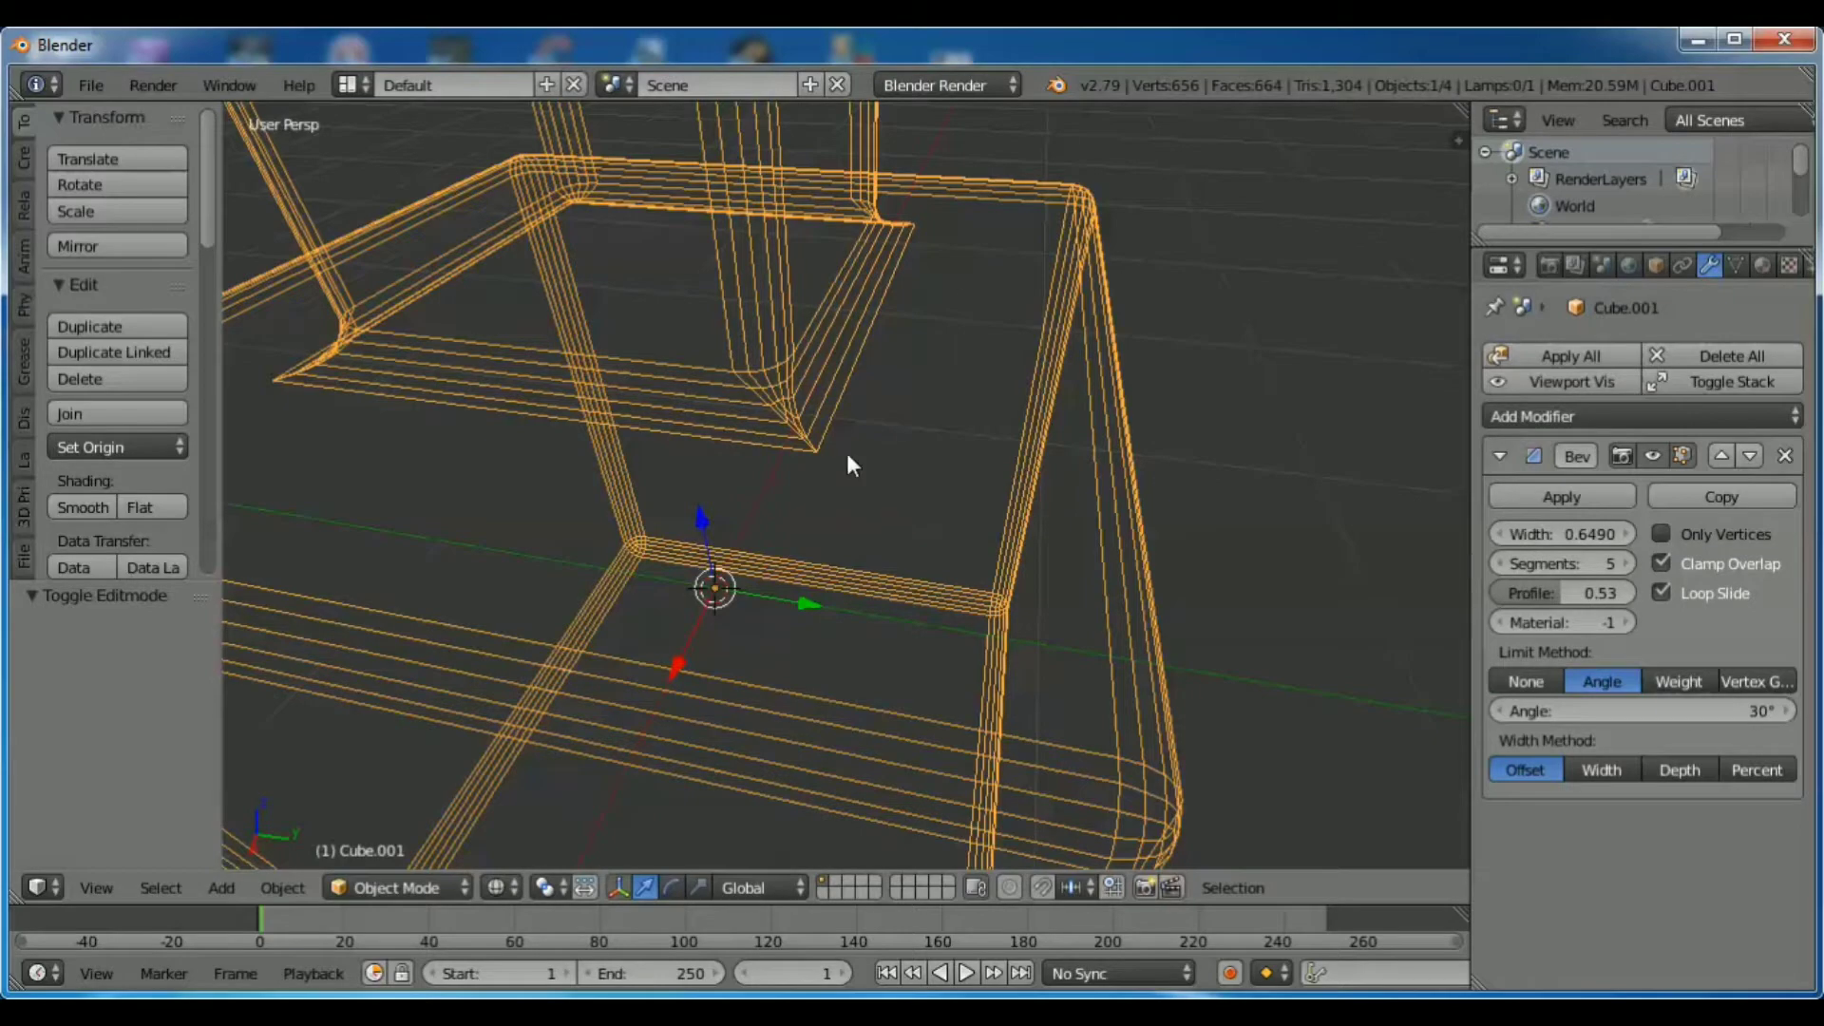
Orbit around the bevelled cube and set the bevel Width Method to Width.
{"action": "scroll", "coordinate": [846, 452], "scroll_direction": "down", "scroll_amount": 5}
{"action": "mouse_move", "coordinate": [1075, 486]}
{"action": "middle_mouse_down"}
{"action": "mouse_move", "coordinate": [919, 492]}
{"action": "mouse_move", "coordinate": [802, 448]}
{"action": "mouse_move", "coordinate": [813, 369]}
{"action": "mouse_move", "coordinate": [849, 484]}
{"action": "middle_mouse_up"}
{"action": "scroll", "coordinate": [874, 485], "scroll_direction": "up", "scroll_amount": 2}
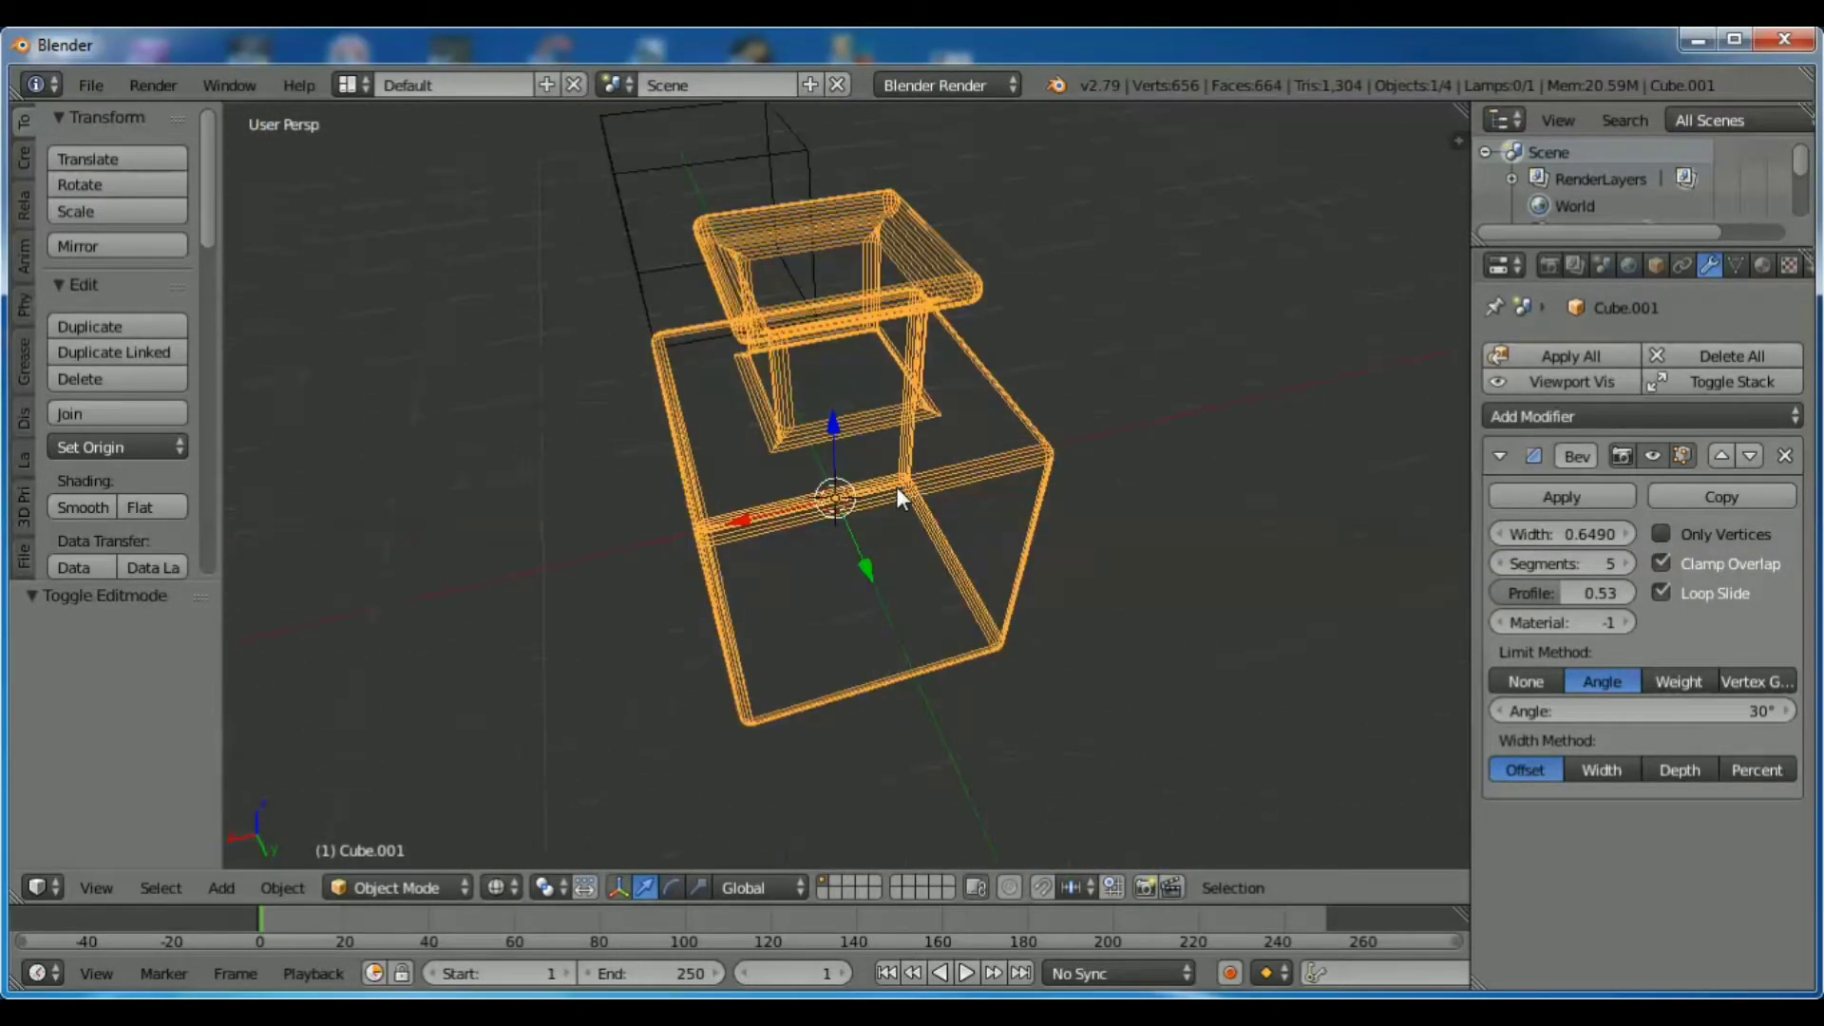
{"action": "scroll", "coordinate": [957, 449], "scroll_direction": "up", "scroll_amount": 3}
{"action": "scroll", "coordinate": [957, 448], "scroll_direction": "up", "scroll_amount": 3}
{"action": "mouse_move", "coordinate": [597, 387]}
{"action": "middle_mouse_down"}
{"action": "mouse_move", "coordinate": [750, 409]}
{"action": "mouse_move", "coordinate": [800, 355]}
{"action": "mouse_move", "coordinate": [852, 367]}
{"action": "mouse_move", "coordinate": [866, 418]}
{"action": "middle_mouse_up"}
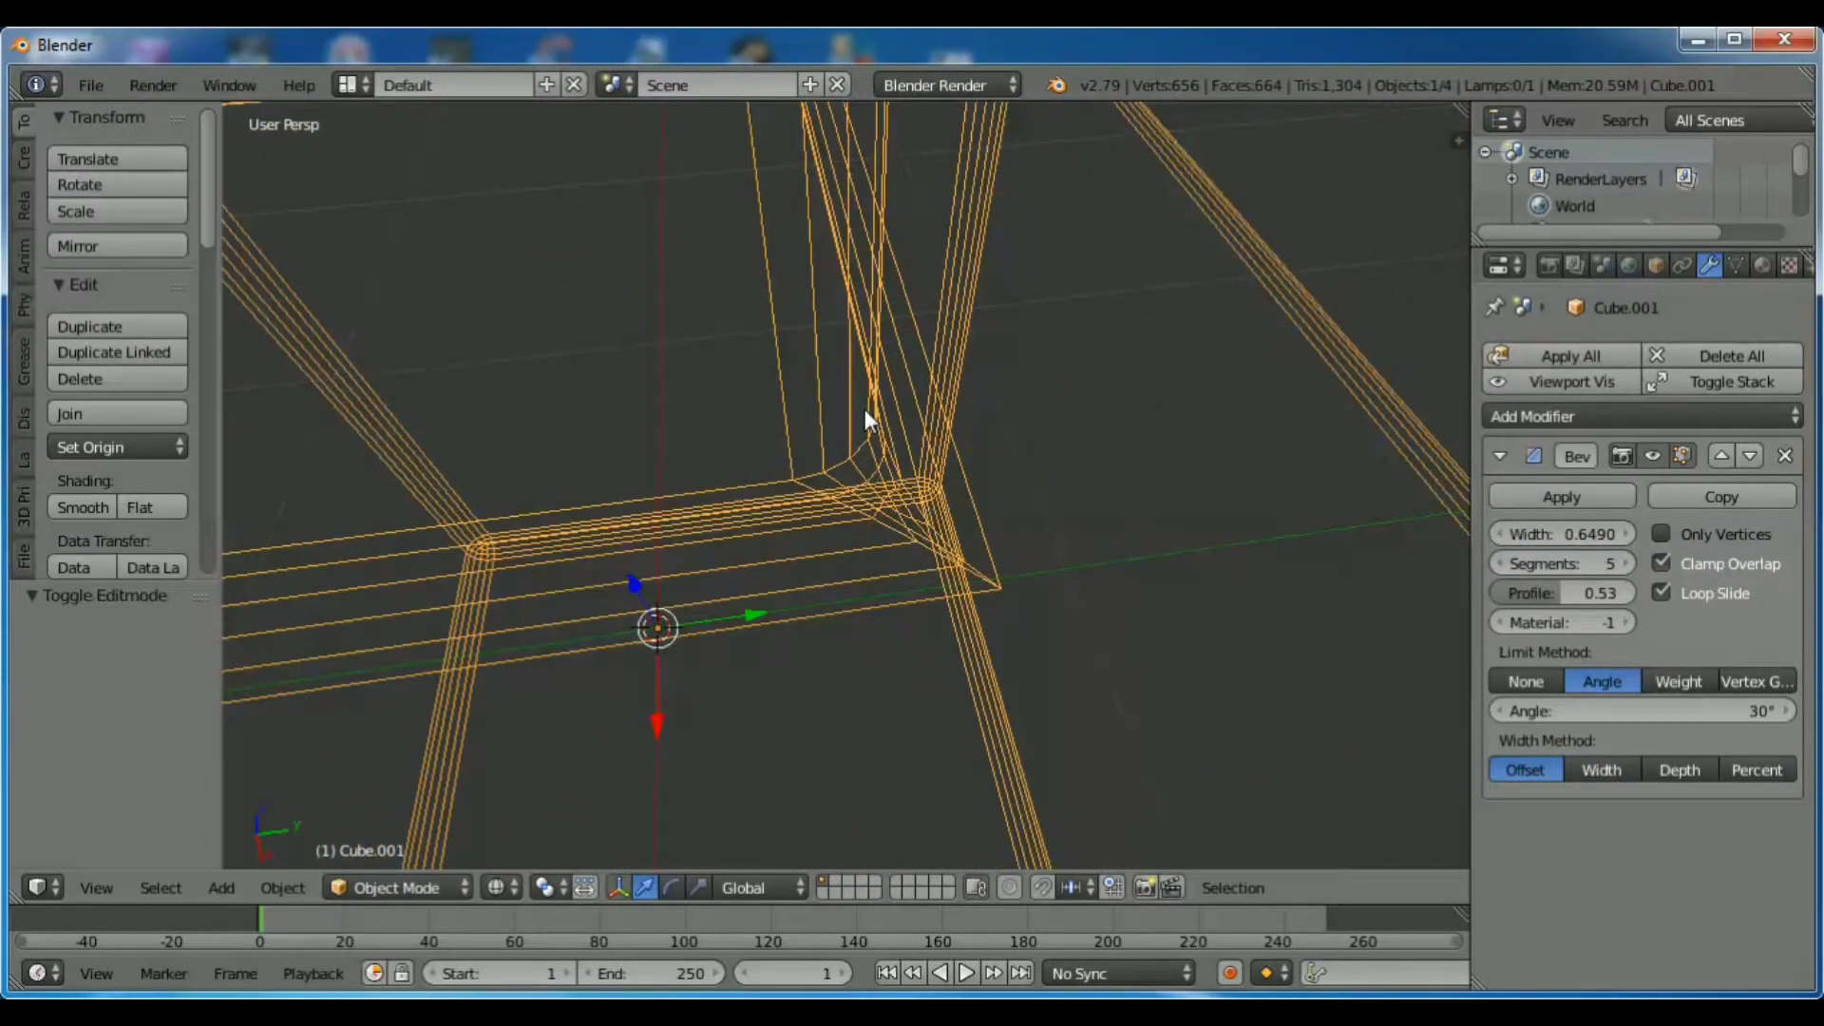
{"action": "left_click", "coordinate": [1684, 774]}
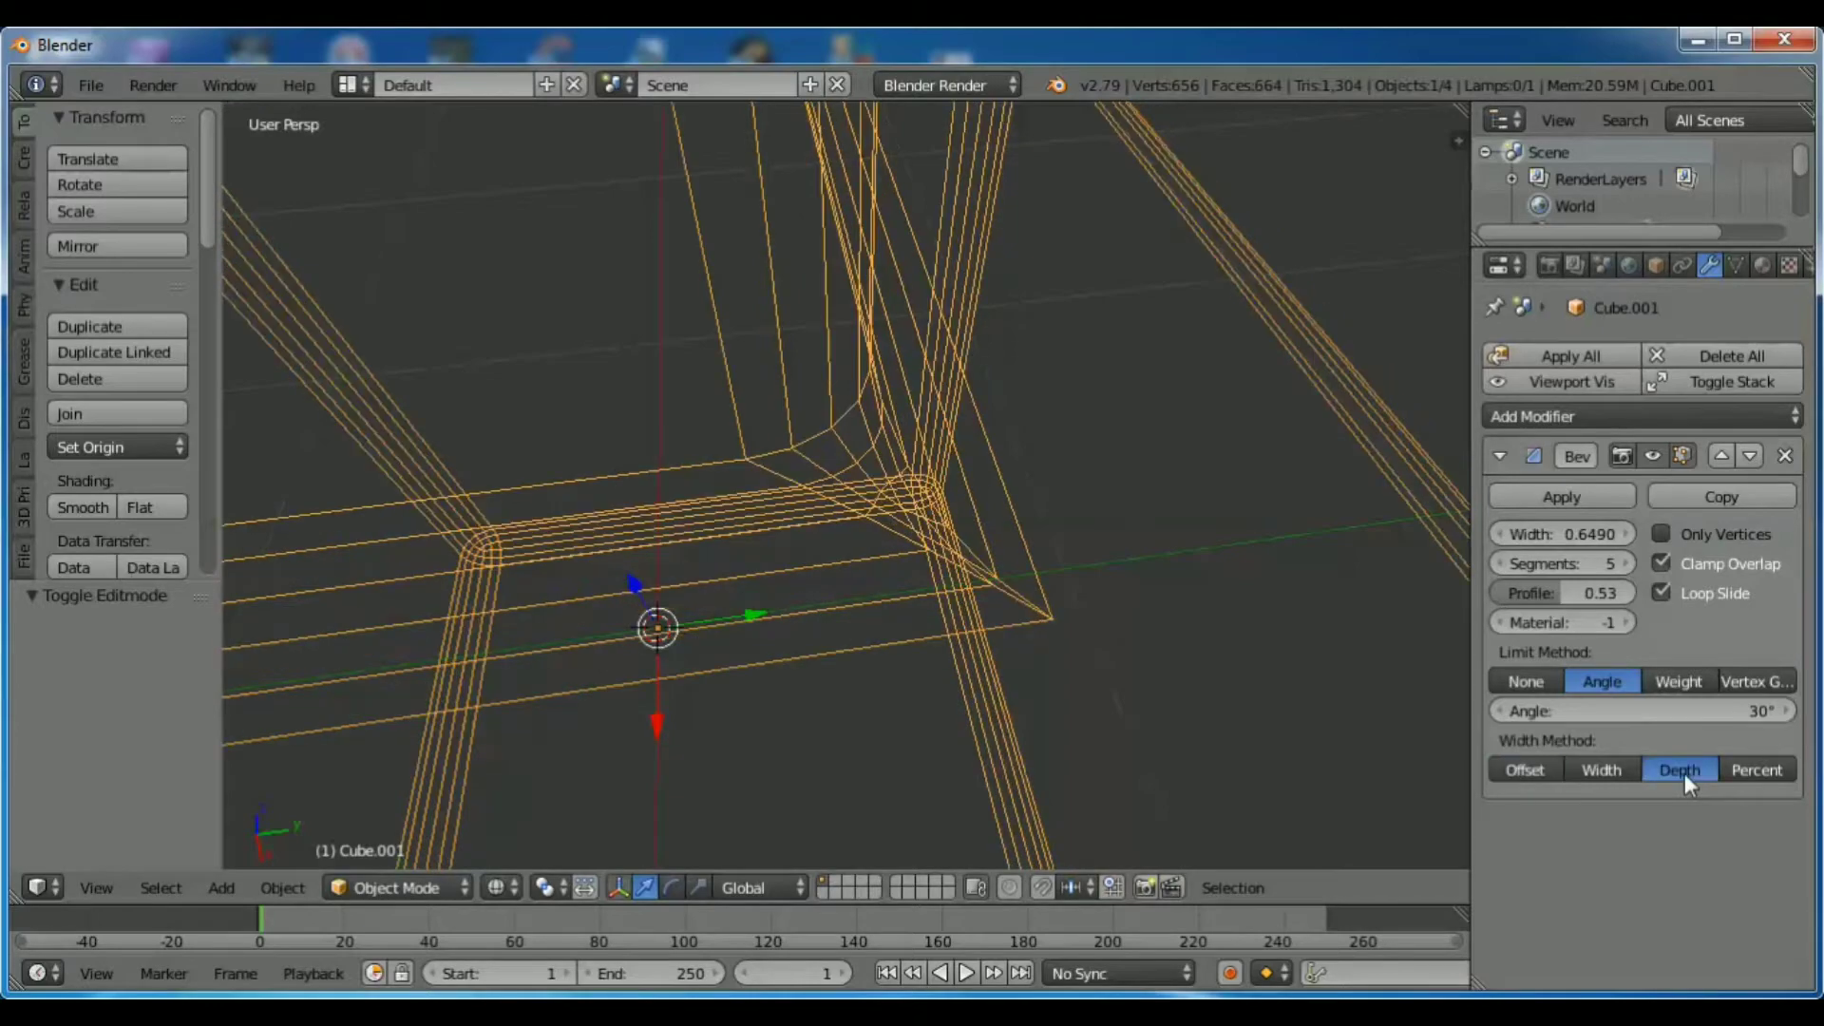
{"action": "left_click", "coordinate": [1596, 766]}
{"action": "scroll", "coordinate": [1218, 653], "scroll_direction": "down", "scroll_amount": 2}
{"action": "mouse_move", "coordinate": [1116, 615]}
{"action": "middle_mouse_down"}
{"action": "mouse_move", "coordinate": [1116, 577]}
{"action": "mouse_move", "coordinate": [1059, 581]}
{"action": "middle_mouse_up"}
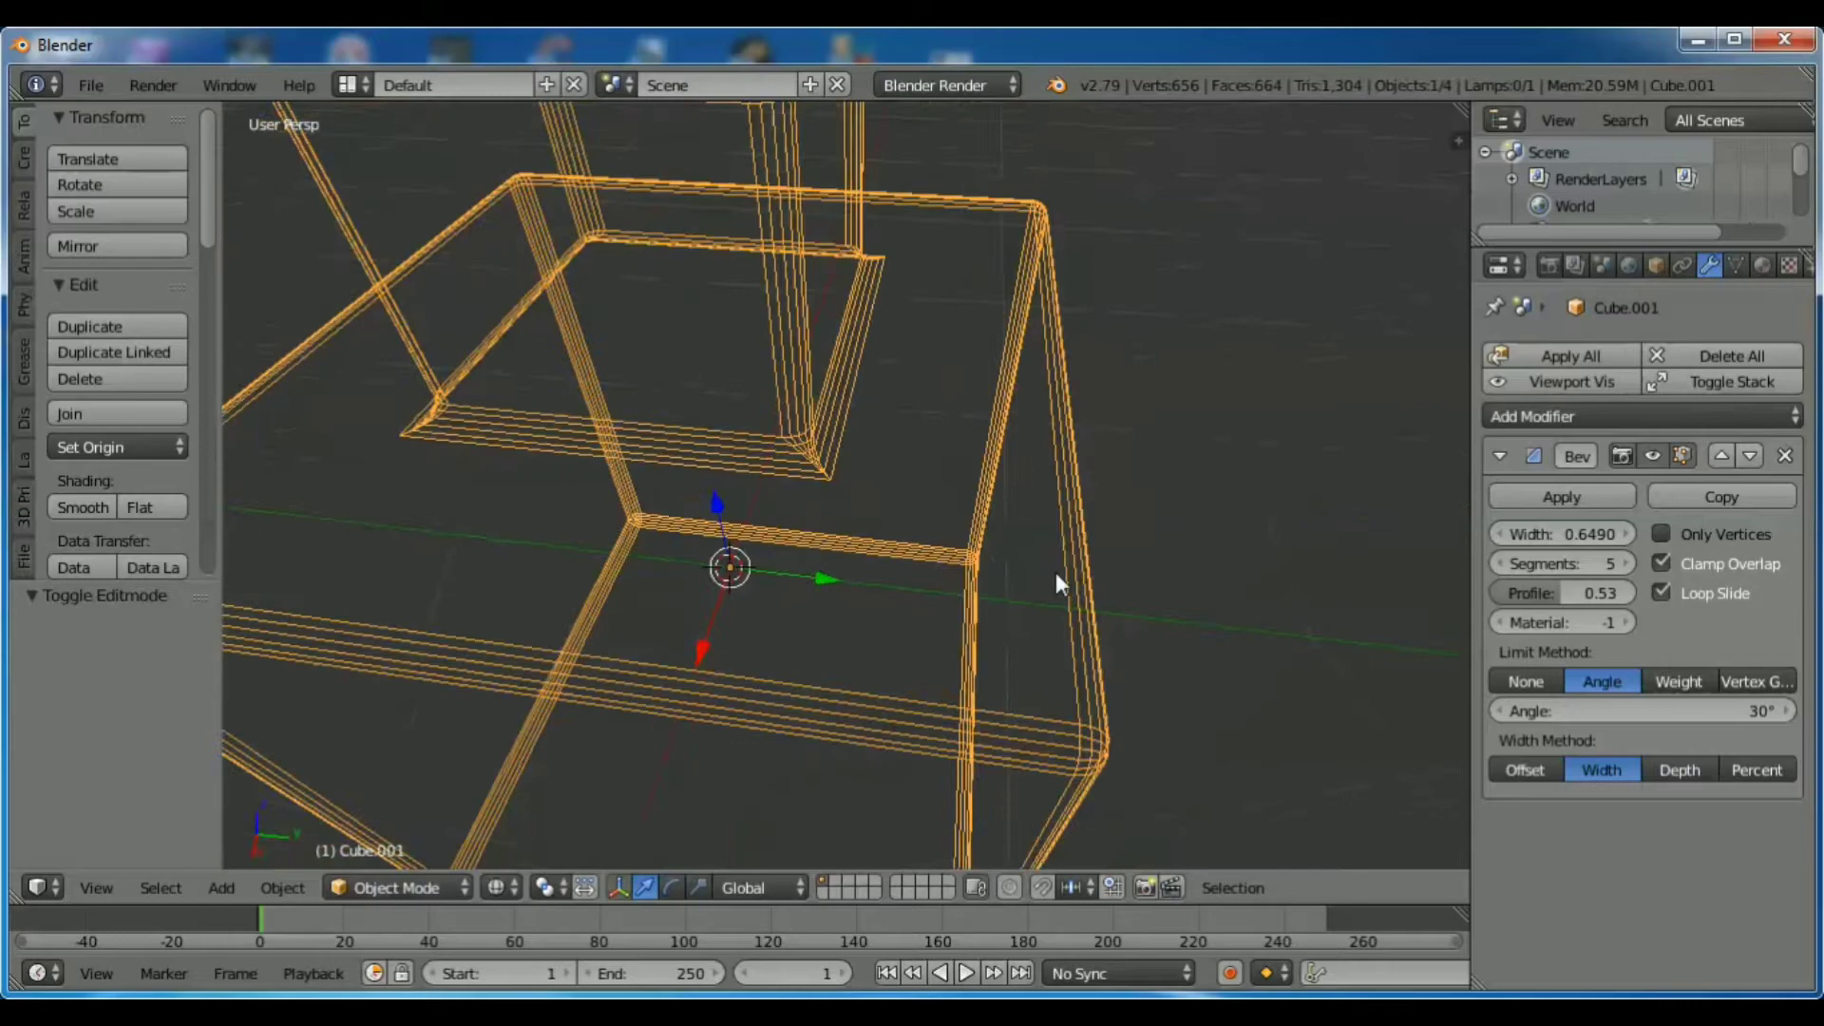
Set the bevel Limit Method to None and orbit around the fully bevelled model.
{"action": "left_click", "coordinate": [1526, 681]}
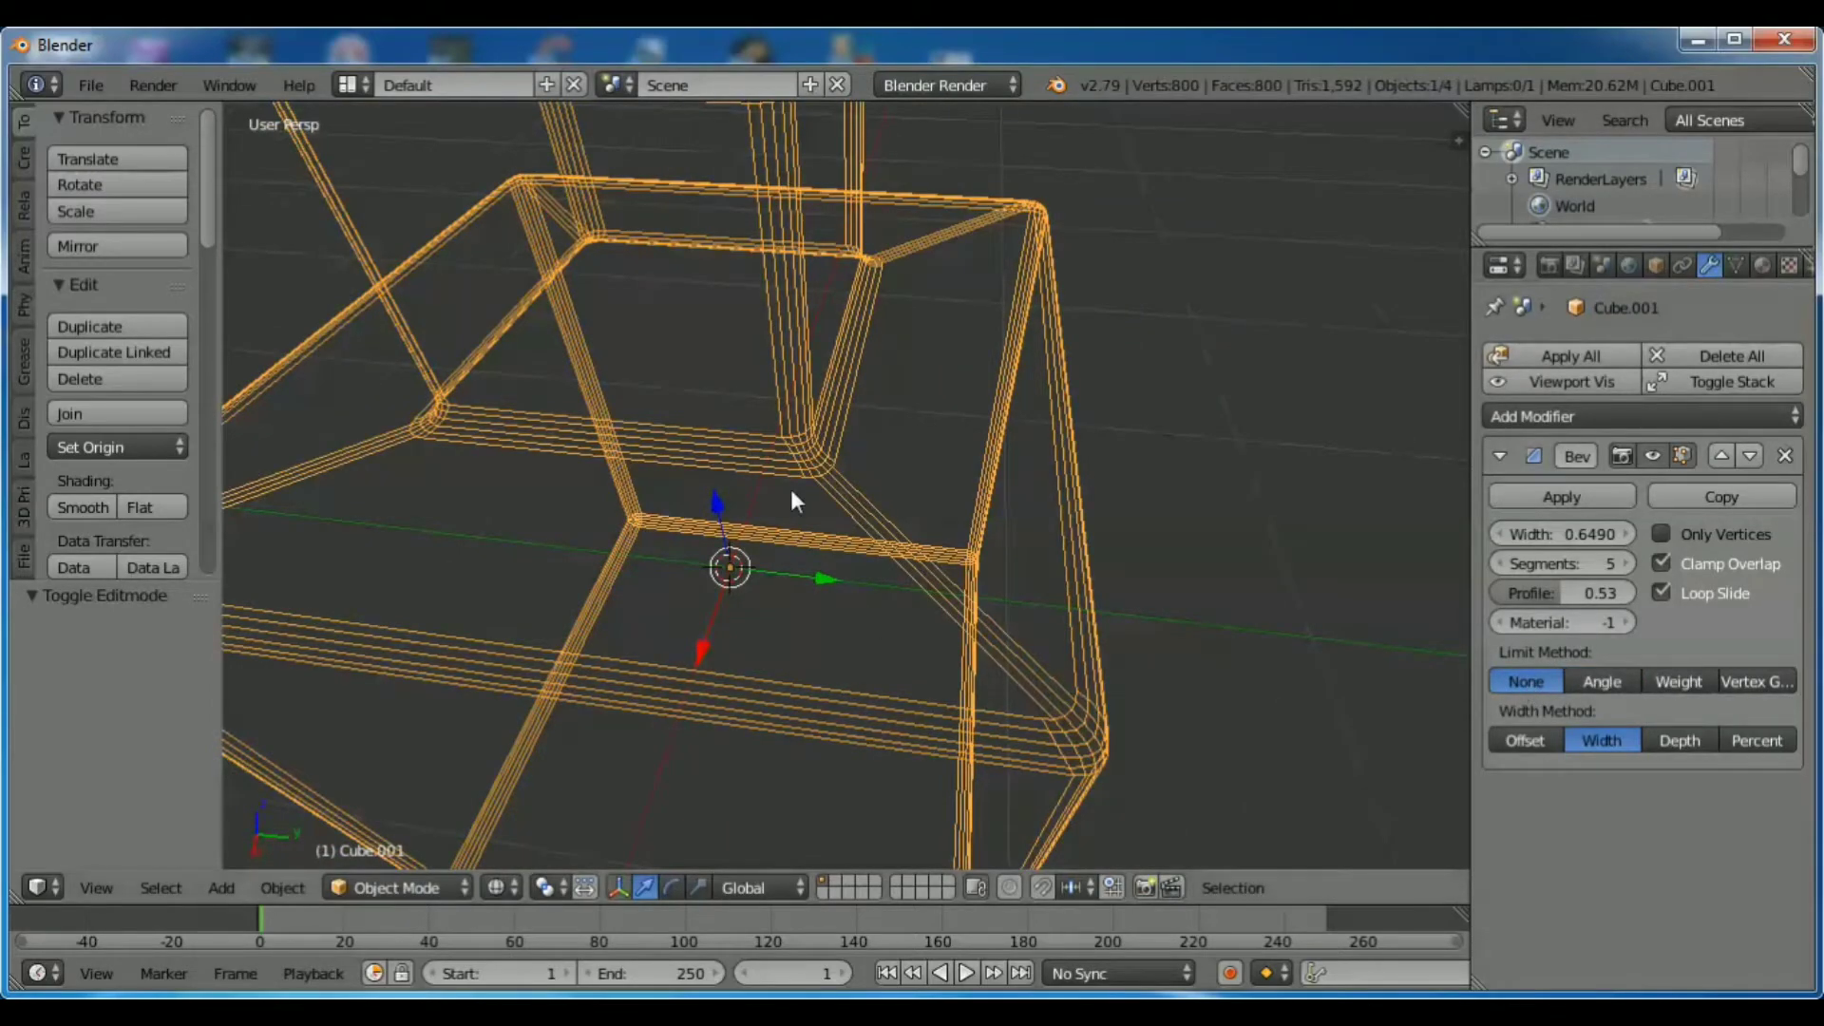
{"action": "scroll", "coordinate": [852, 510], "scroll_direction": "up", "scroll_amount": 2}
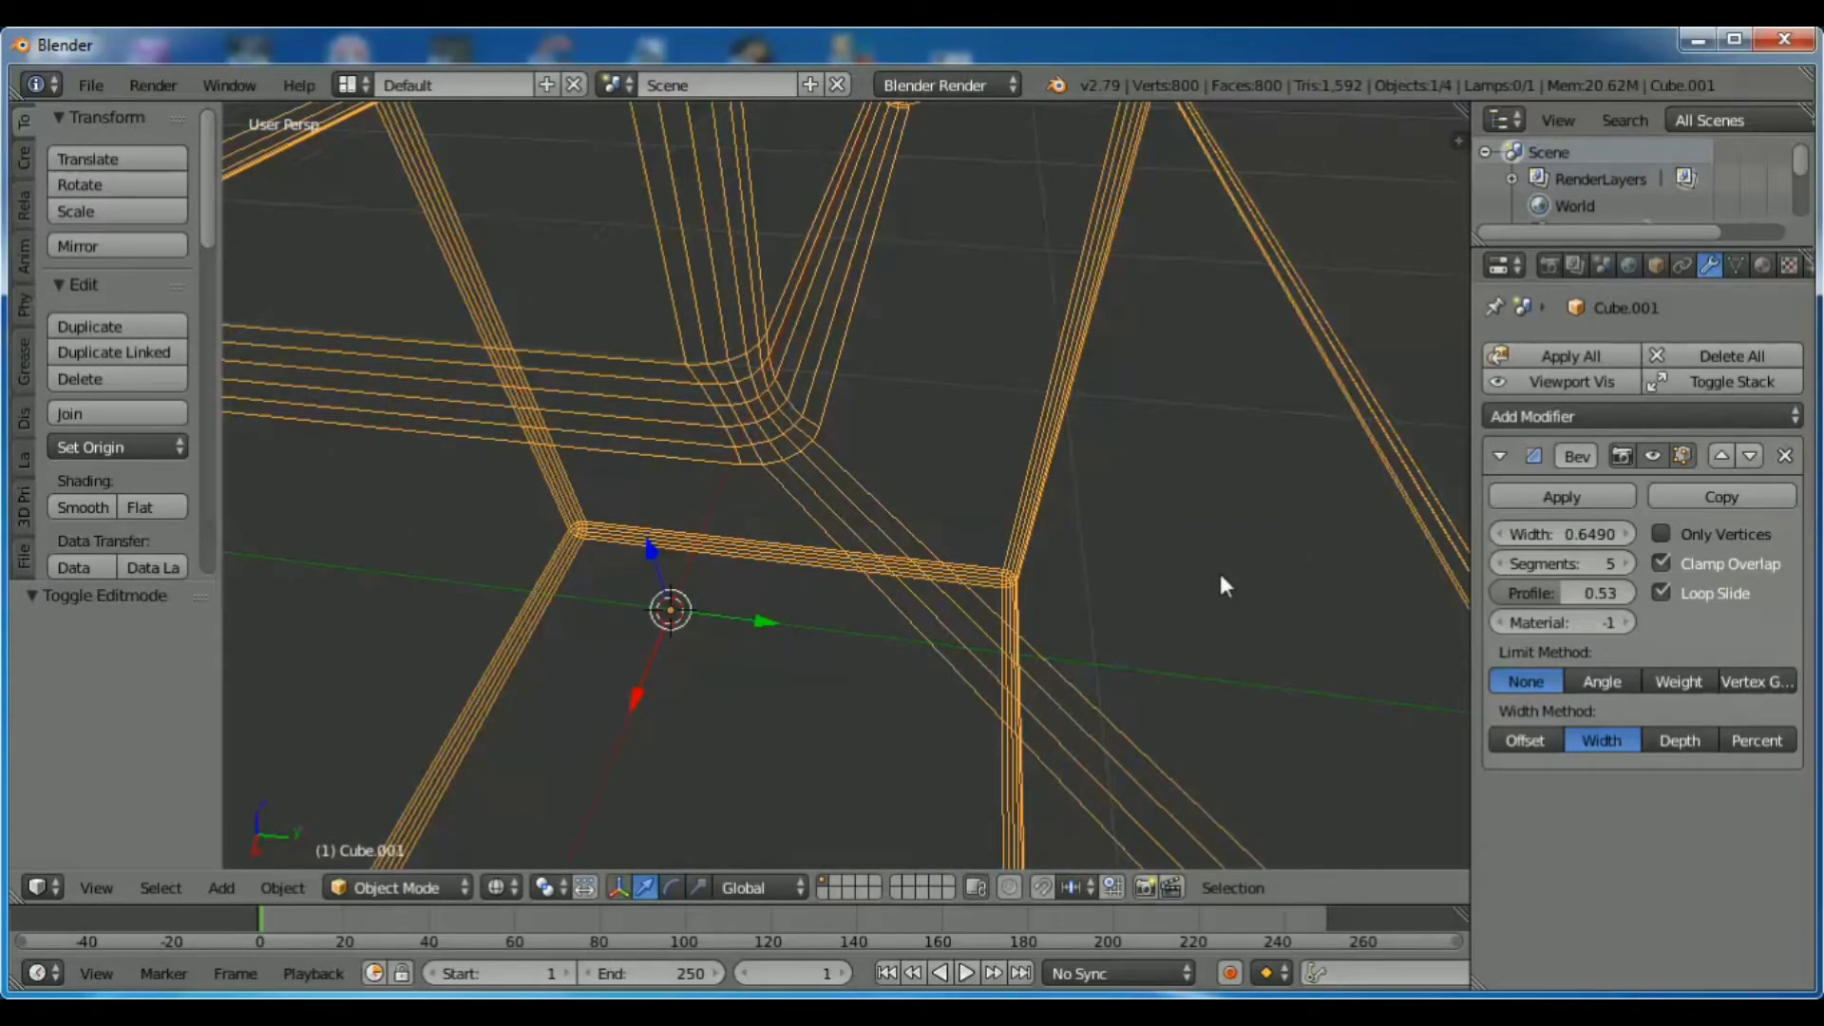
{"action": "scroll", "coordinate": [1197, 591], "scroll_direction": "down", "scroll_amount": 2}
{"action": "scroll", "coordinate": [1197, 591], "scroll_direction": "down", "scroll_amount": 3}
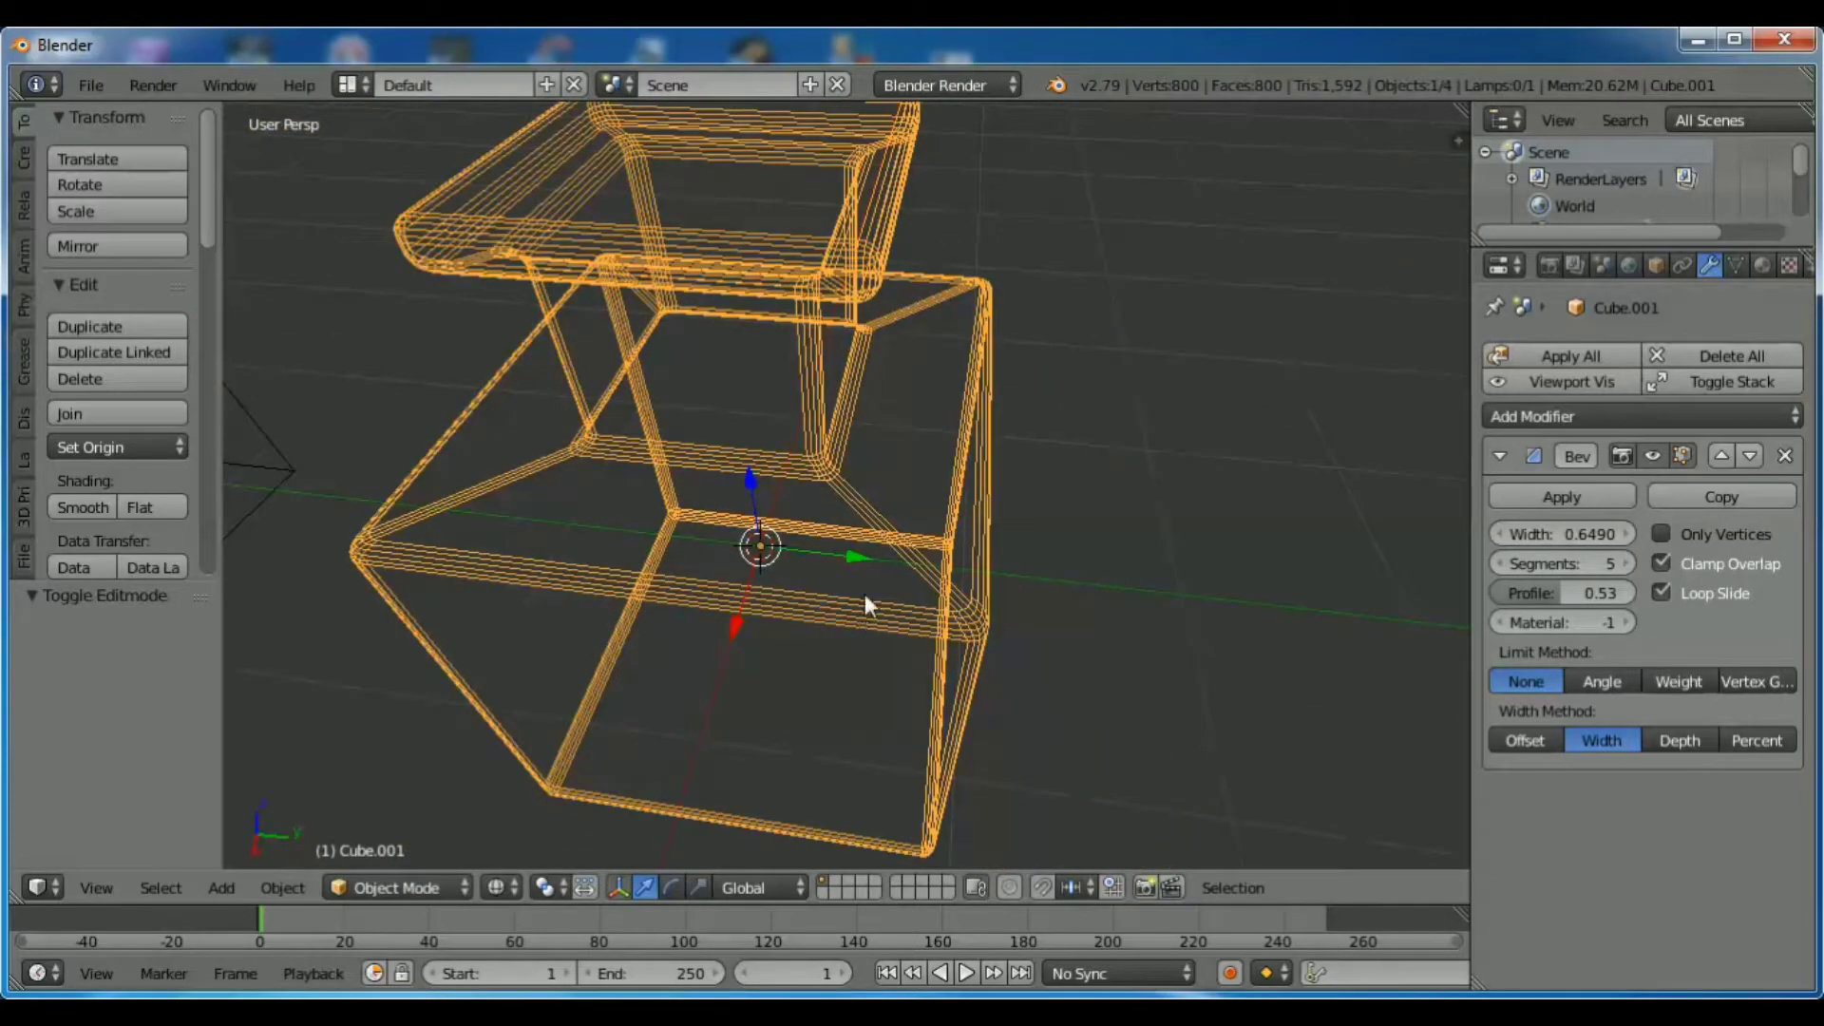
{"action": "mouse_move", "coordinate": [714, 640]}
{"action": "middle_mouse_down"}
{"action": "mouse_move", "coordinate": [957, 595]}
{"action": "mouse_move", "coordinate": [1127, 611]}
{"action": "middle_mouse_up"}
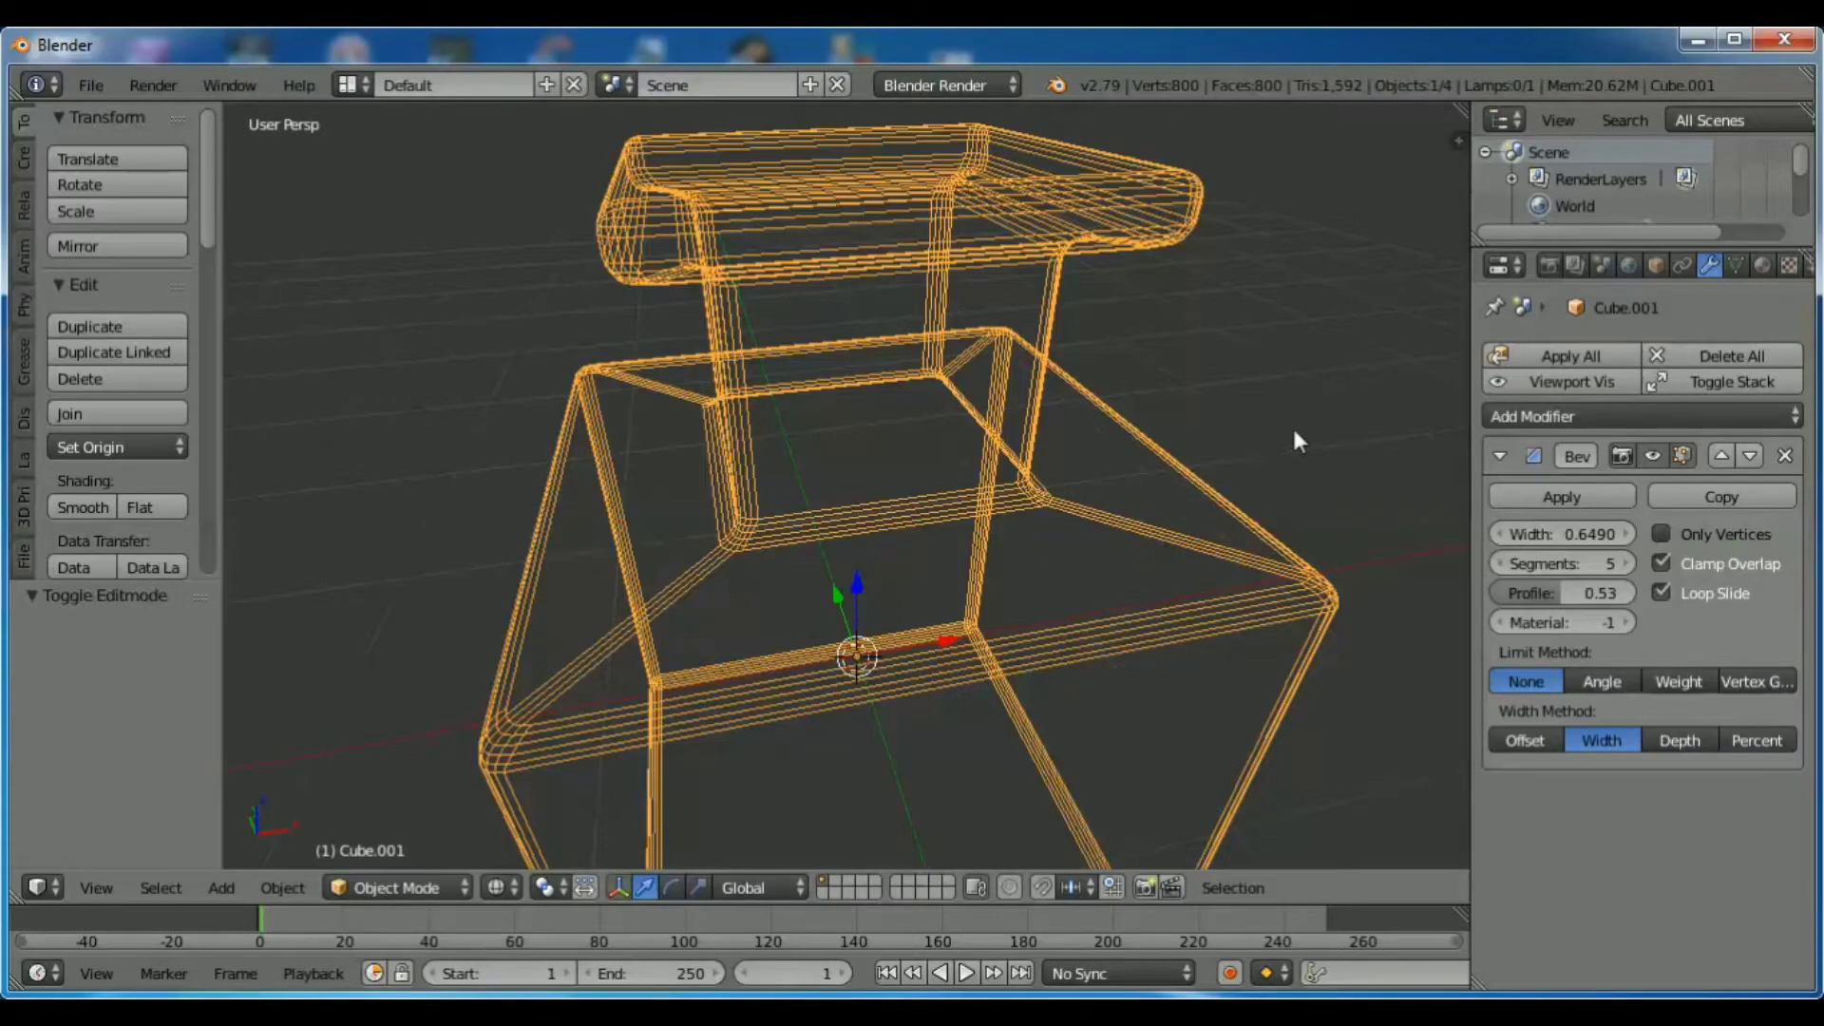
{"action": "mouse_move", "coordinate": [1292, 425]}
{"action": "middle_mouse_down"}
{"action": "mouse_move", "coordinate": [1026, 432]}
{"action": "mouse_move", "coordinate": [952, 469]}
{"action": "mouse_move", "coordinate": [966, 462]}
{"action": "middle_mouse_up"}
{"action": "scroll", "coordinate": [943, 487], "scroll_direction": "up", "scroll_amount": 2}
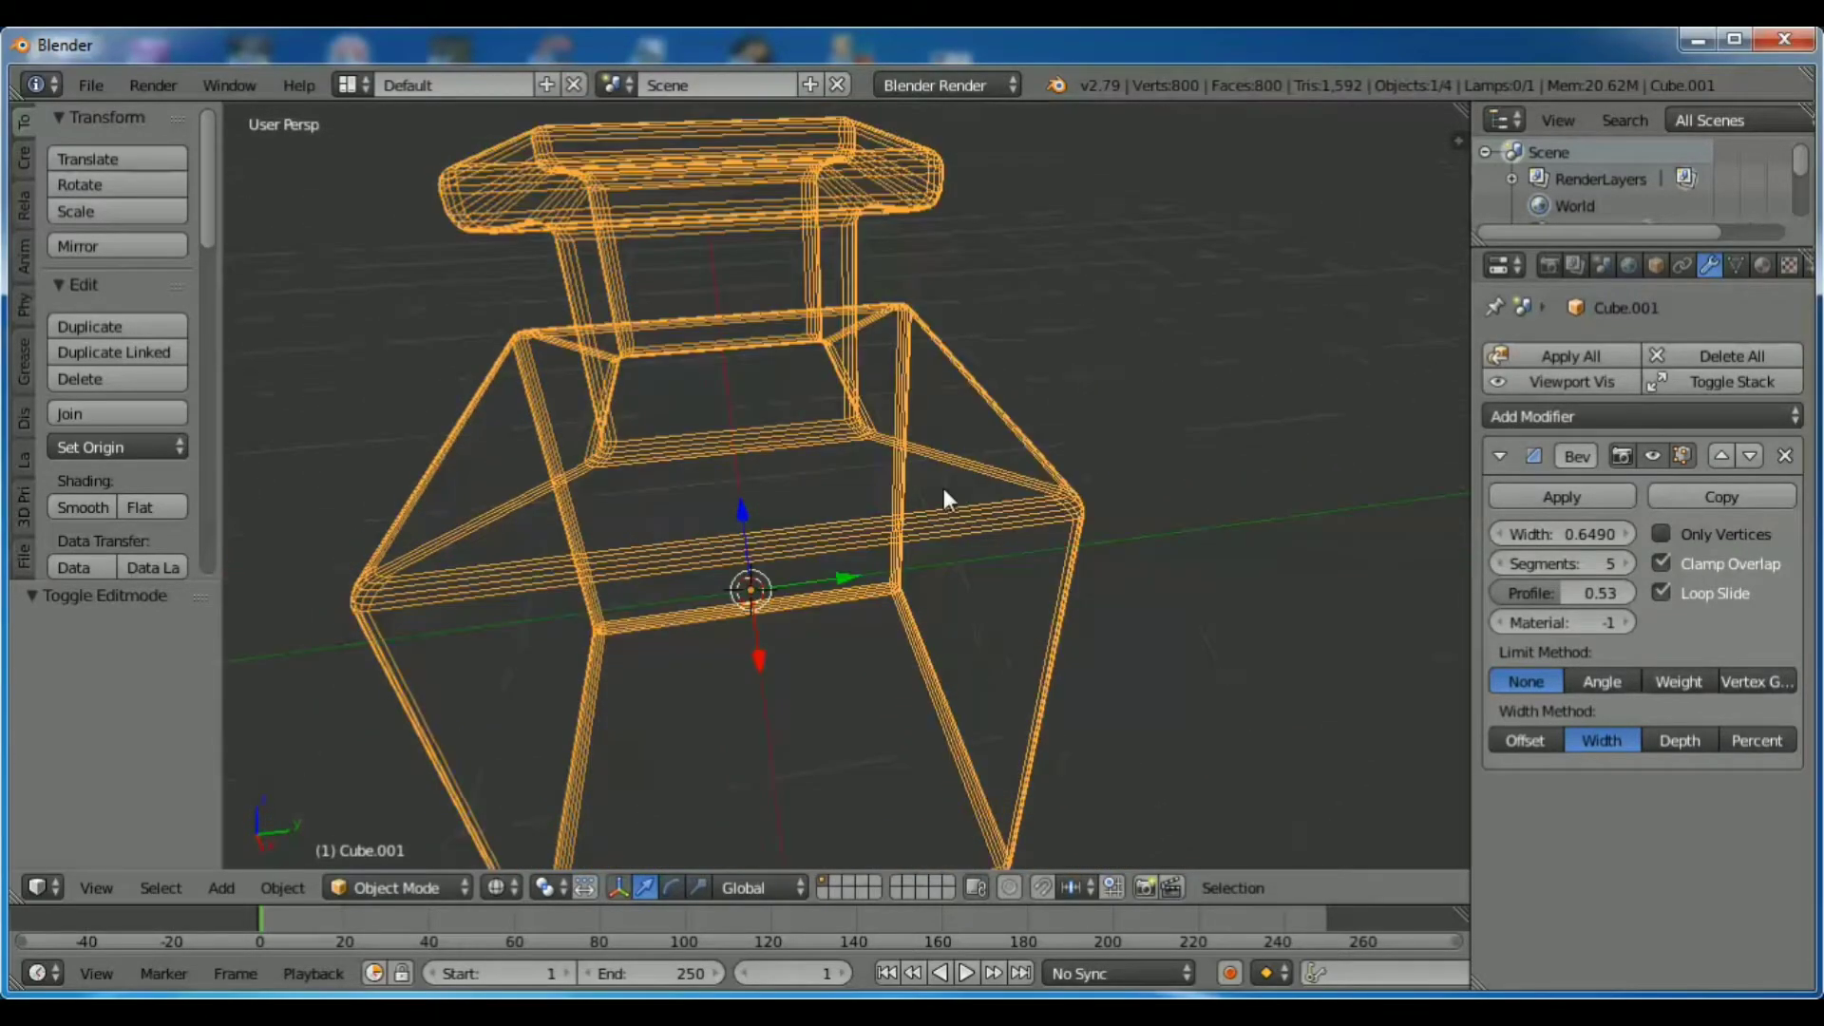
{"action": "scroll", "coordinate": [938, 494], "scroll_direction": "up", "scroll_amount": 2}
{"action": "middle_click_drag", "start_coordinate": [1142, 352], "coordinate": [1128, 384]}
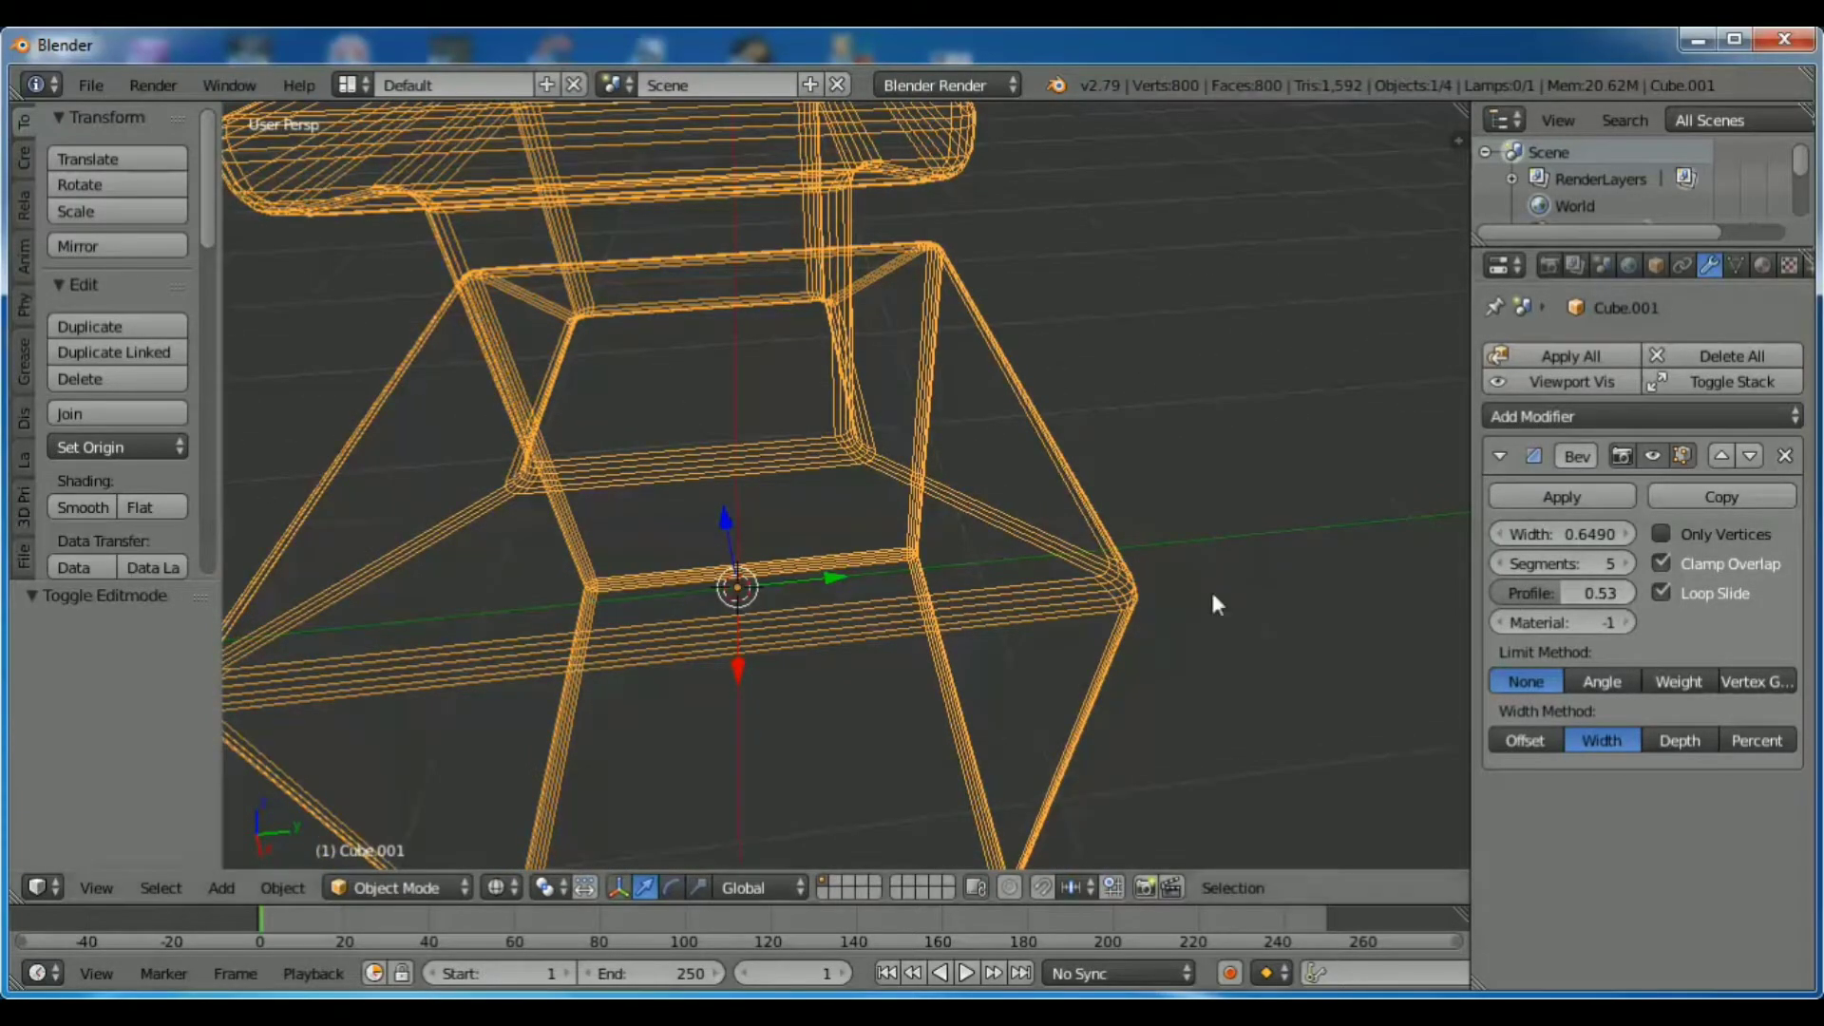
{"action": "middle_click_drag", "start_coordinate": [1257, 587], "coordinate": [1262, 528]}
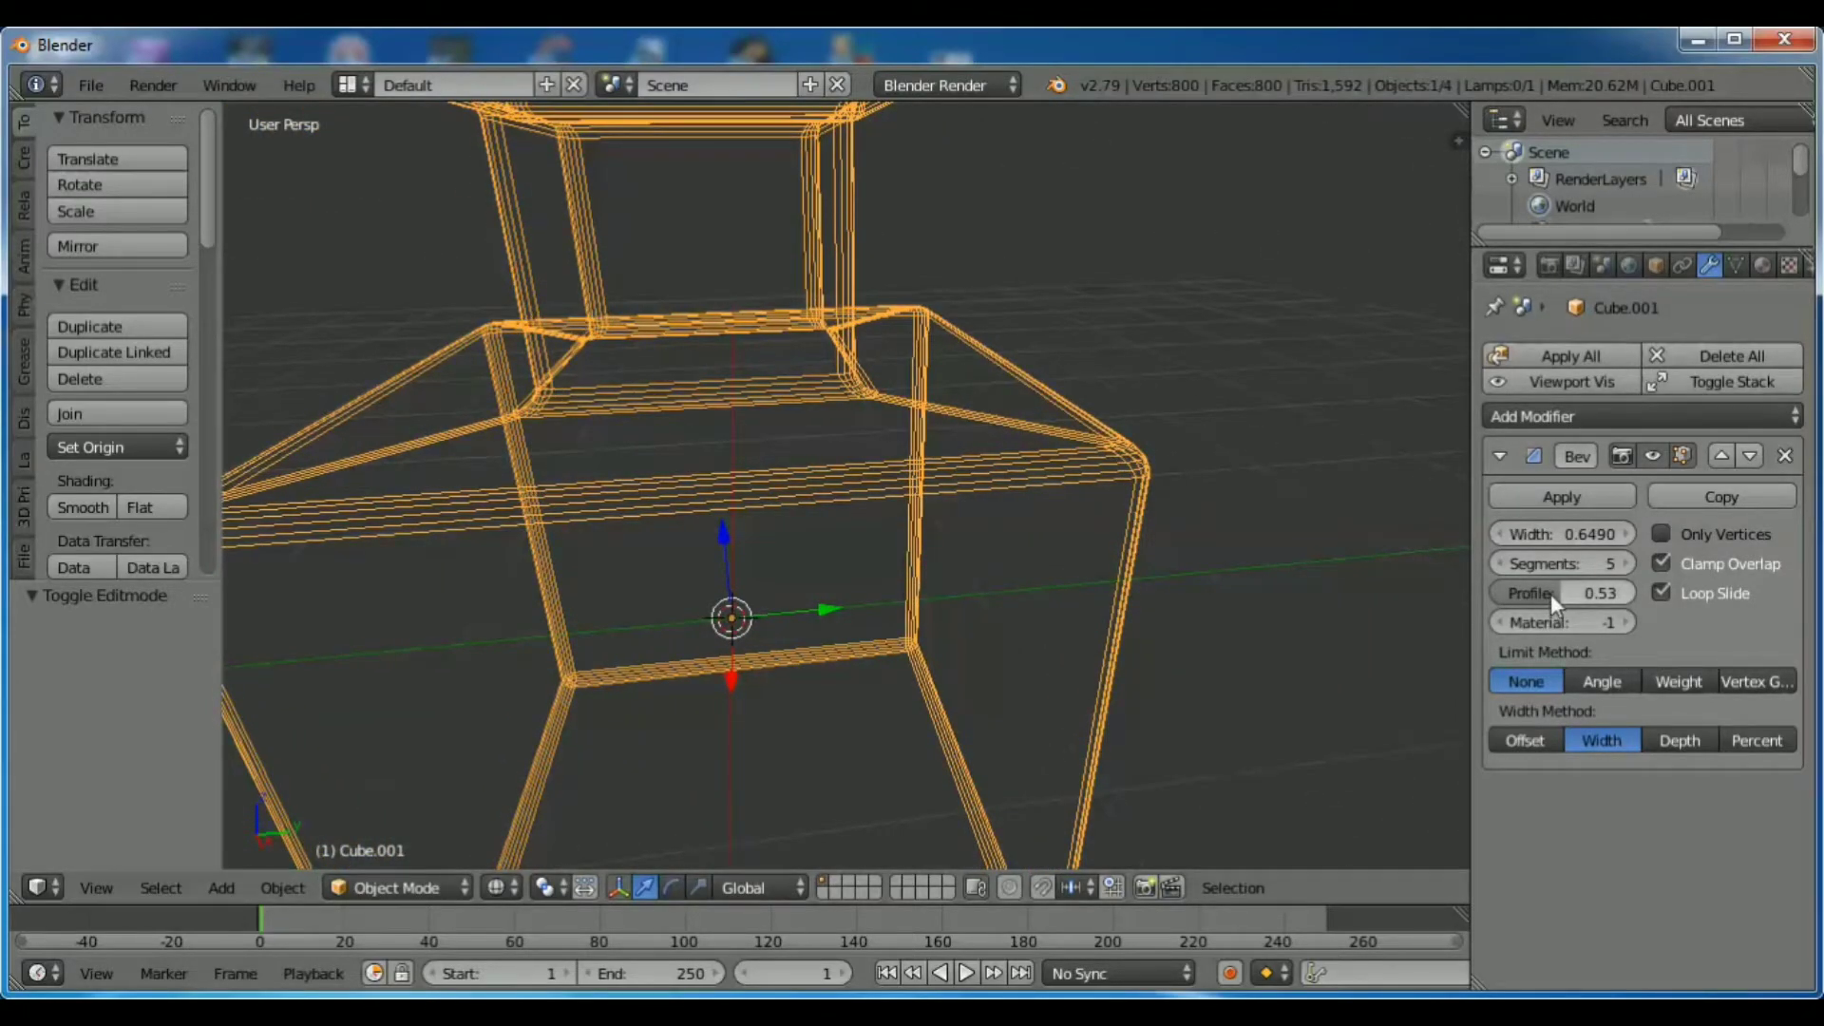
Orbit close to a bevelled corner and lower the bevel profile to 0.15.
{"action": "middle_click_drag", "start_coordinate": [1210, 528], "coordinate": [1201, 493]}
{"action": "scroll", "coordinate": [1200, 493], "scroll_direction": "down", "scroll_amount": 3}
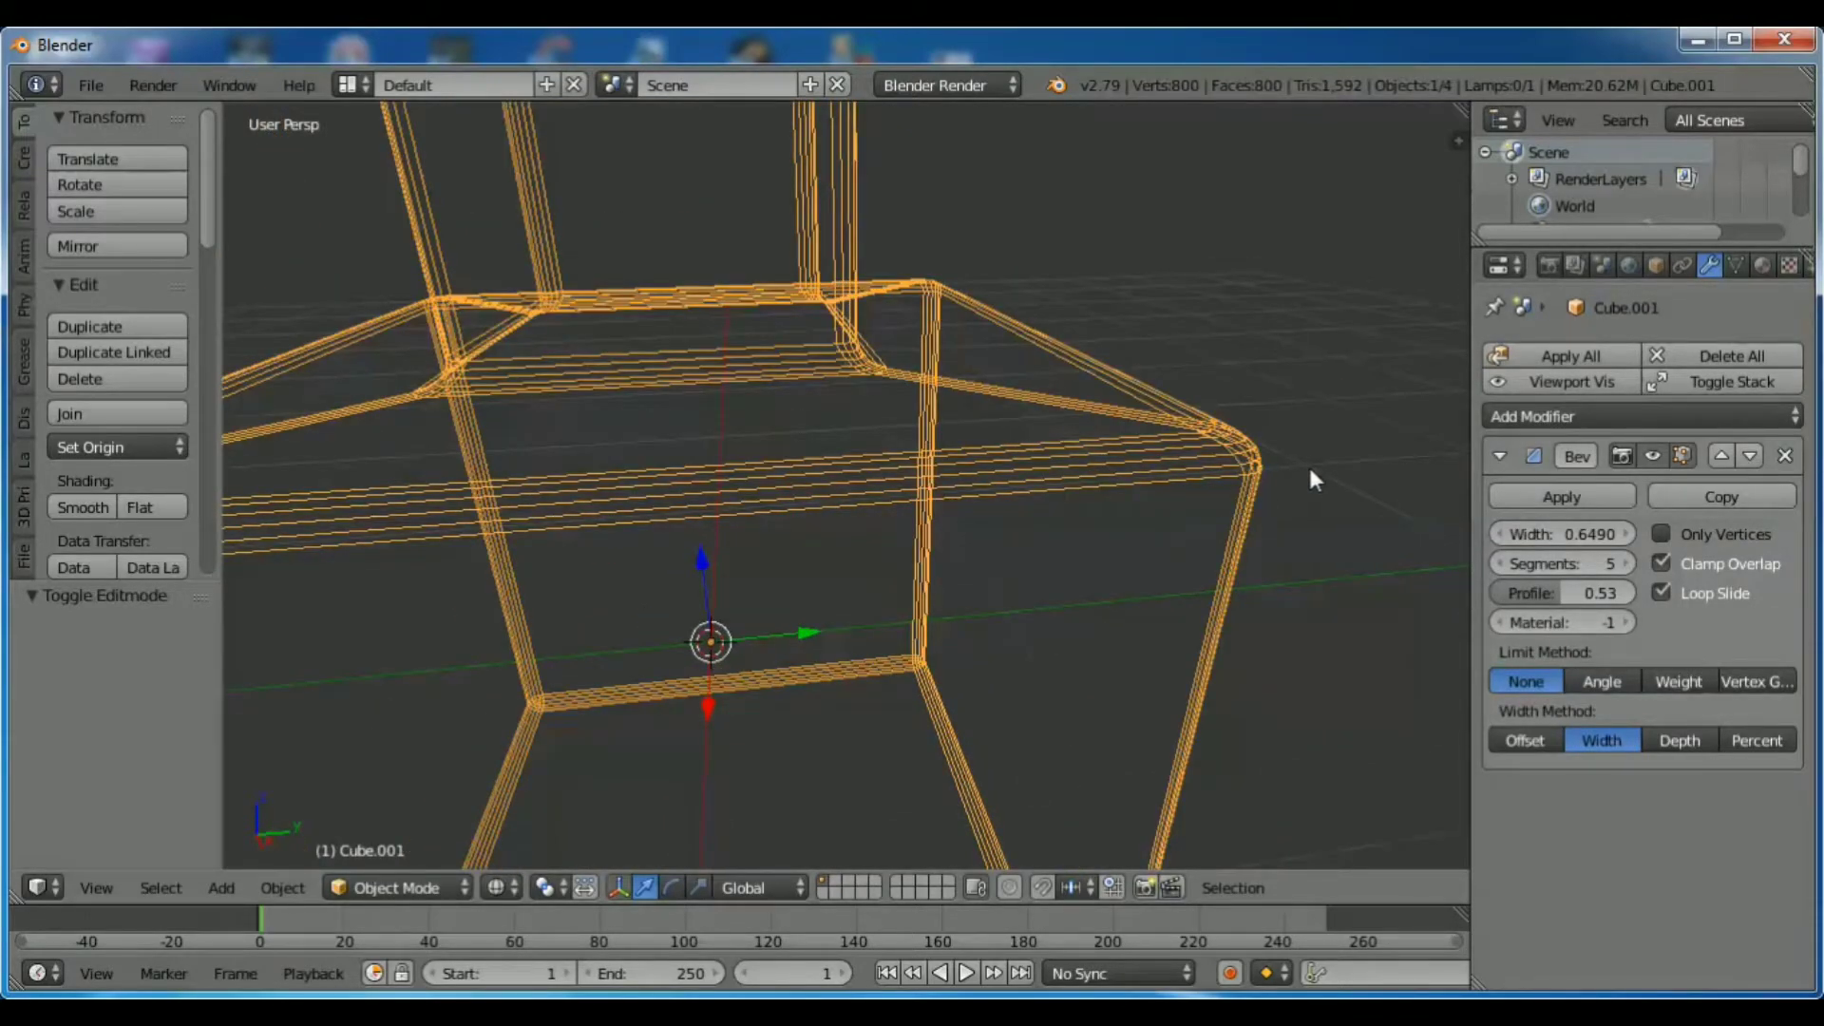
{"action": "middle_click_drag", "start_coordinate": [1311, 475], "coordinate": [1035, 506]}
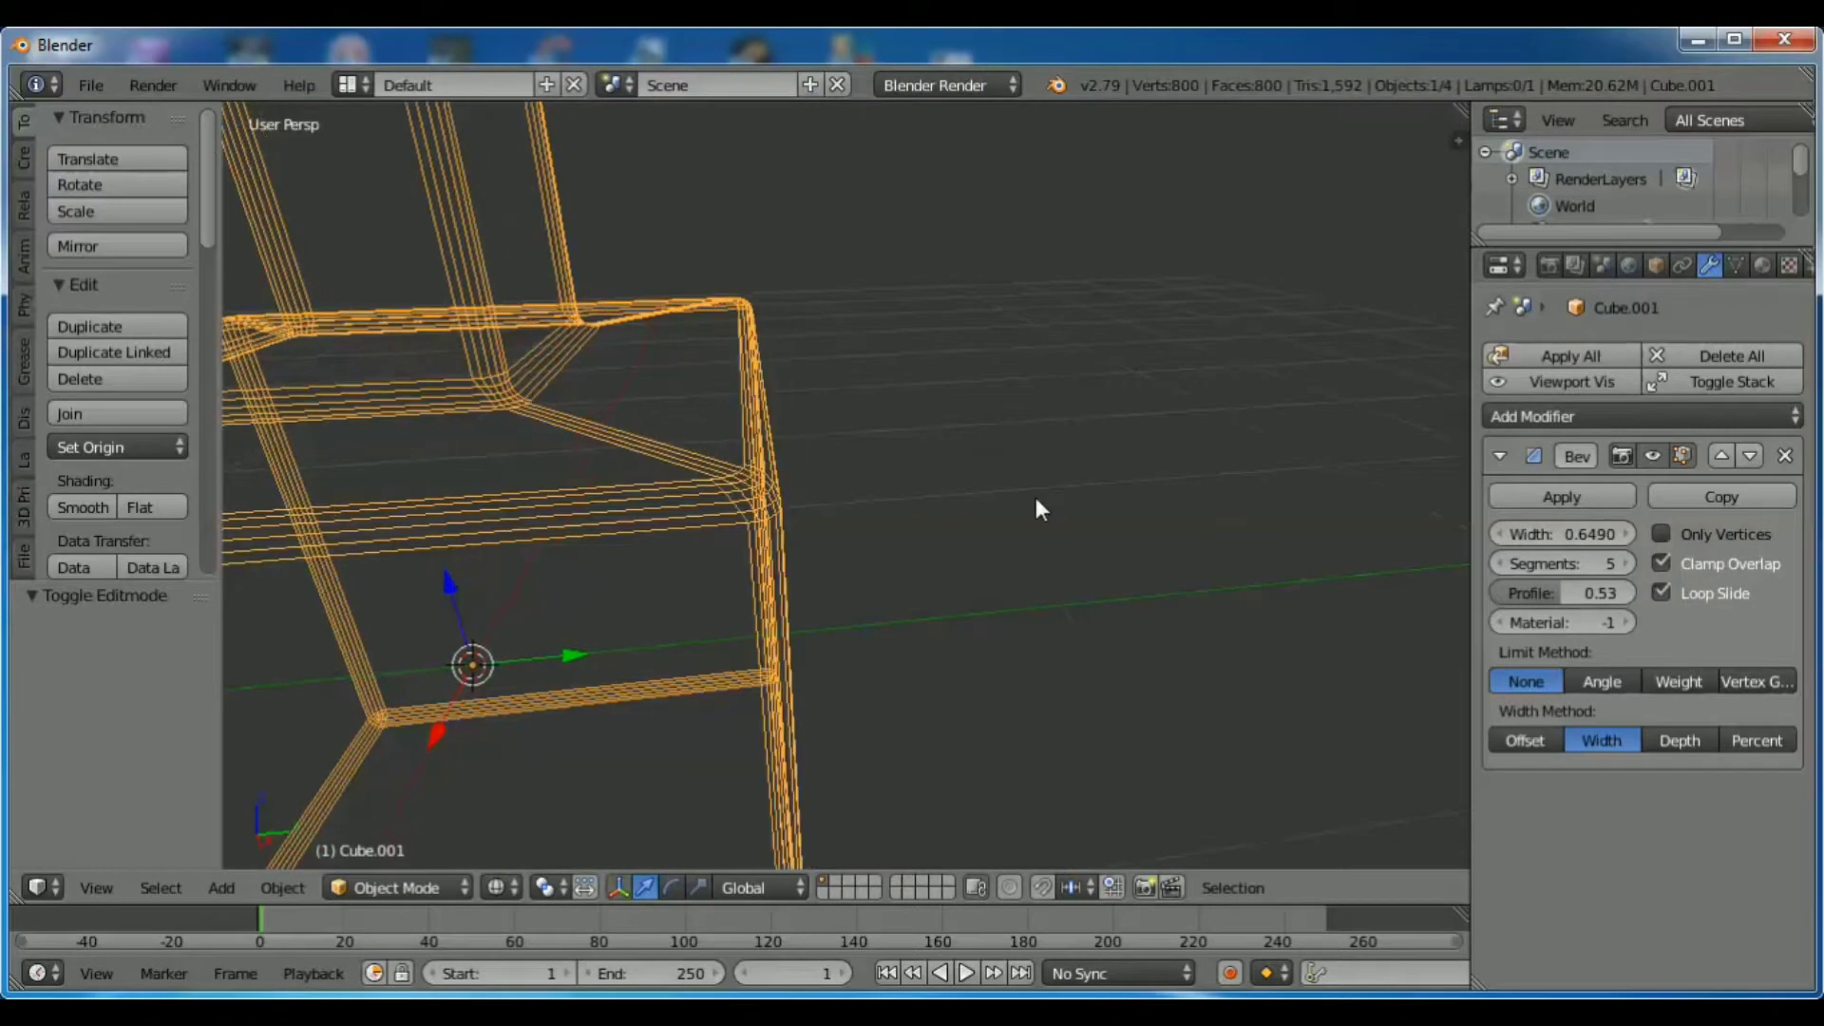
{"action": "middle_click_drag", "start_coordinate": [845, 611], "coordinate": [927, 601]}
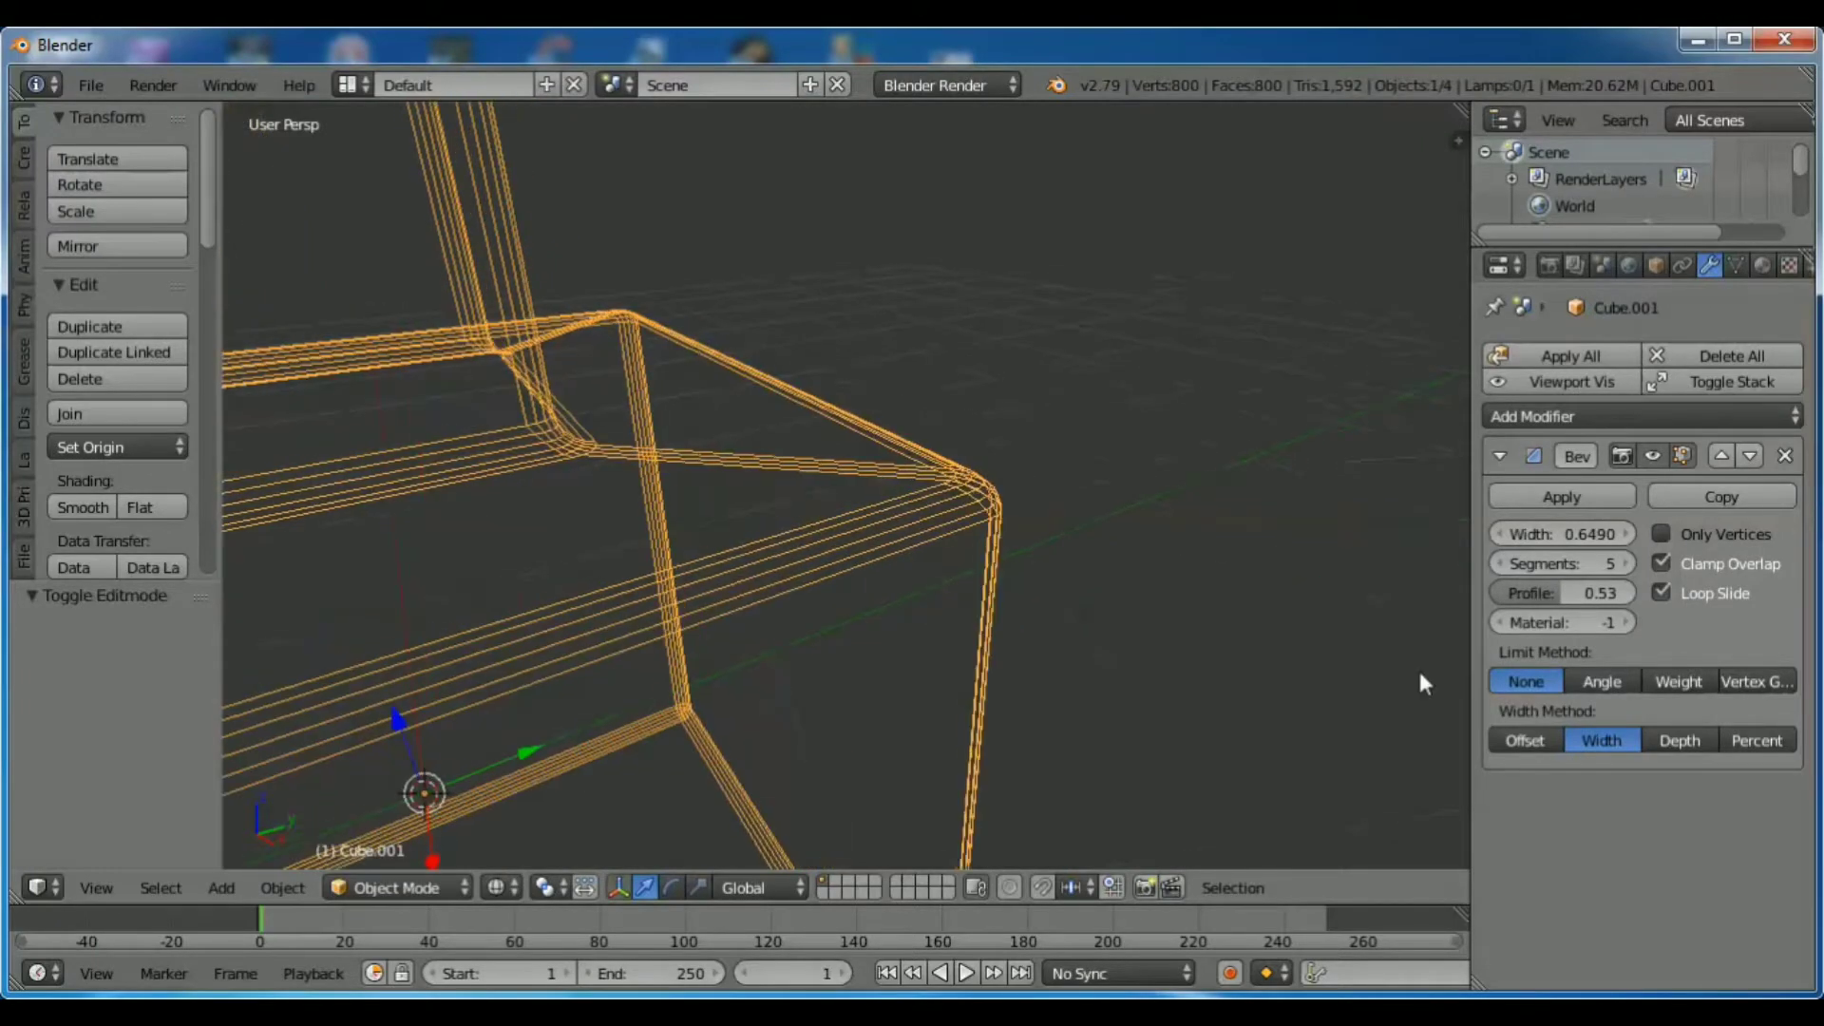
{"action": "left_click_drag", "start_coordinate": [1547, 591], "coordinate": [1615, 591]}
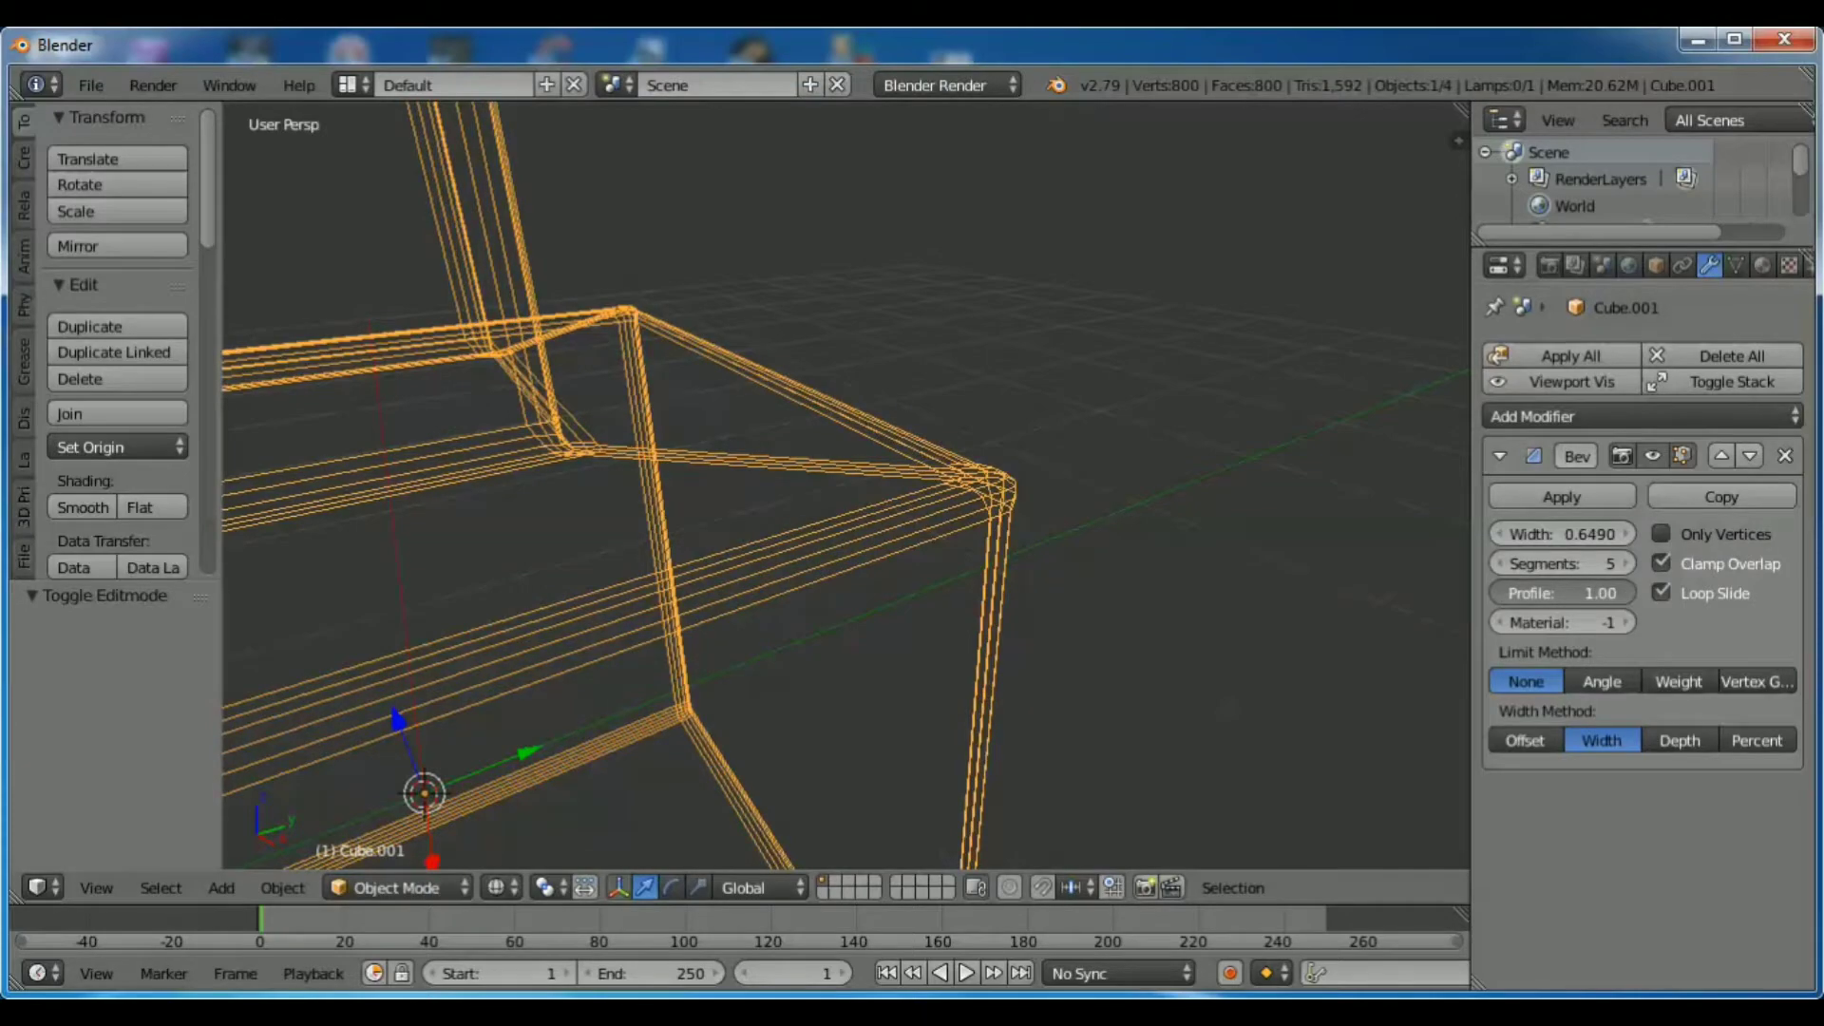
{"action": "left_click_drag", "start_coordinate": [1605, 593], "coordinate": [1506, 592]}
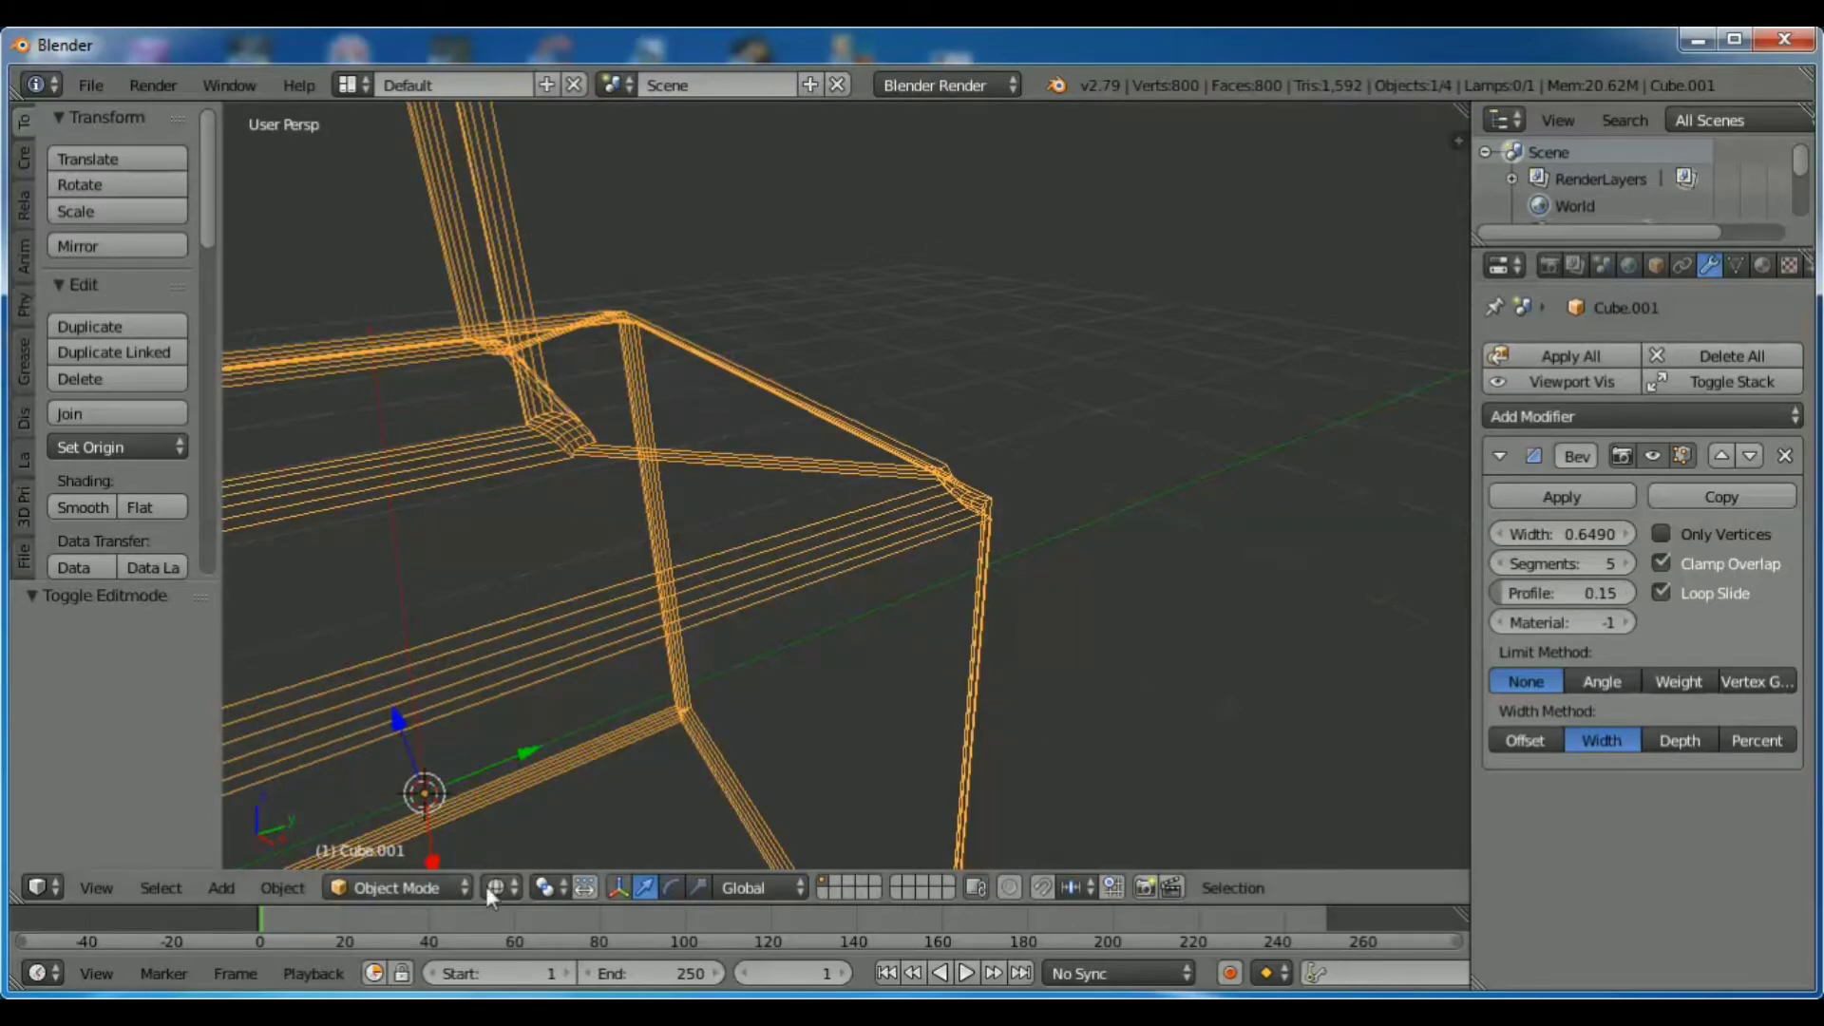
Switch to Solid shading and raise the bevel profile to 0.41.
{"action": "left_click", "coordinate": [496, 885]}
{"action": "left_click", "coordinate": [550, 799]}
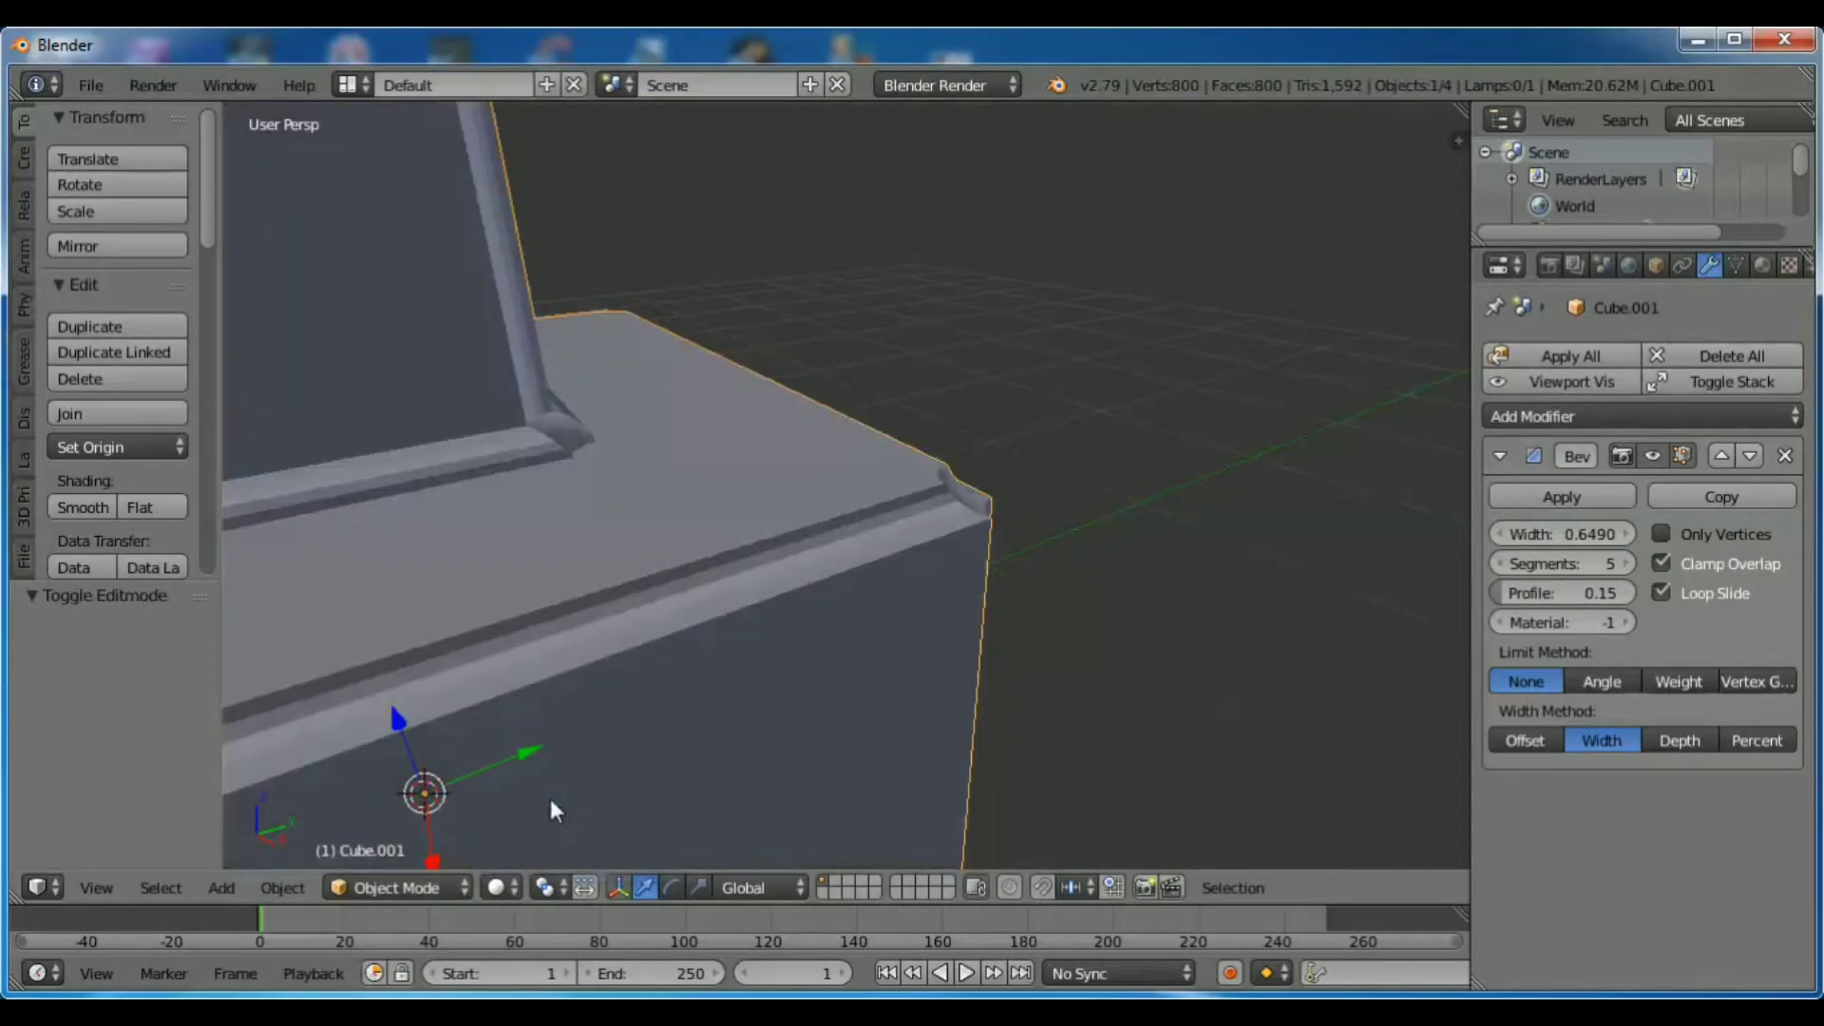
{"action": "mouse_move", "coordinate": [1256, 522]}
{"action": "middle_mouse_down"}
{"action": "mouse_move", "coordinate": [994, 603]}
{"action": "mouse_move", "coordinate": [1091, 550]}
{"action": "mouse_move", "coordinate": [1286, 539]}
{"action": "middle_mouse_up"}
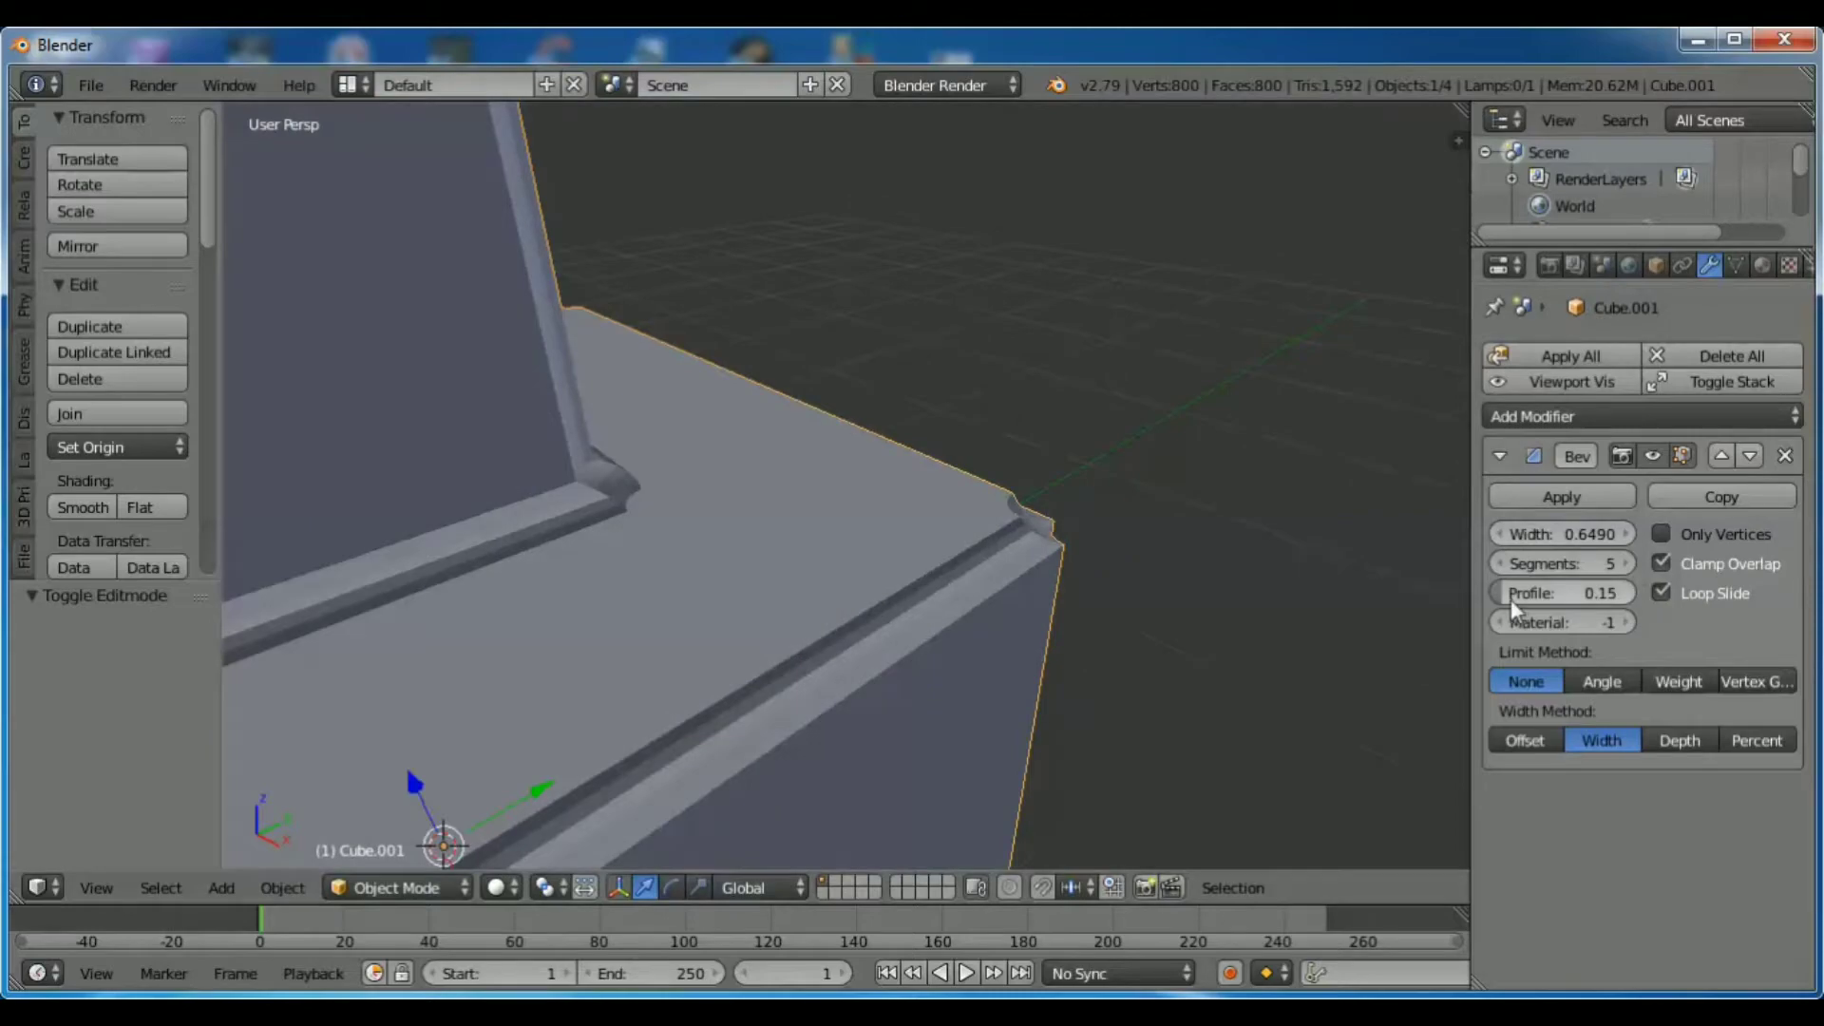
{"action": "mouse_move", "coordinate": [1562, 592]}
{"action": "left_mouse_down"}
{"action": "mouse_move", "coordinate": [1672, 592]}
{"action": "mouse_move", "coordinate": [1567, 593]}
{"action": "mouse_move", "coordinate": [1595, 589]}
{"action": "left_mouse_up"}
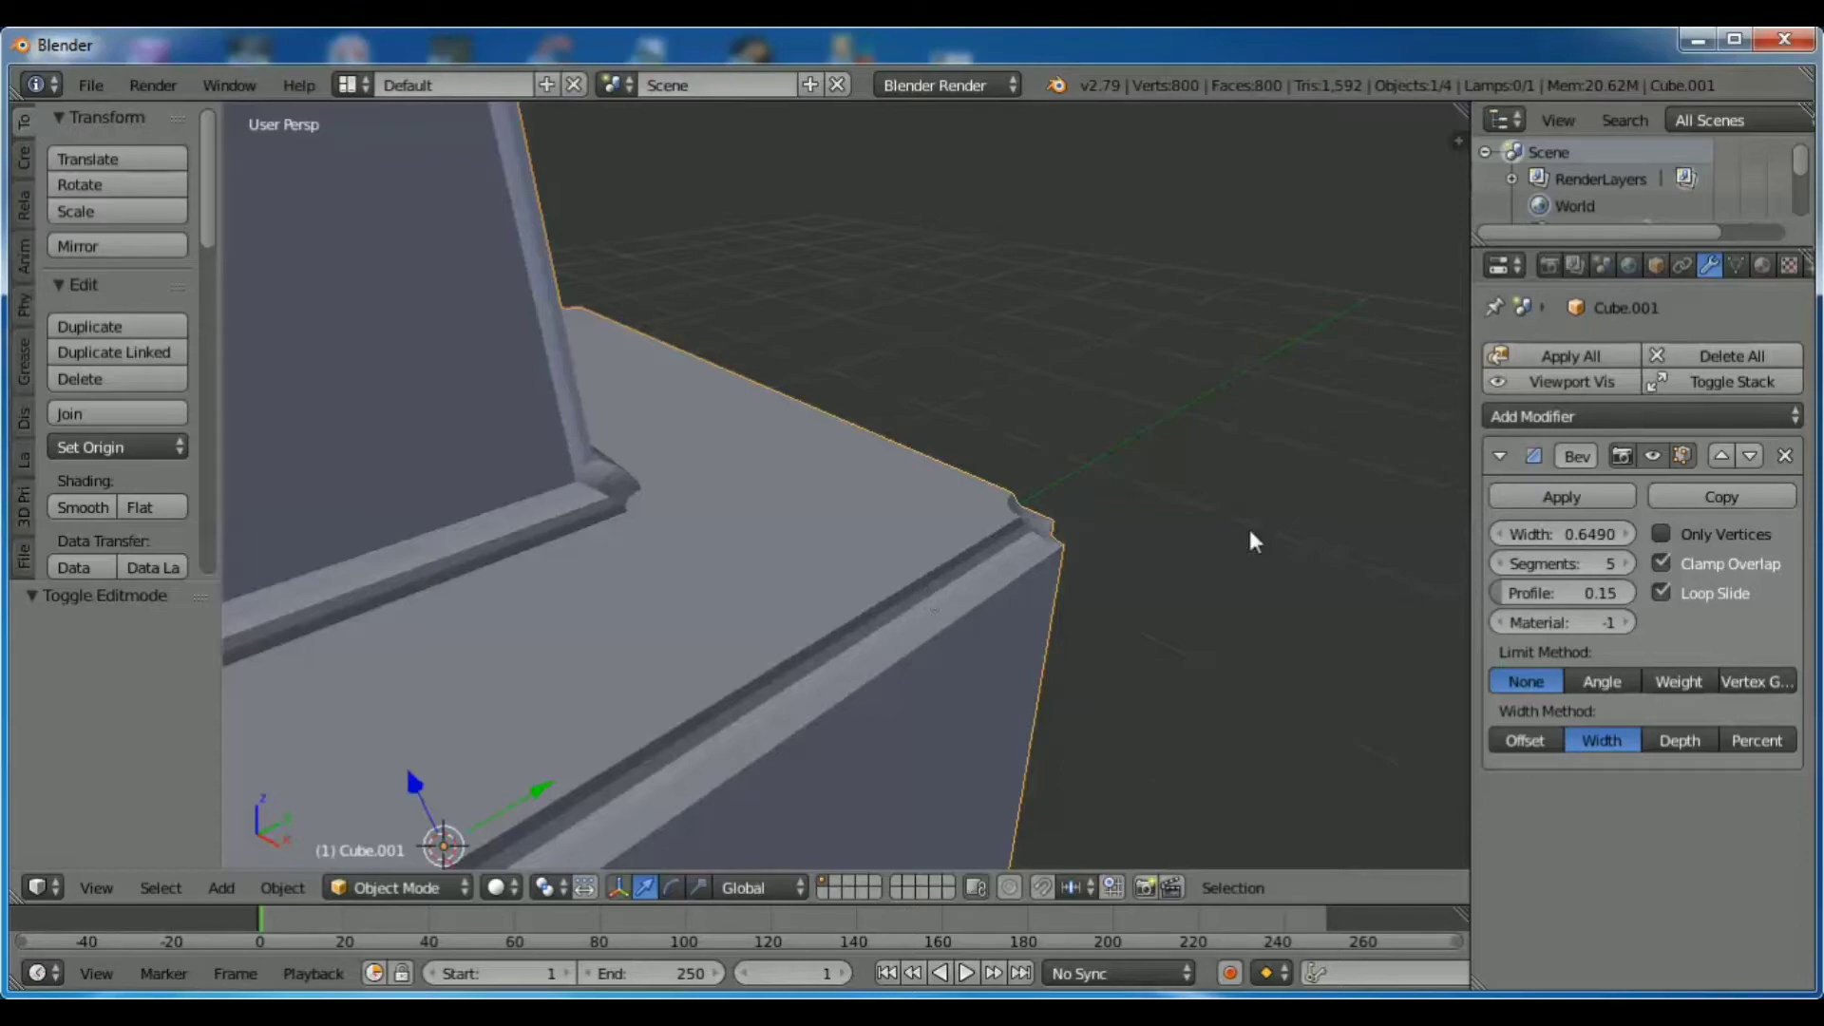
{"action": "mouse_move", "coordinate": [1265, 511]}
{"action": "middle_mouse_down"}
{"action": "mouse_move", "coordinate": [1143, 537]}
{"action": "mouse_move", "coordinate": [1105, 521]}
{"action": "mouse_move", "coordinate": [1142, 525]}
{"action": "middle_mouse_up"}
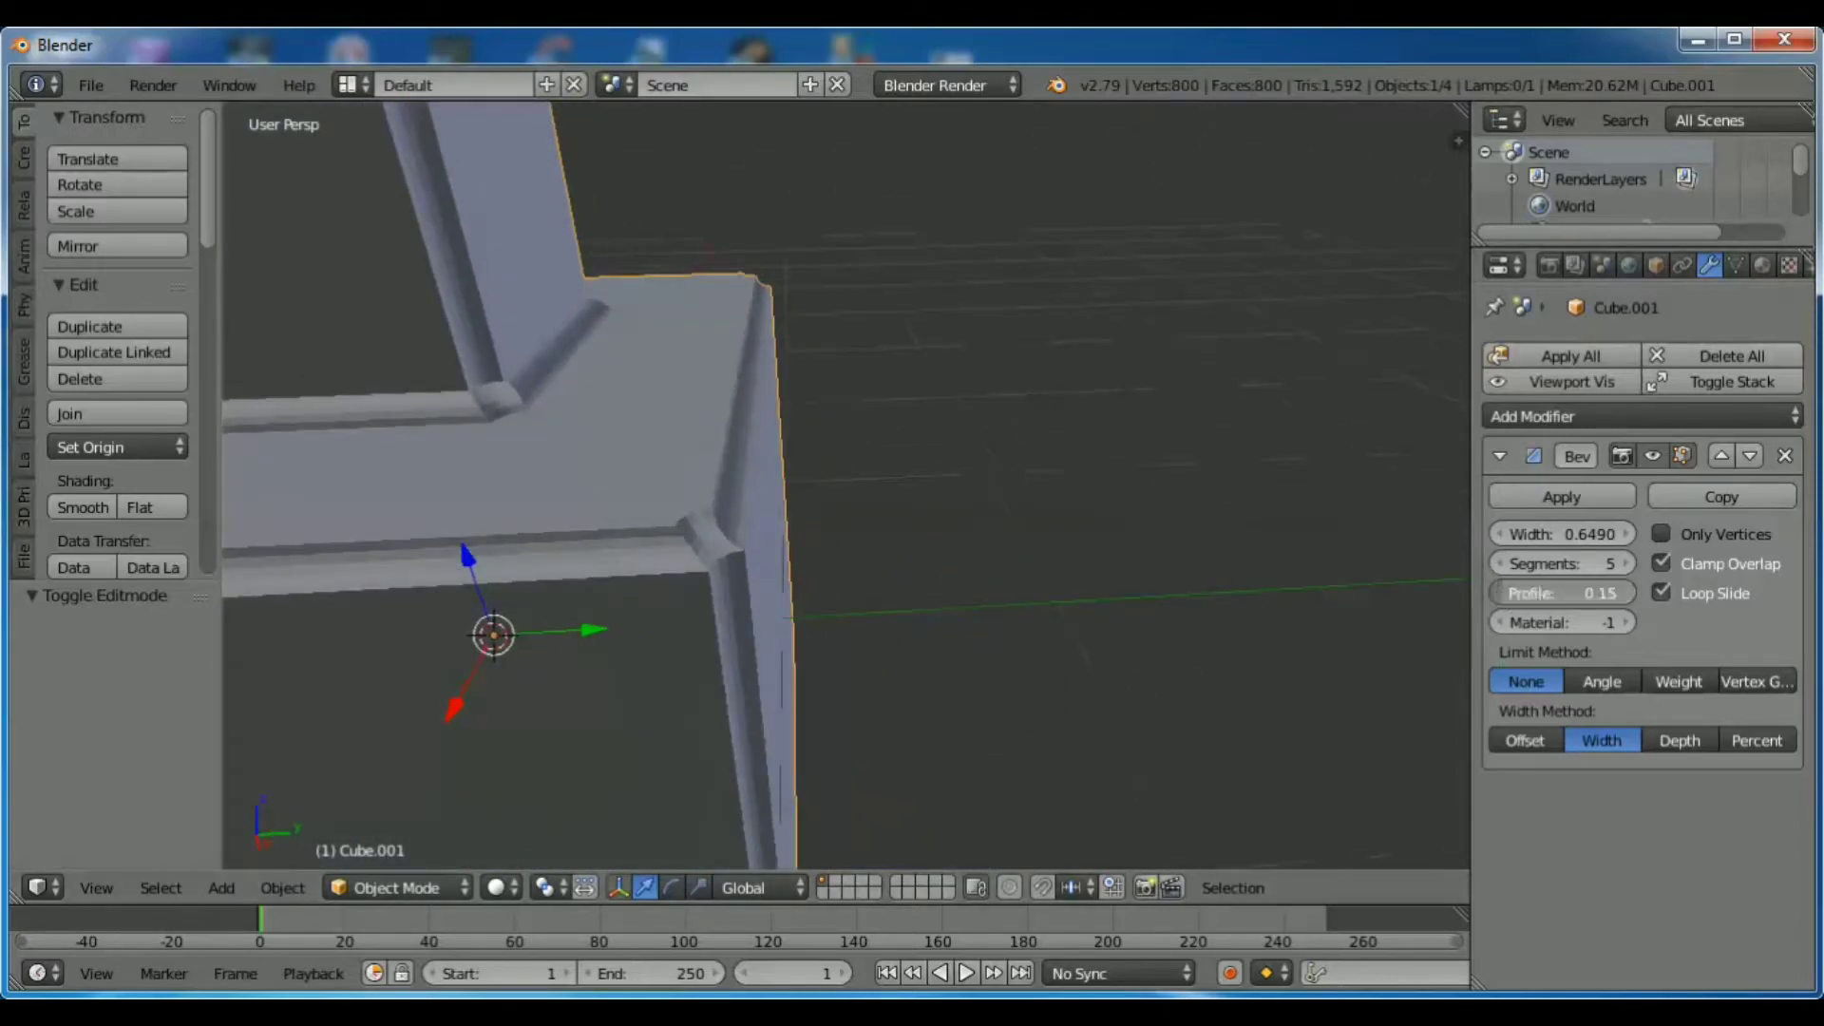
{"action": "left_click_drag", "start_coordinate": [1562, 593], "coordinate": [1615, 592]}
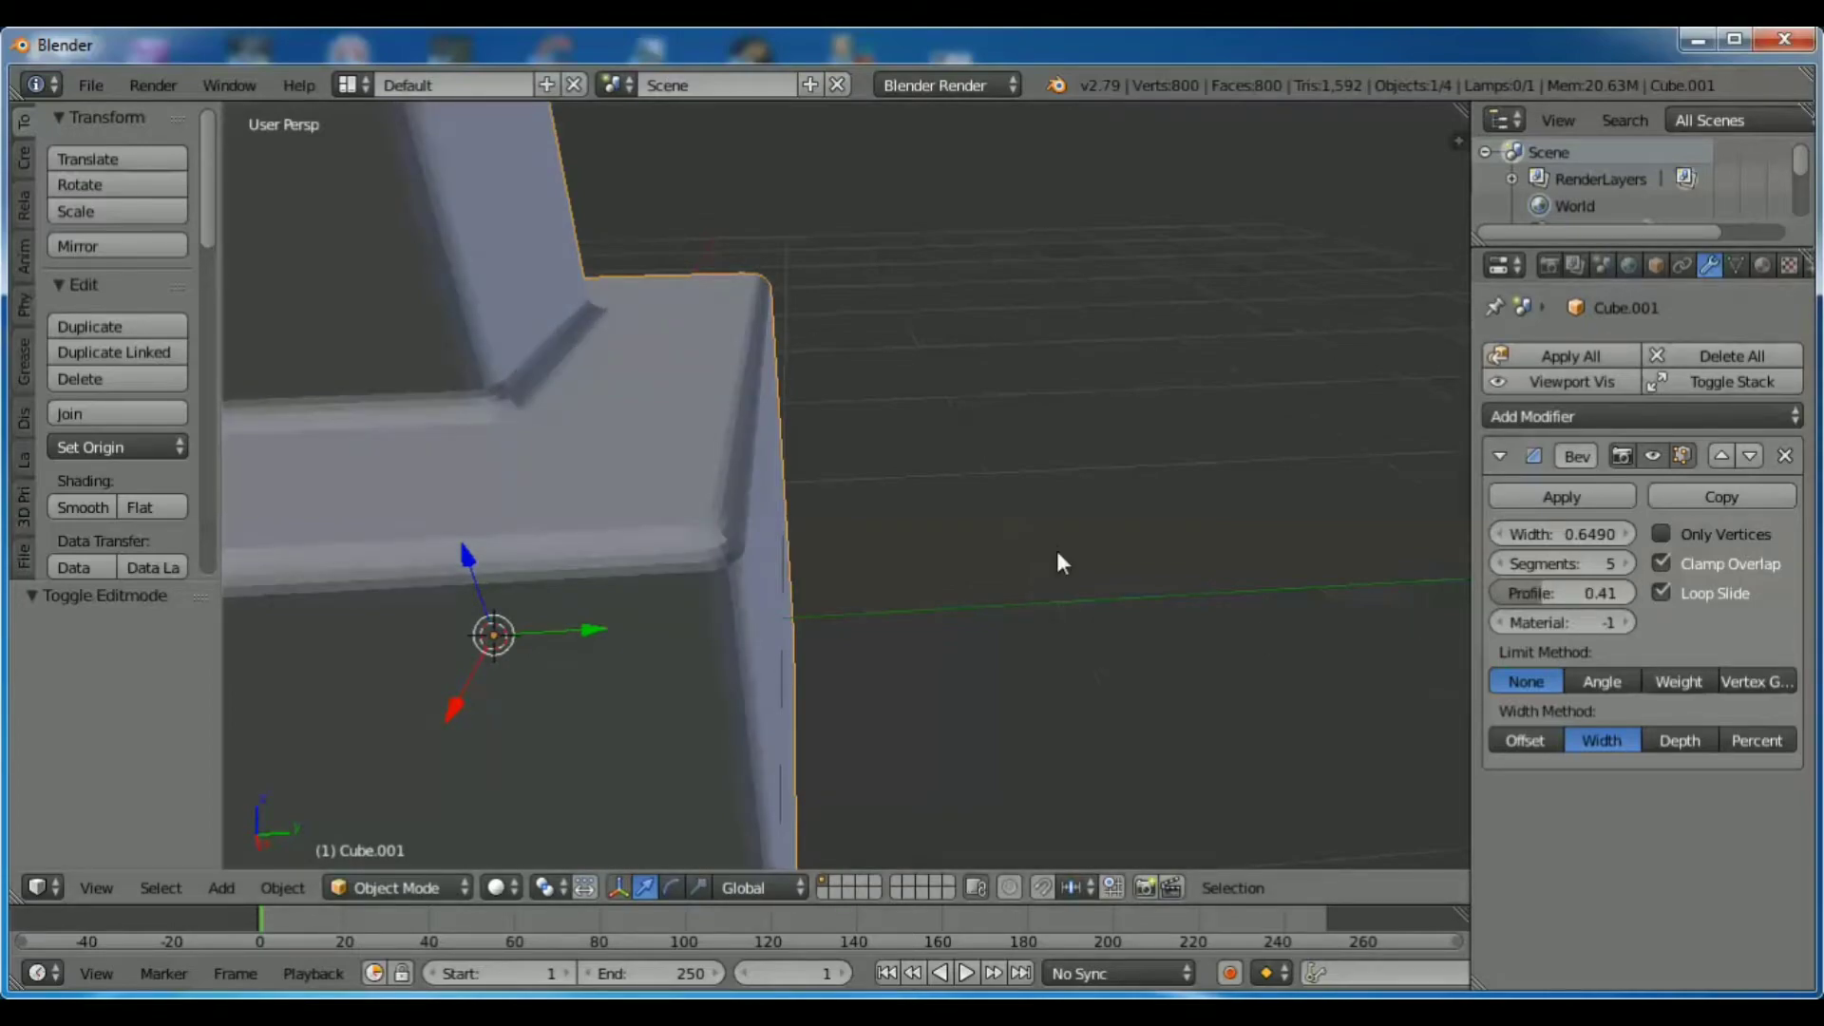
Zoom out and orbit to a higher view of the bottle.
{"action": "scroll", "coordinate": [1063, 618], "scroll_direction": "down", "scroll_amount": 3}
{"action": "mouse_move", "coordinate": [1092, 693]}
{"action": "middle_mouse_down"}
{"action": "mouse_move", "coordinate": [1159, 655]}
{"action": "mouse_move", "coordinate": [1208, 730]}
{"action": "mouse_move", "coordinate": [1087, 737]}
{"action": "mouse_move", "coordinate": [823, 700]}
{"action": "mouse_move", "coordinate": [1092, 644]}
{"action": "middle_mouse_up"}
{"action": "scroll", "coordinate": [919, 549], "scroll_direction": "down", "scroll_amount": 3}
{"action": "scroll", "coordinate": [920, 549], "scroll_direction": "down", "scroll_amount": 2}
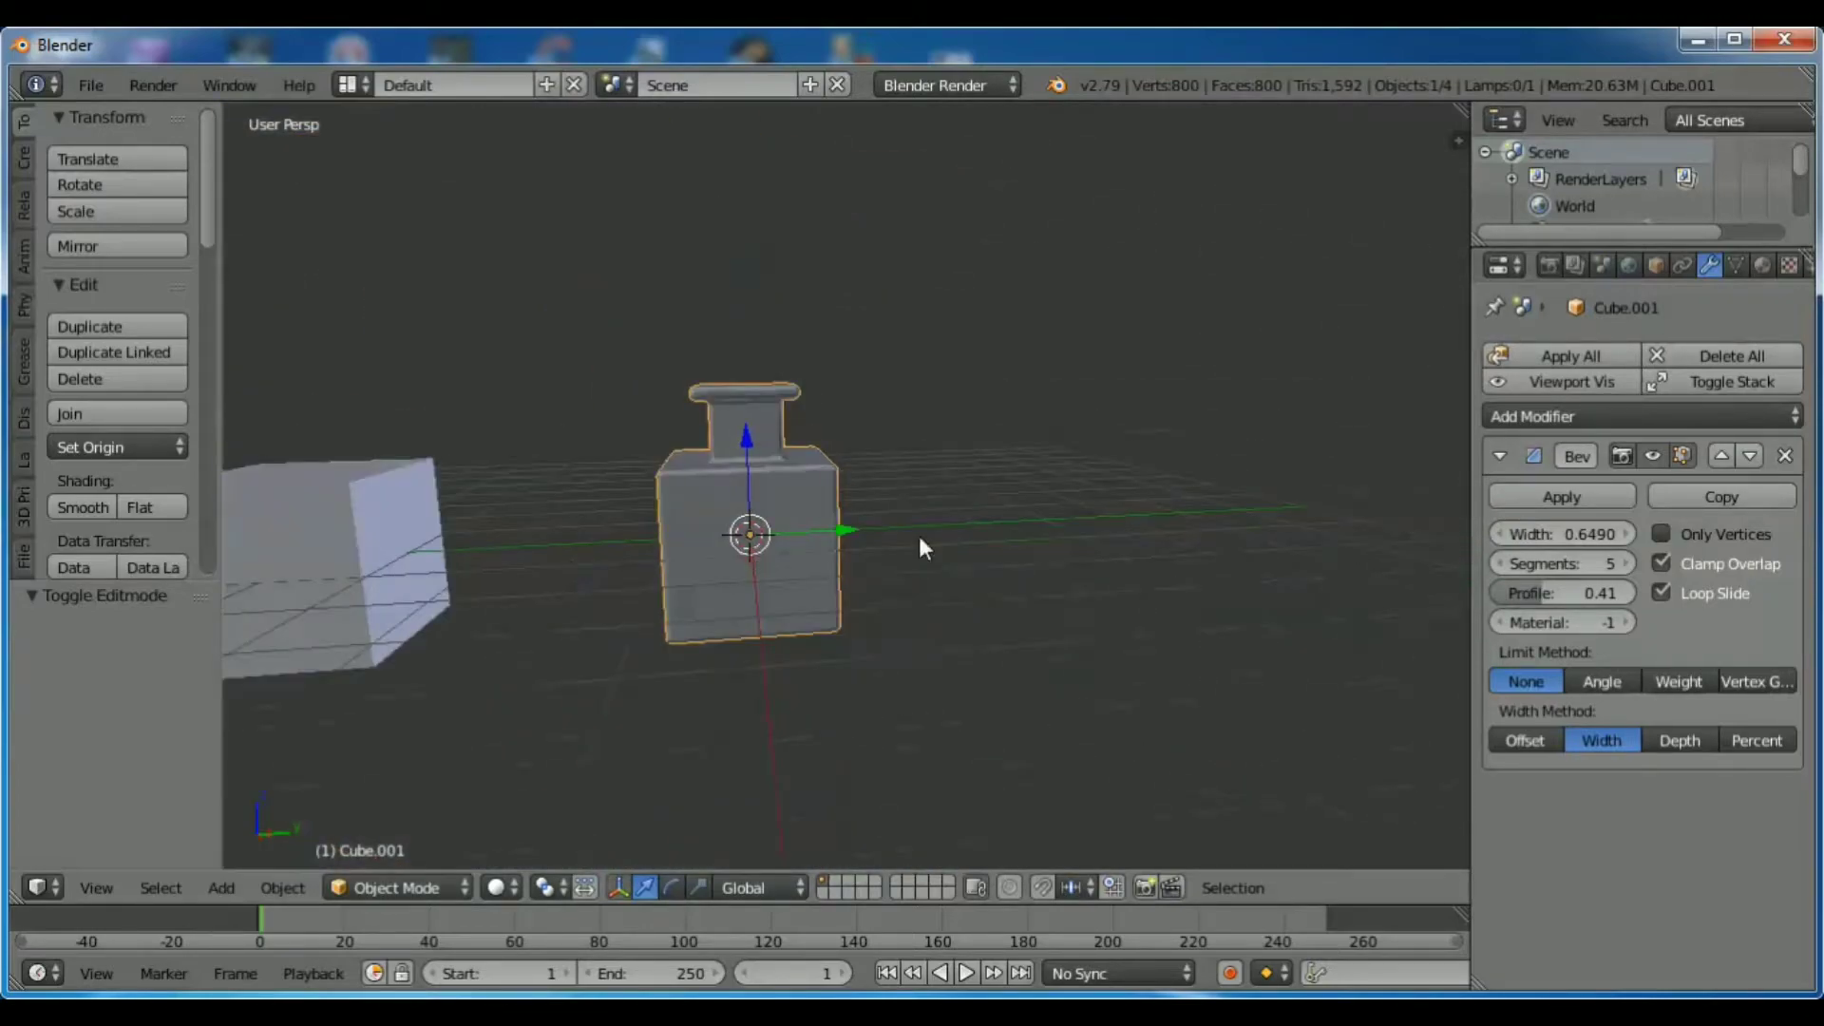
Move the bottle to the right and slide the plain cube along Y to the centre.
{"action": "key", "text": "g"}
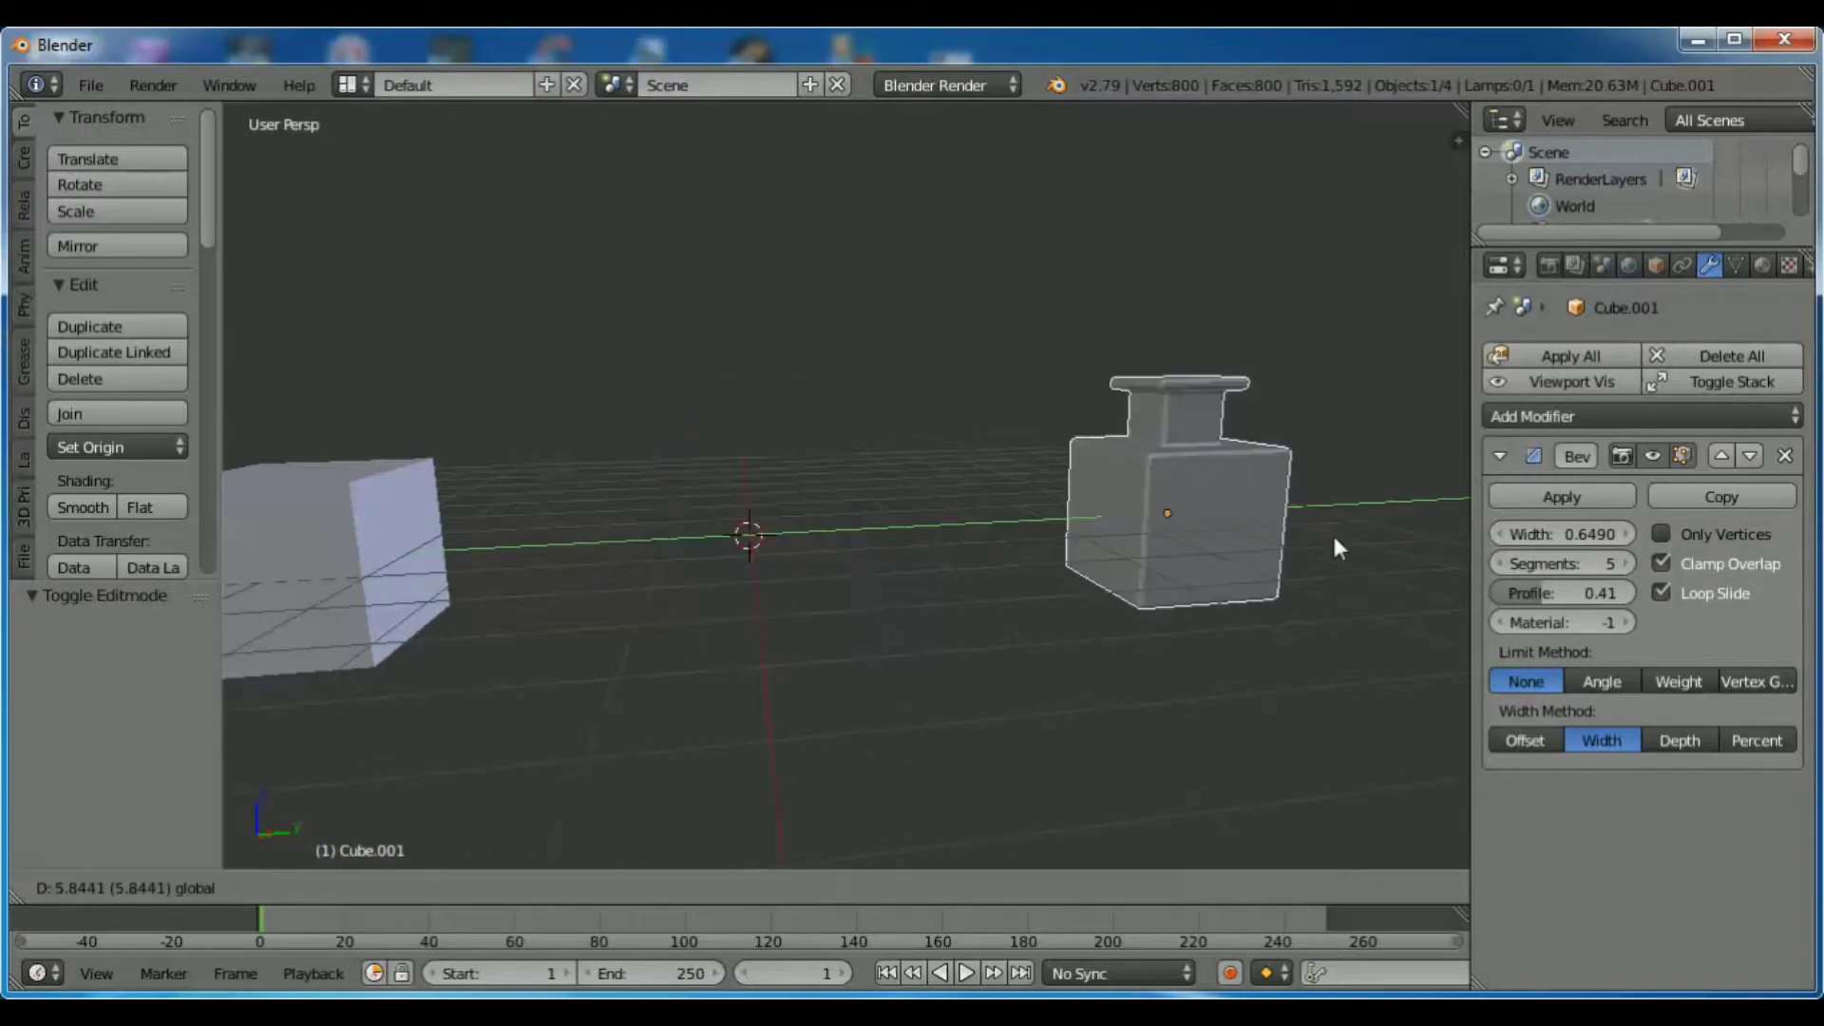
{"action": "left_click", "coordinate": [255, 528]}
{"action": "right_click", "coordinate": [255, 528]}
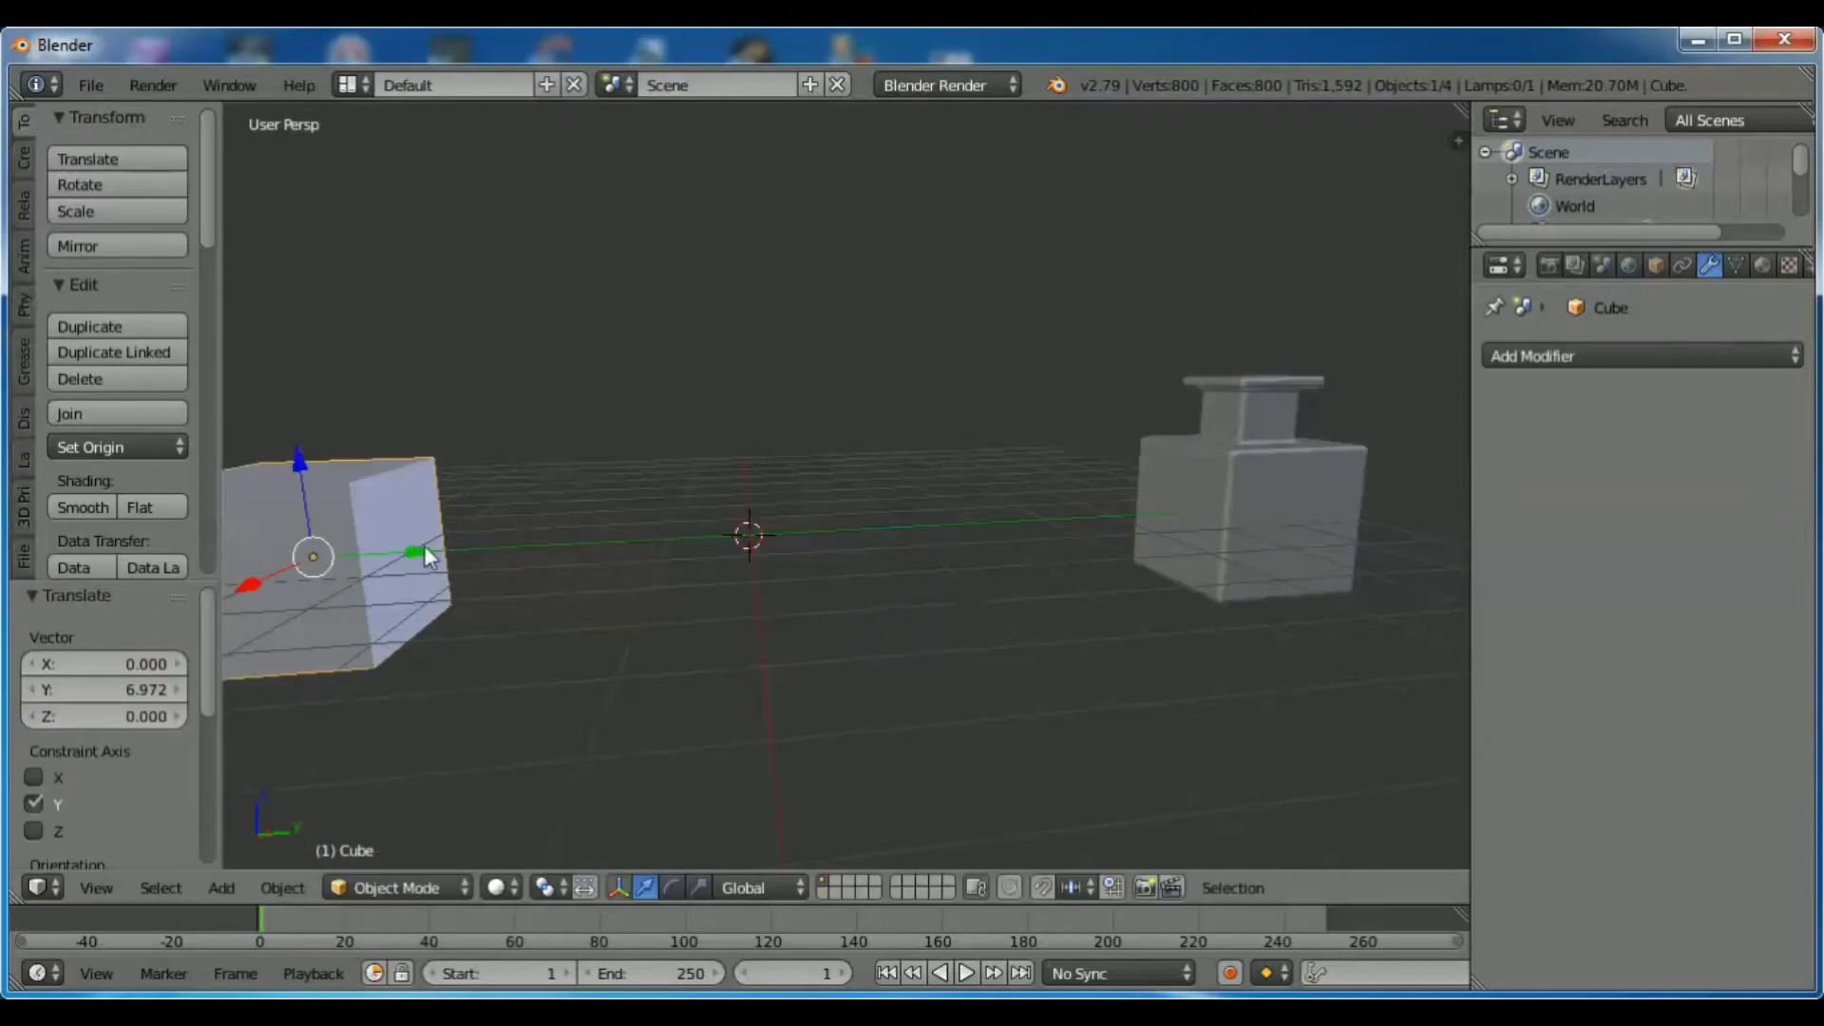
{"action": "mouse_move", "coordinate": [424, 548]}
{"action": "left_mouse_down"}
{"action": "mouse_move", "coordinate": [874, 568]}
{"action": "mouse_move", "coordinate": [854, 575]}
{"action": "left_mouse_up"}
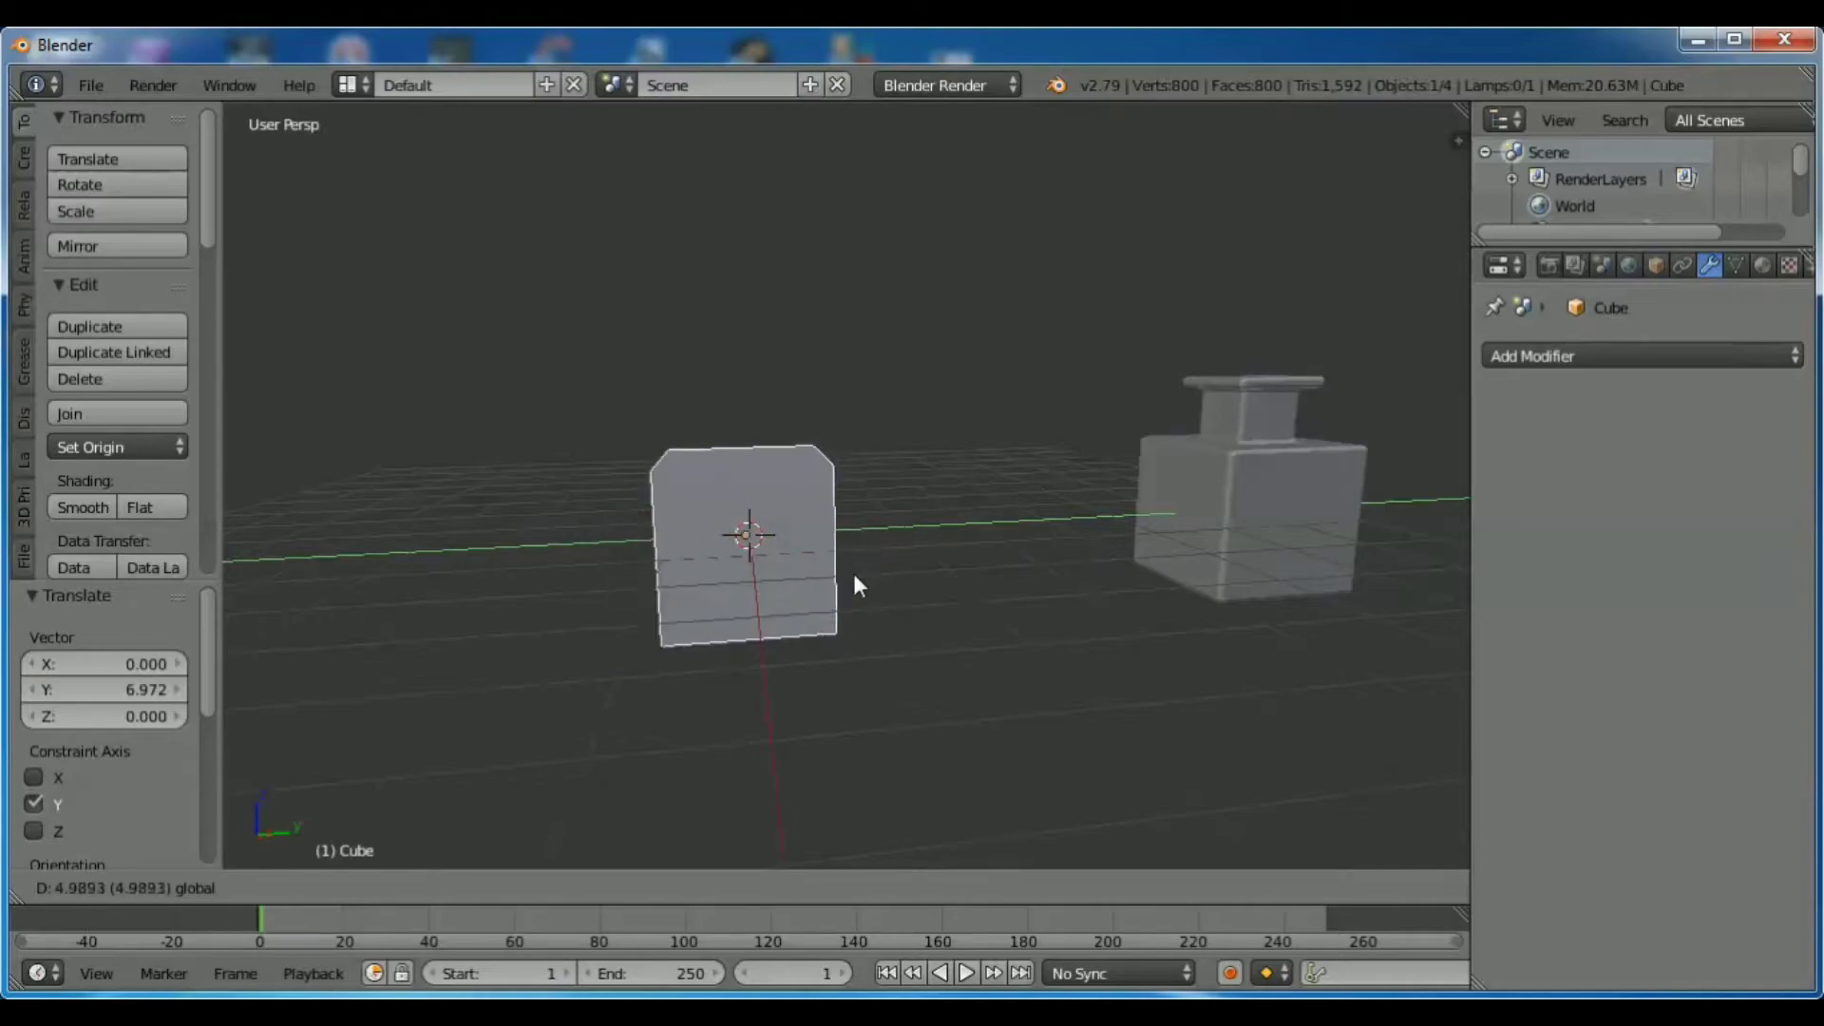
{"action": "left_click", "coordinate": [754, 457]}
Put the cube in Edit Mode and select its front face and top-left edge.
{"action": "mouse_move", "coordinate": [721, 370]}
{"action": "middle_mouse_down"}
{"action": "mouse_move", "coordinate": [789, 431]}
{"action": "mouse_move", "coordinate": [729, 501]}
{"action": "middle_mouse_up"}
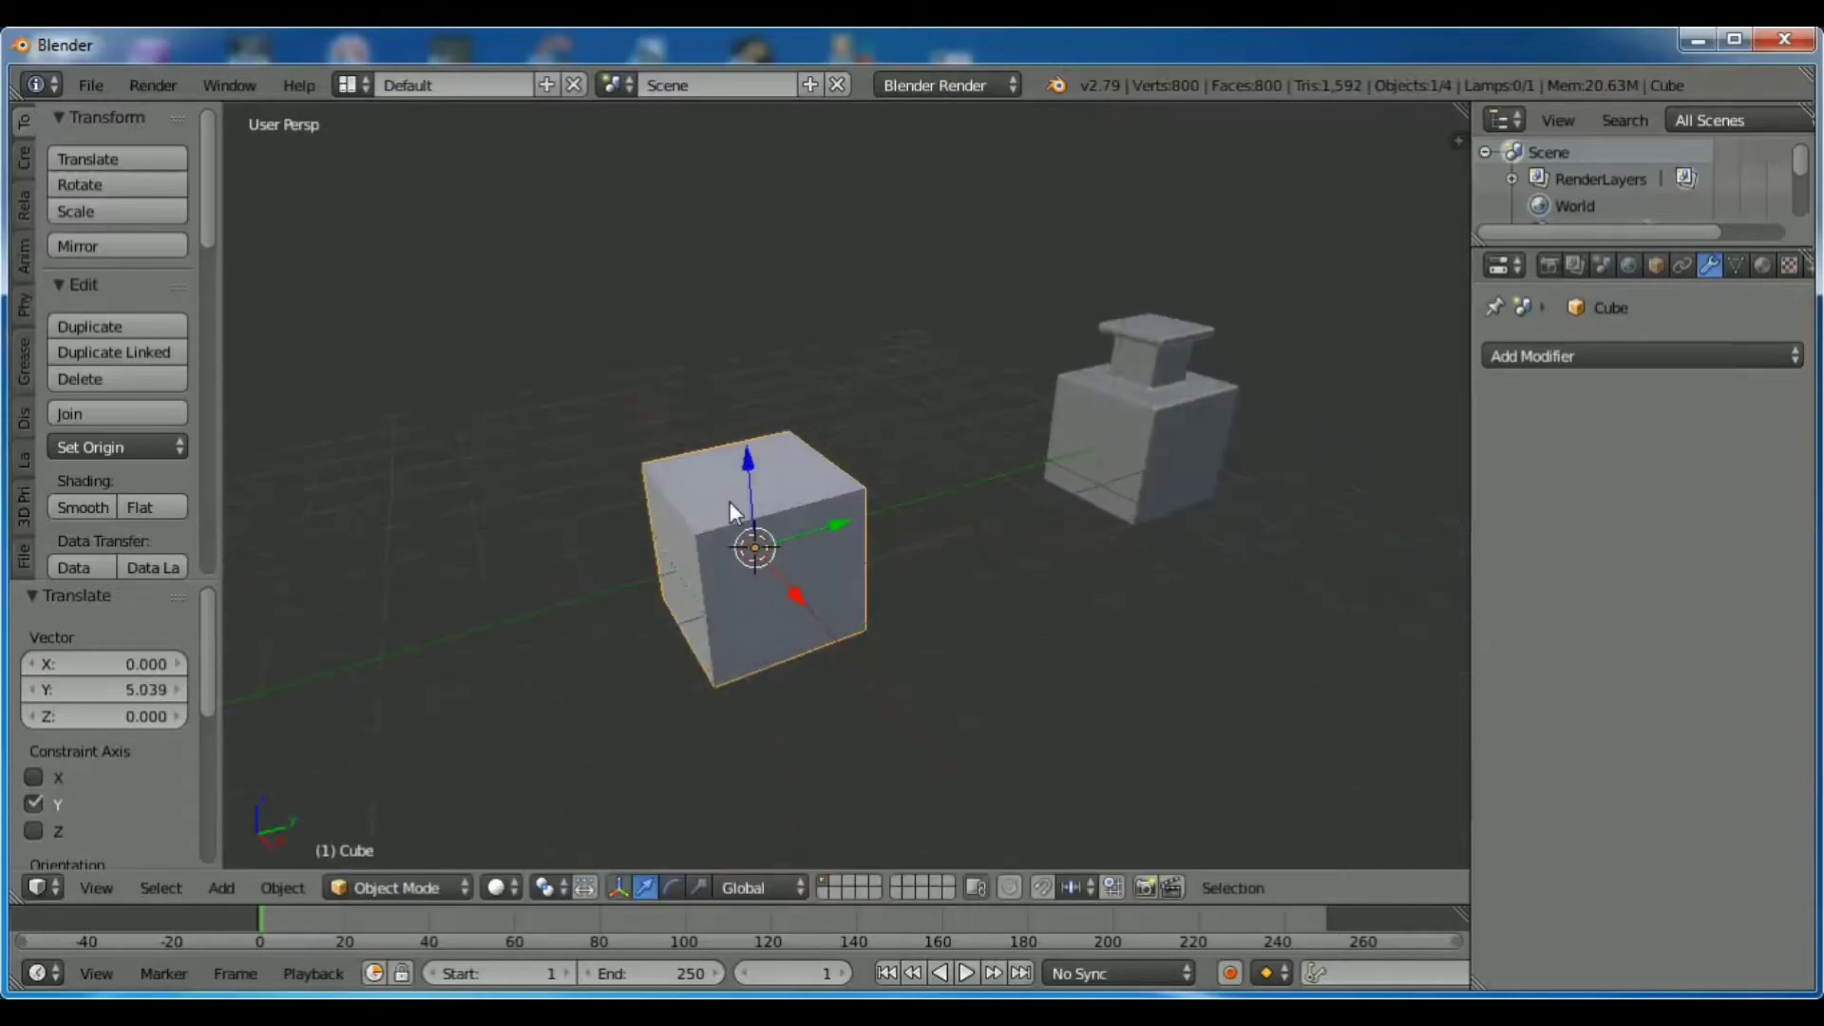
{"action": "scroll", "coordinate": [729, 502], "scroll_direction": "up", "scroll_amount": 4}
{"action": "mouse_move", "coordinate": [654, 596]}
{"action": "middle_mouse_down"}
{"action": "mouse_move", "coordinate": [646, 578]}
{"action": "mouse_move", "coordinate": [601, 601]}
{"action": "middle_mouse_up"}
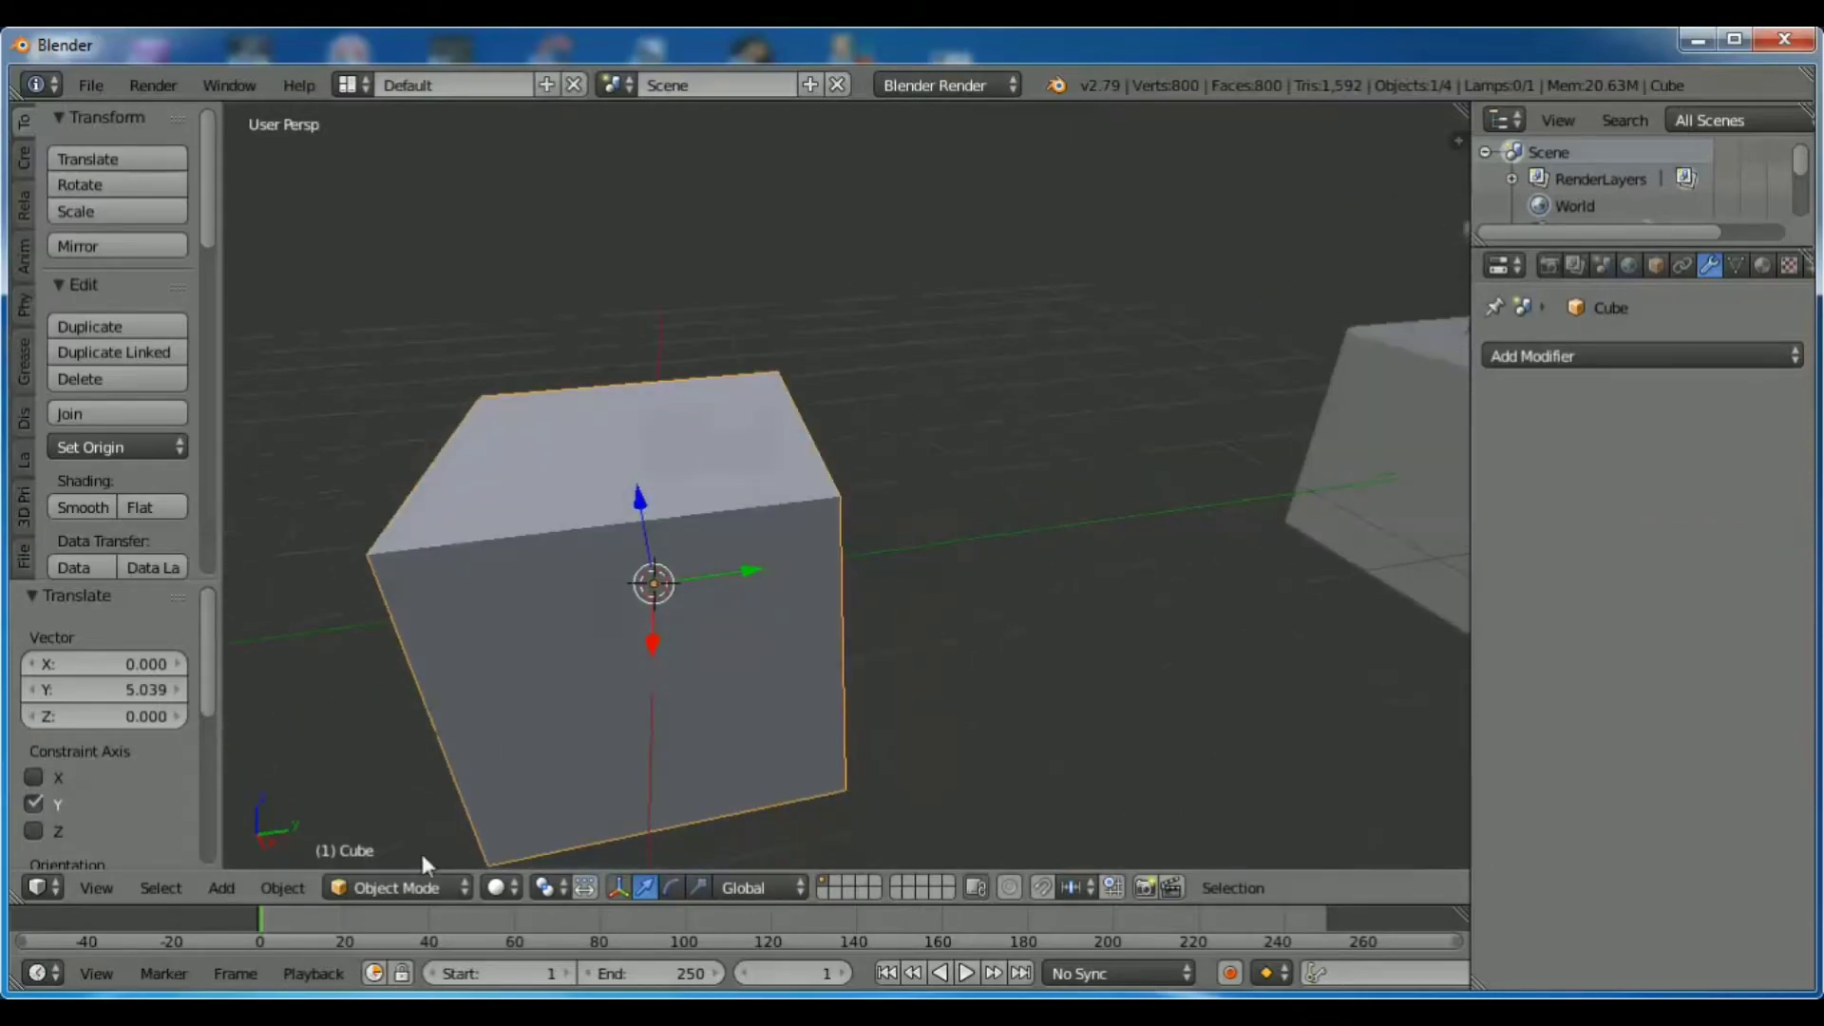
{"action": "left_click", "coordinate": [410, 887]}
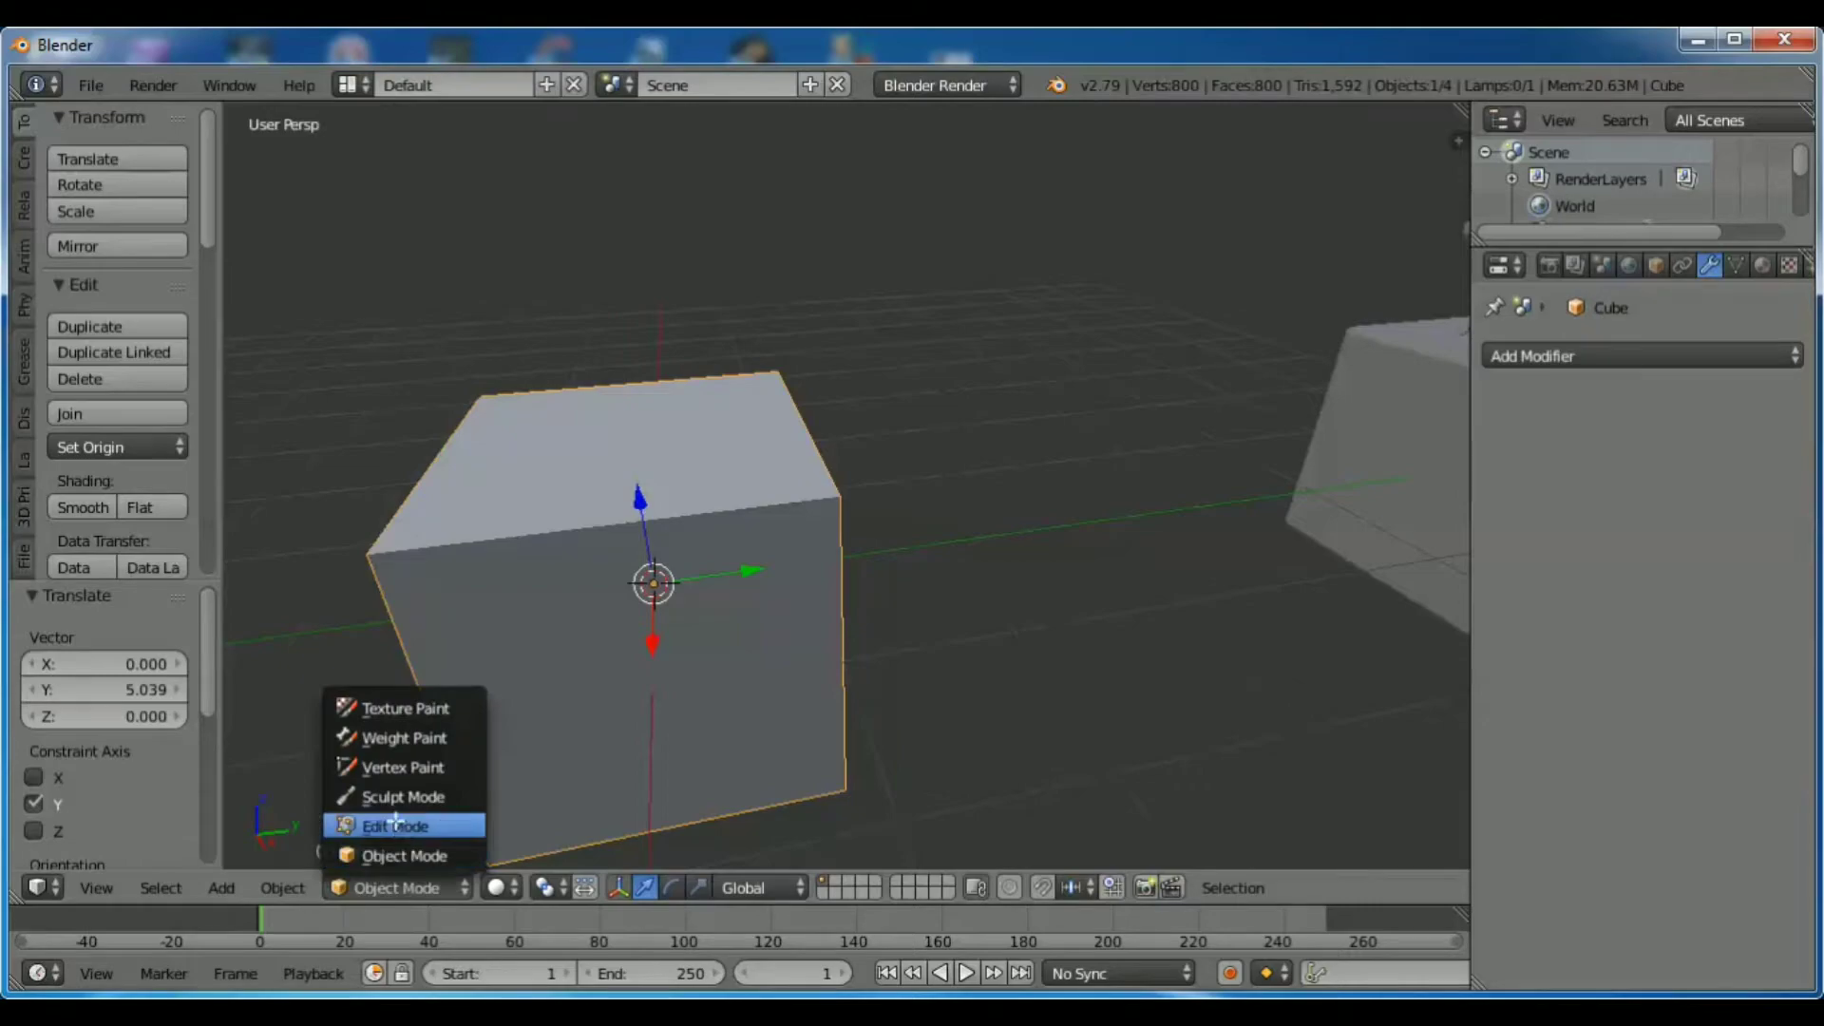
{"action": "left_click", "coordinate": [404, 826]}
{"action": "right_click", "coordinate": [578, 532]}
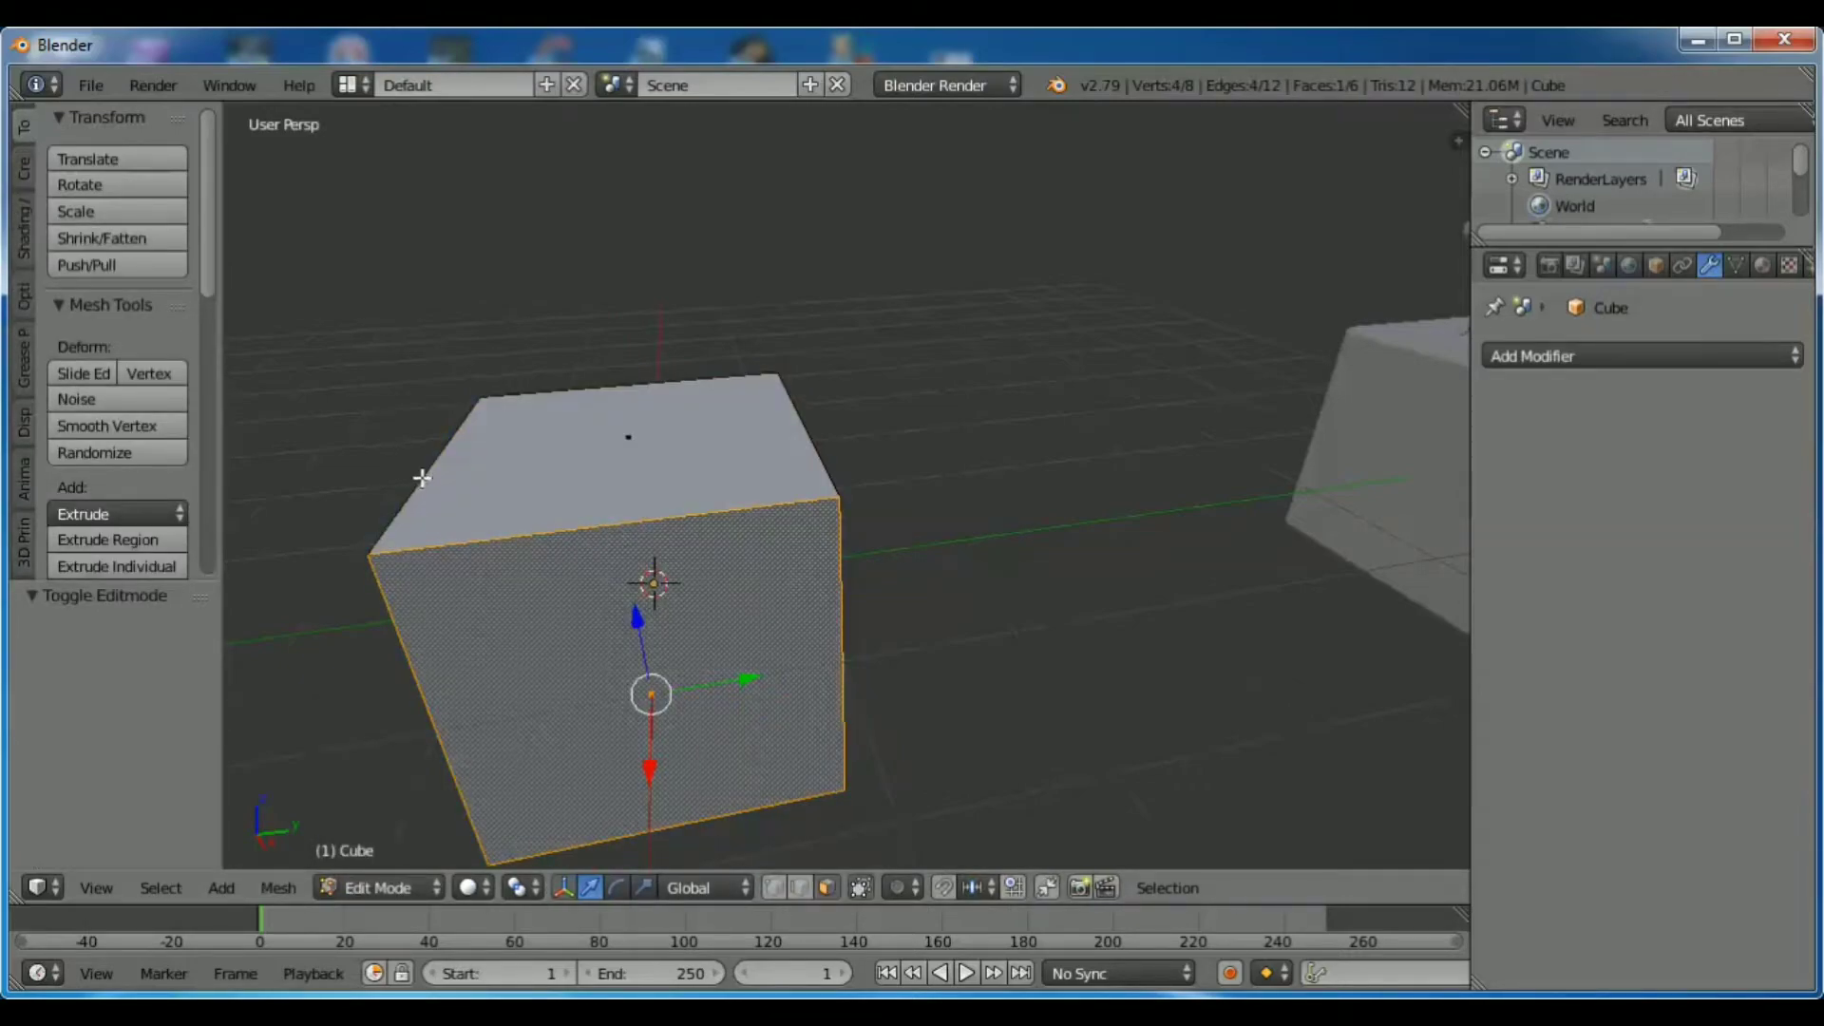
{"action": "mouse_move", "coordinate": [378, 520]}
{"action": "middle_mouse_down"}
{"action": "mouse_move", "coordinate": [692, 659]}
{"action": "mouse_move", "coordinate": [699, 830]}
{"action": "middle_mouse_up"}
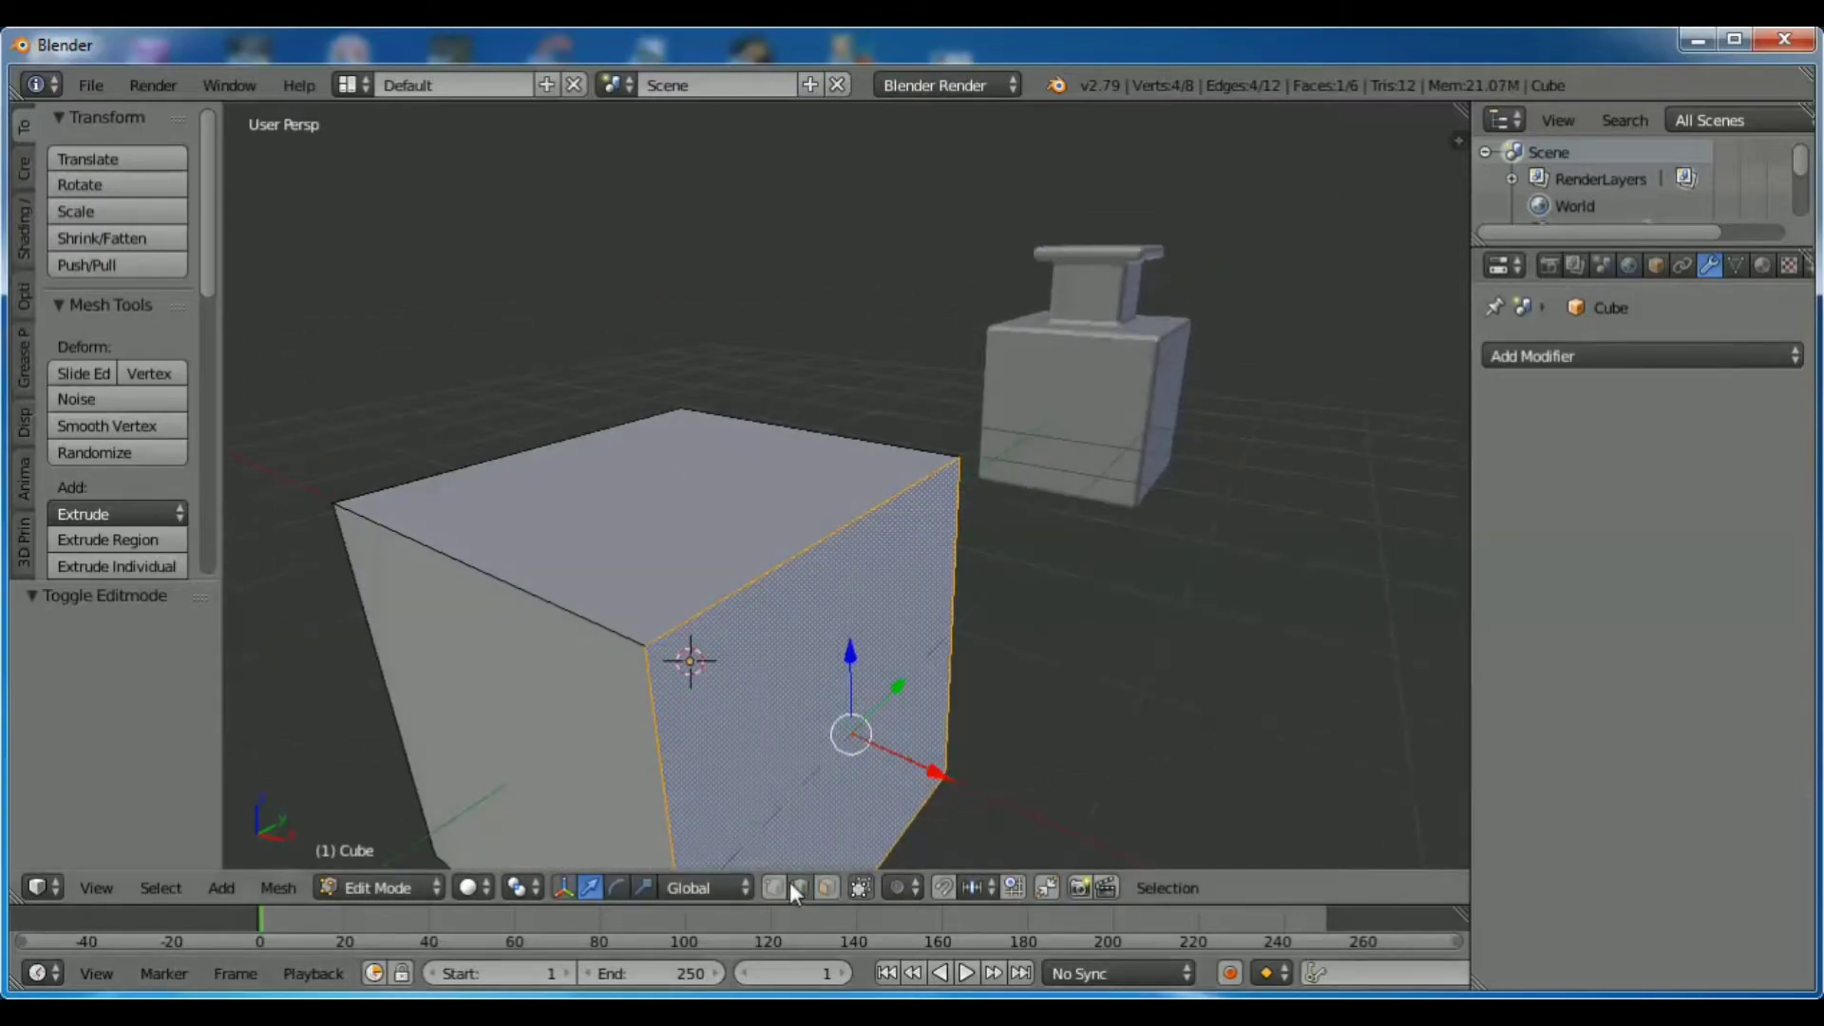
{"action": "right_click", "coordinate": [468, 567]}
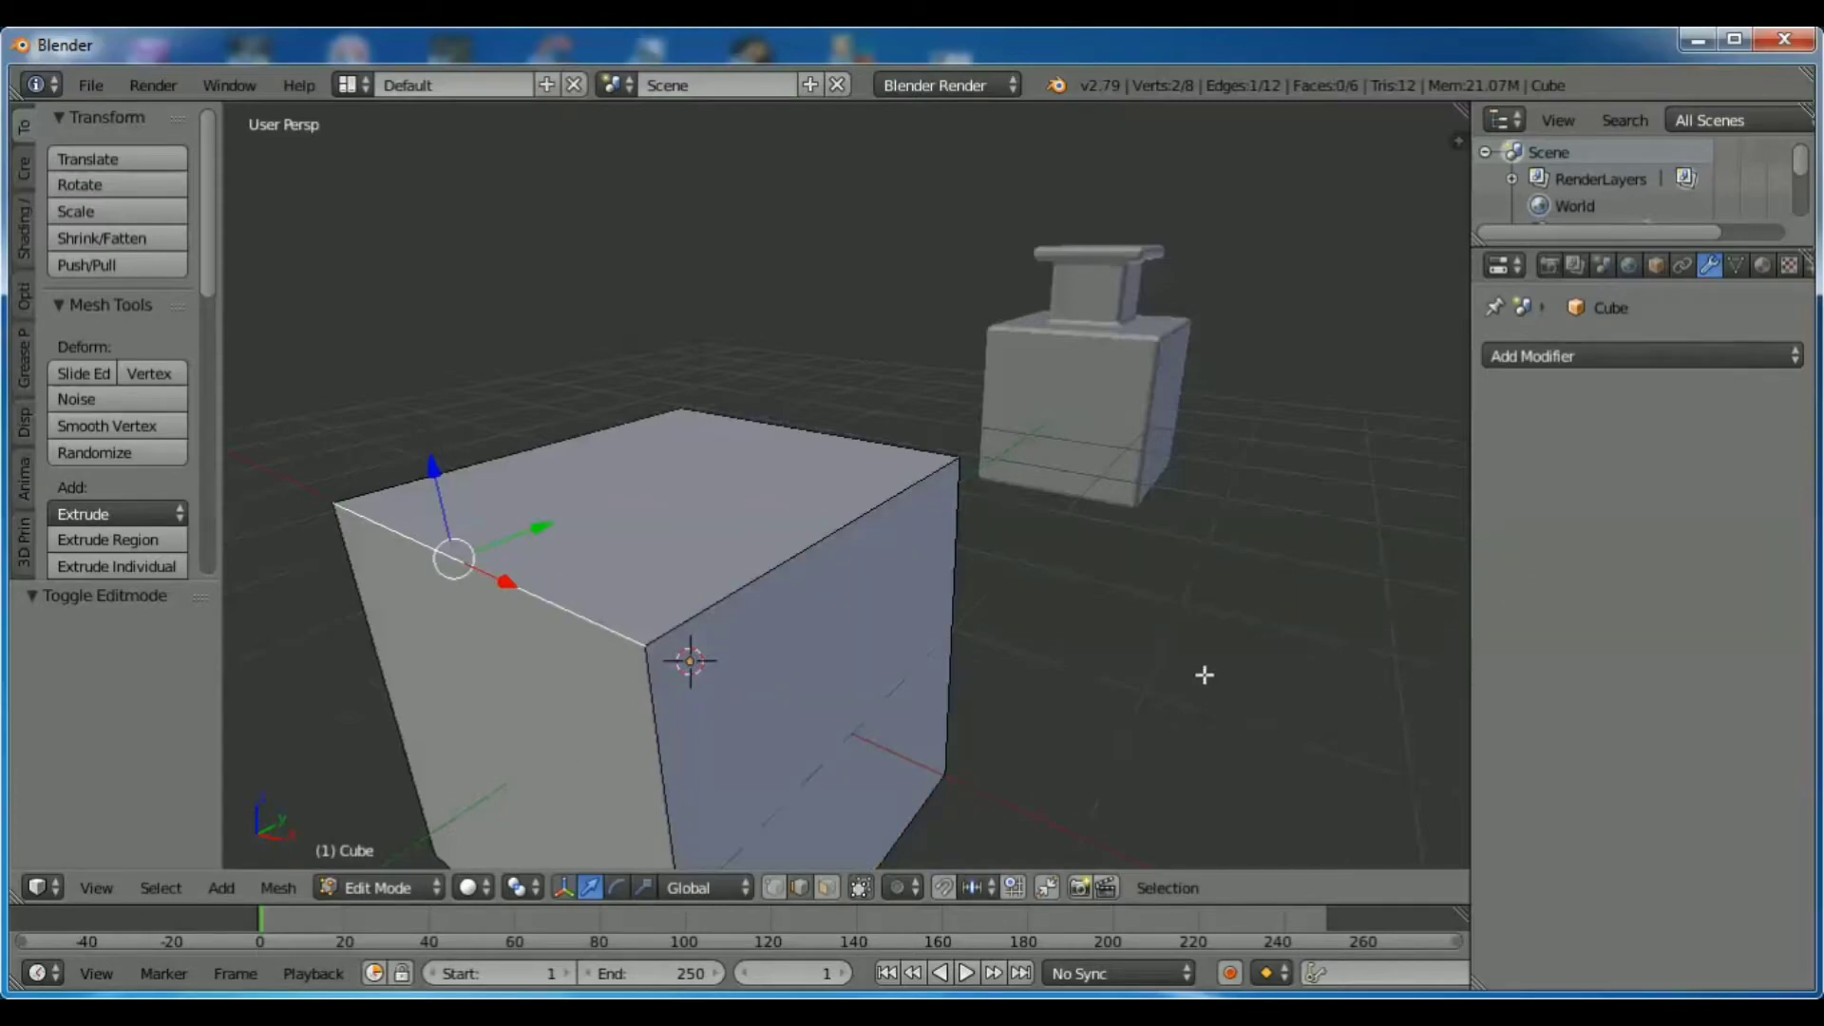
{"action": "middle_click_drag", "start_coordinate": [1205, 672], "coordinate": [1160, 680]}
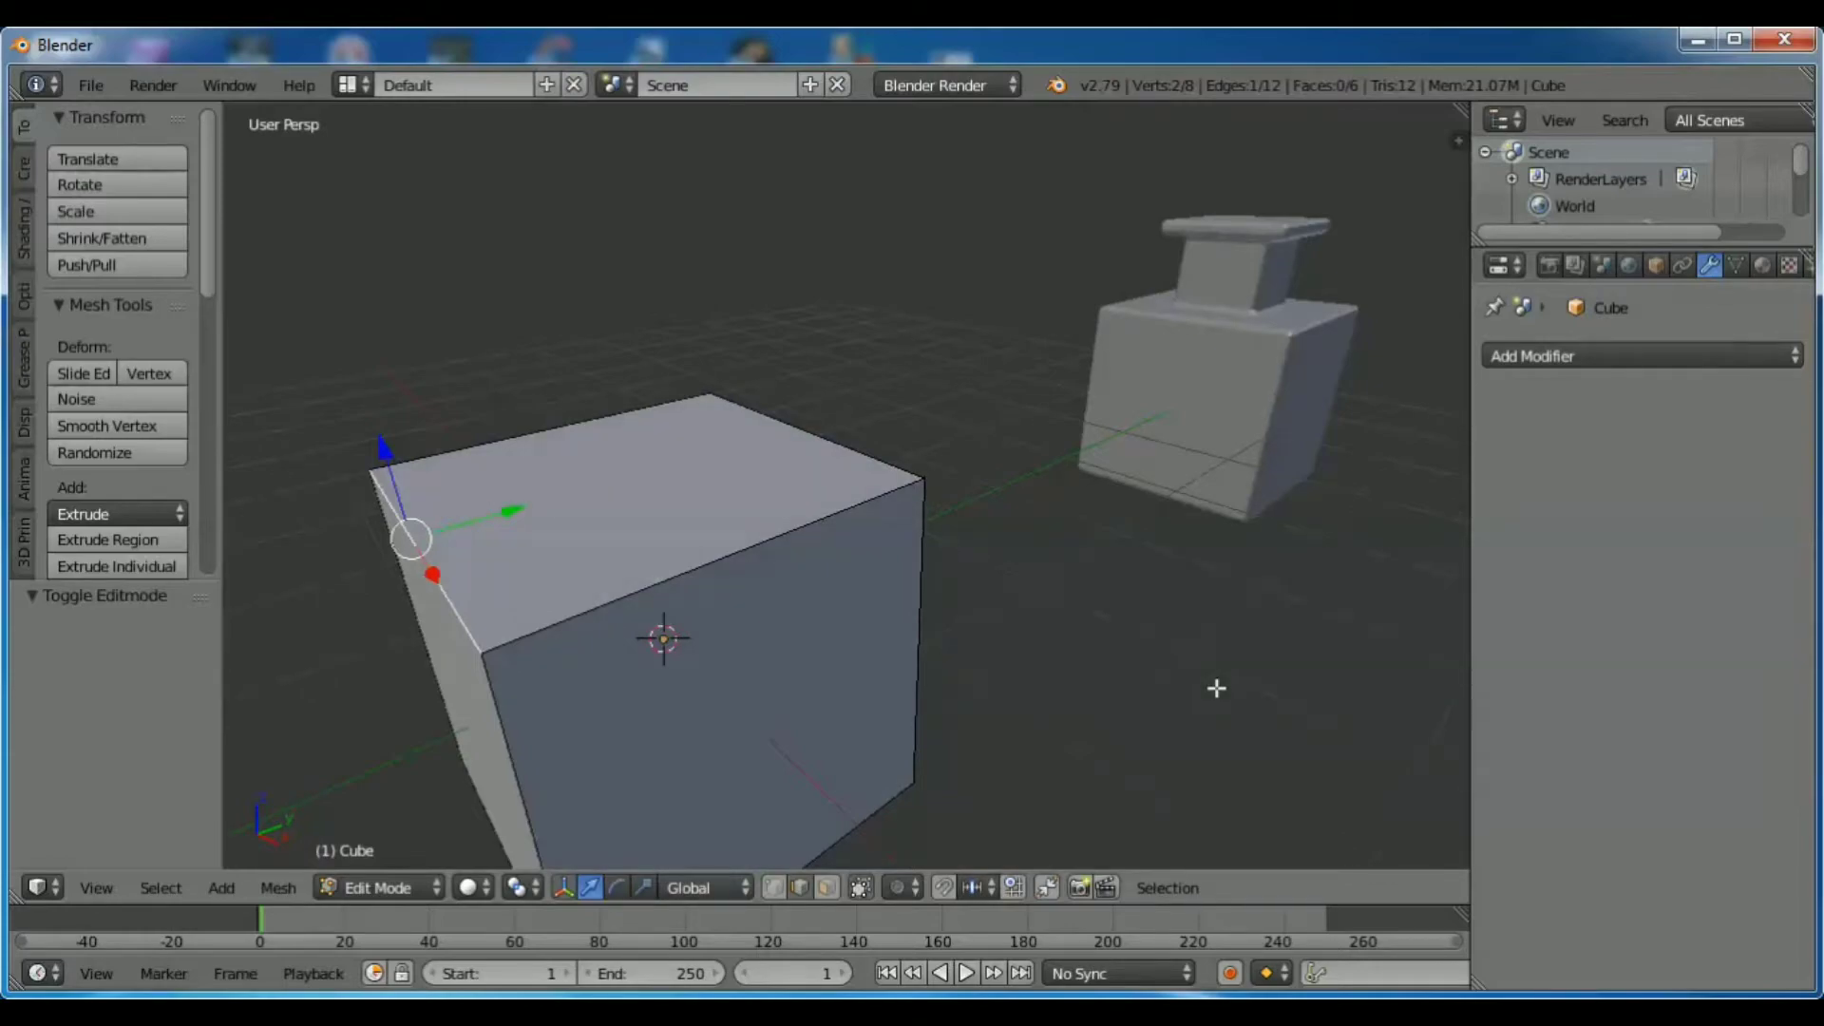
Assign an Edge Bevel Weight of 1.000 to the cube's selected top edge with Ctrl+E.
{"action": "key", "text": "ctrl+e"}
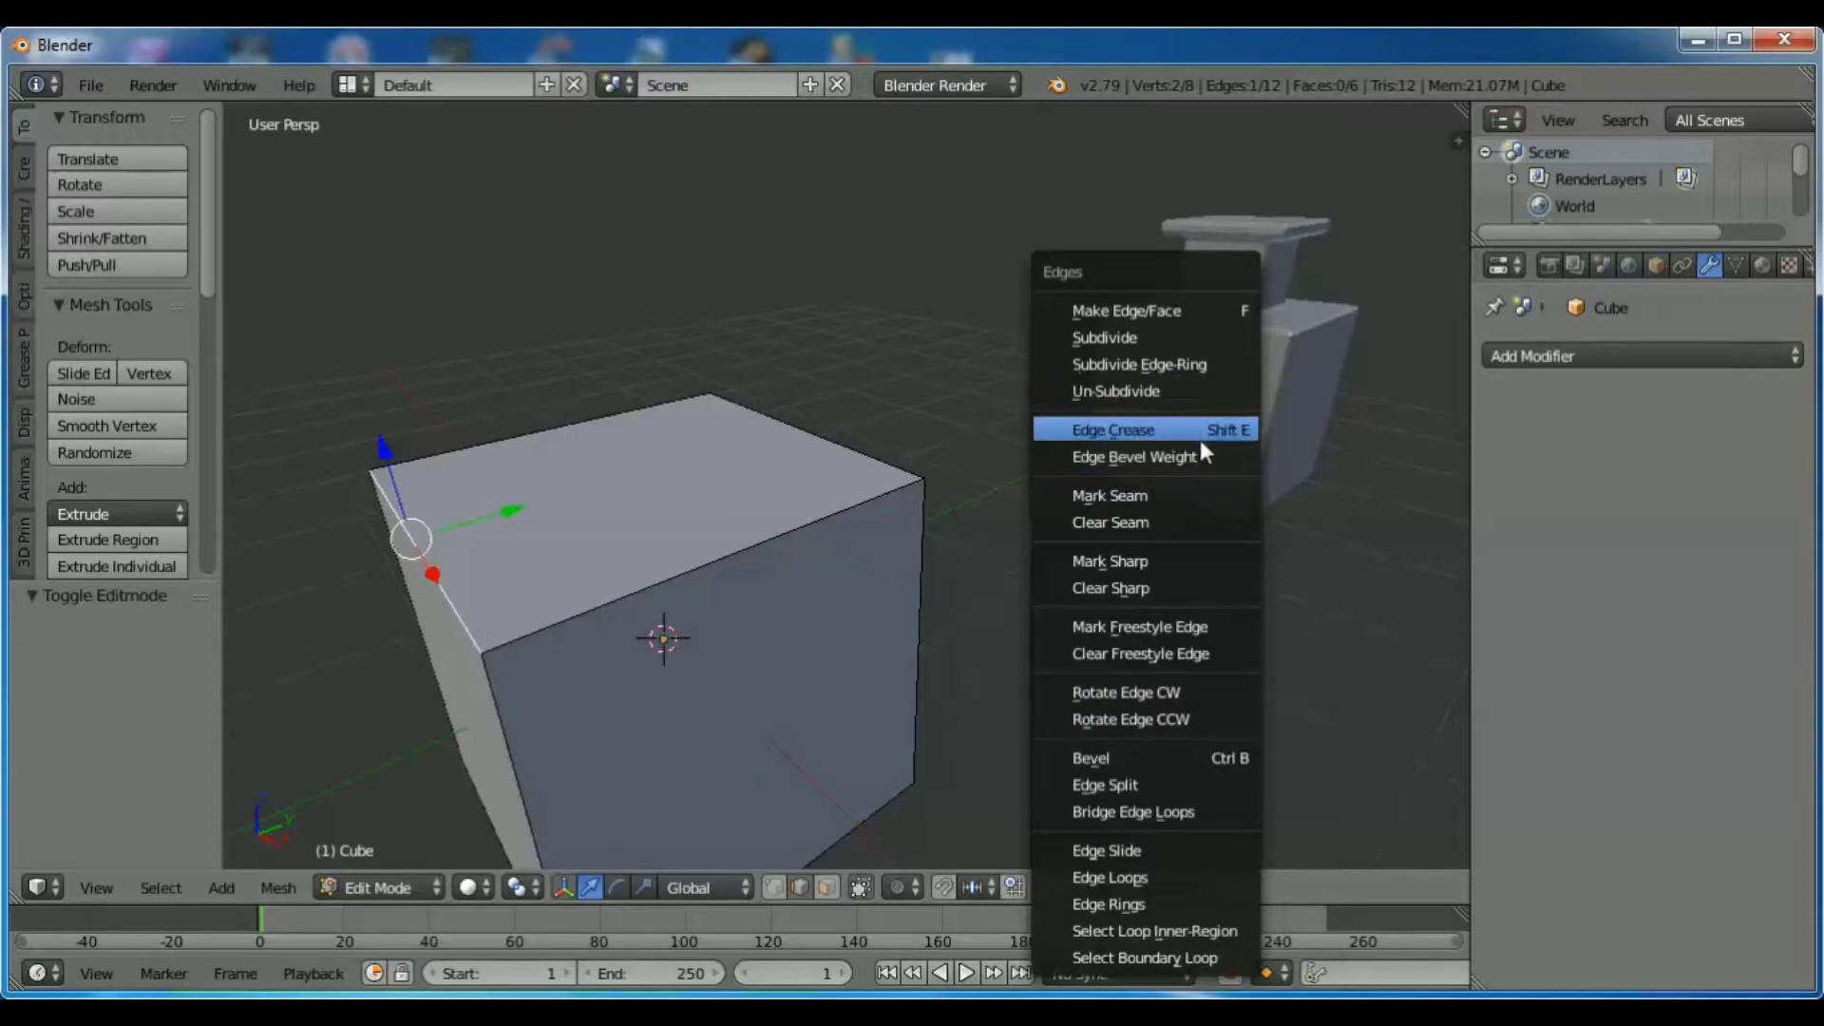
{"action": "left_click", "coordinate": [1121, 456]}
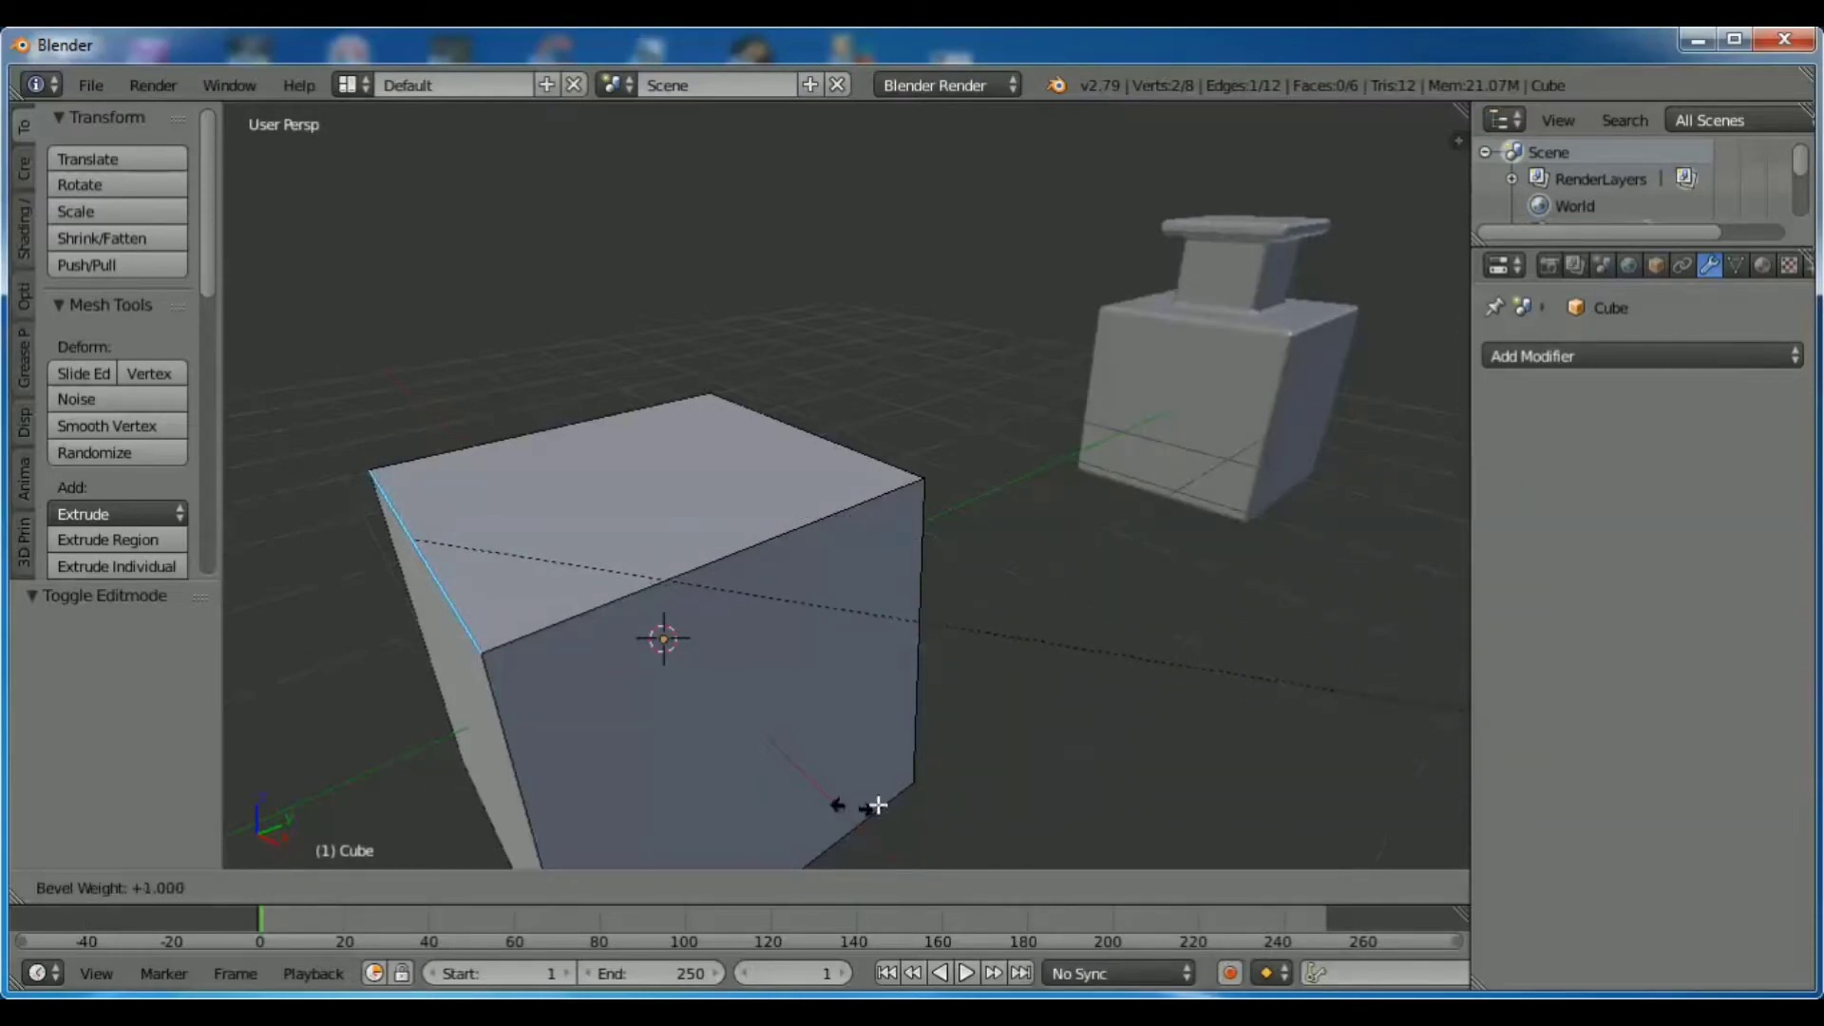
{"action": "left_click", "coordinate": [1336, 788]}
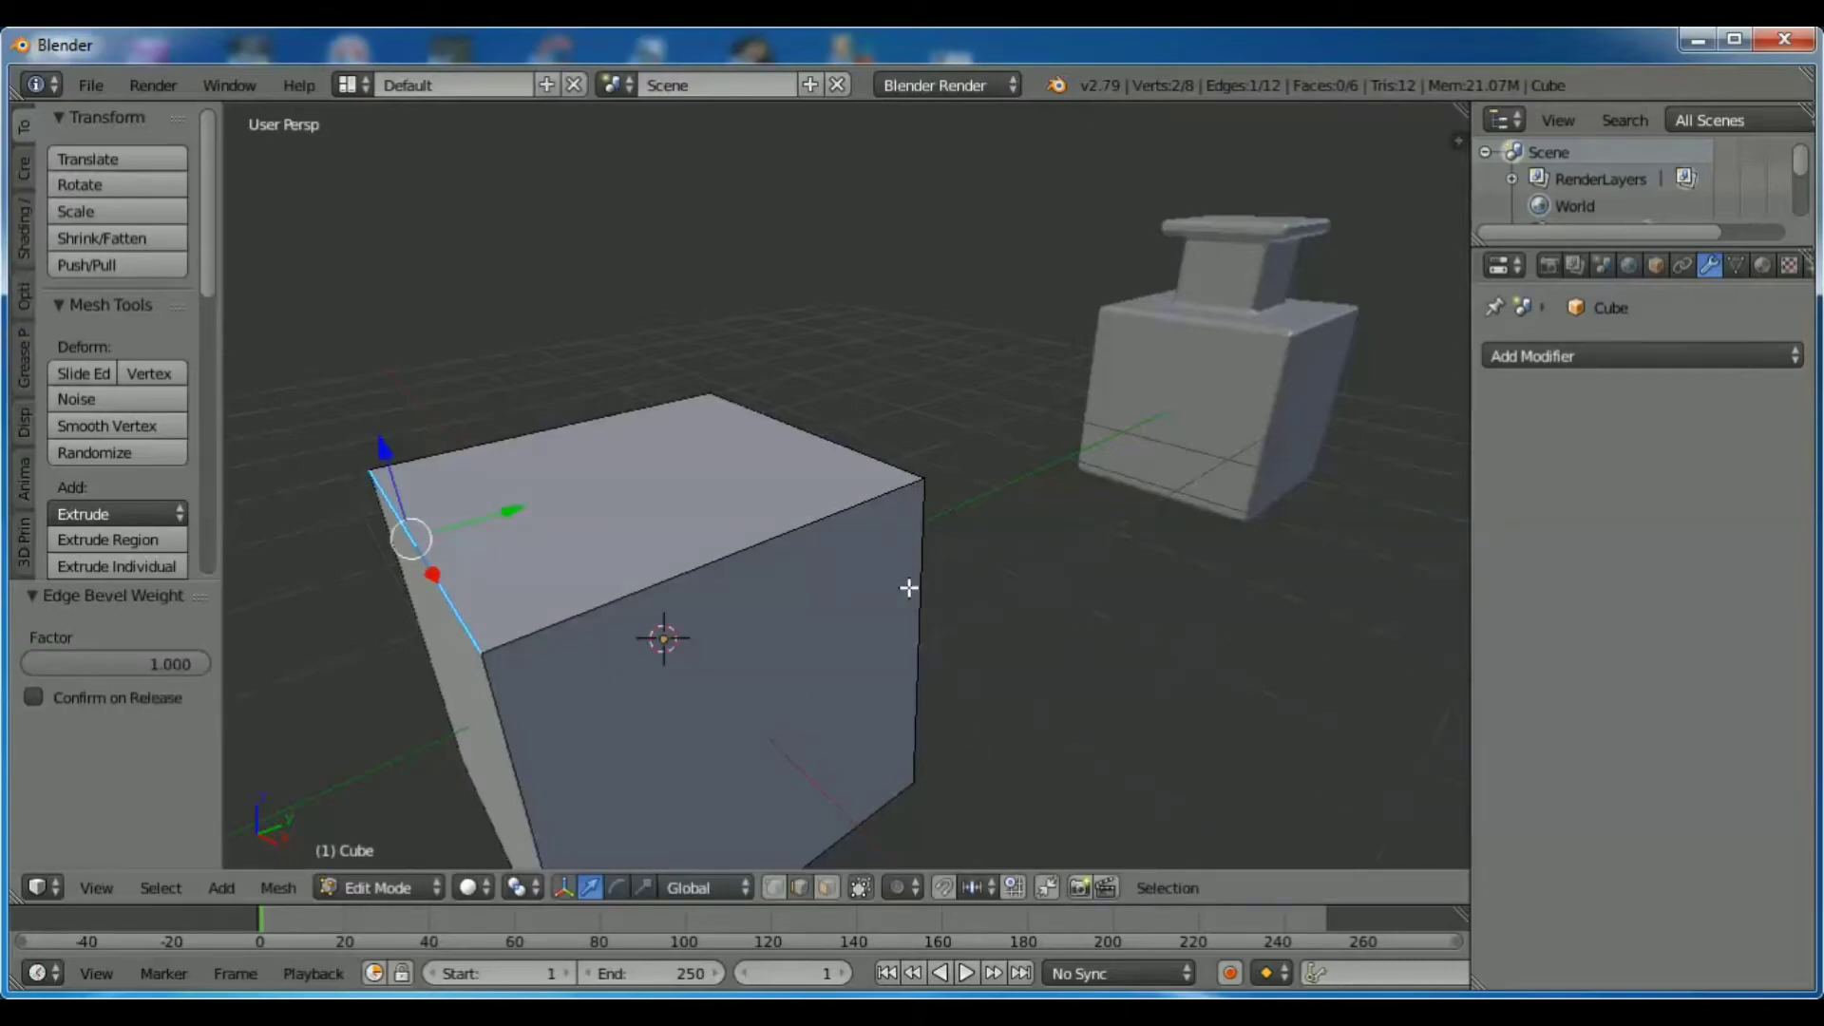
{"action": "mouse_move", "coordinate": [1014, 672]}
{"action": "middle_mouse_down"}
{"action": "mouse_move", "coordinate": [1172, 590]}
{"action": "mouse_move", "coordinate": [1241, 594]}
{"action": "middle_mouse_up"}
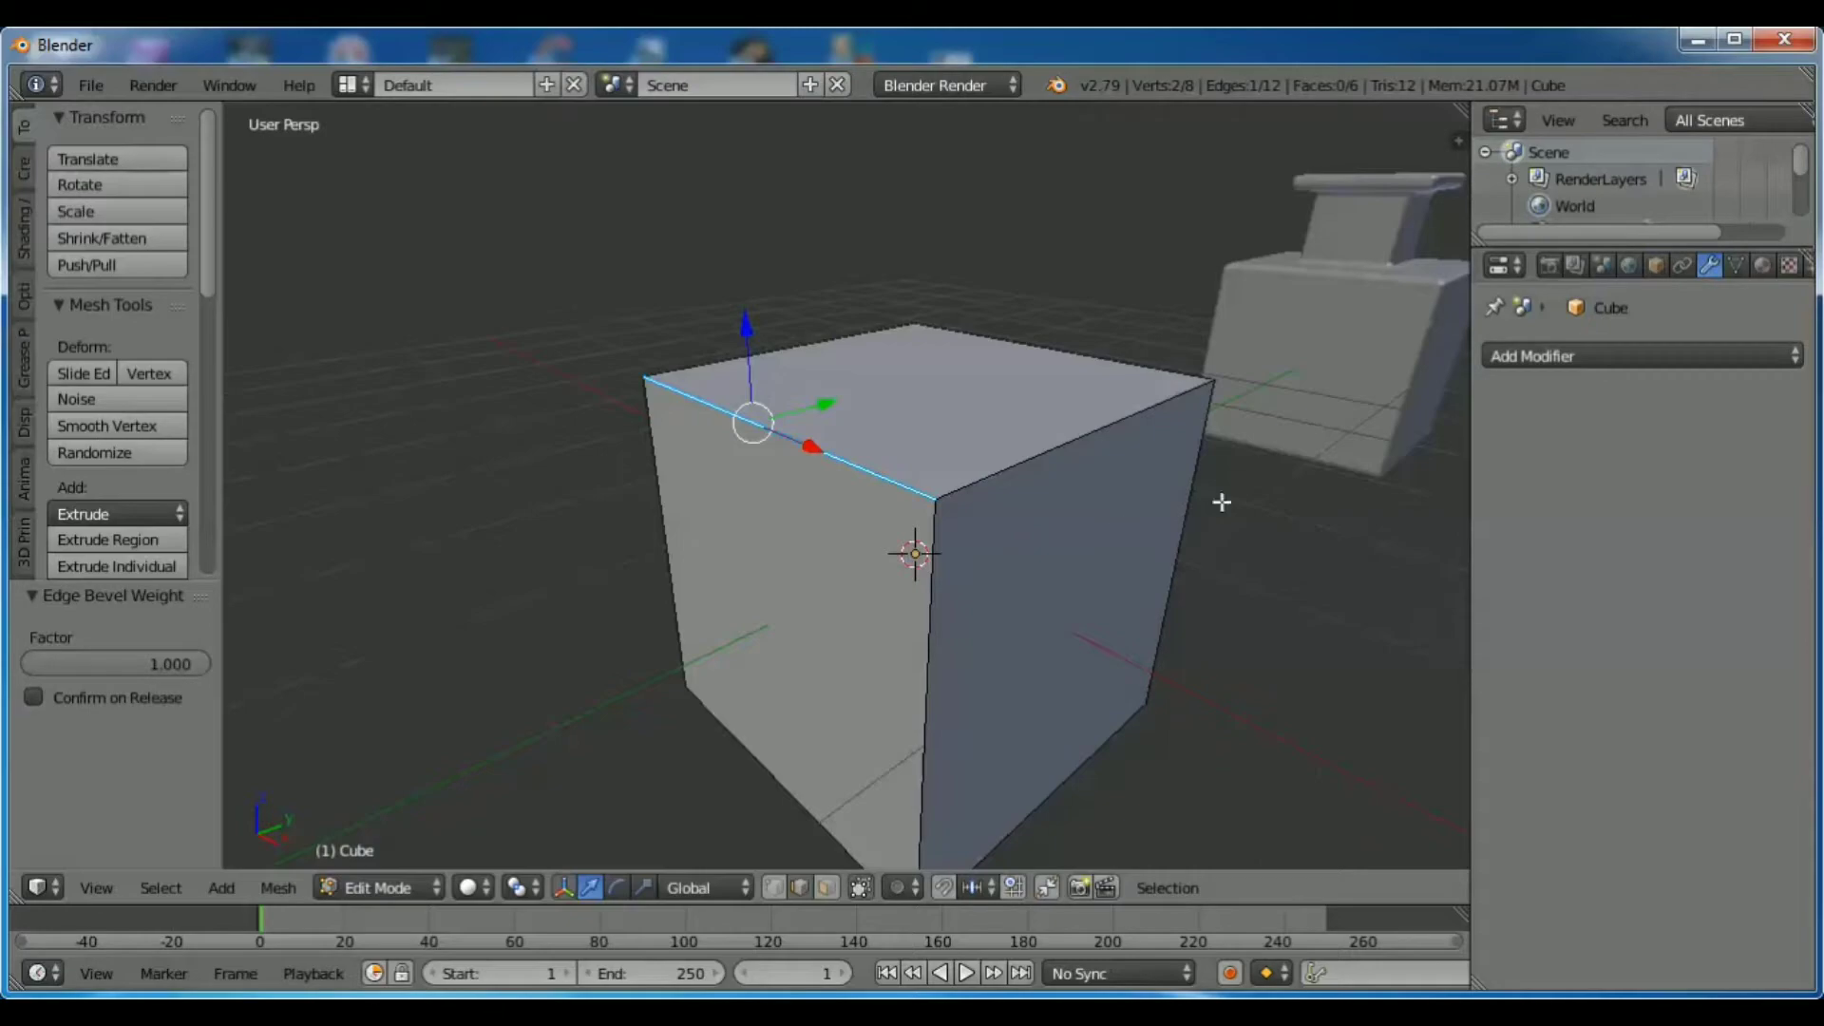
Add a Bevel modifier to the cube and set its Limit Method to Weight.
{"action": "left_click", "coordinate": [1605, 353]}
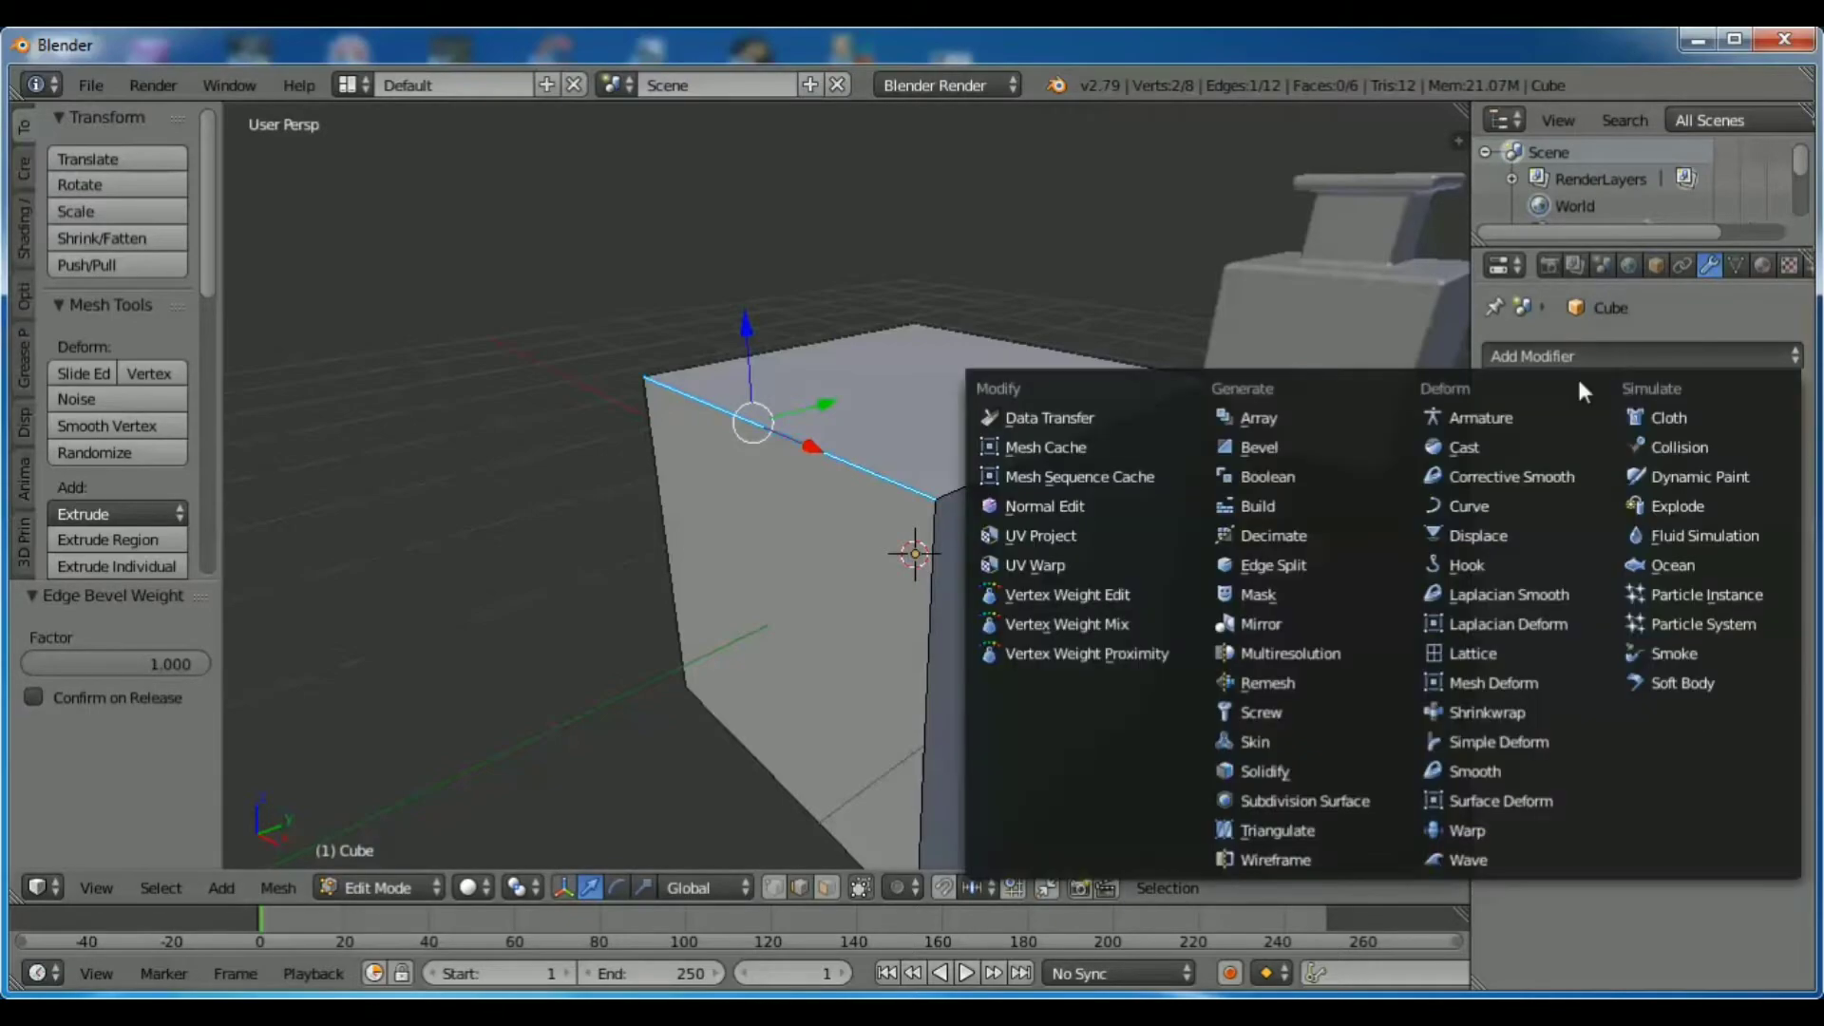
{"action": "left_click", "coordinate": [1275, 446]}
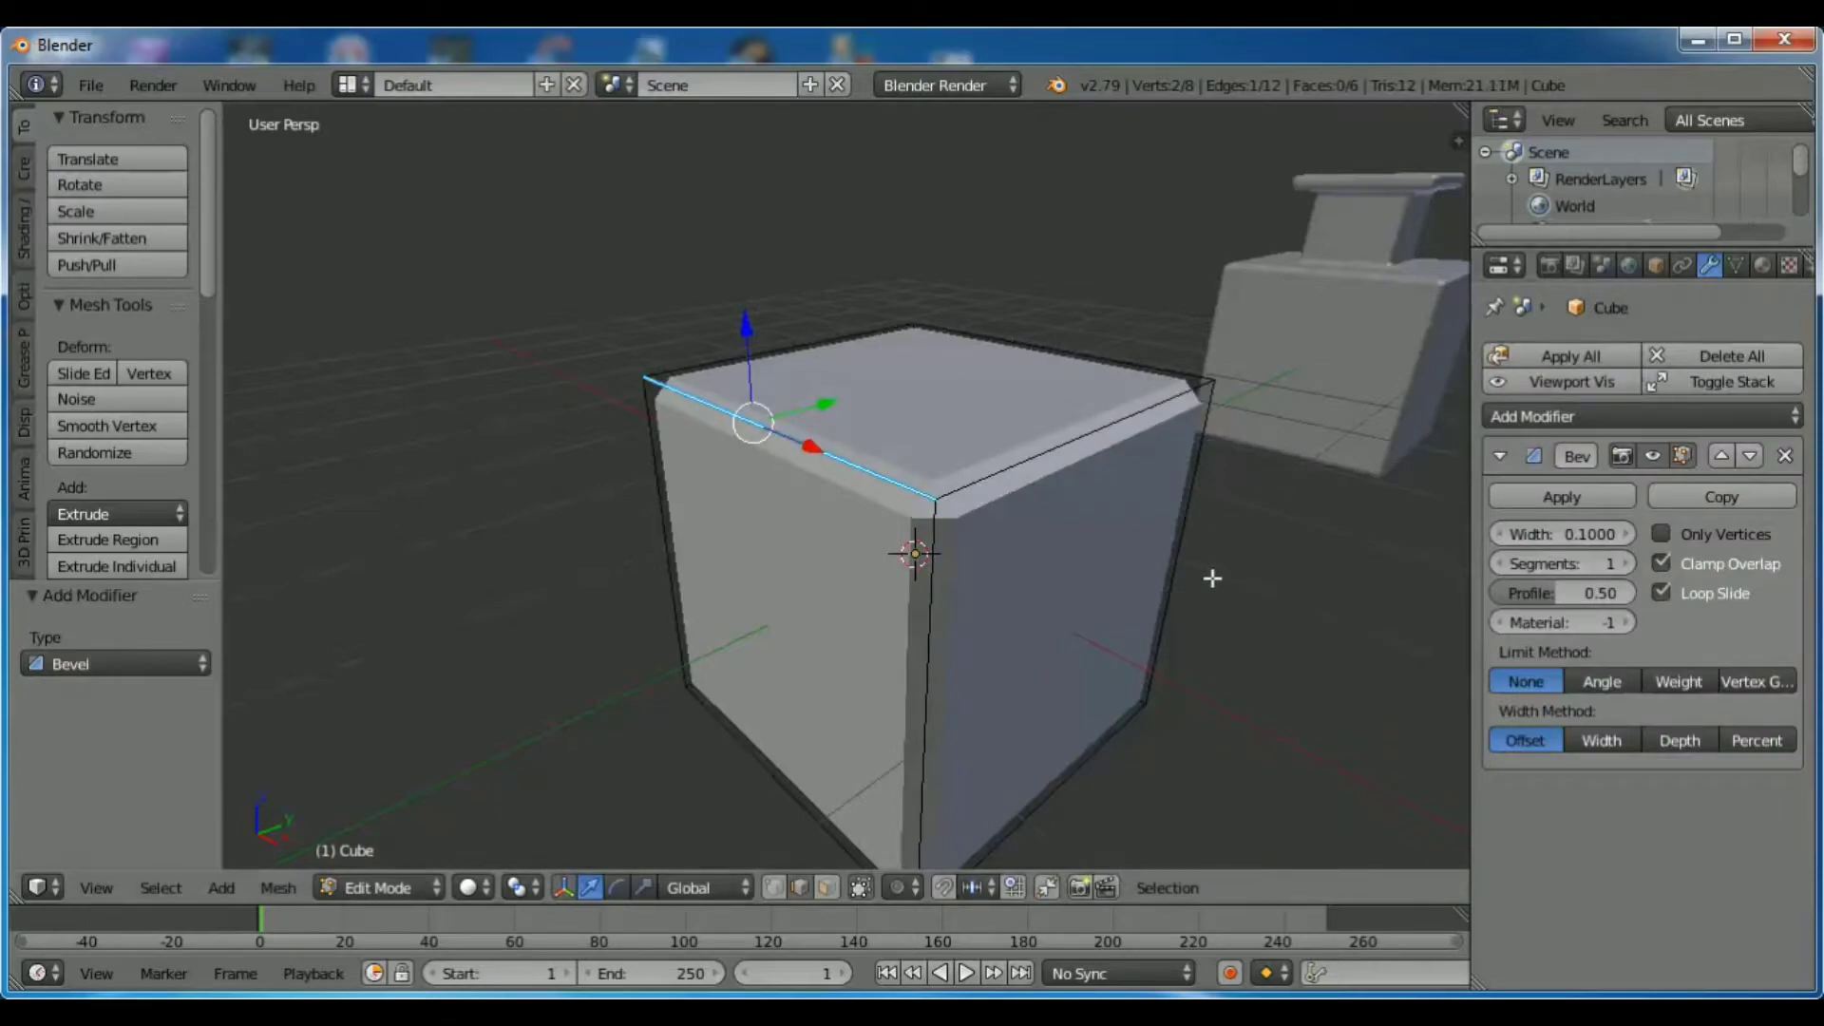
{"action": "mouse_move", "coordinate": [1212, 578]}
{"action": "middle_mouse_down"}
{"action": "mouse_move", "coordinate": [1175, 594]}
{"action": "mouse_move", "coordinate": [1116, 571]}
{"action": "middle_mouse_up"}
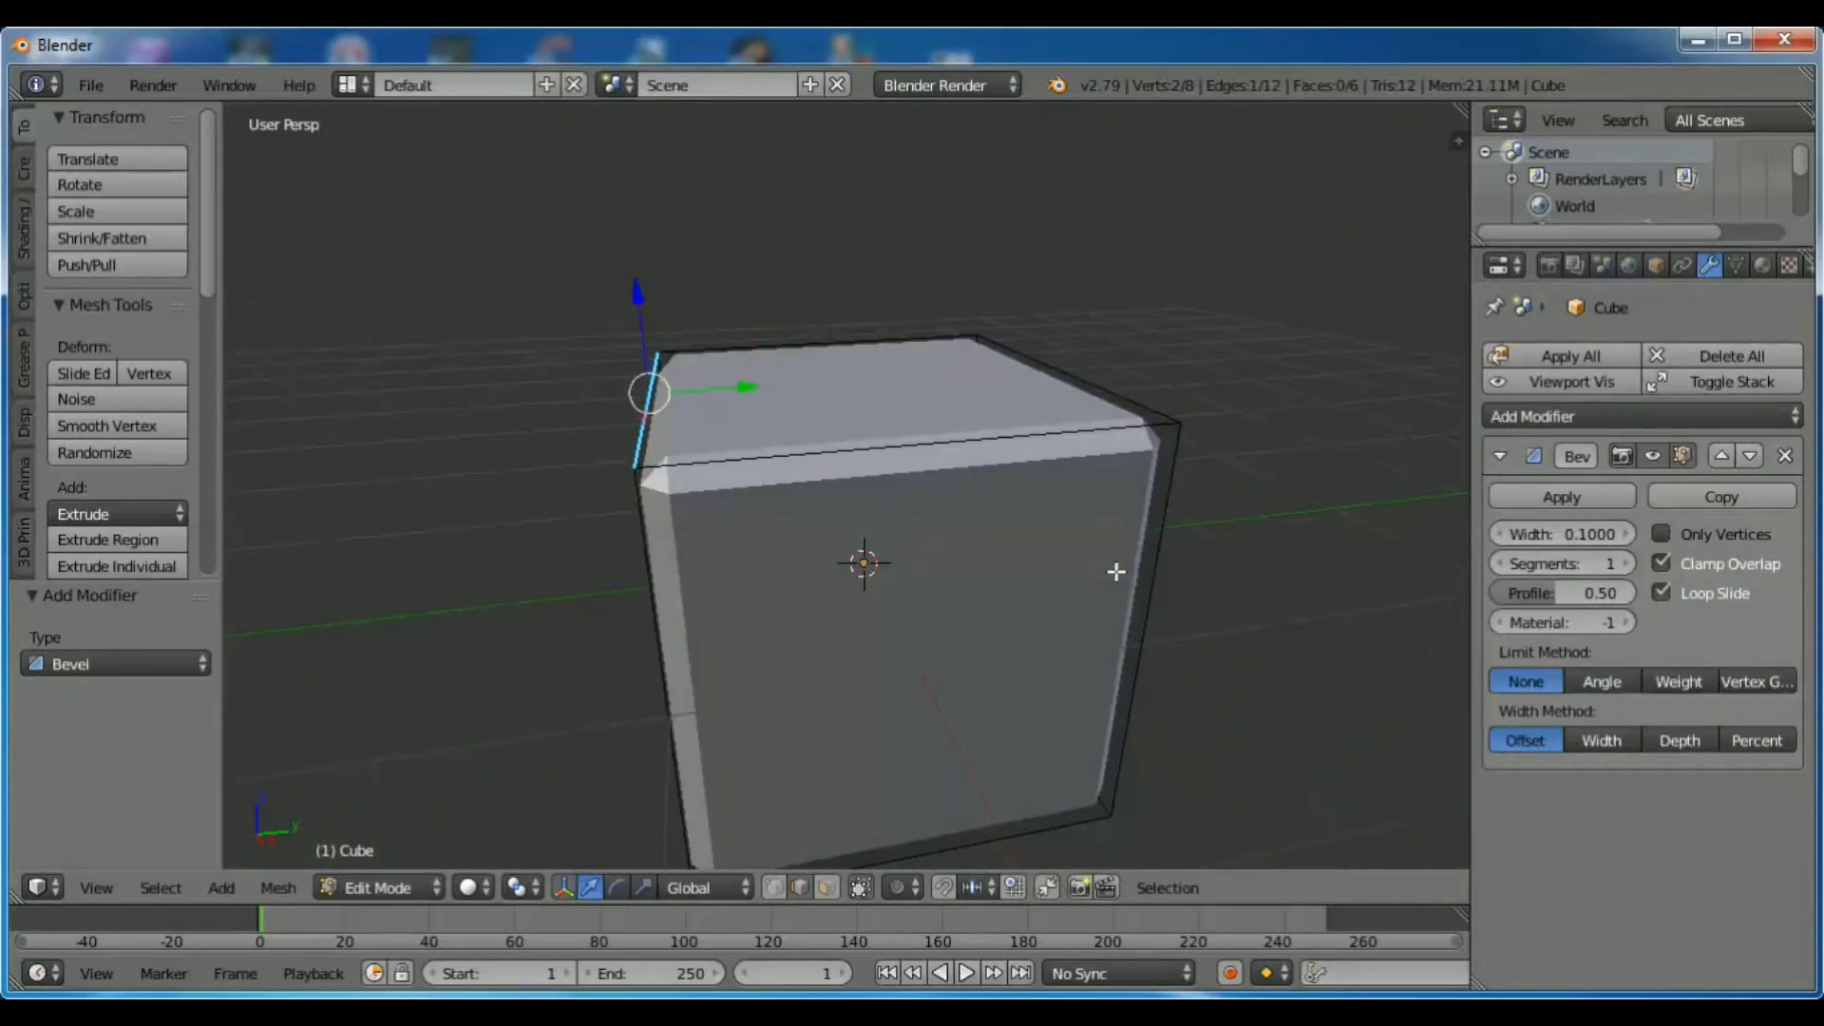
{"action": "left_click", "coordinate": [1685, 681]}
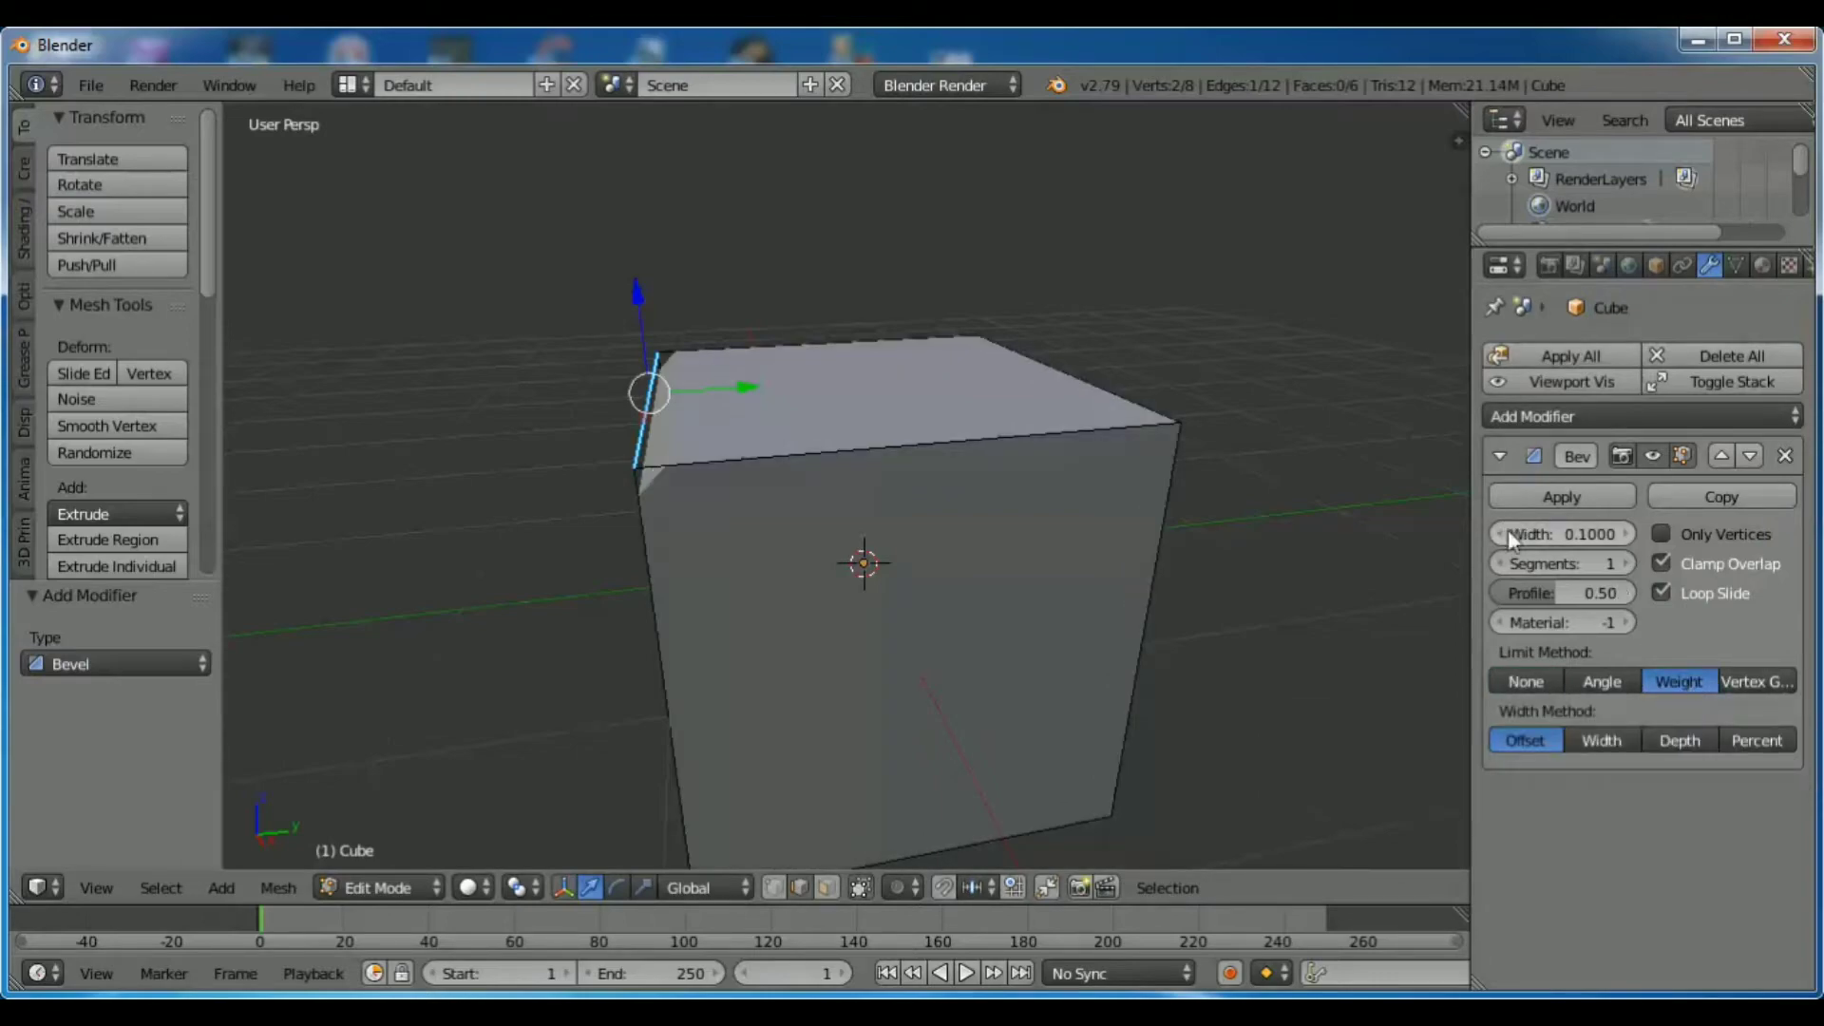
Set the bevel width to 0.6480 and the segments to 48.
{"action": "mouse_move", "coordinate": [1508, 528]}
{"action": "left_mouse_down"}
{"action": "mouse_move", "coordinate": [1793, 534]}
{"action": "mouse_move", "coordinate": [1710, 534]}
{"action": "left_mouse_up"}
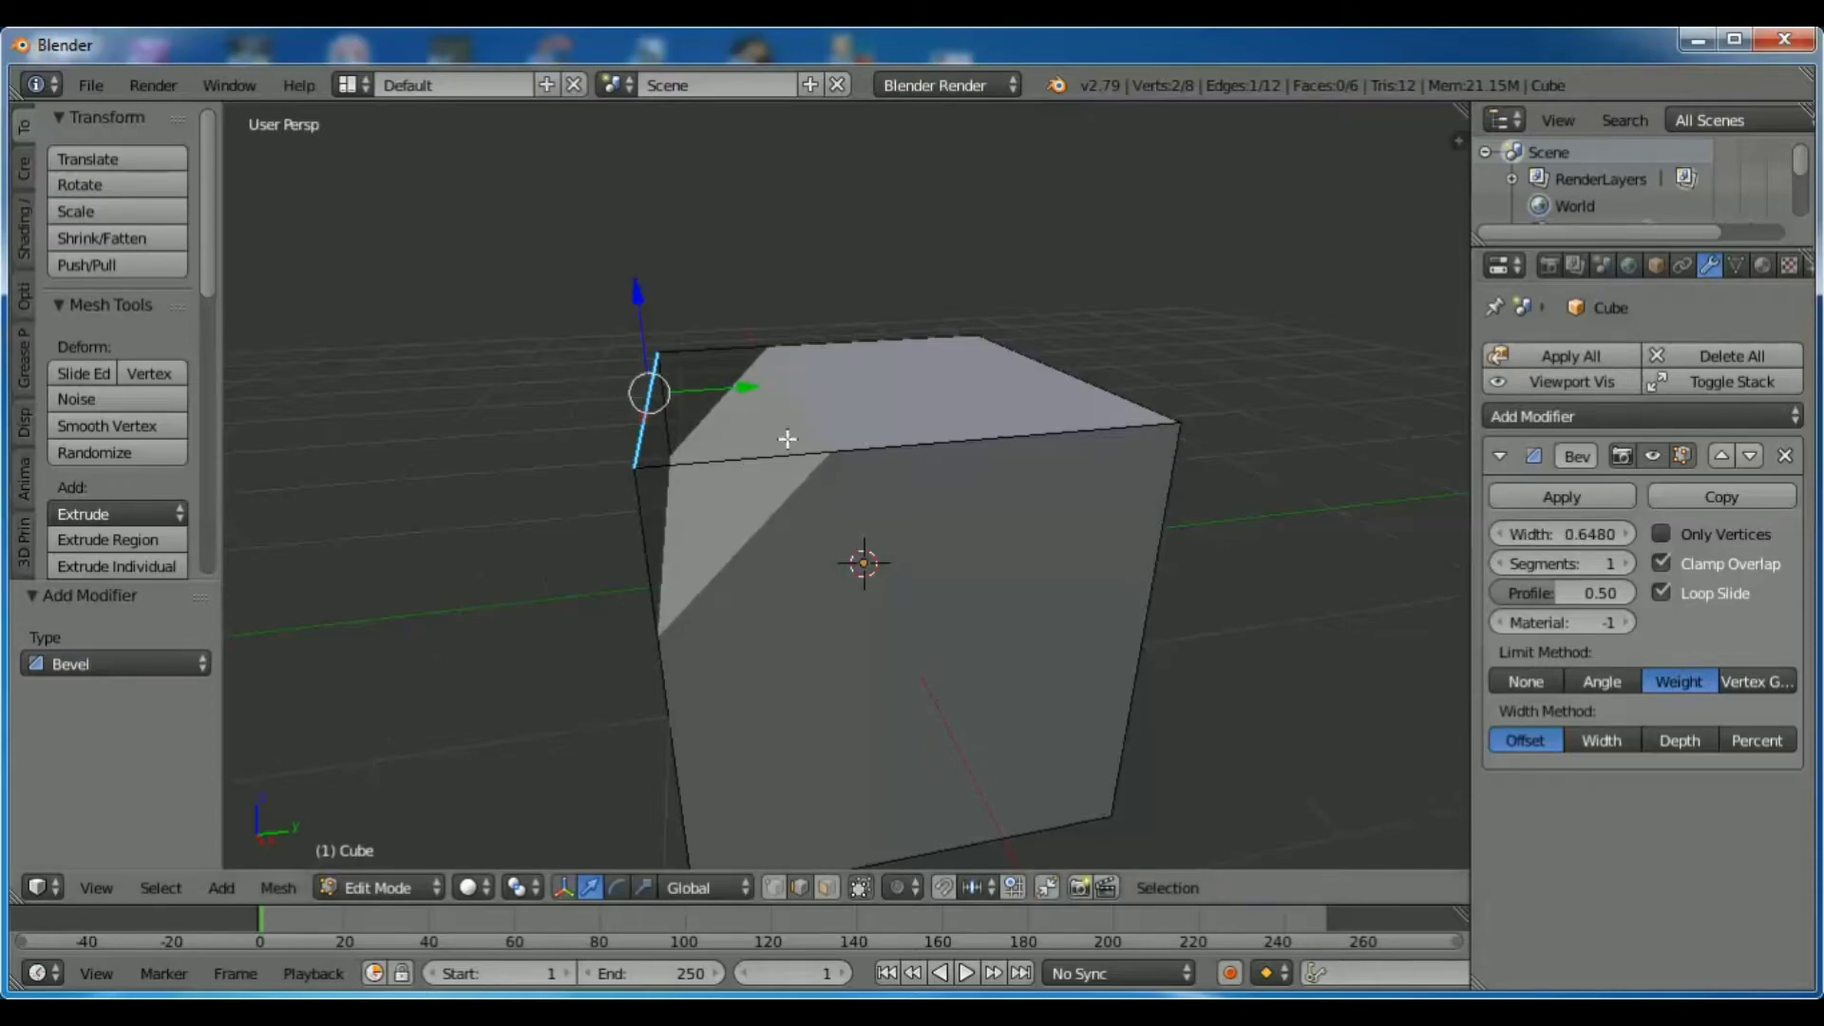
{"action": "mouse_move", "coordinate": [561, 631]}
{"action": "middle_mouse_down"}
{"action": "mouse_move", "coordinate": [574, 593]}
{"action": "mouse_move", "coordinate": [551, 590]}
{"action": "middle_mouse_up"}
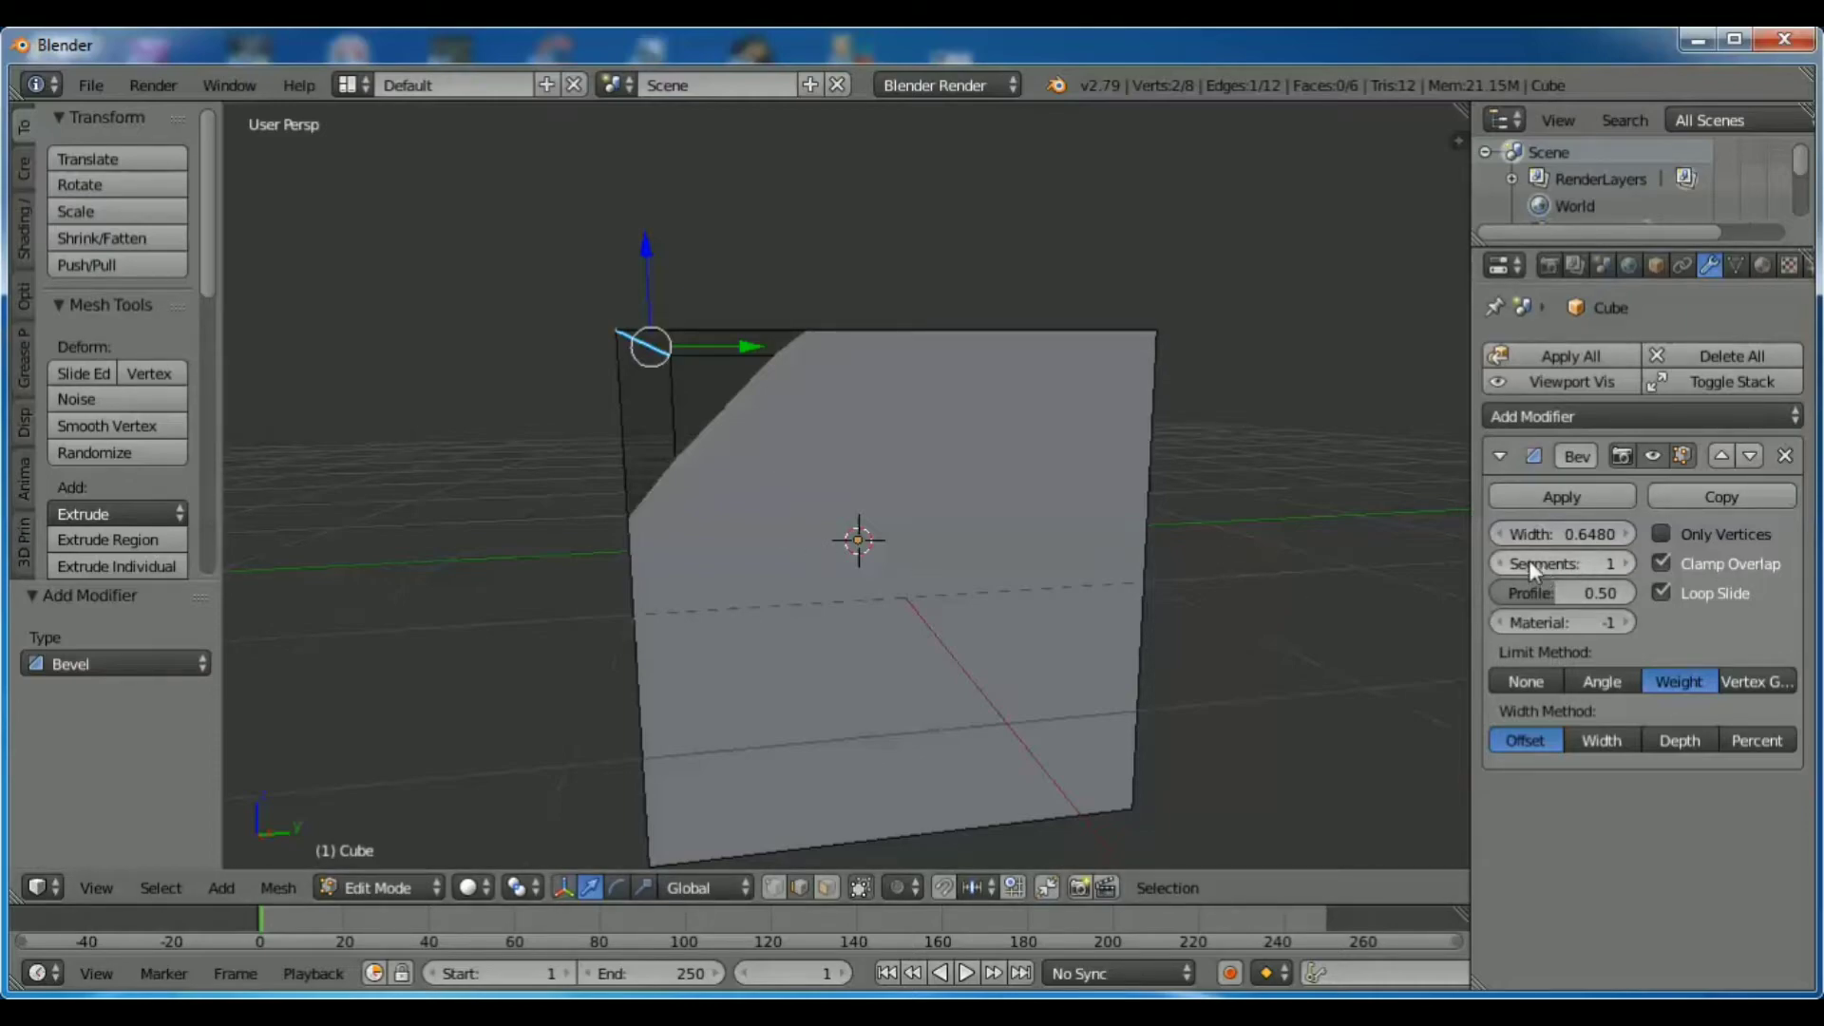
{"action": "left_click_drag", "start_coordinate": [1529, 560], "coordinate": [1614, 560]}
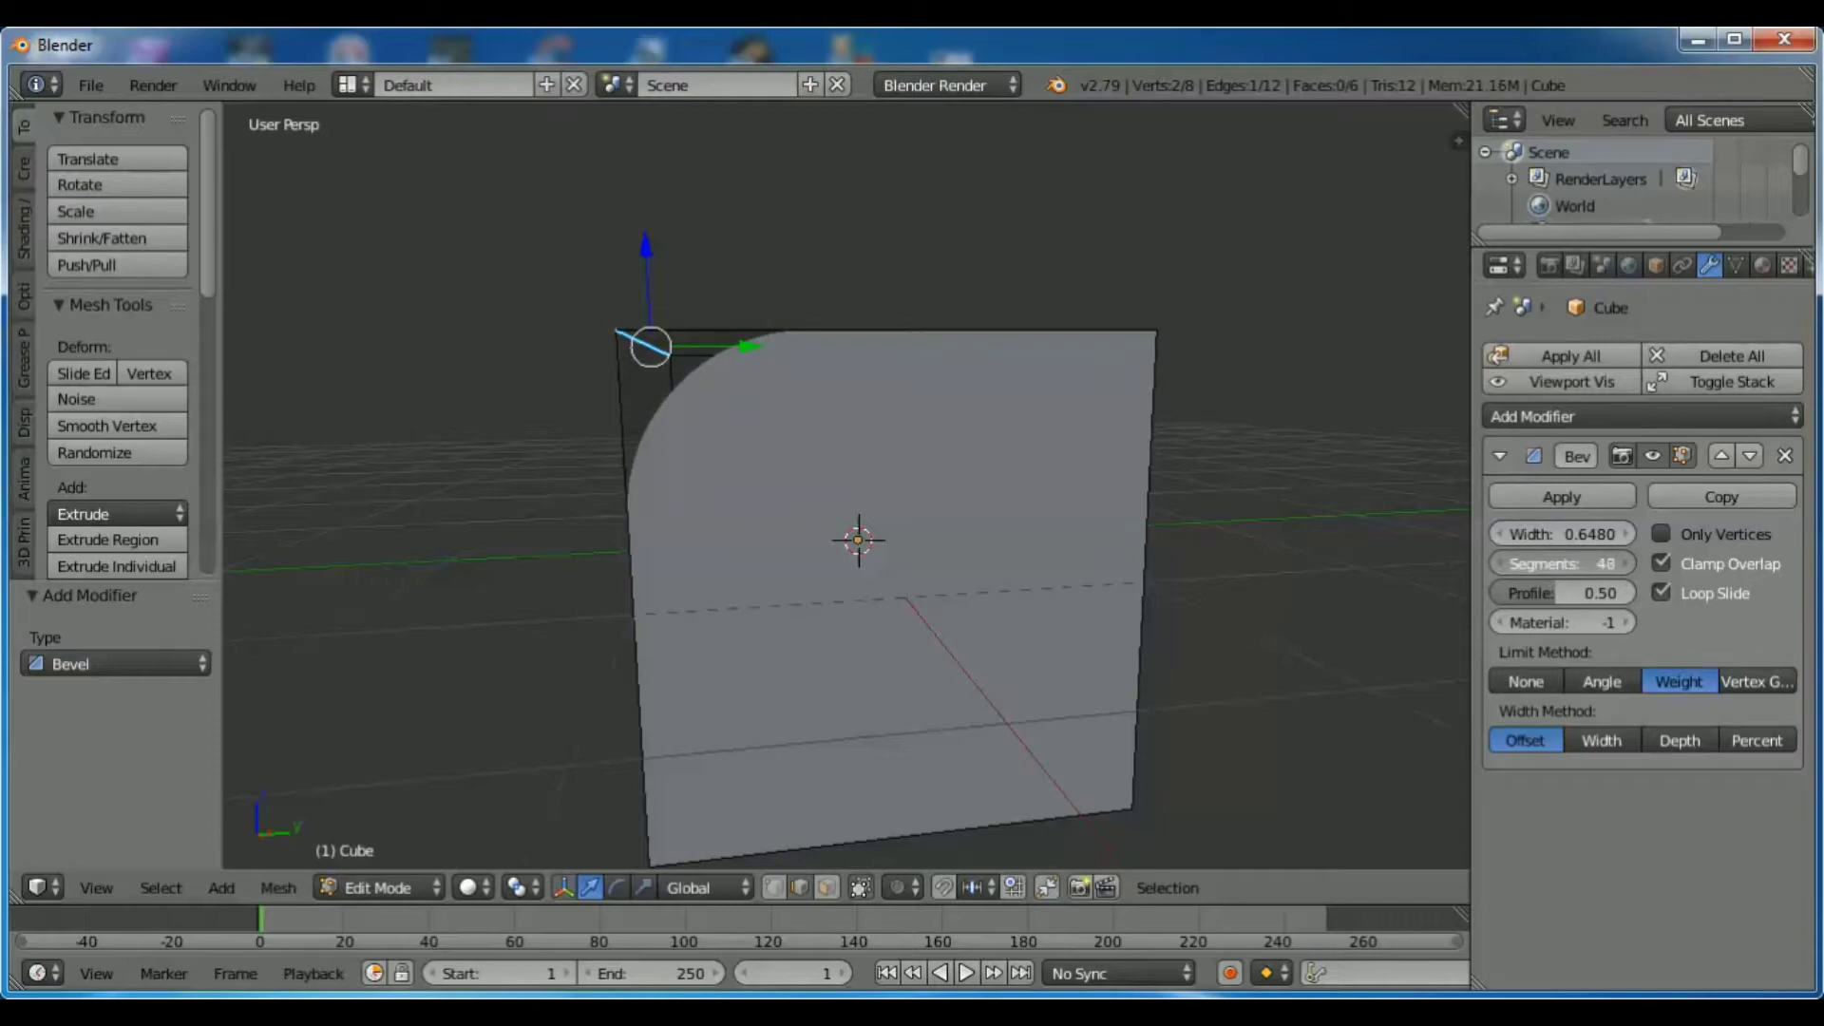
{"action": "left_click_drag", "start_coordinate": [1563, 563], "coordinate": [1615, 564]}
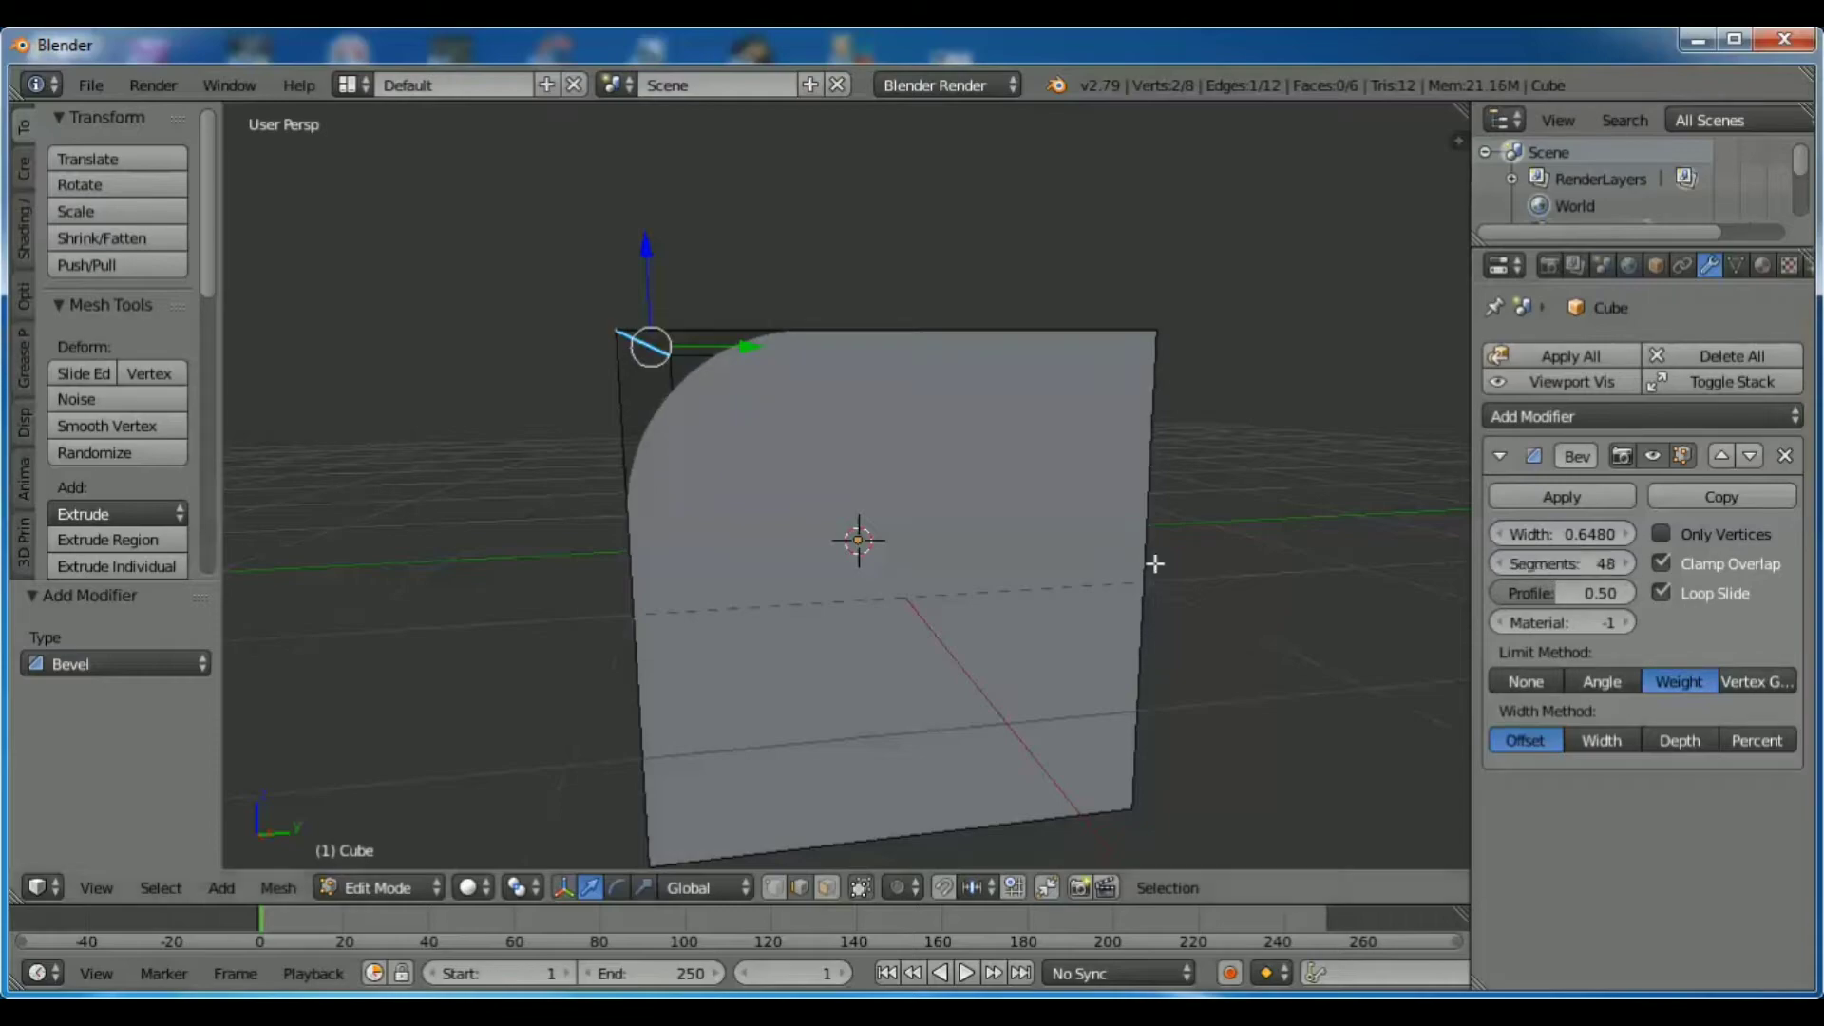
Display the cube in wireframe shading and return to Object Mode.
{"action": "left_click", "coordinate": [486, 887]}
{"action": "left_click", "coordinate": [475, 885]}
{"action": "left_click", "coordinate": [514, 825]}
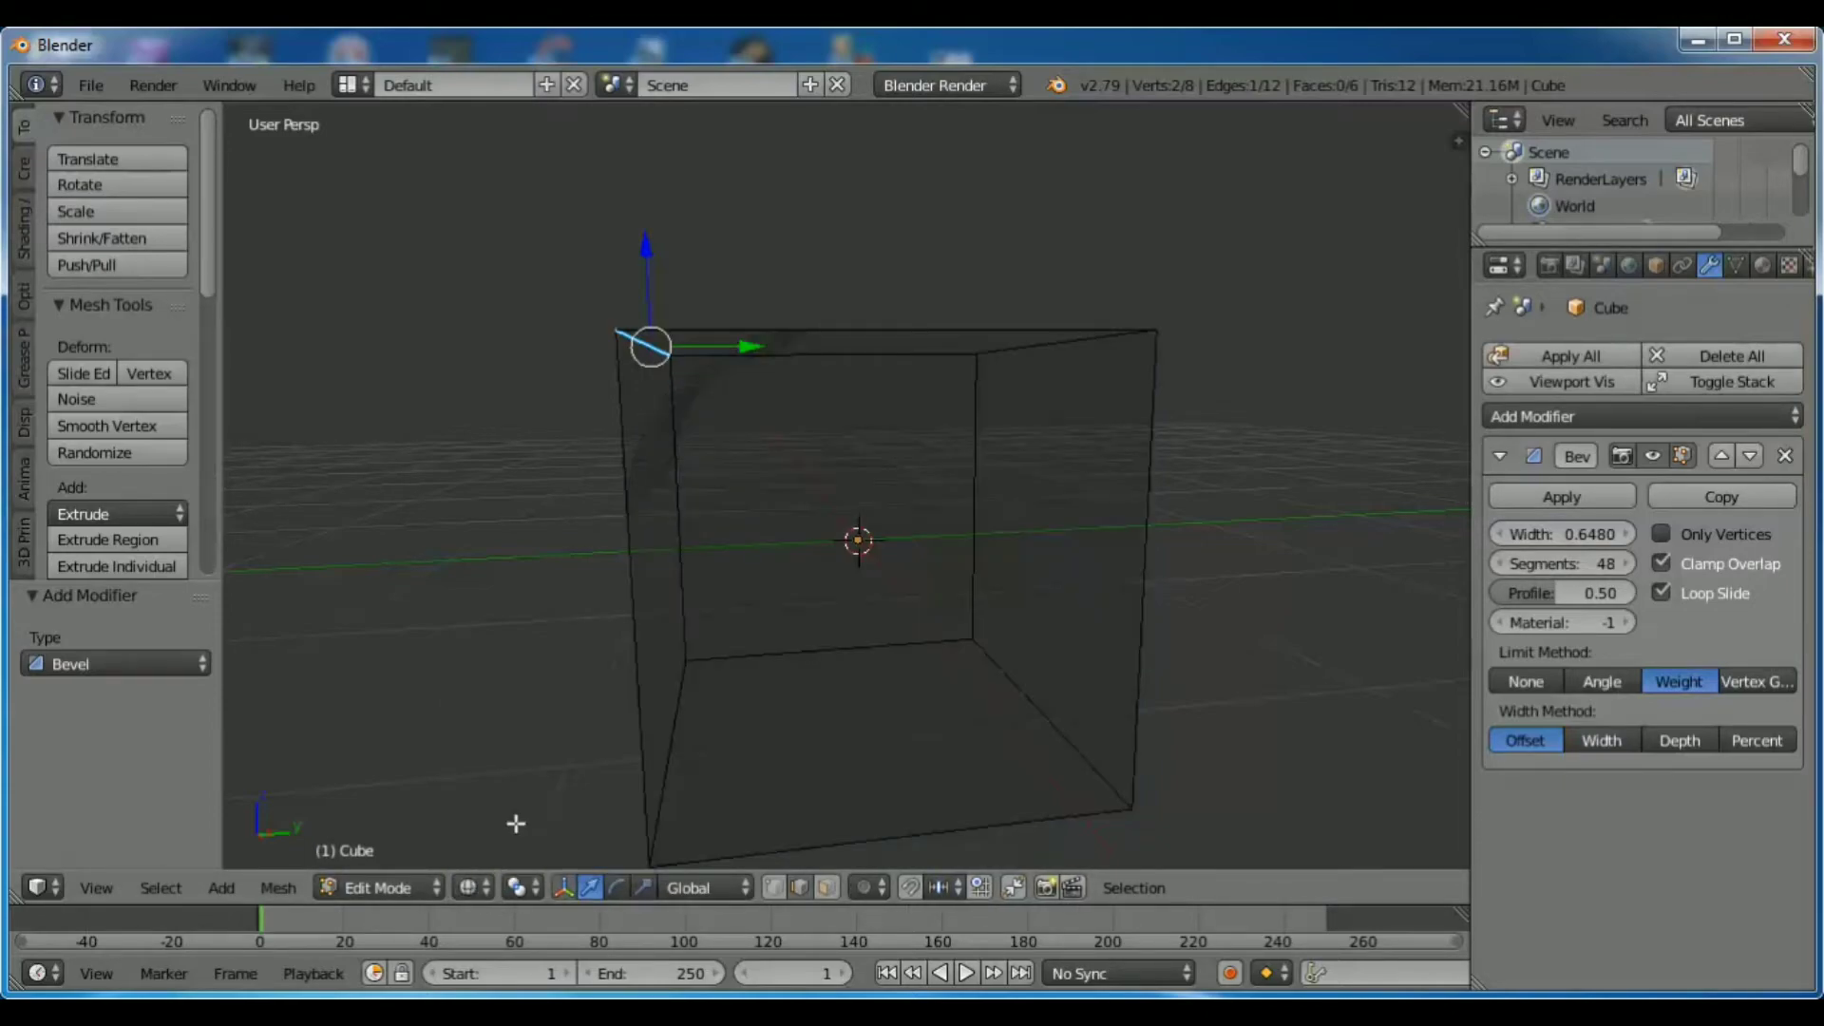
{"action": "middle_click_drag", "start_coordinate": [472, 582], "coordinate": [521, 610]}
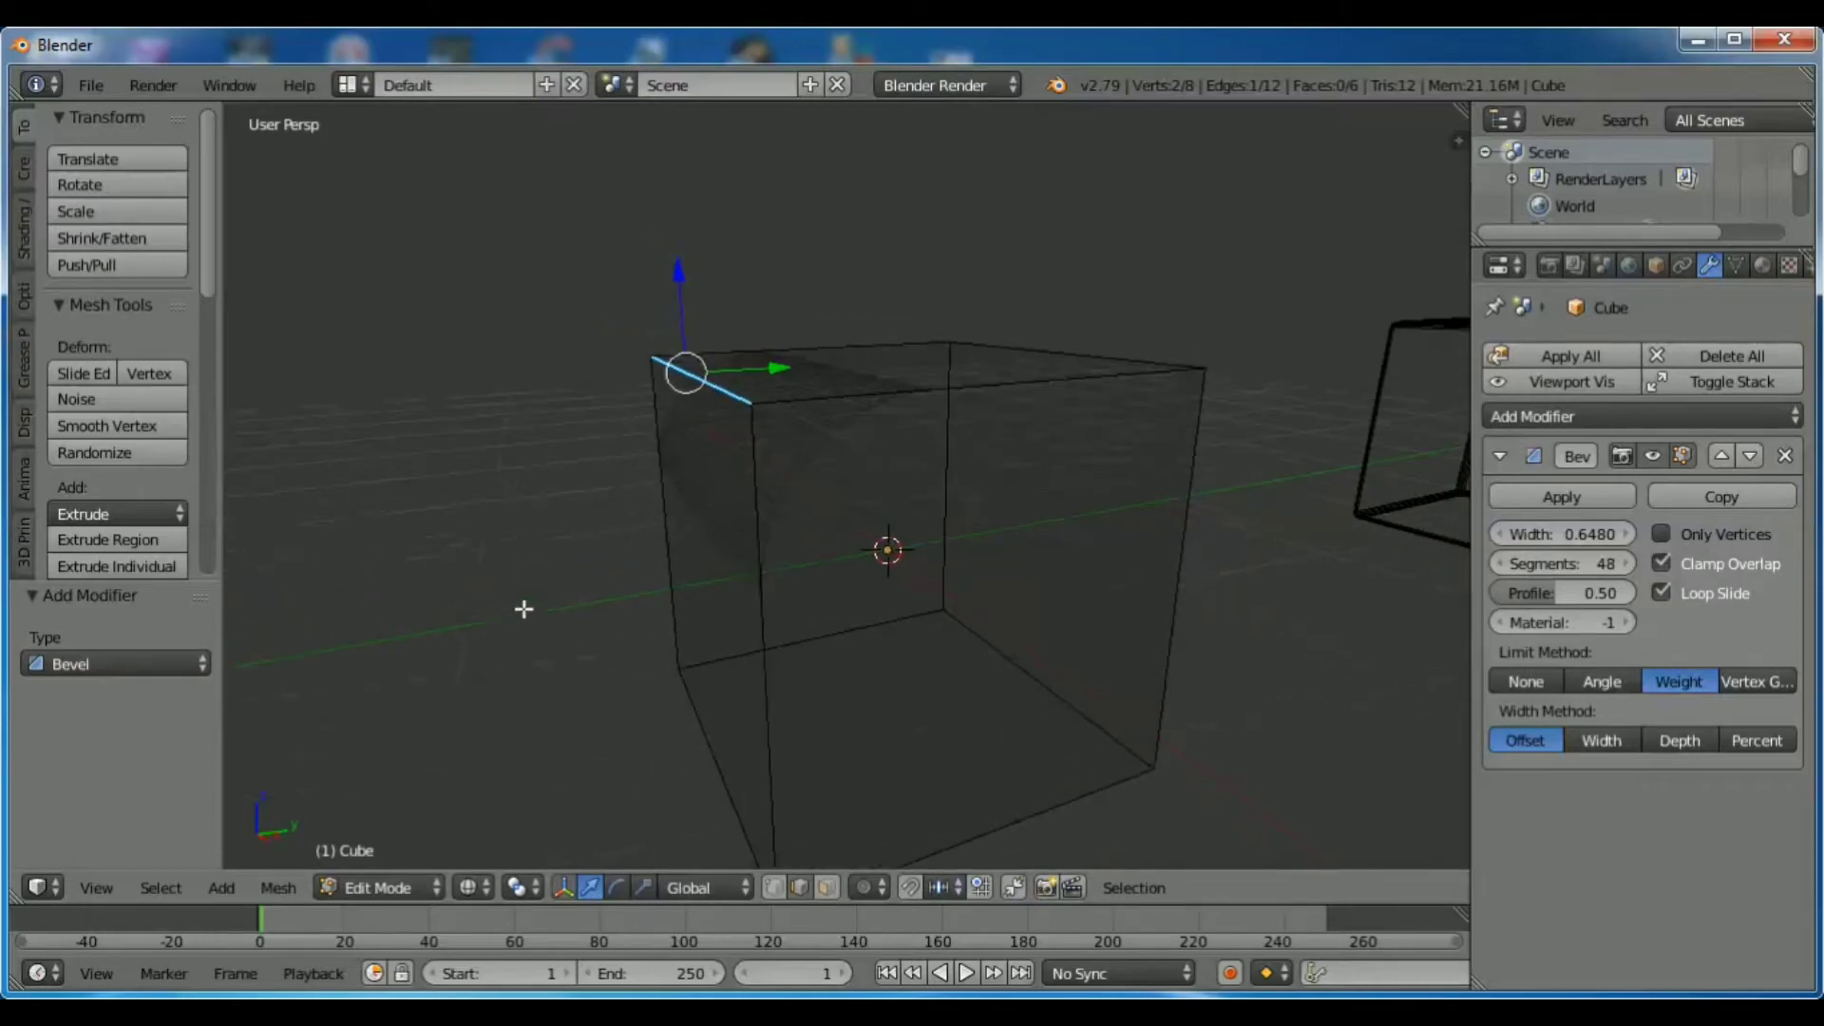
{"action": "left_click", "coordinate": [343, 889]}
{"action": "left_click", "coordinate": [366, 850]}
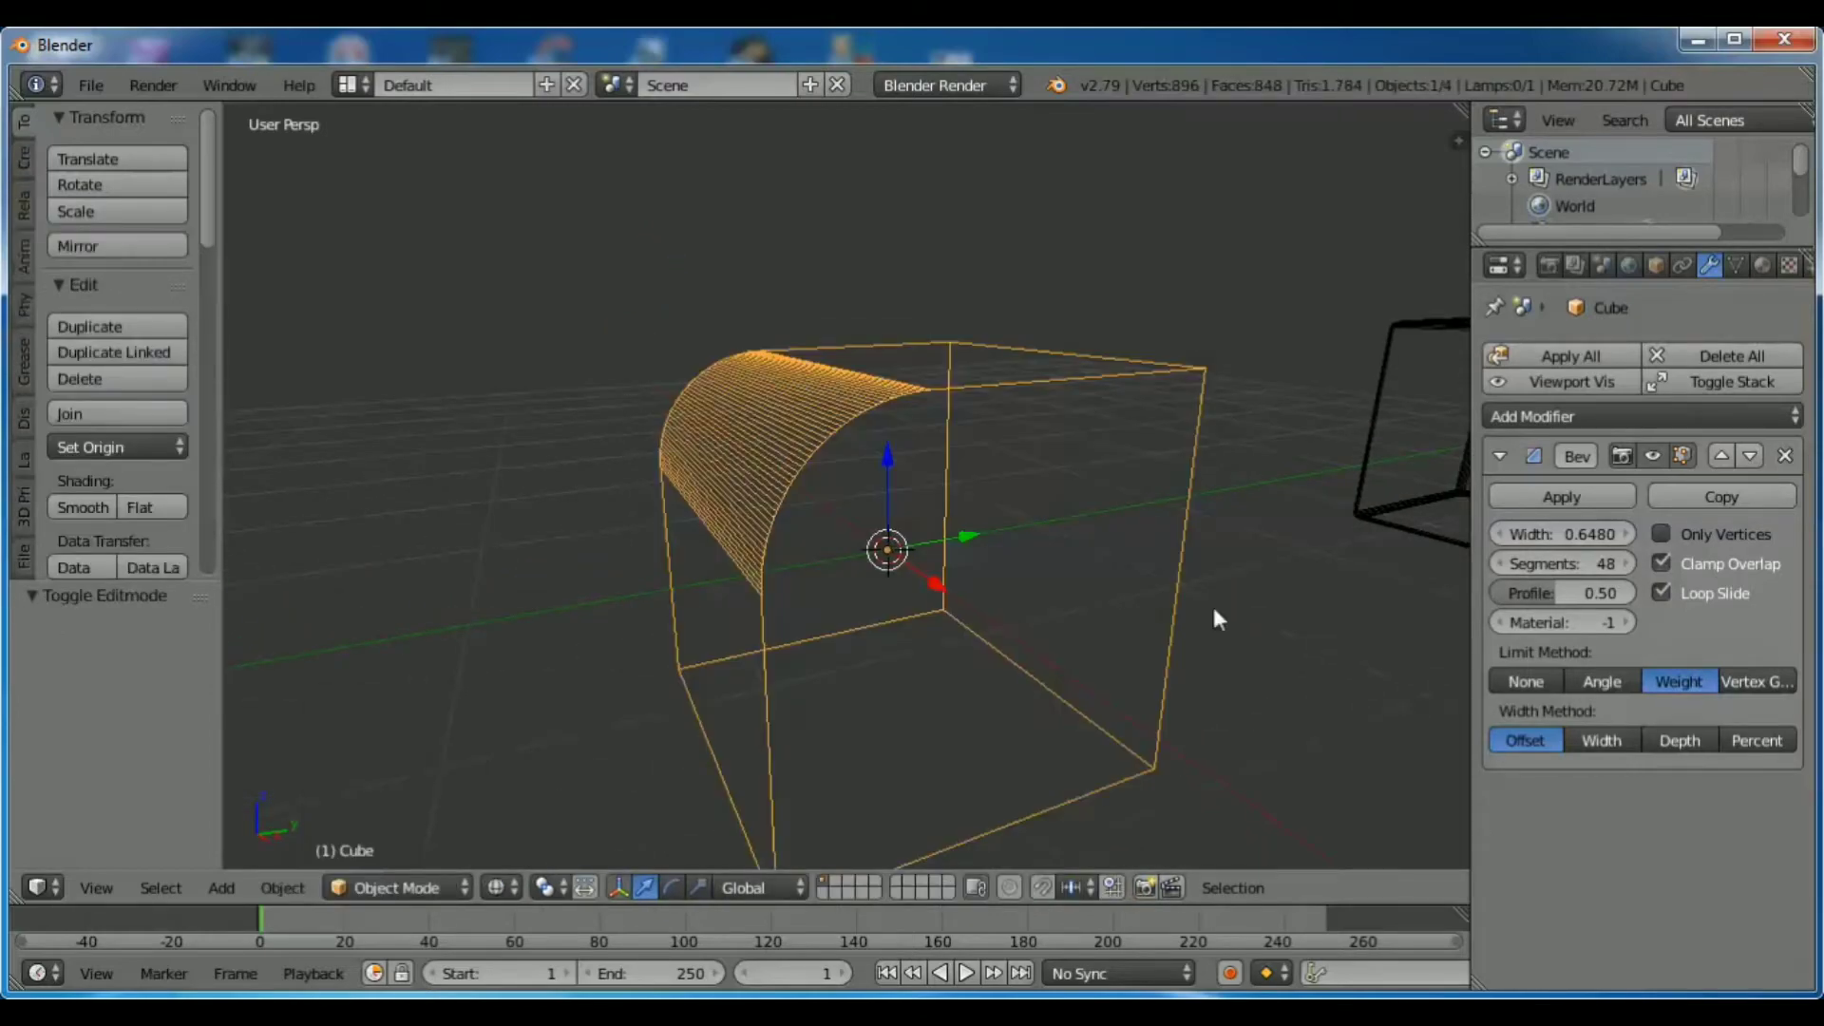
{"action": "middle_click_drag", "start_coordinate": [1256, 601], "coordinate": [1250, 644]}
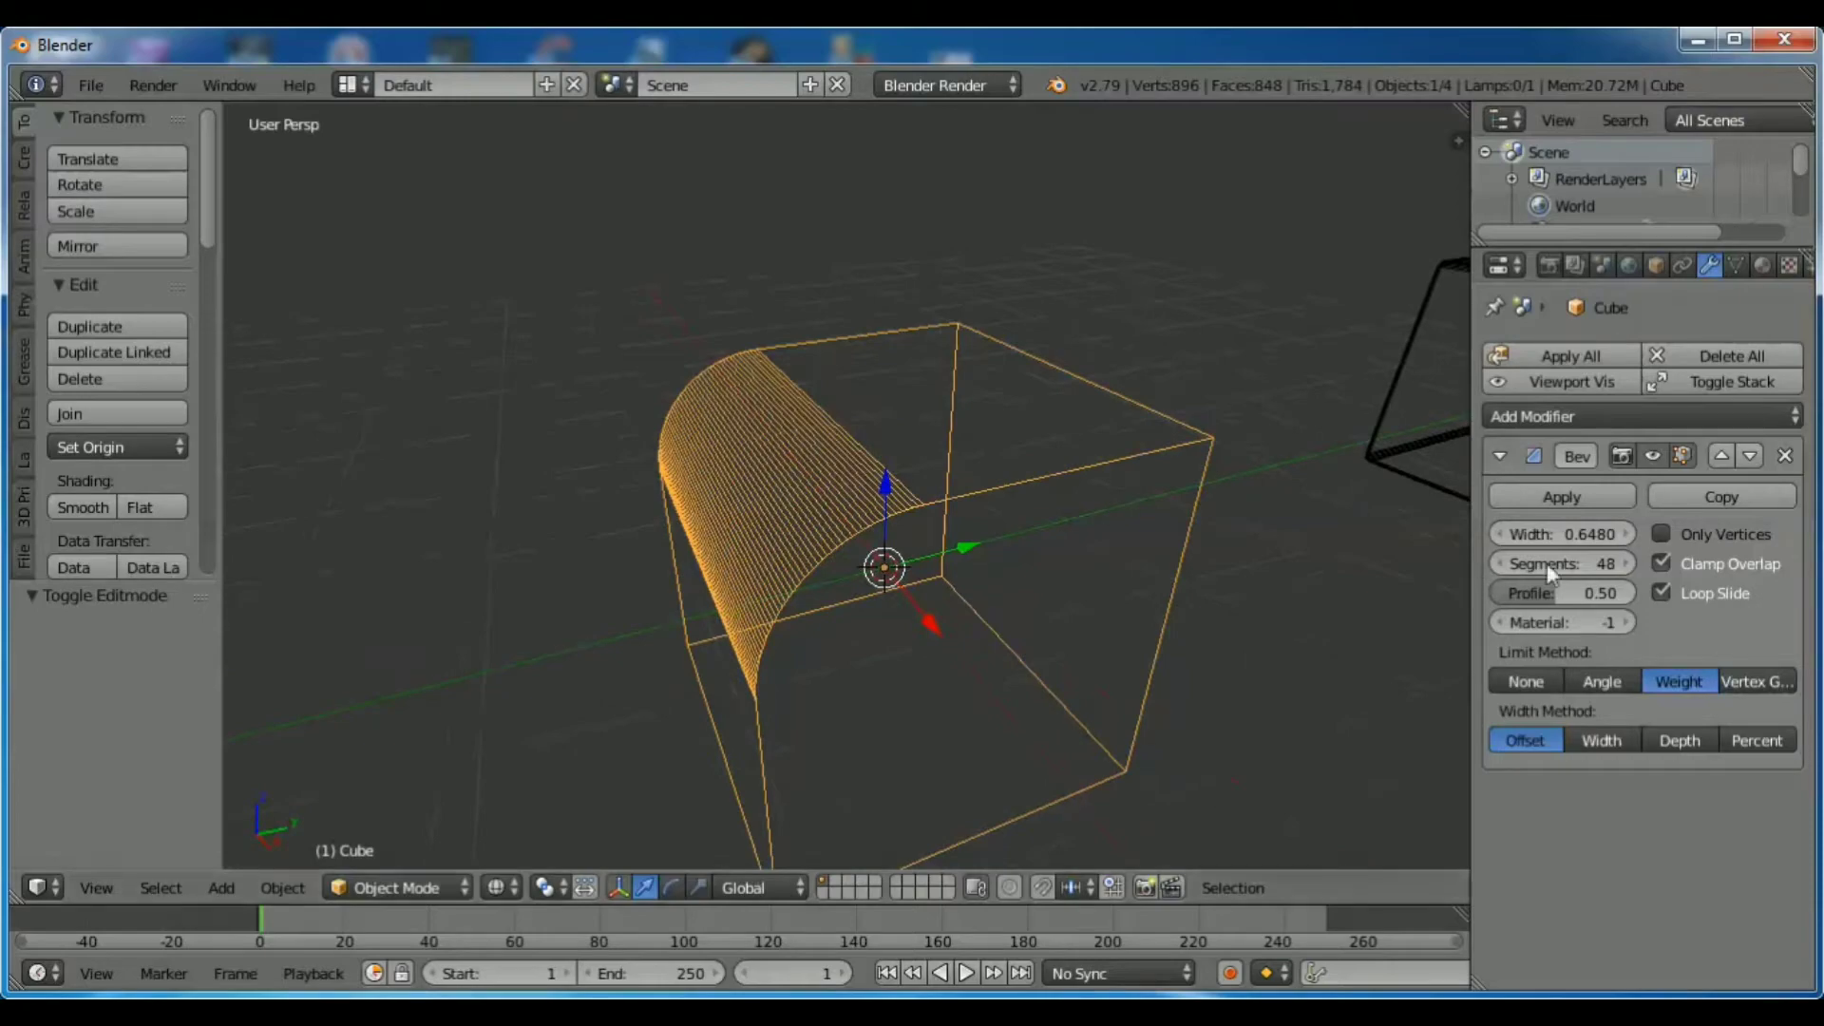
Lower the bevel segments to 33 and adjust the profile from 0.50 to 0.74.
{"action": "mouse_move", "coordinate": [1546, 562]}
{"action": "left_mouse_down"}
{"action": "mouse_move", "coordinate": [1481, 563]}
{"action": "mouse_move", "coordinate": [1567, 563]}
{"action": "left_mouse_up"}
{"action": "scroll", "coordinate": [1250, 657], "scroll_direction": "down", "scroll_amount": 1}
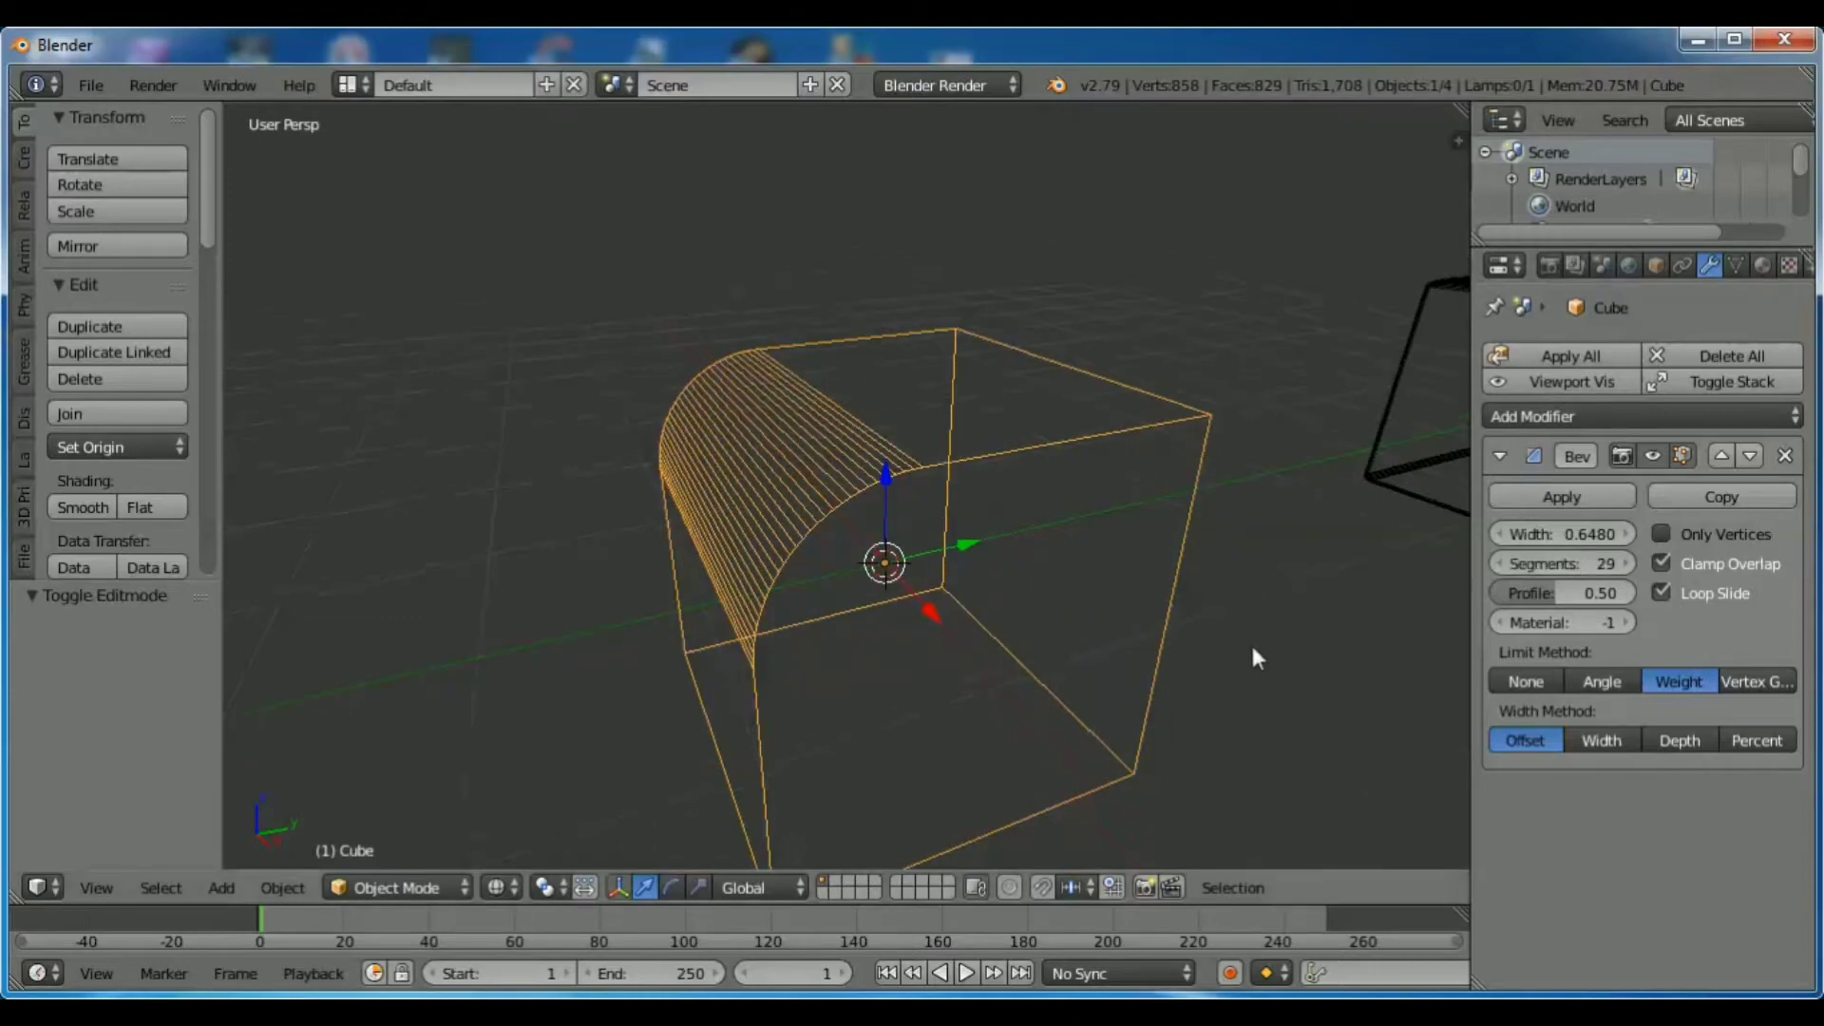
{"action": "scroll", "coordinate": [769, 595], "scroll_direction": "up", "scroll_amount": 4}
{"action": "scroll", "coordinate": [730, 579], "scroll_direction": "down", "scroll_amount": 3}
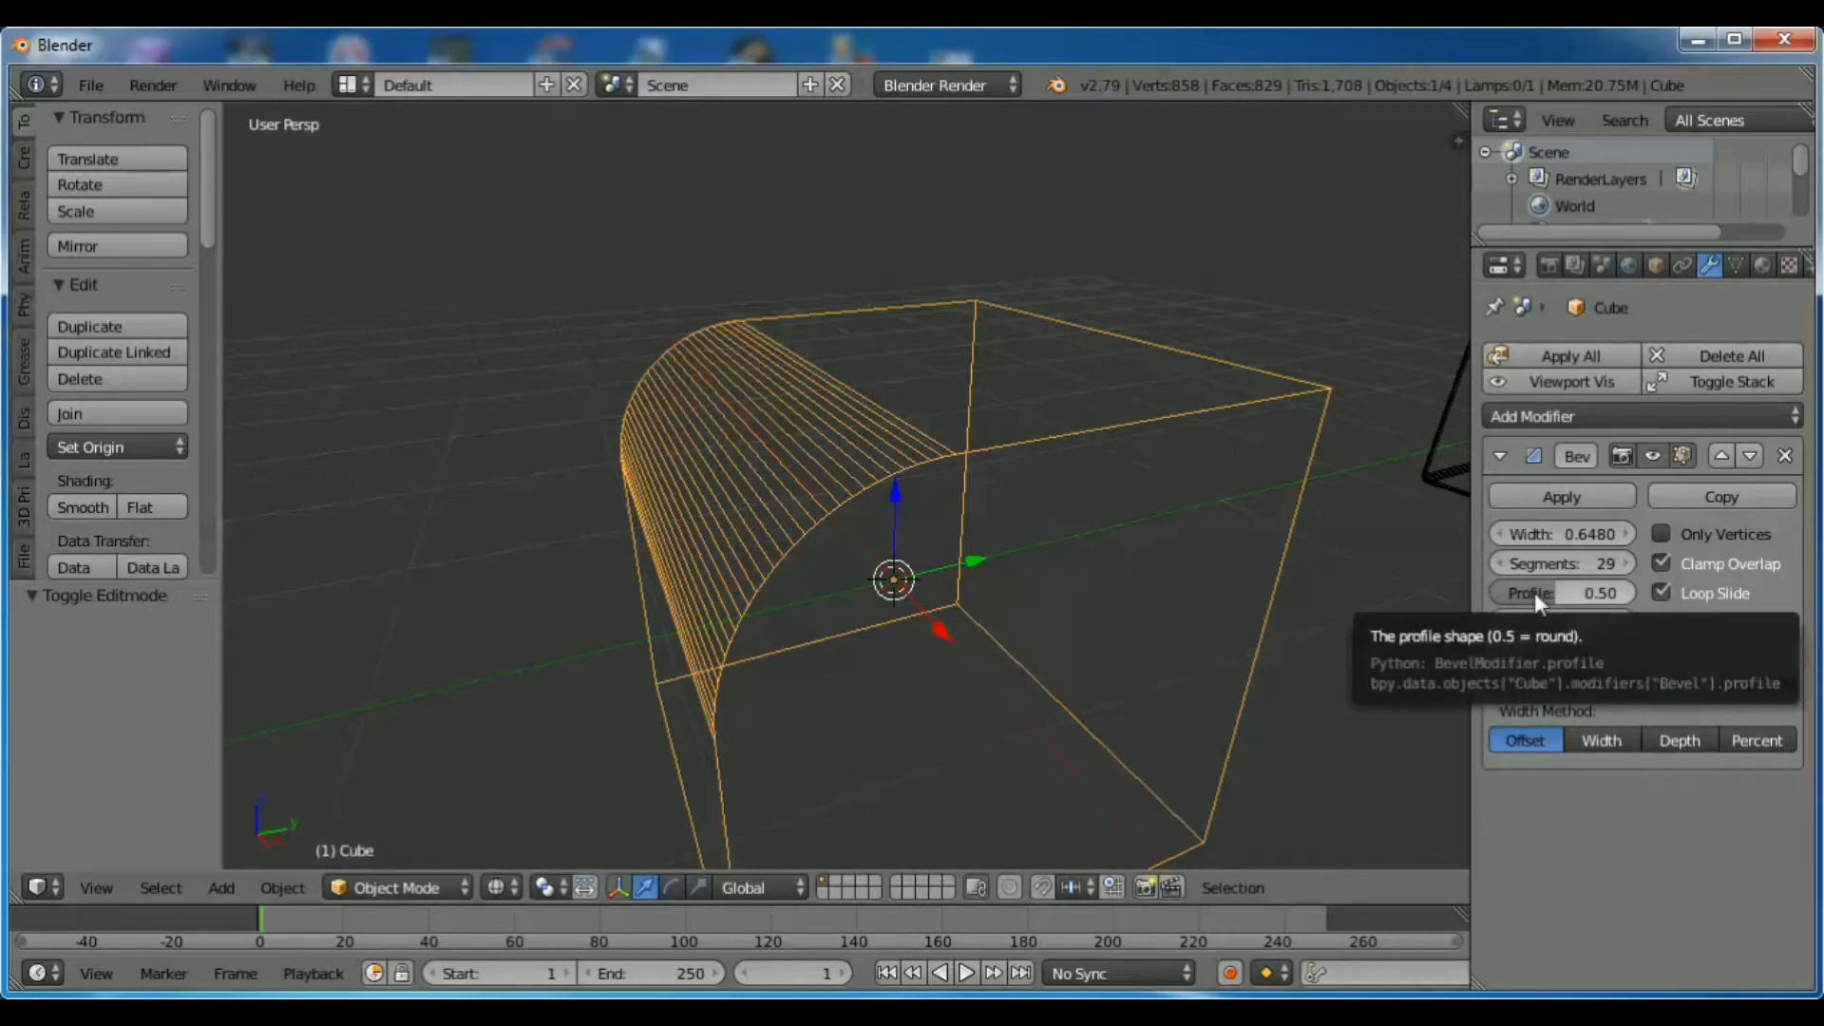
{"action": "left_click_drag", "start_coordinate": [1552, 590], "coordinate": [1508, 591]}
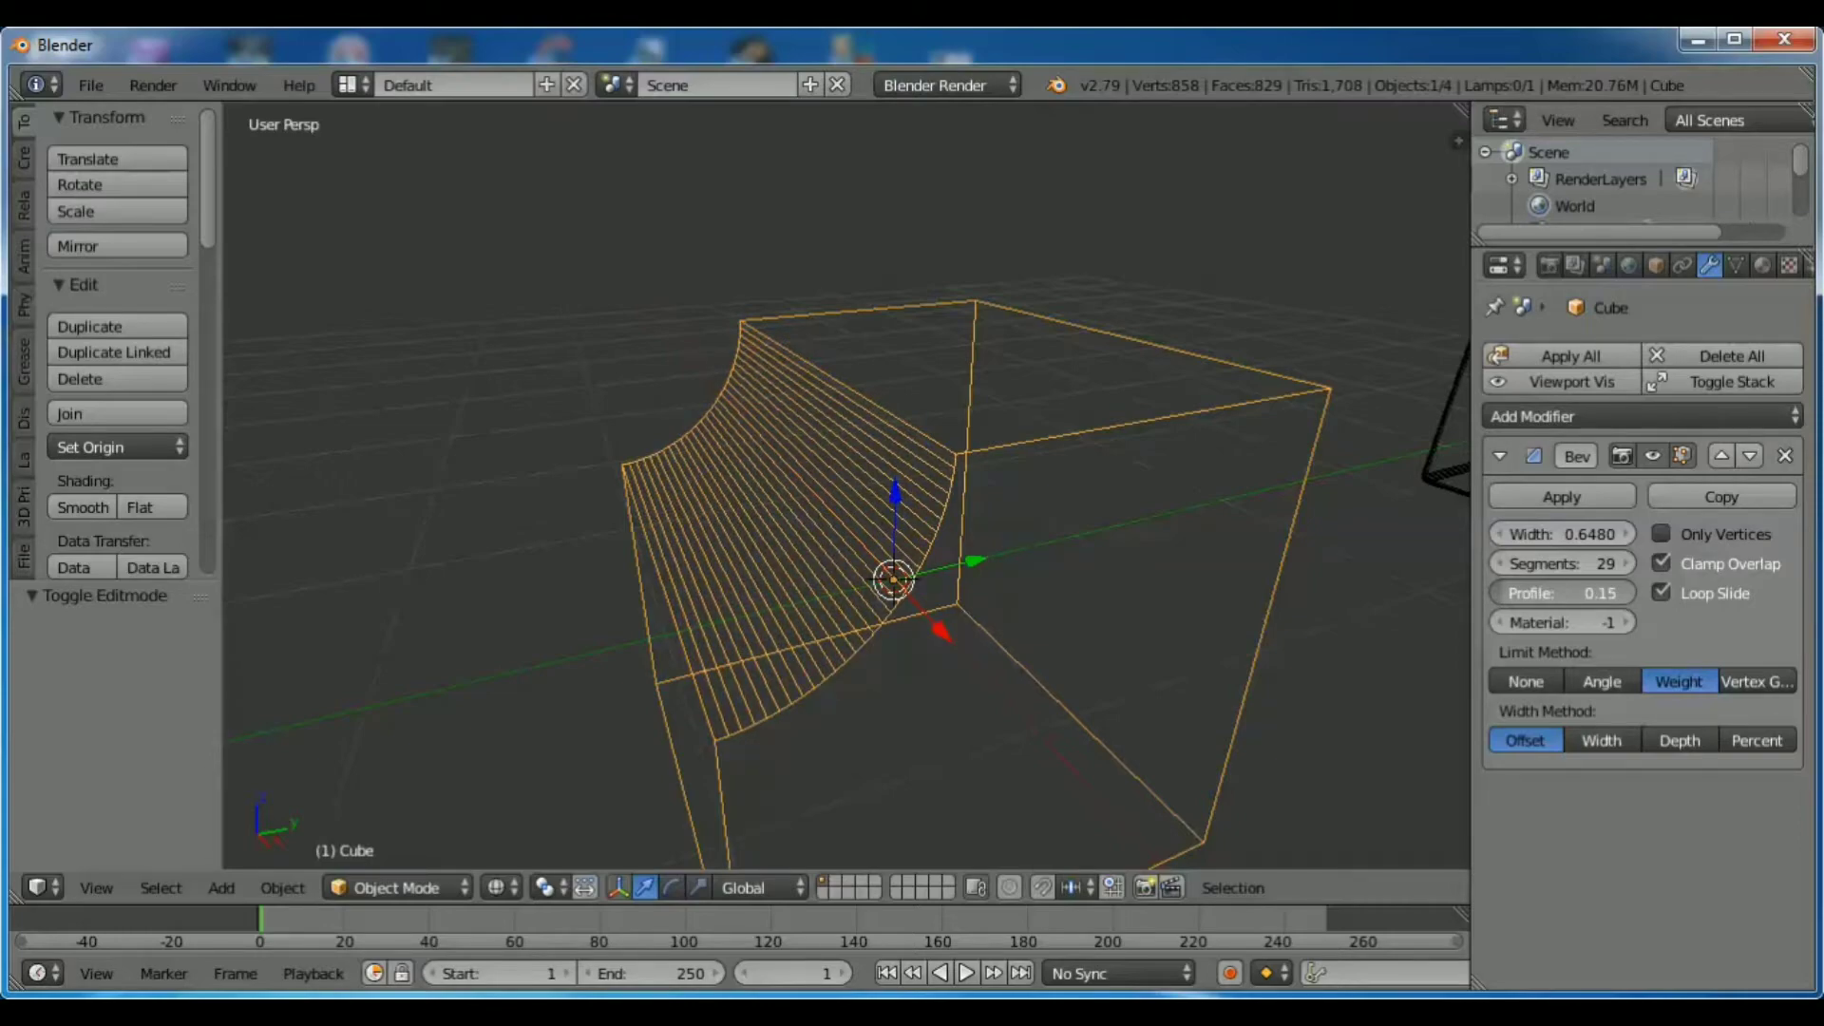
{"action": "left_click_drag", "start_coordinate": [1508, 591], "coordinate": [1593, 591]}
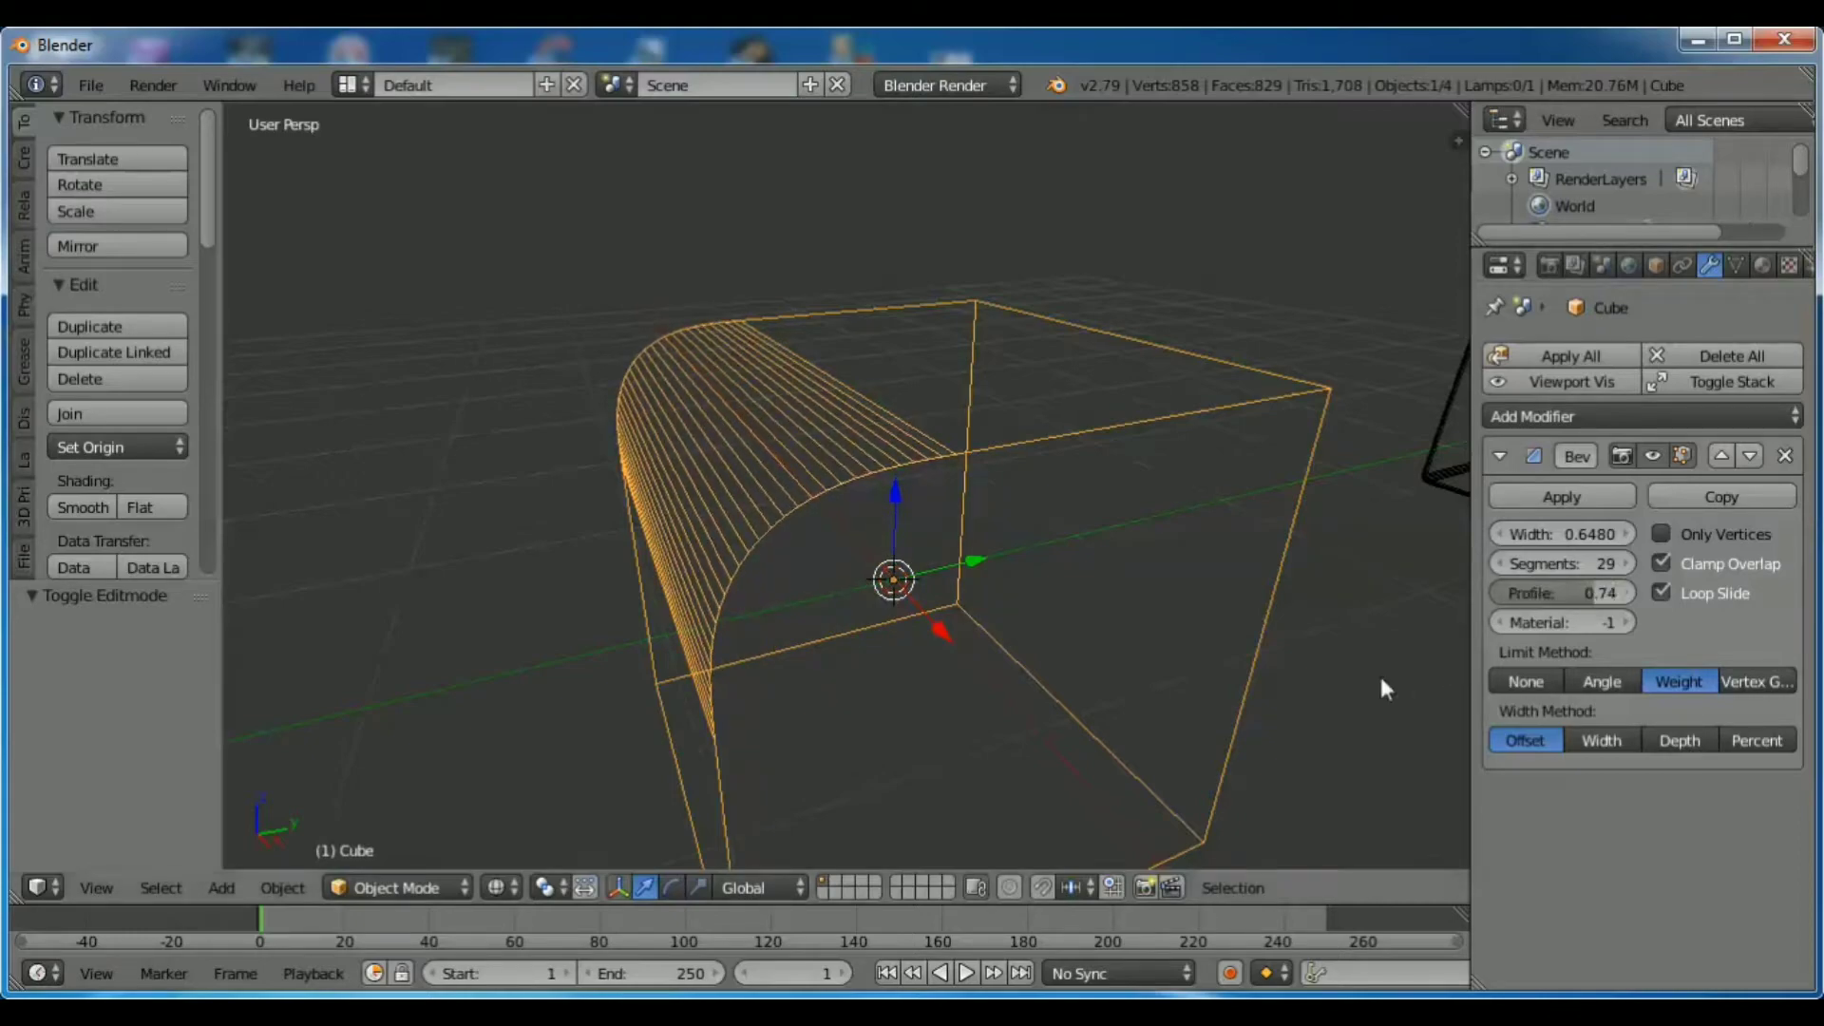
{"action": "mouse_move", "coordinate": [1378, 672]}
{"action": "middle_mouse_down"}
{"action": "mouse_move", "coordinate": [1343, 641]}
{"action": "mouse_move", "coordinate": [1382, 670]}
{"action": "mouse_move", "coordinate": [1358, 681]}
{"action": "middle_mouse_up"}
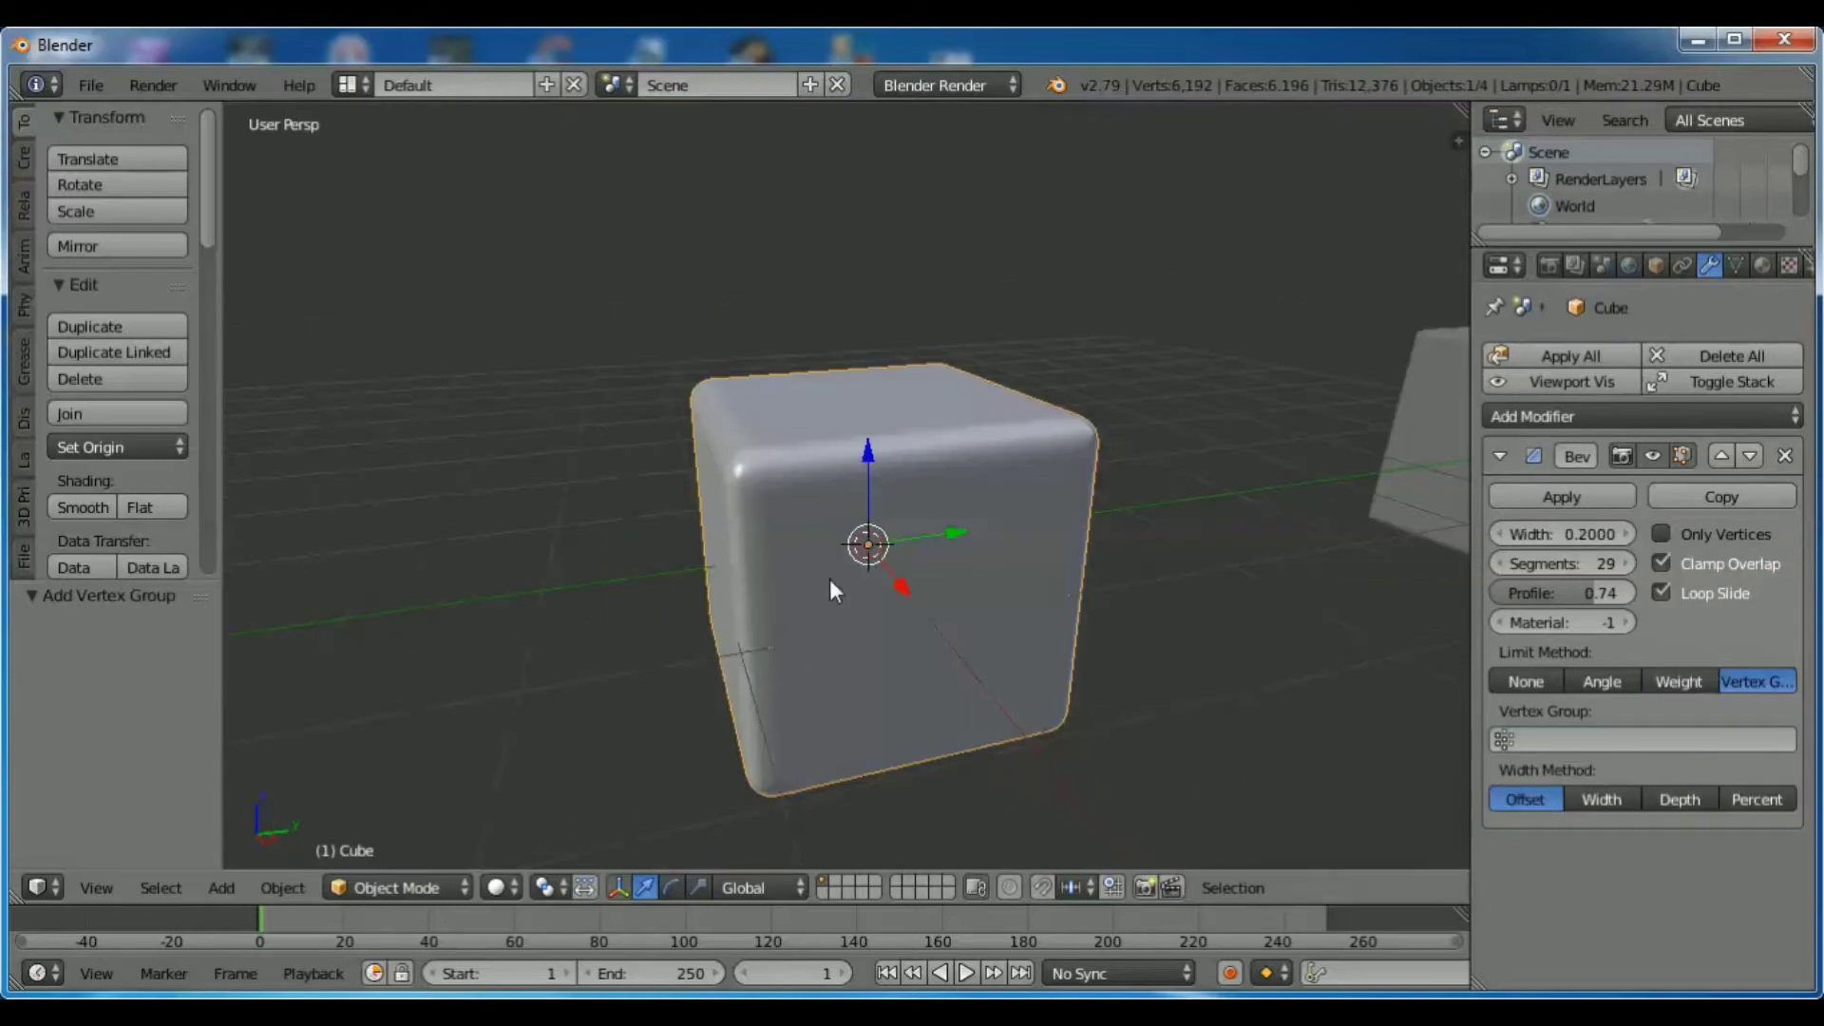
Enter Edit Mode with face select and select the cube's front face.
{"action": "left_click", "coordinate": [396, 886]}
{"action": "left_click", "coordinate": [396, 826]}
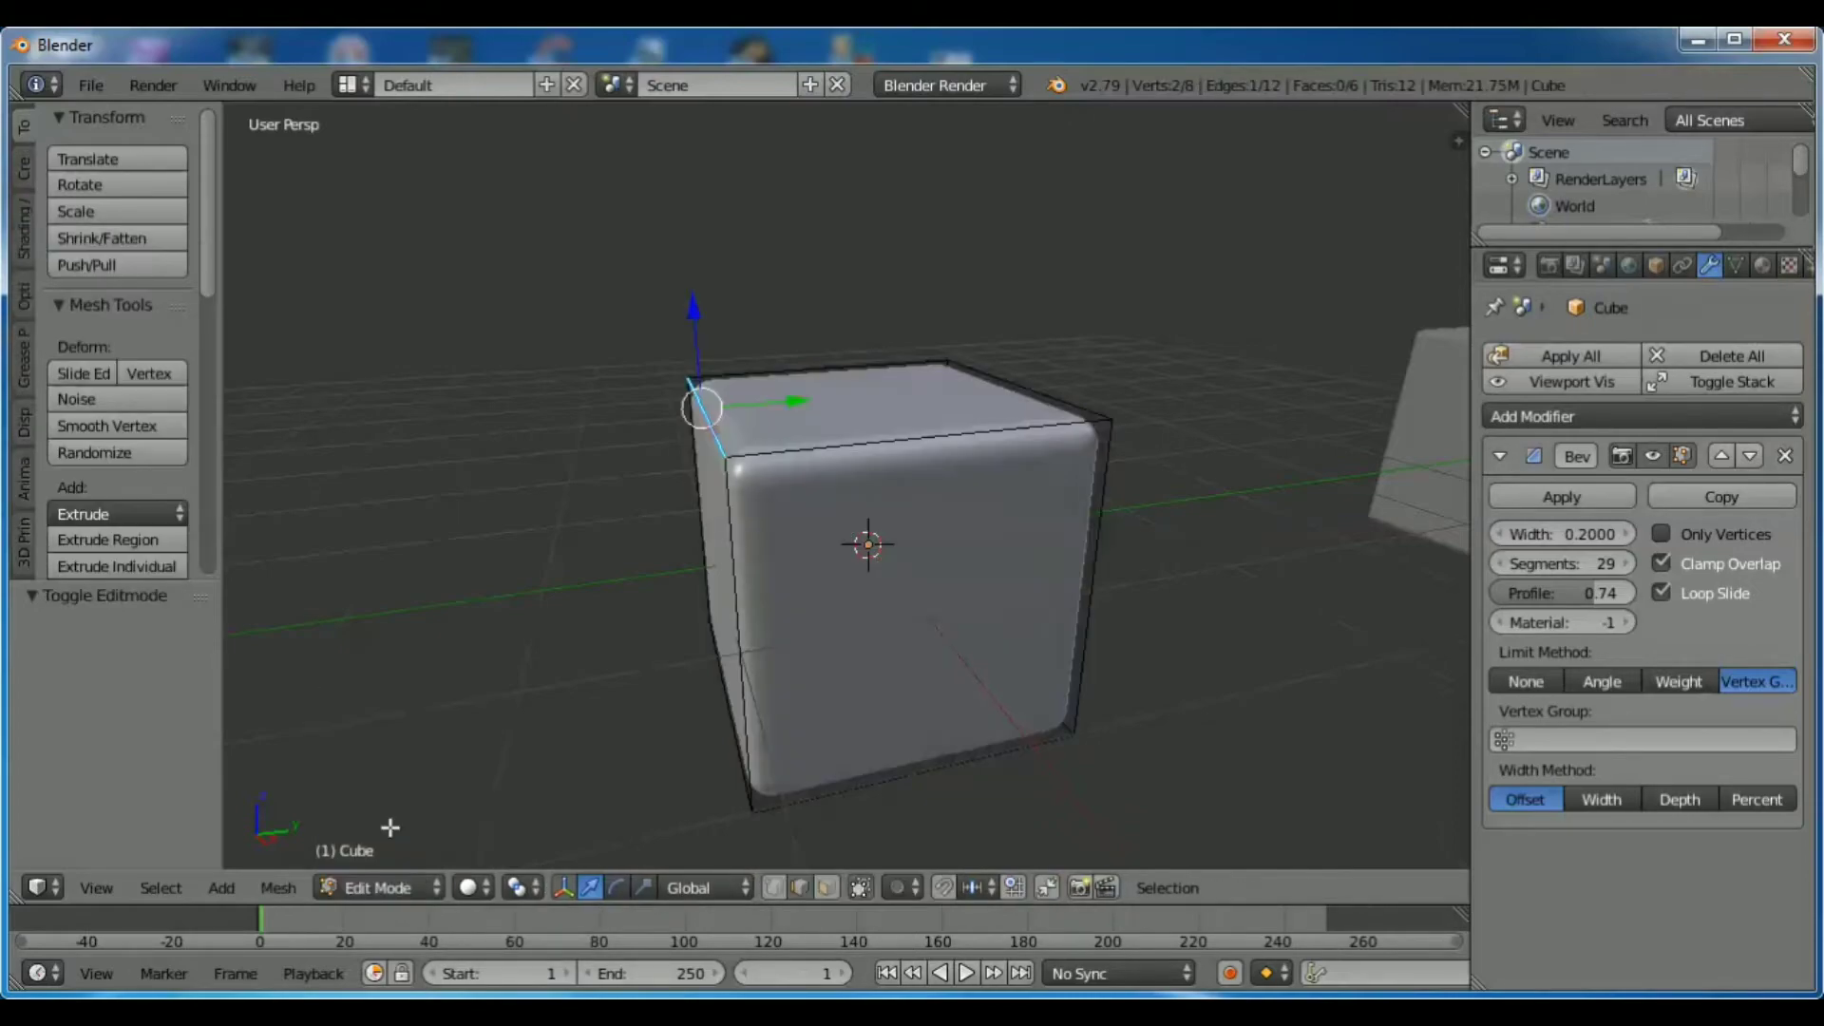
{"action": "middle_click_drag", "start_coordinate": [1319, 716], "coordinate": [1270, 664]}
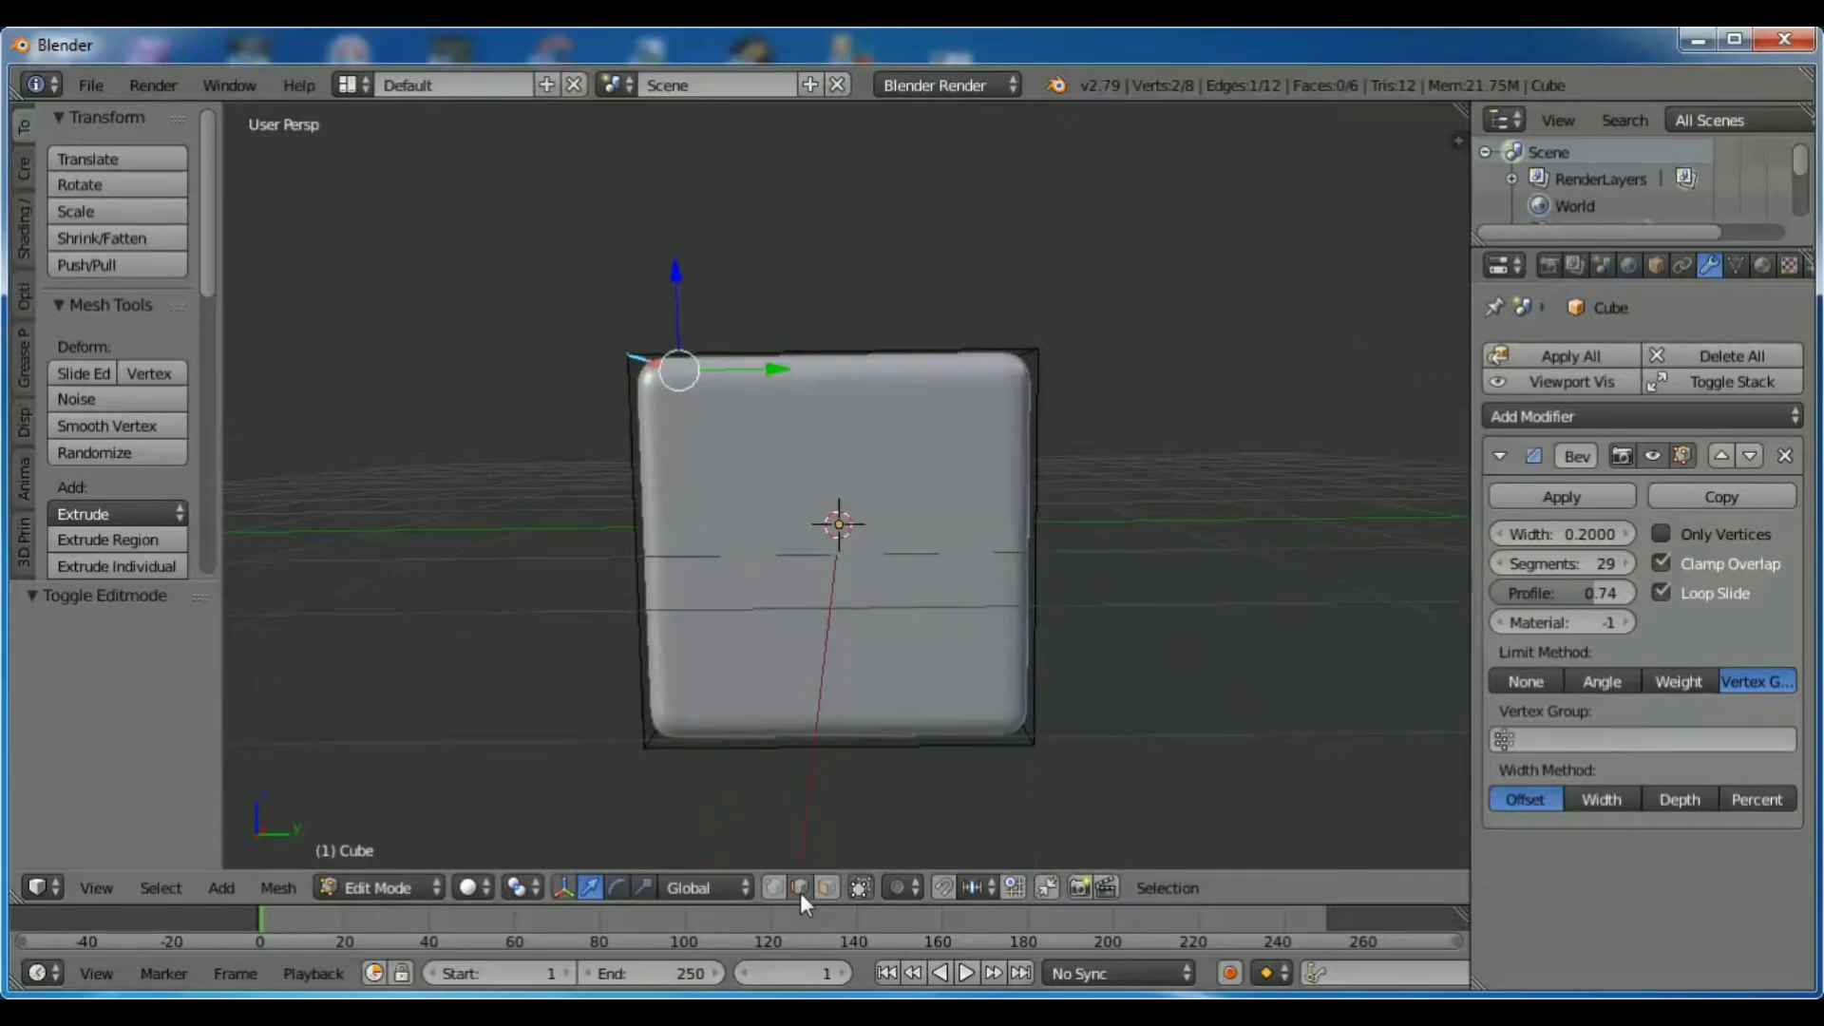
{"action": "left_click", "coordinate": [827, 886]}
{"action": "left_click", "coordinate": [801, 567]}
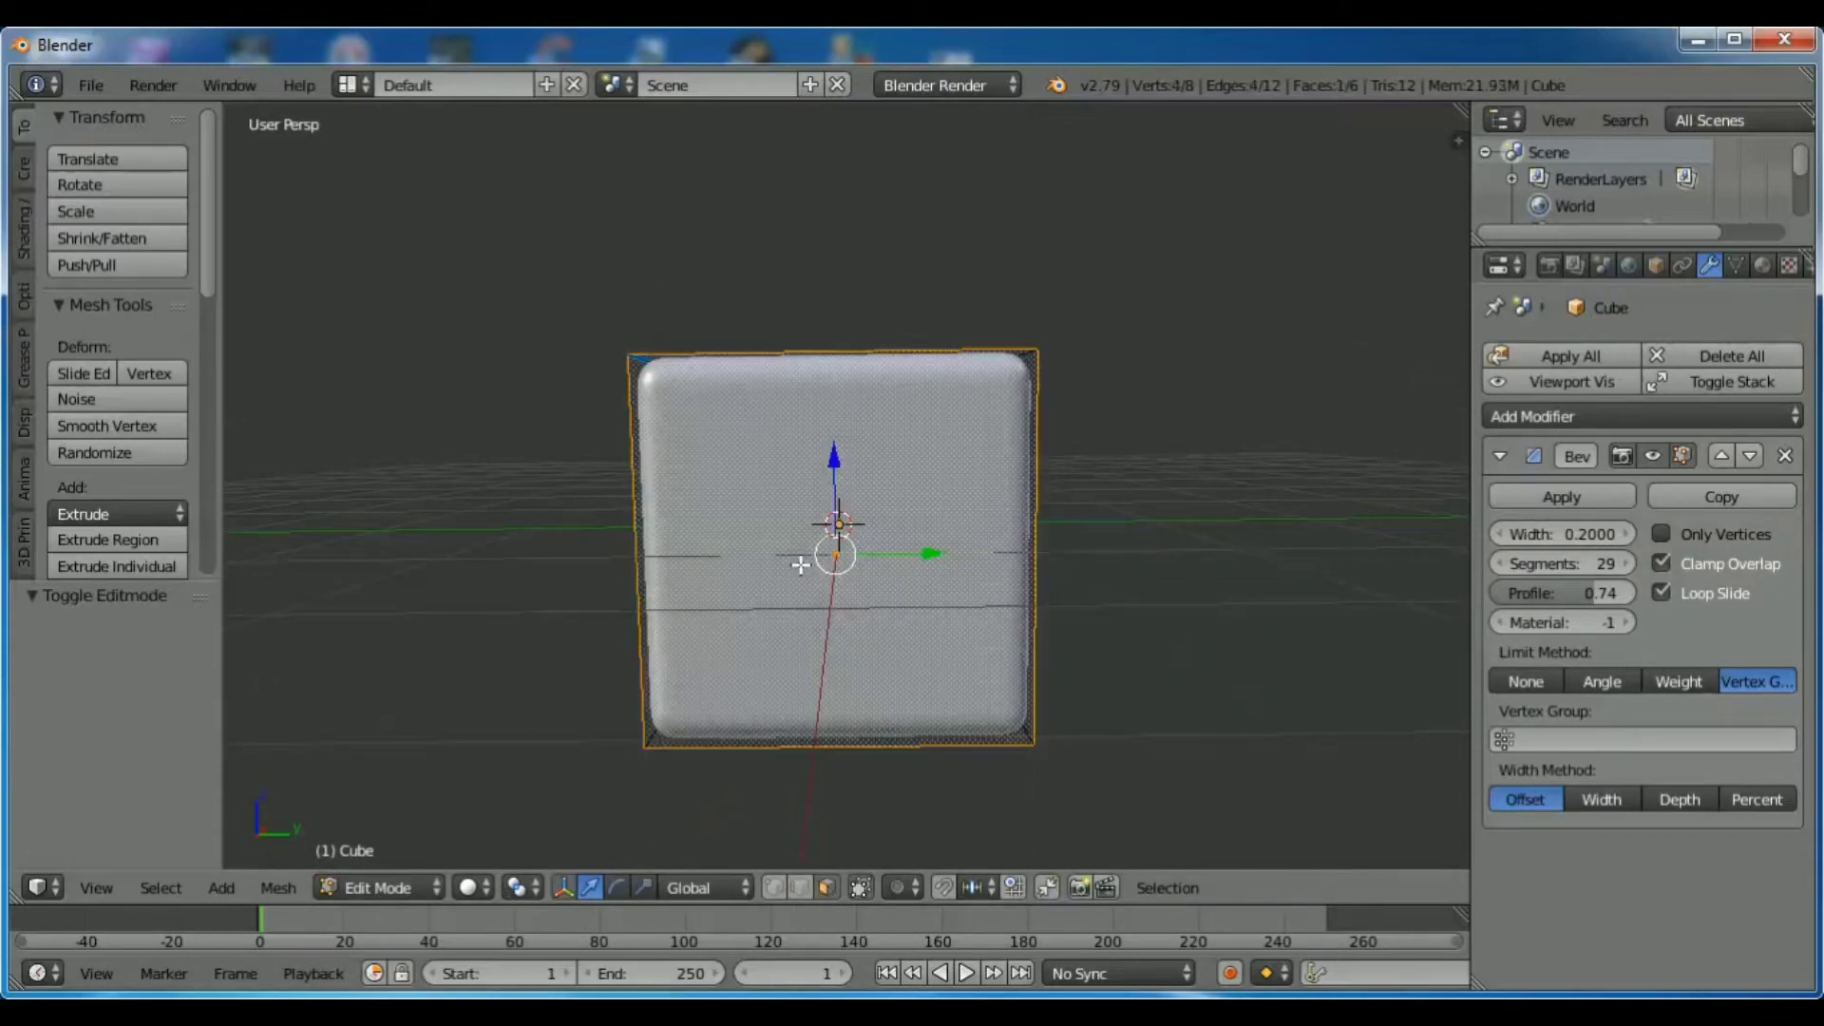
{"action": "mouse_move", "coordinate": [470, 523]}
{"action": "middle_mouse_down"}
{"action": "mouse_move", "coordinate": [474, 620]}
{"action": "mouse_move", "coordinate": [469, 585]}
{"action": "middle_mouse_up"}
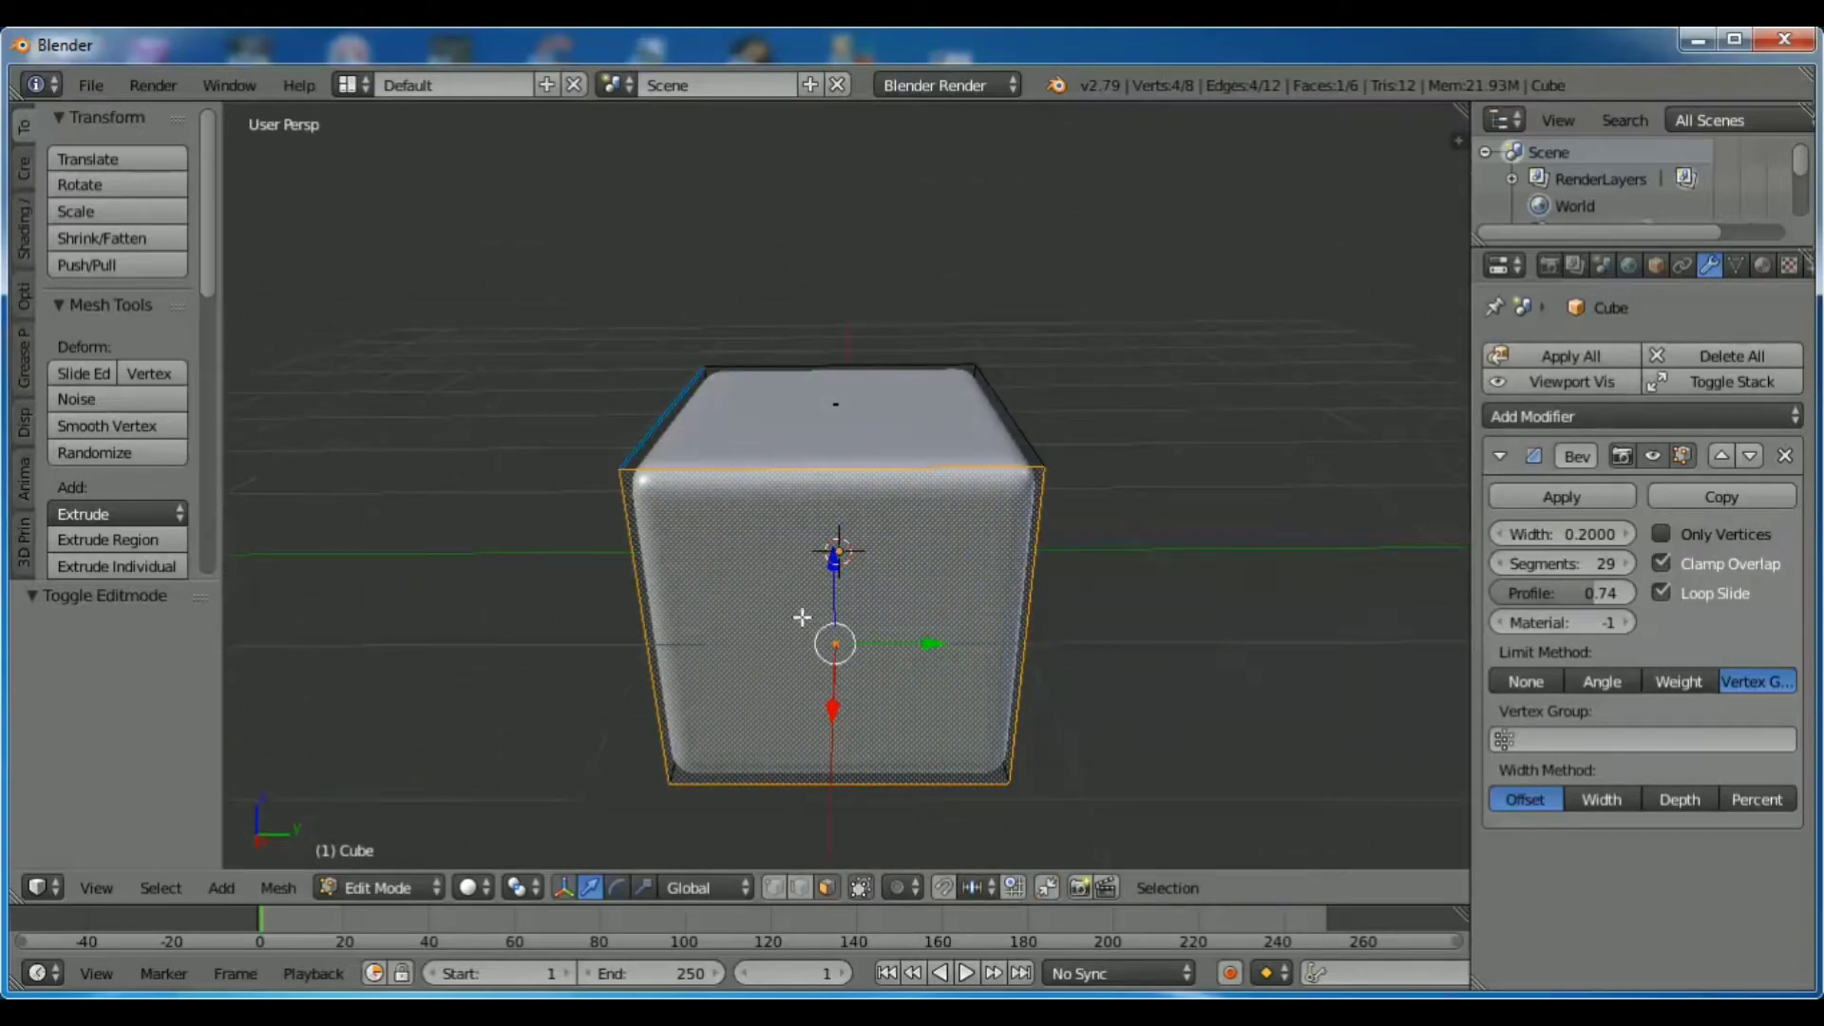
Create a vertex group named Group and assign the selected face to it.
{"action": "left_click", "coordinate": [1734, 266]}
{"action": "left_click", "coordinate": [1768, 577]}
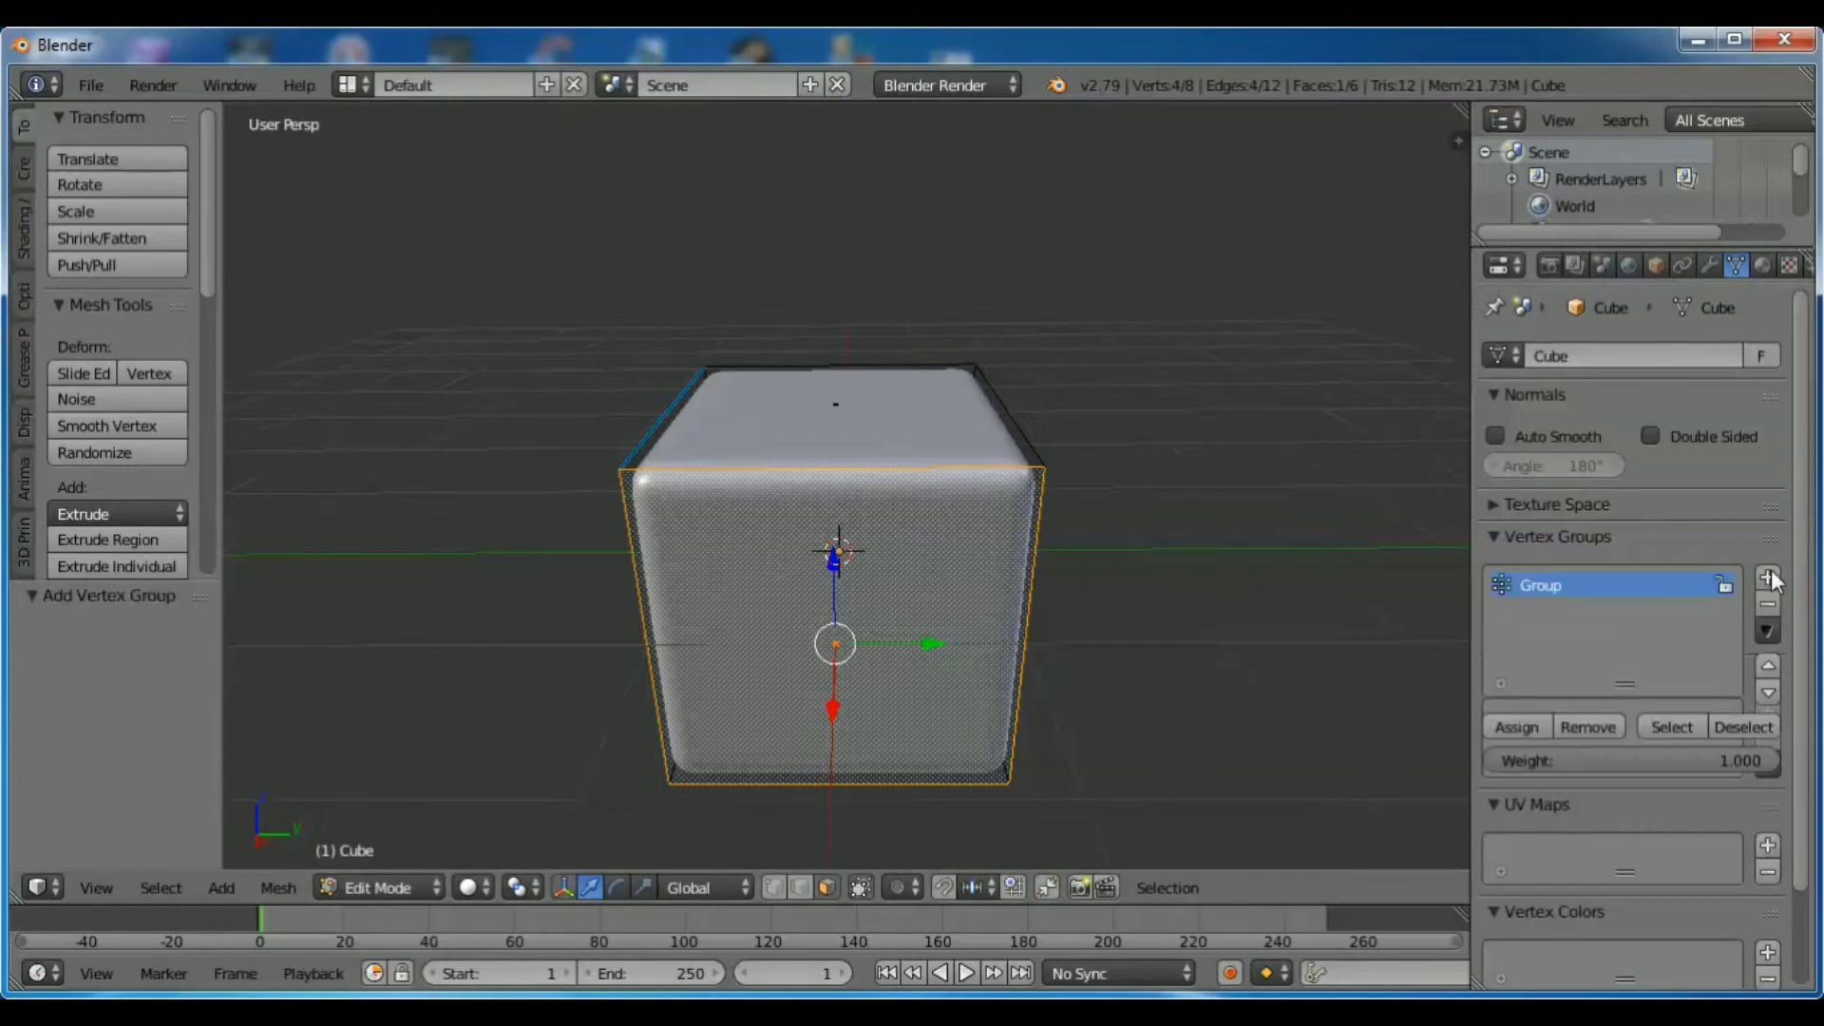
{"action": "left_click", "coordinate": [1516, 730]}
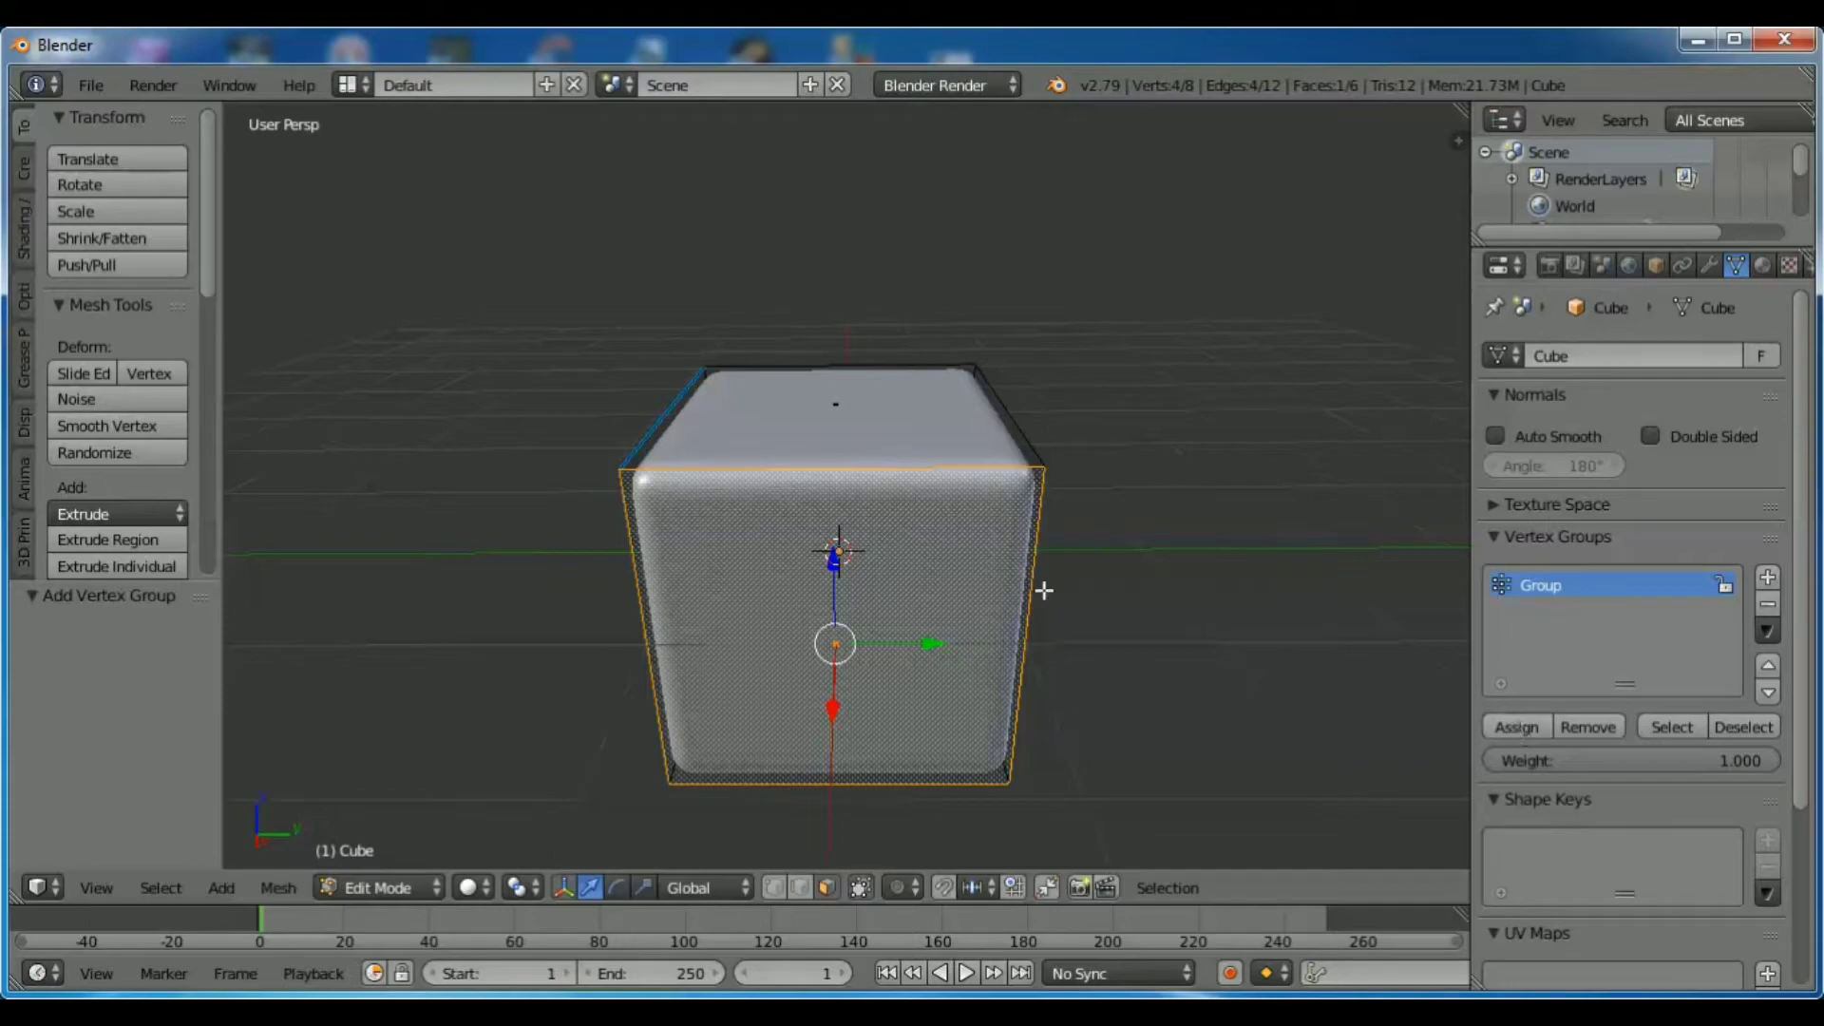
{"action": "left_click", "coordinate": [1520, 726]}
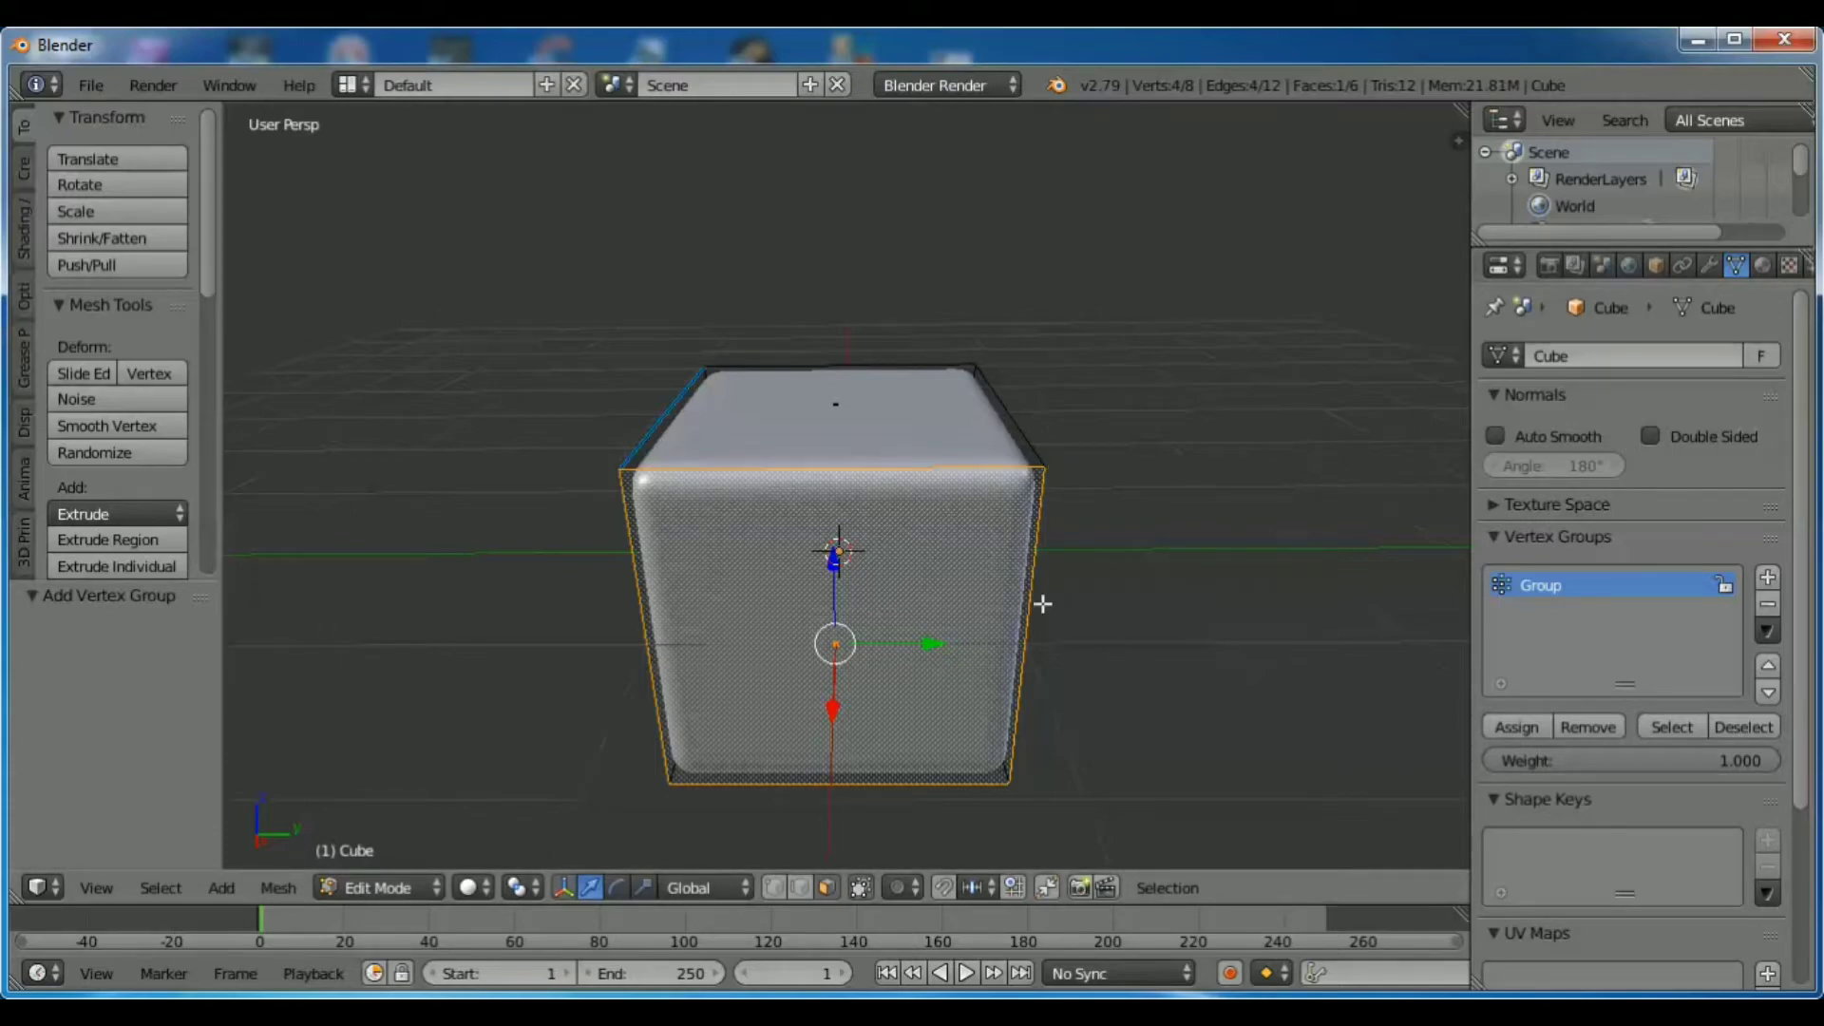
{"action": "left_click", "coordinate": [1710, 266]}
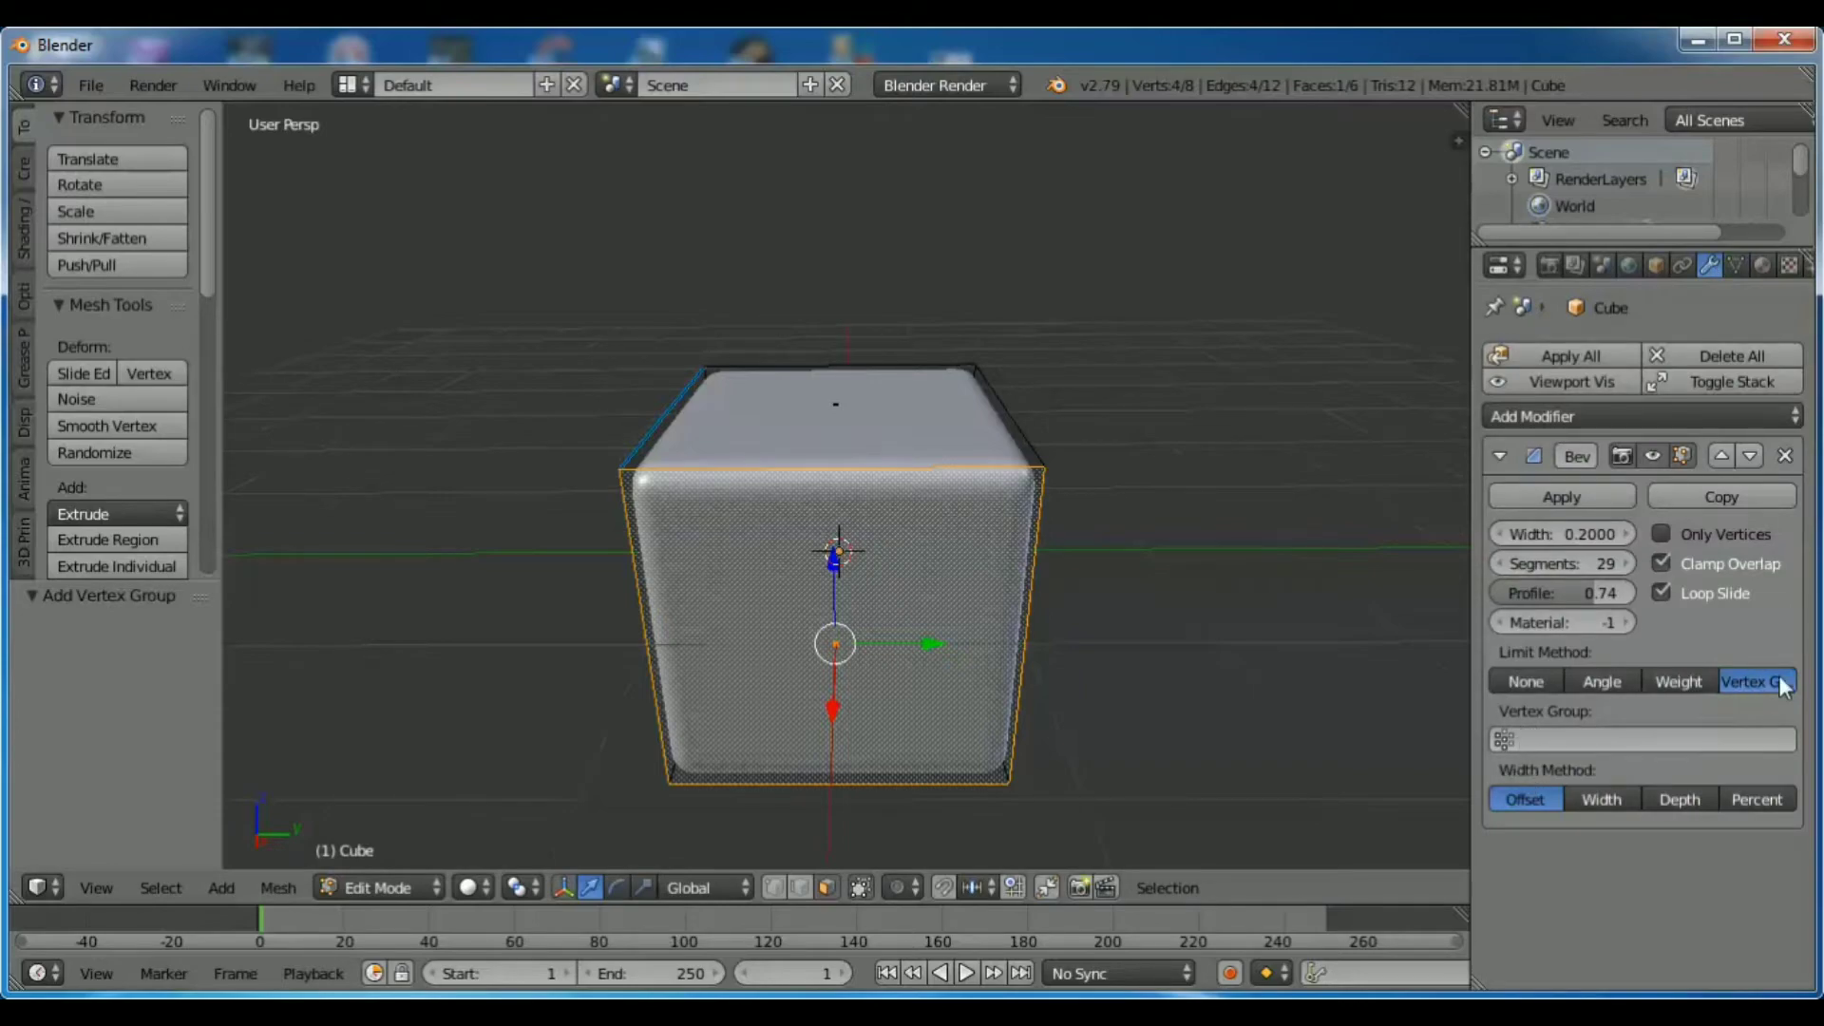
Limit the Bevel to the Group vertex group and increase its width to 0.3350.
{"action": "left_click", "coordinate": [1507, 737]}
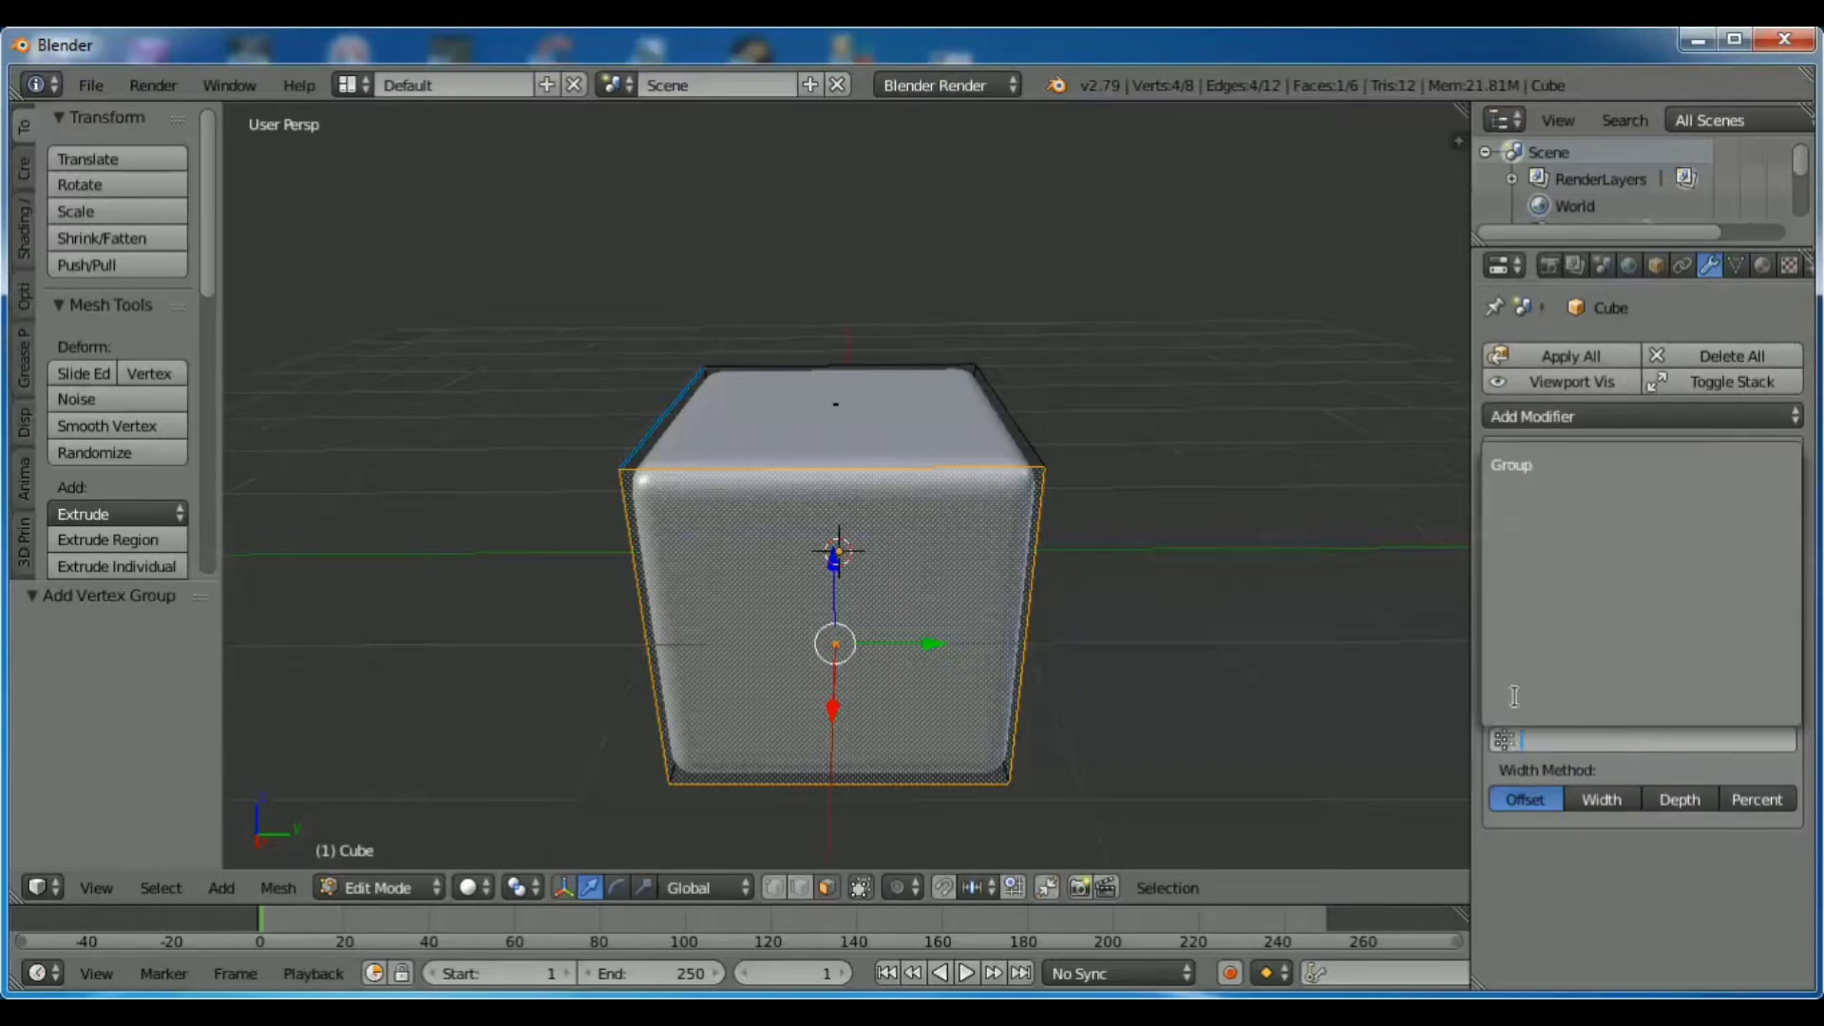
{"action": "left_click", "coordinate": [1527, 464]}
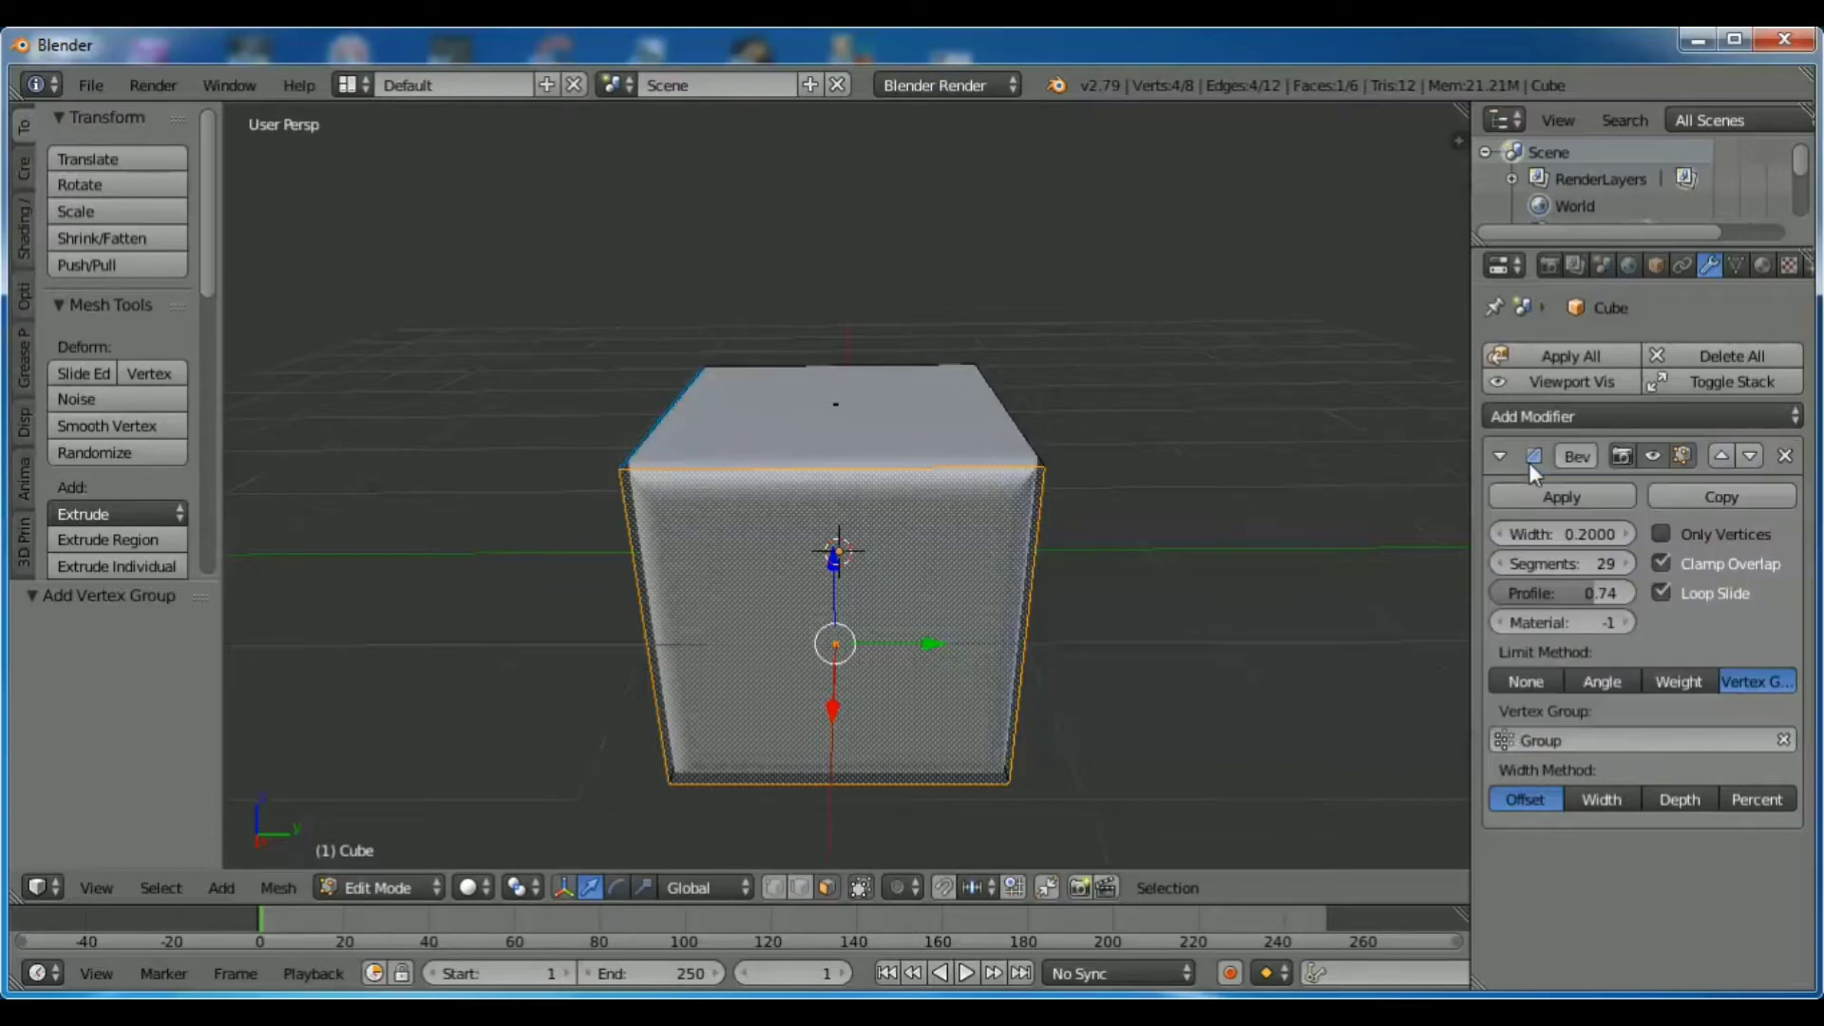
{"action": "middle_click_drag", "start_coordinate": [1237, 538], "coordinate": [1005, 526]}
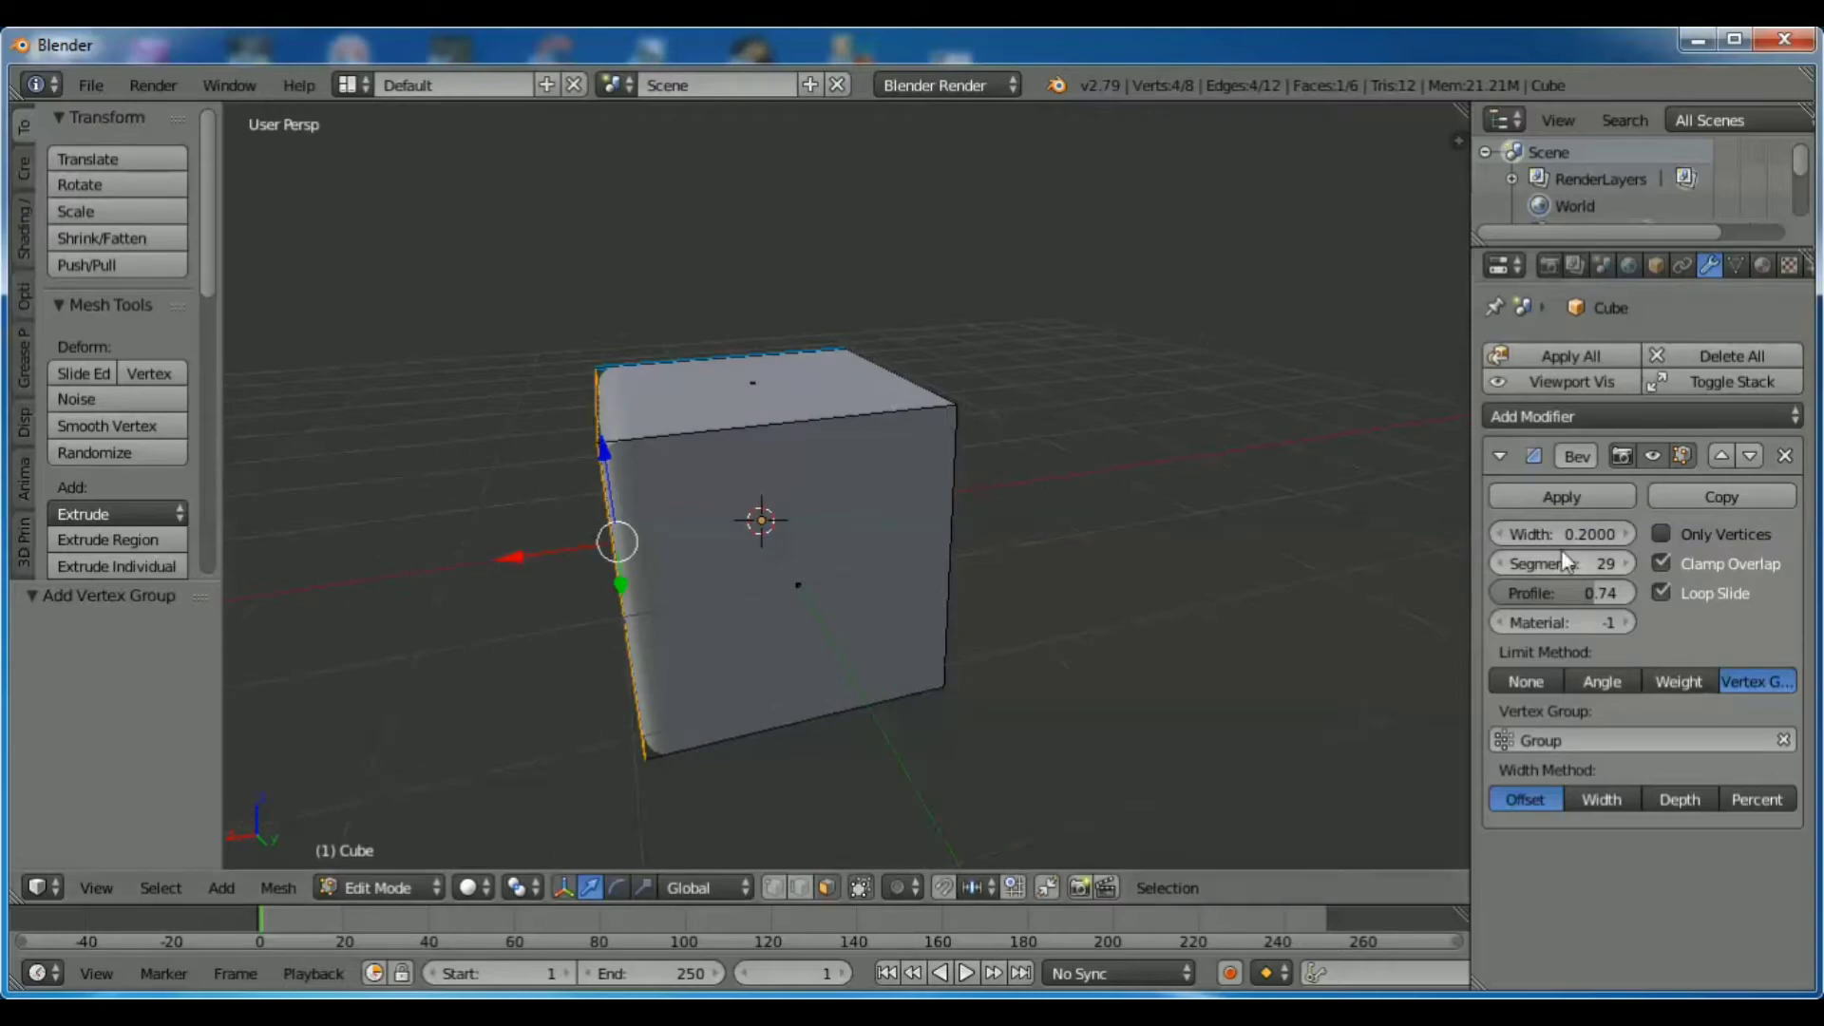
{"action": "left_click_drag", "start_coordinate": [1562, 534], "coordinate": [1615, 534]}
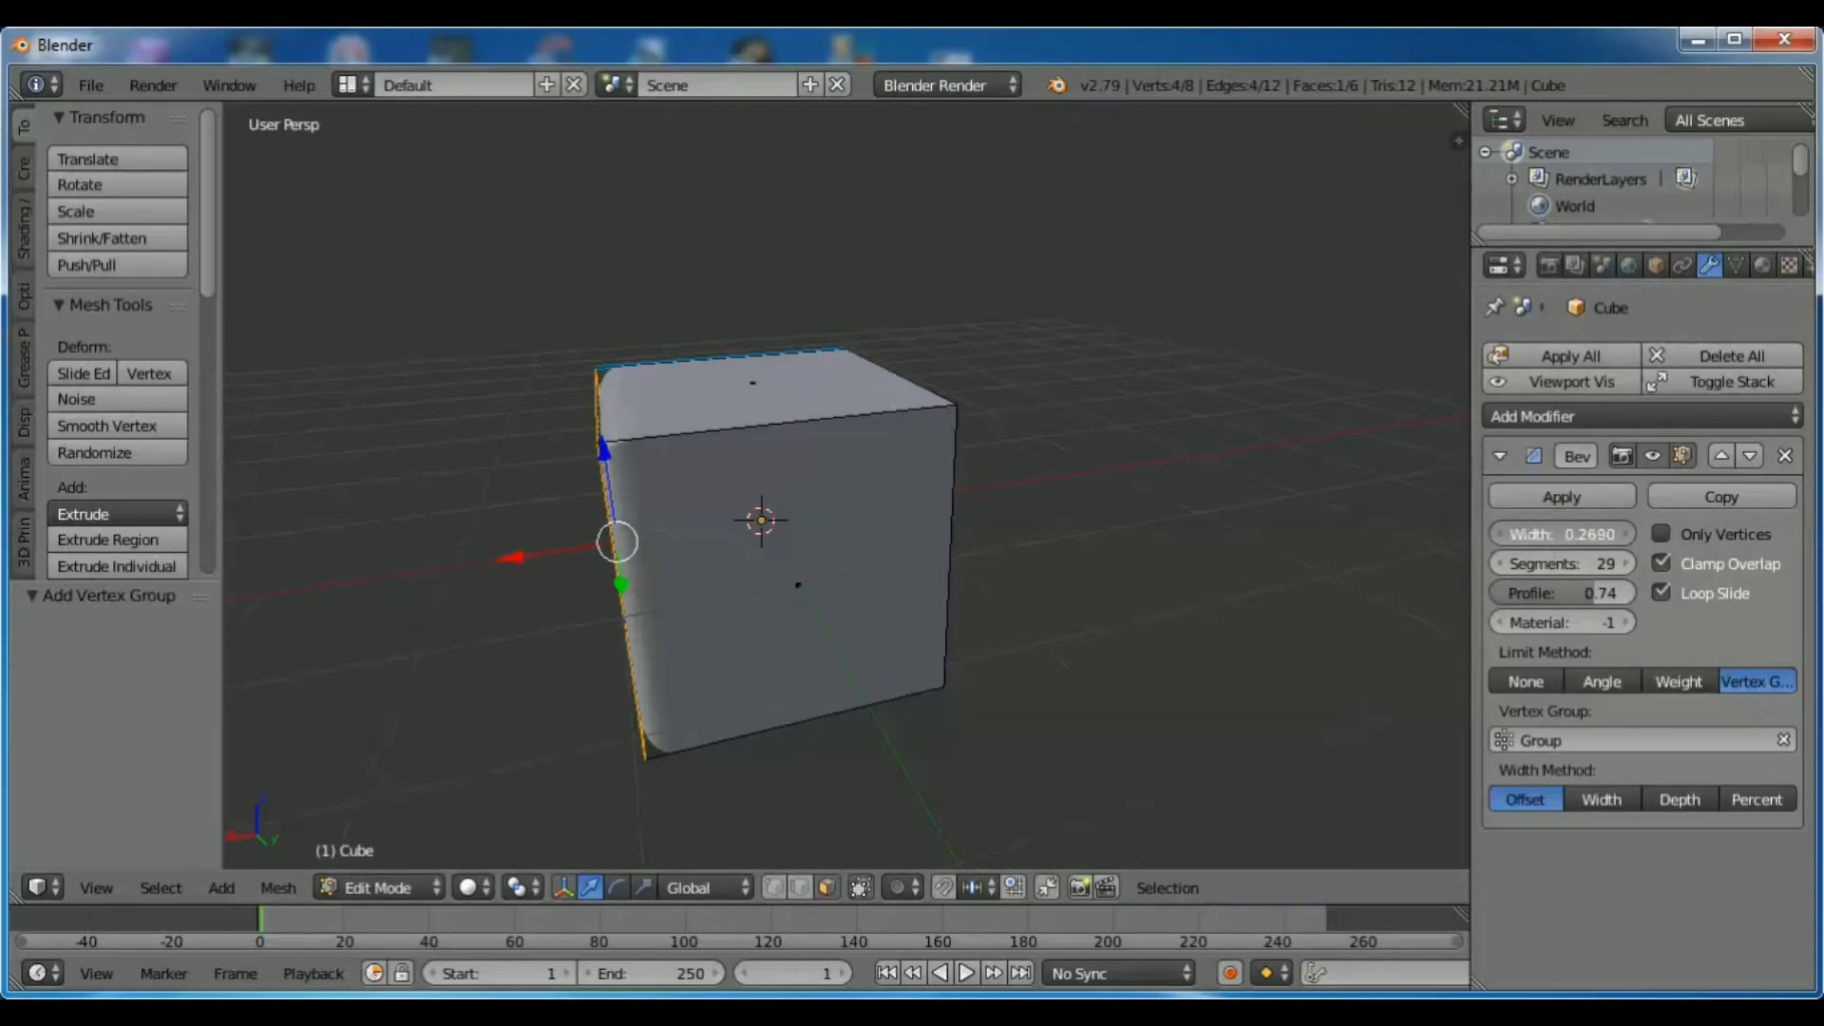
{"action": "left_click_drag", "start_coordinate": [1615, 534], "coordinate": [1633, 534]}
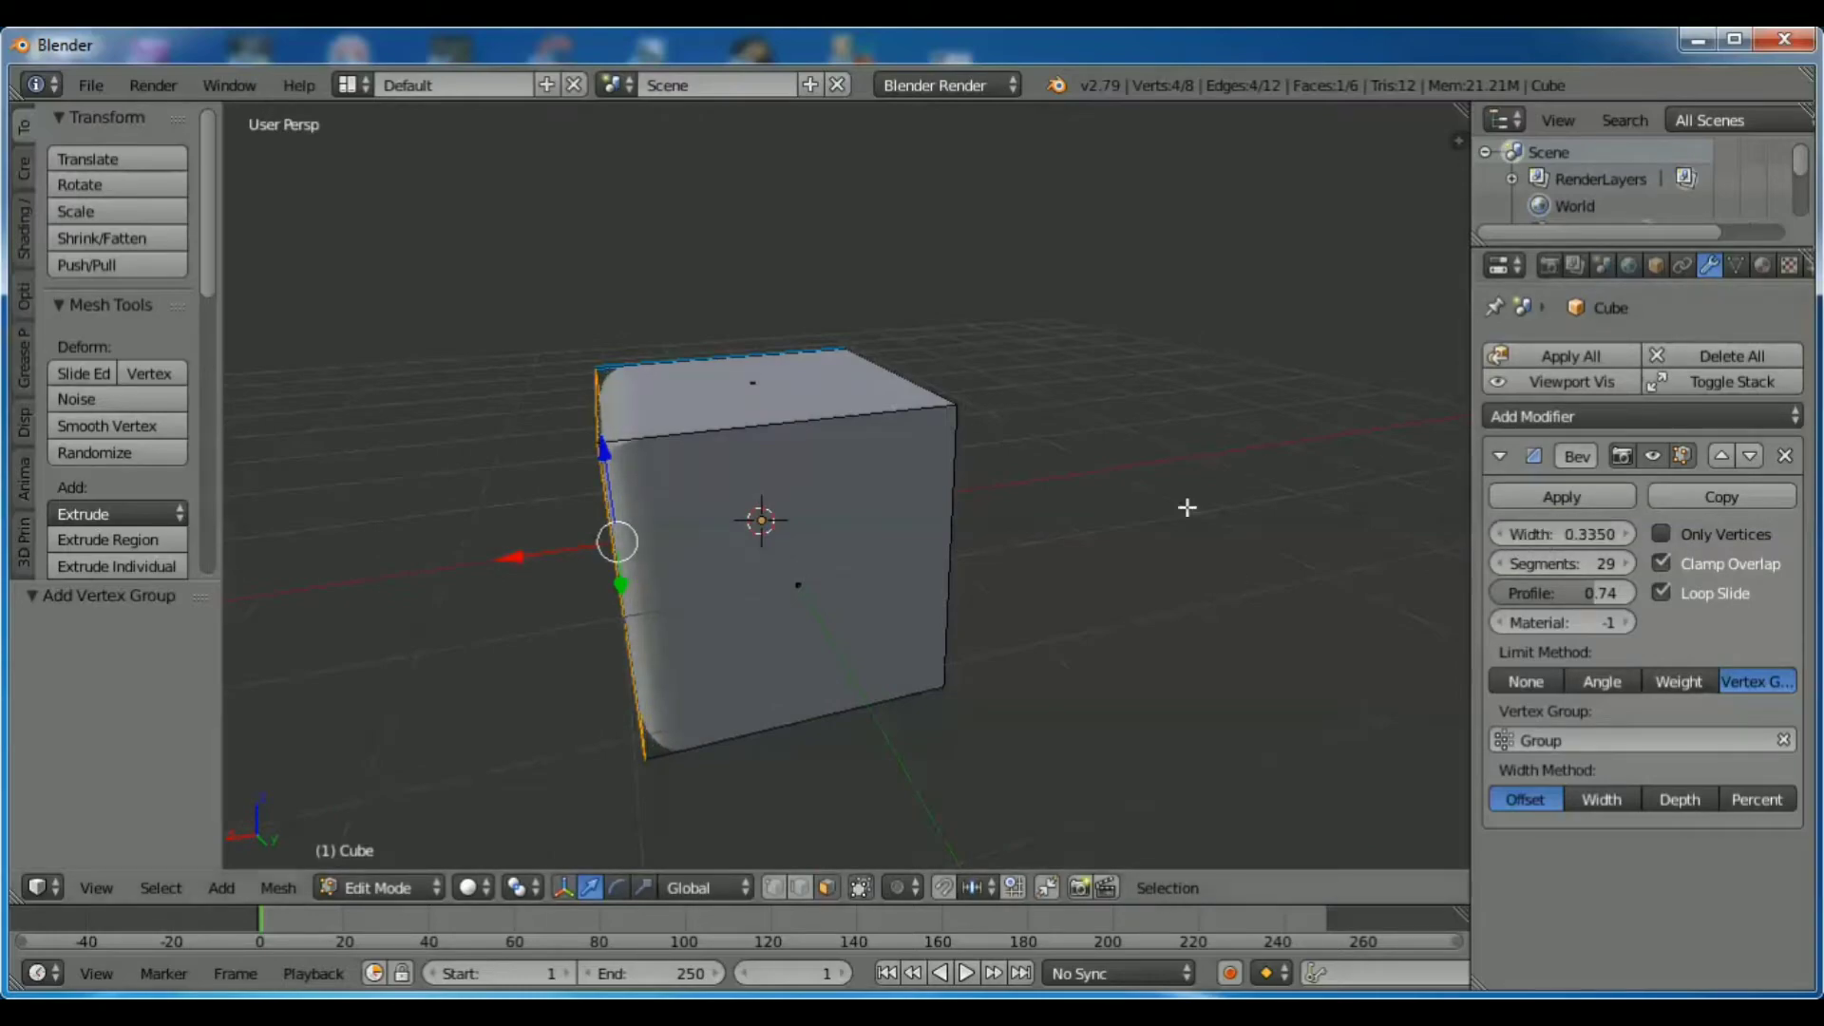
{"action": "mouse_move", "coordinate": [554, 582]}
{"action": "middle_mouse_down"}
{"action": "mouse_move", "coordinate": [606, 564]}
{"action": "mouse_move", "coordinate": [595, 737]}
{"action": "middle_mouse_up"}
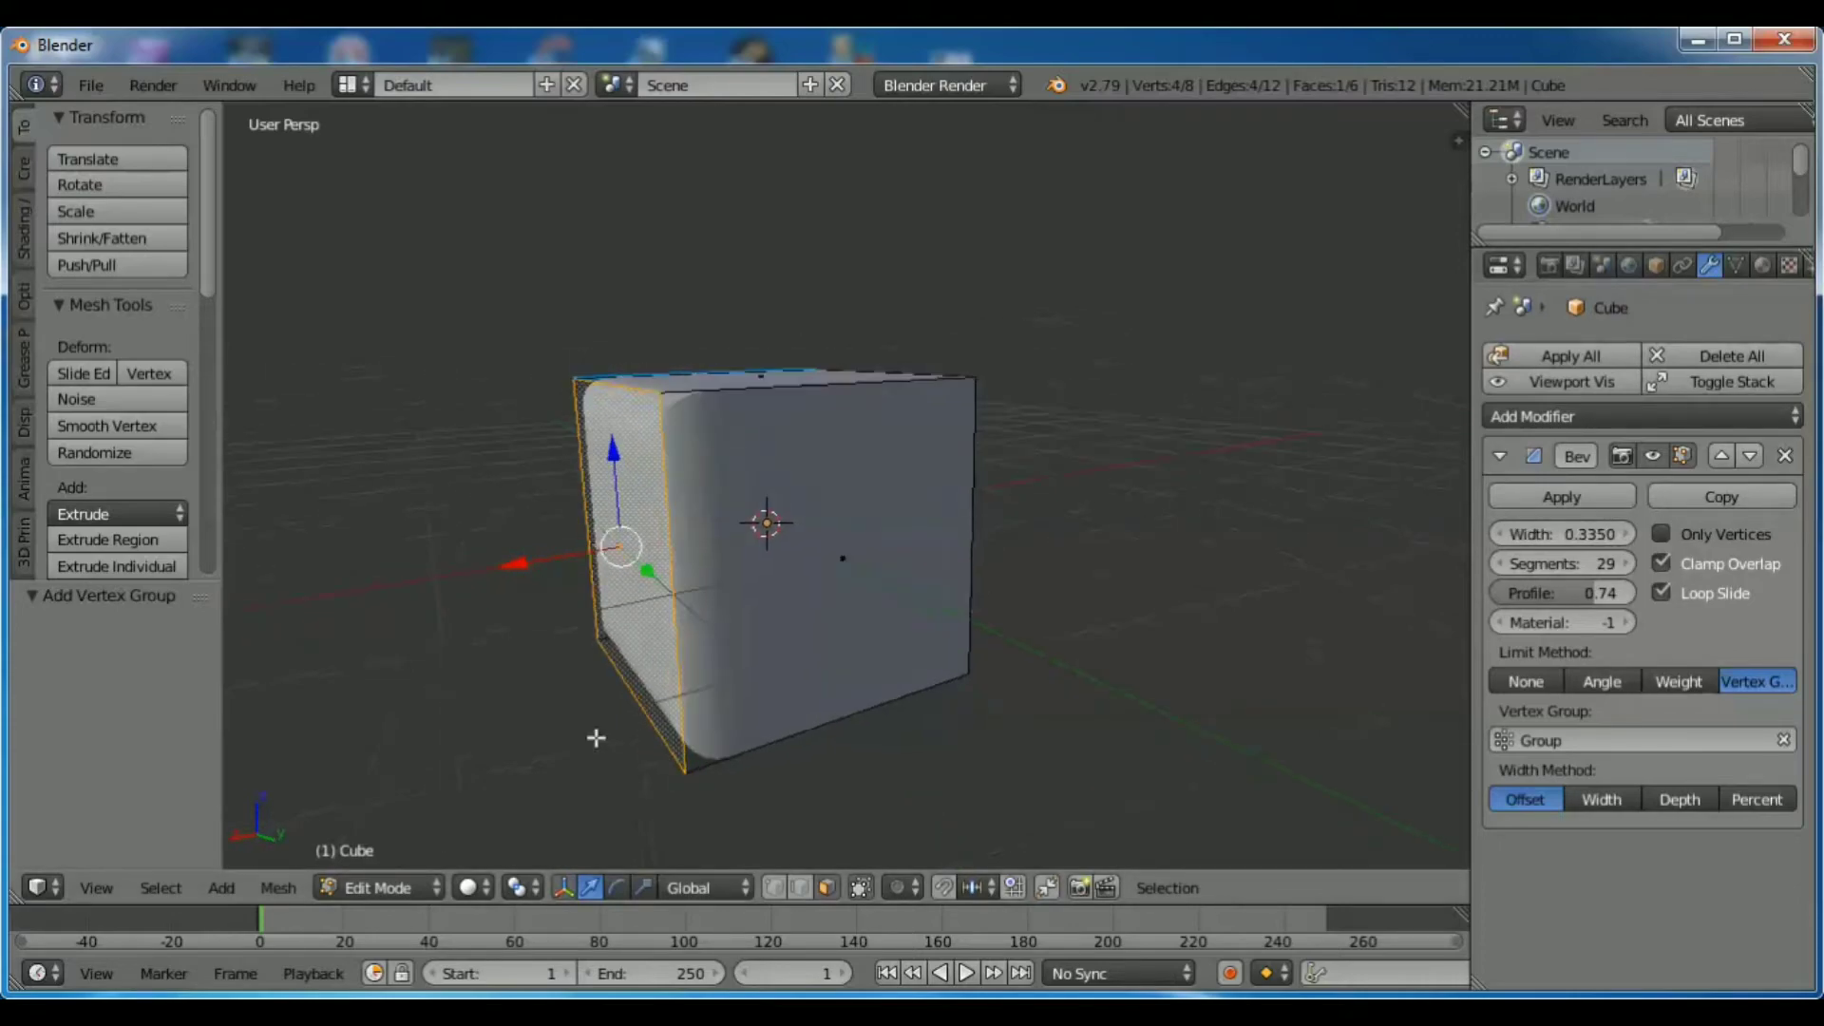
{"action": "left_click", "coordinate": [348, 887]}
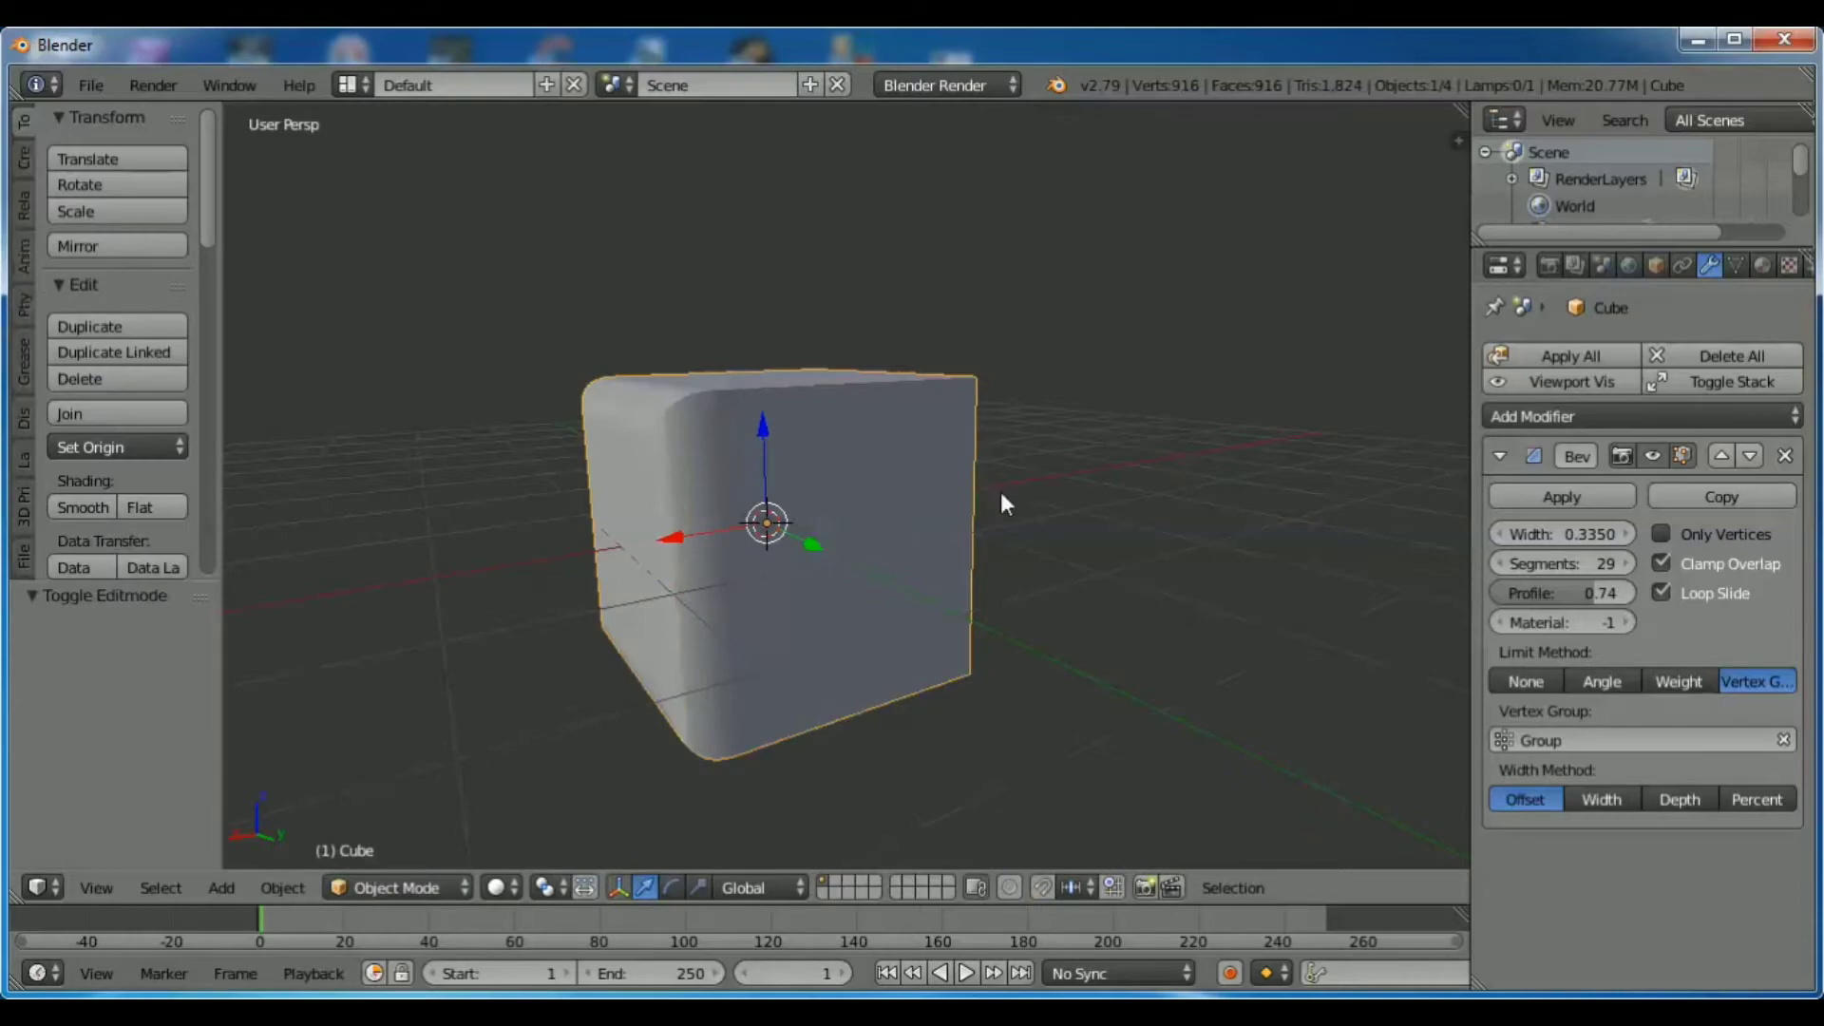
Compare Width, Depth and Offset width methods, keep Depth, and limit the bevel by Weight.
{"action": "mouse_move", "coordinate": [1005, 503]}
{"action": "middle_mouse_down"}
{"action": "mouse_move", "coordinate": [1030, 497]}
{"action": "mouse_move", "coordinate": [1066, 556]}
{"action": "mouse_move", "coordinate": [1005, 717]}
{"action": "mouse_move", "coordinate": [1042, 484]}
{"action": "mouse_move", "coordinate": [773, 573]}
{"action": "middle_mouse_up"}
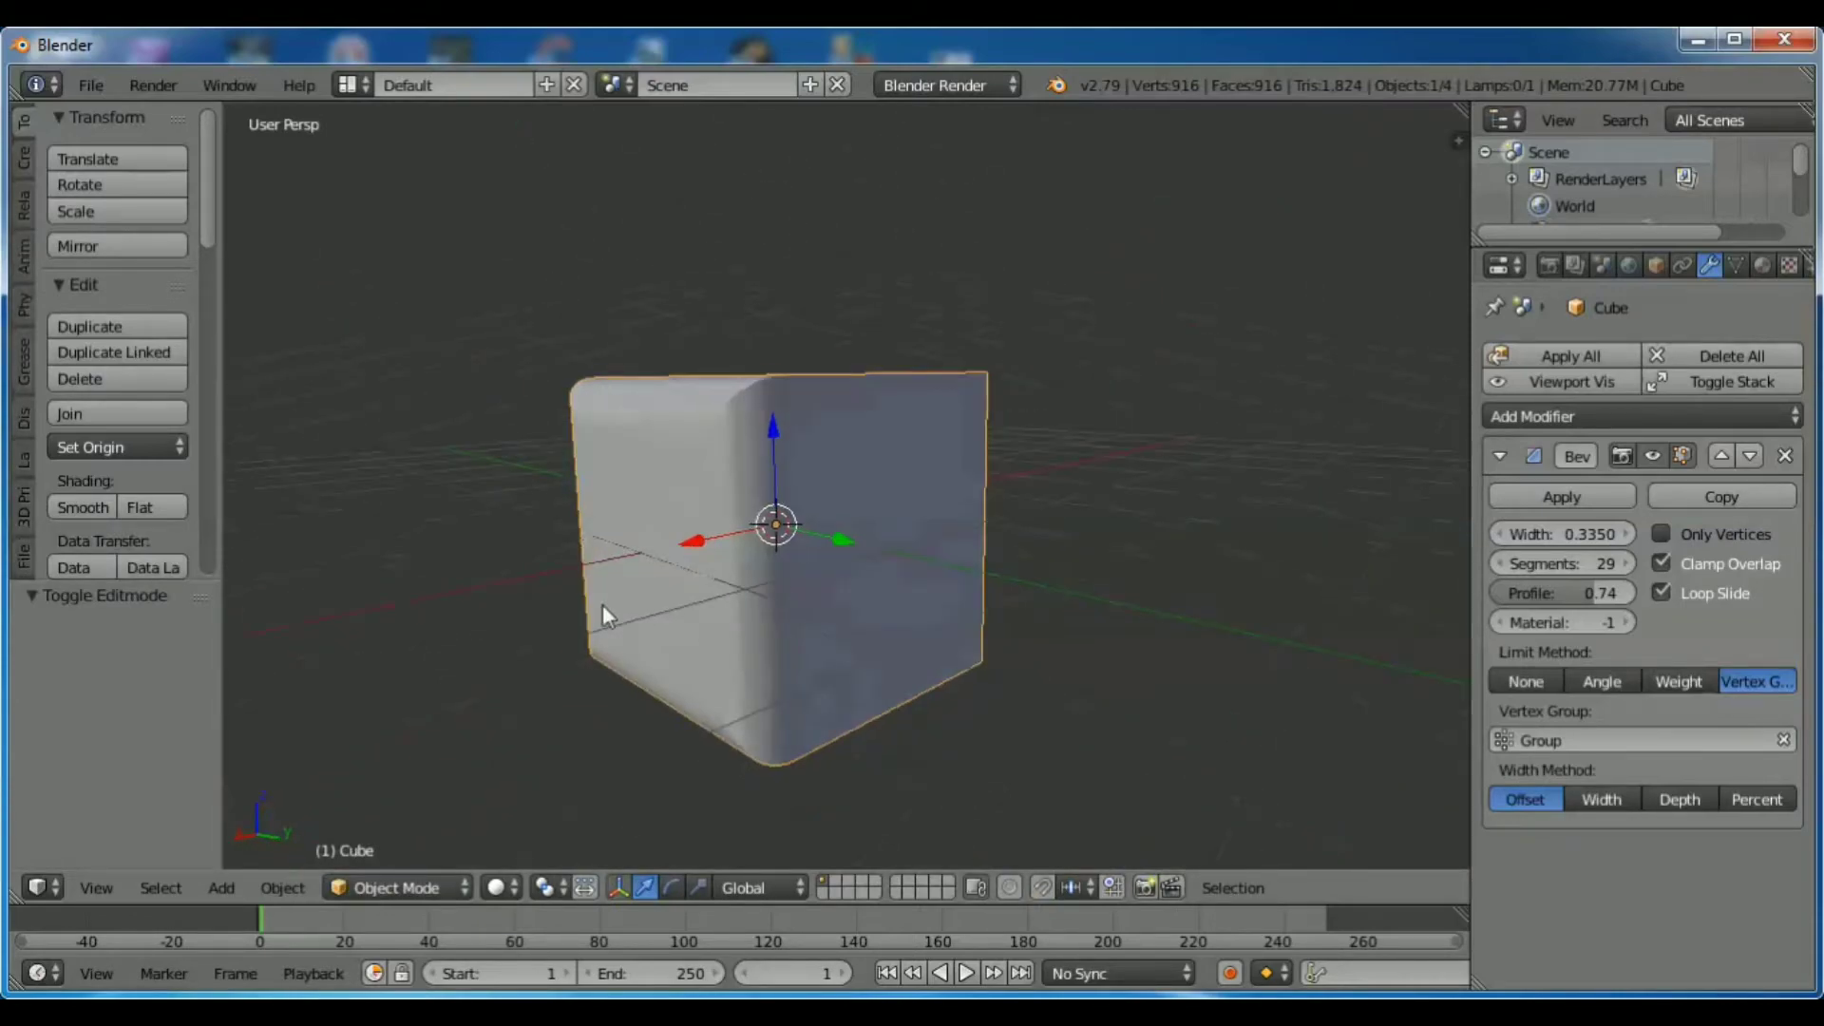
{"action": "scroll", "coordinate": [638, 494], "scroll_direction": "up", "scroll_amount": 4}
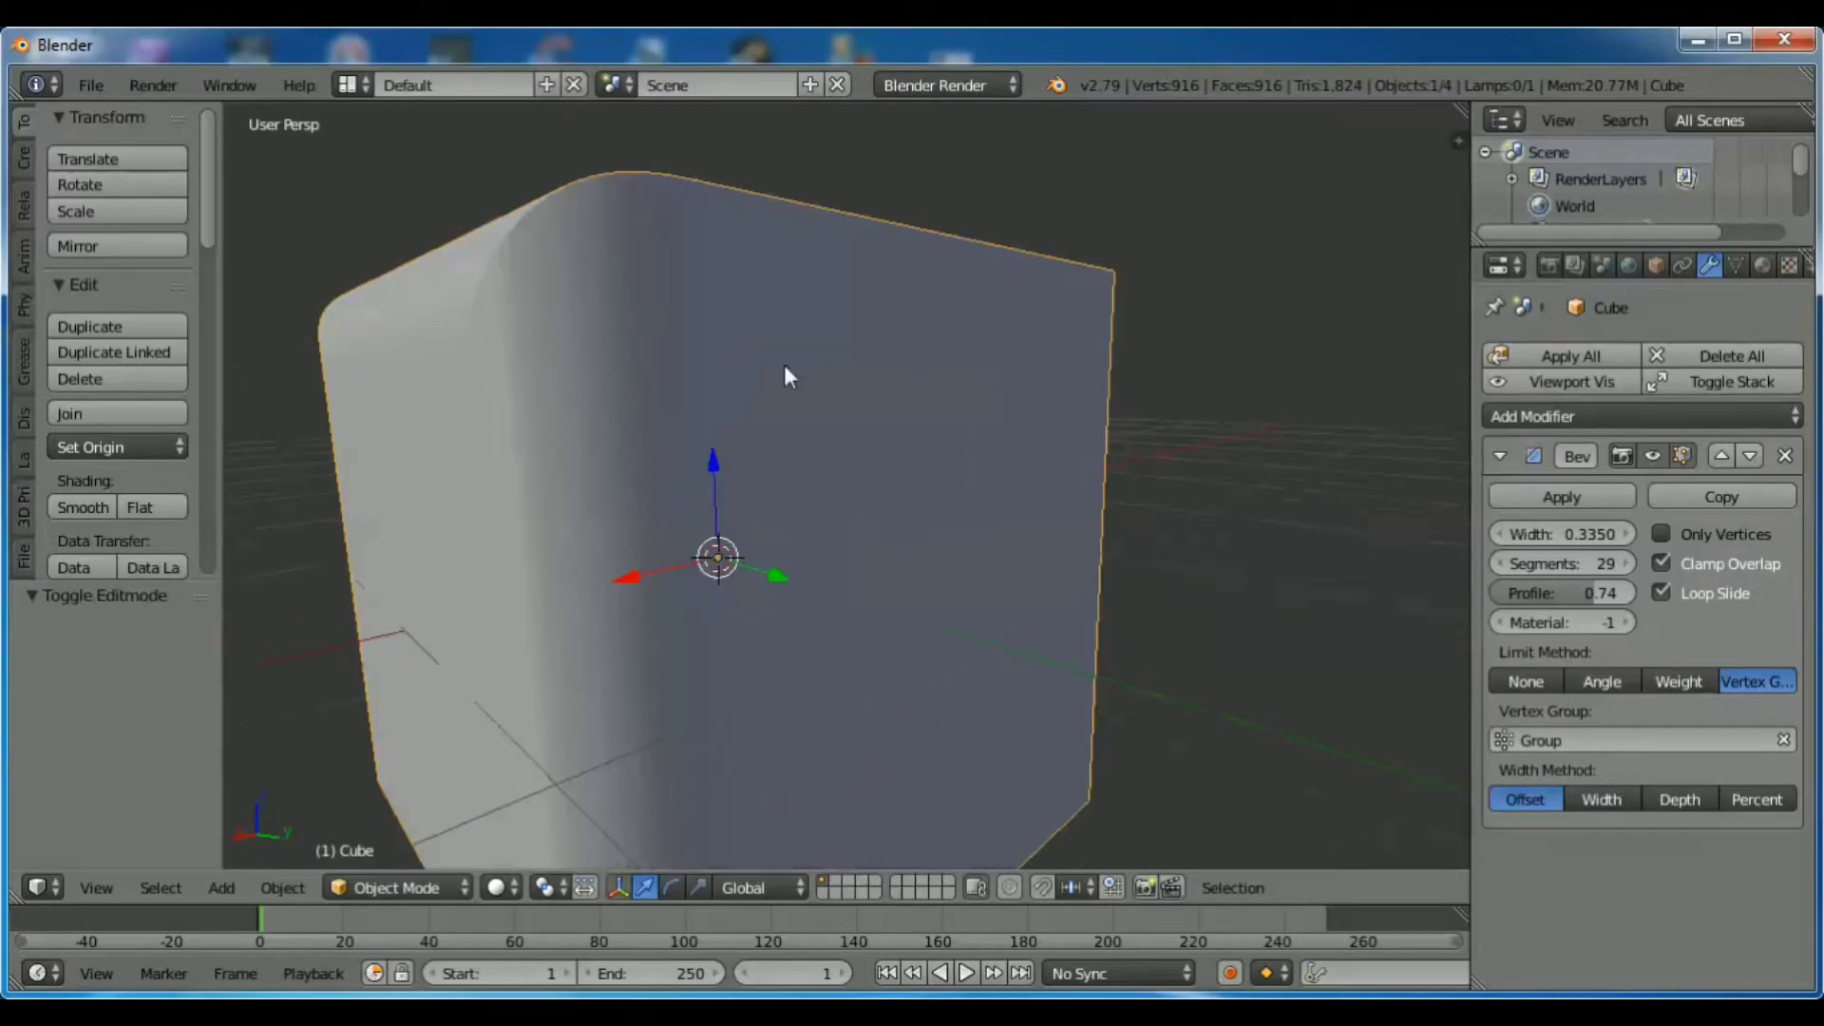
{"action": "mouse_move", "coordinate": [1158, 406]}
{"action": "middle_mouse_down"}
{"action": "mouse_move", "coordinate": [1227, 425]}
{"action": "mouse_move", "coordinate": [1003, 482]}
{"action": "mouse_move", "coordinate": [650, 456]}
{"action": "mouse_move", "coordinate": [947, 508]}
{"action": "mouse_move", "coordinate": [1181, 410]}
{"action": "mouse_move", "coordinate": [1246, 468]}
{"action": "mouse_move", "coordinate": [969, 541]}
{"action": "mouse_move", "coordinate": [573, 553]}
{"action": "mouse_move", "coordinate": [635, 456]}
{"action": "mouse_move", "coordinate": [611, 529]}
{"action": "middle_mouse_up"}
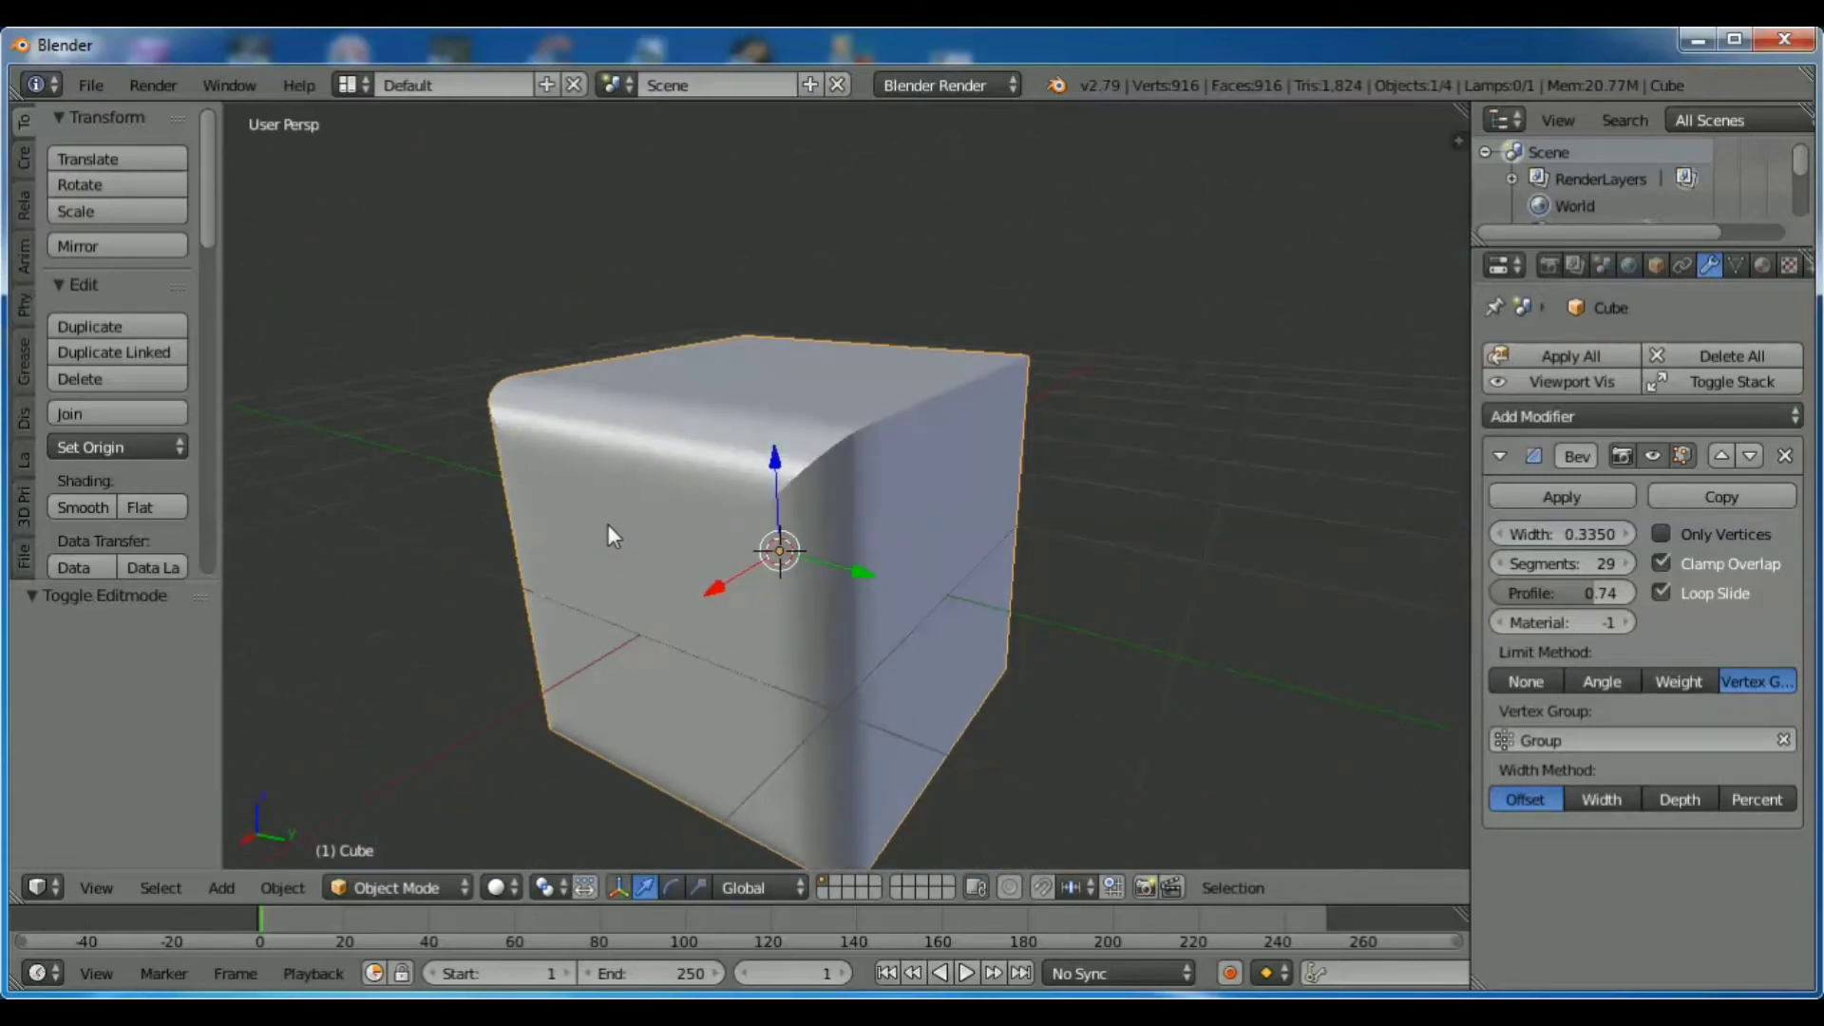
{"action": "left_click", "coordinate": [1610, 798]}
{"action": "left_click", "coordinate": [1695, 801]}
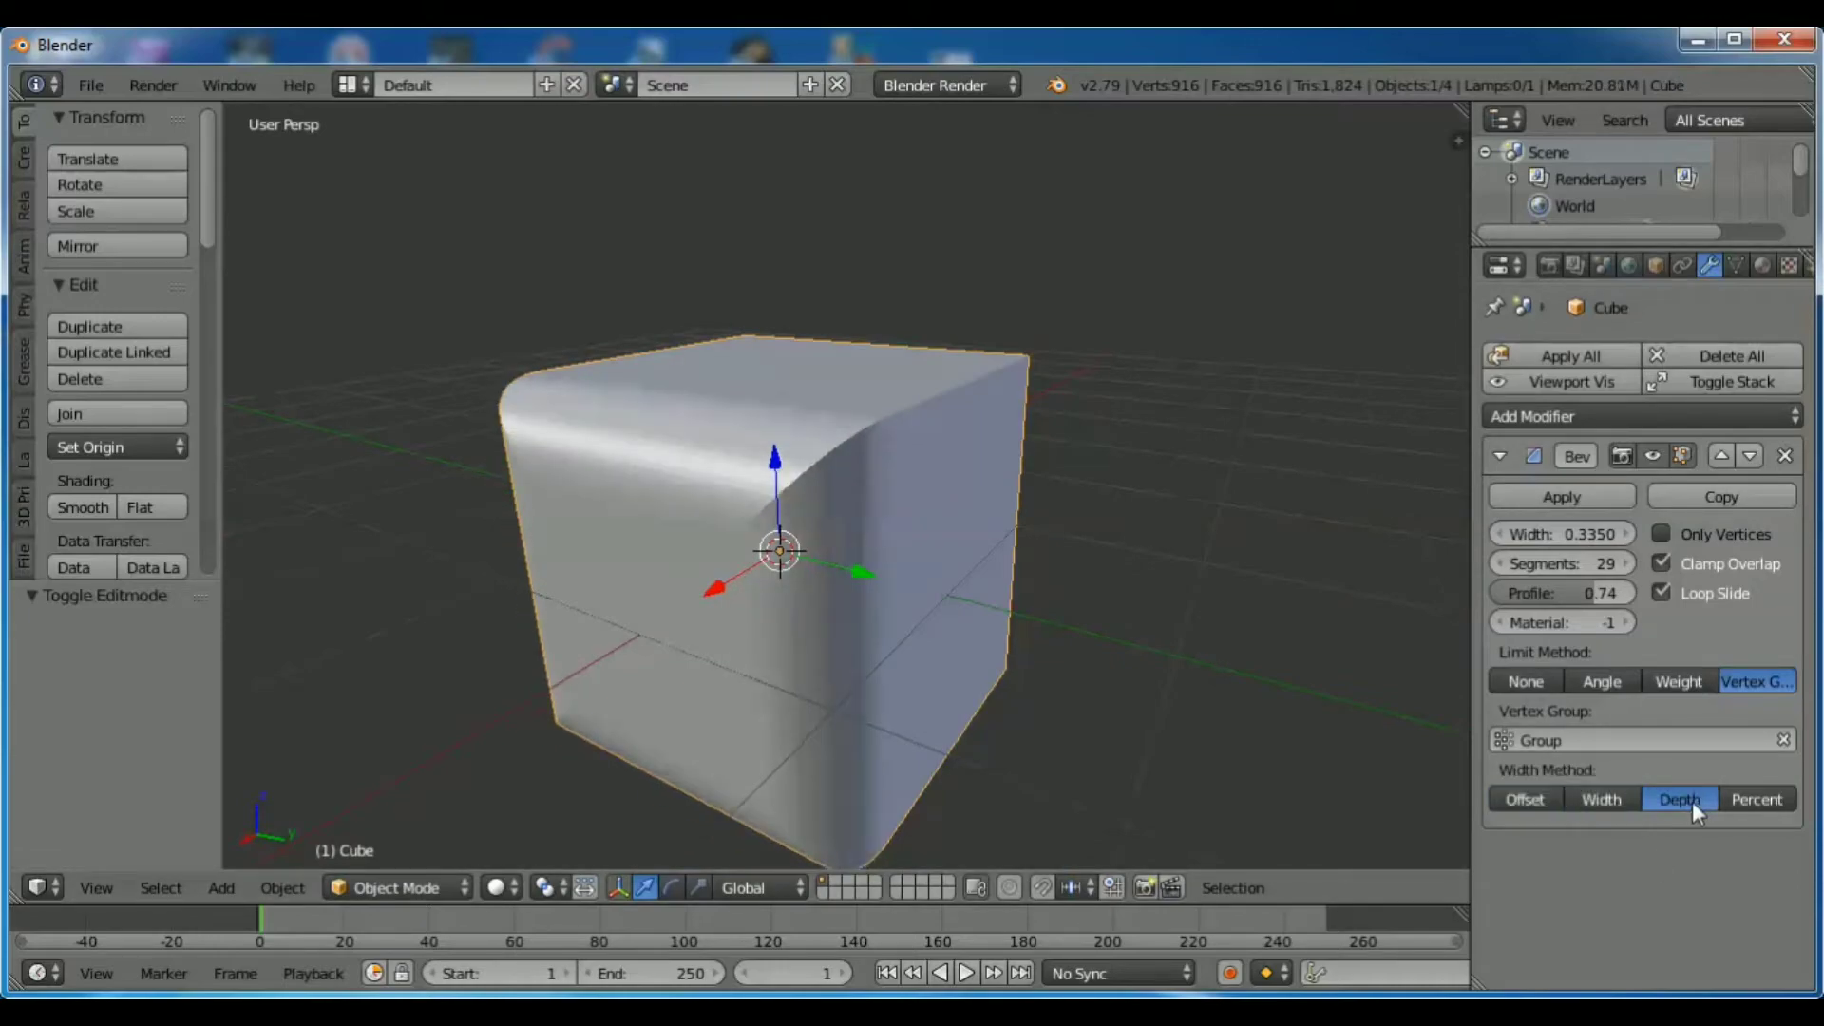
{"action": "left_click", "coordinate": [1530, 804]}
{"action": "left_click", "coordinate": [1592, 795]}
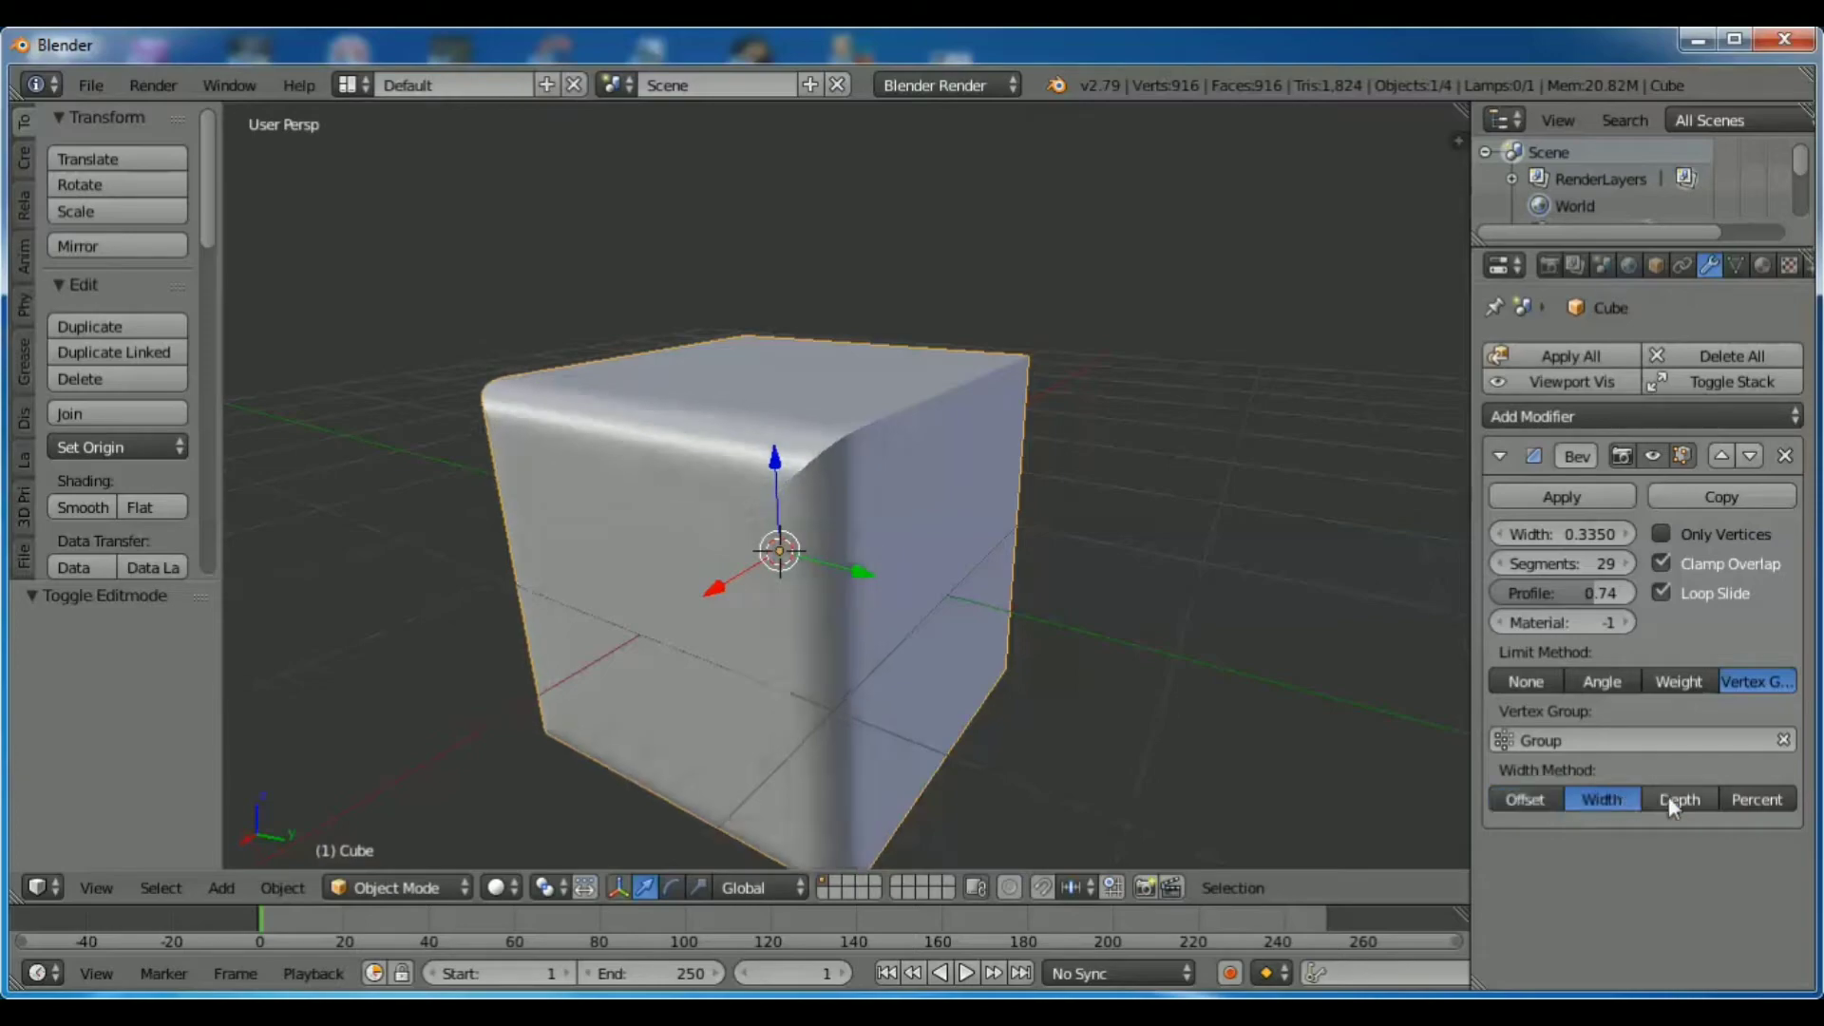
{"action": "left_click", "coordinate": [1675, 804]}
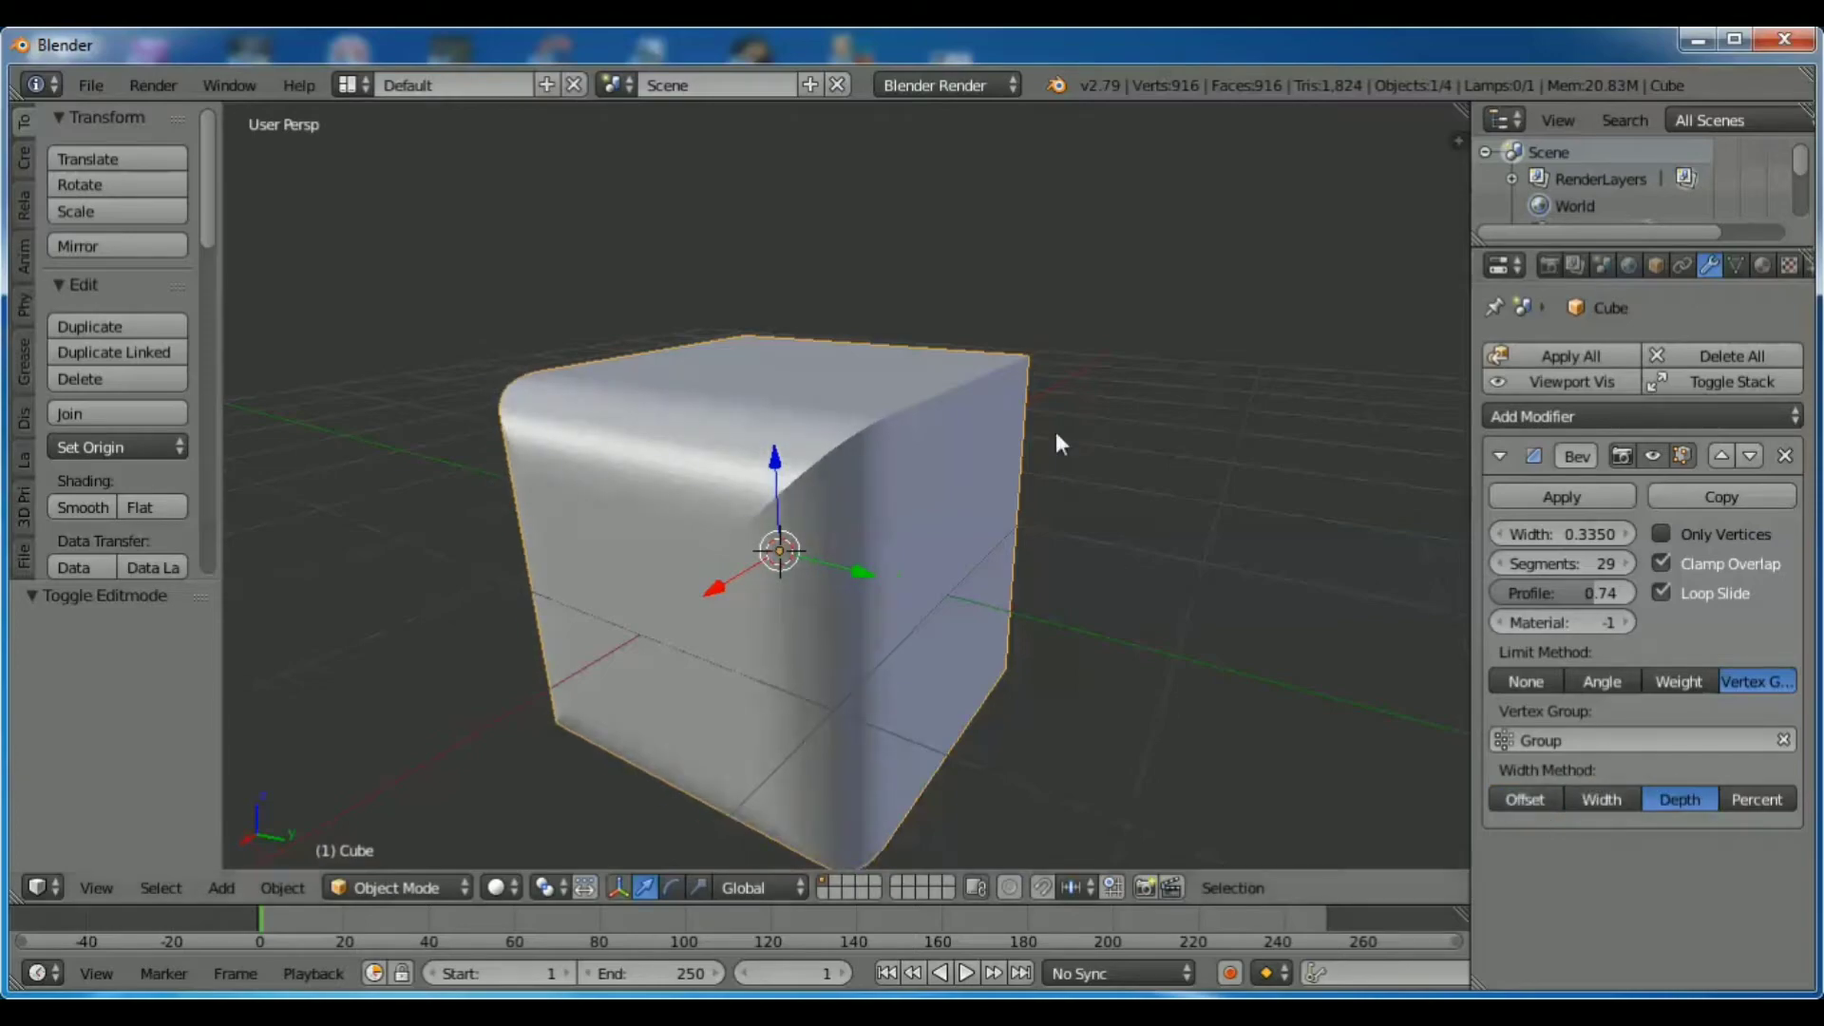
{"action": "mouse_move", "coordinate": [1160, 390]}
{"action": "middle_mouse_down"}
{"action": "mouse_move", "coordinate": [1085, 425]}
{"action": "mouse_move", "coordinate": [631, 501]}
{"action": "mouse_move", "coordinate": [796, 477]}
{"action": "middle_mouse_up"}
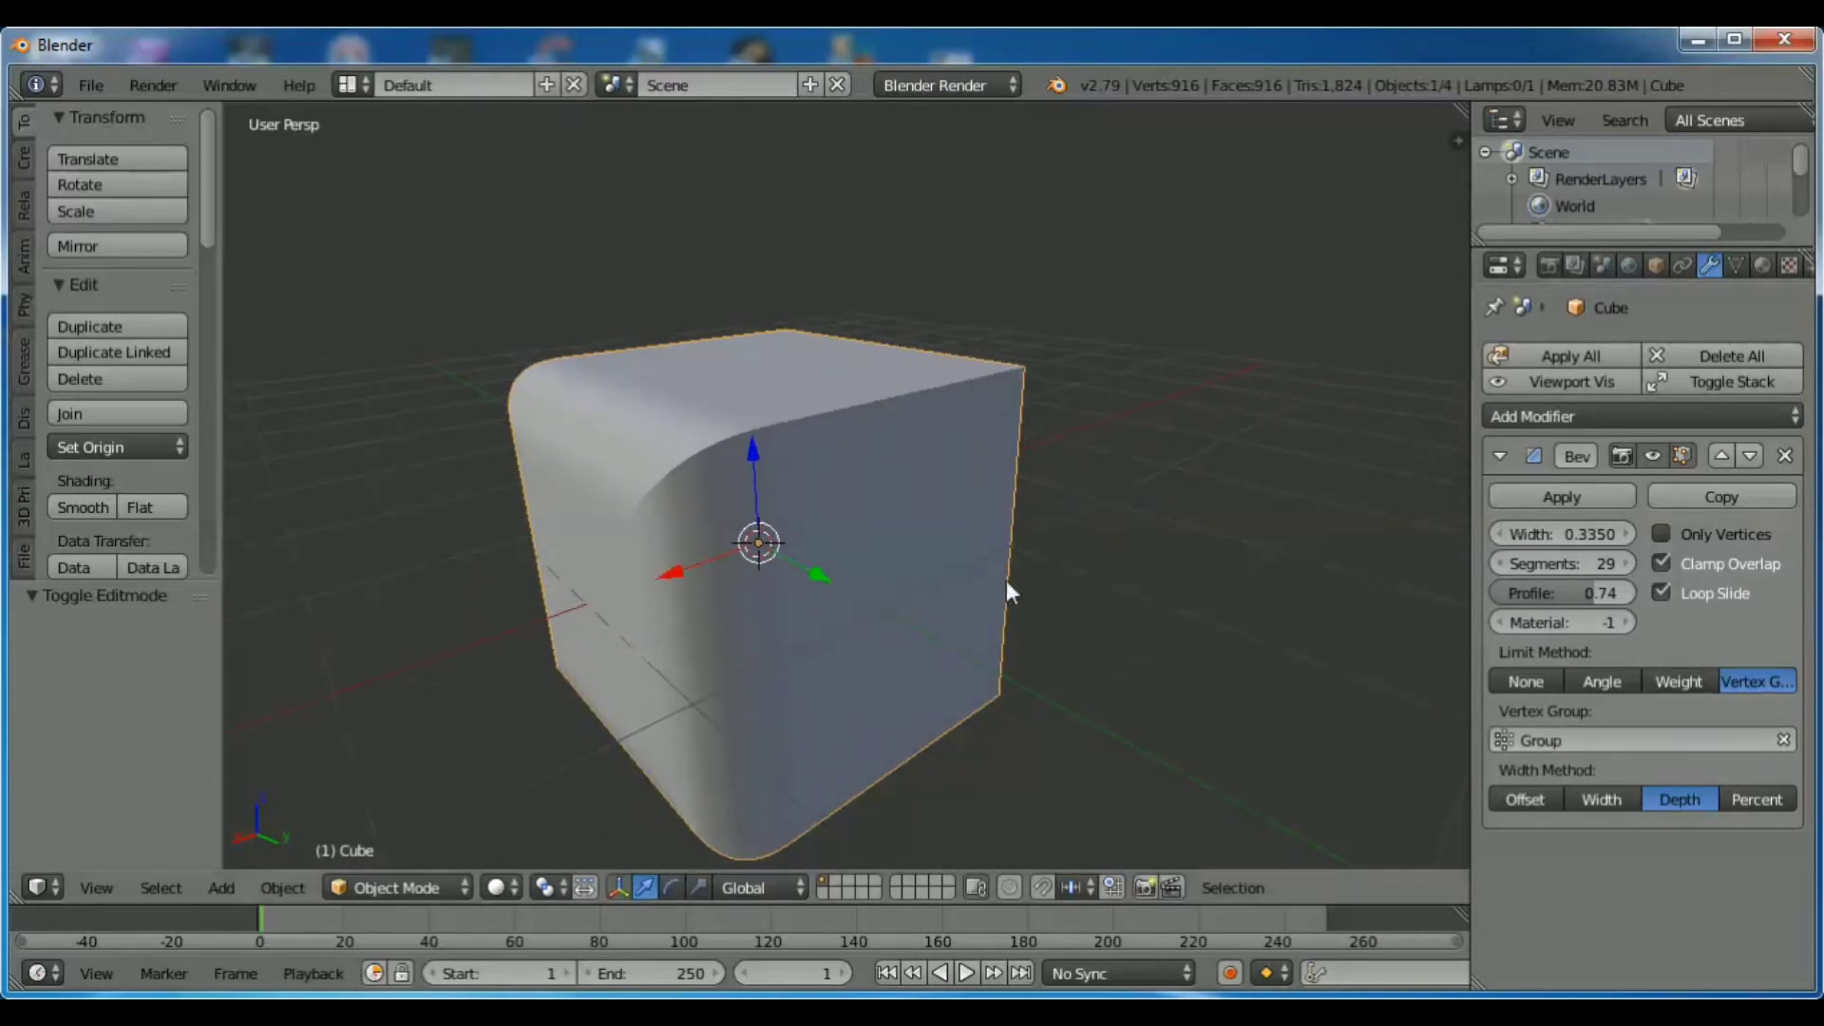
{"action": "left_click", "coordinate": [1677, 675]}
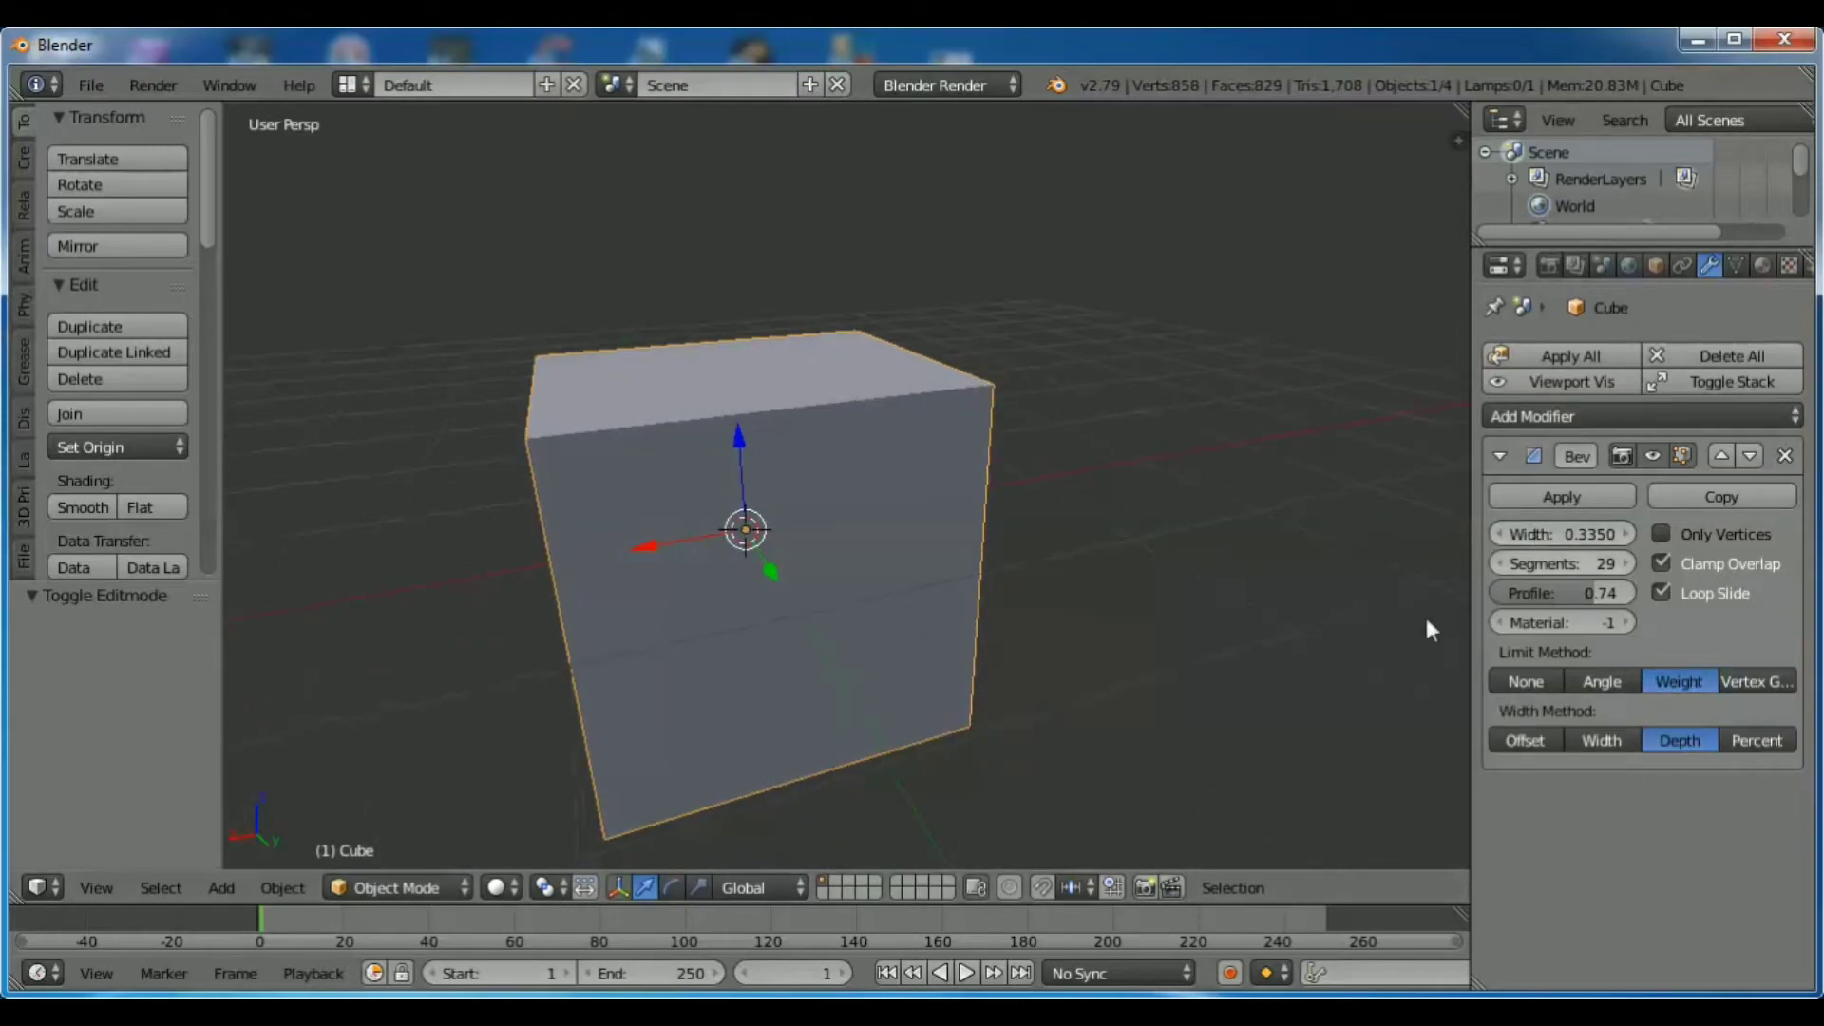
Set the bevel width method back to Offset and widen the bevel to 1.0590 in Edit Mode.
{"action": "left_click", "coordinate": [1517, 737]}
{"action": "left_click", "coordinate": [380, 884]}
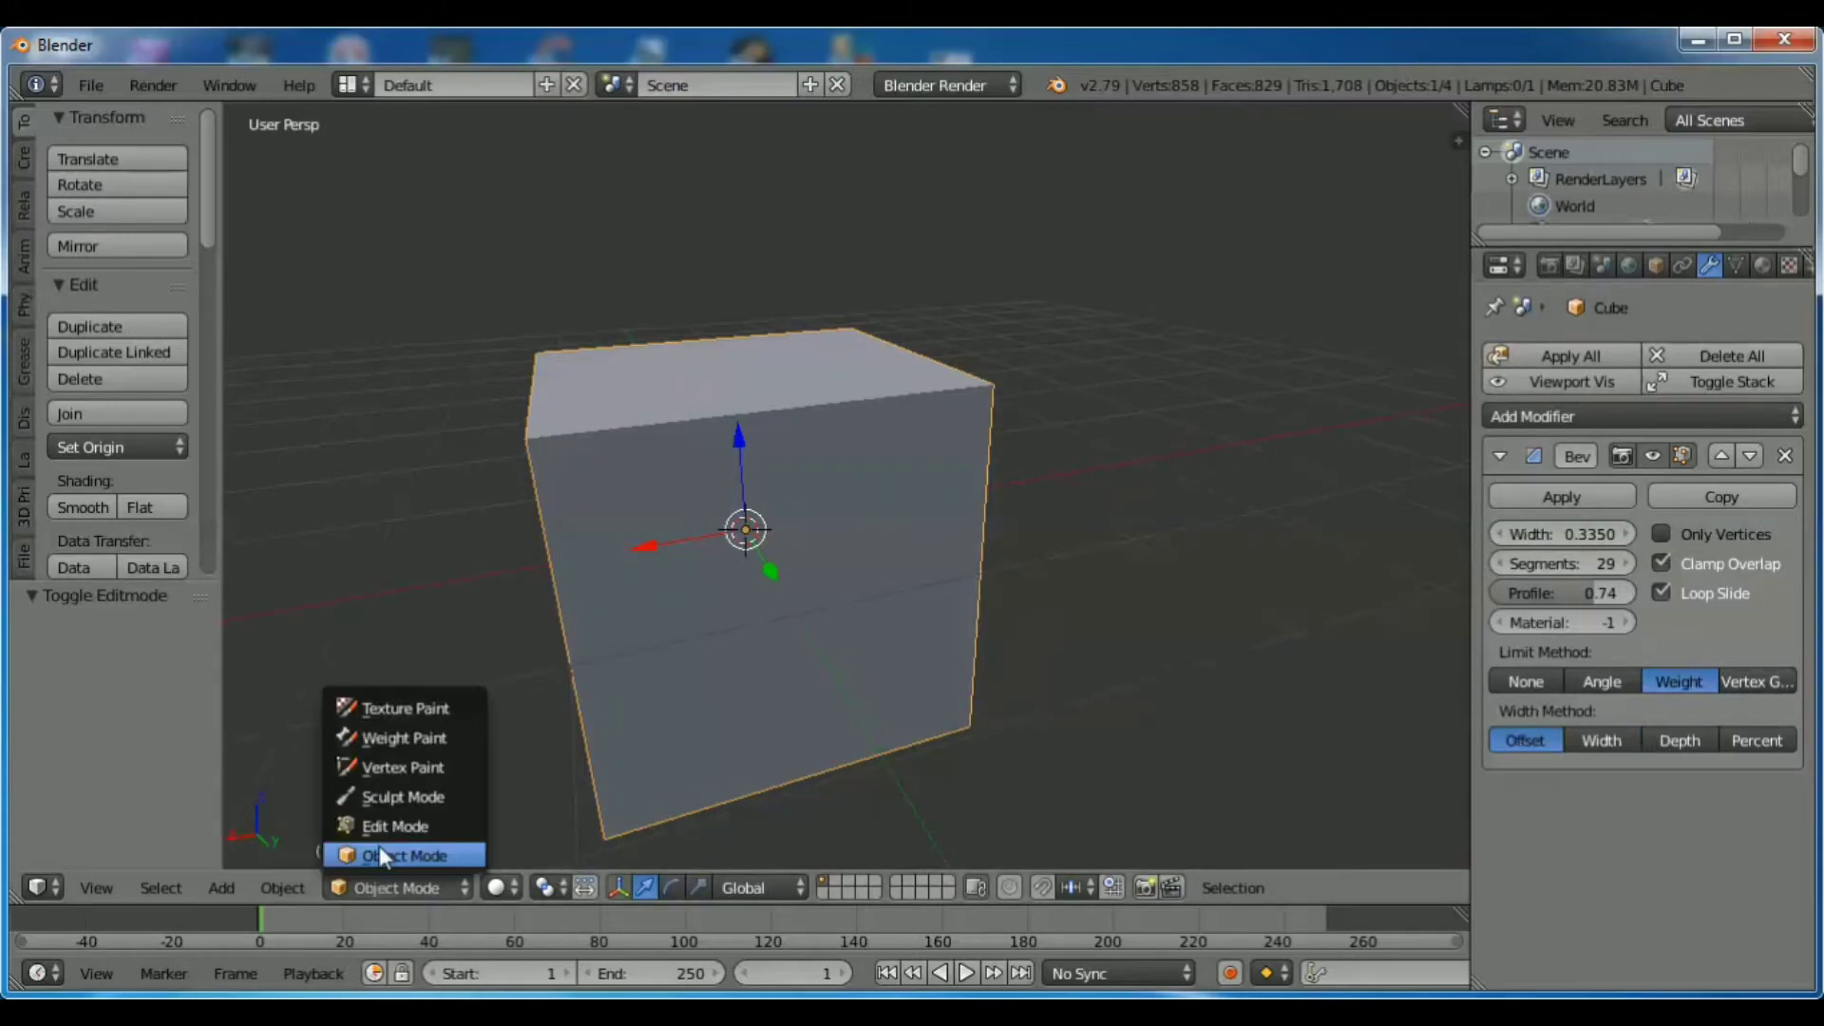
{"action": "left_click", "coordinate": [390, 826]}
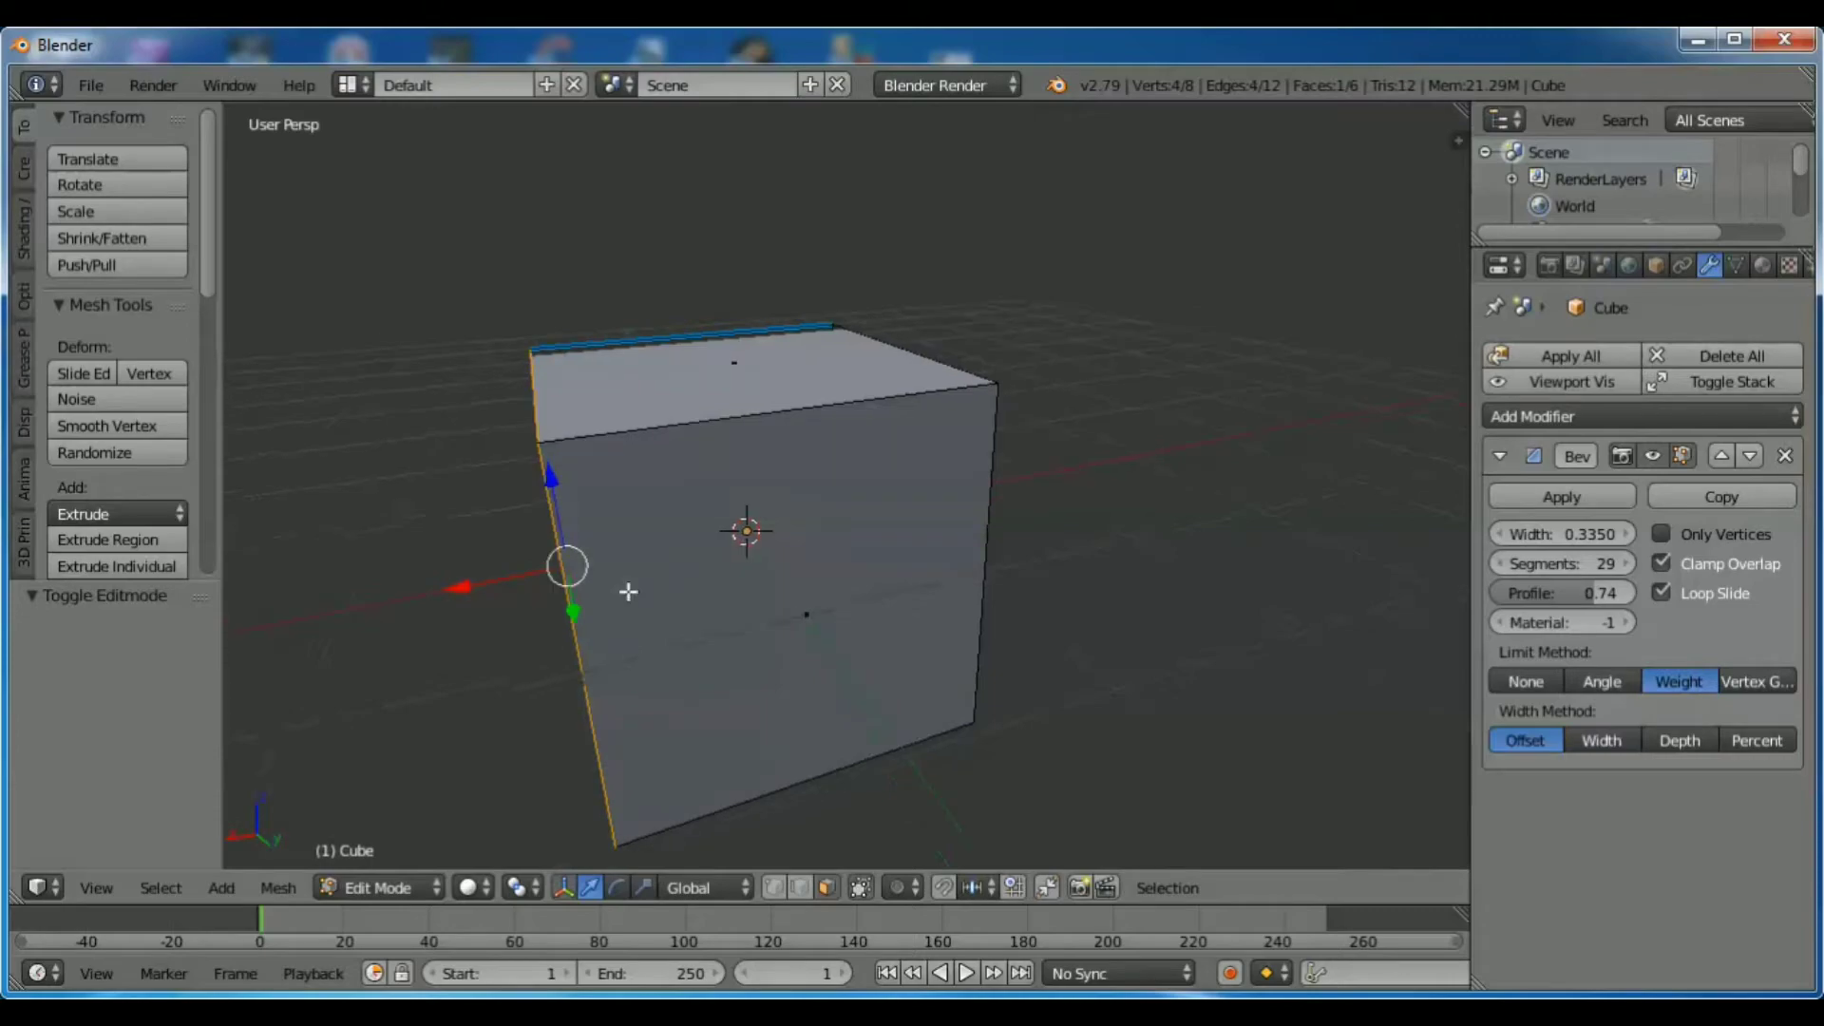
{"action": "middle_click_drag", "start_coordinate": [628, 592], "coordinate": [826, 562]}
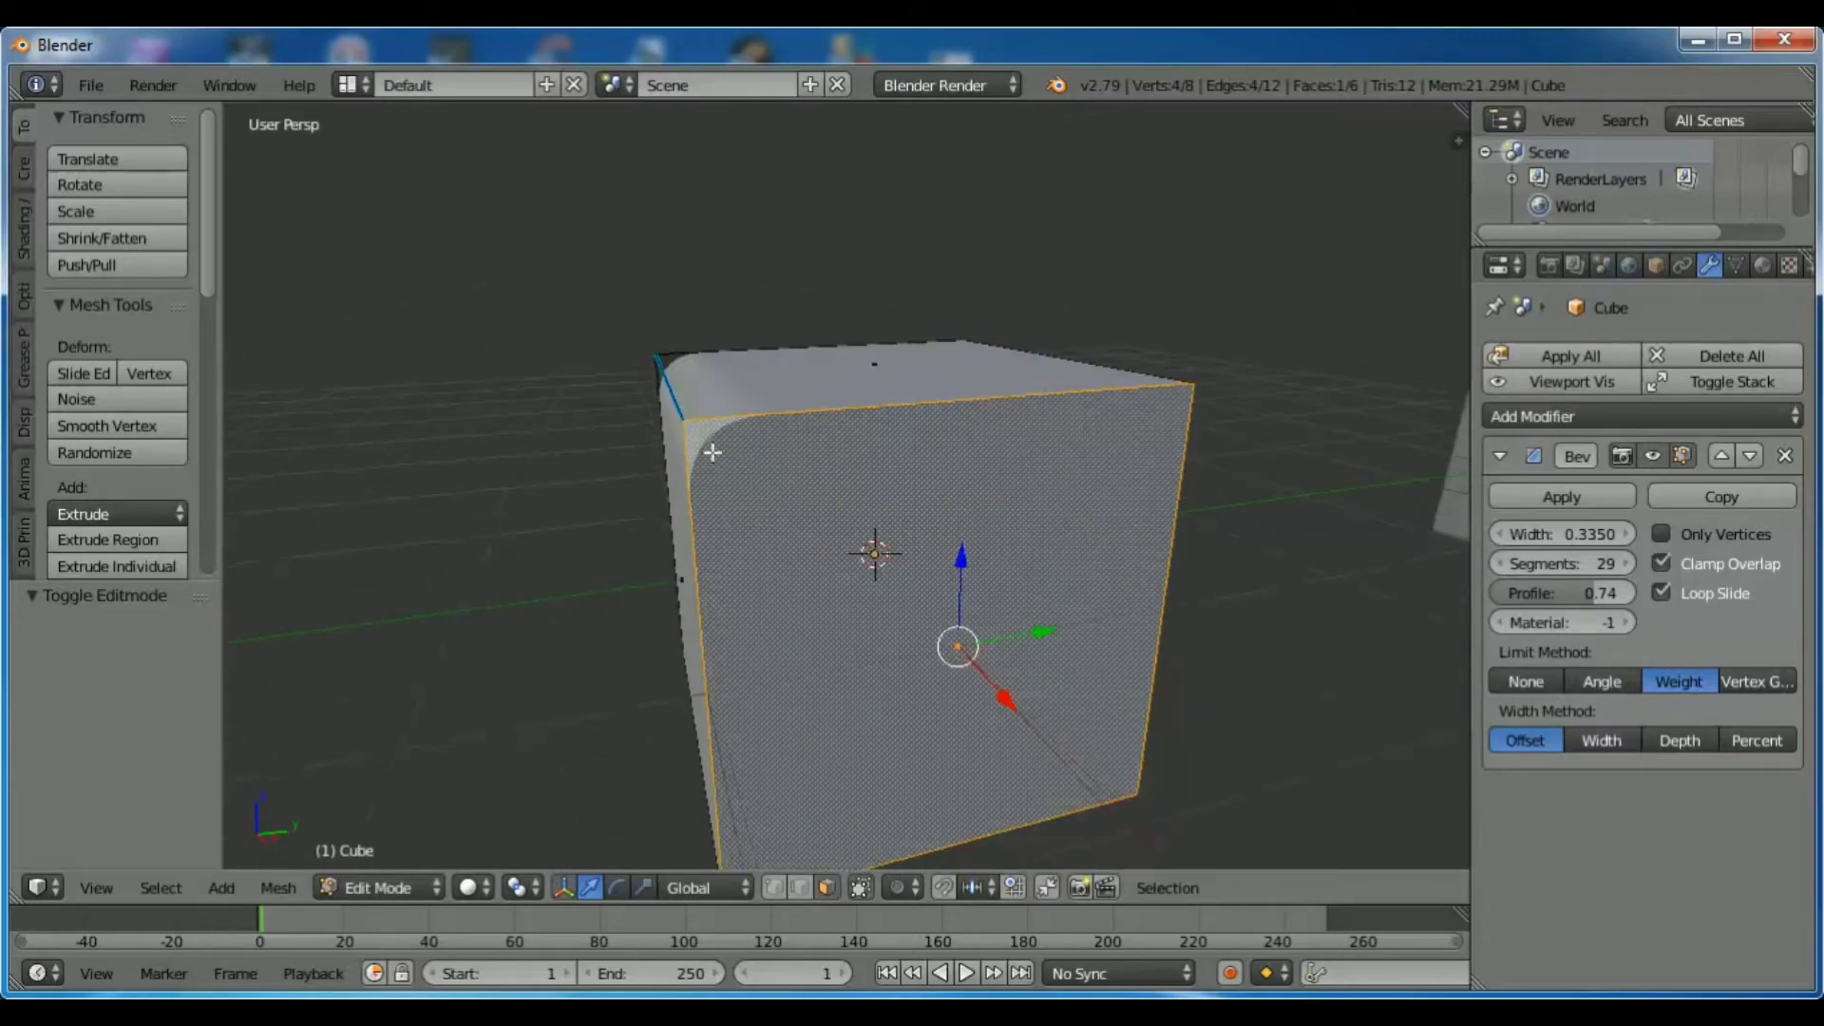
{"action": "left_click_drag", "start_coordinate": [1595, 533], "coordinate": [1724, 532]}
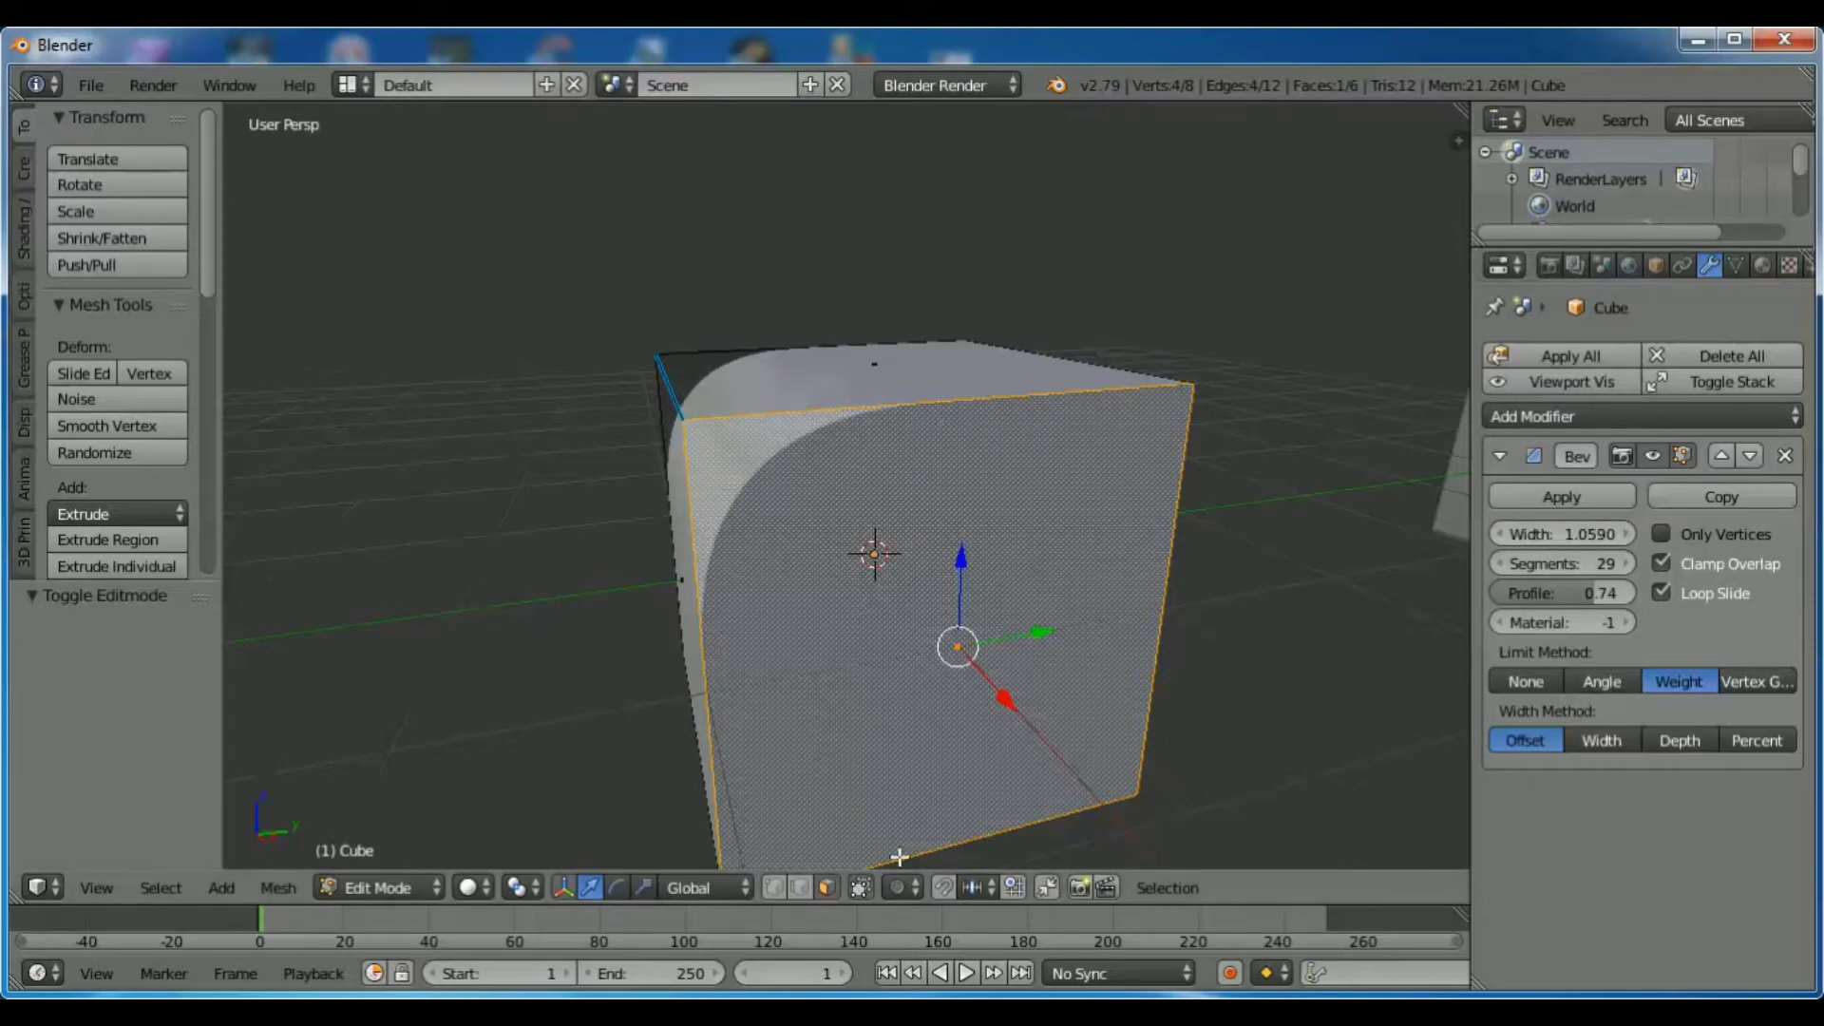
Cycle the Limit Method through Vertex Group and Weight, ending on Angle at 30°.
{"action": "left_click", "coordinate": [1770, 680]}
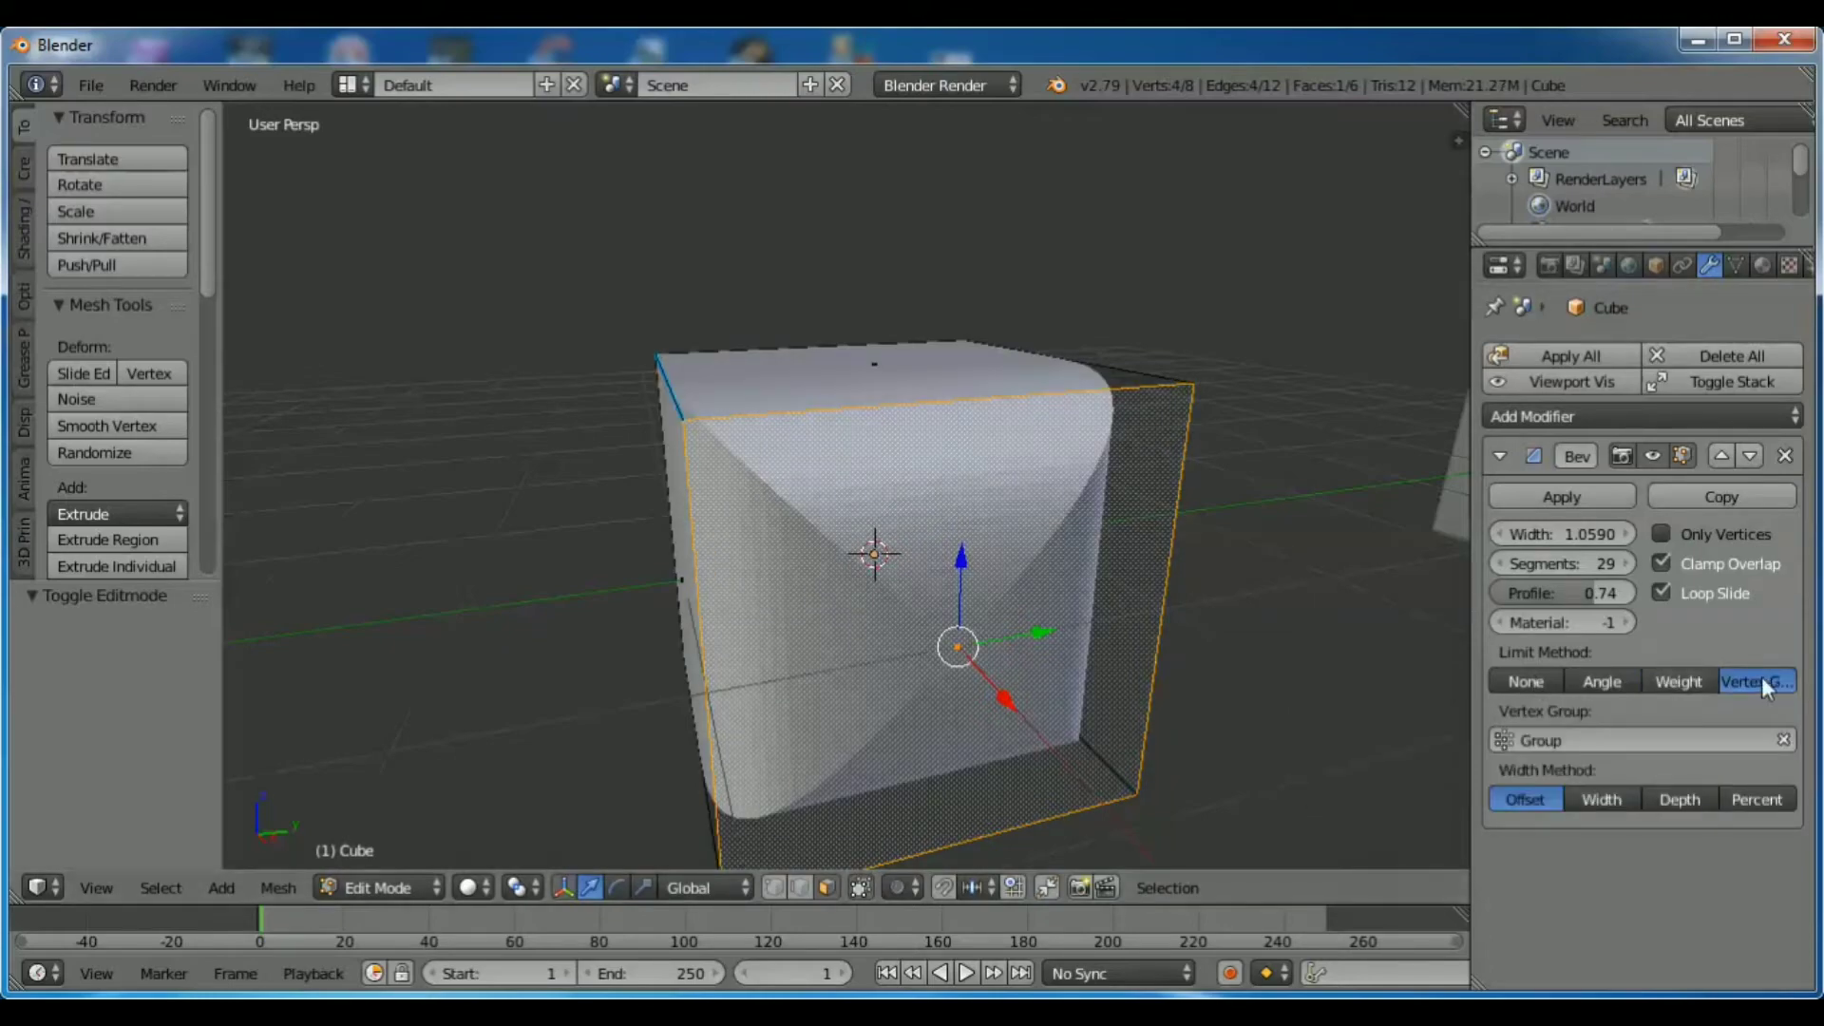
{"action": "mouse_move", "coordinate": [1372, 623]}
{"action": "middle_mouse_down"}
{"action": "mouse_move", "coordinate": [1061, 593]}
{"action": "mouse_move", "coordinate": [1108, 651]}
{"action": "mouse_move", "coordinate": [1206, 610]}
{"action": "mouse_move", "coordinate": [1311, 698]}
{"action": "middle_mouse_up"}
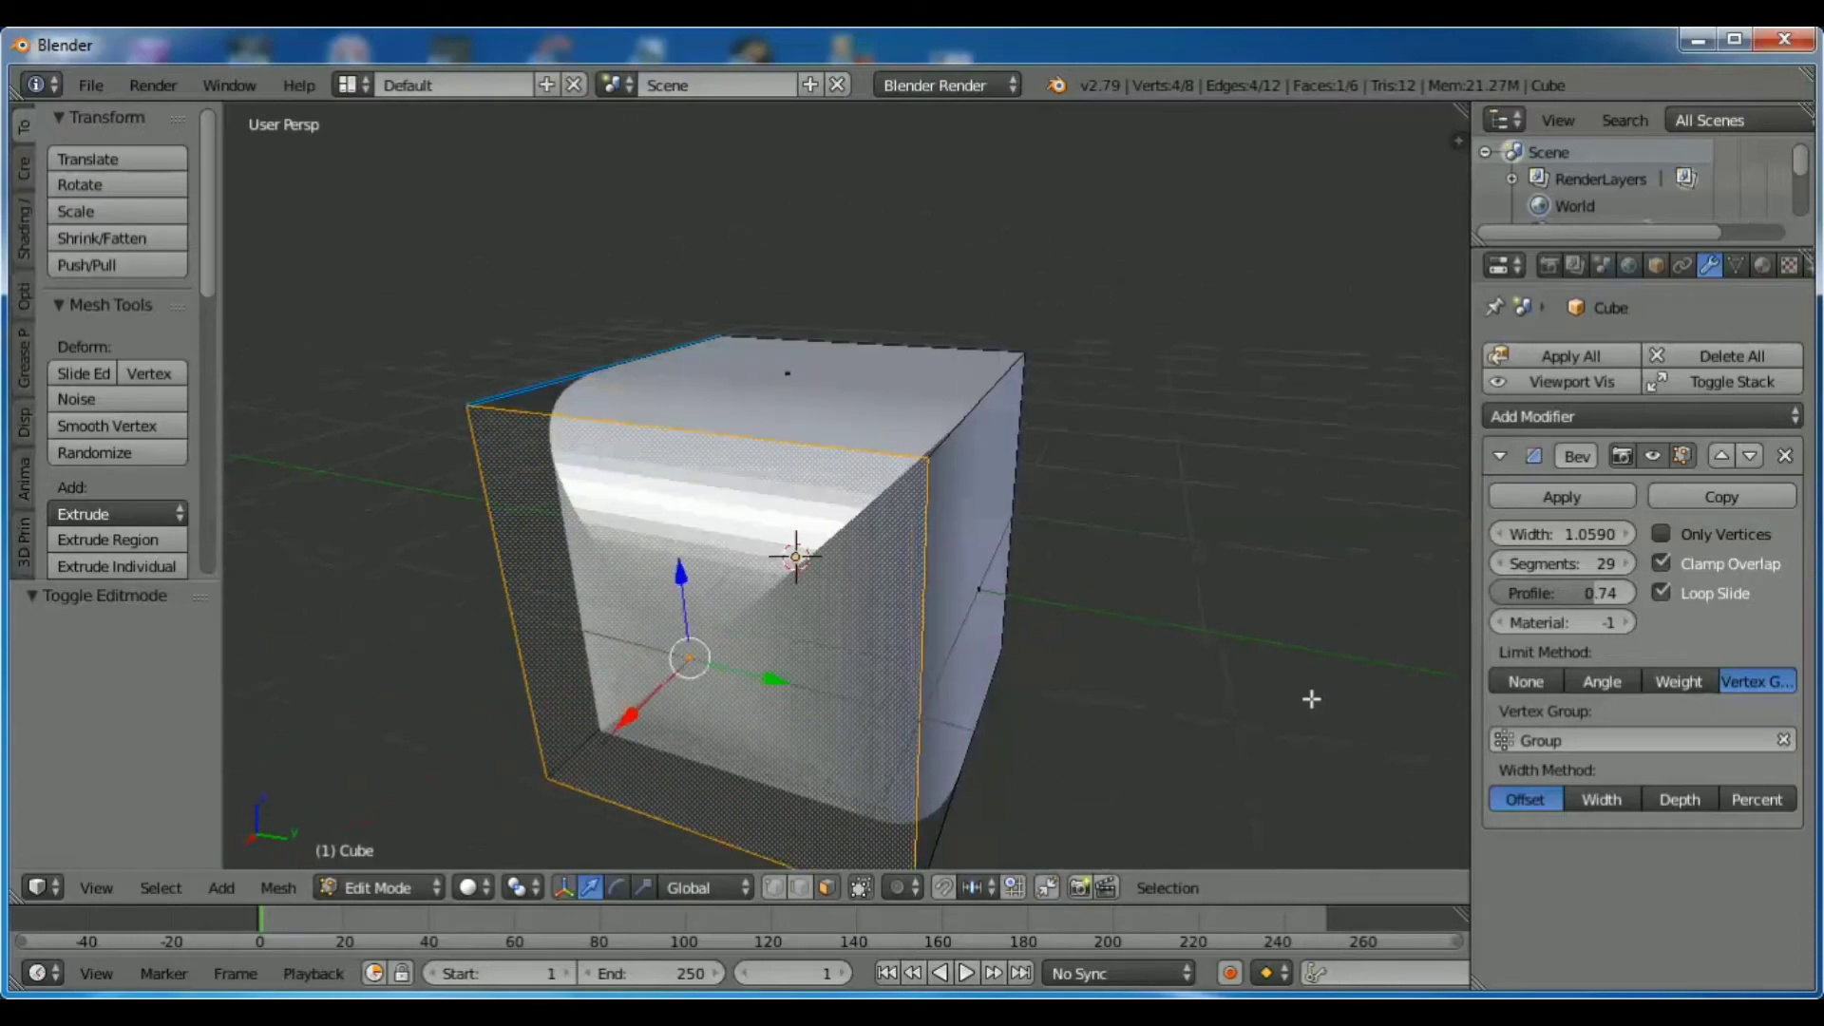
{"action": "middle_click_drag", "start_coordinate": [1051, 582], "coordinate": [1187, 581]}
{"action": "left_click", "coordinate": [1681, 681]}
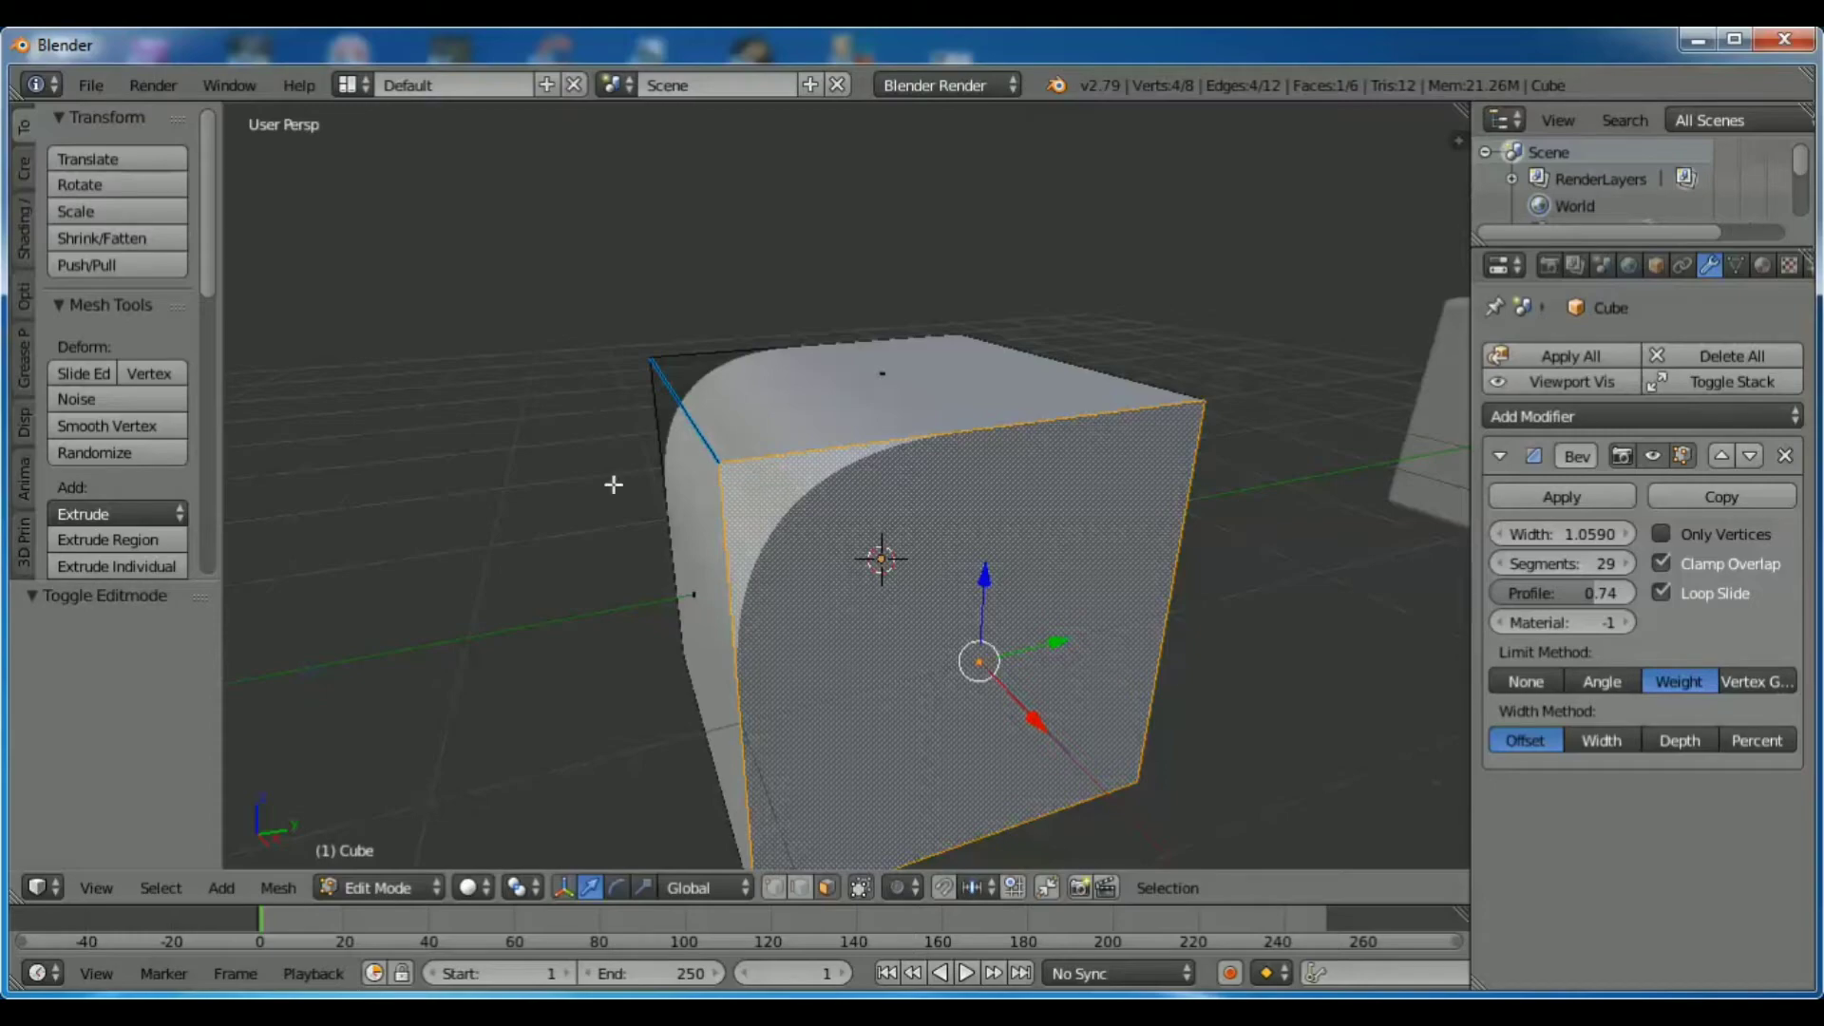
{"action": "mouse_move", "coordinate": [1327, 607]}
{"action": "middle_mouse_down"}
{"action": "mouse_move", "coordinate": [1339, 696]}
{"action": "mouse_move", "coordinate": [1376, 691]}
{"action": "mouse_move", "coordinate": [1270, 637]}
{"action": "mouse_move", "coordinate": [1314, 631]}
{"action": "middle_mouse_up"}
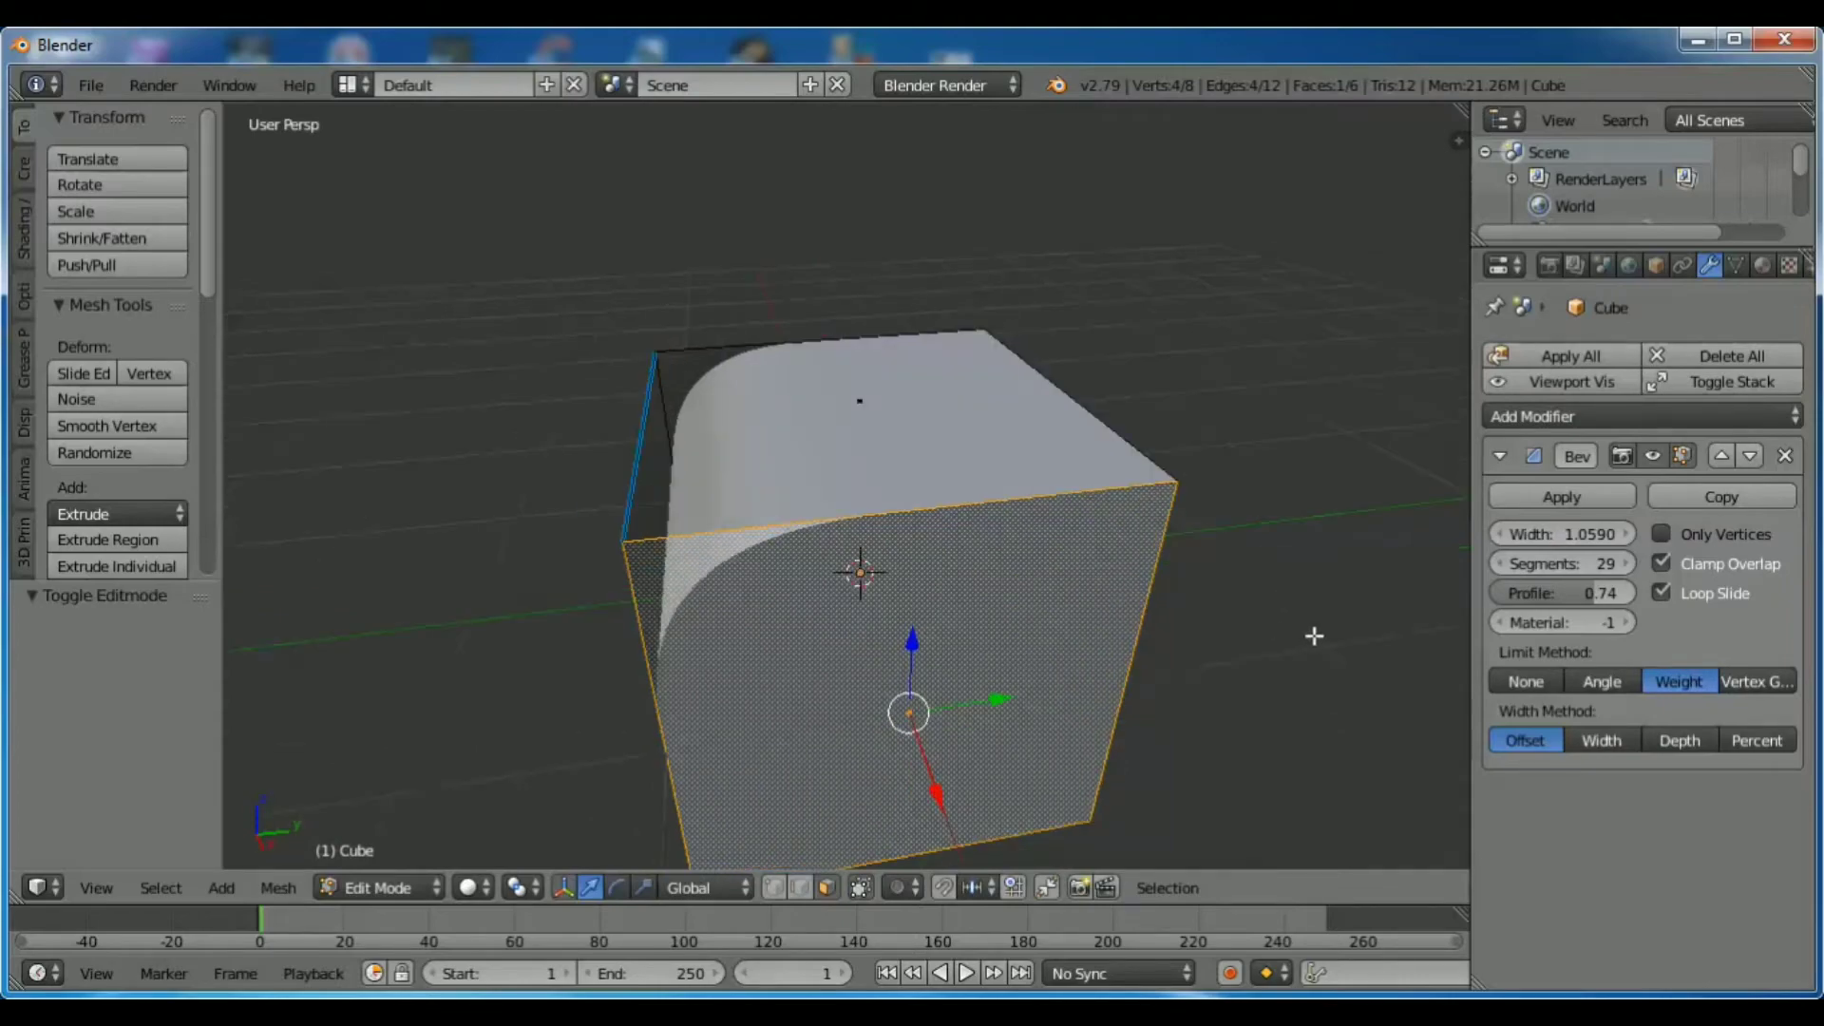
{"action": "left_click", "coordinate": [1606, 682]}
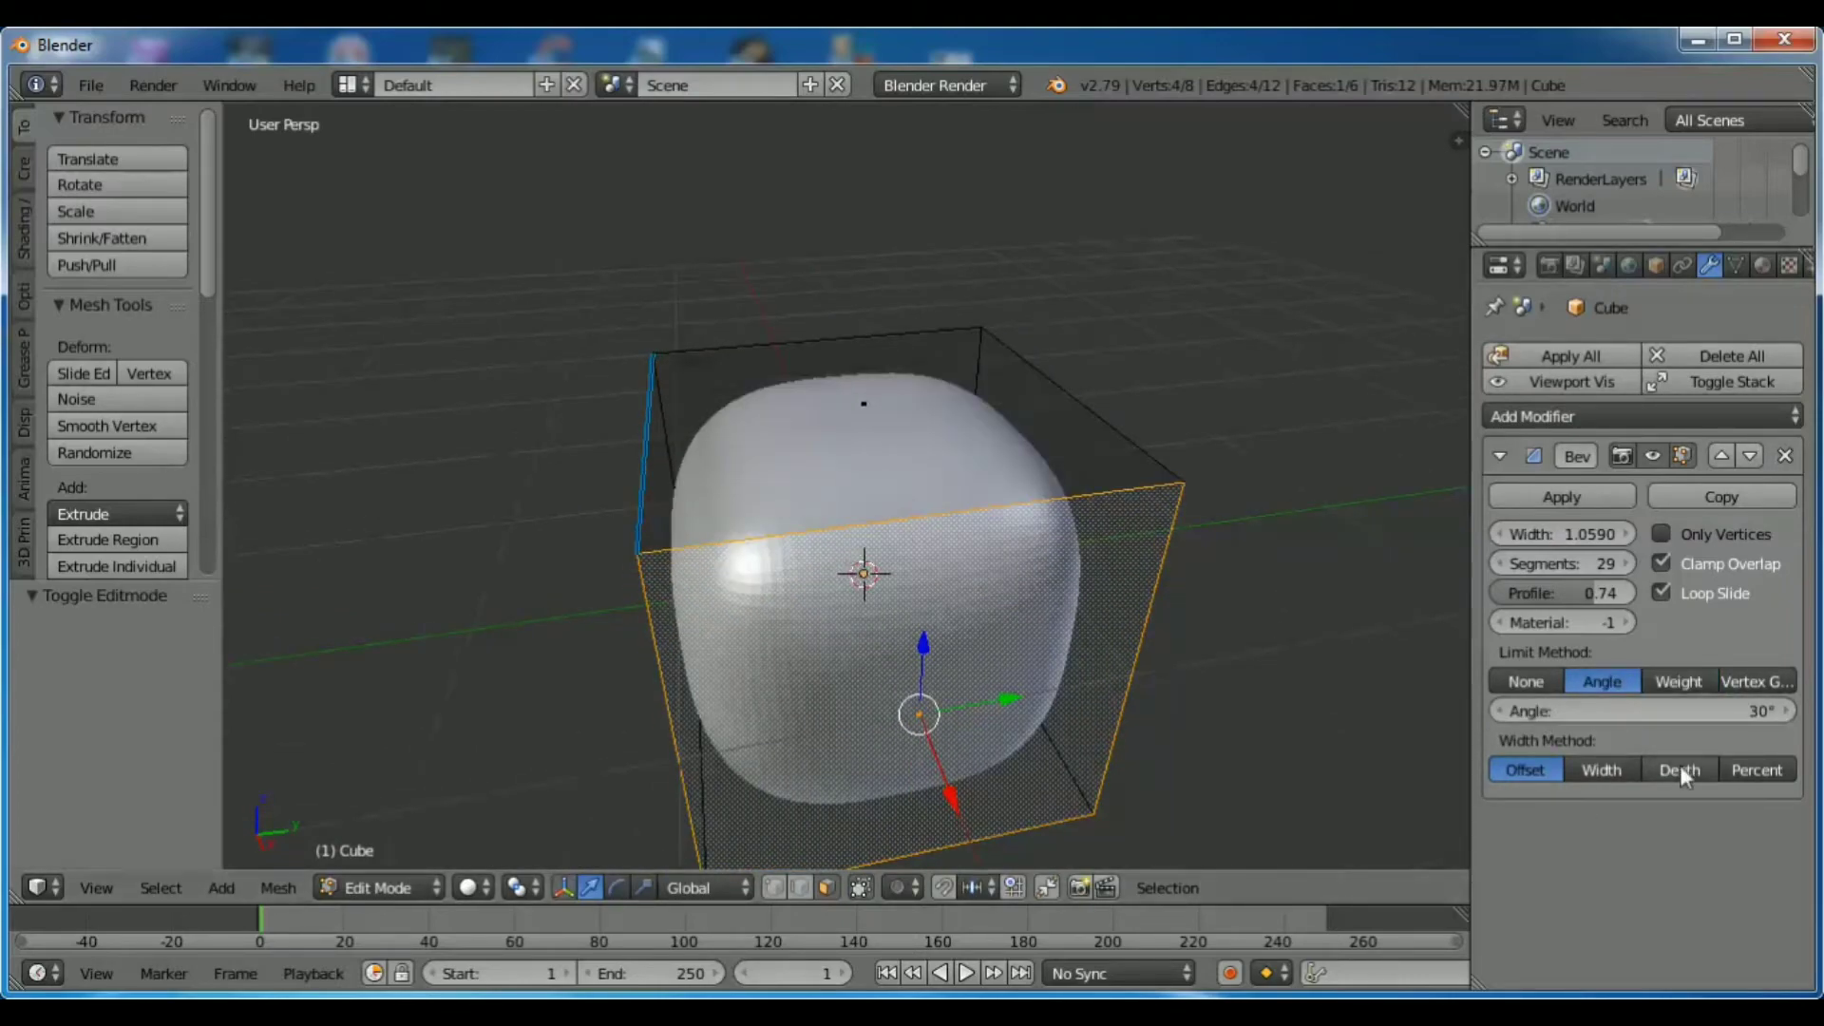
Try the Width and Depth width methods on the cube's bevel.
{"action": "left_click", "coordinate": [1611, 763]}
{"action": "left_click", "coordinate": [1681, 772]}
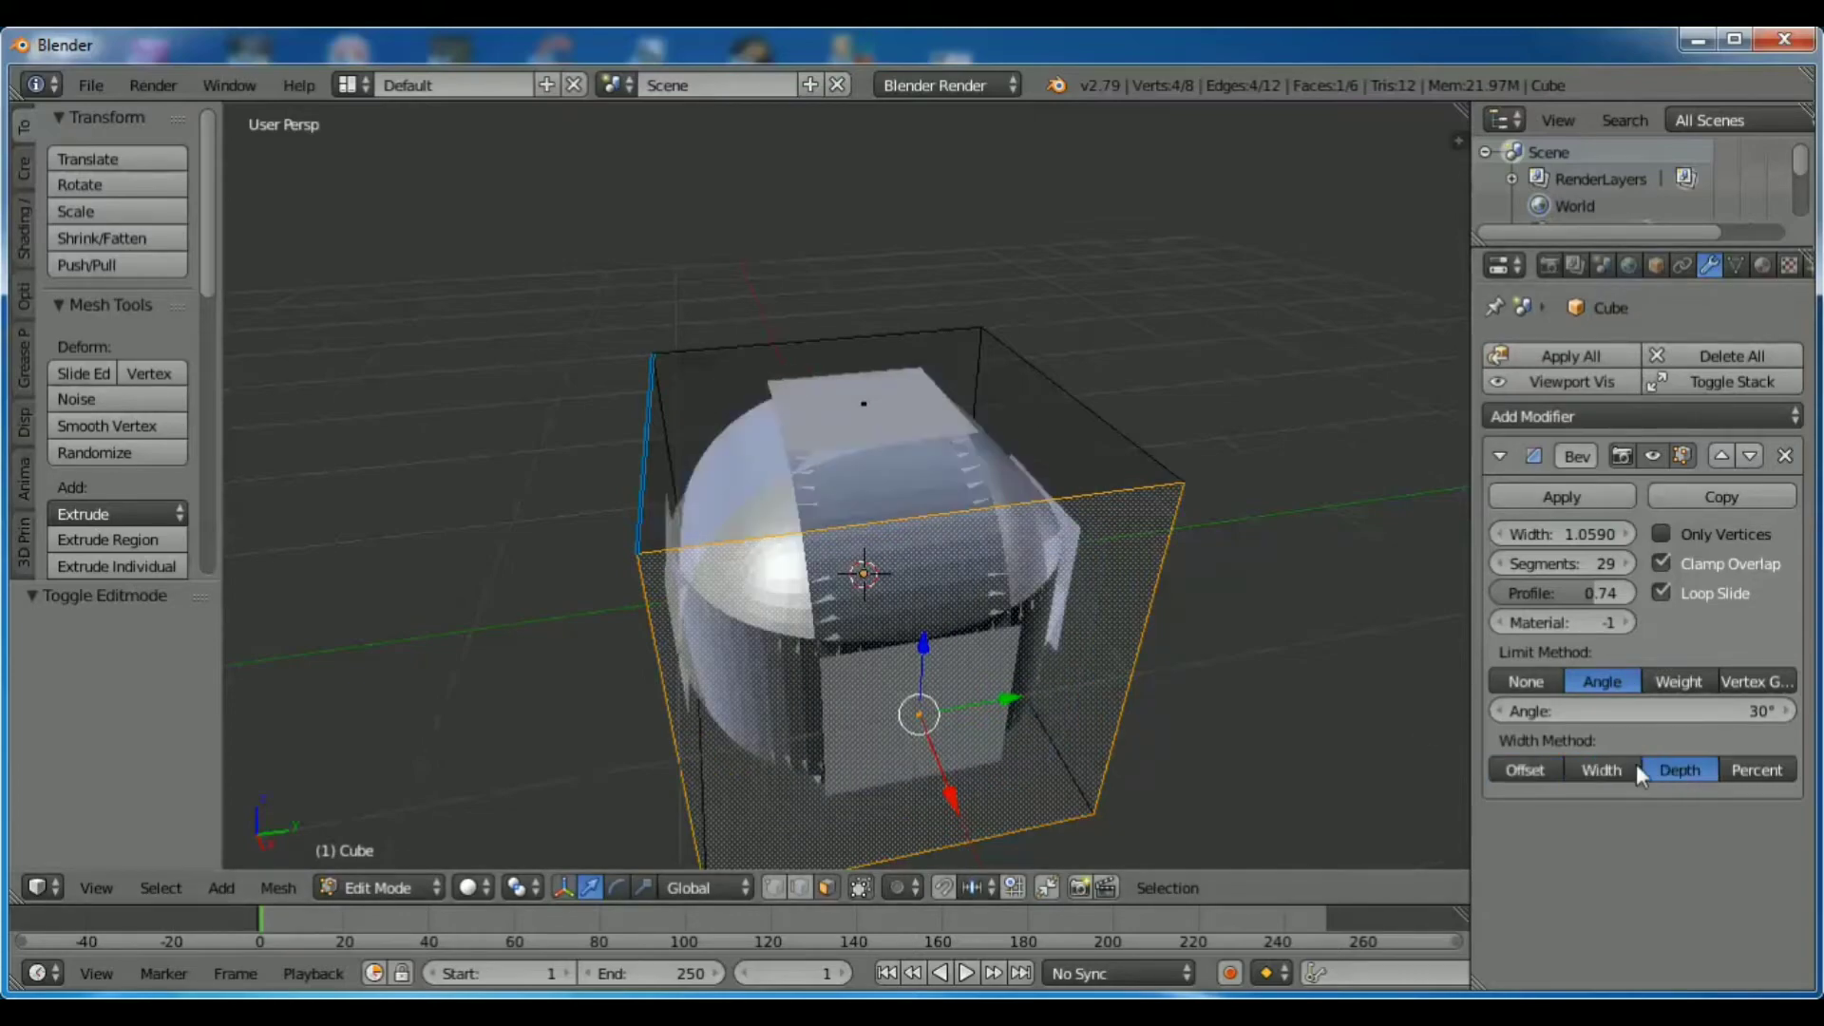
{"action": "mouse_move", "coordinate": [1284, 640]}
{"action": "middle_mouse_down"}
{"action": "mouse_move", "coordinate": [743, 625]}
{"action": "mouse_move", "coordinate": [790, 652]}
{"action": "mouse_move", "coordinate": [1099, 652]}
{"action": "mouse_move", "coordinate": [1164, 611]}
{"action": "middle_mouse_up"}
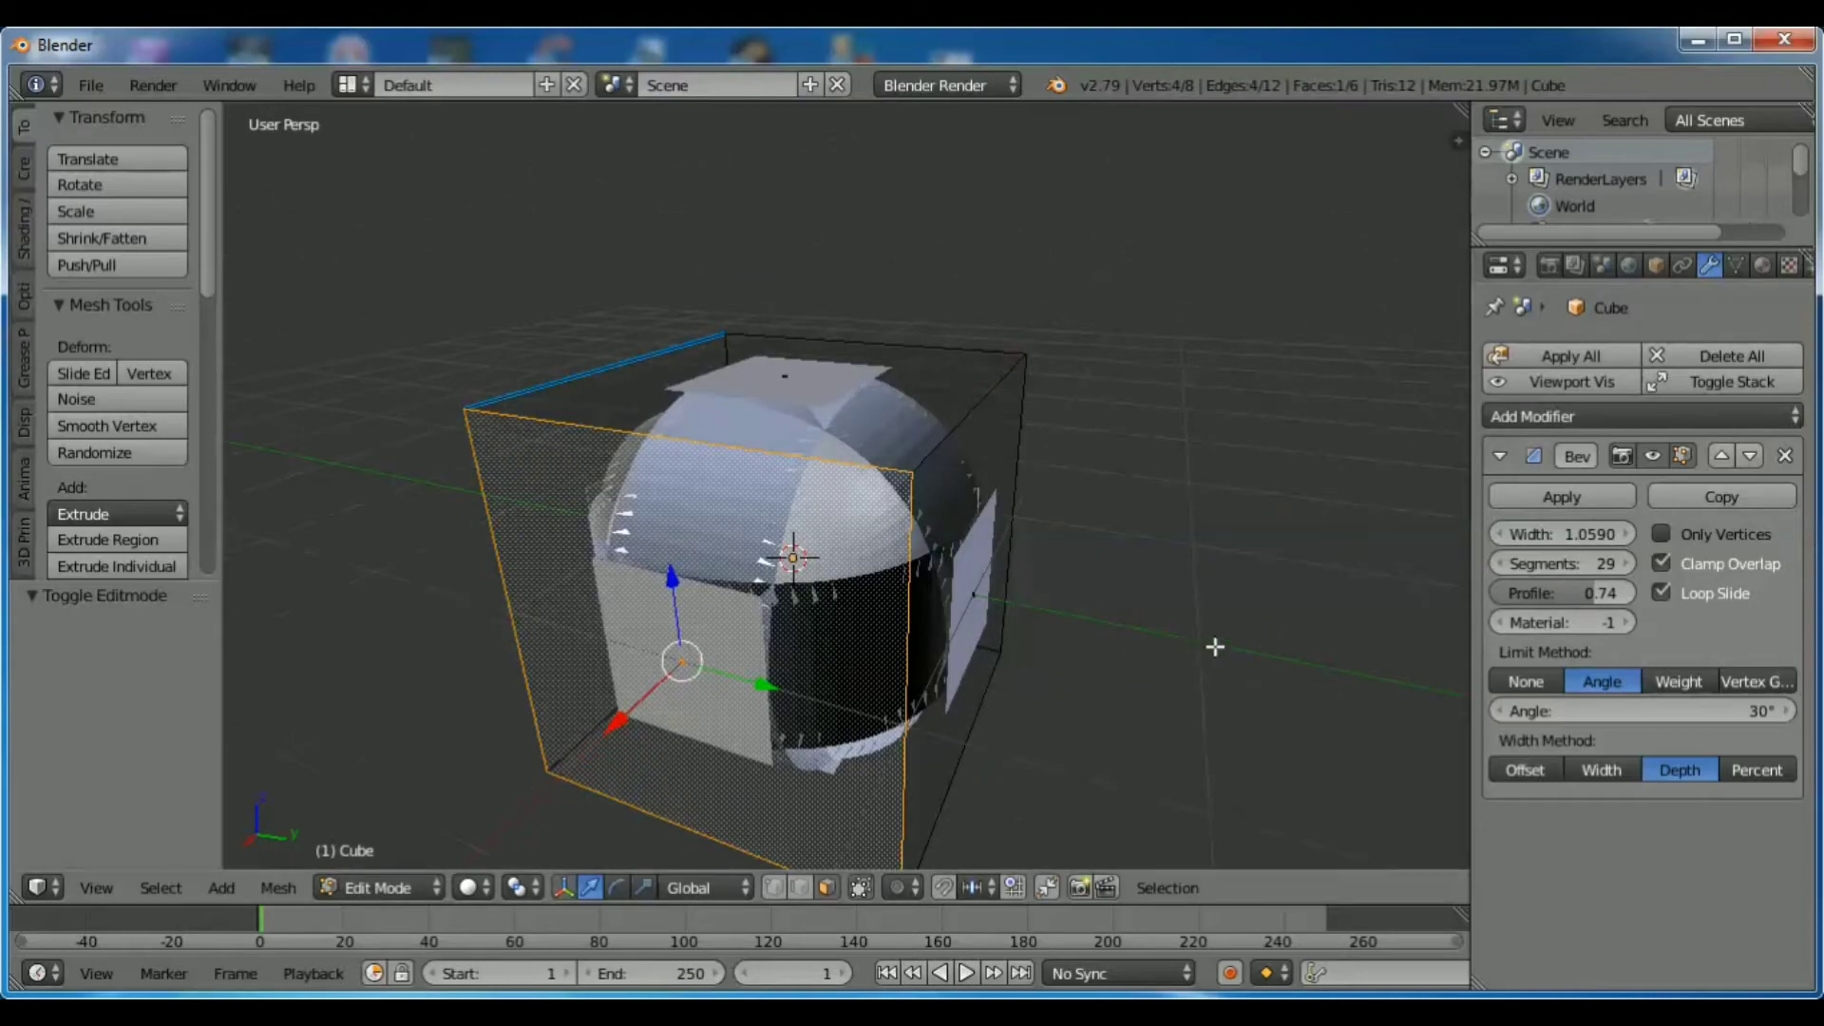
{"action": "scroll", "coordinate": [1212, 643], "scroll_direction": "down", "scroll_amount": 4}
{"action": "middle_click_drag", "start_coordinate": [1193, 591], "coordinate": [1111, 602]}
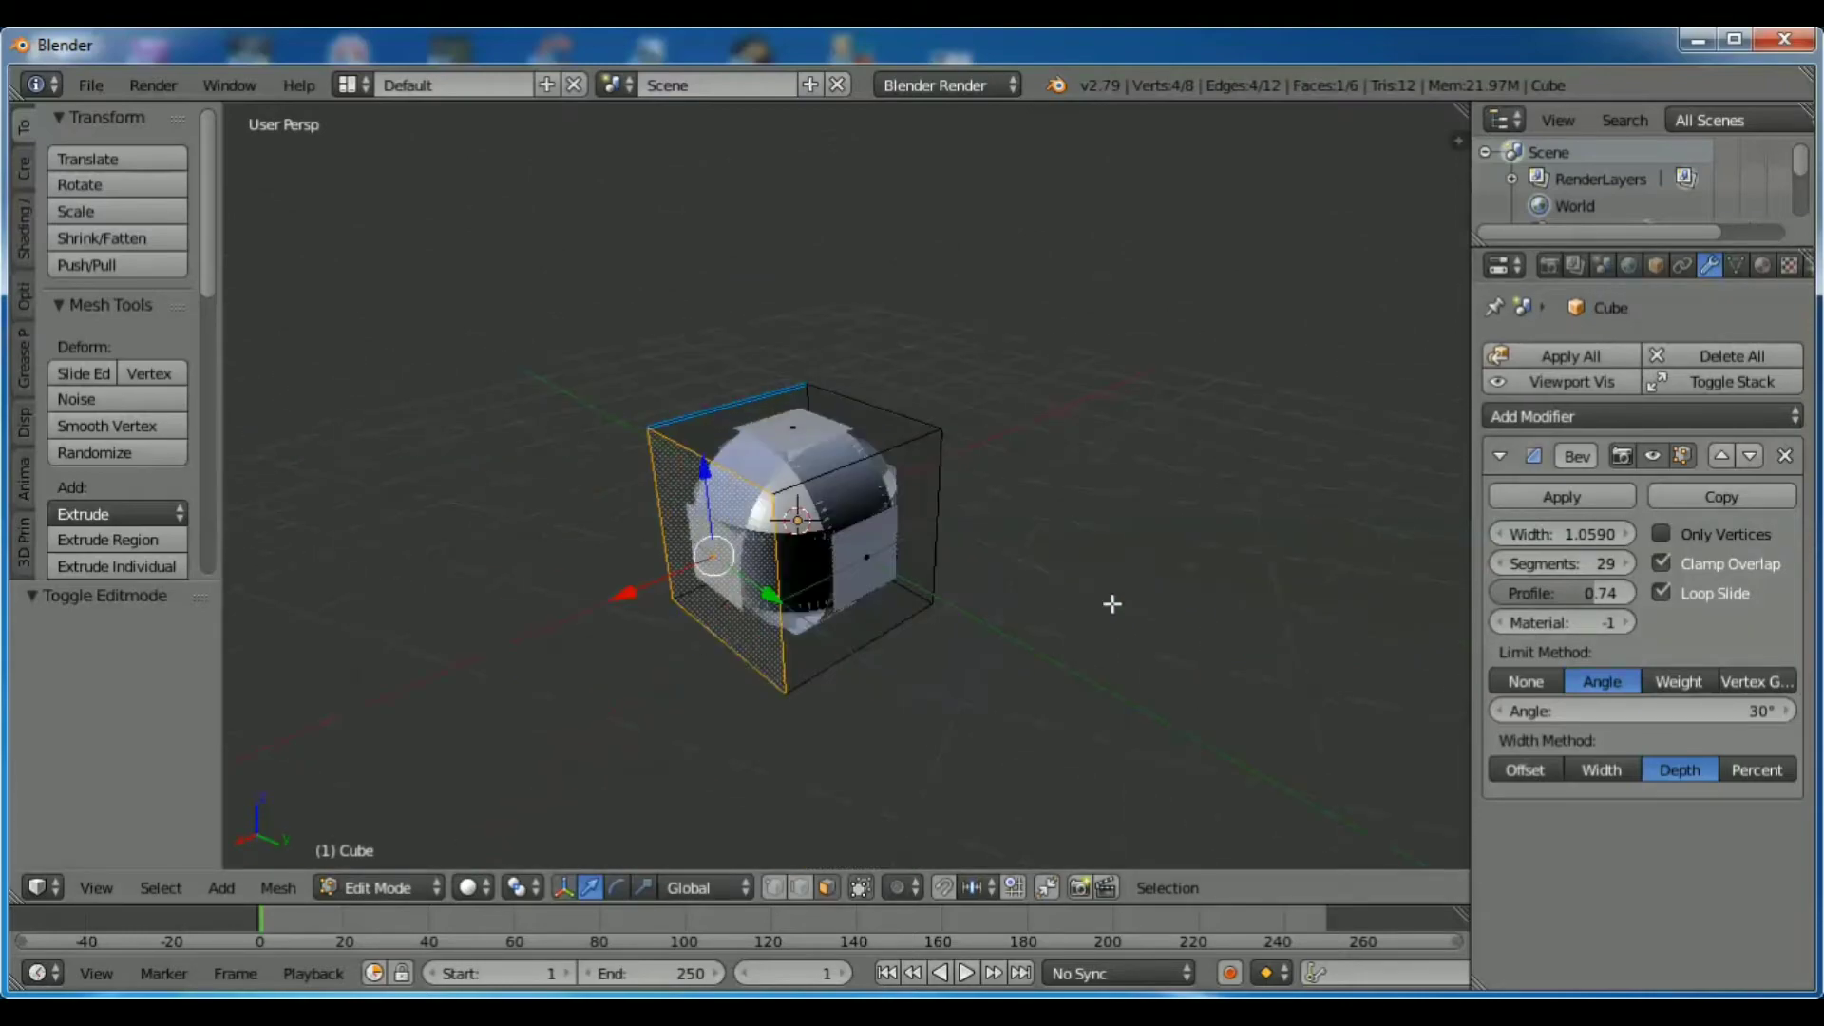
Set the bevel Limit Method to None and the Width Method back to Offset.
{"action": "left_click", "coordinate": [1525, 684]}
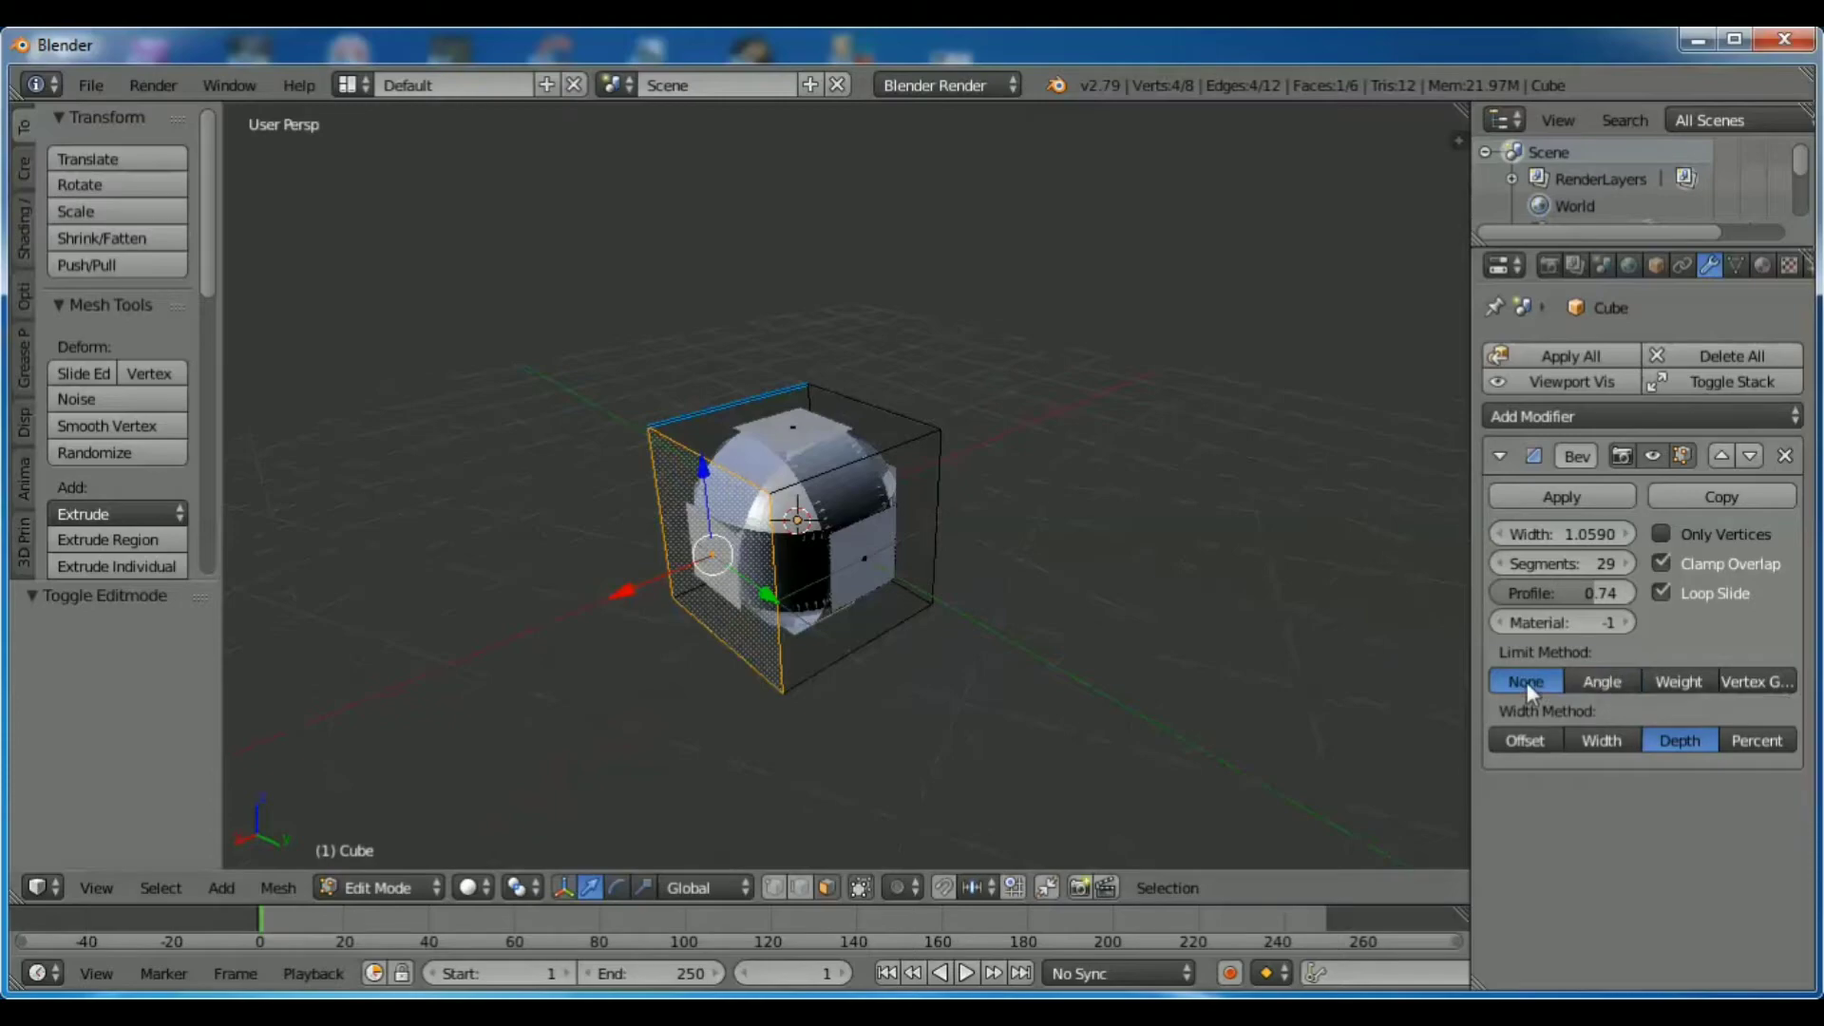
{"action": "left_click", "coordinate": [1524, 740]}
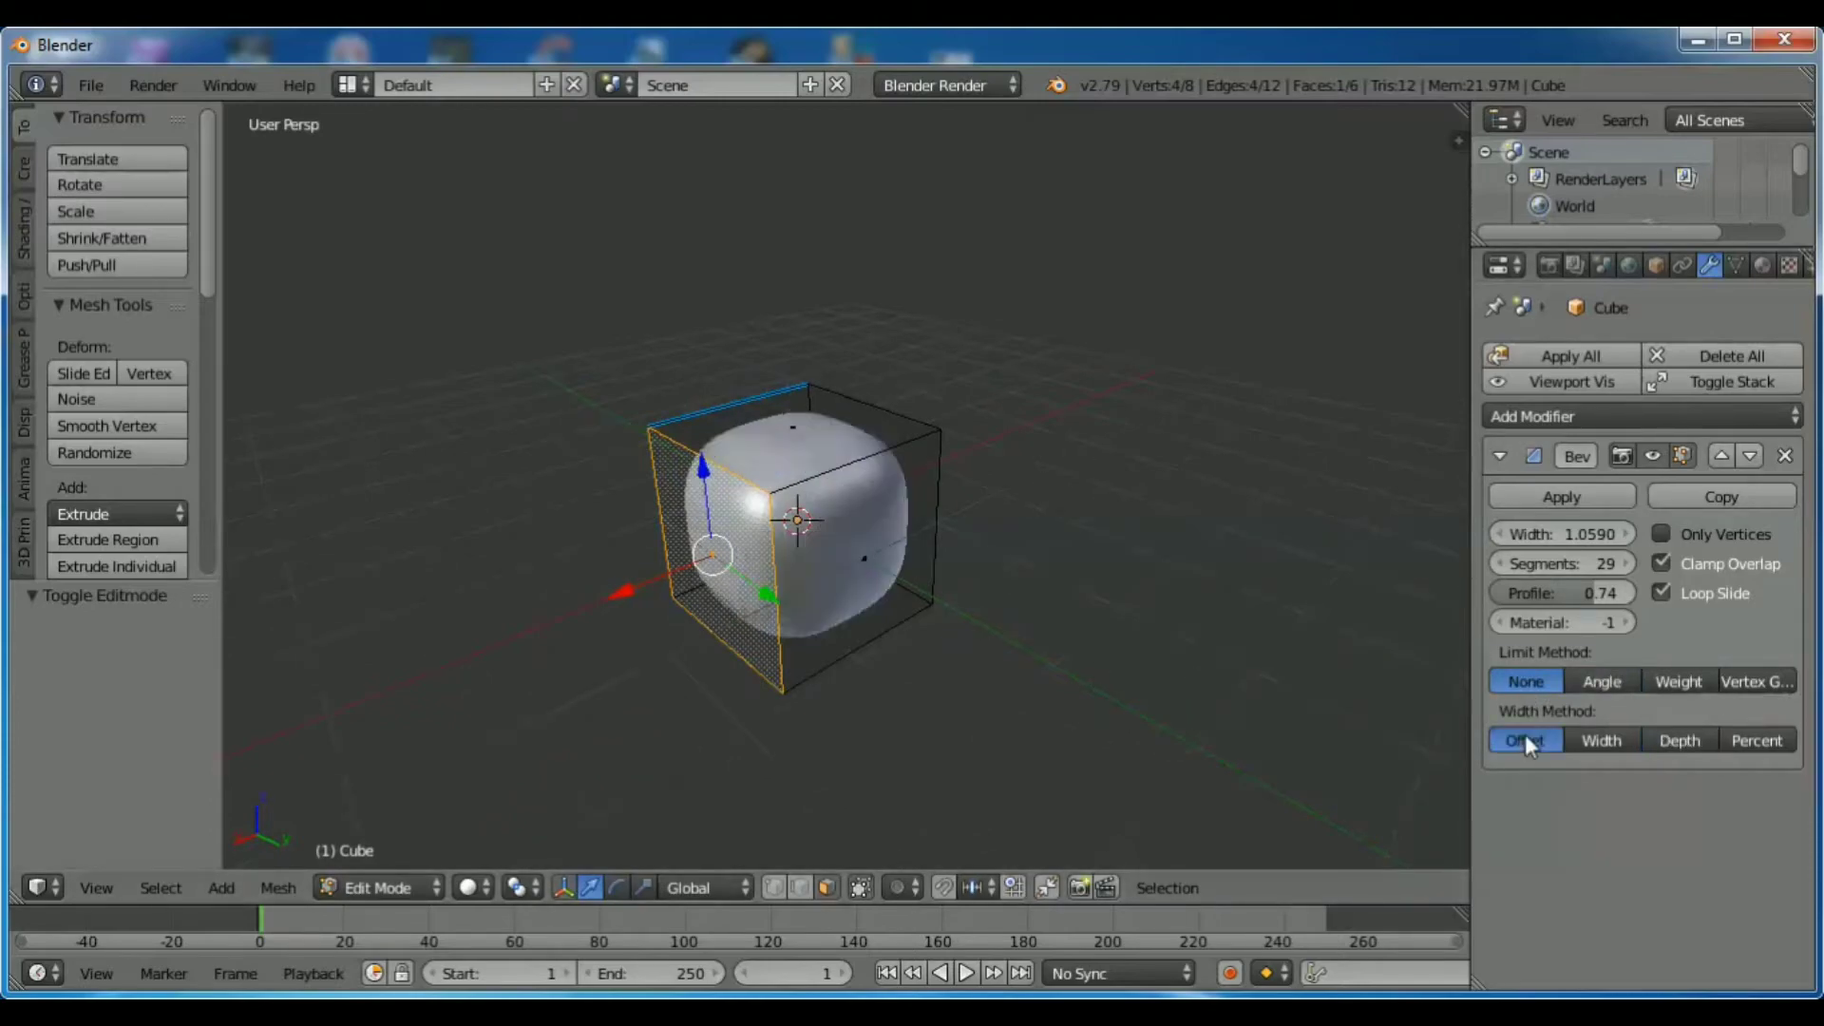
{"action": "middle_click_drag", "start_coordinate": [1209, 532], "coordinate": [1116, 576]}
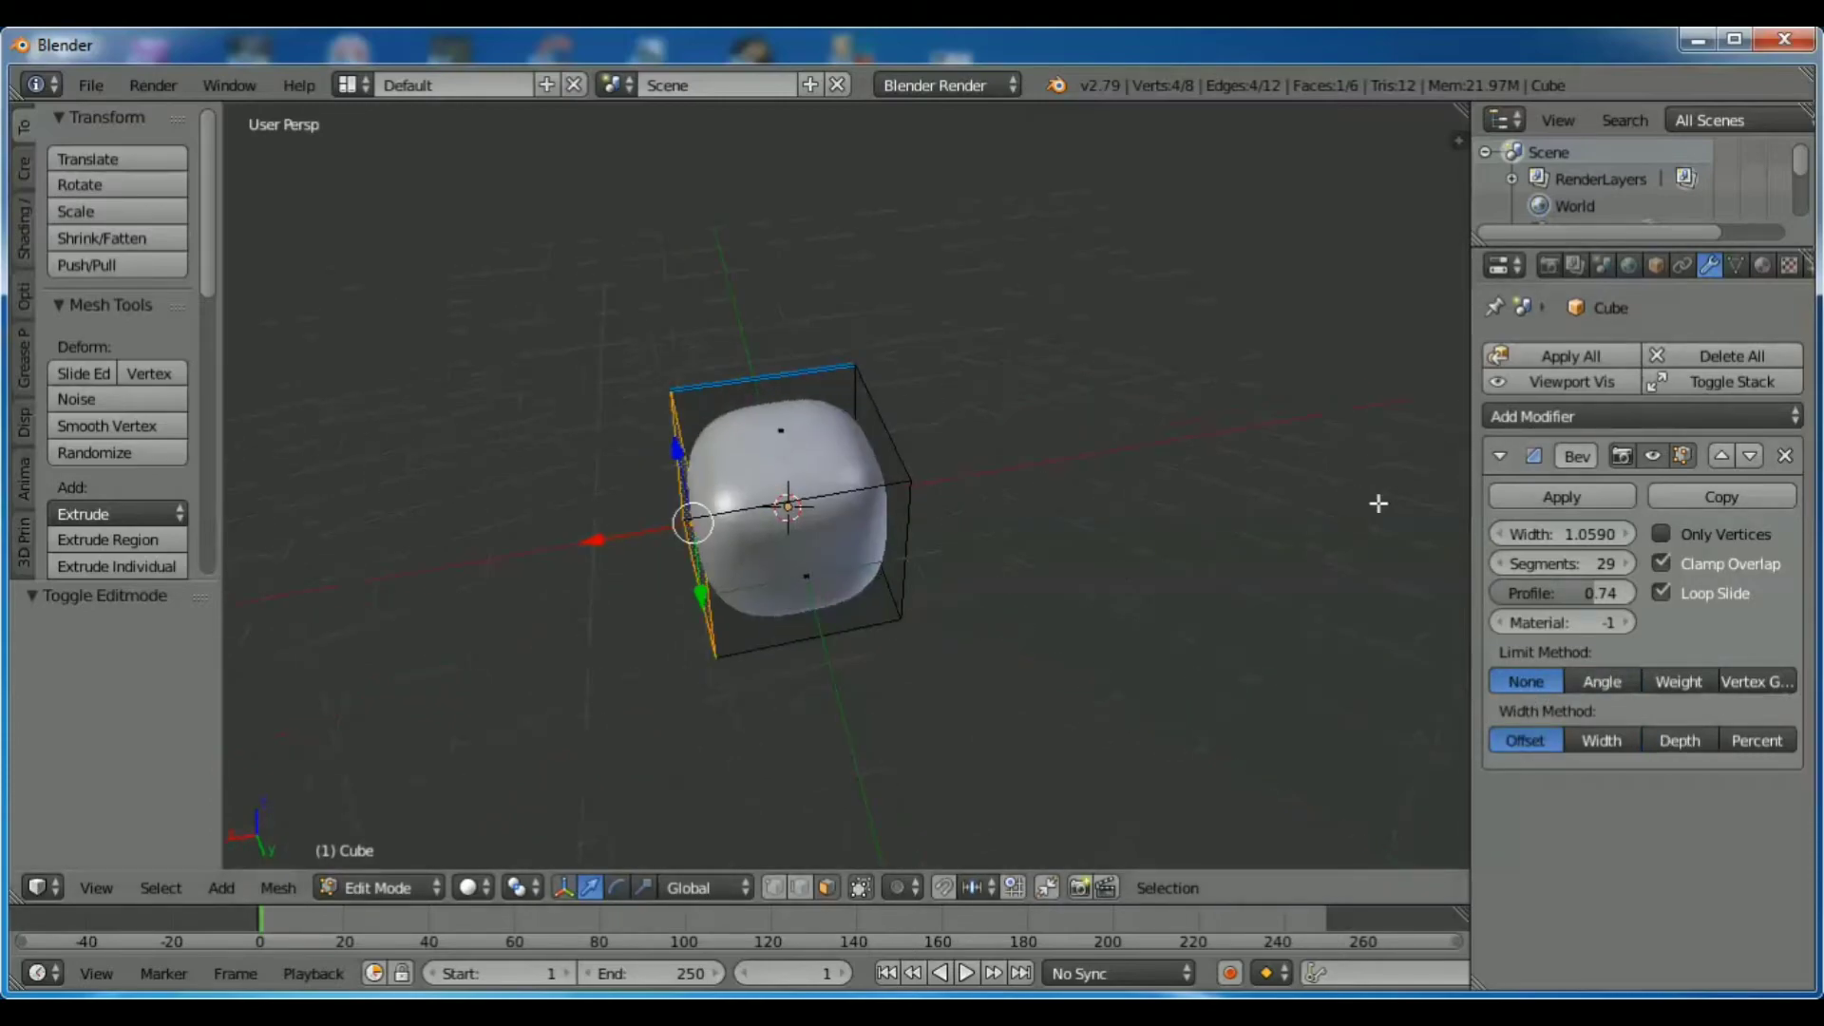
{"action": "mouse_move", "coordinate": [684, 651]}
{"action": "middle_mouse_down"}
{"action": "mouse_move", "coordinate": [871, 652]}
{"action": "mouse_move", "coordinate": [1045, 583]}
{"action": "mouse_move", "coordinate": [1012, 588]}
{"action": "middle_mouse_up"}
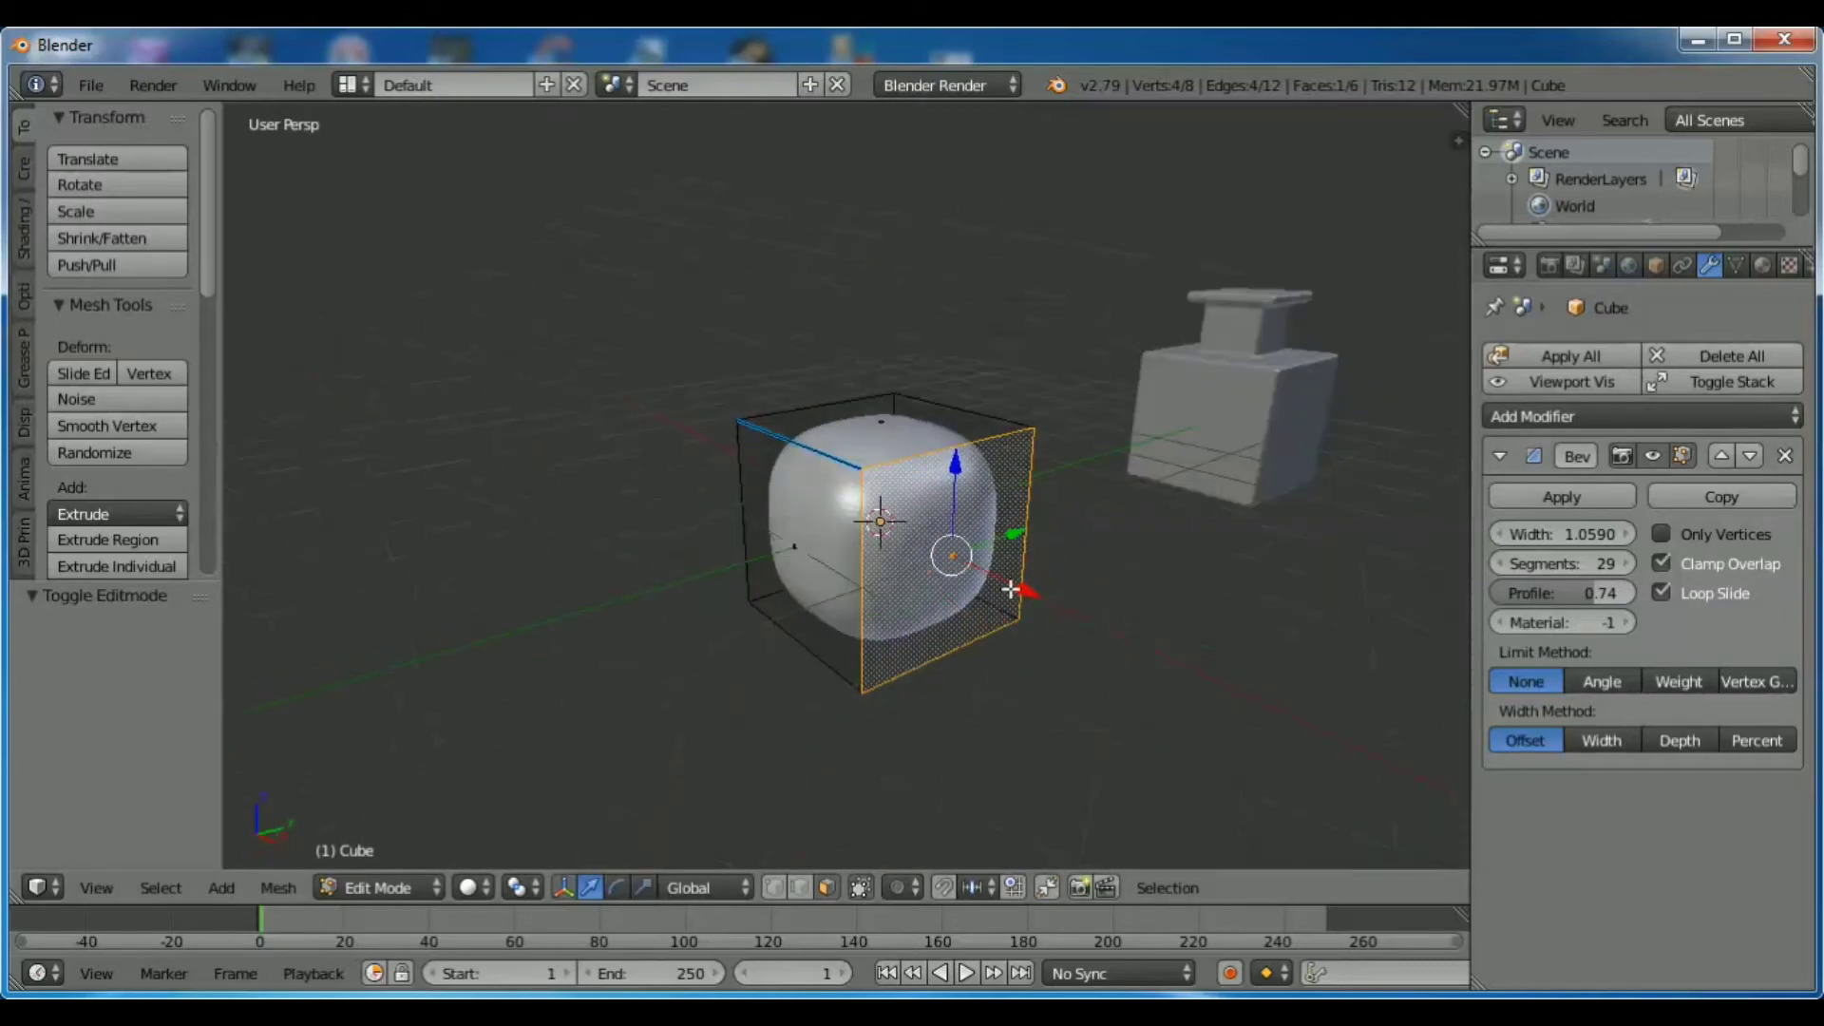
{"action": "left_click", "coordinate": [366, 883]}
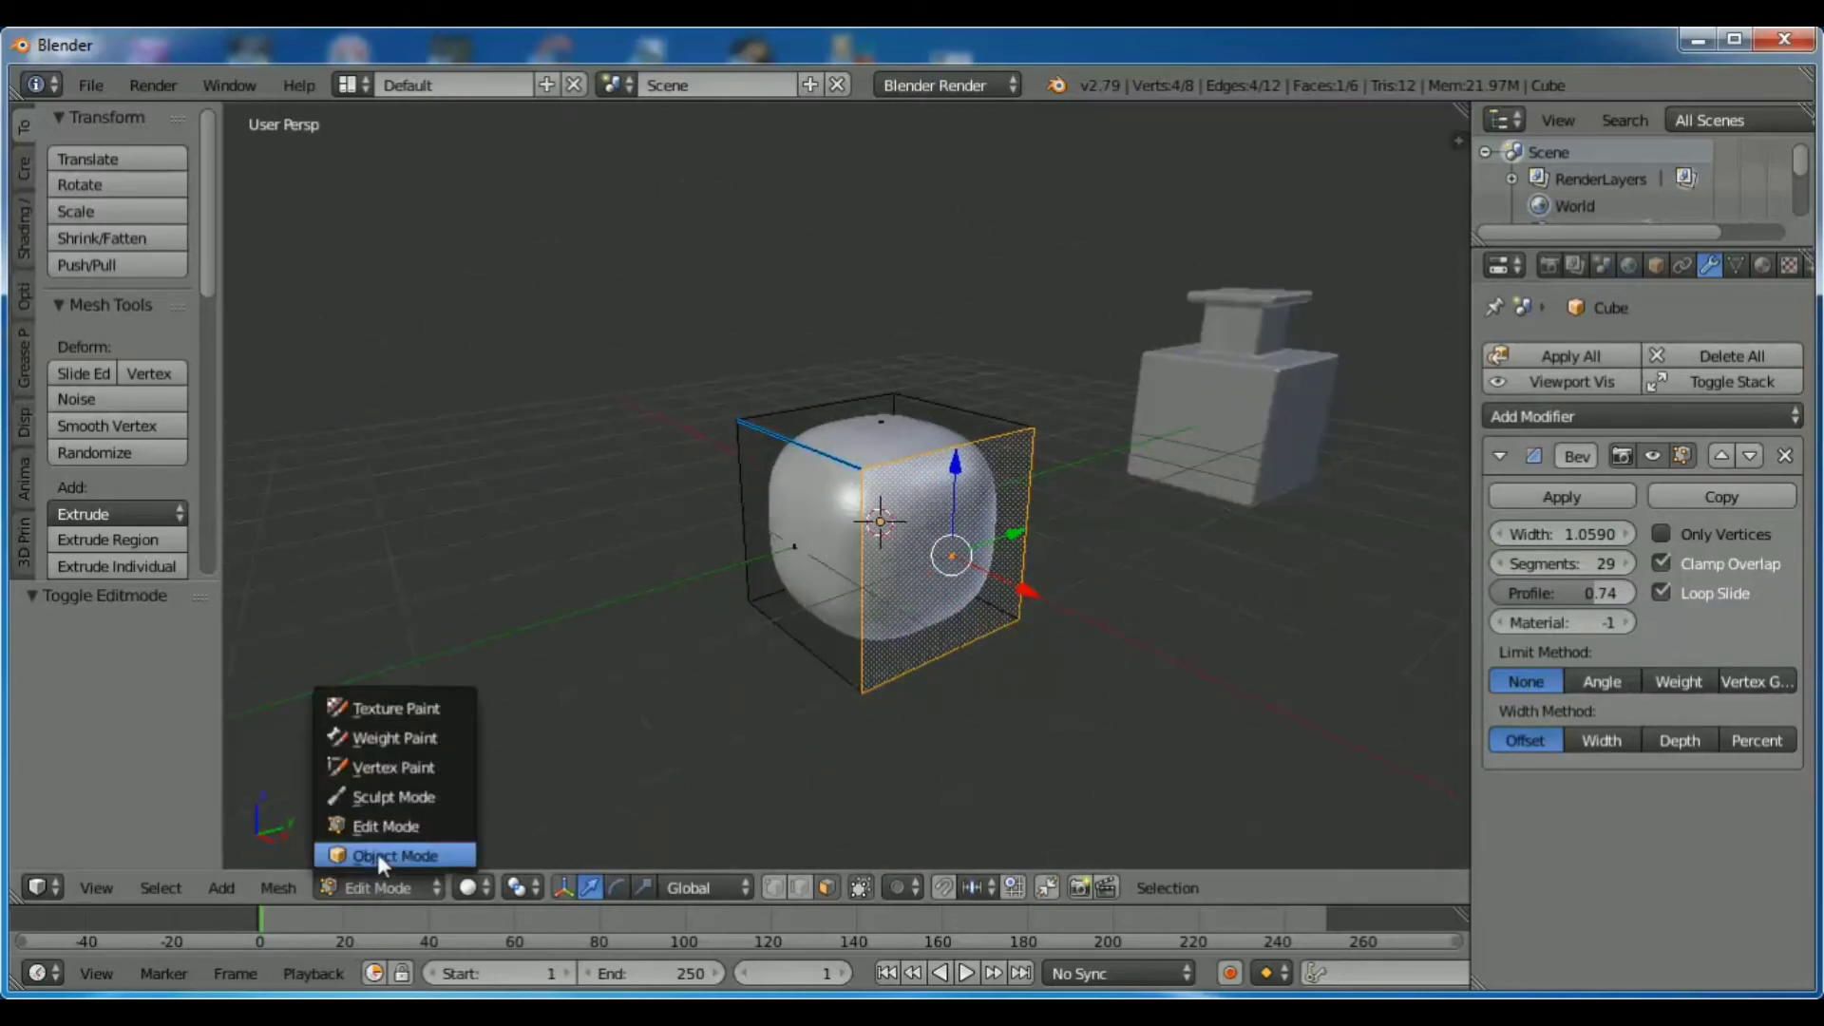
In Object Mode, move the rounded cube along Y and the bottle Cube.001 to -6.931.
{"action": "left_click", "coordinate": [378, 853]}
{"action": "left_click_drag", "start_coordinate": [948, 499], "coordinate": [426, 680]}
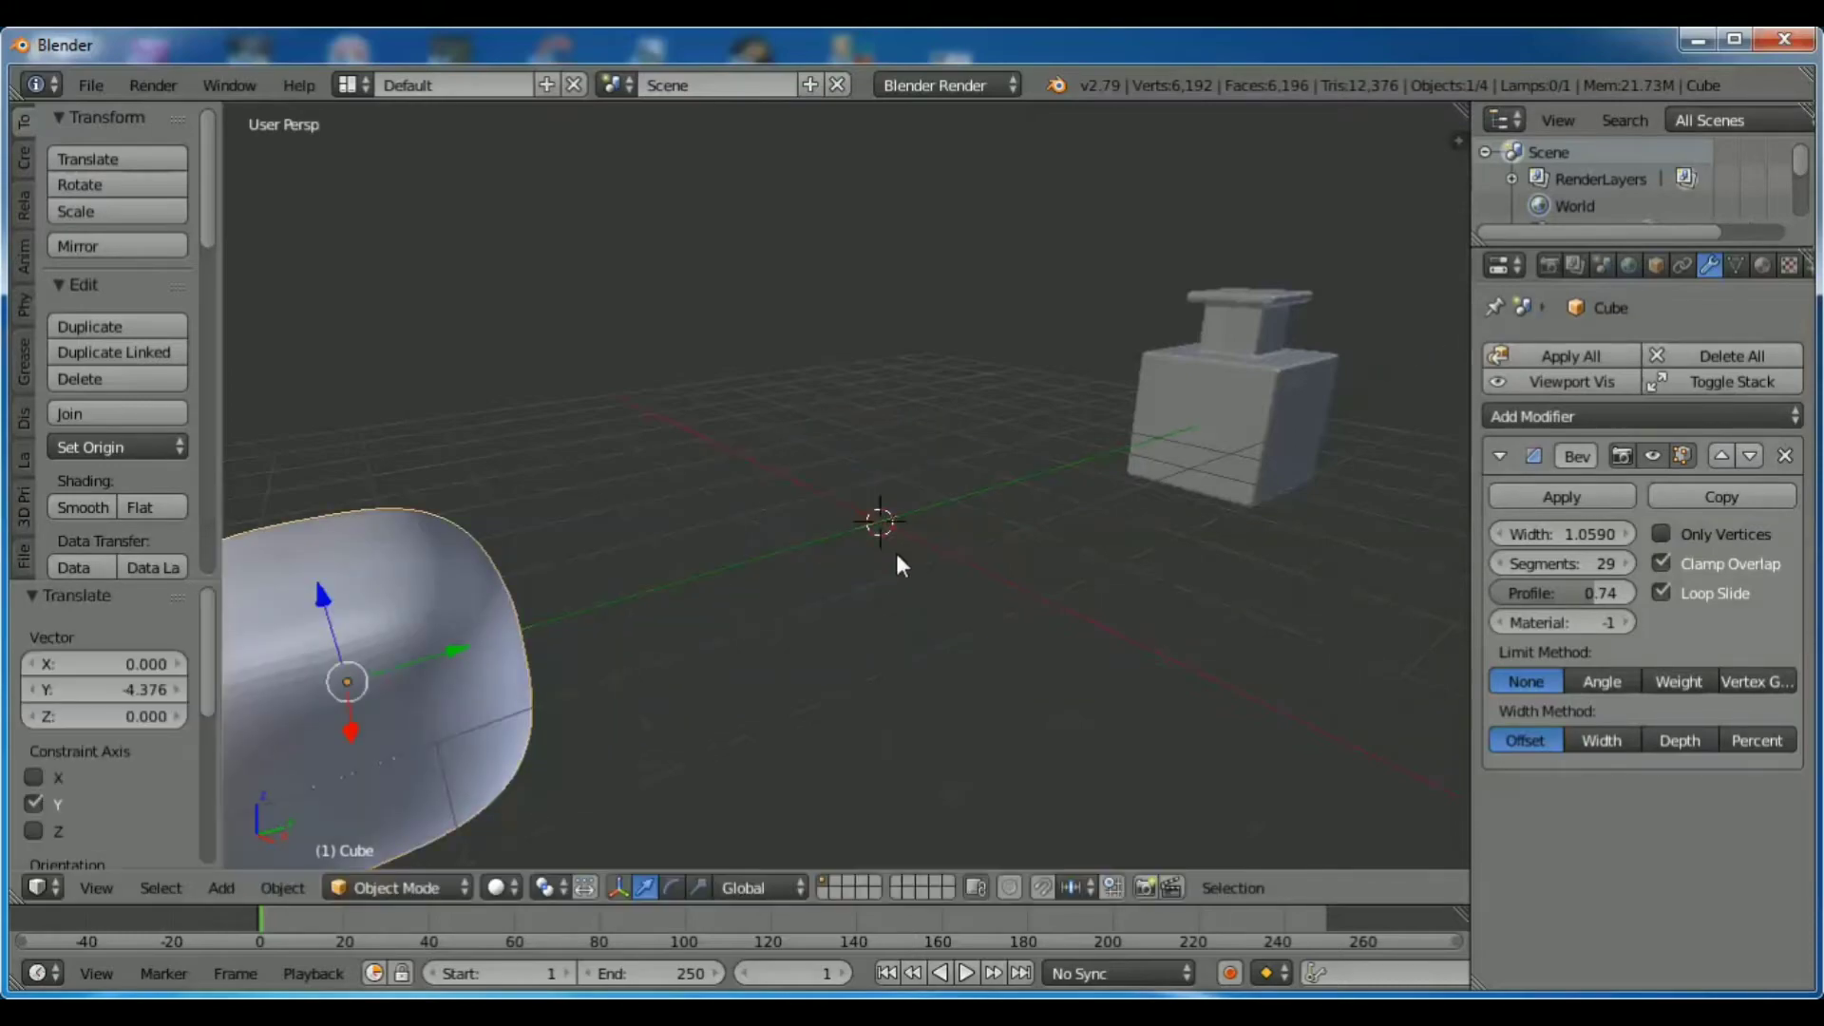
{"action": "right_click", "coordinate": [1227, 414]}
{"action": "left_click_drag", "start_coordinate": [1271, 410], "coordinate": [940, 556]}
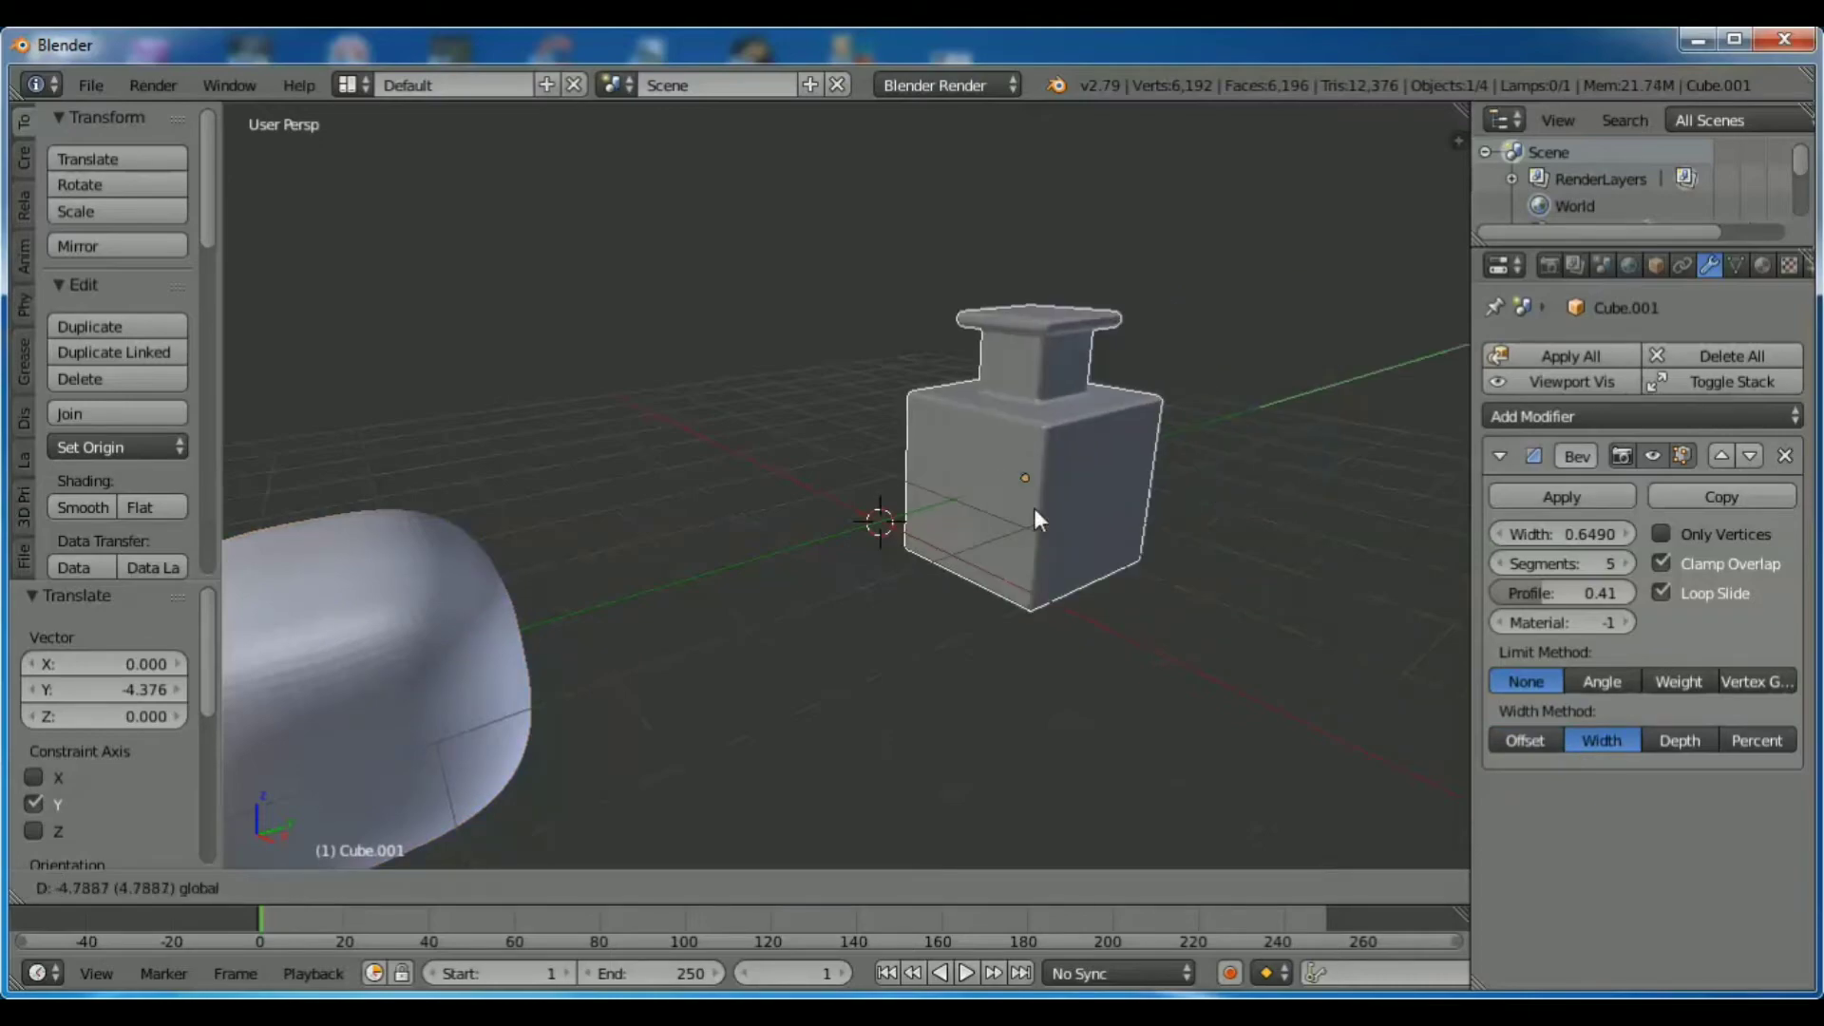
{"action": "left_click", "coordinate": [940, 551]}
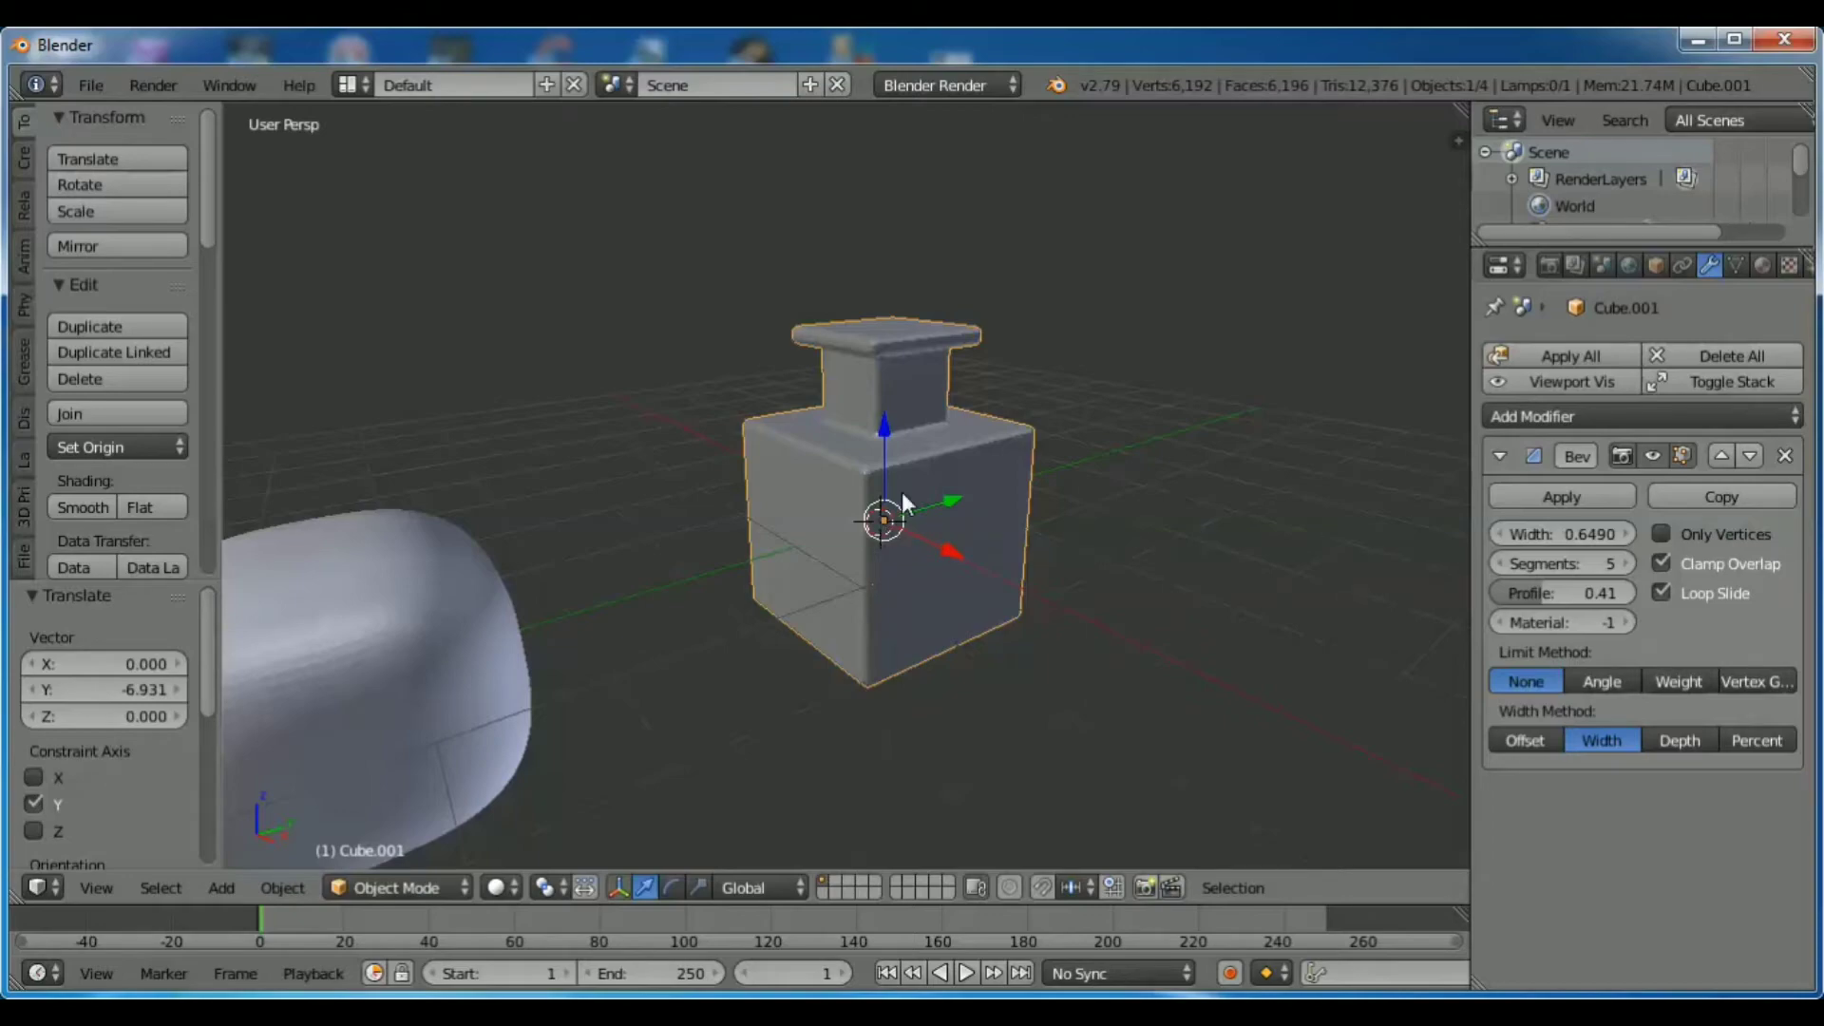
Switch the render engine to Cycles and give the bottle a blue node-based material.
{"action": "left_click", "coordinate": [1763, 266]}
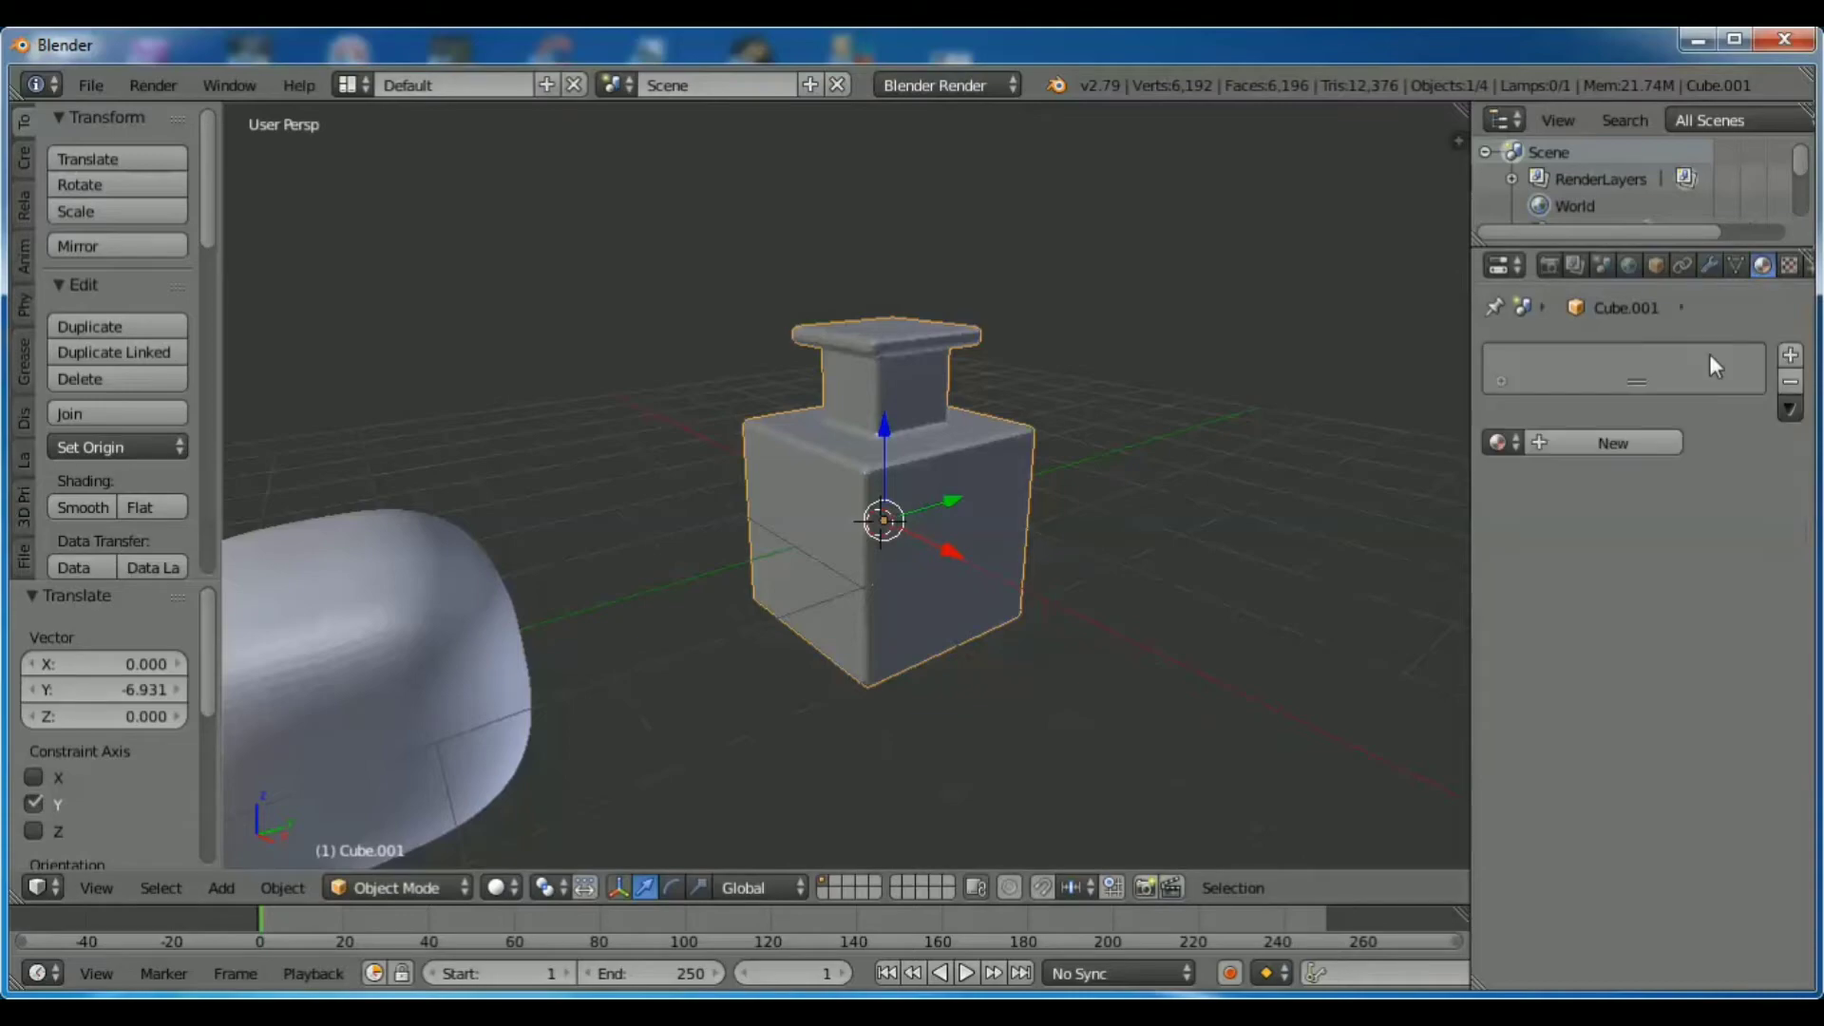
{"action": "left_click", "coordinate": [1607, 445]}
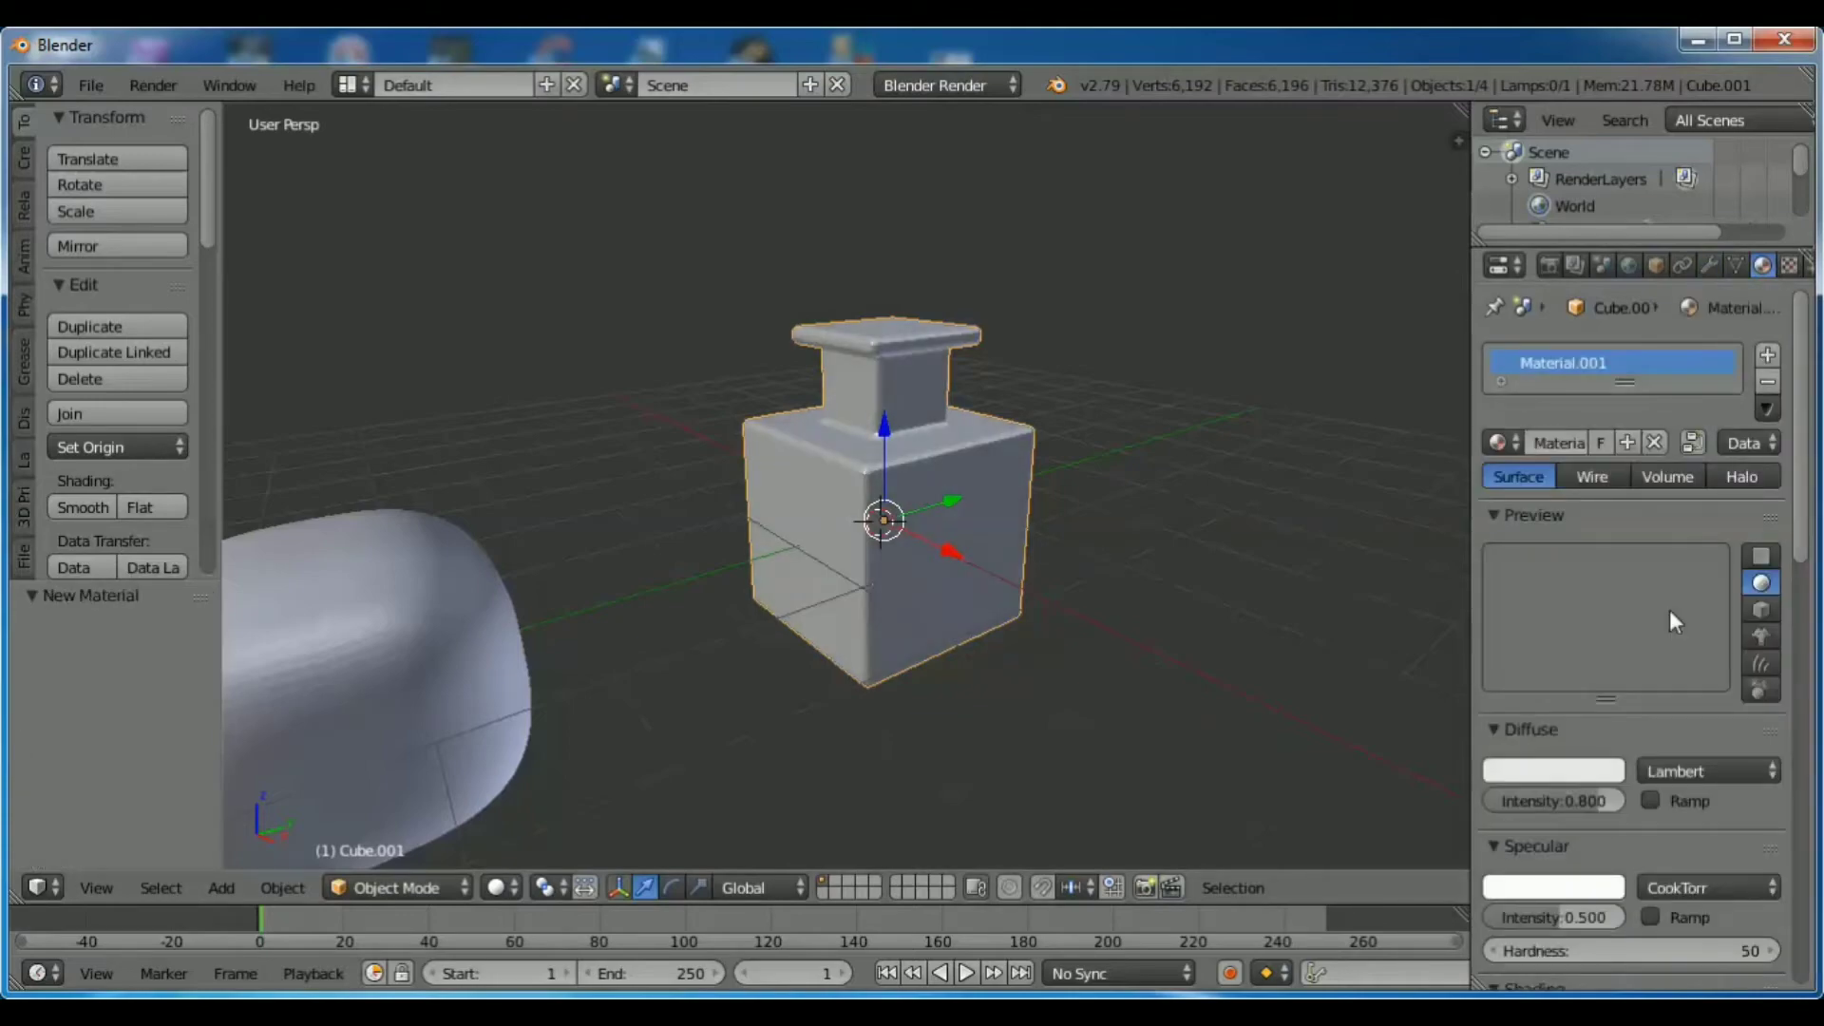
{"action": "left_click", "coordinate": [957, 84]}
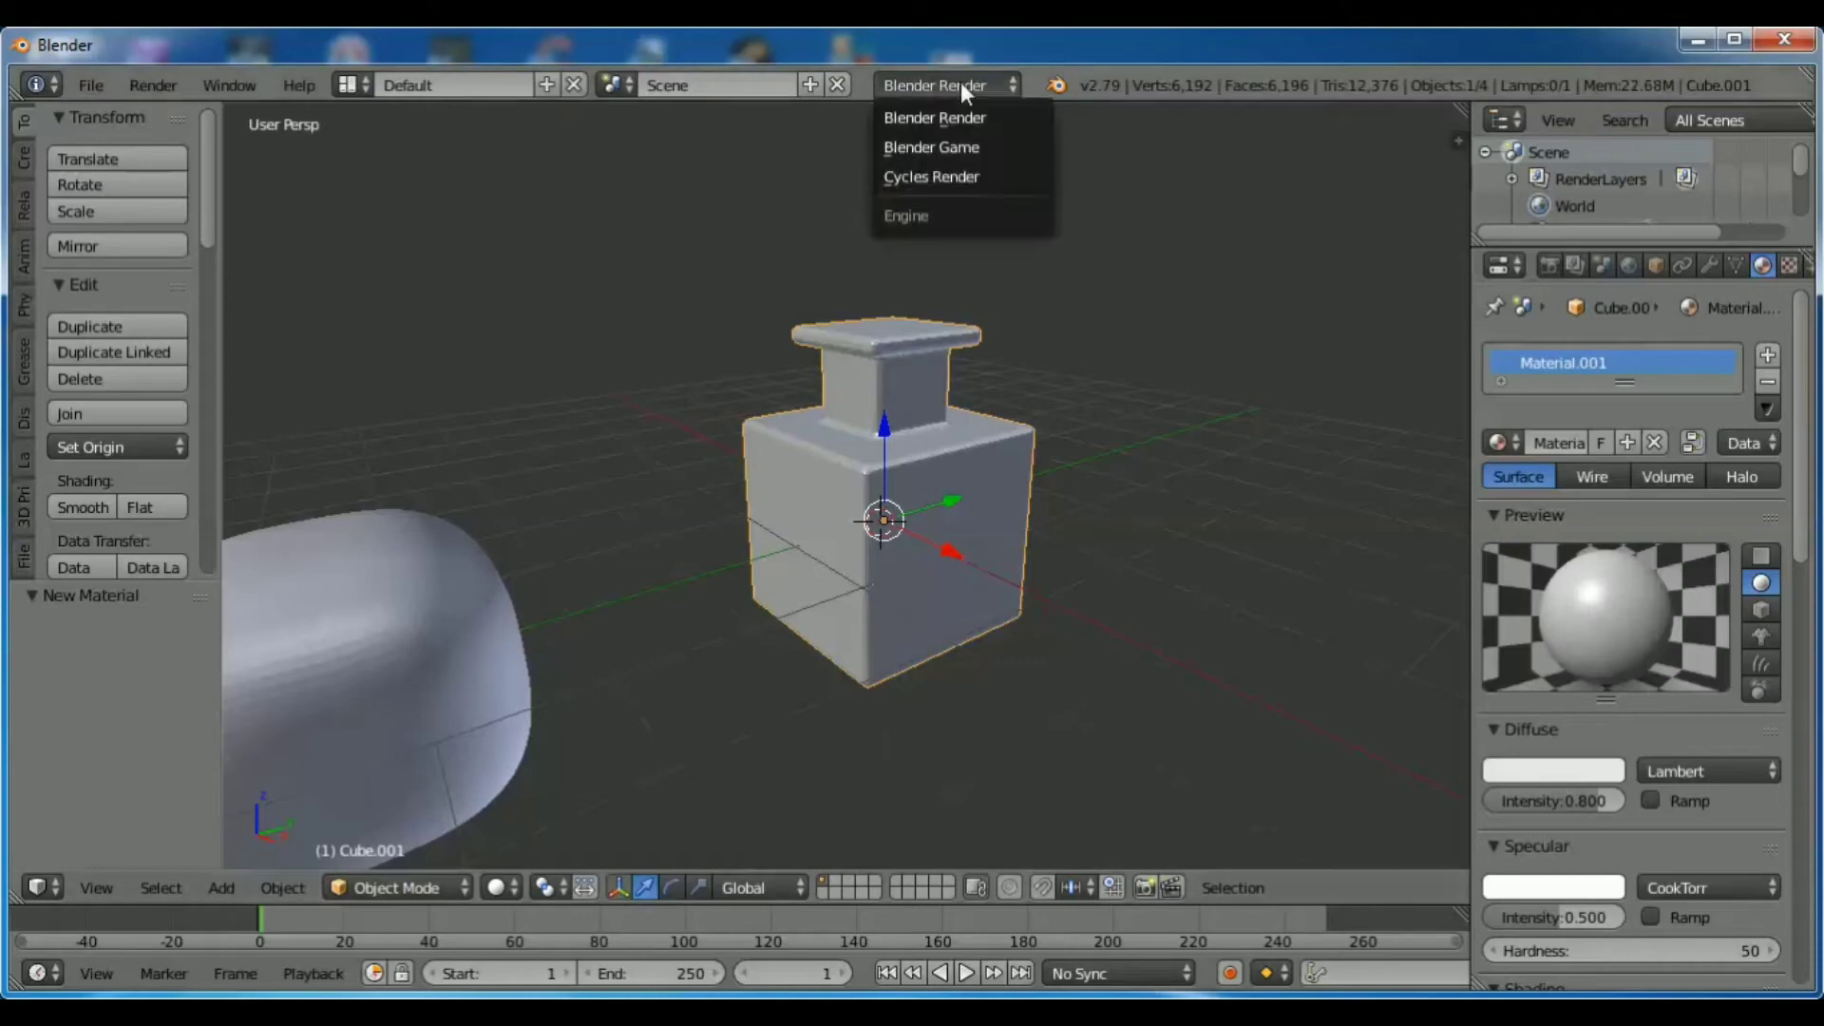
{"action": "left_click", "coordinate": [974, 174]}
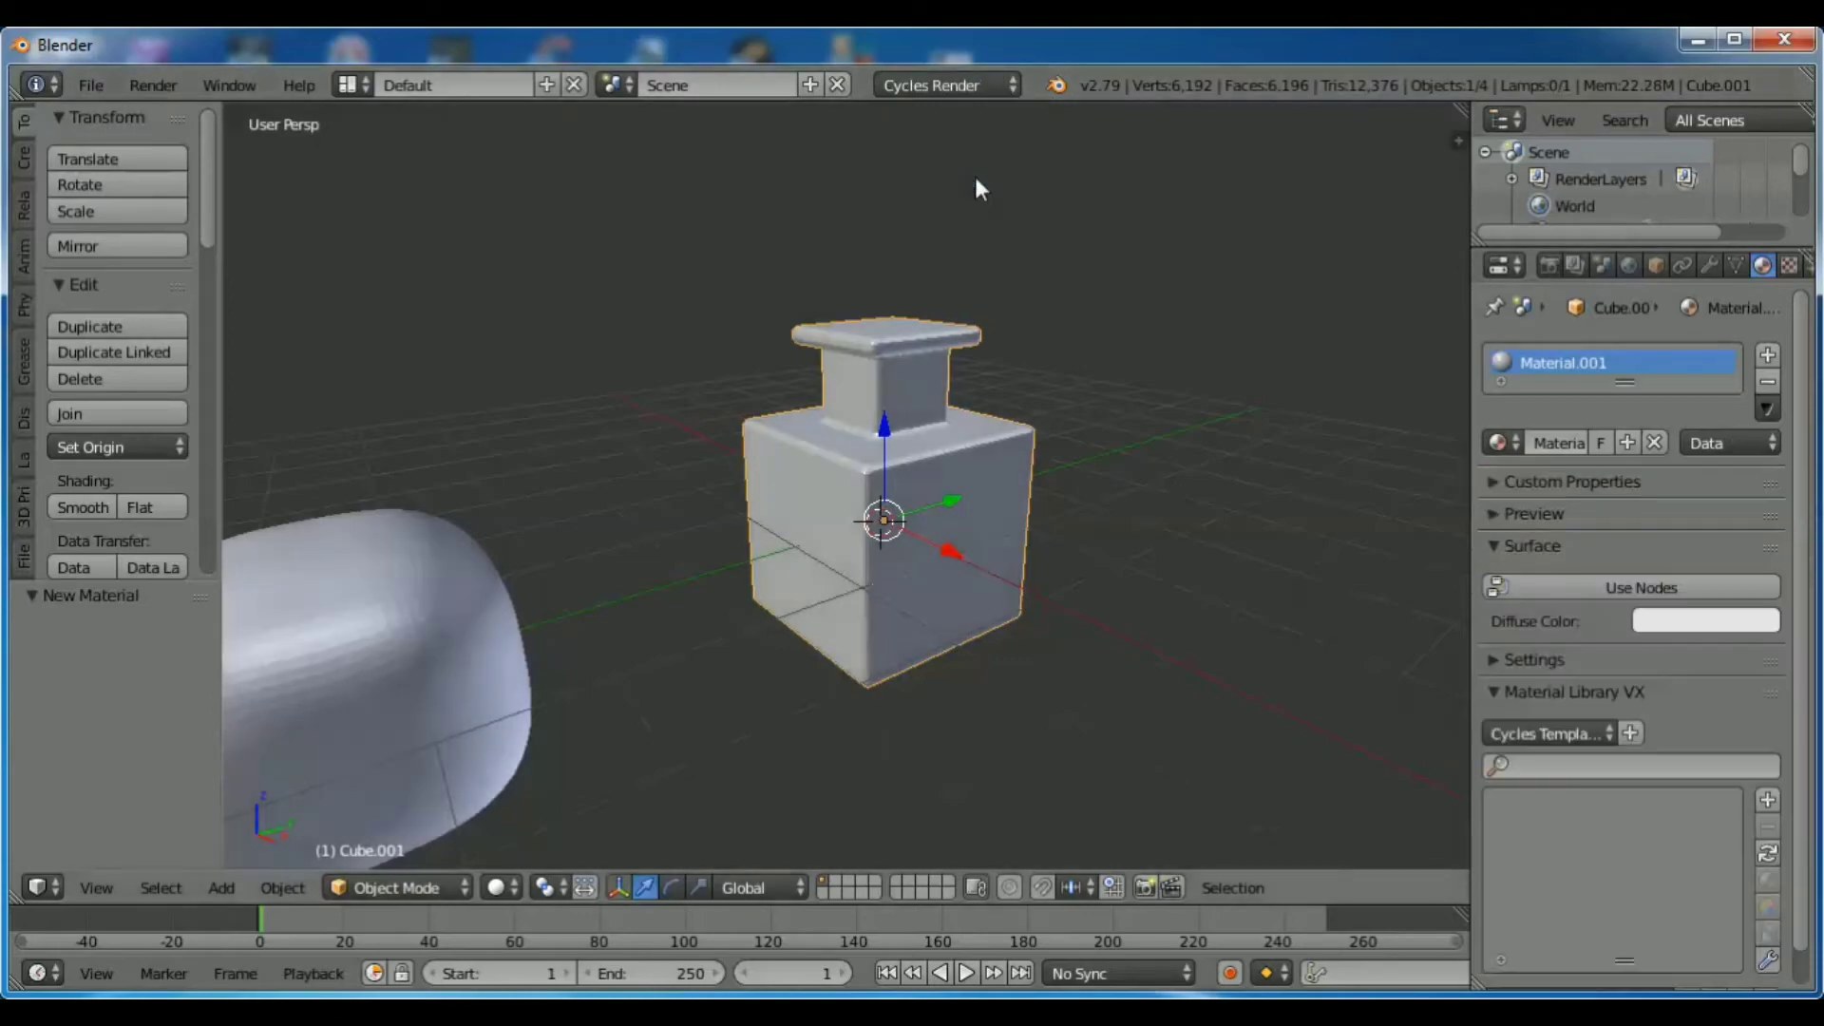
{"action": "left_click", "coordinate": [1605, 578]}
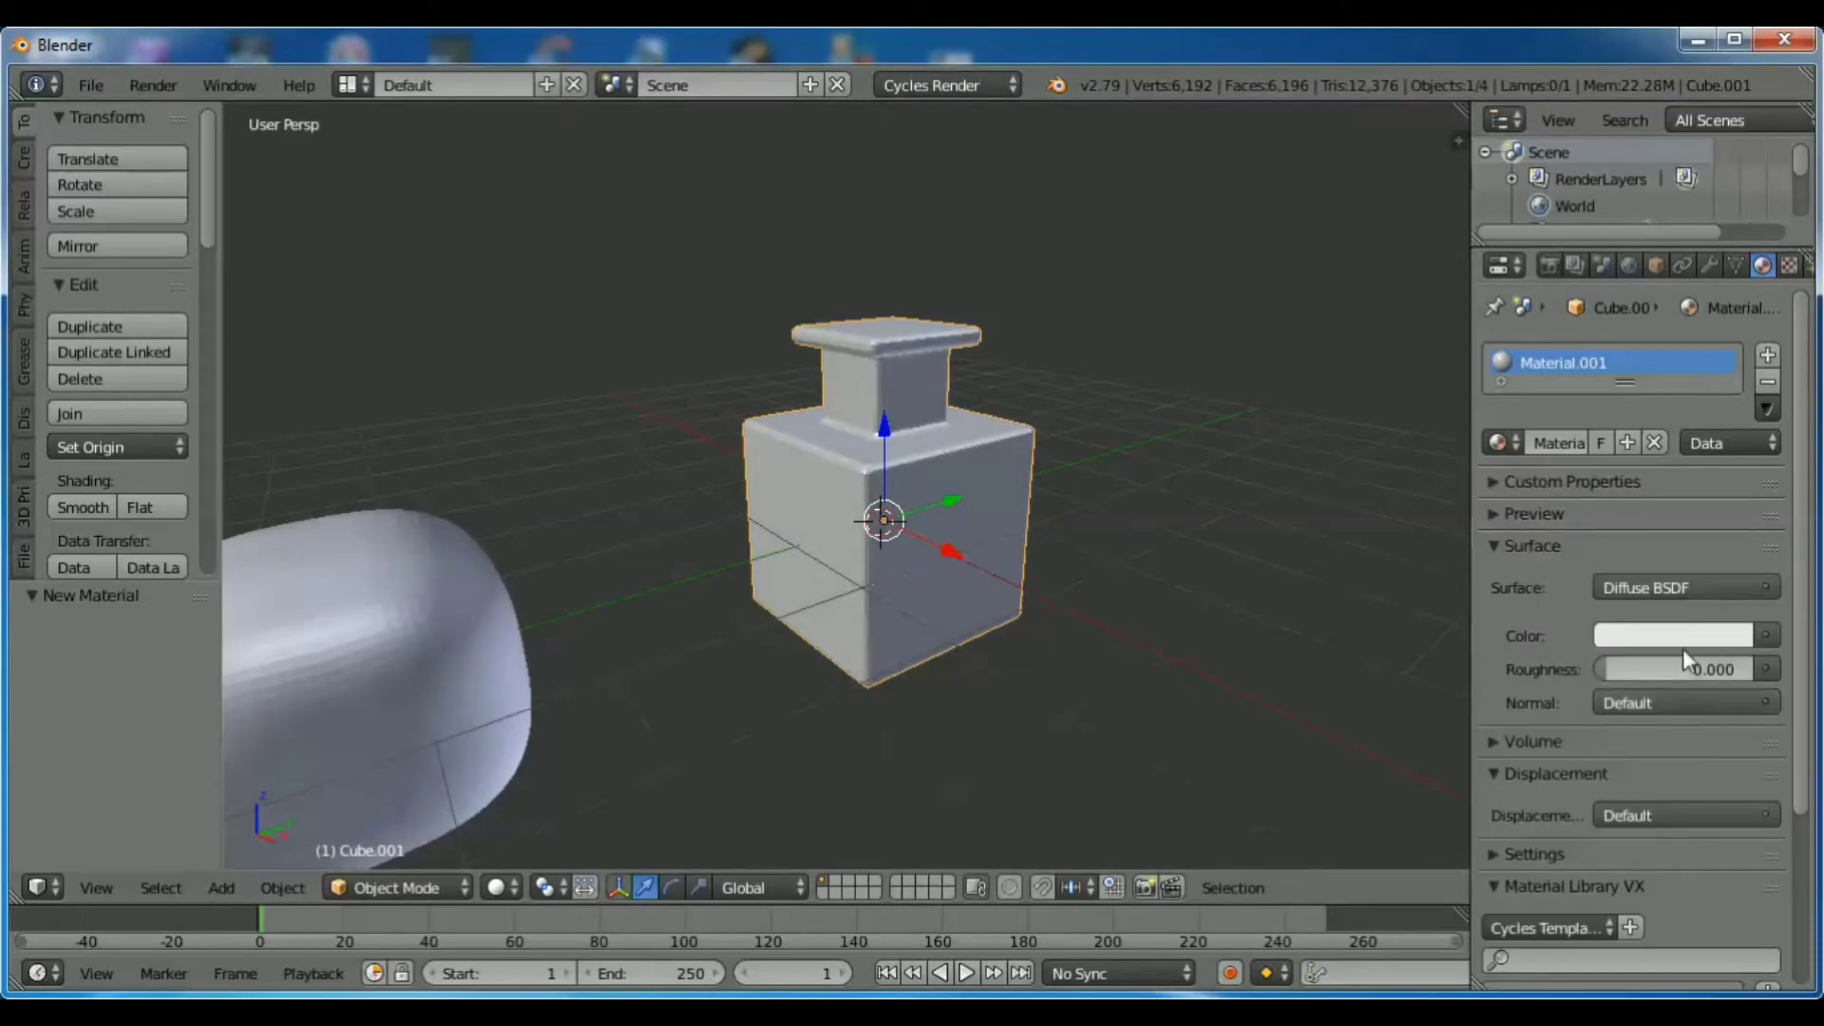
{"action": "left_click", "coordinate": [1679, 634]}
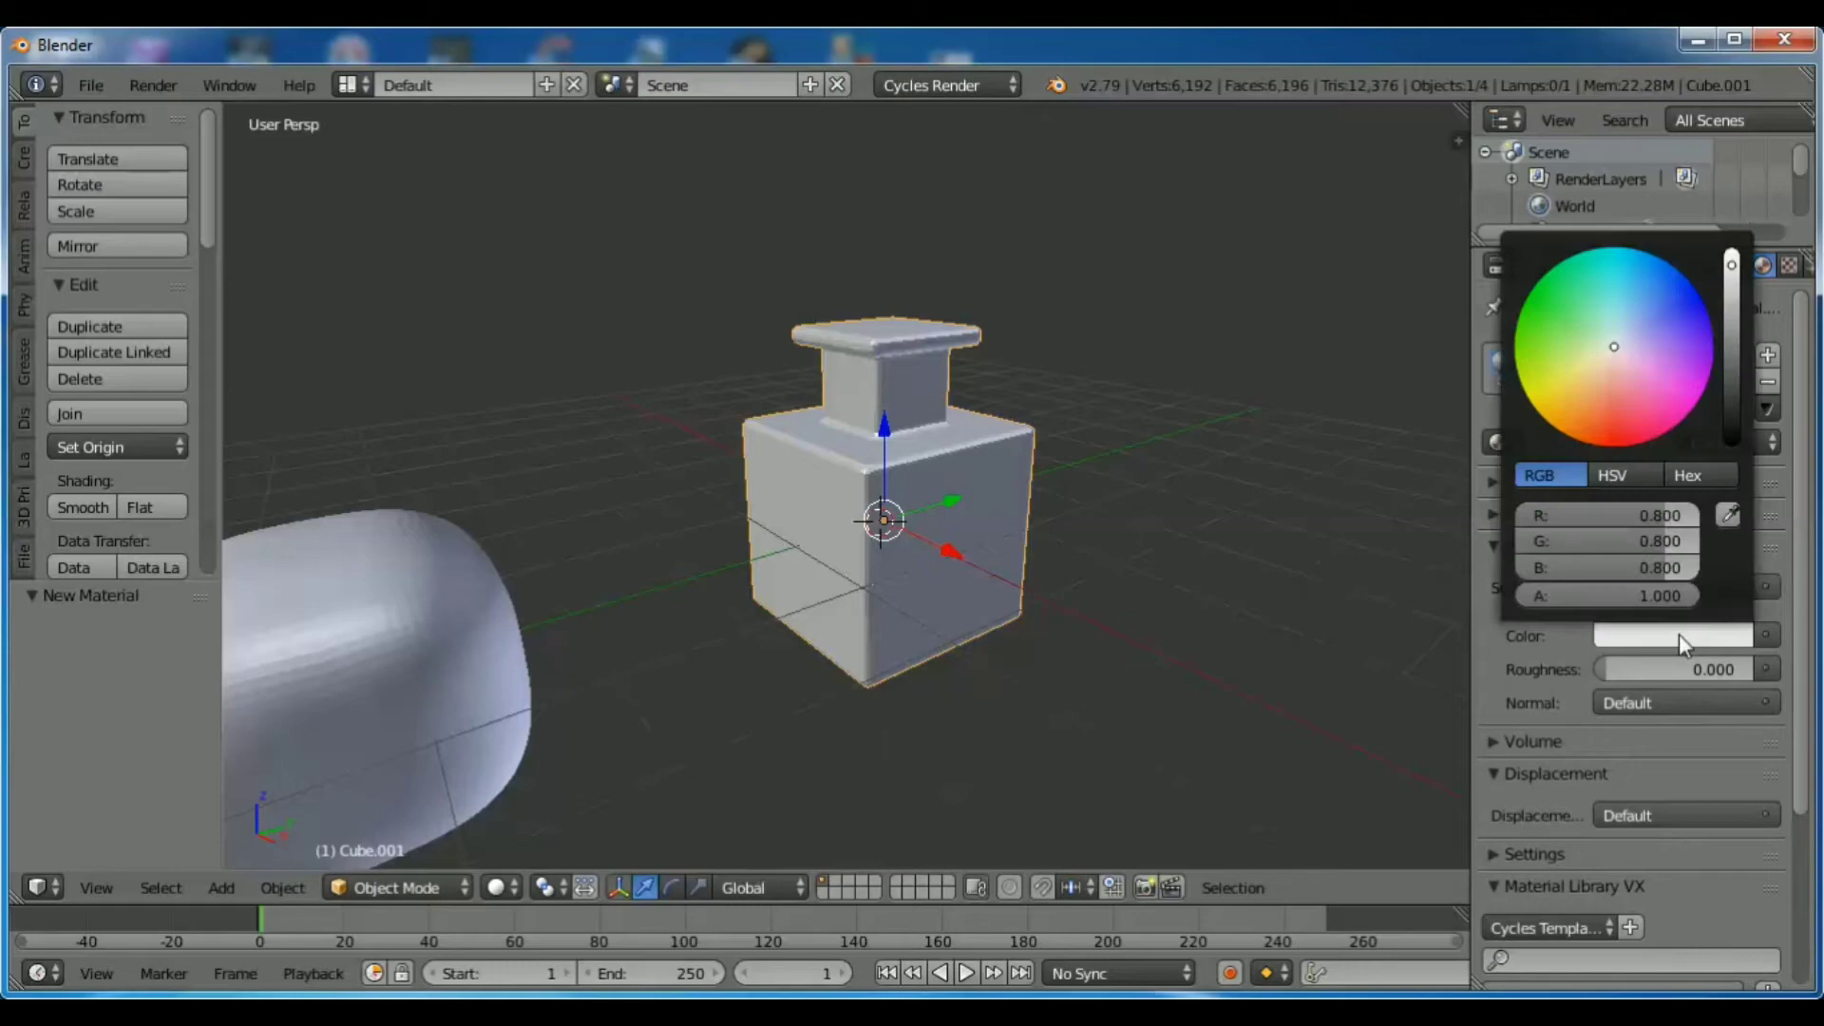
{"action": "left_click", "coordinate": [1696, 302]}
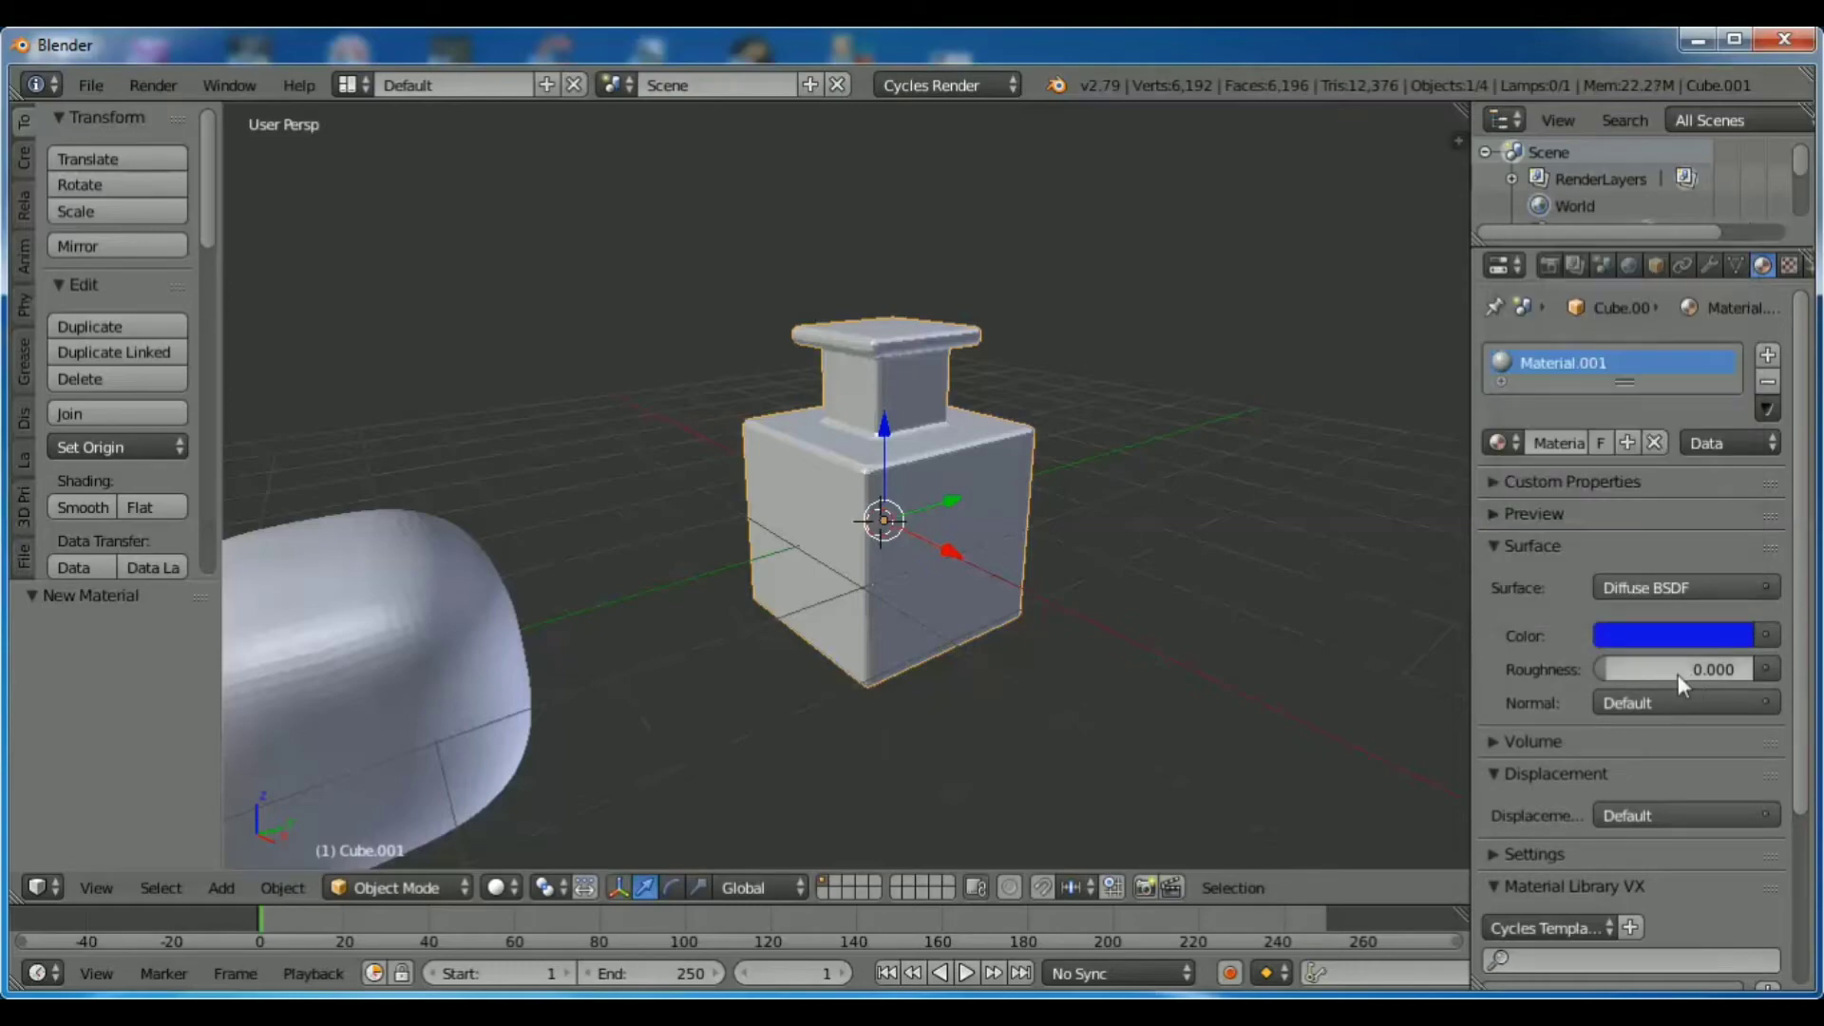
Add second and third material slots with red and green materials.
{"action": "left_click", "coordinate": [1763, 353]}
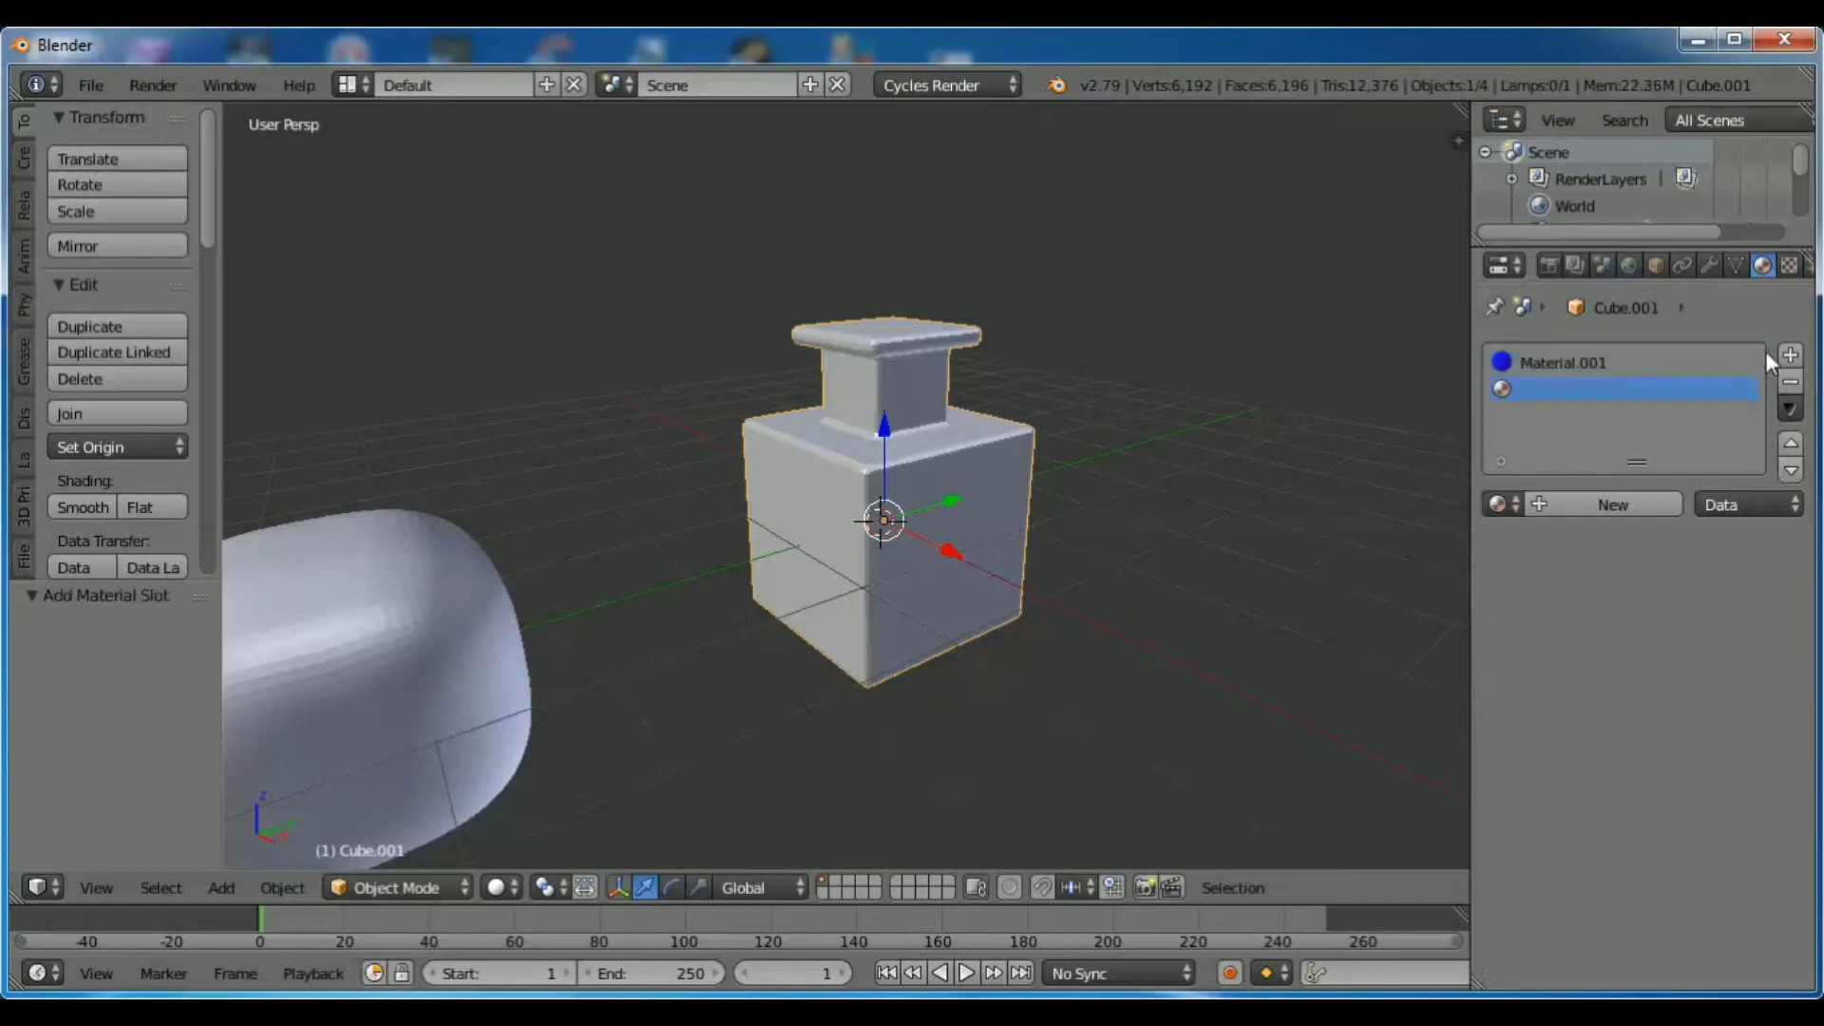
{"action": "left_click", "coordinate": [1597, 494]}
{"action": "left_click", "coordinate": [1649, 693]}
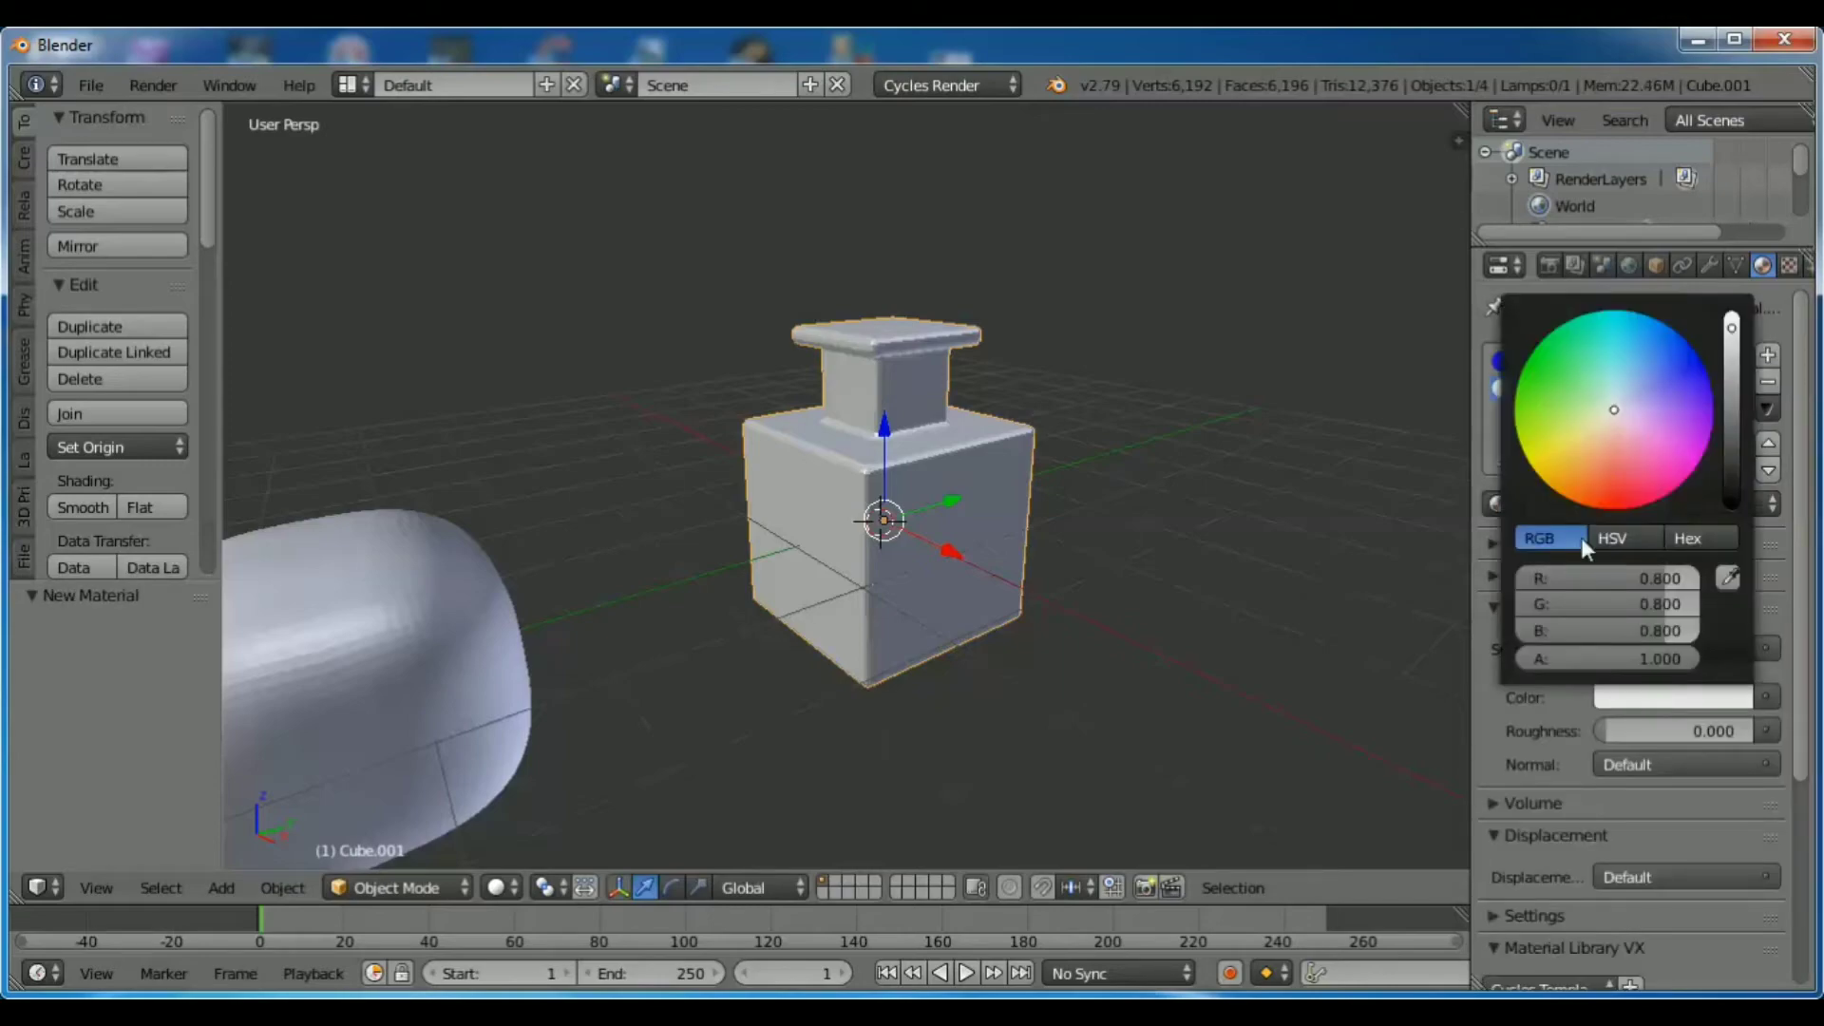
{"action": "left_click", "coordinate": [1615, 496]}
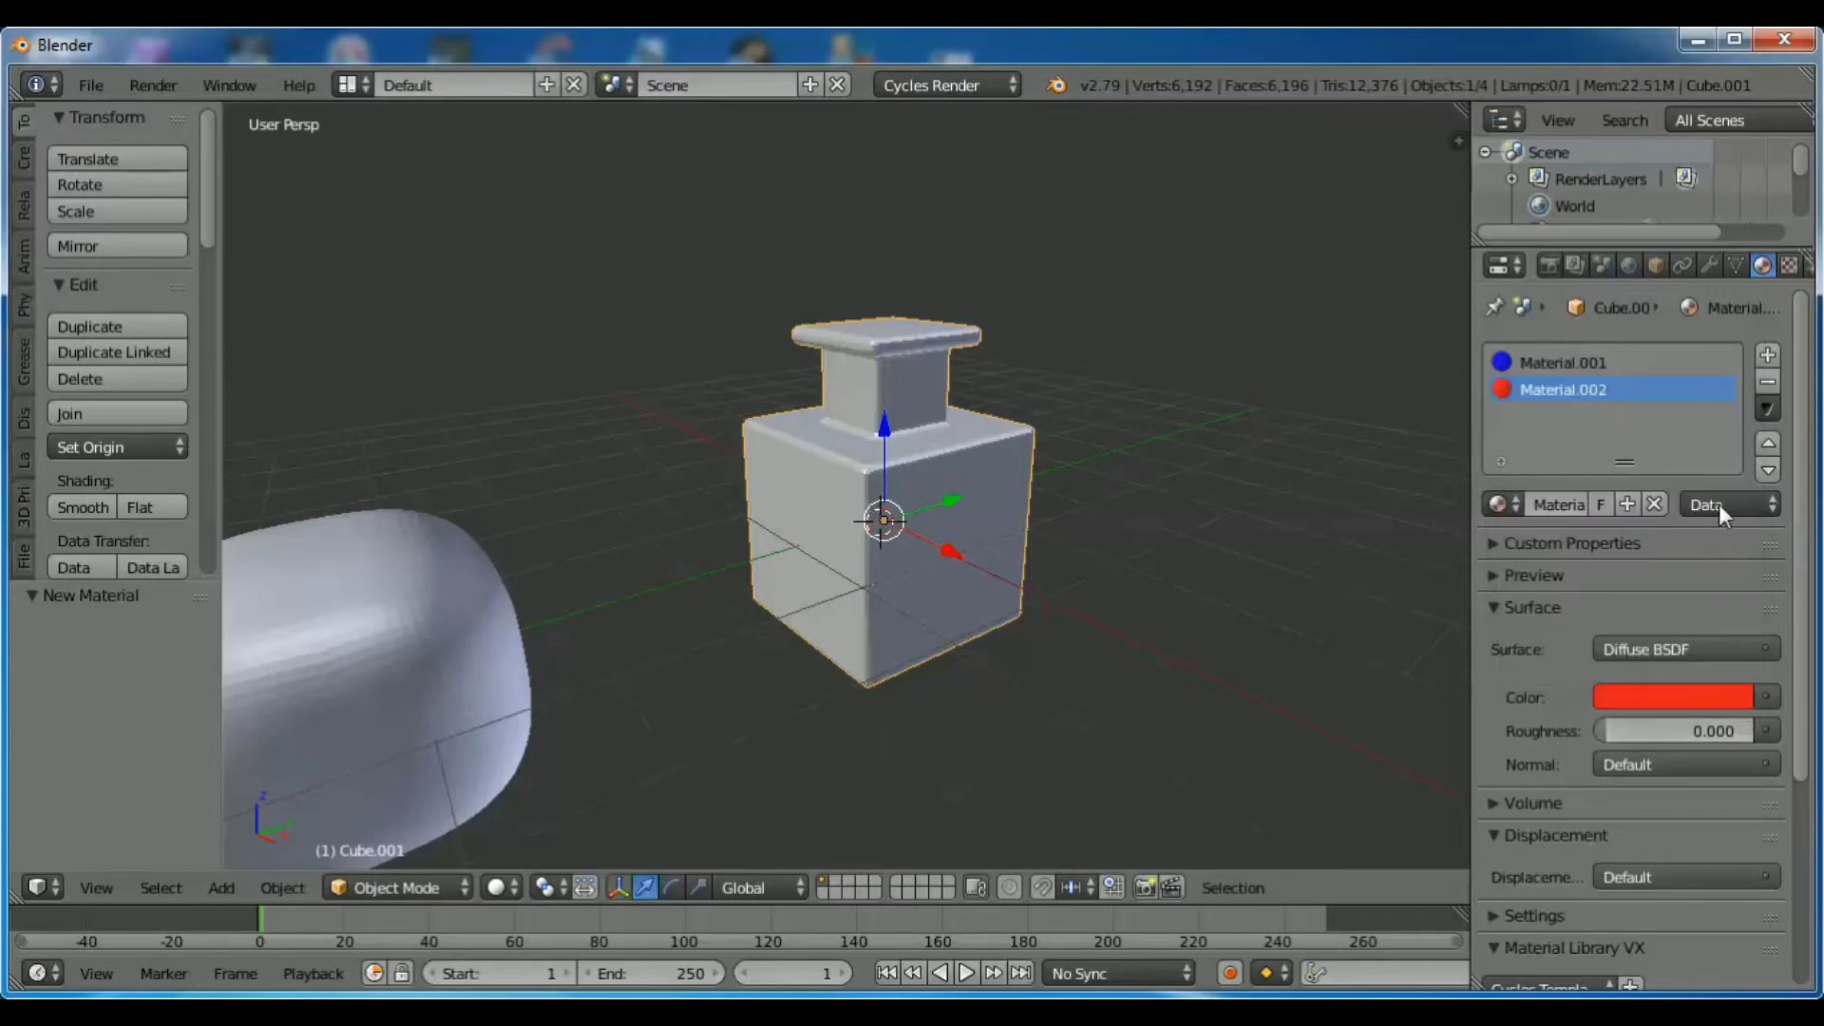
{"action": "left_click", "coordinate": [1767, 355]}
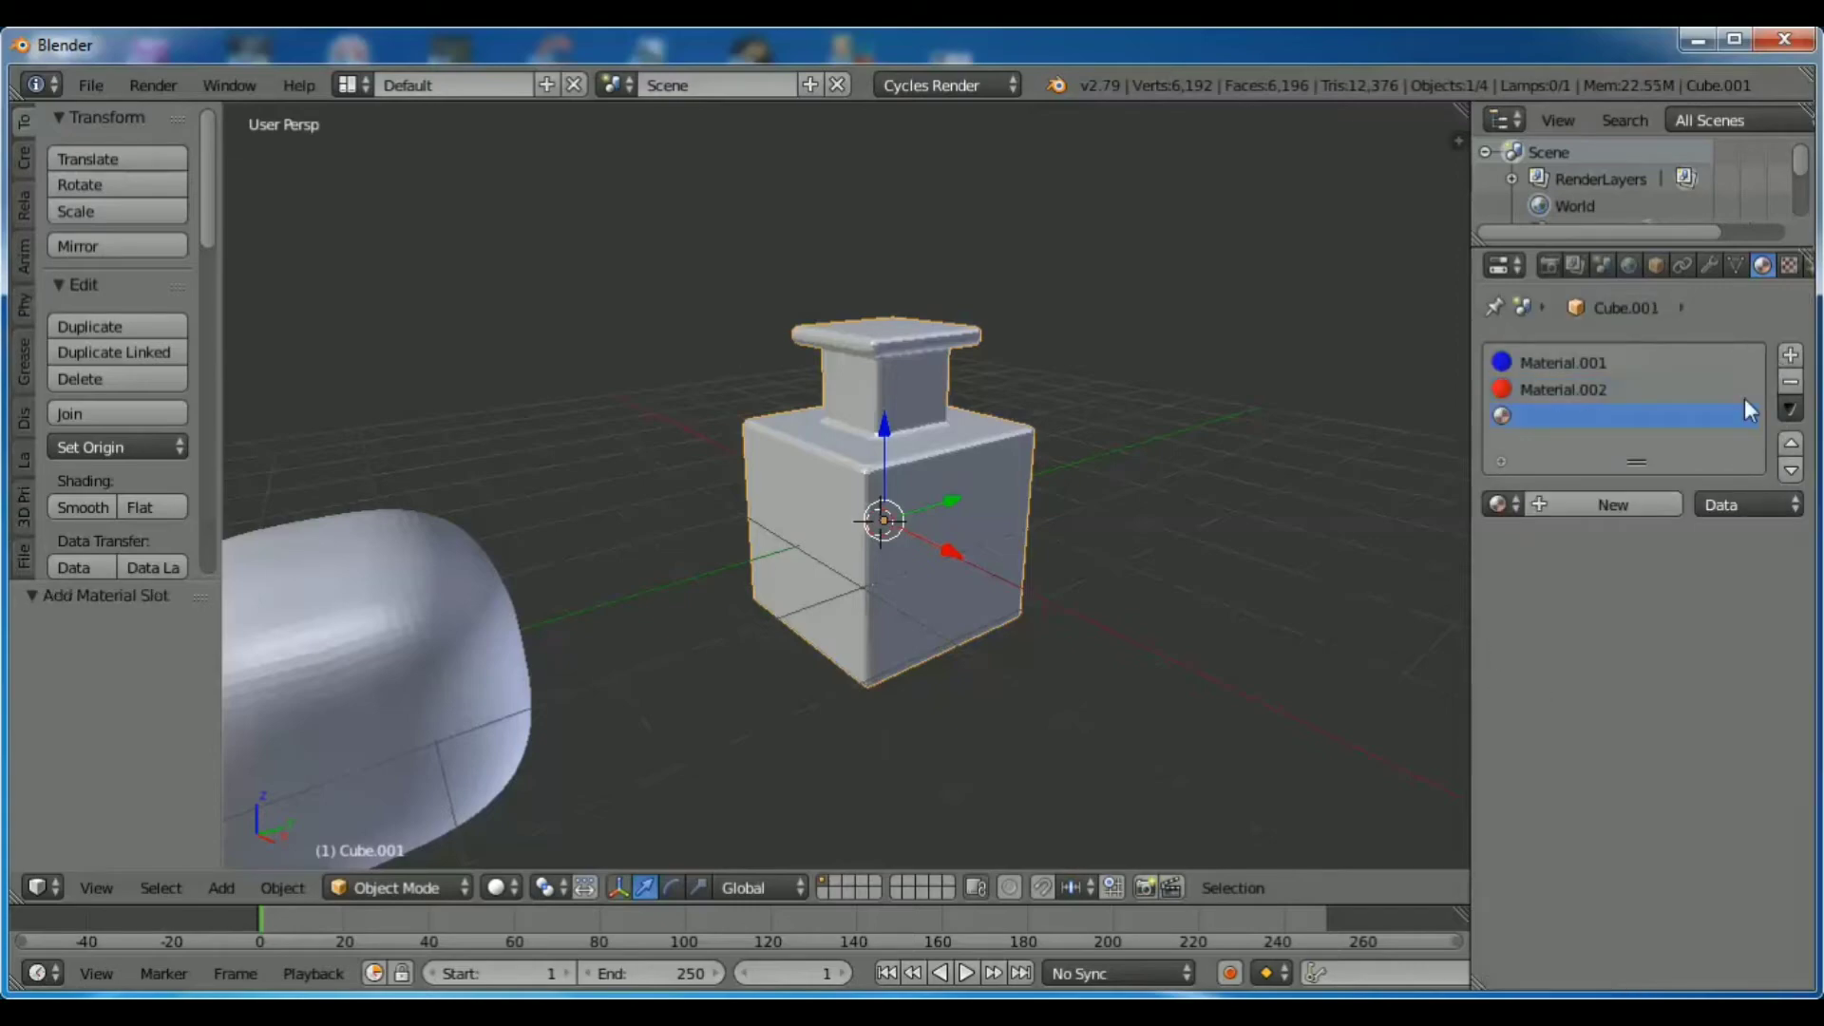
{"action": "left_click", "coordinate": [1599, 496]}
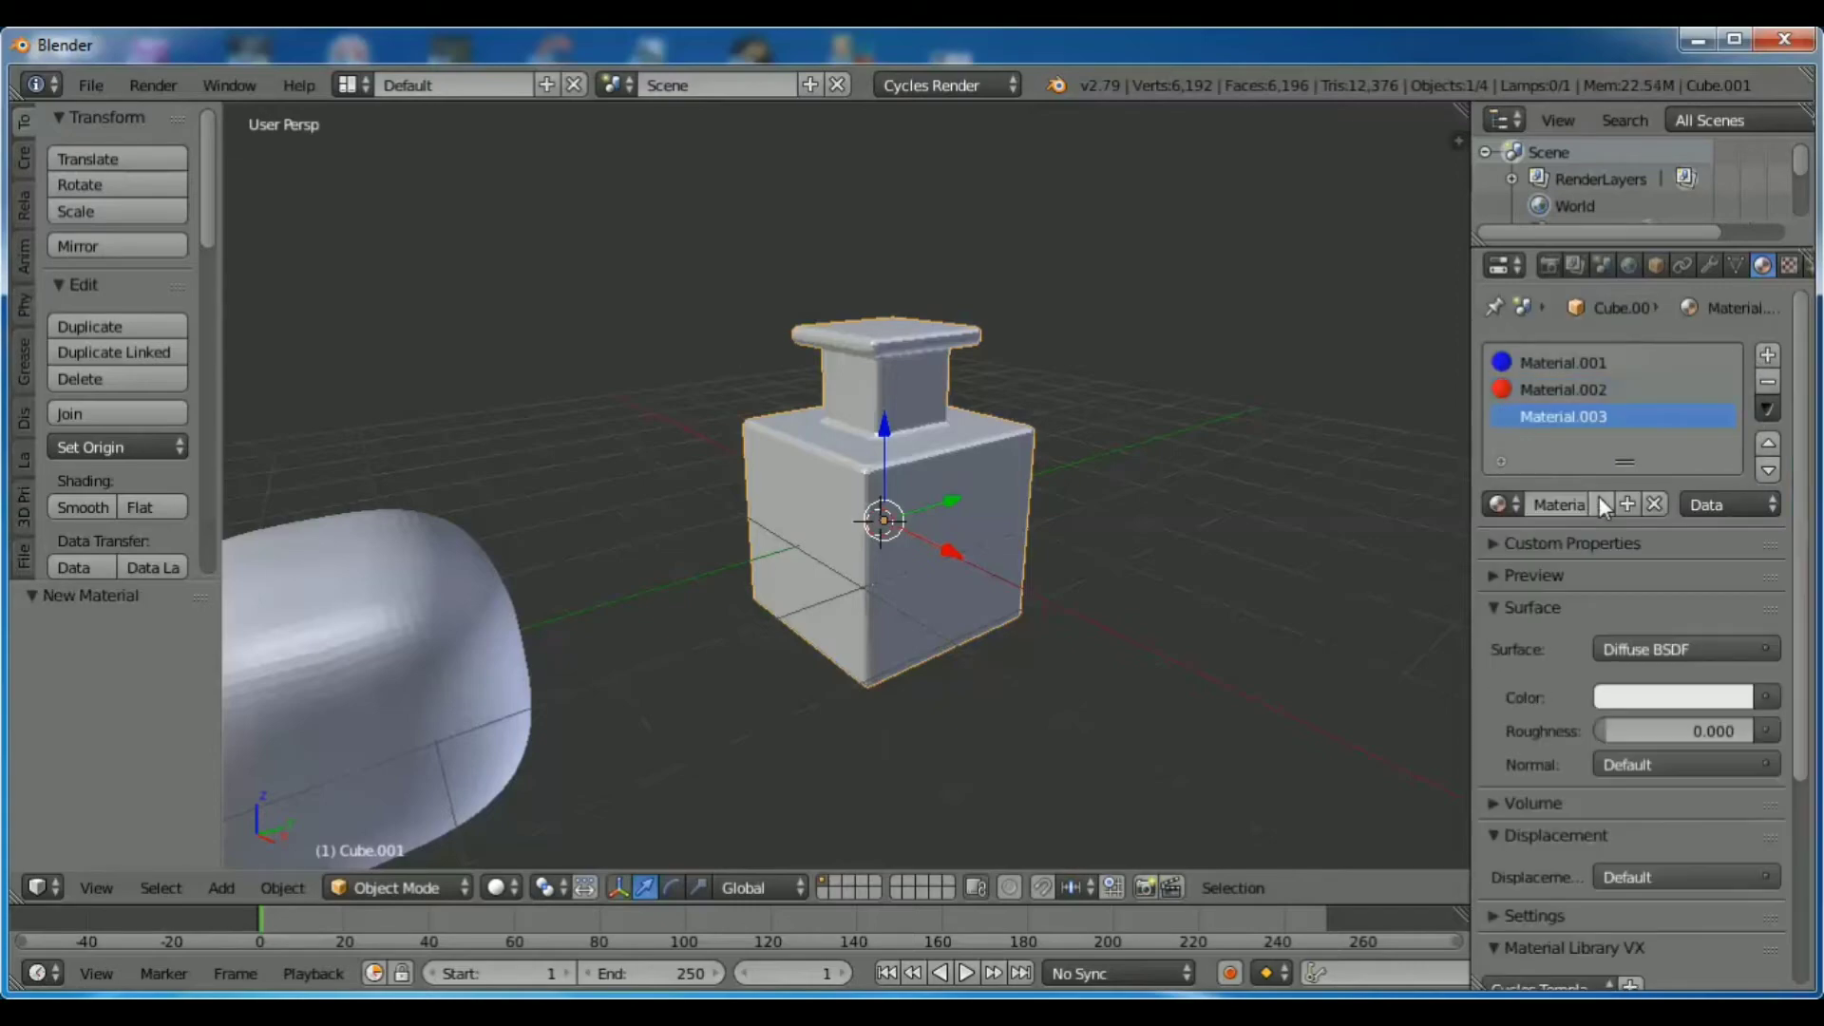
{"action": "left_click", "coordinate": [1666, 692]}
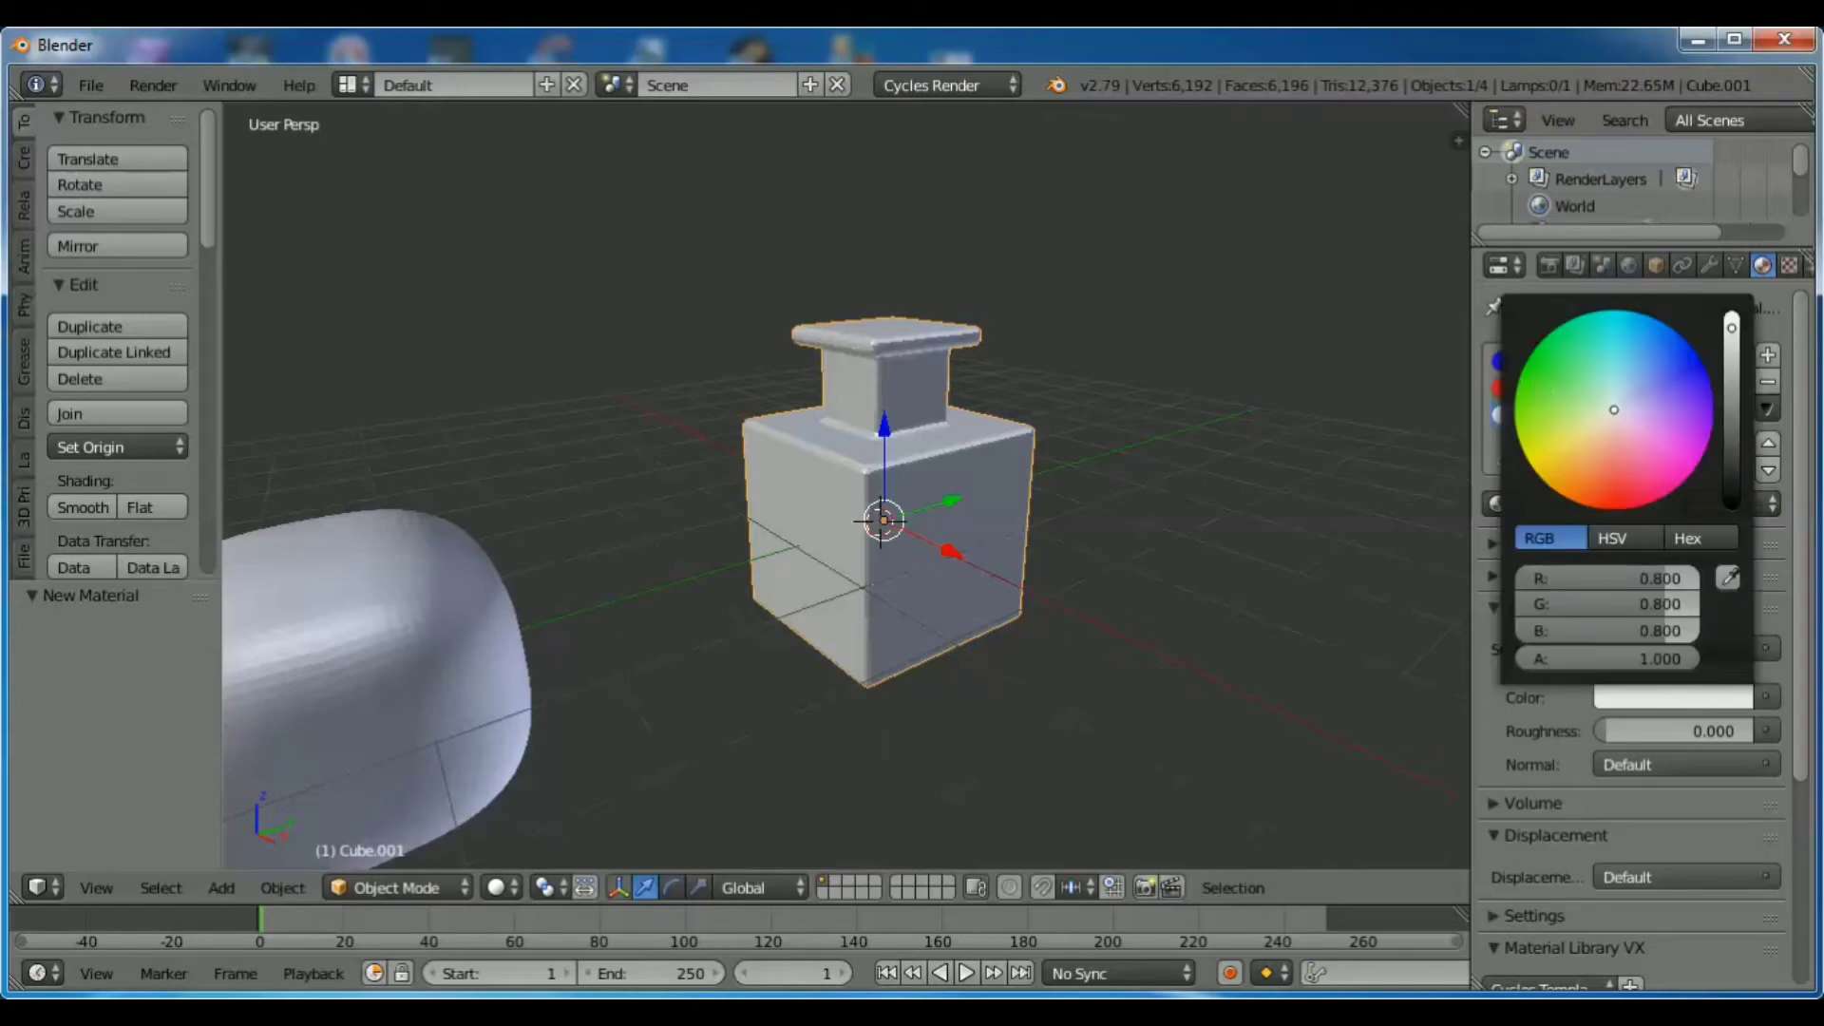
{"action": "left_click", "coordinate": [1558, 375]}
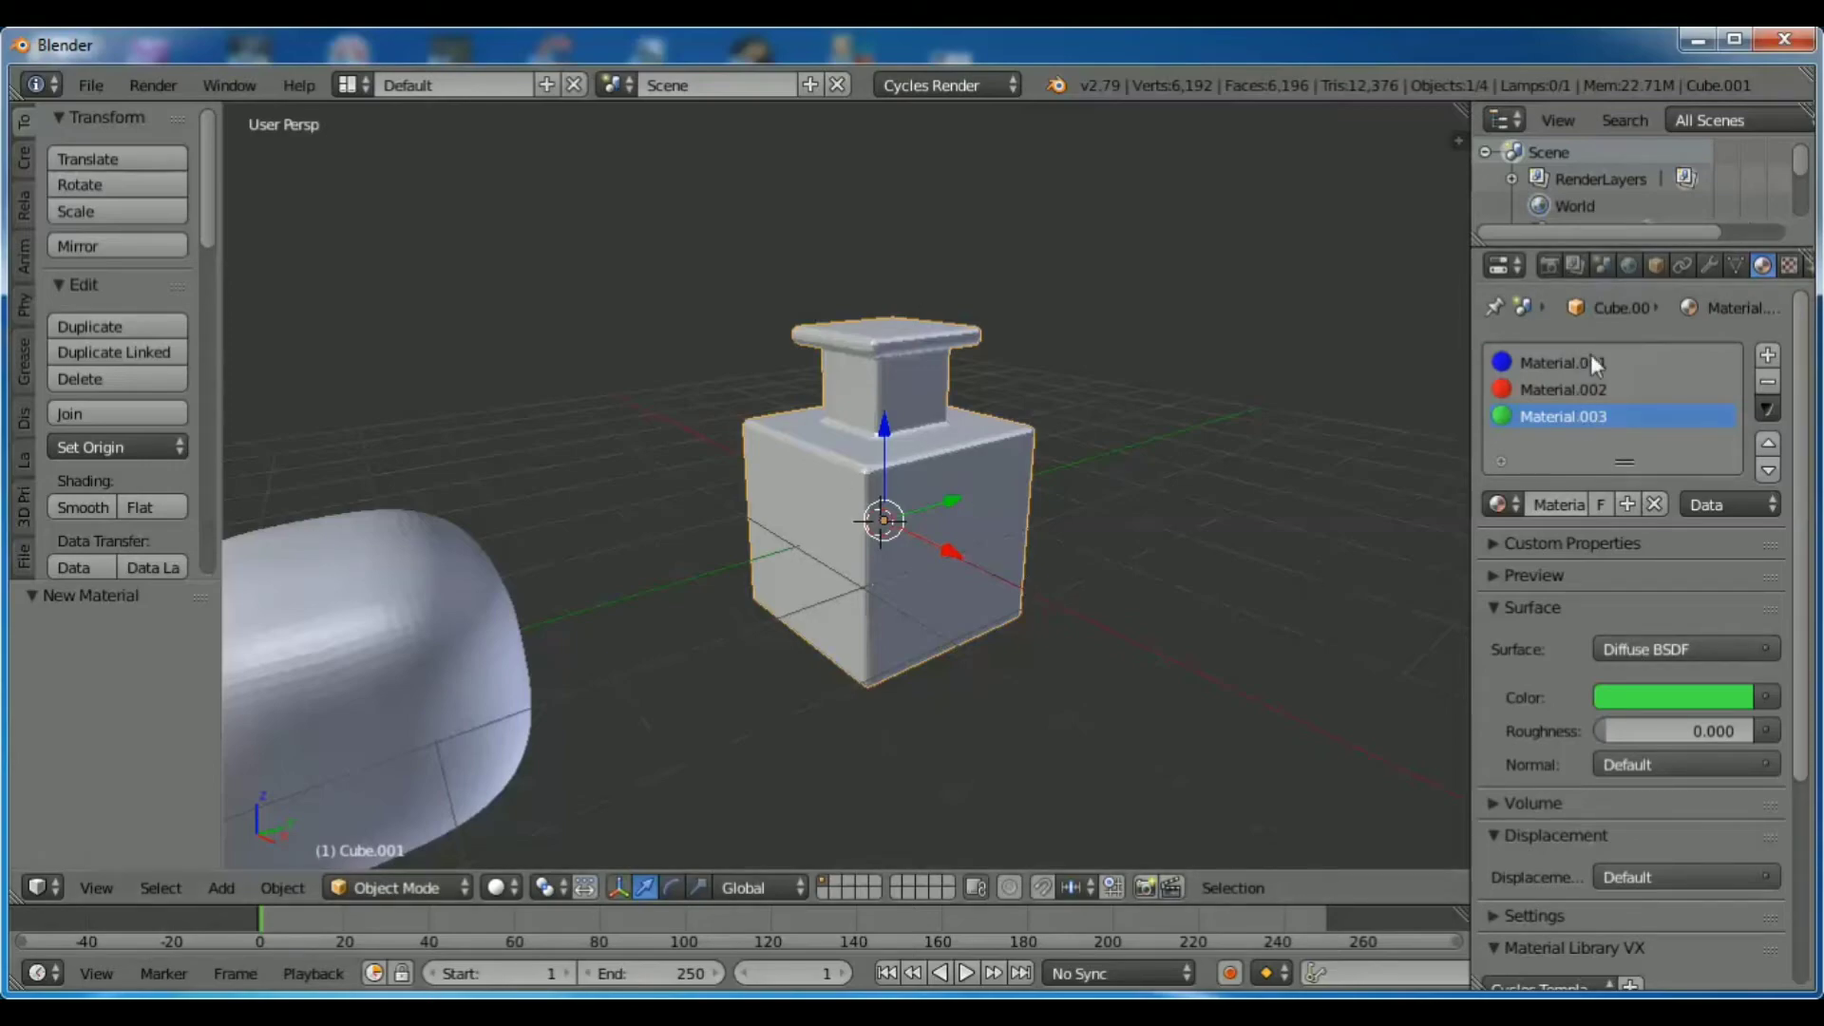
{"action": "left_click", "coordinate": [1708, 266]}
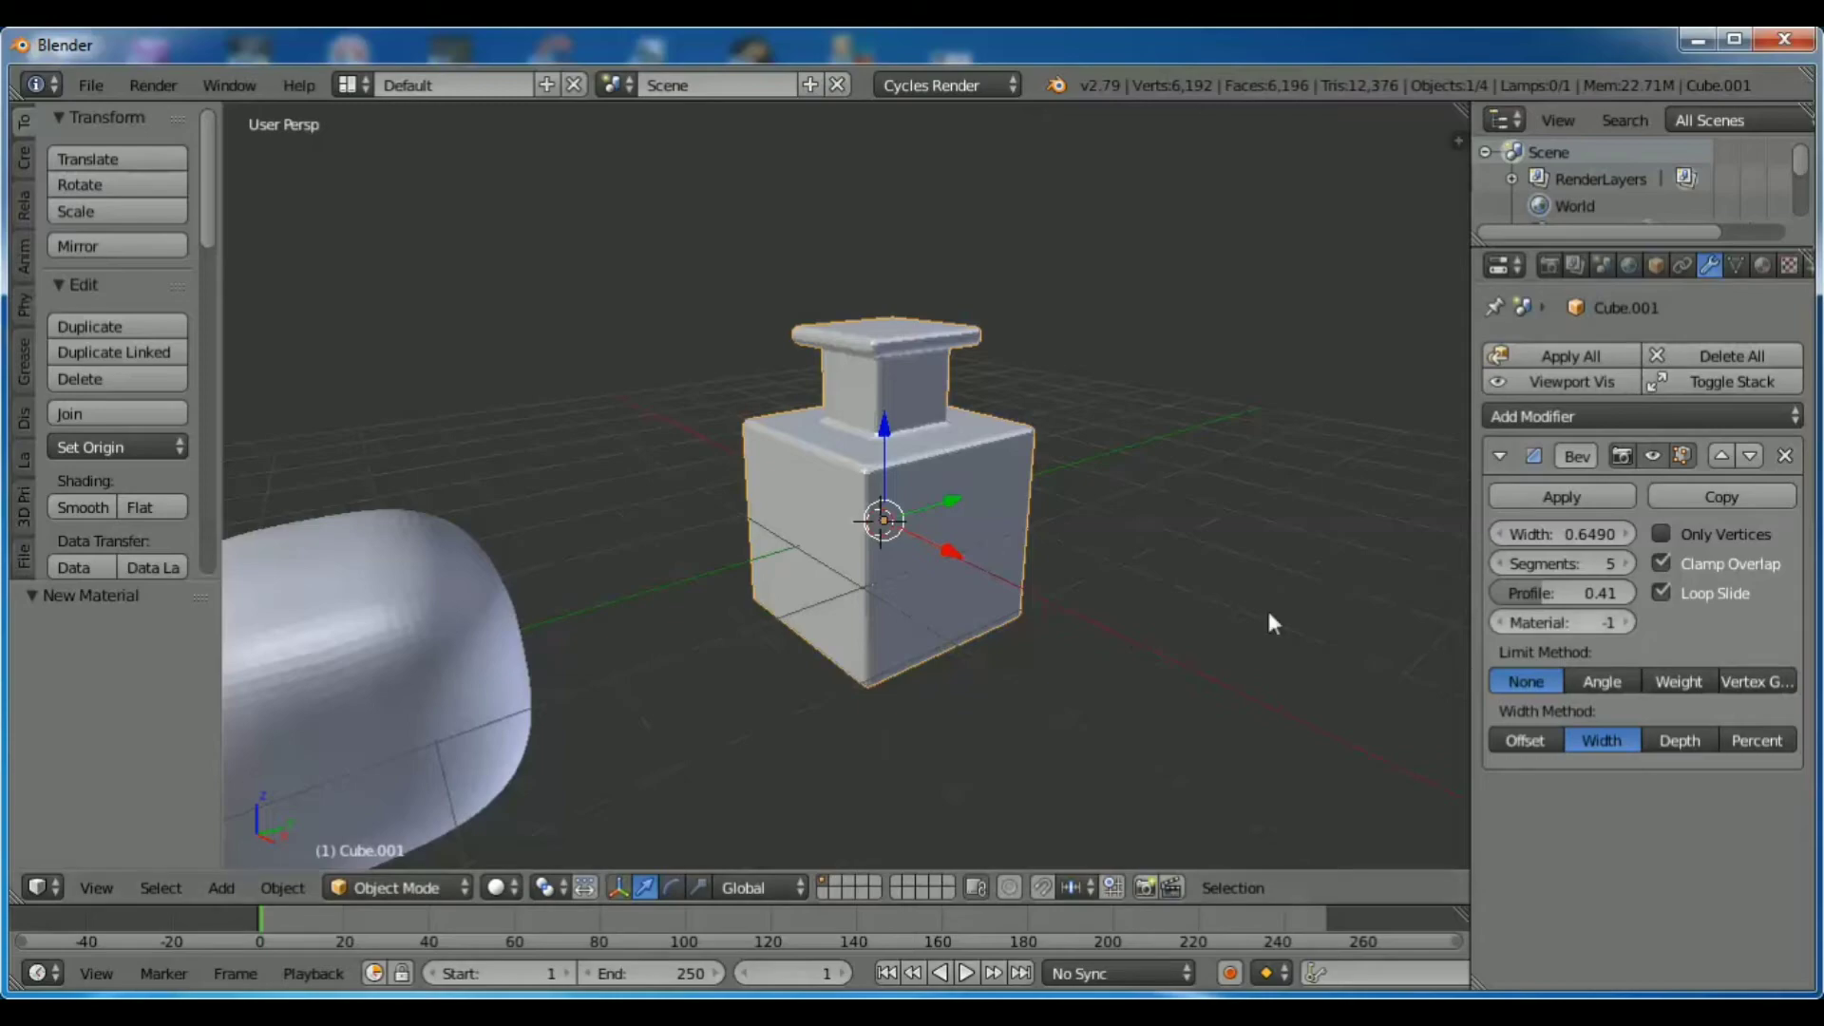
Switch the viewport to Rendered shading.
{"action": "left_click", "coordinate": [502, 888]}
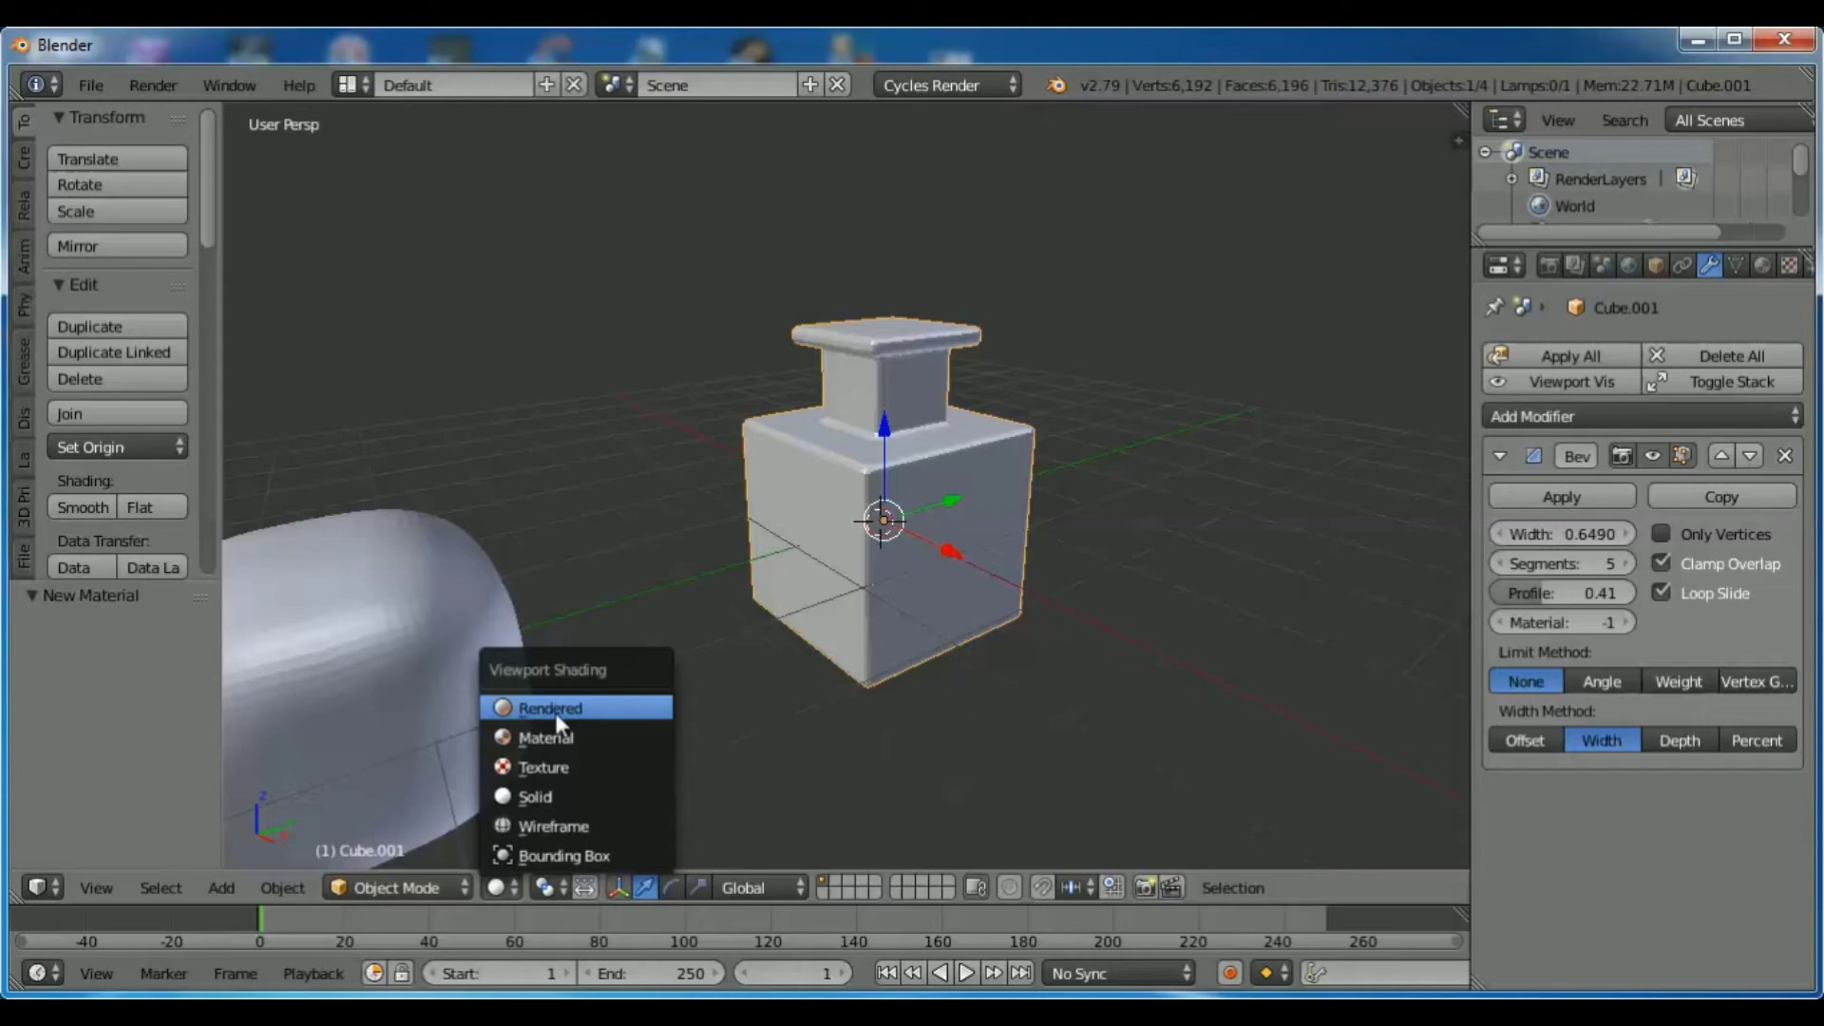
{"action": "left_click", "coordinate": [555, 708]}
{"action": "left_click", "coordinate": [1626, 621]}
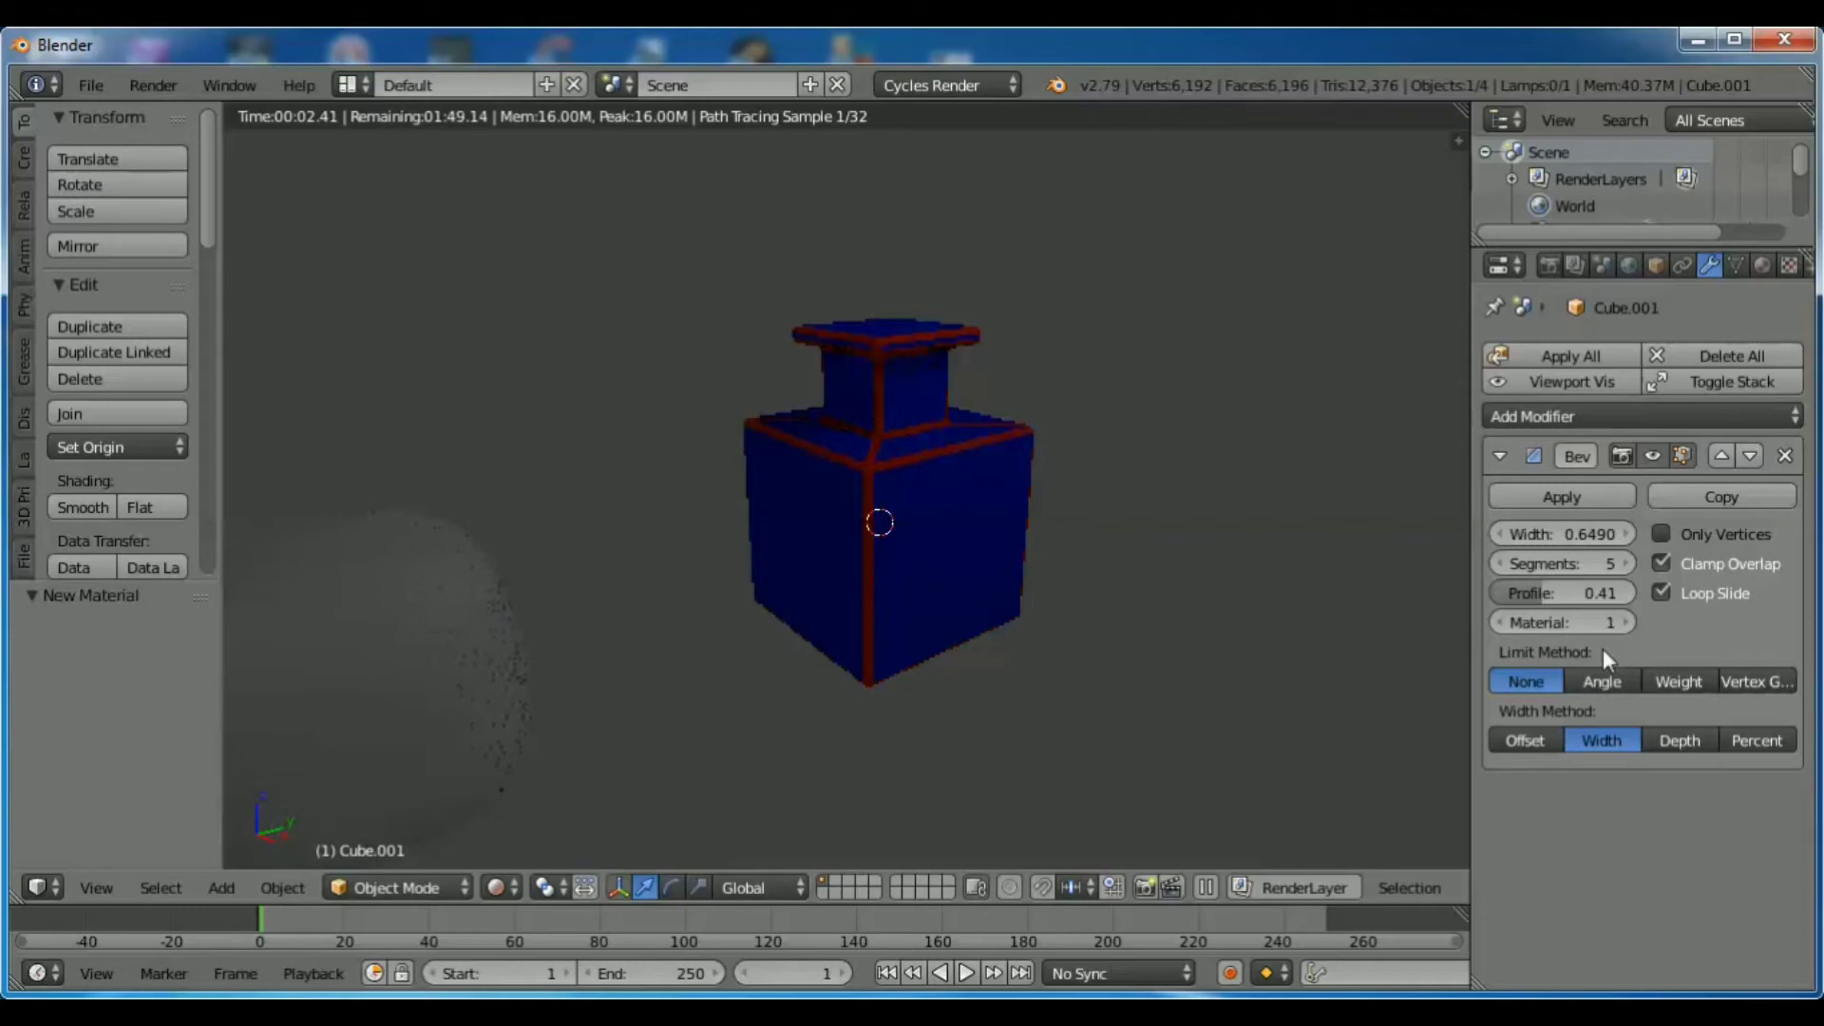
Set the Bevel modifier's material index to 2 so the bevelled edges show green.
{"action": "scroll", "coordinate": [1011, 526], "scroll_direction": "up", "scroll_amount": 4}
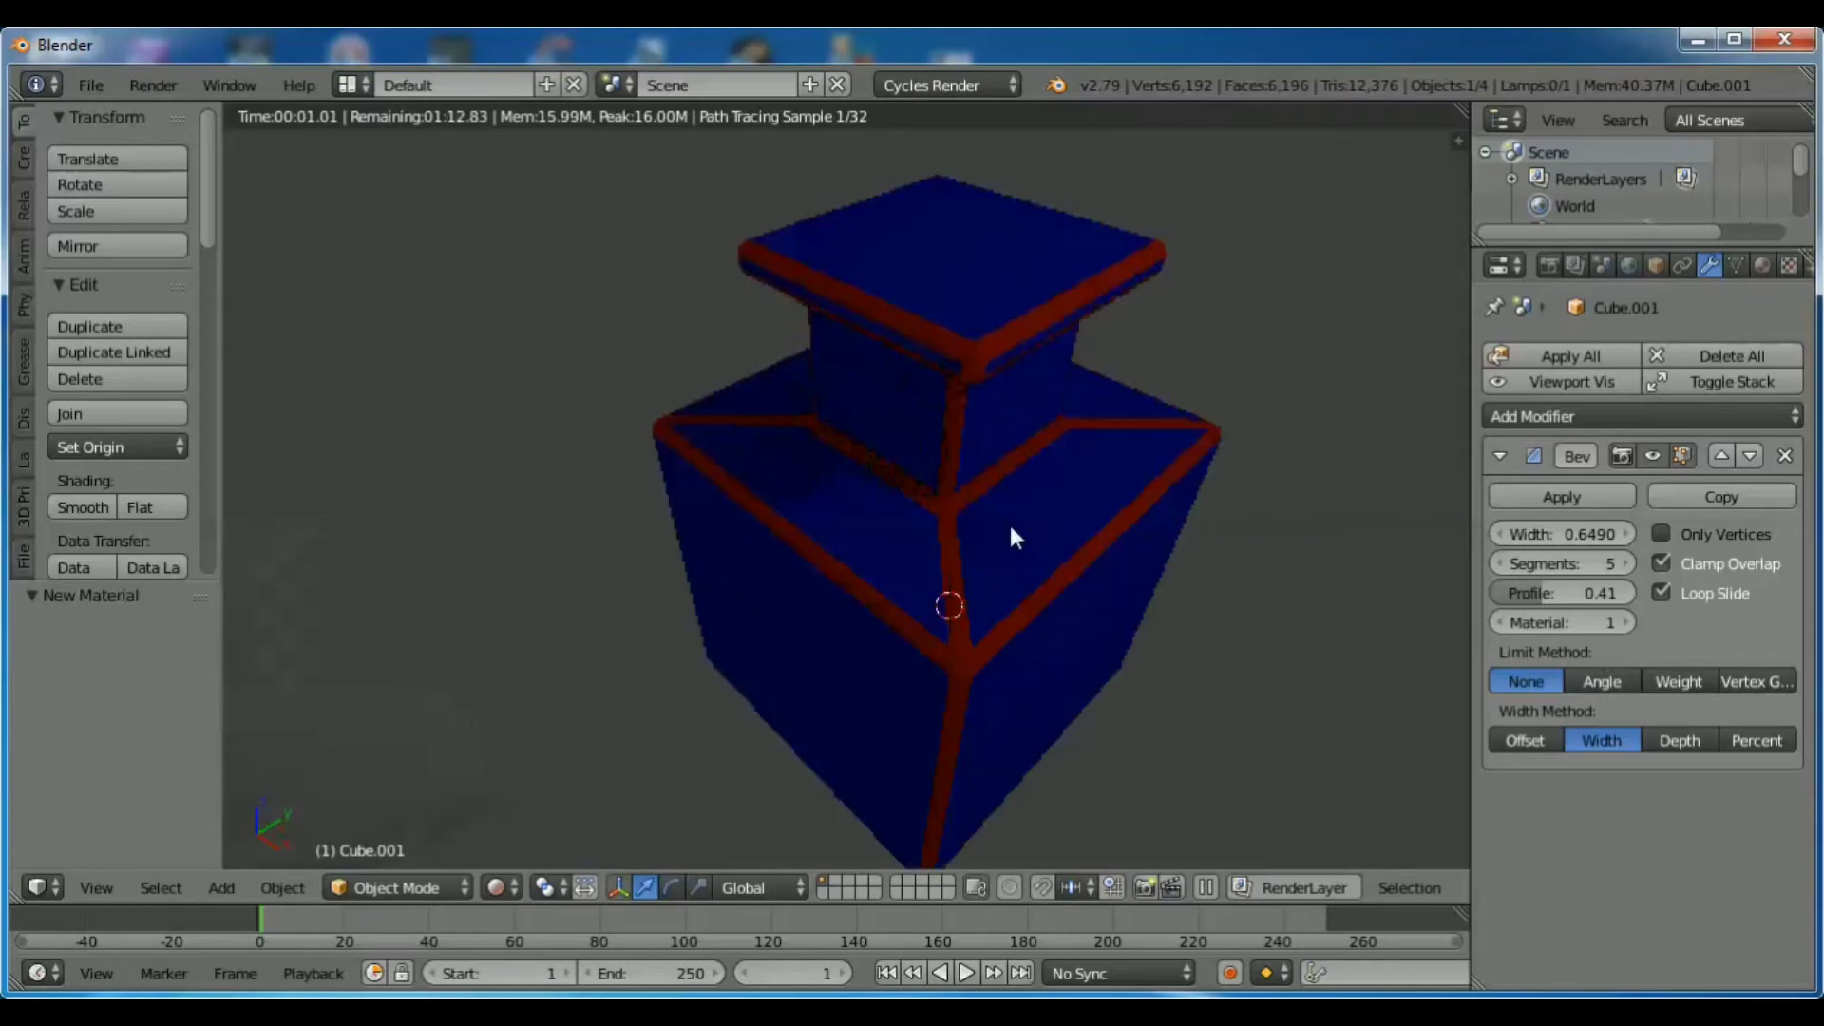
{"action": "scroll", "coordinate": [988, 630], "scroll_direction": "up", "scroll_amount": 5}
{"action": "scroll", "coordinate": [1103, 600], "scroll_direction": "down", "scroll_amount": 2}
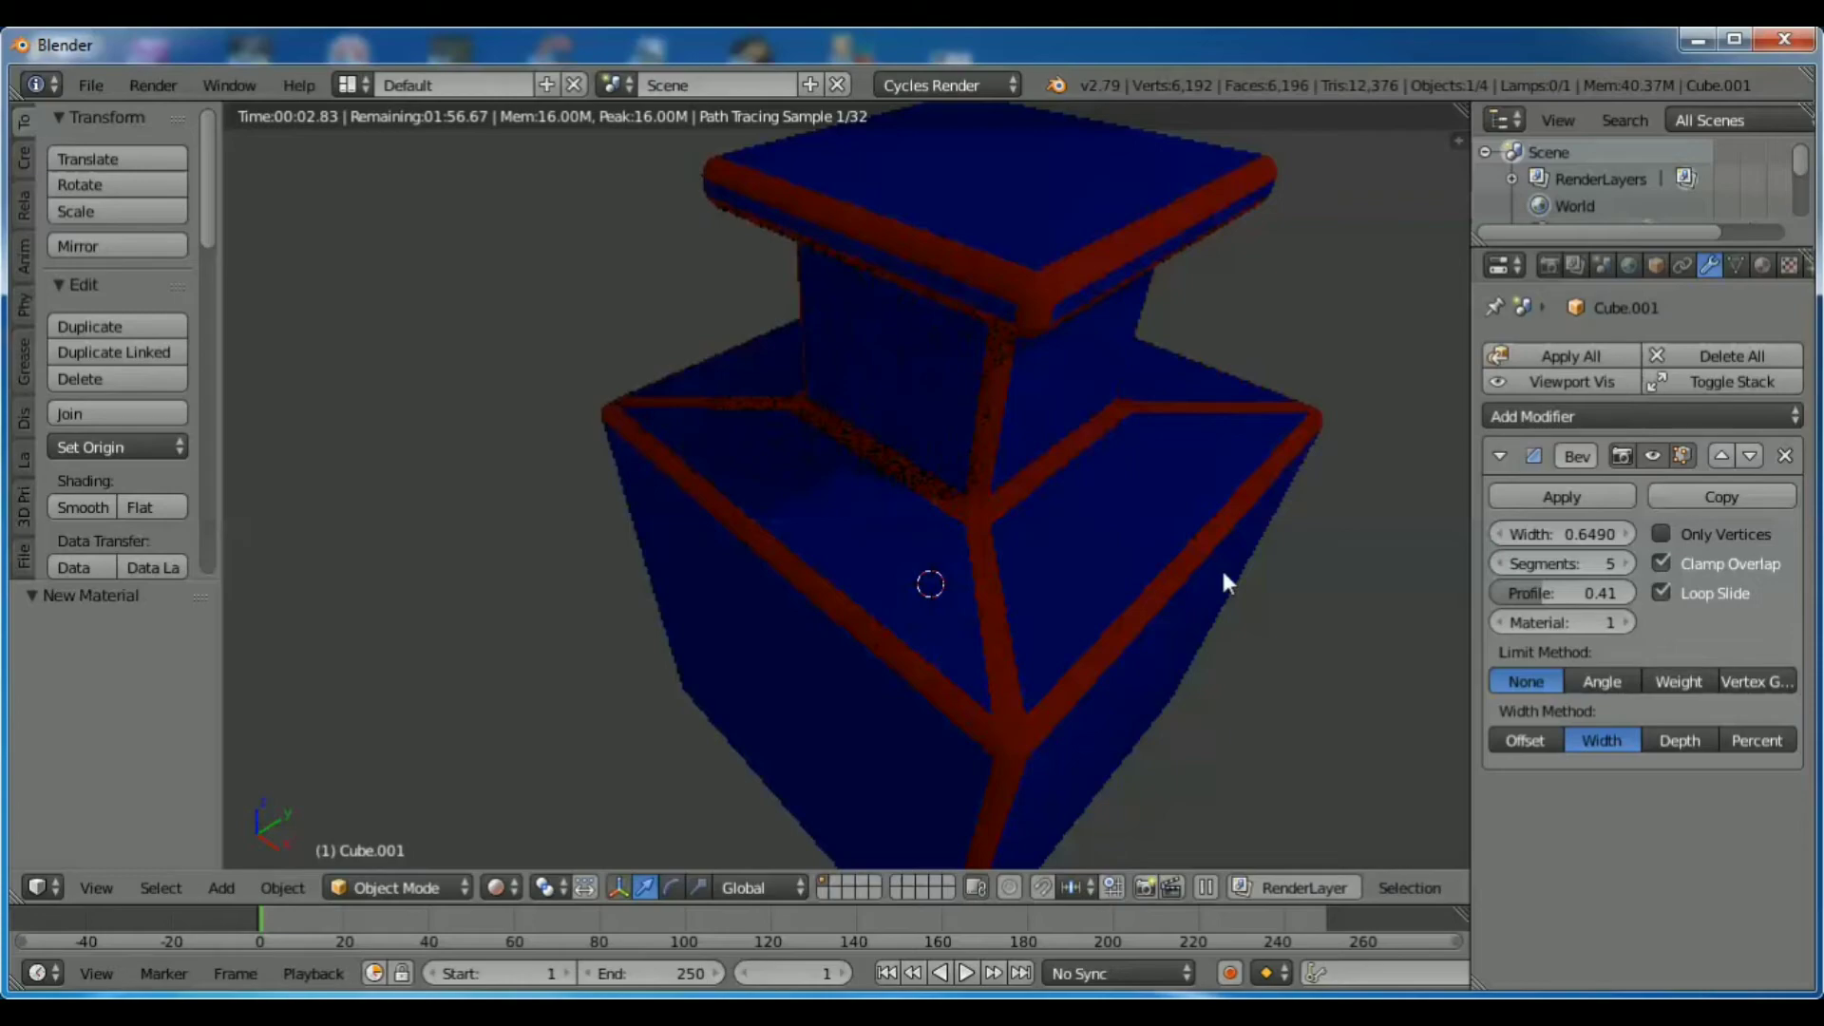
{"action": "left_click", "coordinate": [1625, 622]}
{"action": "left_click", "coordinate": [1625, 622]}
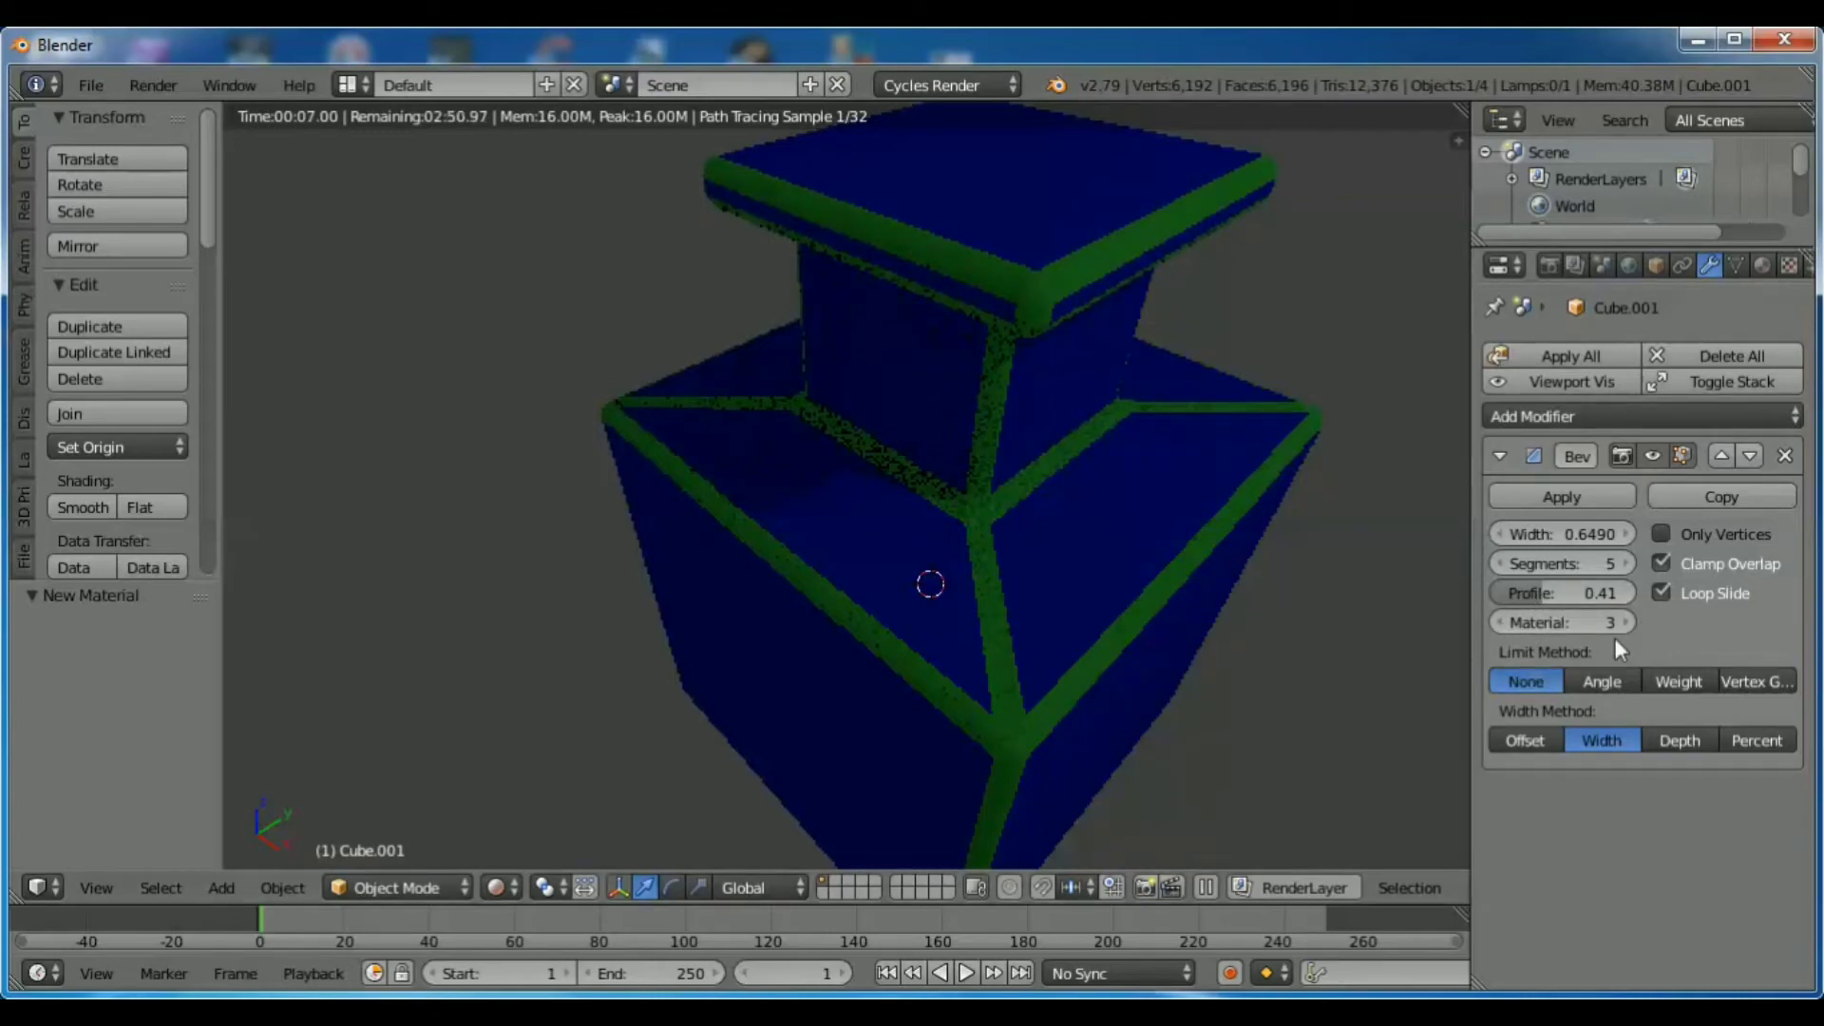
{"action": "left_click", "coordinate": [1495, 619]}
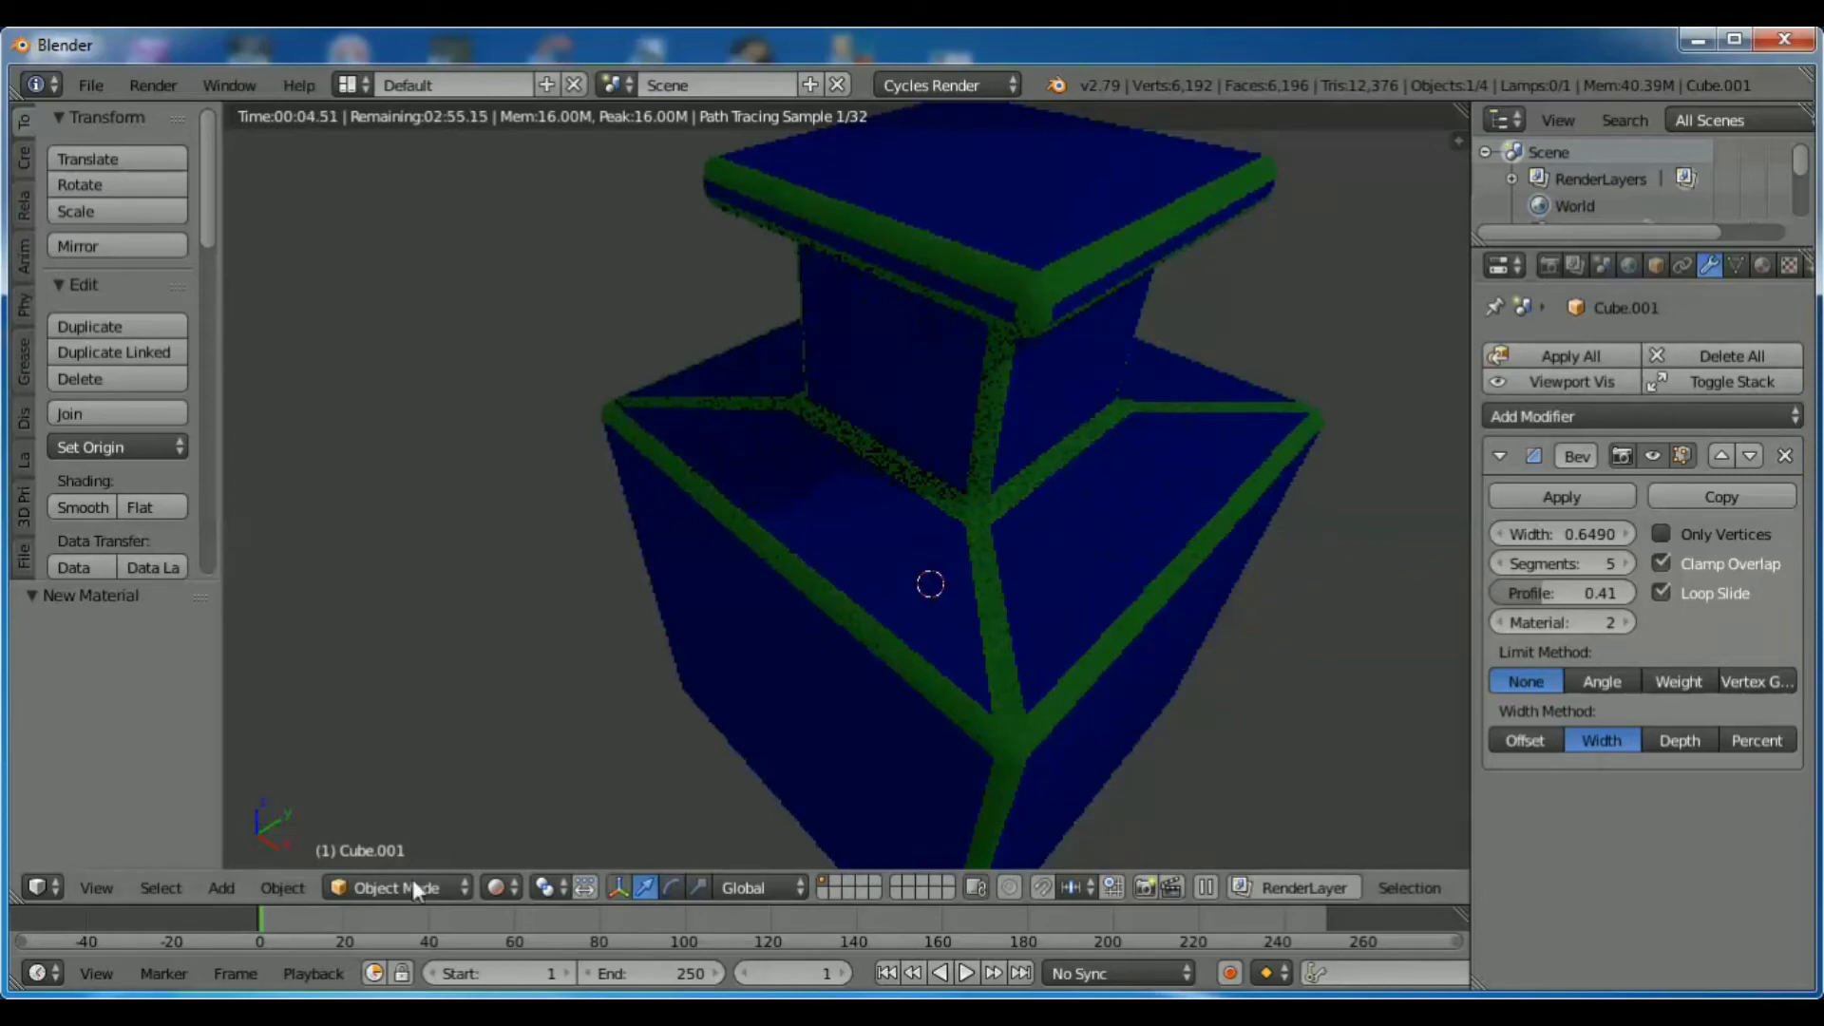
{"action": "left_click", "coordinate": [504, 887]}
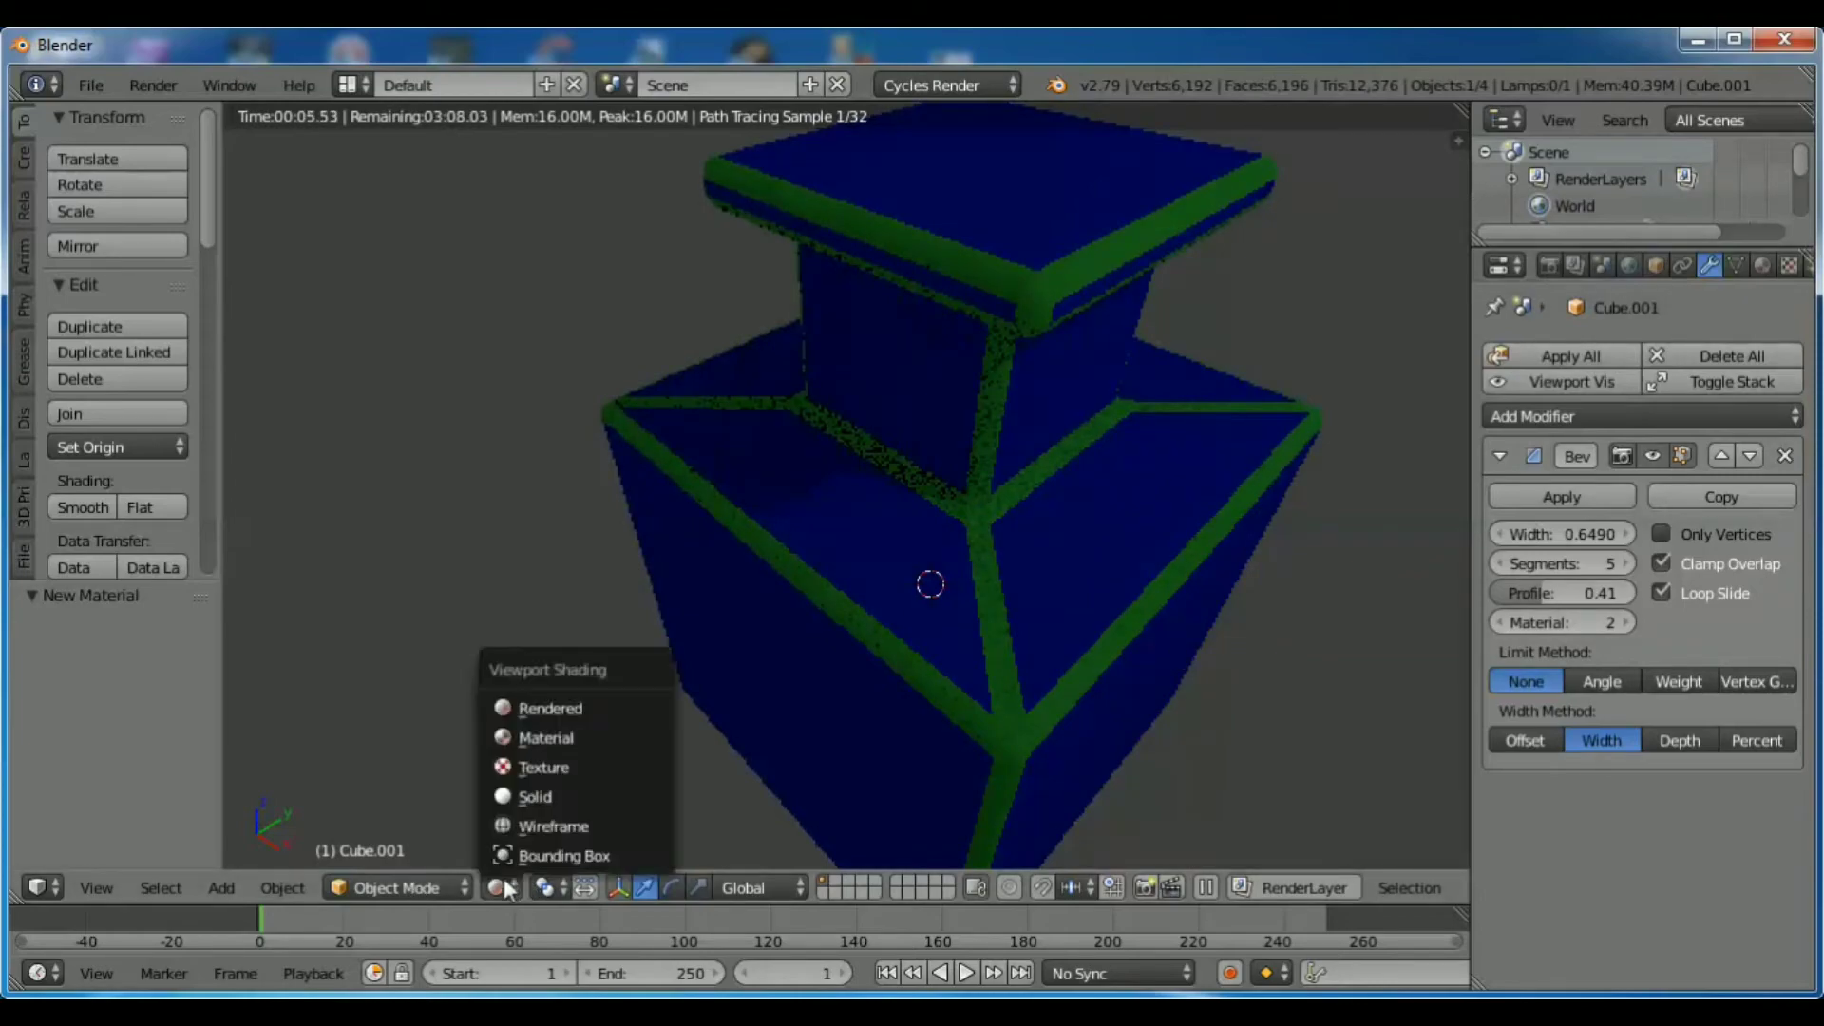
Switch to Solid shading and put the bottle into Edit Mode.
{"action": "left_click", "coordinate": [534, 796]}
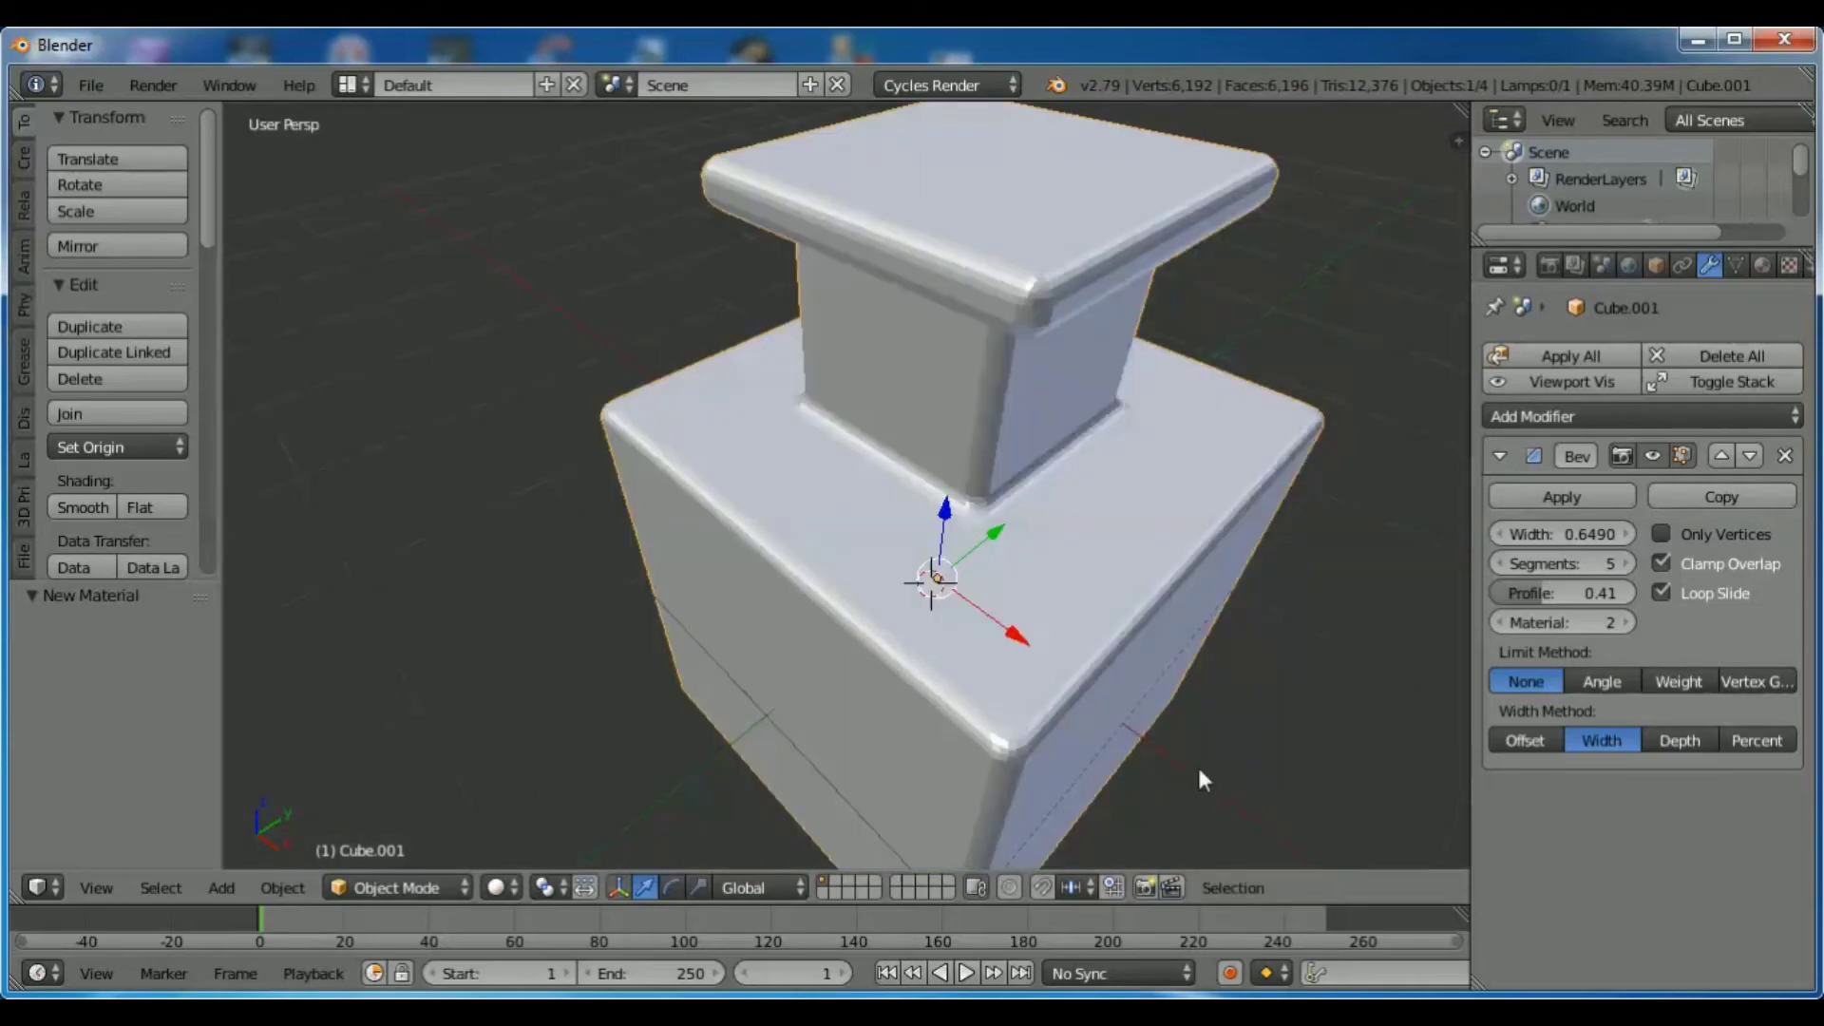
{"action": "middle_click_drag", "start_coordinate": [1196, 763], "coordinate": [1099, 692]}
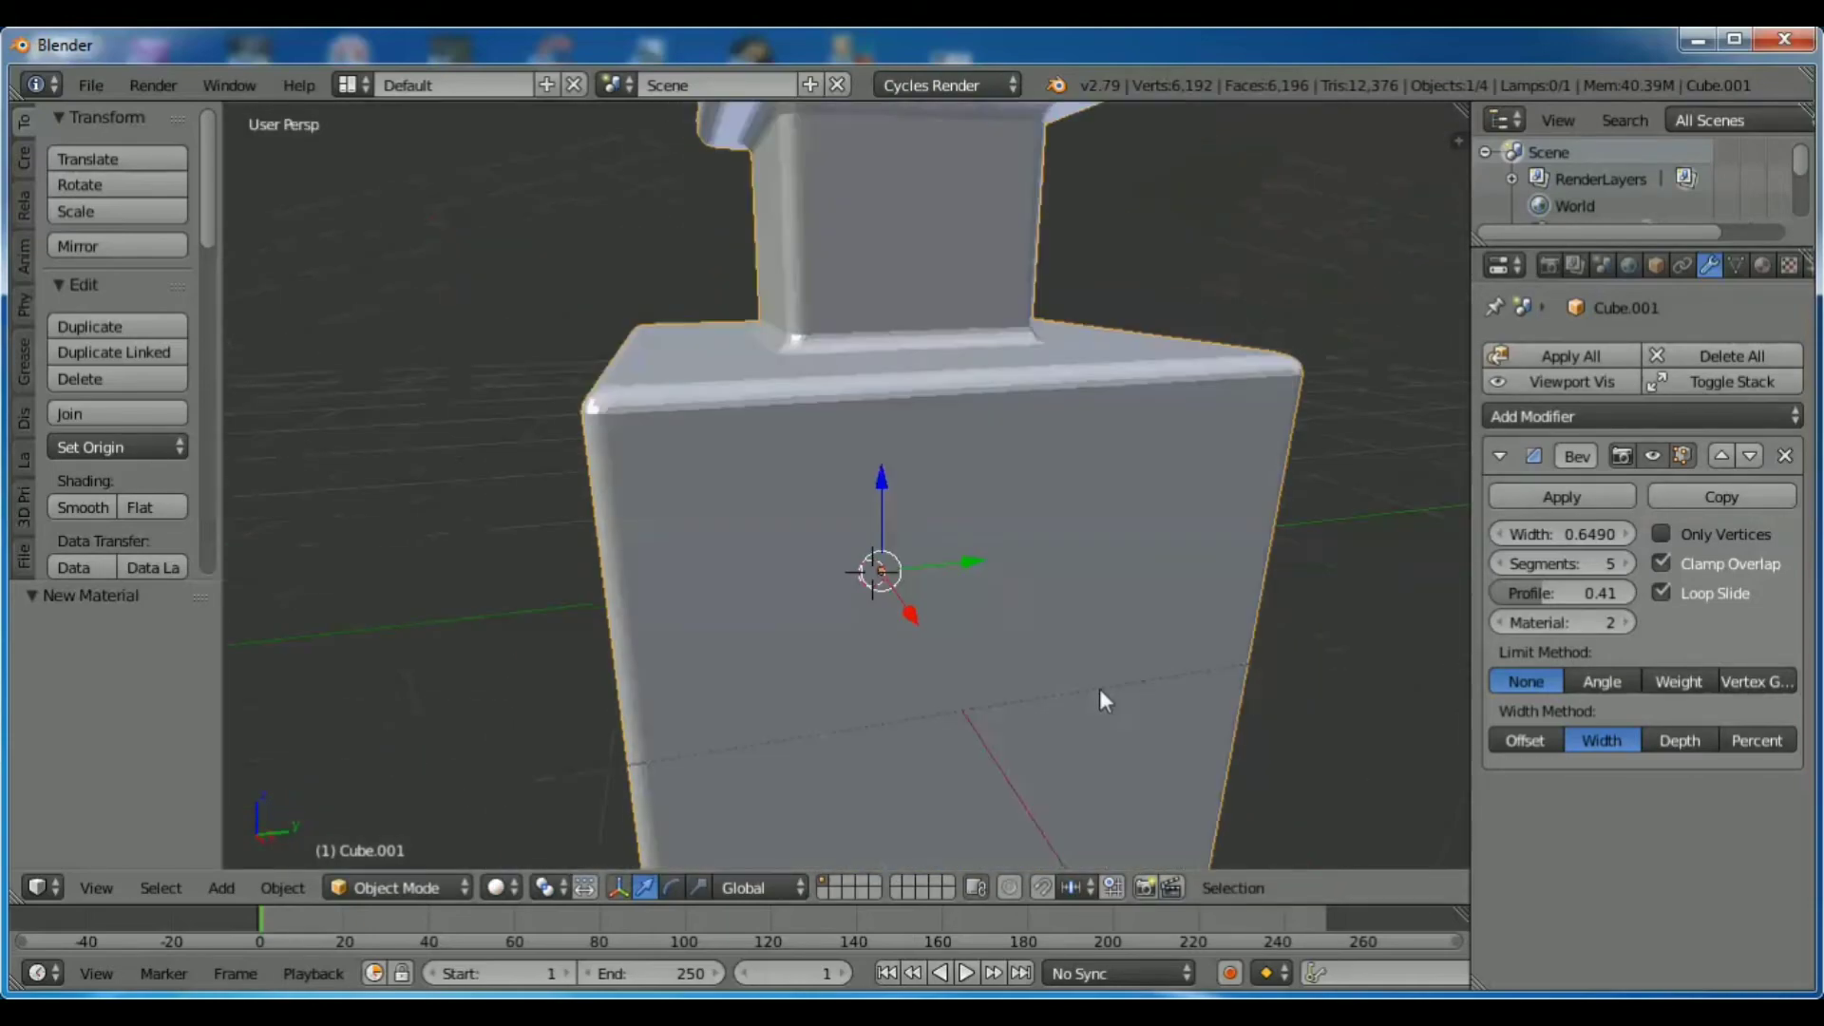
{"action": "left_click", "coordinate": [406, 881]}
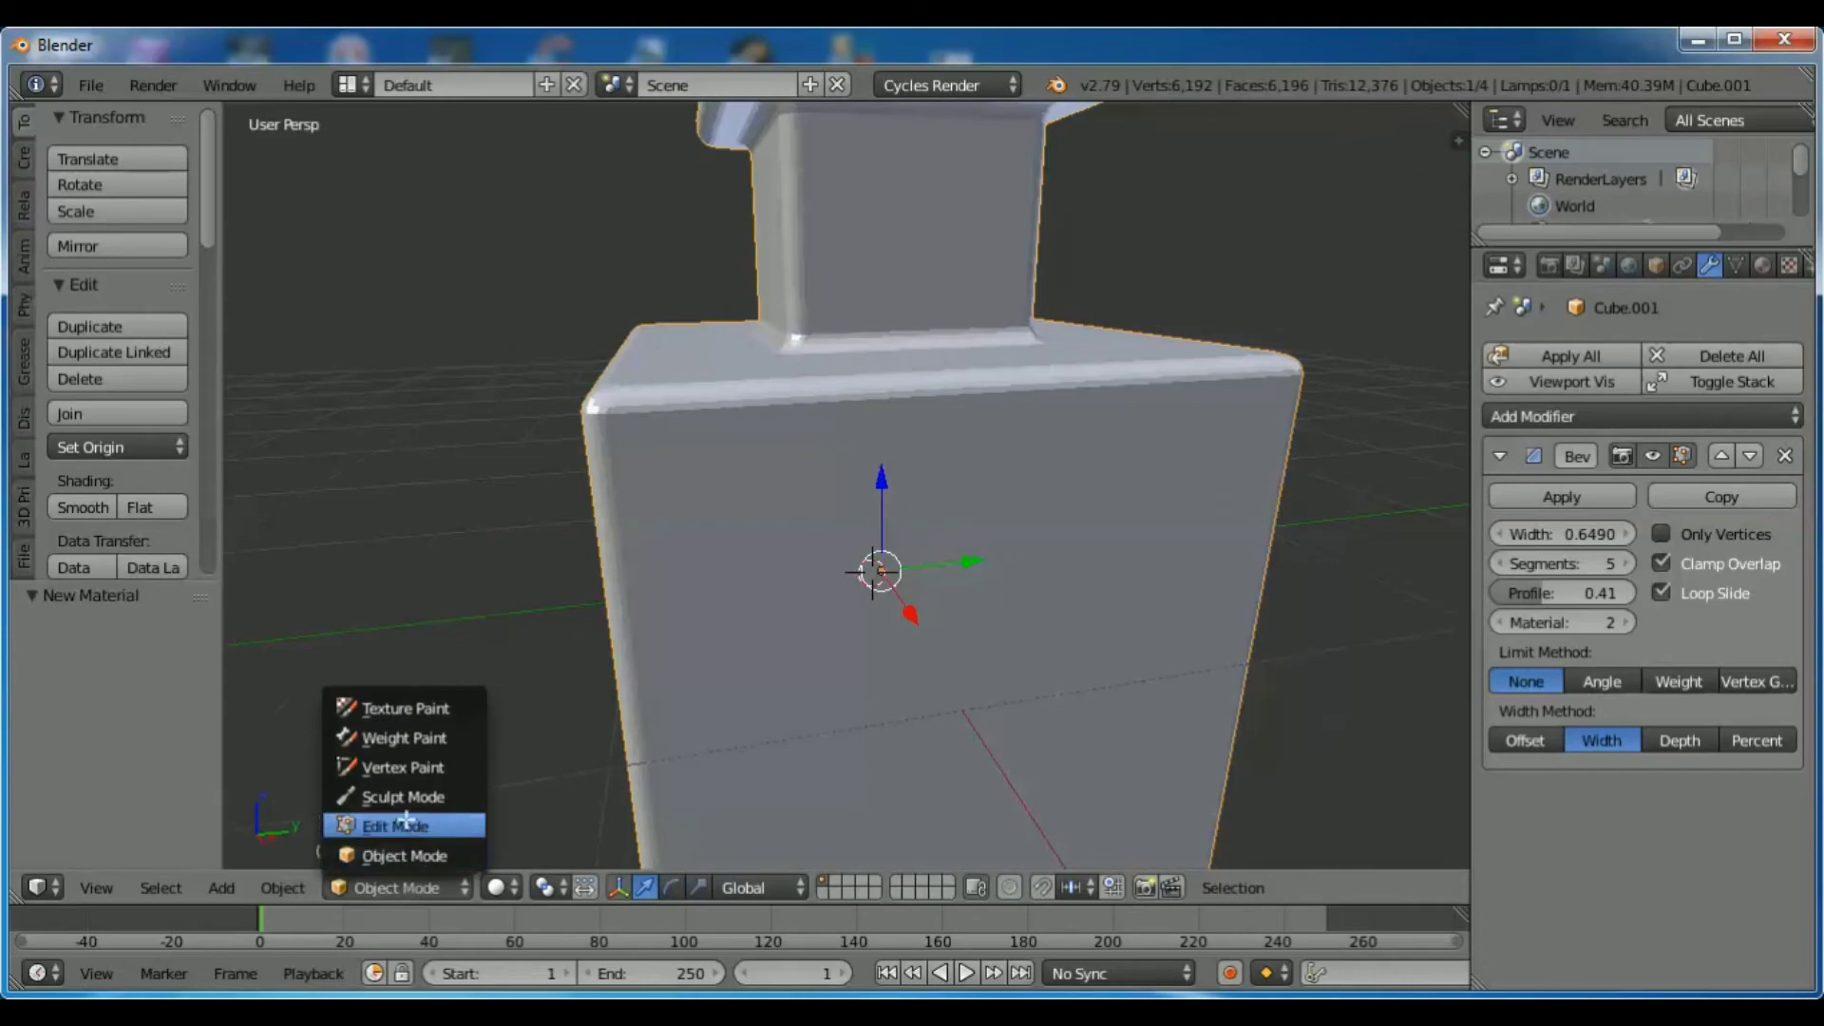
{"action": "left_click", "coordinate": [406, 819]}
{"action": "scroll", "coordinate": [570, 618], "scroll_direction": "down", "scroll_amount": 6}
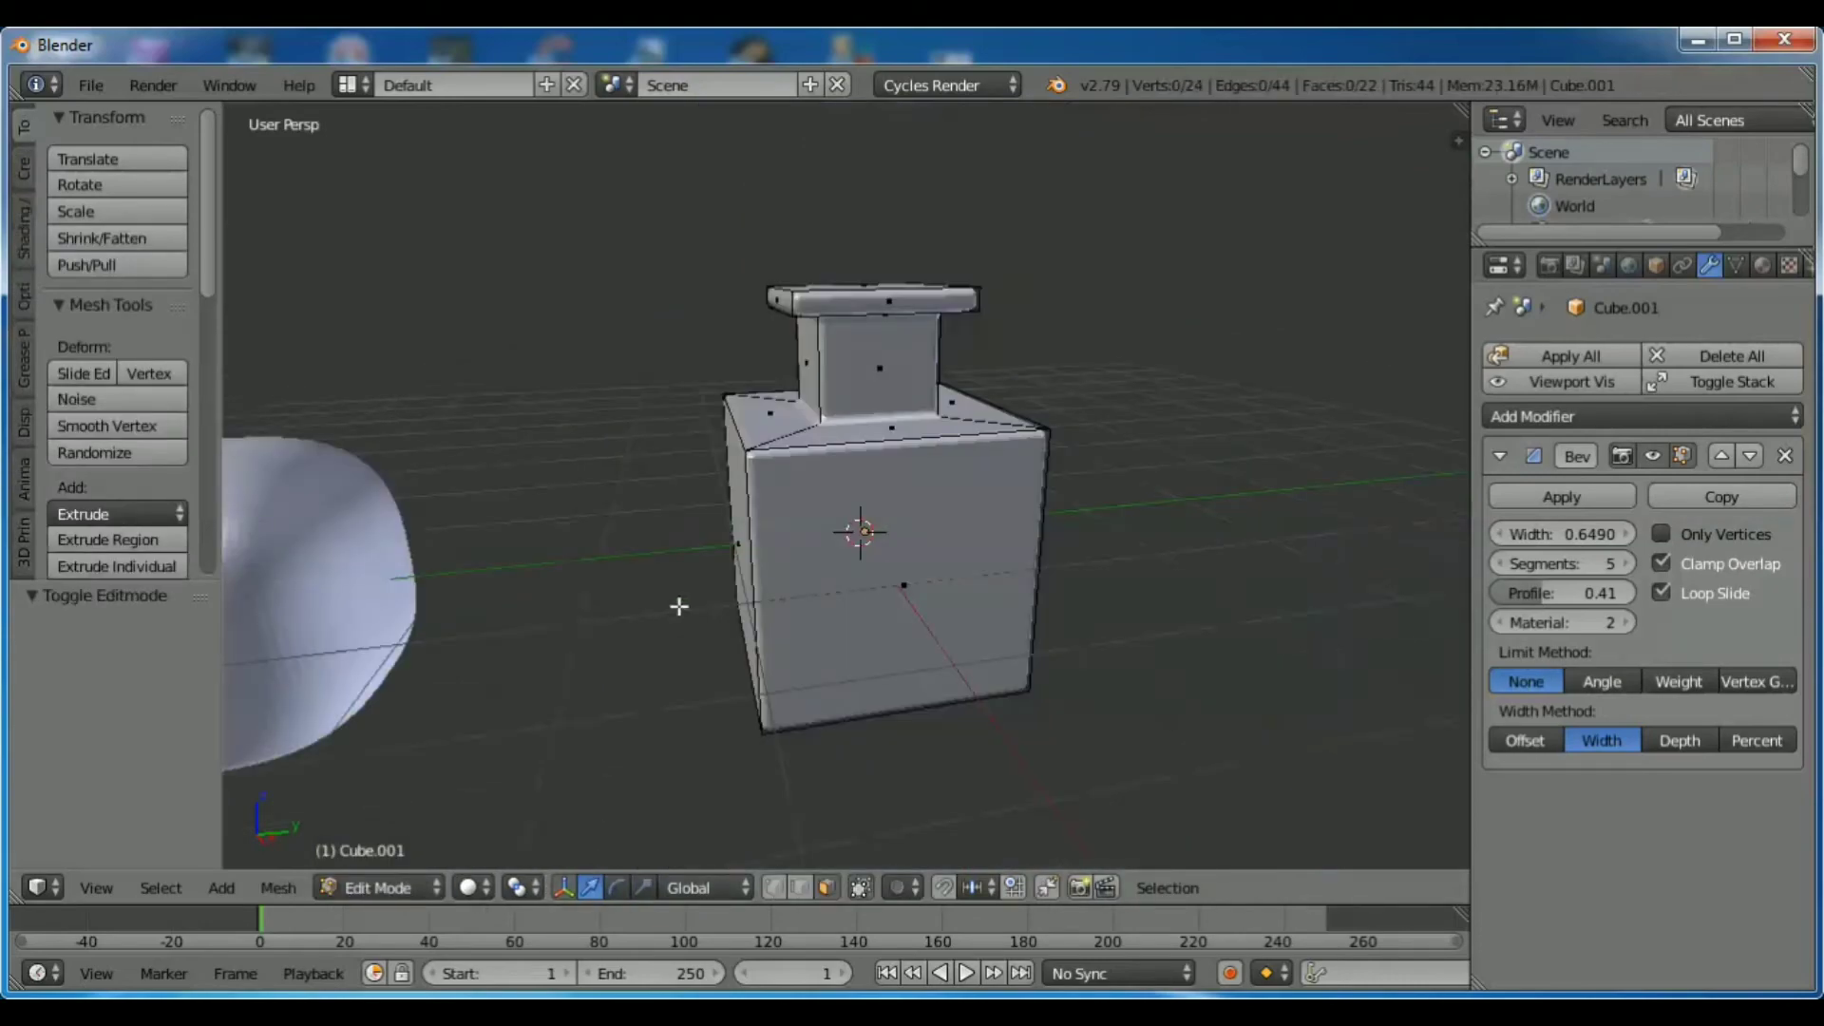
{"action": "mouse_move", "coordinate": [675, 602]}
{"action": "middle_mouse_down"}
{"action": "mouse_move", "coordinate": [740, 638]}
{"action": "mouse_move", "coordinate": [721, 611]}
{"action": "mouse_move", "coordinate": [635, 607]}
{"action": "mouse_move", "coordinate": [674, 633]}
{"action": "middle_mouse_up"}
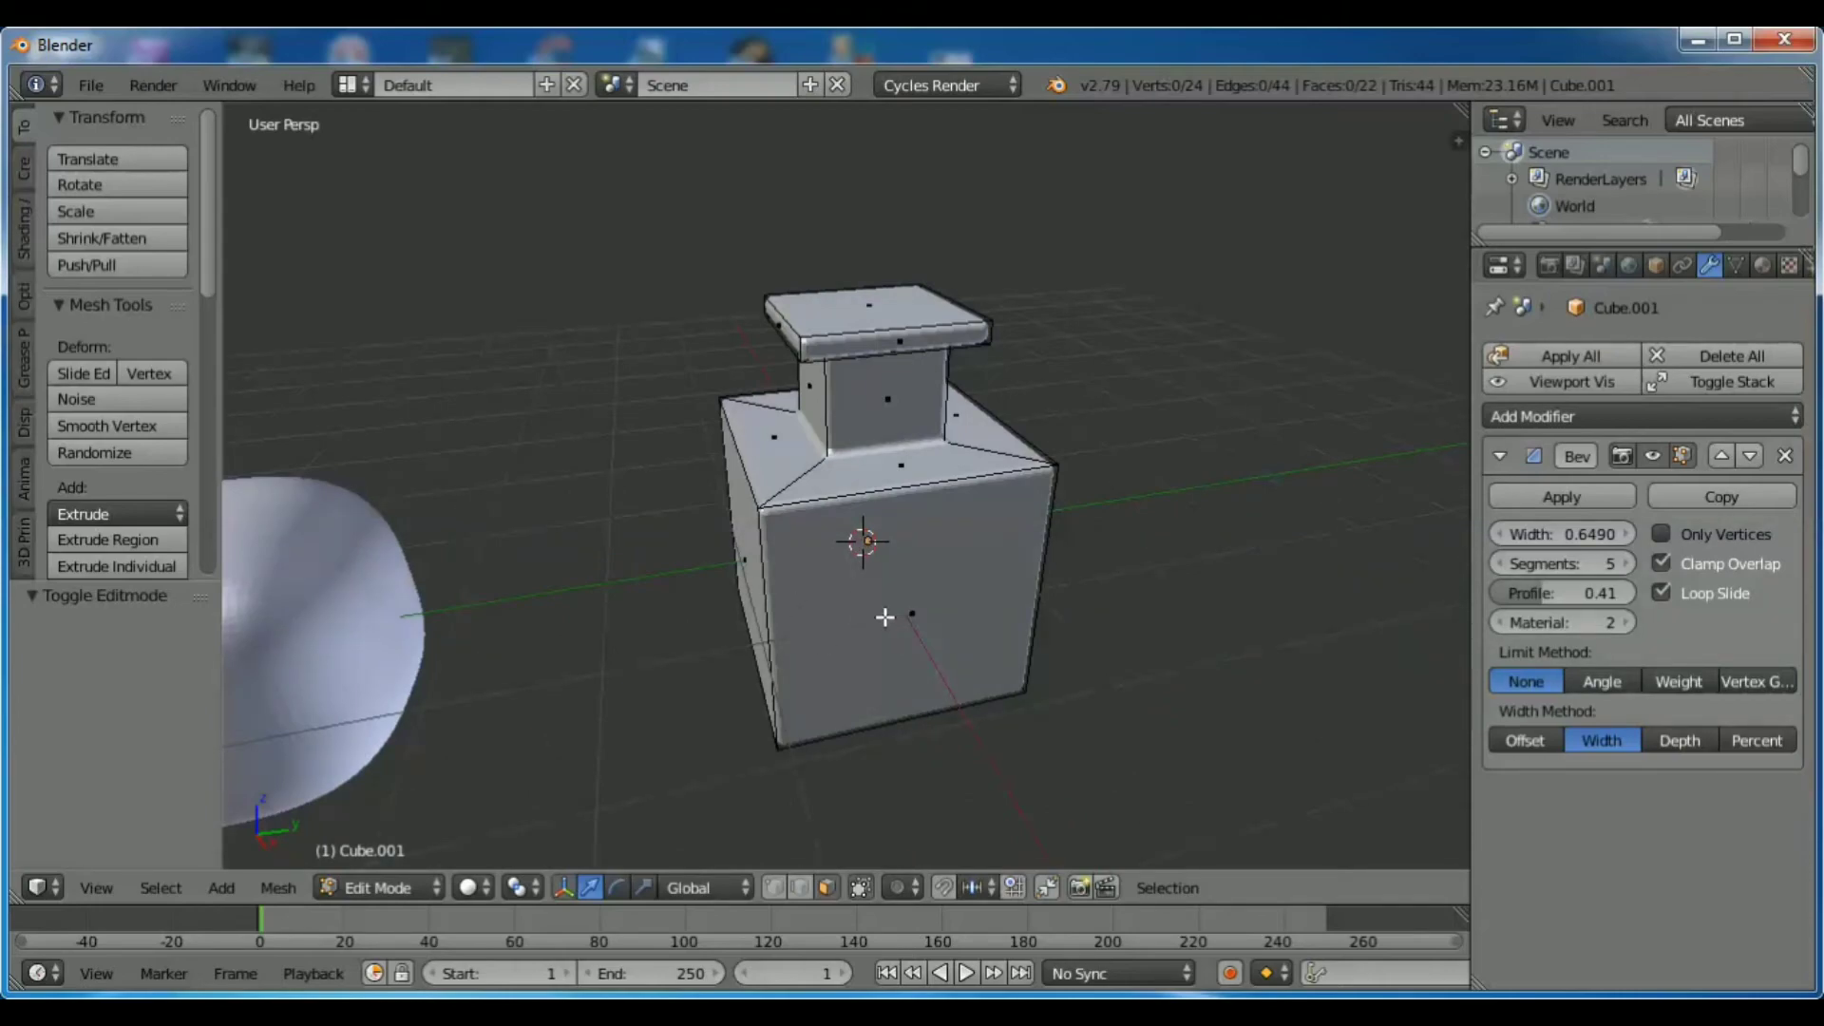
{"action": "middle_click_drag", "start_coordinate": [884, 615], "coordinate": [899, 574]}
{"action": "scroll", "coordinate": [900, 568], "scroll_direction": "up", "scroll_amount": 5}
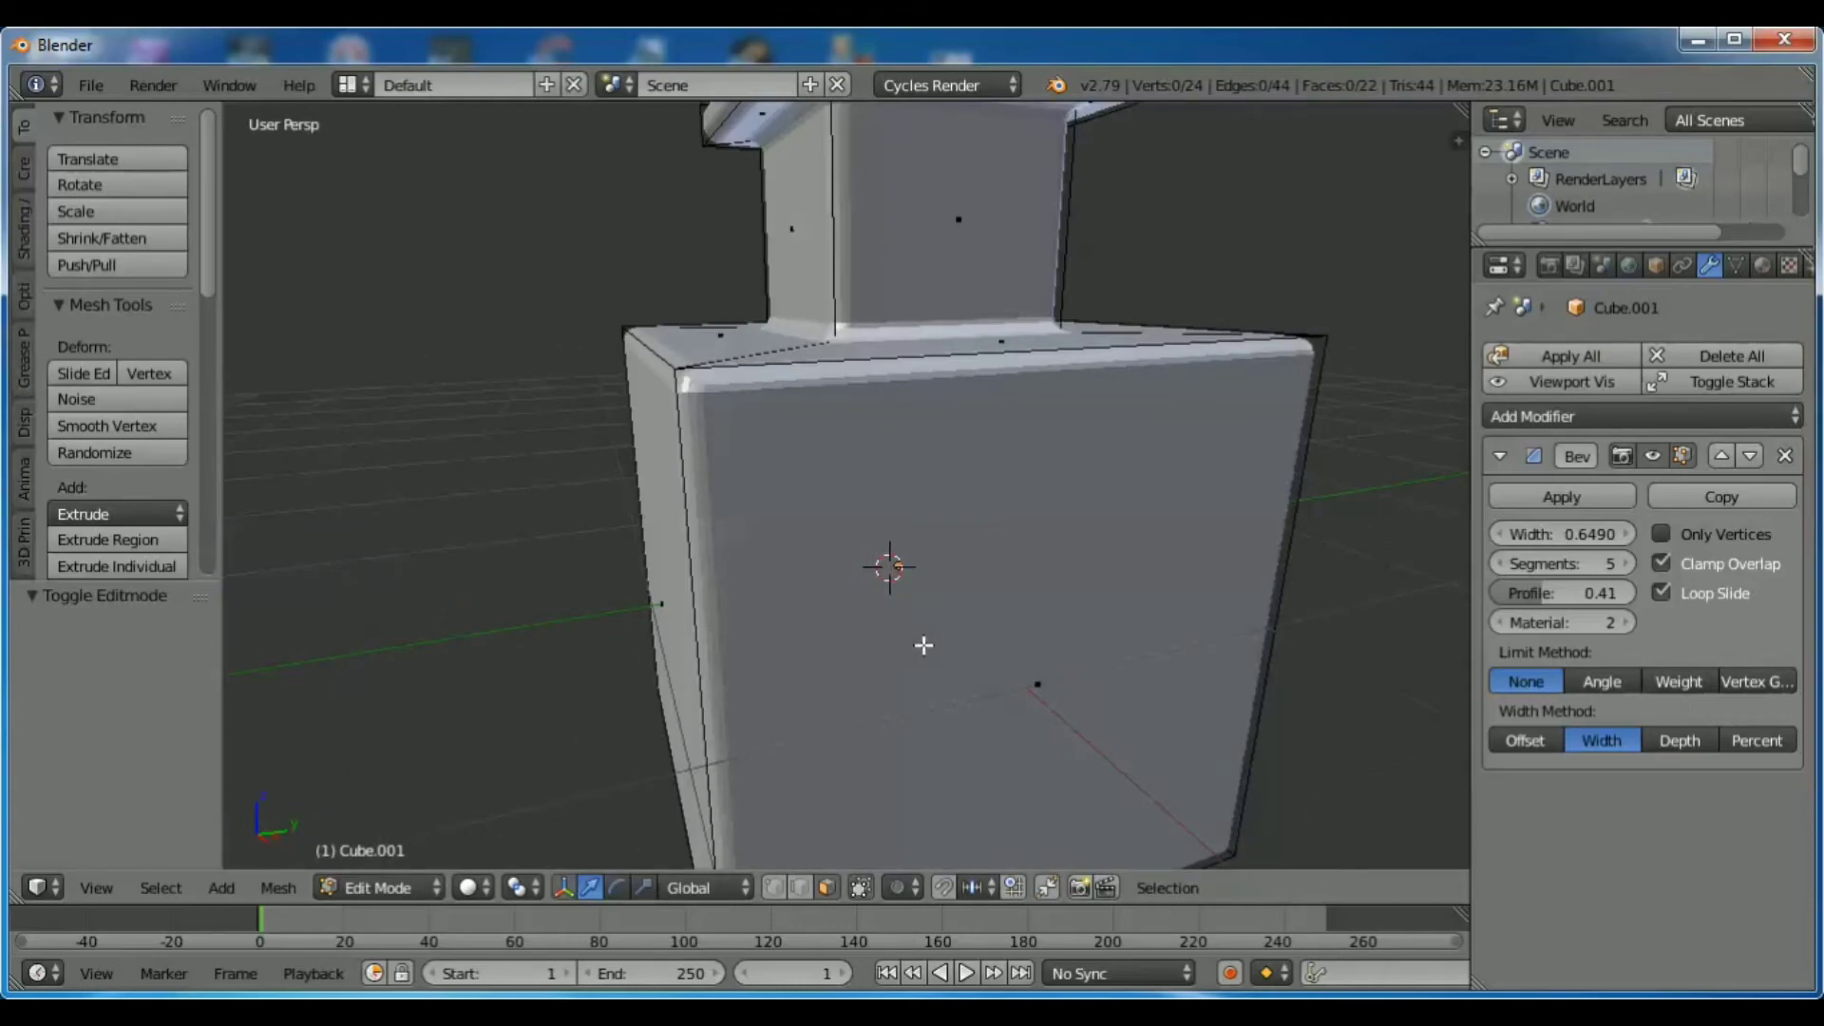
{"action": "middle_click_drag", "start_coordinate": [923, 645], "coordinate": [1036, 660]}
Add a horizontal loop cut around the bottle's body and view it in Wireframe.
{"action": "key", "text": "ctrl+r"}
{"action": "left_click", "coordinate": [1048, 662]}
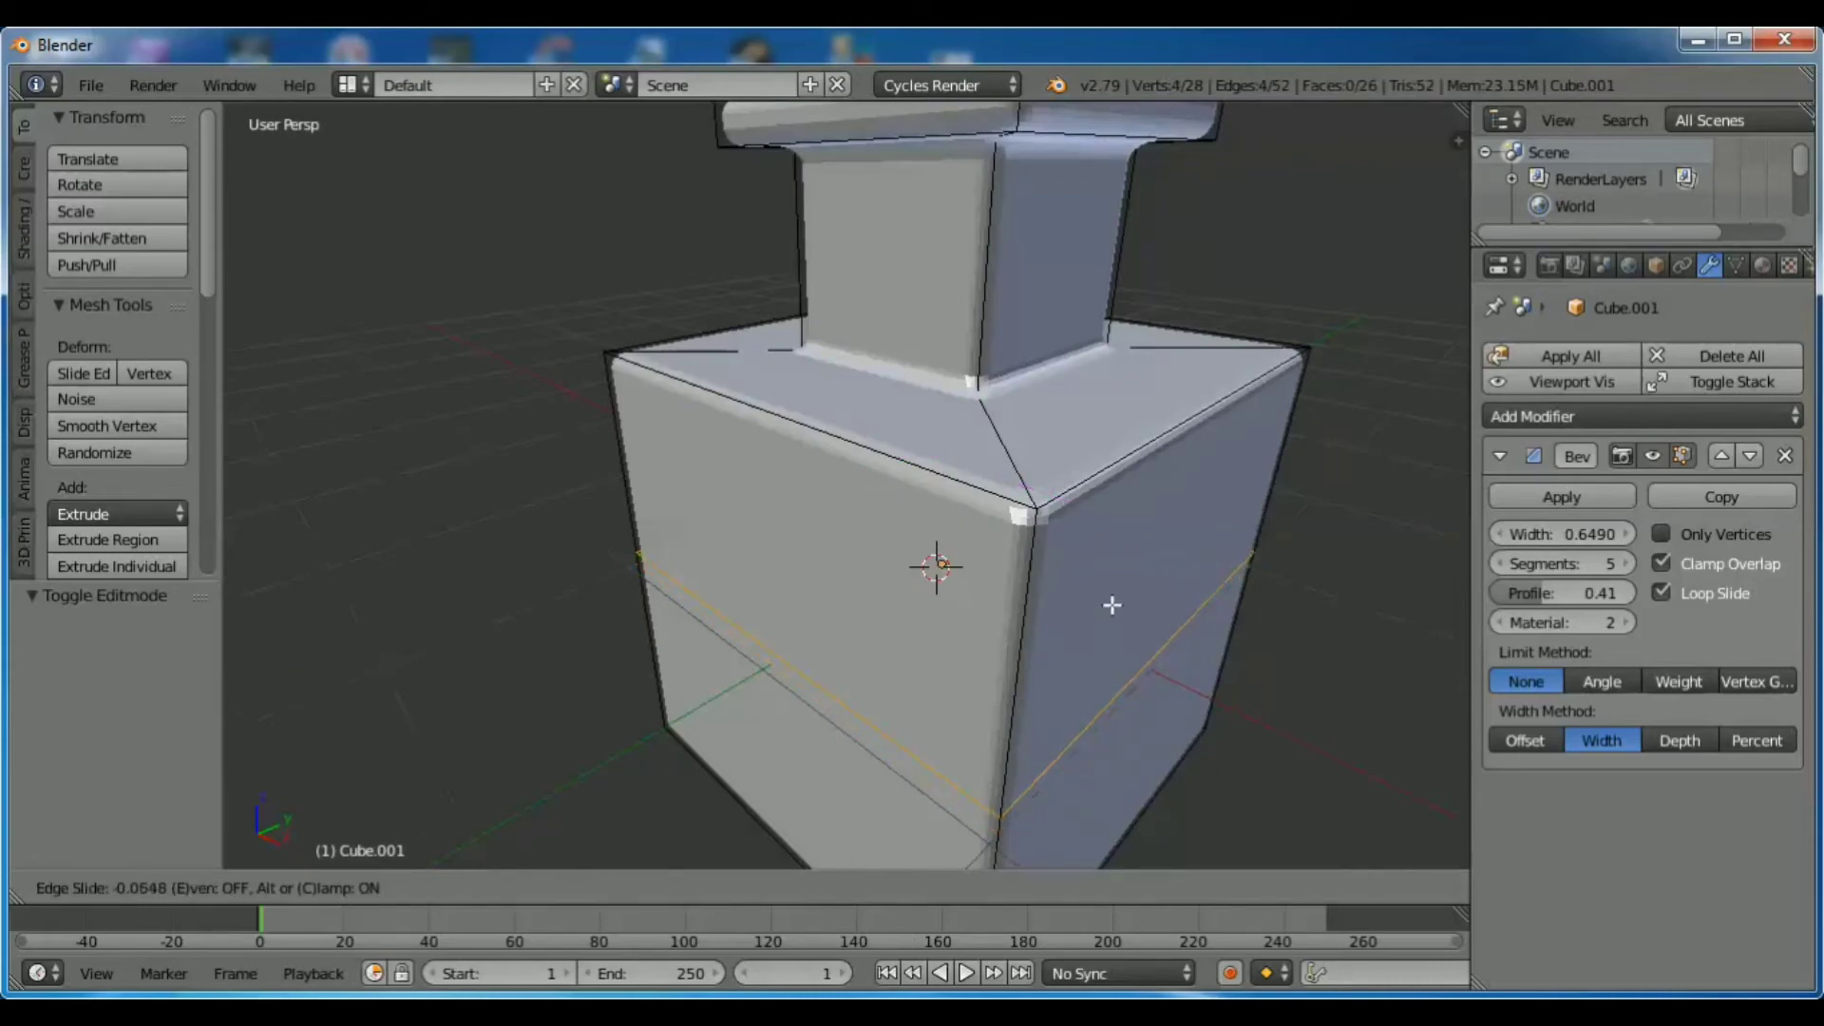
{"action": "left_click", "coordinate": [1104, 652]}
{"action": "middle_click_drag", "start_coordinate": [1365, 755], "coordinate": [1234, 692]}
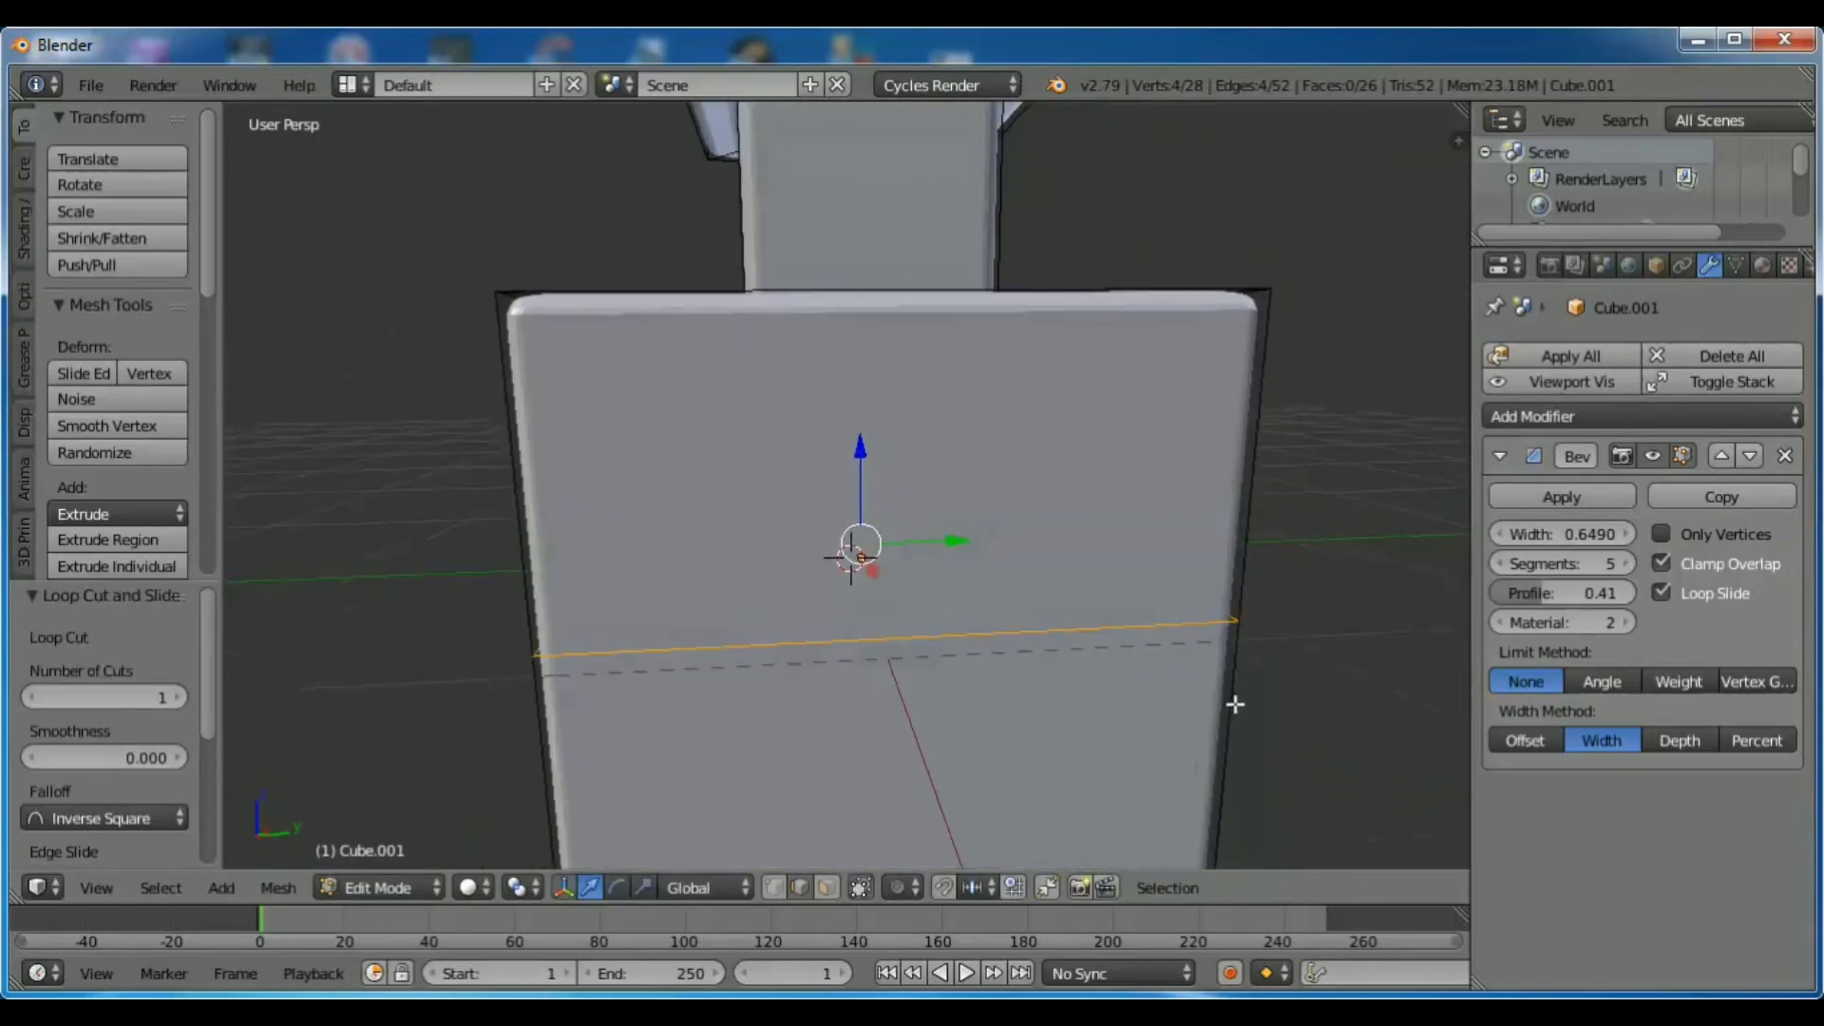
{"action": "left_click", "coordinate": [475, 885]}
{"action": "left_click", "coordinate": [506, 826]}
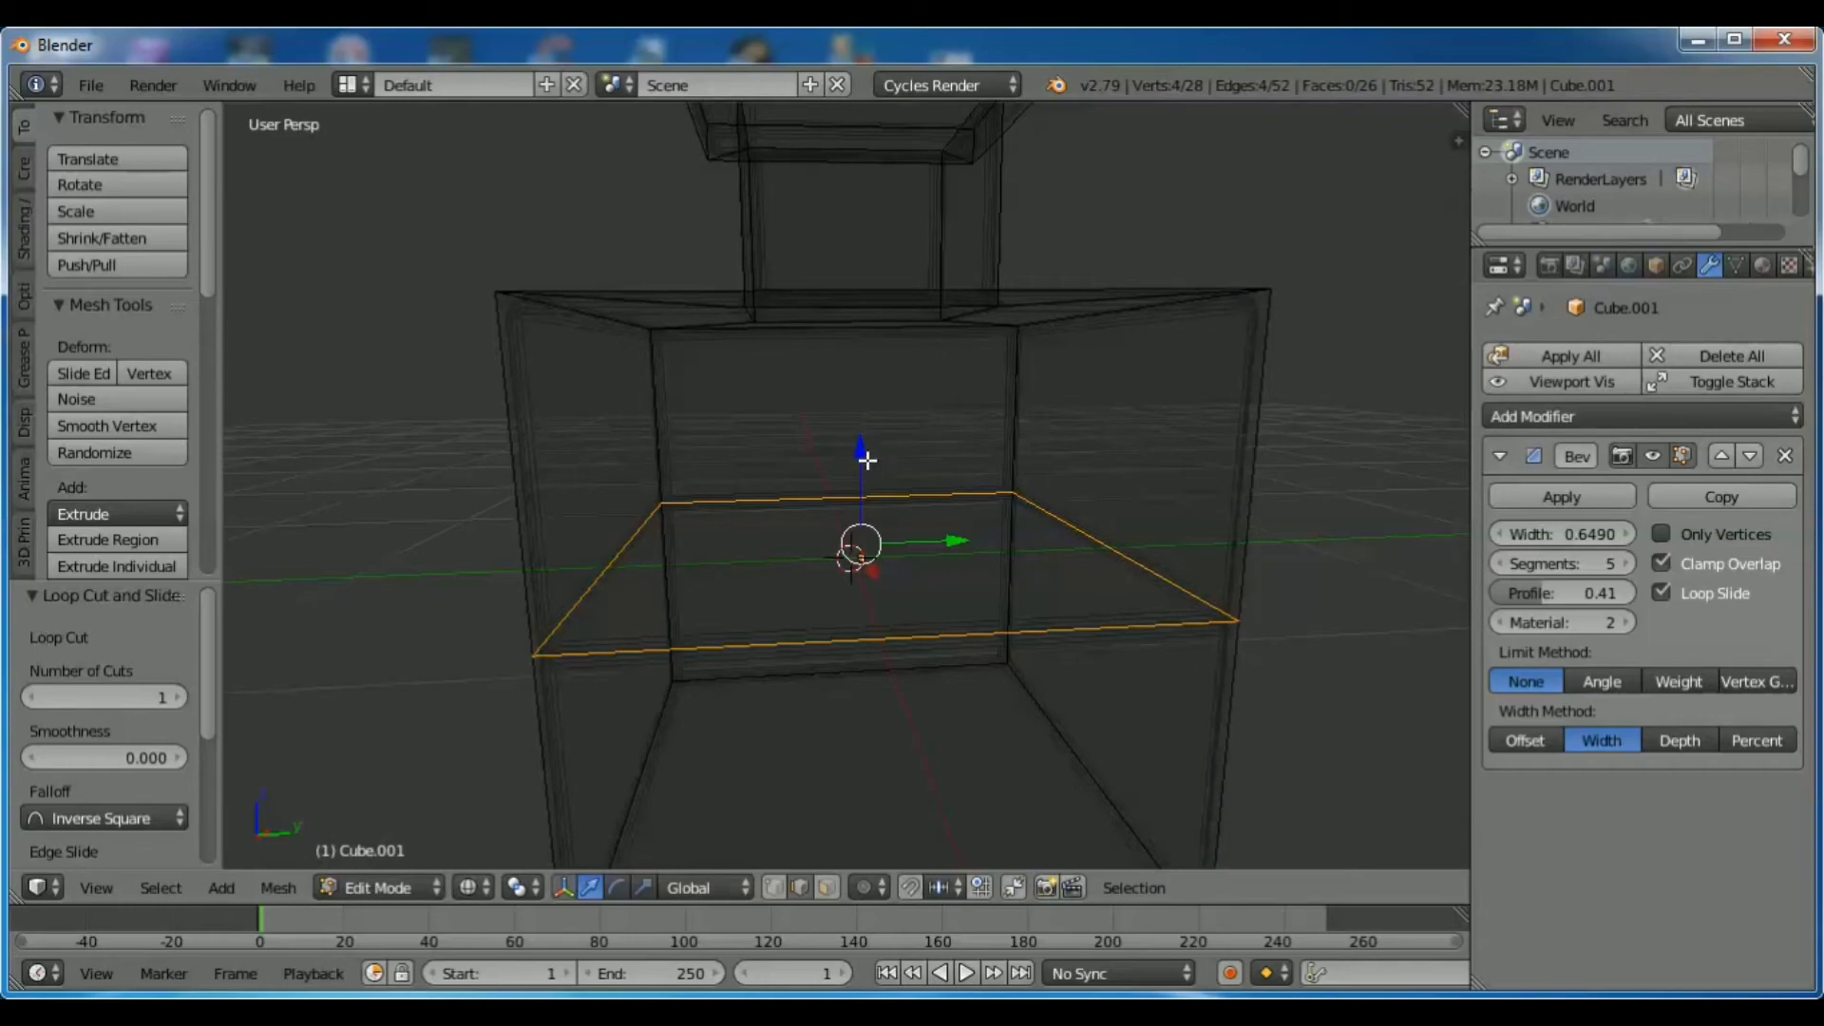
Move the new edge loop along Z and widen the bevel to 0.8260.
{"action": "left_click_drag", "start_coordinate": [865, 447], "coordinate": [1520, 591]}
{"action": "left_click", "coordinate": [1660, 593]}
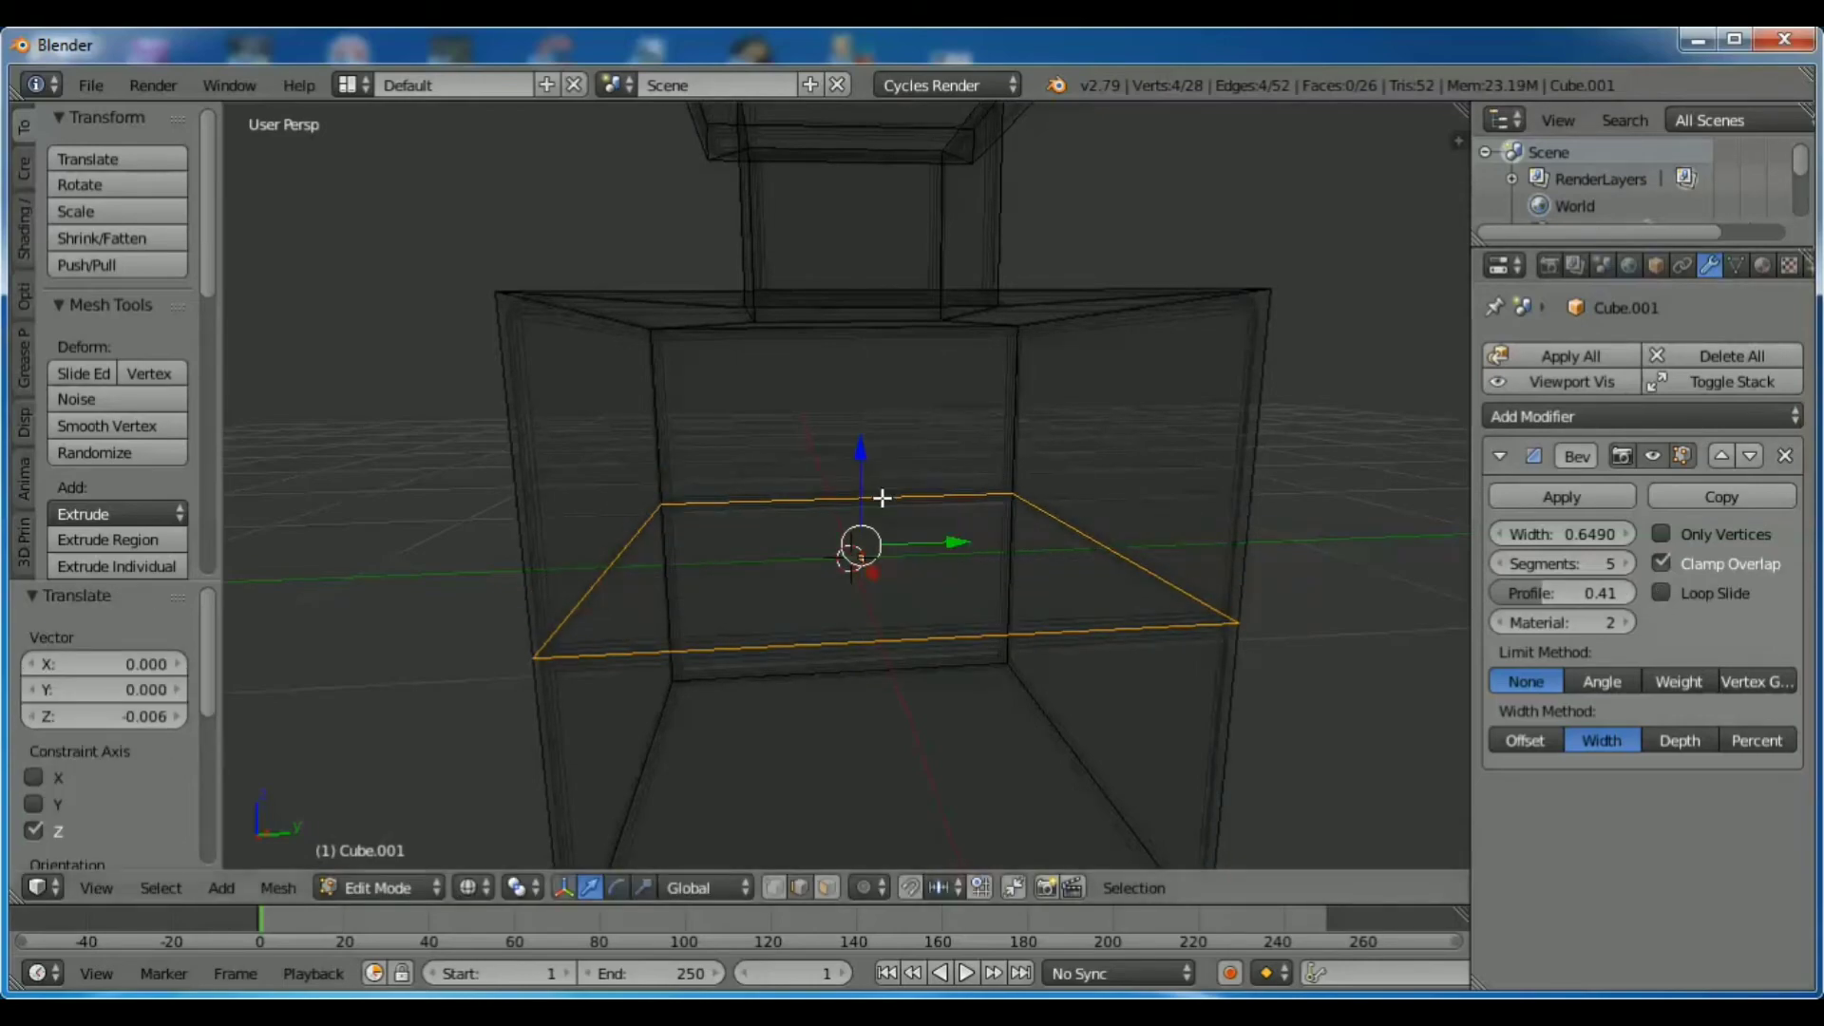
{"action": "left_click_drag", "start_coordinate": [865, 424], "coordinate": [857, 432]}
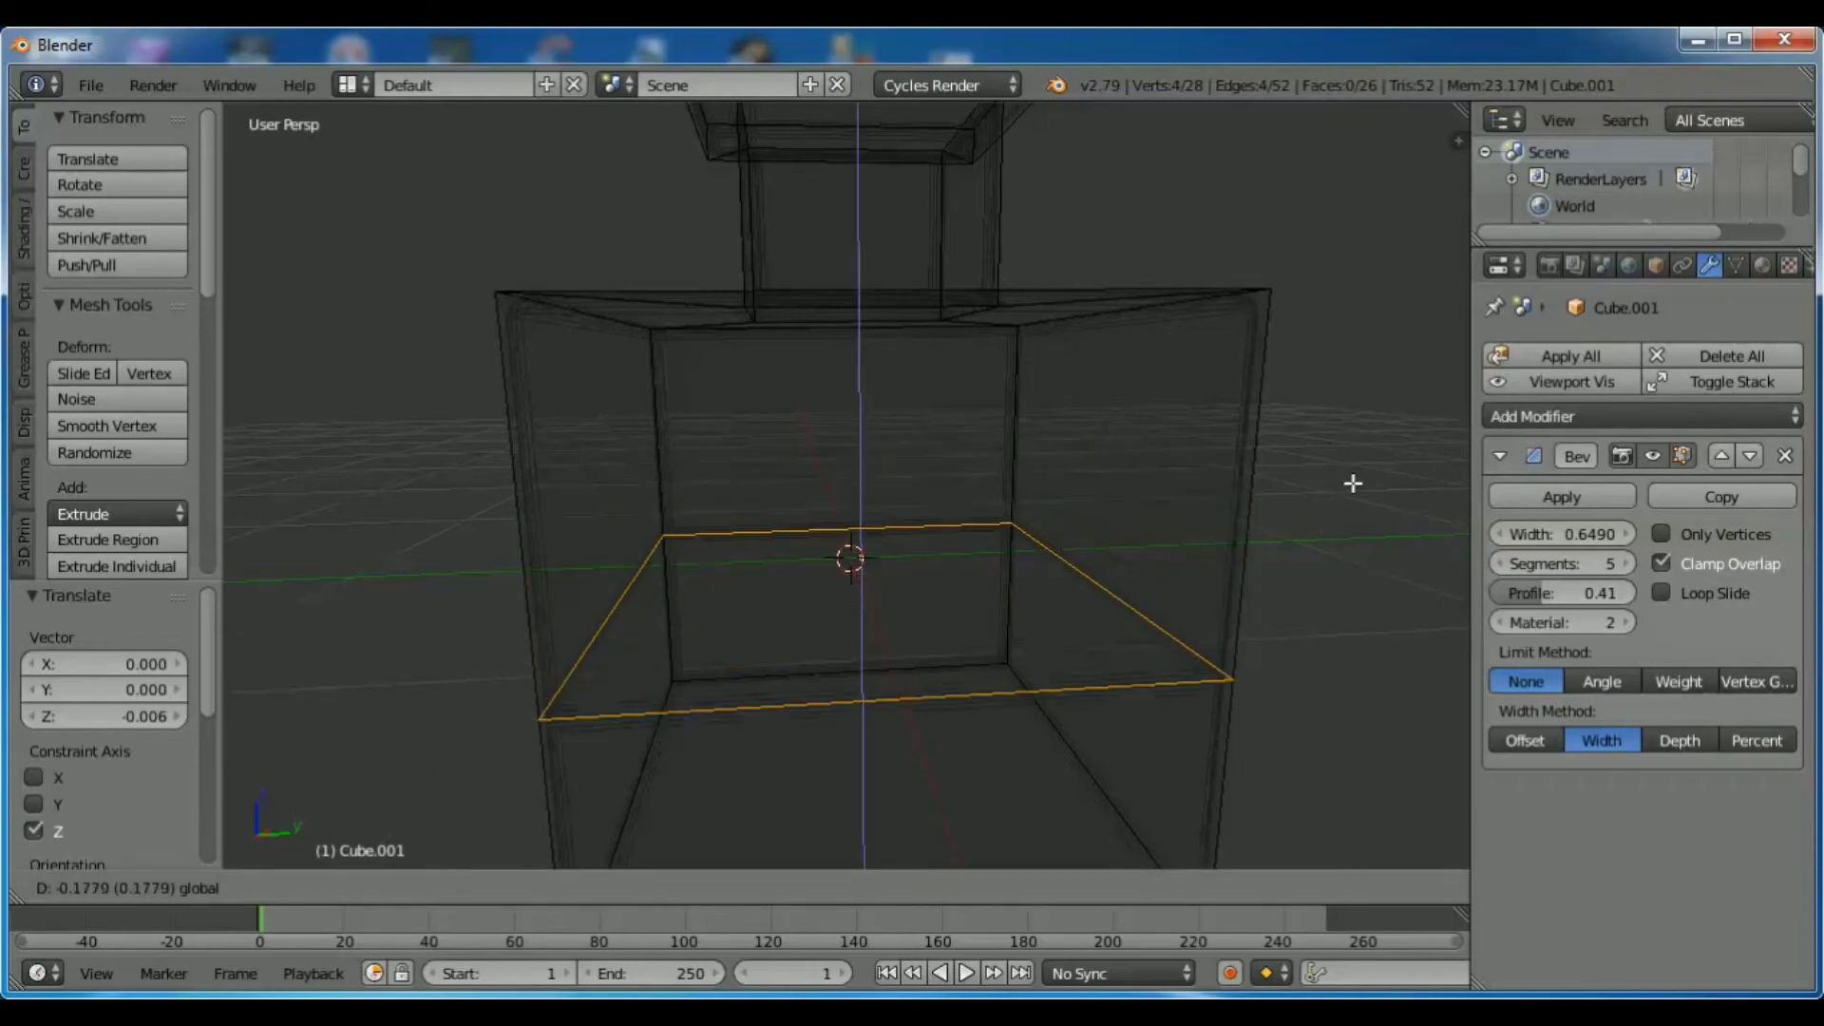
{"action": "left_click_drag", "start_coordinate": [856, 432], "coordinate": [1425, 503]}
{"action": "left_click_drag", "start_coordinate": [1517, 540], "coordinate": [1557, 540]}
{"action": "mouse_move", "coordinate": [440, 554]}
{"action": "middle_mouse_down"}
{"action": "mouse_move", "coordinate": [511, 495]}
{"action": "mouse_move", "coordinate": [611, 529]}
{"action": "middle_mouse_up"}
{"action": "scroll", "coordinate": [781, 556], "scroll_direction": "up", "scroll_amount": 2}
{"action": "scroll", "coordinate": [781, 558], "scroll_direction": "up", "scroll_amount": 2}
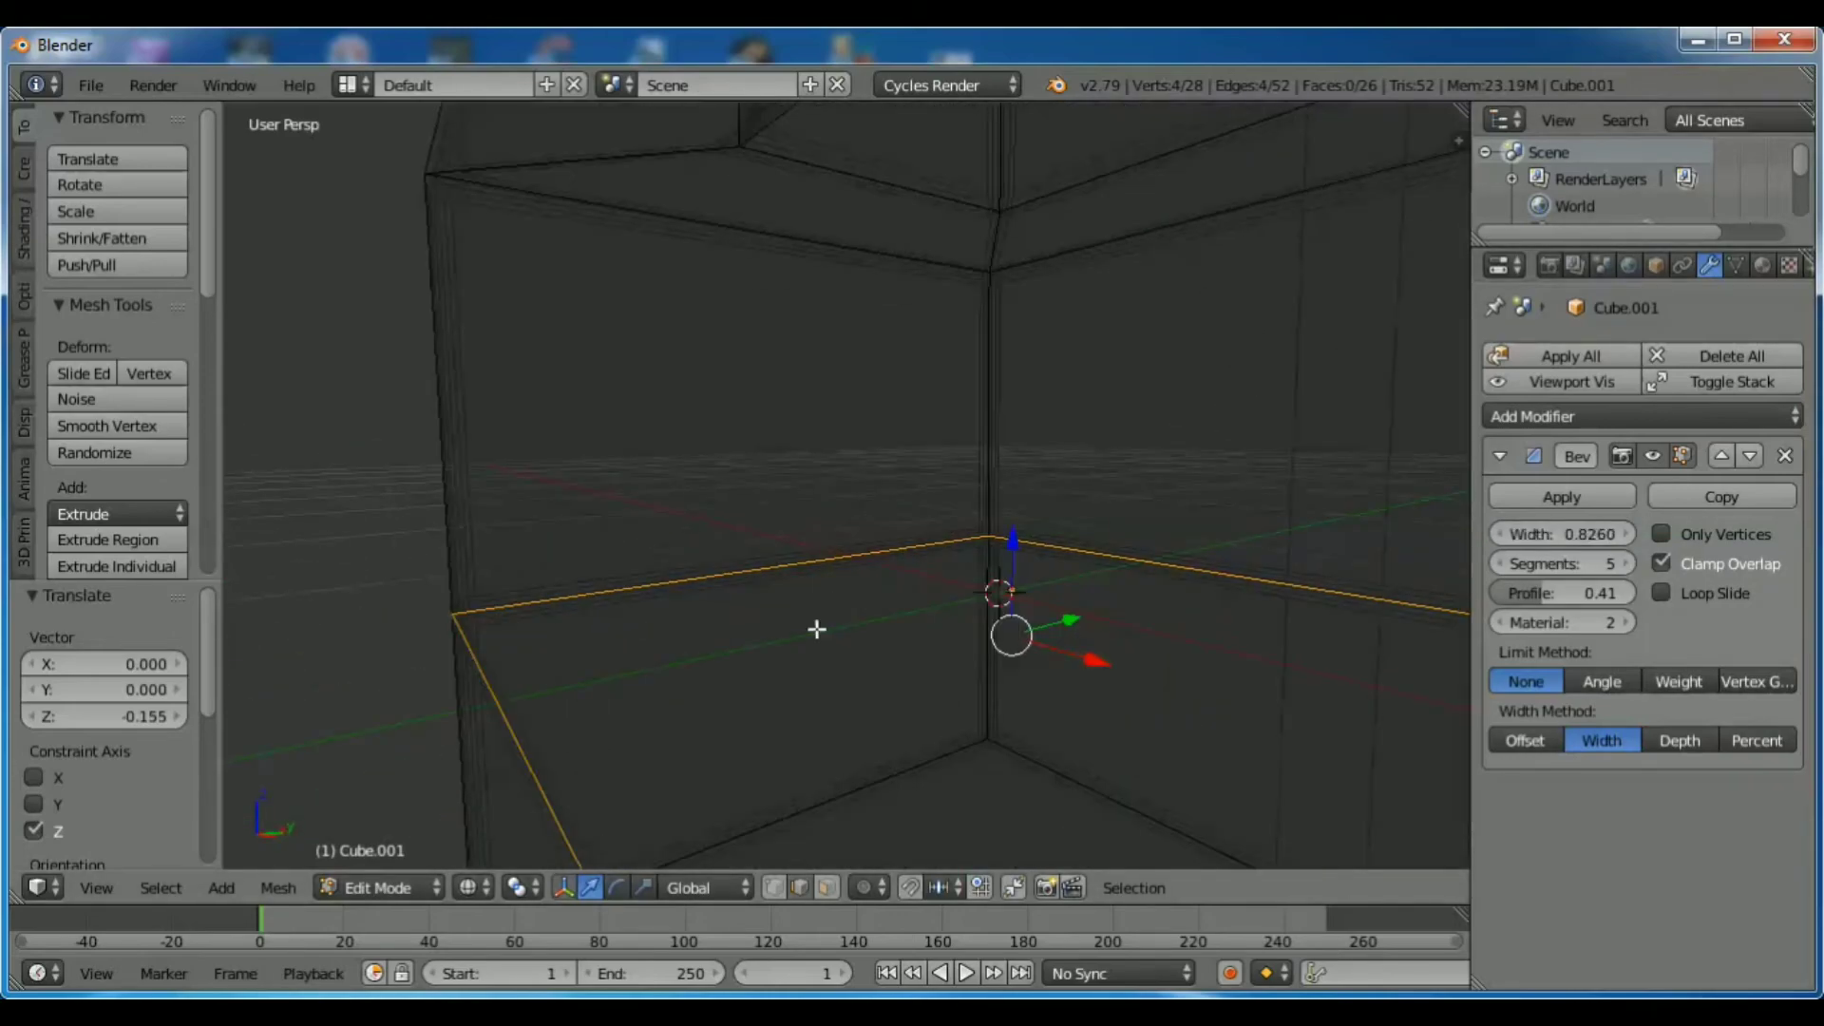
Adjust the edge loop's height along Z, checking it in Solid and Wireframe shading.
{"action": "left_click_drag", "start_coordinate": [1011, 548], "coordinate": [1052, 421]}
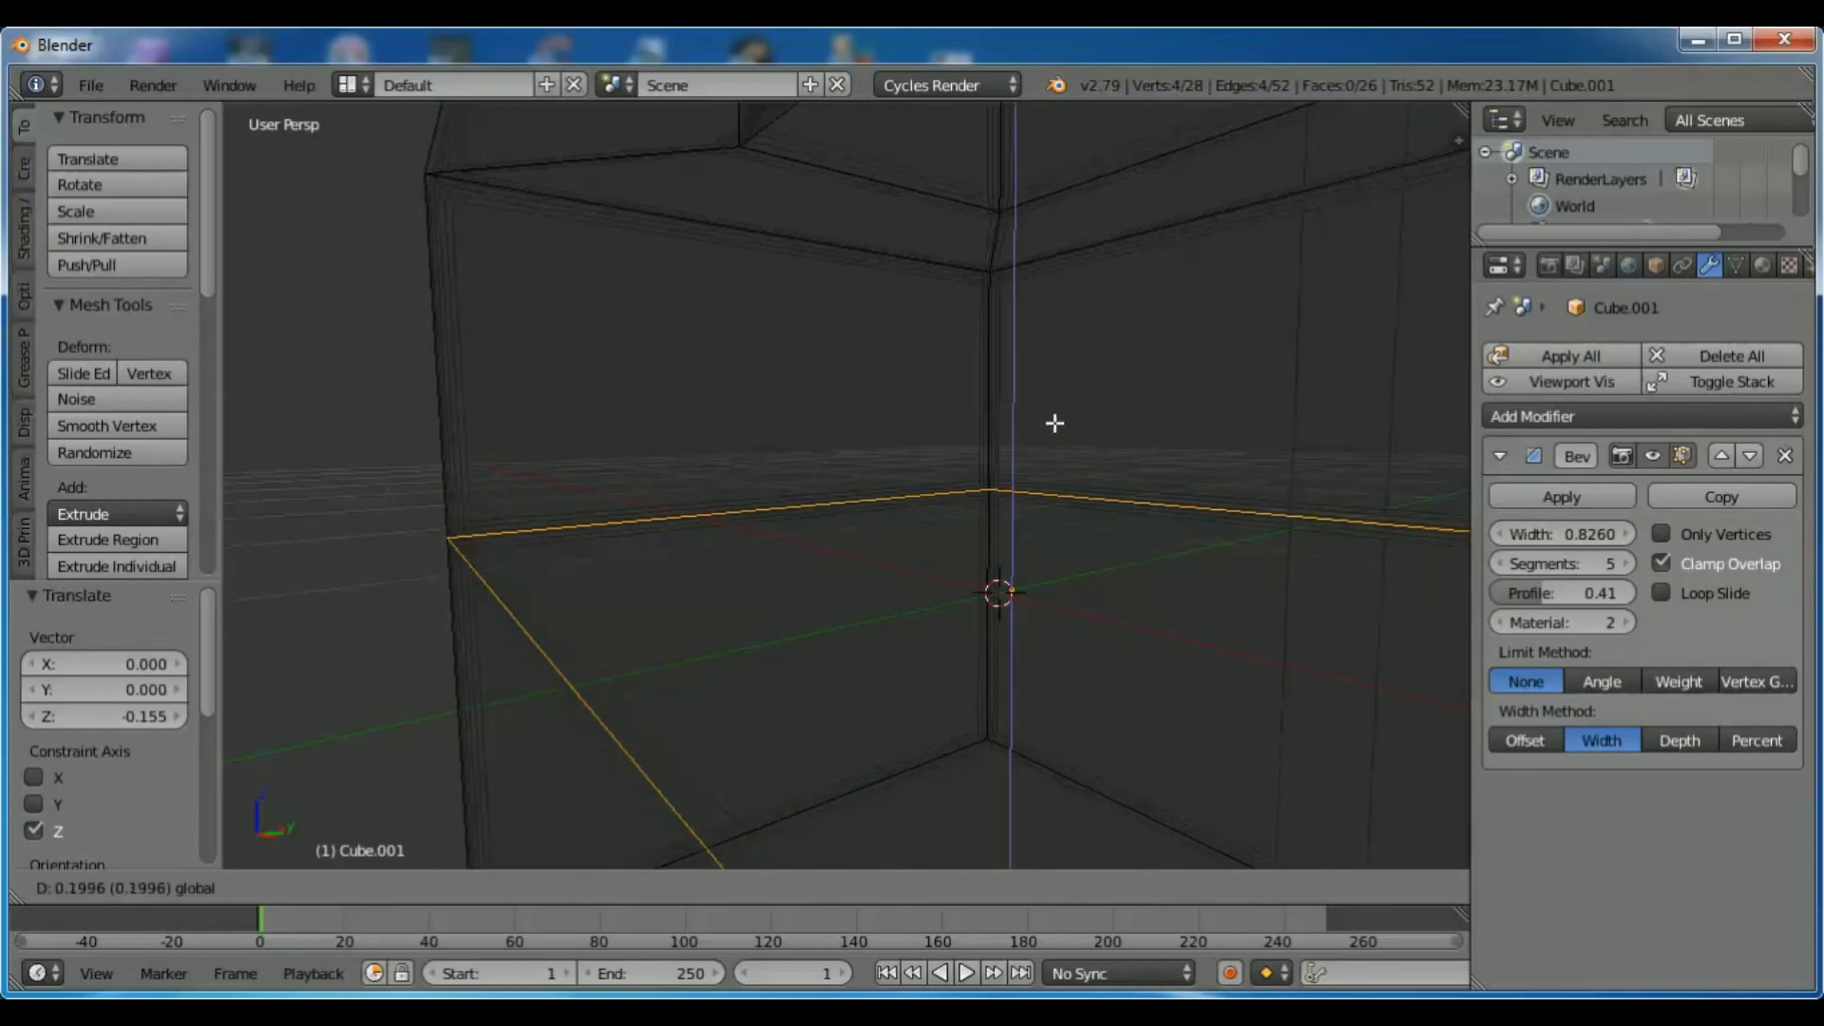
{"action": "mouse_move", "coordinate": [1051, 421]}
{"action": "left_mouse_down"}
{"action": "mouse_move", "coordinate": [1062, 387]}
{"action": "mouse_move", "coordinate": [1019, 360]}
{"action": "mouse_move", "coordinate": [1030, 322]}
{"action": "mouse_move", "coordinate": [1030, 409]}
{"action": "left_mouse_up"}
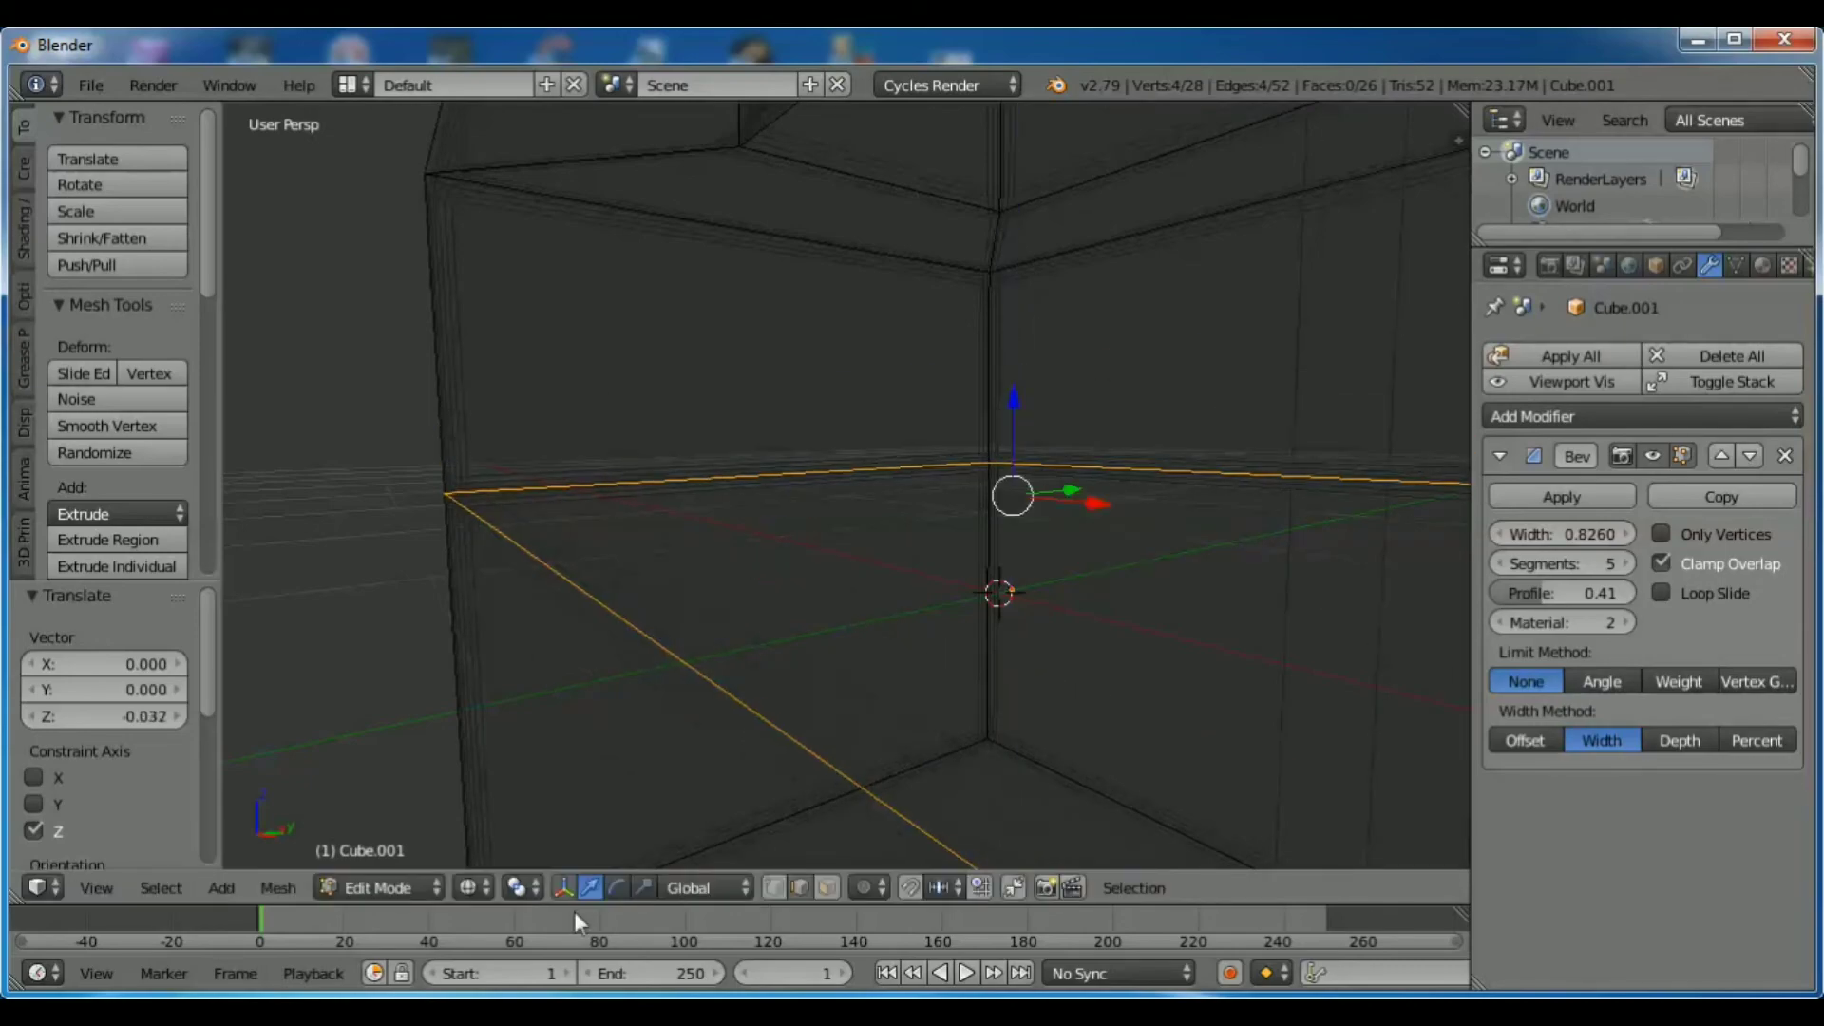
{"action": "left_click", "coordinate": [486, 885]}
{"action": "left_click", "coordinate": [499, 792]}
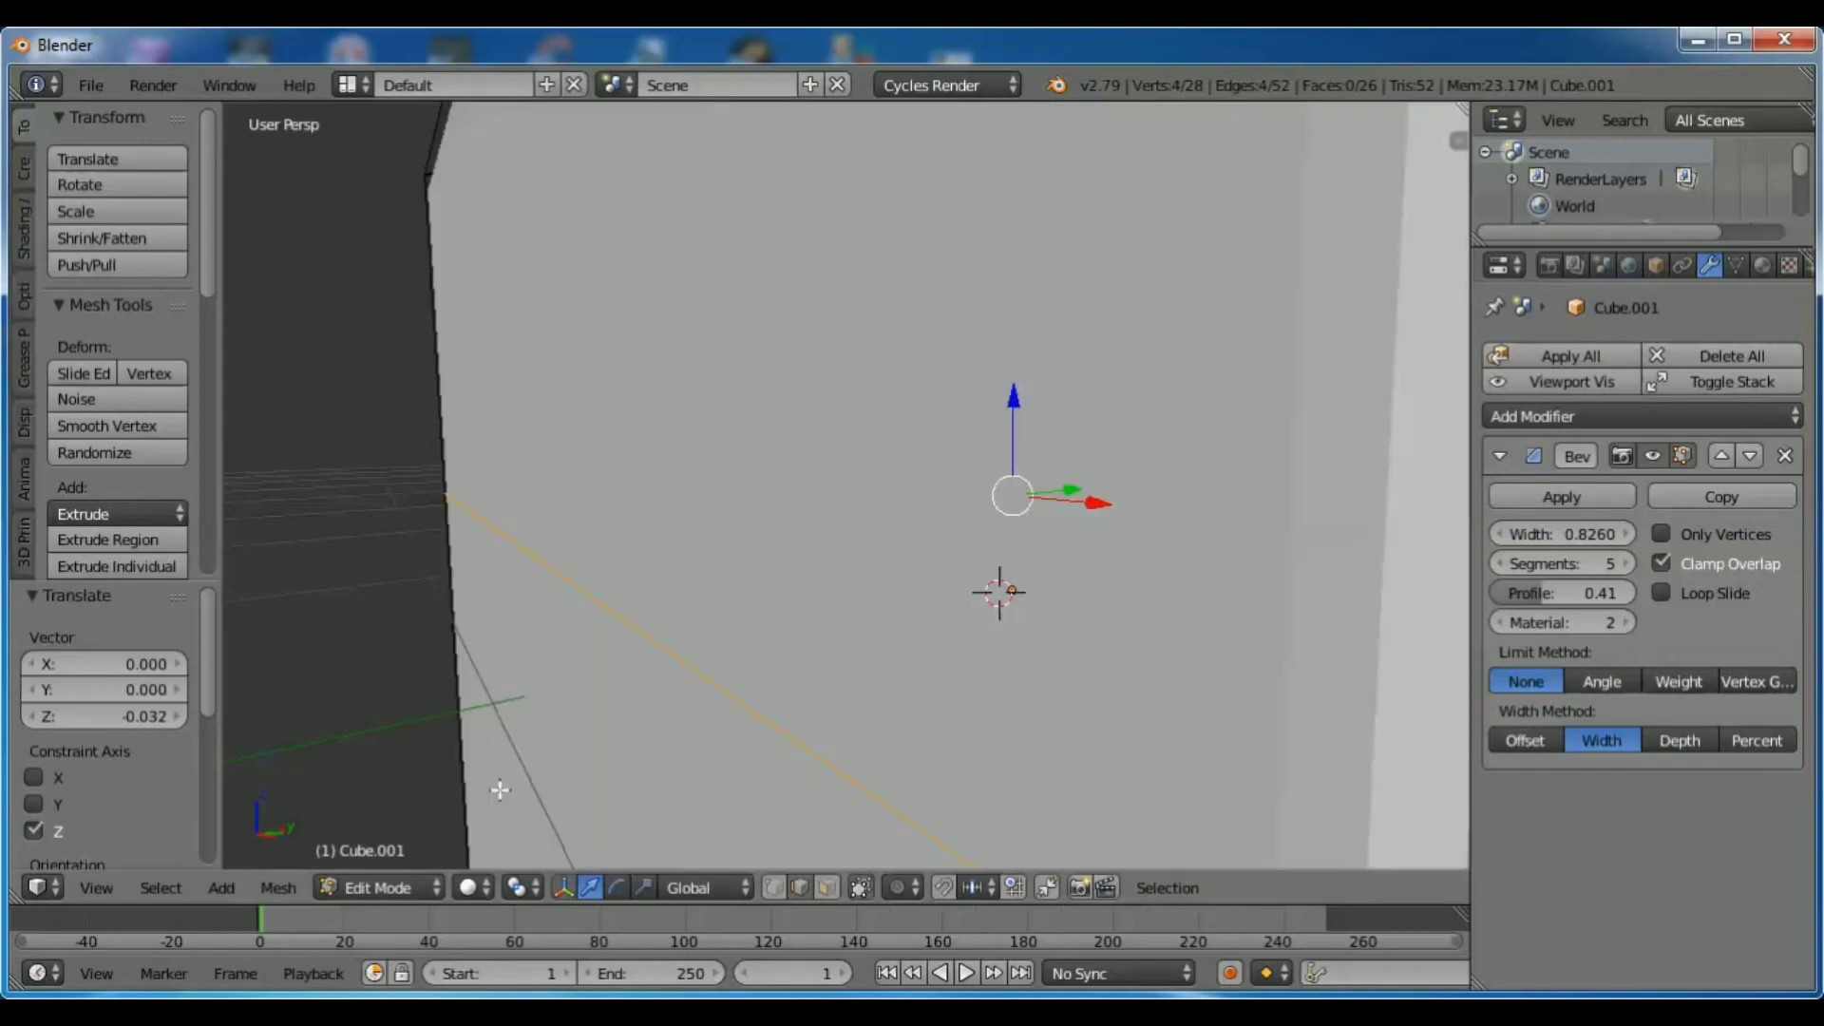
{"action": "mouse_move", "coordinate": [1013, 399]}
{"action": "left_mouse_down"}
{"action": "mouse_move", "coordinate": [1038, 326]}
{"action": "mouse_move", "coordinate": [1038, 431]}
{"action": "mouse_move", "coordinate": [1045, 399]}
{"action": "mouse_move", "coordinate": [719, 772]}
{"action": "left_mouse_up"}
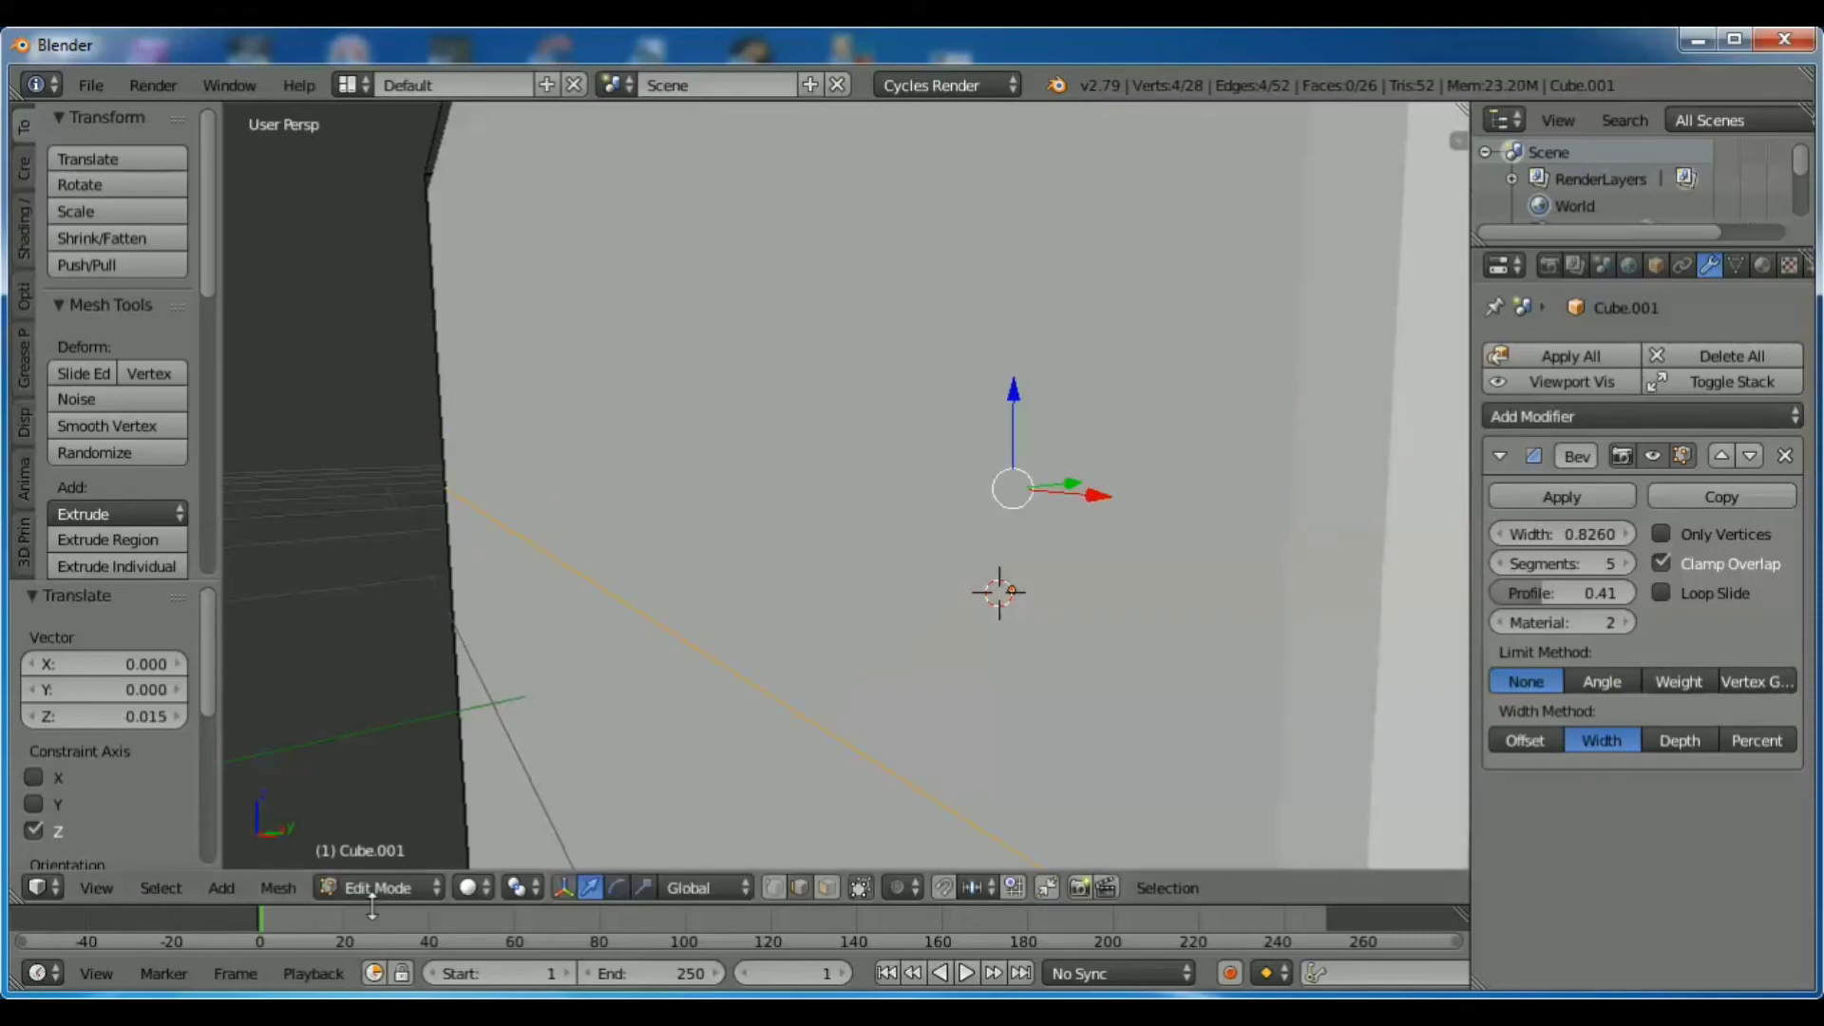
{"action": "left_click", "coordinate": [361, 881]}
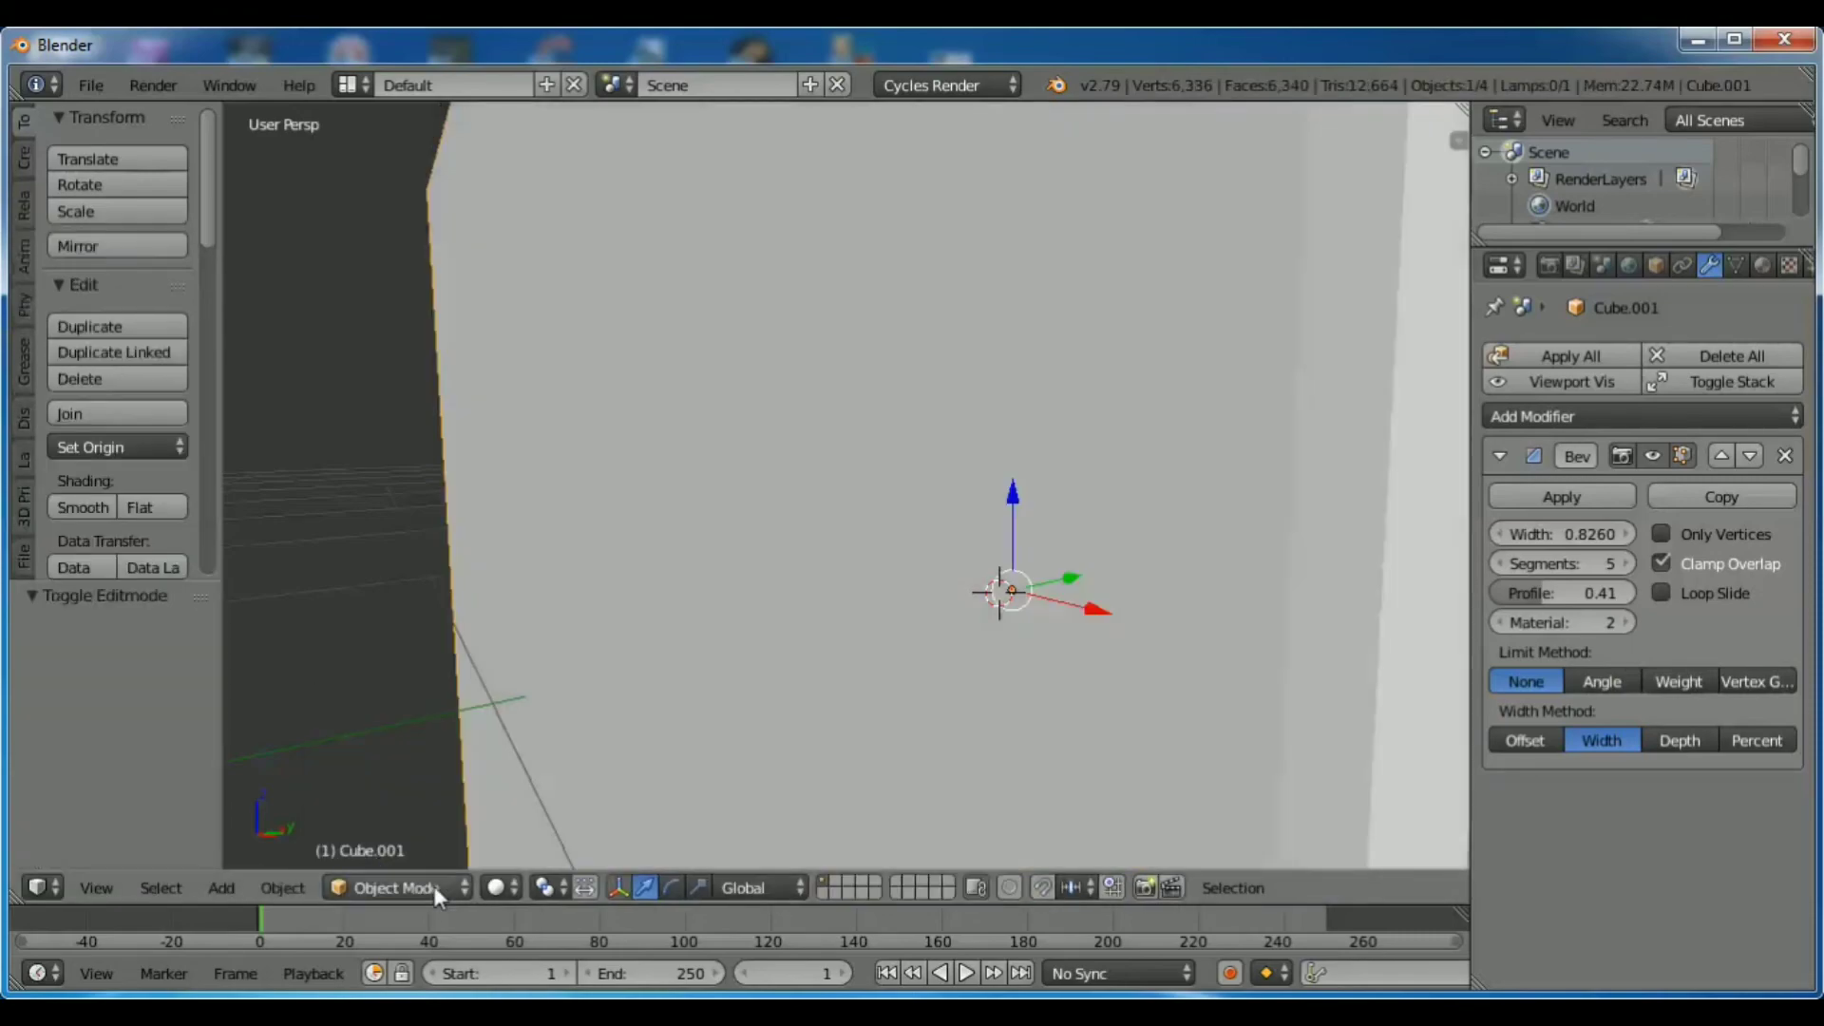
{"action": "left_click", "coordinate": [434, 886]}
{"action": "left_click", "coordinate": [408, 820]}
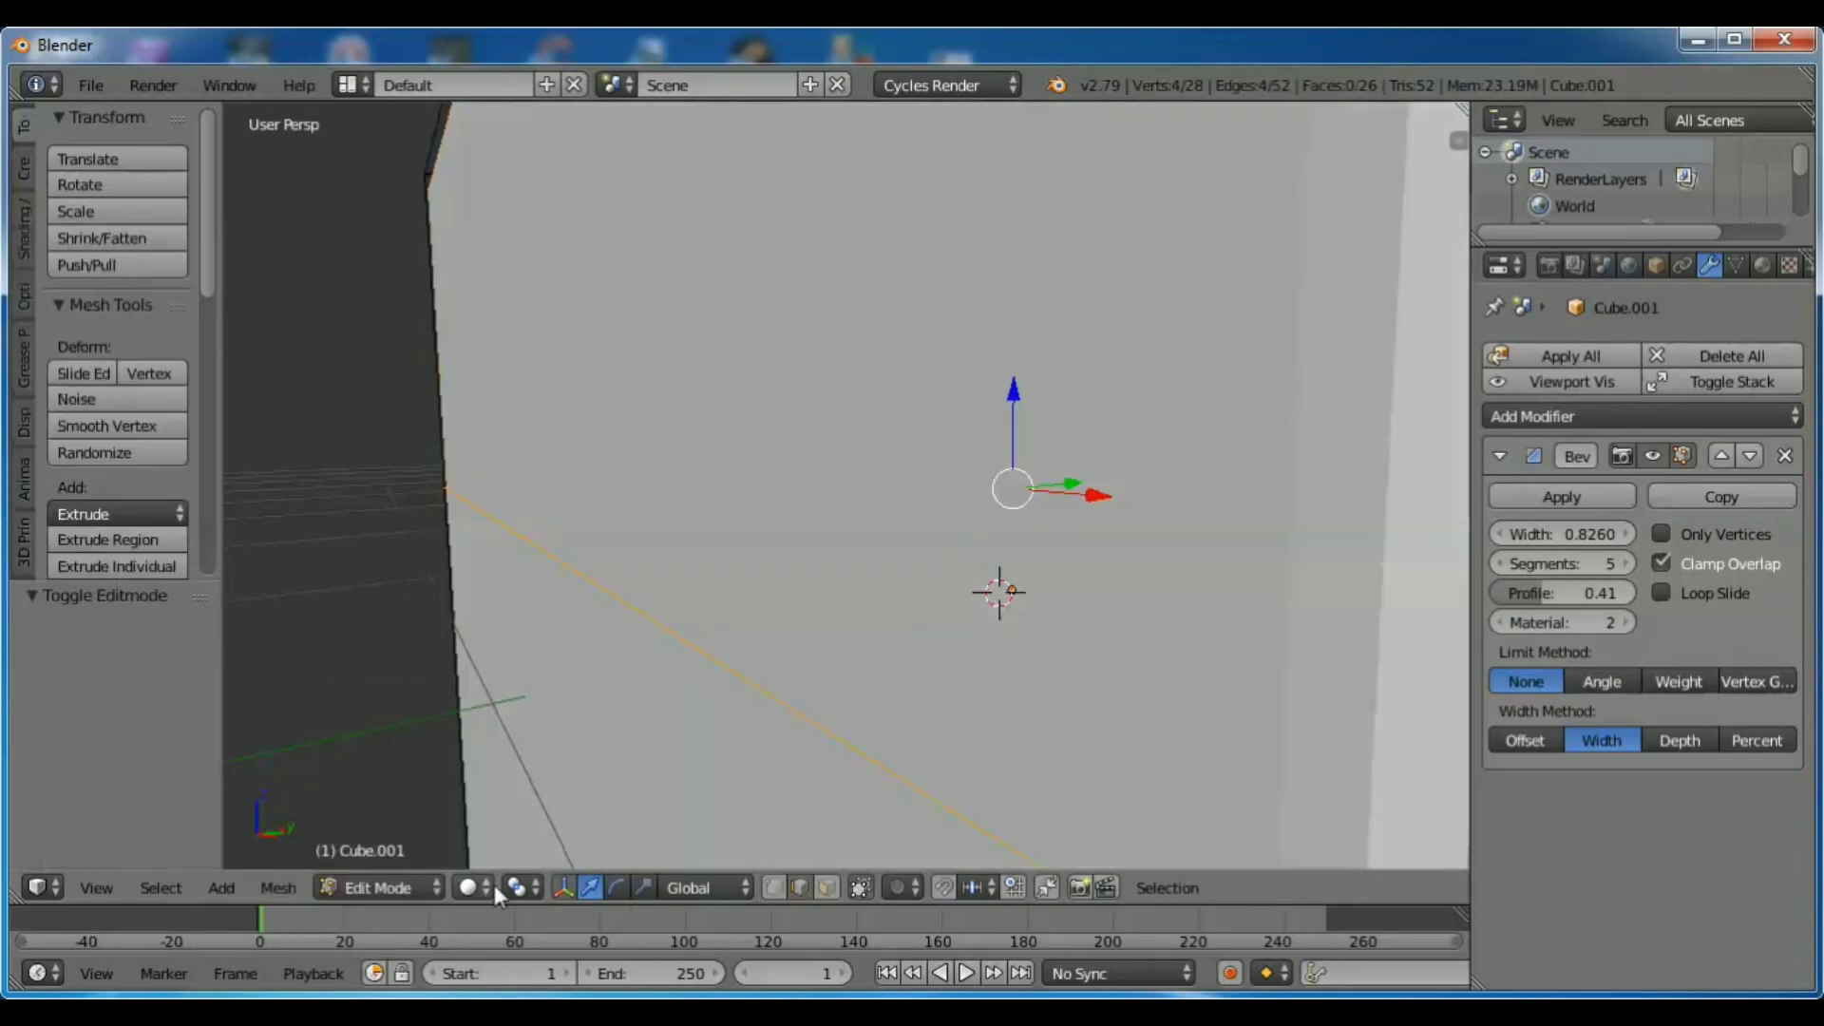
{"action": "left_click", "coordinate": [484, 888]}
{"action": "left_click", "coordinate": [511, 823]}
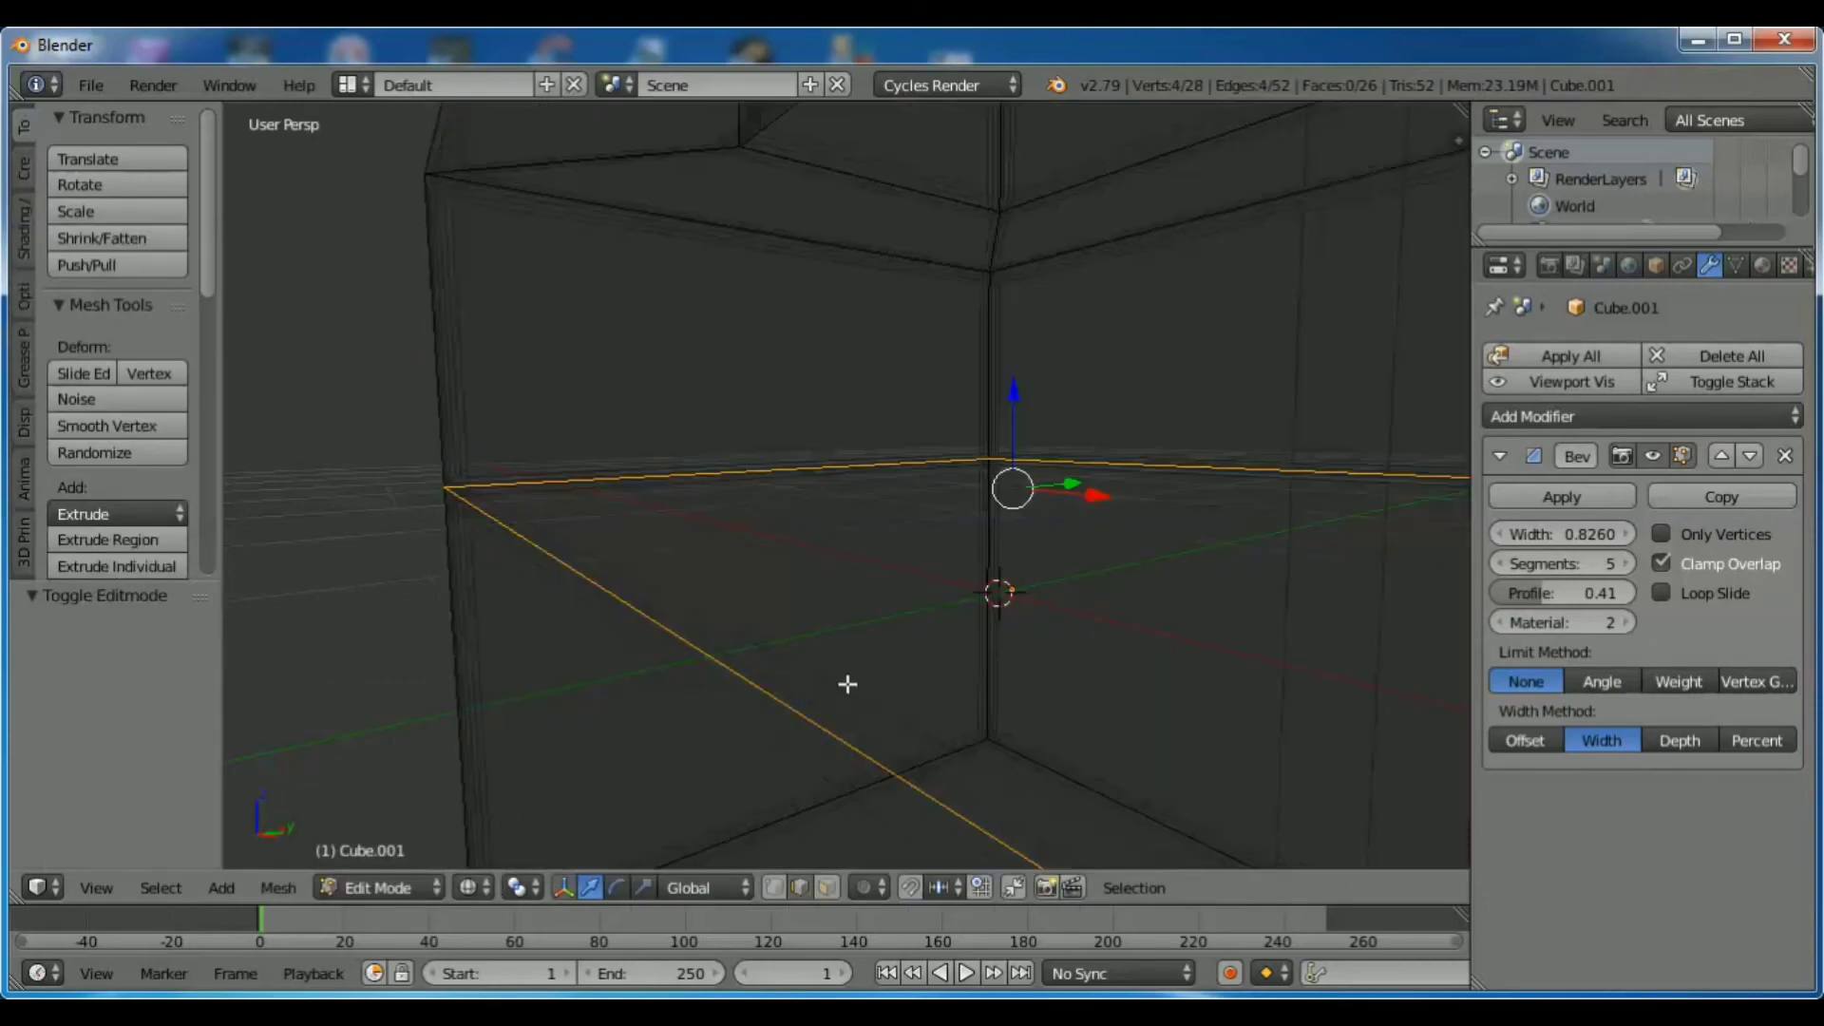
Raise the edge loop to sit 0.222 higher and return to Solid shading.
{"action": "scroll", "coordinate": [675, 729], "scroll_direction": "up", "scroll_amount": 1}
{"action": "scroll", "coordinate": [676, 727], "scroll_direction": "down", "scroll_amount": 1}
{"action": "mouse_move", "coordinate": [353, 650]}
{"action": "middle_mouse_down"}
{"action": "mouse_move", "coordinate": [375, 651]}
{"action": "mouse_move", "coordinate": [362, 684]}
{"action": "middle_mouse_up"}
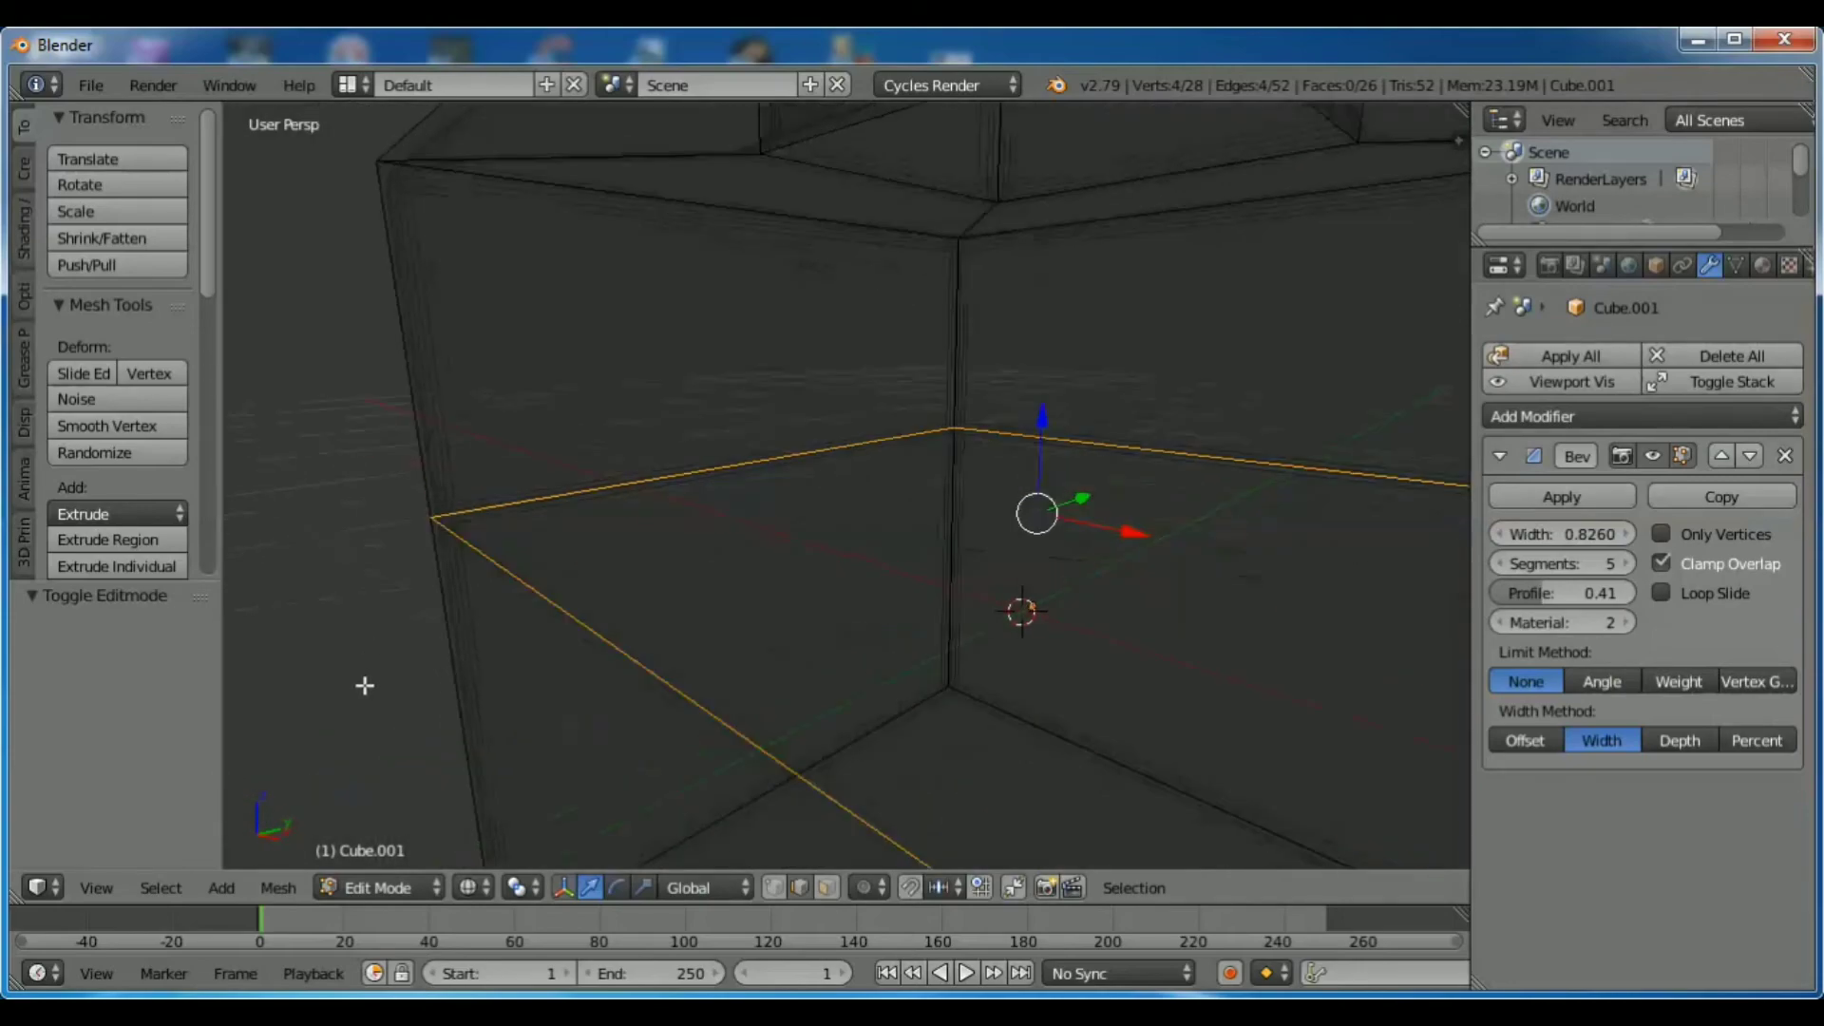
{"action": "scroll", "coordinate": [694, 739], "scroll_direction": "up", "scroll_amount": 1}
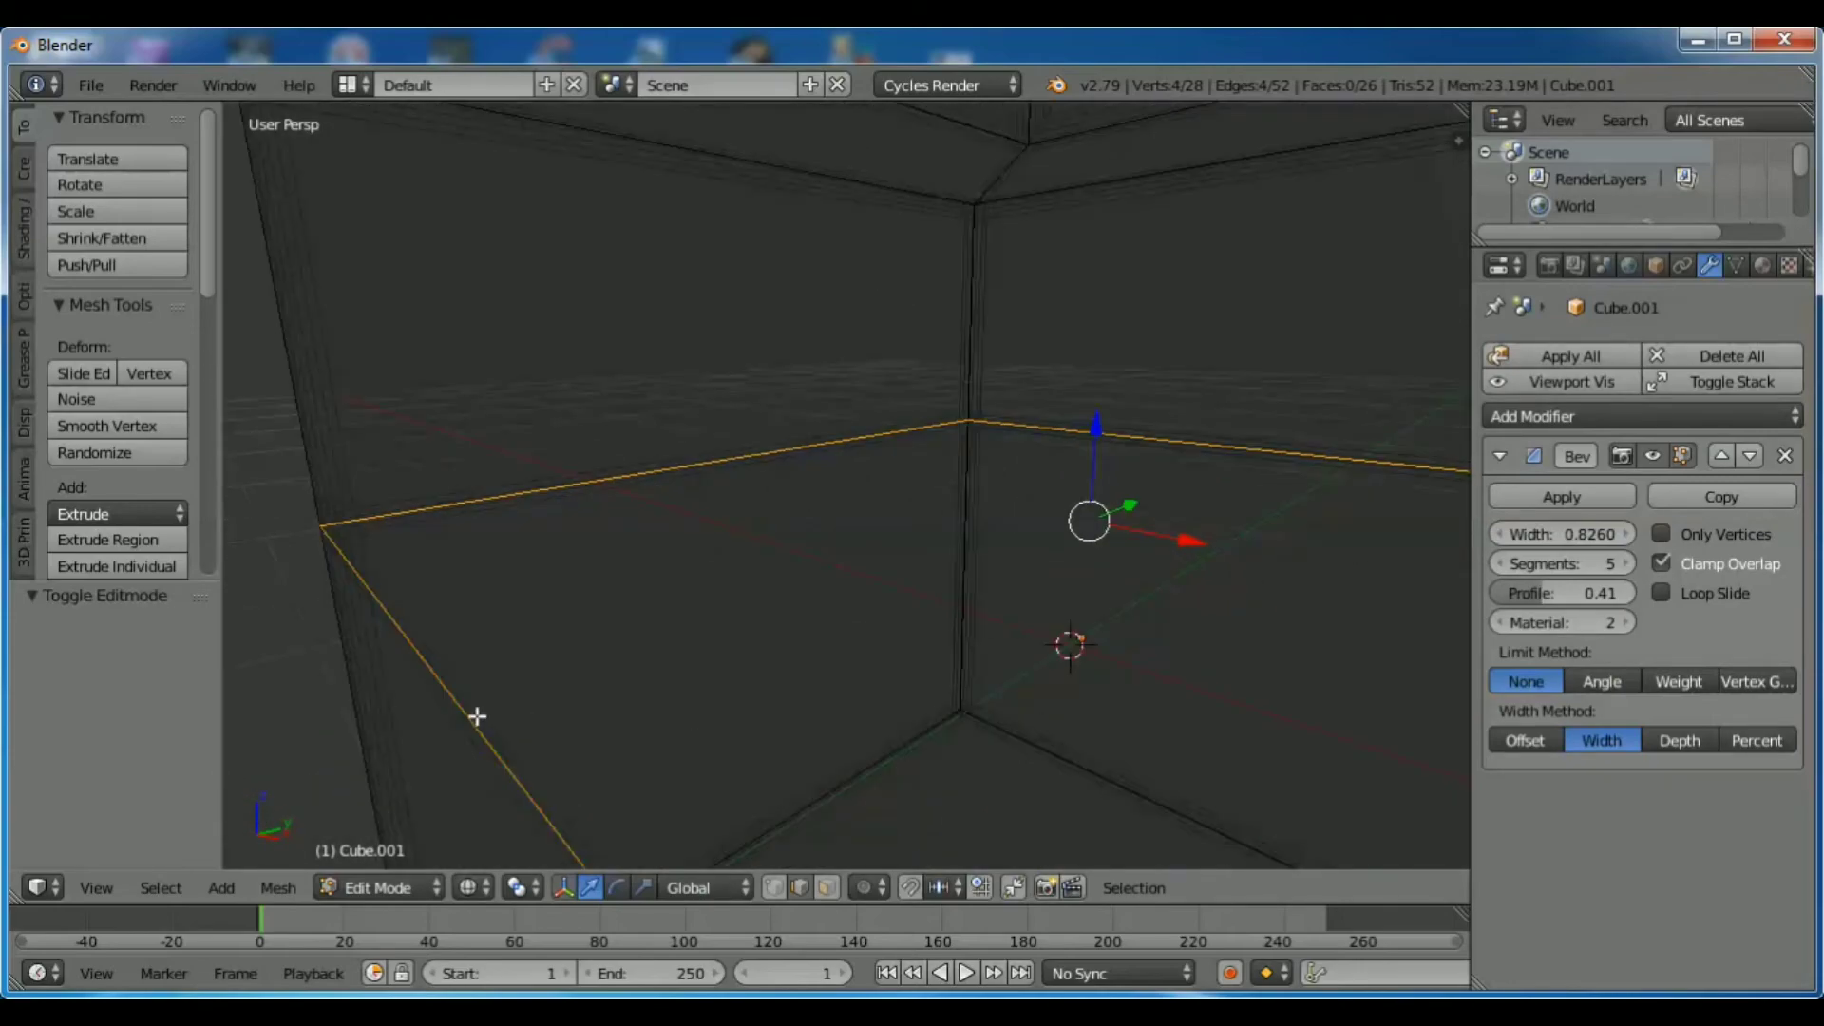
{"action": "mouse_move", "coordinate": [1095, 435]}
{"action": "left_mouse_down"}
{"action": "mouse_move", "coordinate": [1175, 256]}
{"action": "mouse_move", "coordinate": [1176, 315]}
{"action": "left_mouse_up"}
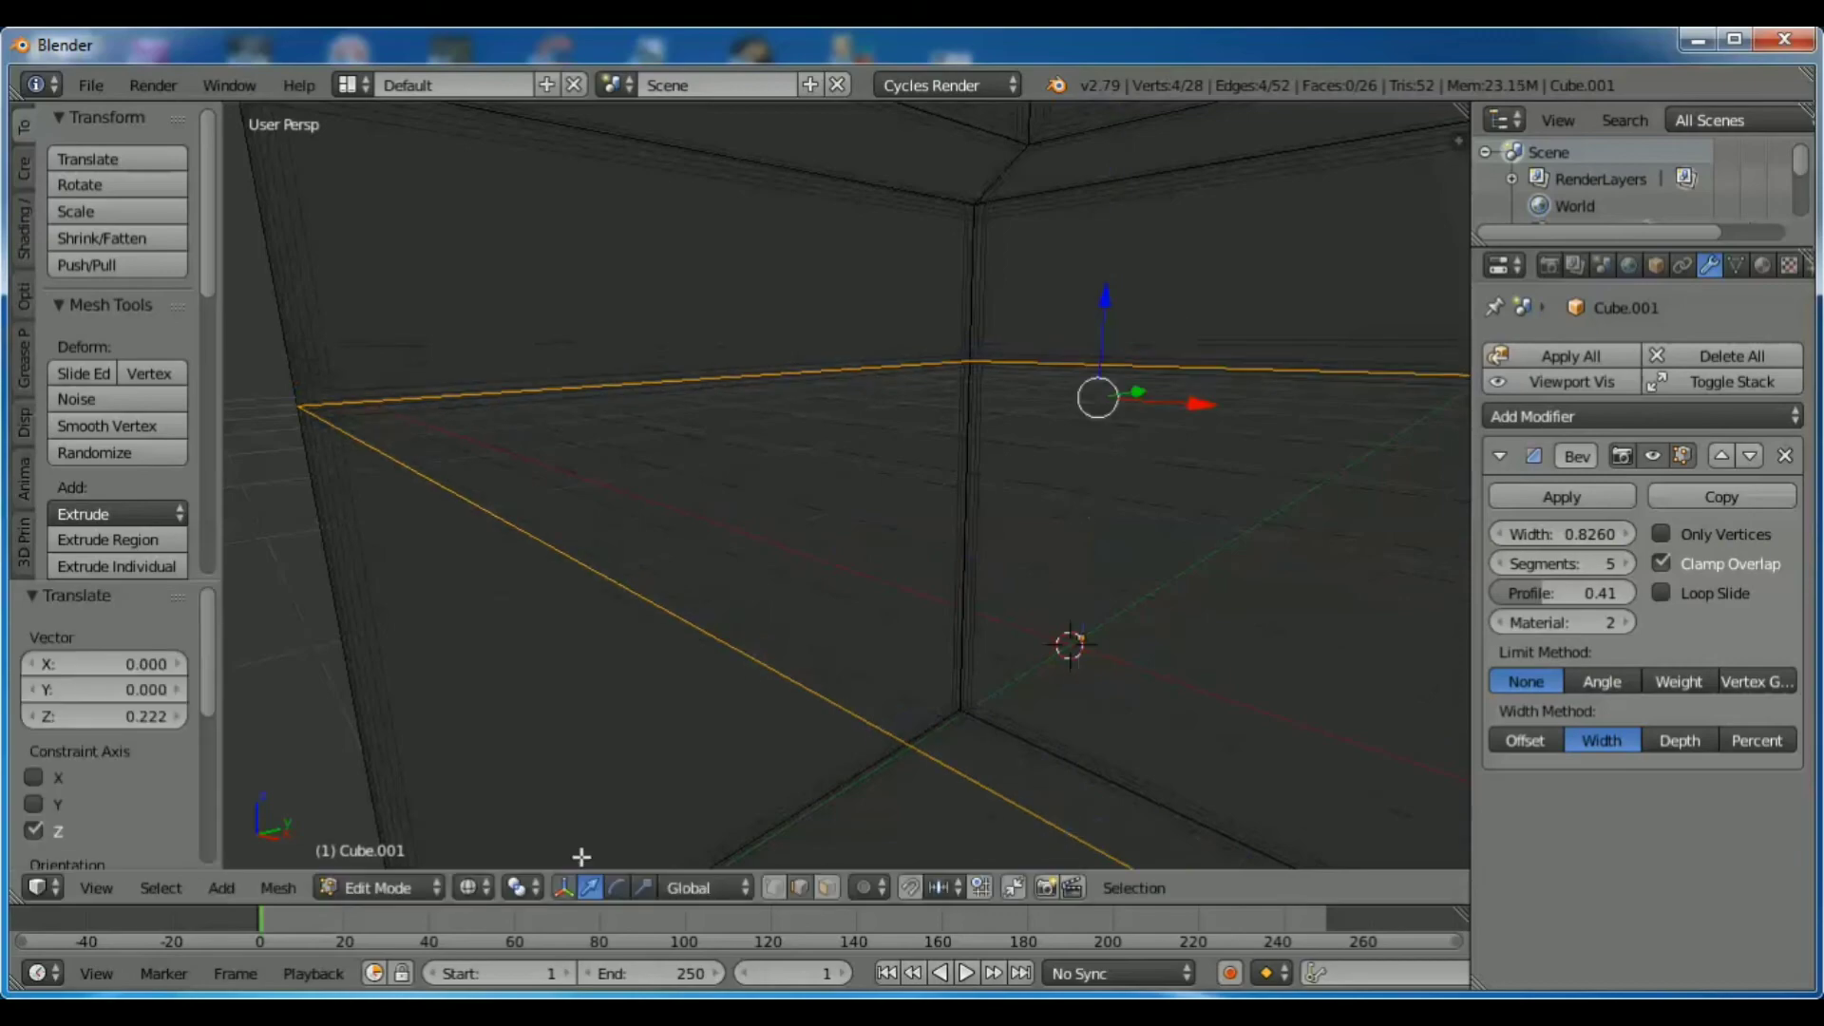
{"action": "left_click", "coordinate": [466, 886]}
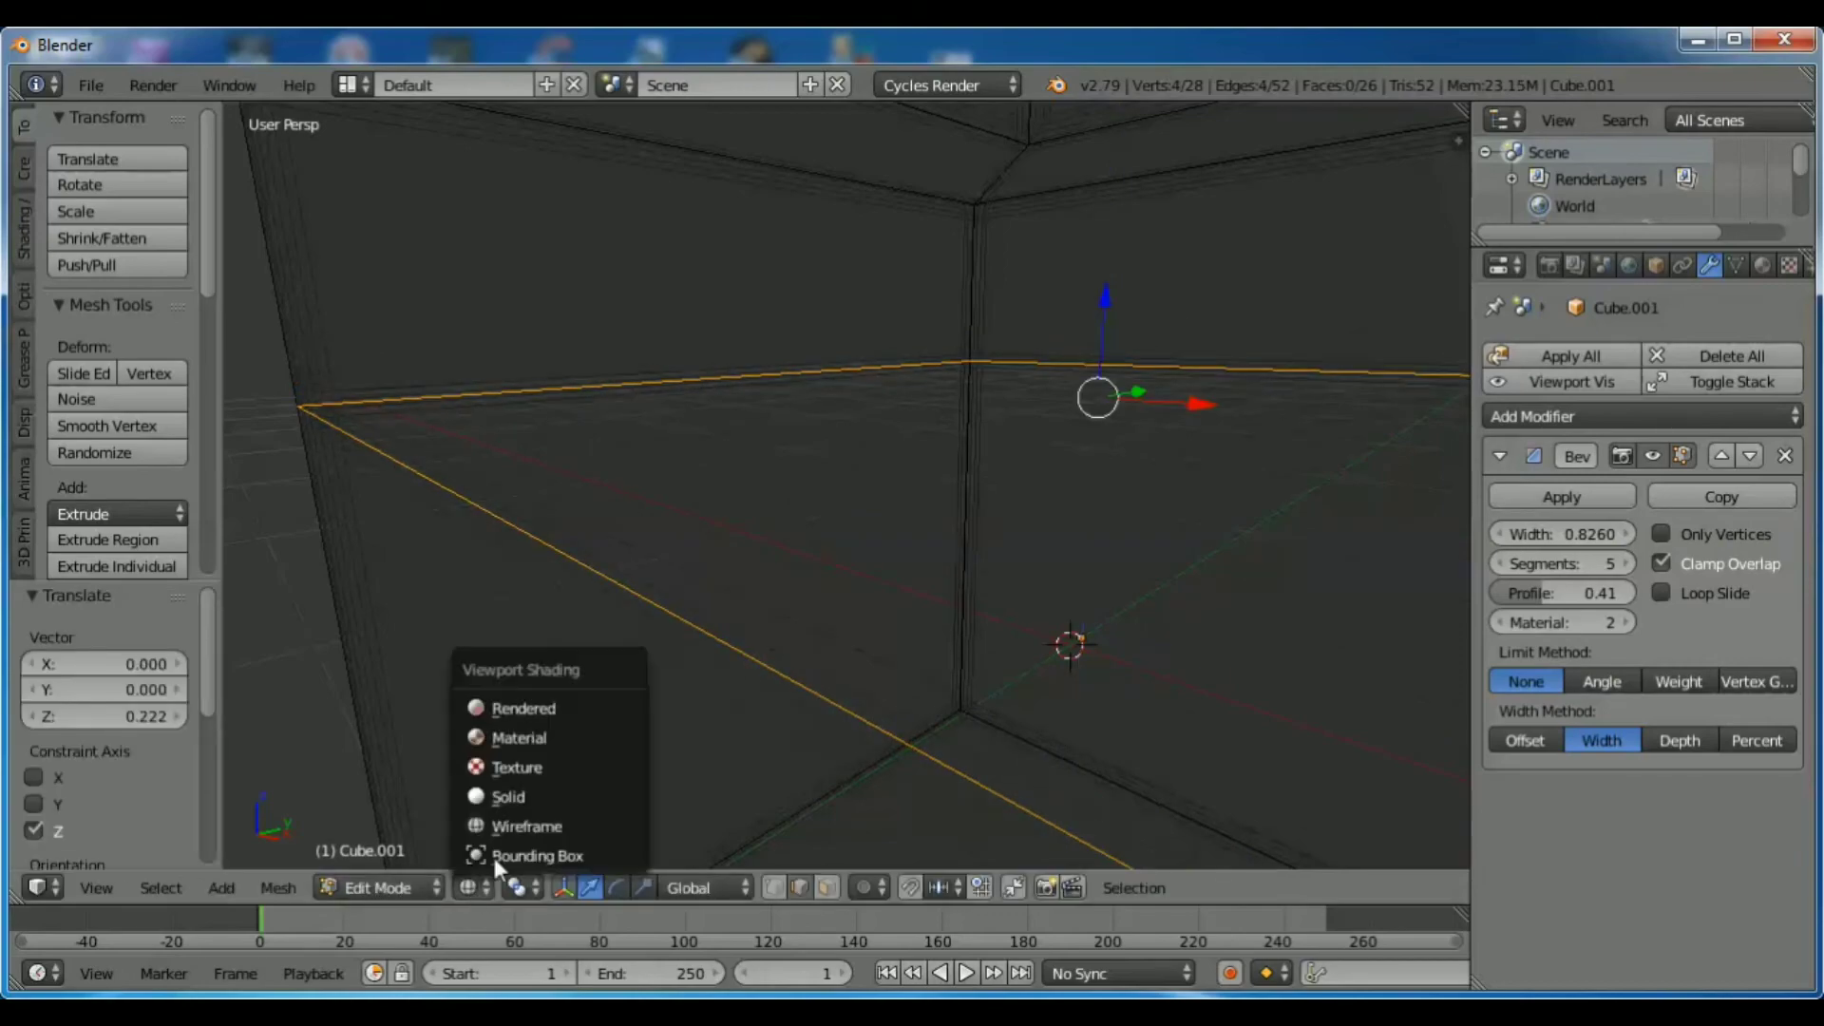
{"action": "left_click", "coordinate": [522, 800]}
{"action": "left_click", "coordinate": [377, 887]}
Return to Object Mode and shift the bottle along Y beside the cube.
{"action": "left_click", "coordinate": [395, 852]}
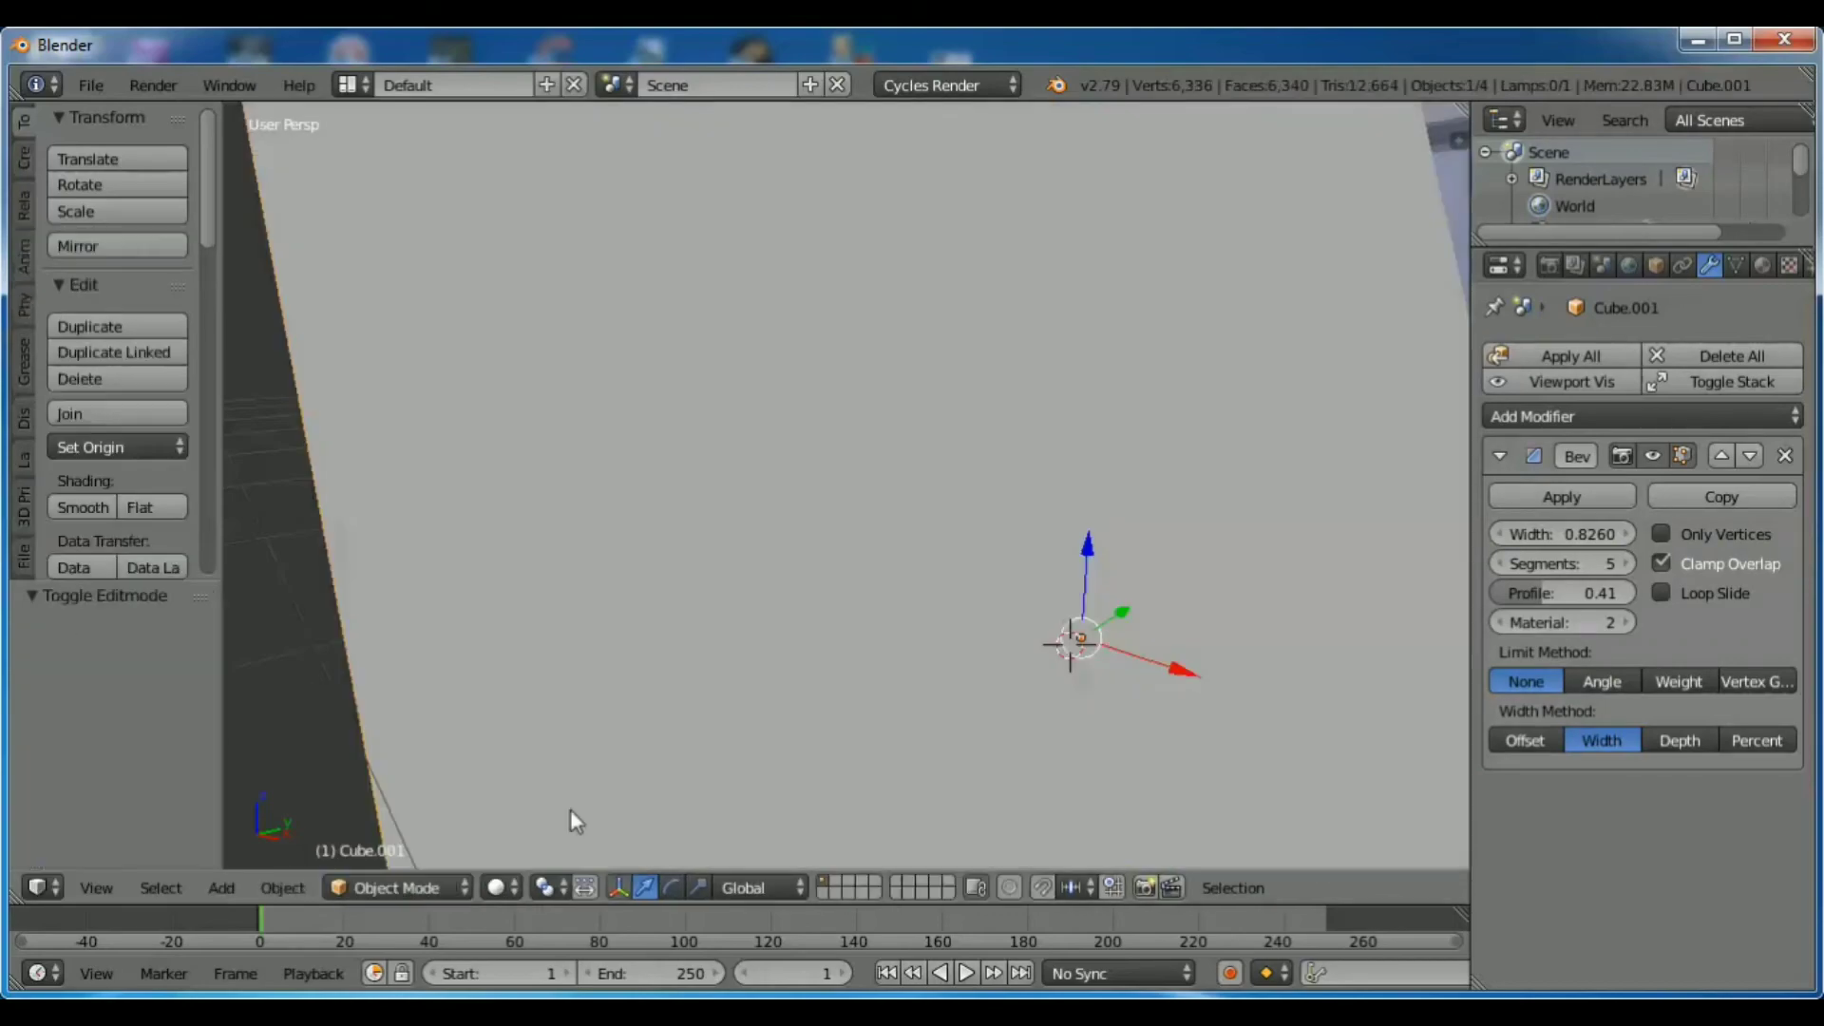
{"action": "scroll", "coordinate": [665, 760], "scroll_direction": "down", "scroll_amount": 3}
{"action": "scroll", "coordinate": [739, 715], "scroll_direction": "down", "scroll_amount": 3}
{"action": "scroll", "coordinate": [682, 716], "scroll_direction": "down", "scroll_amount": 3}
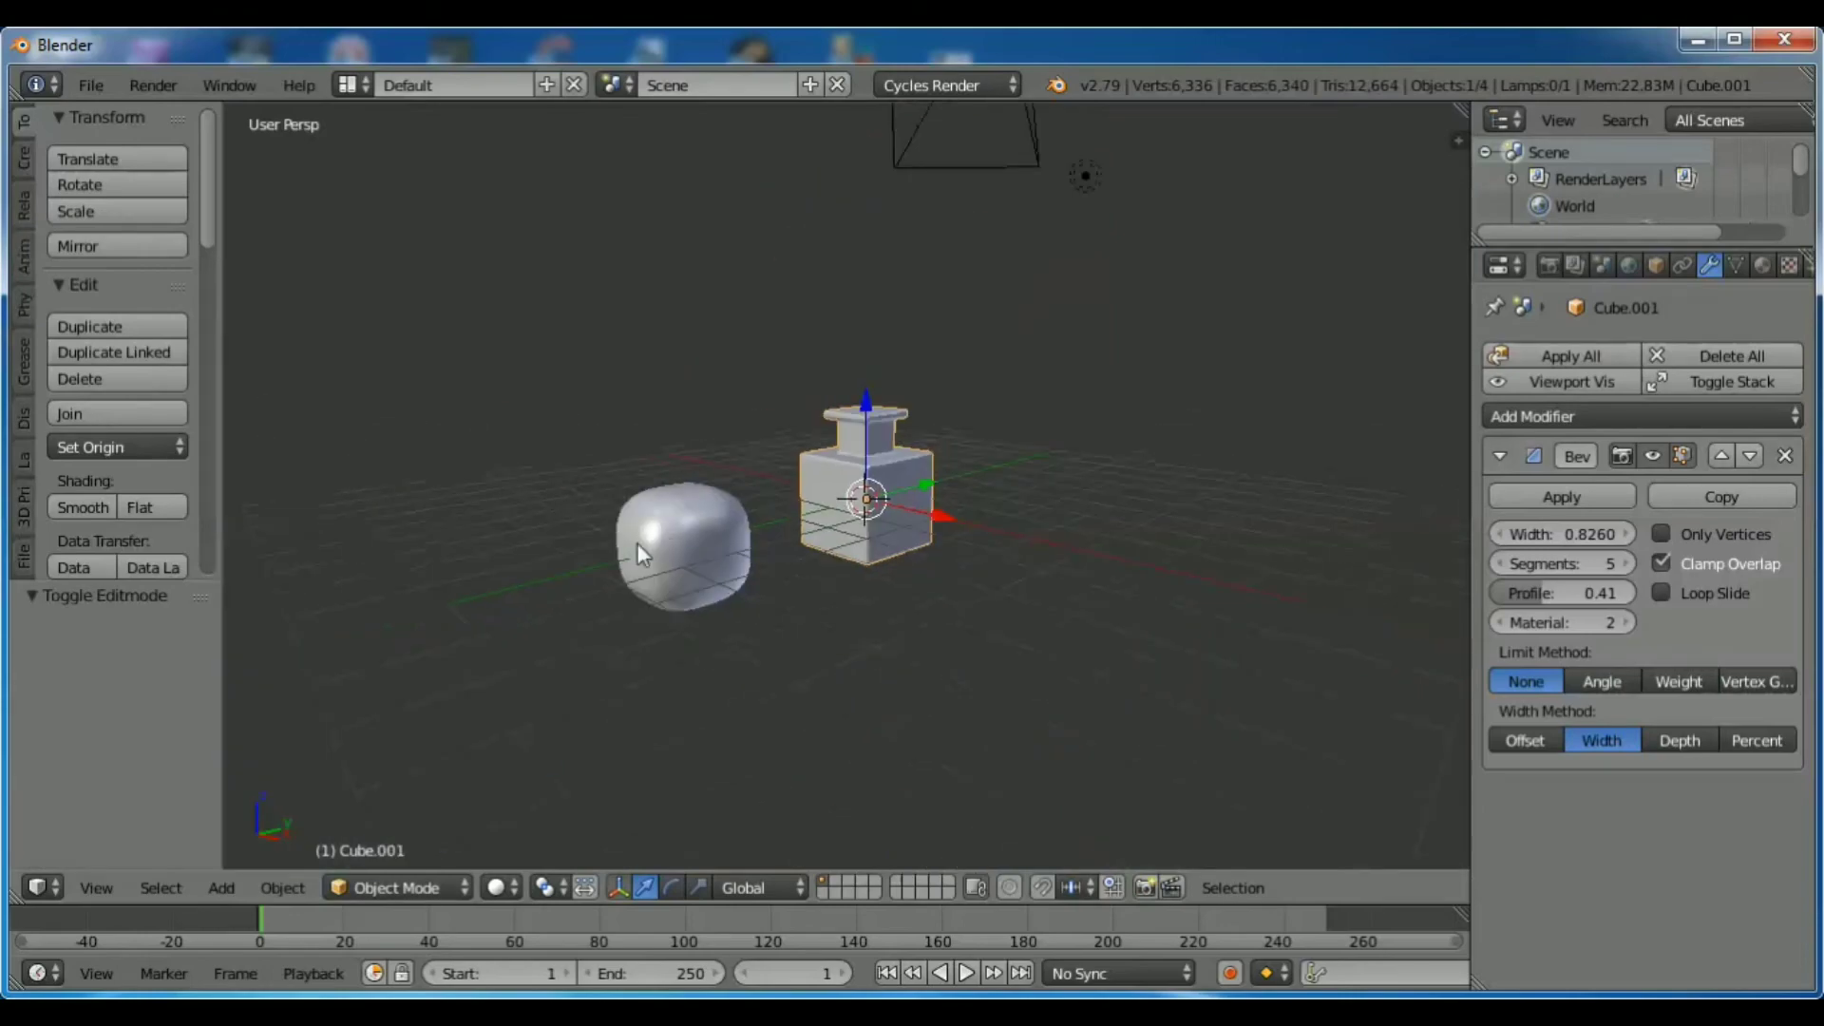
{"action": "right_click", "coordinate": [663, 516]}
{"action": "right_click", "coordinate": [883, 506]}
{"action": "left_click_drag", "start_coordinate": [929, 492], "coordinate": [1049, 561]}
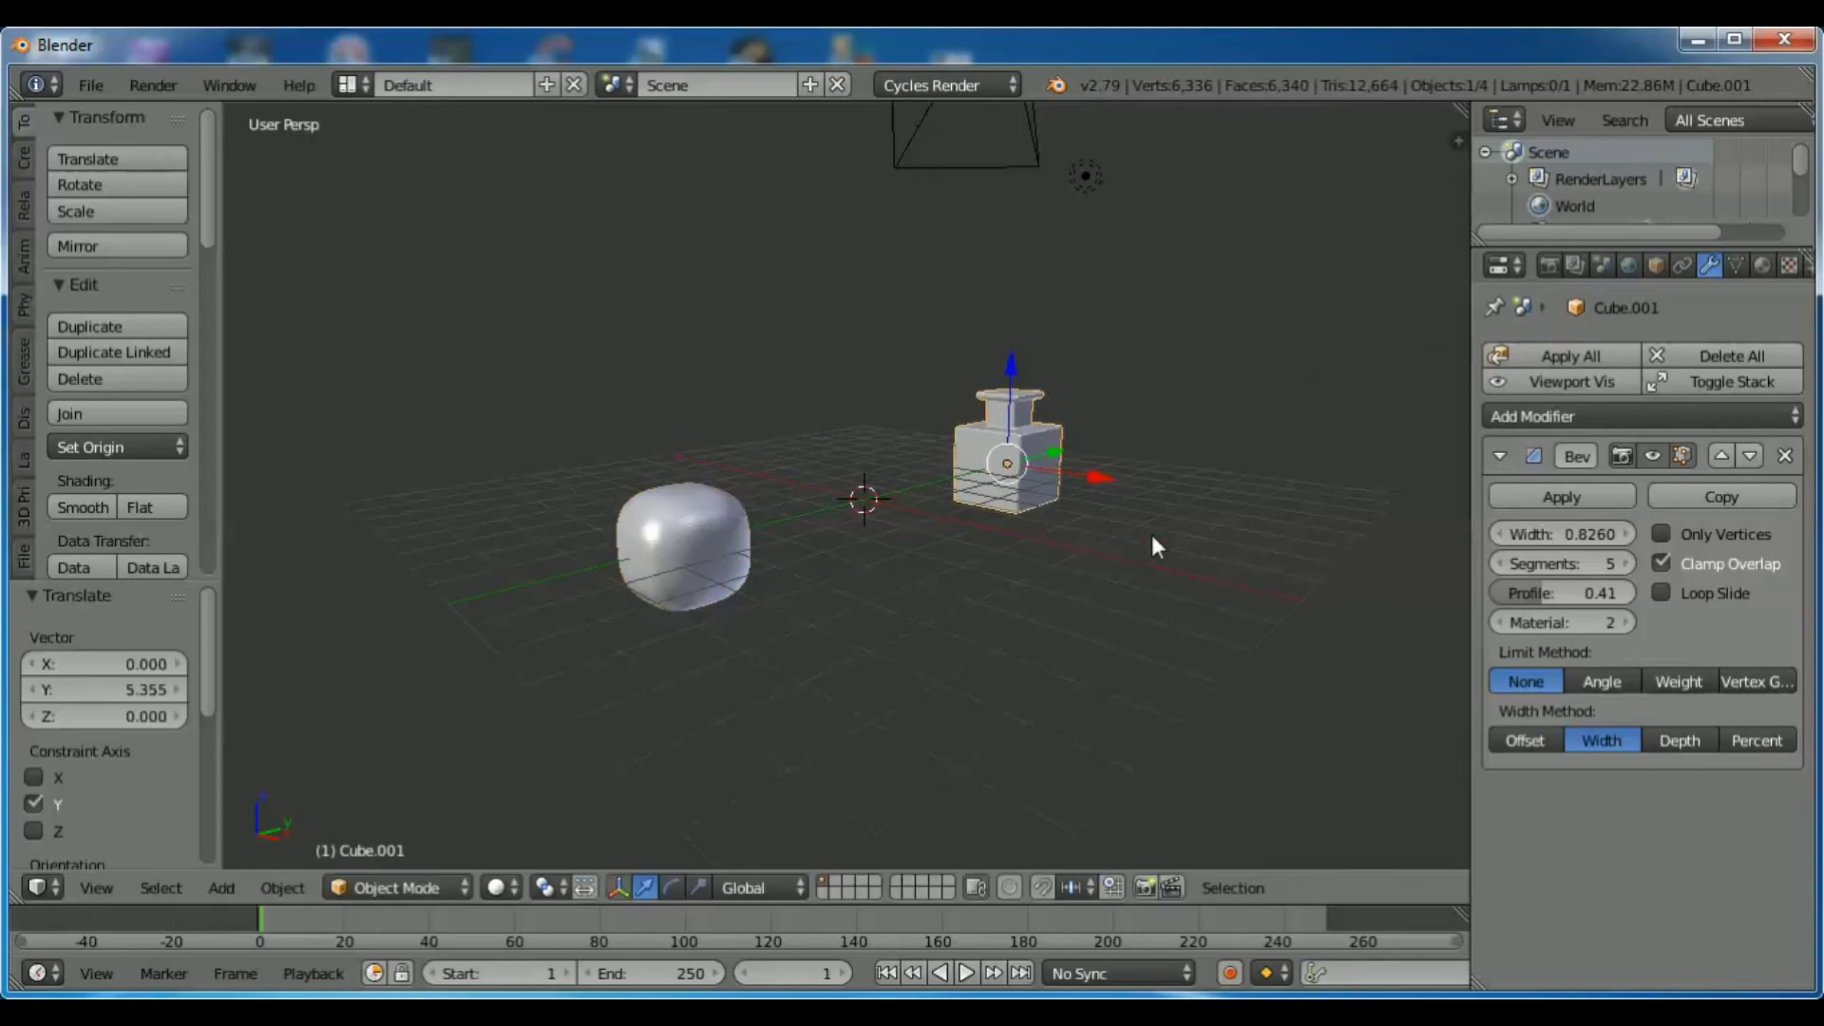
Slide the rounded cube along Y toward the bottle, to 4.304.
{"action": "middle_click_drag", "start_coordinate": [1052, 603], "coordinate": [969, 598]}
{"action": "right_click", "coordinate": [656, 544]}
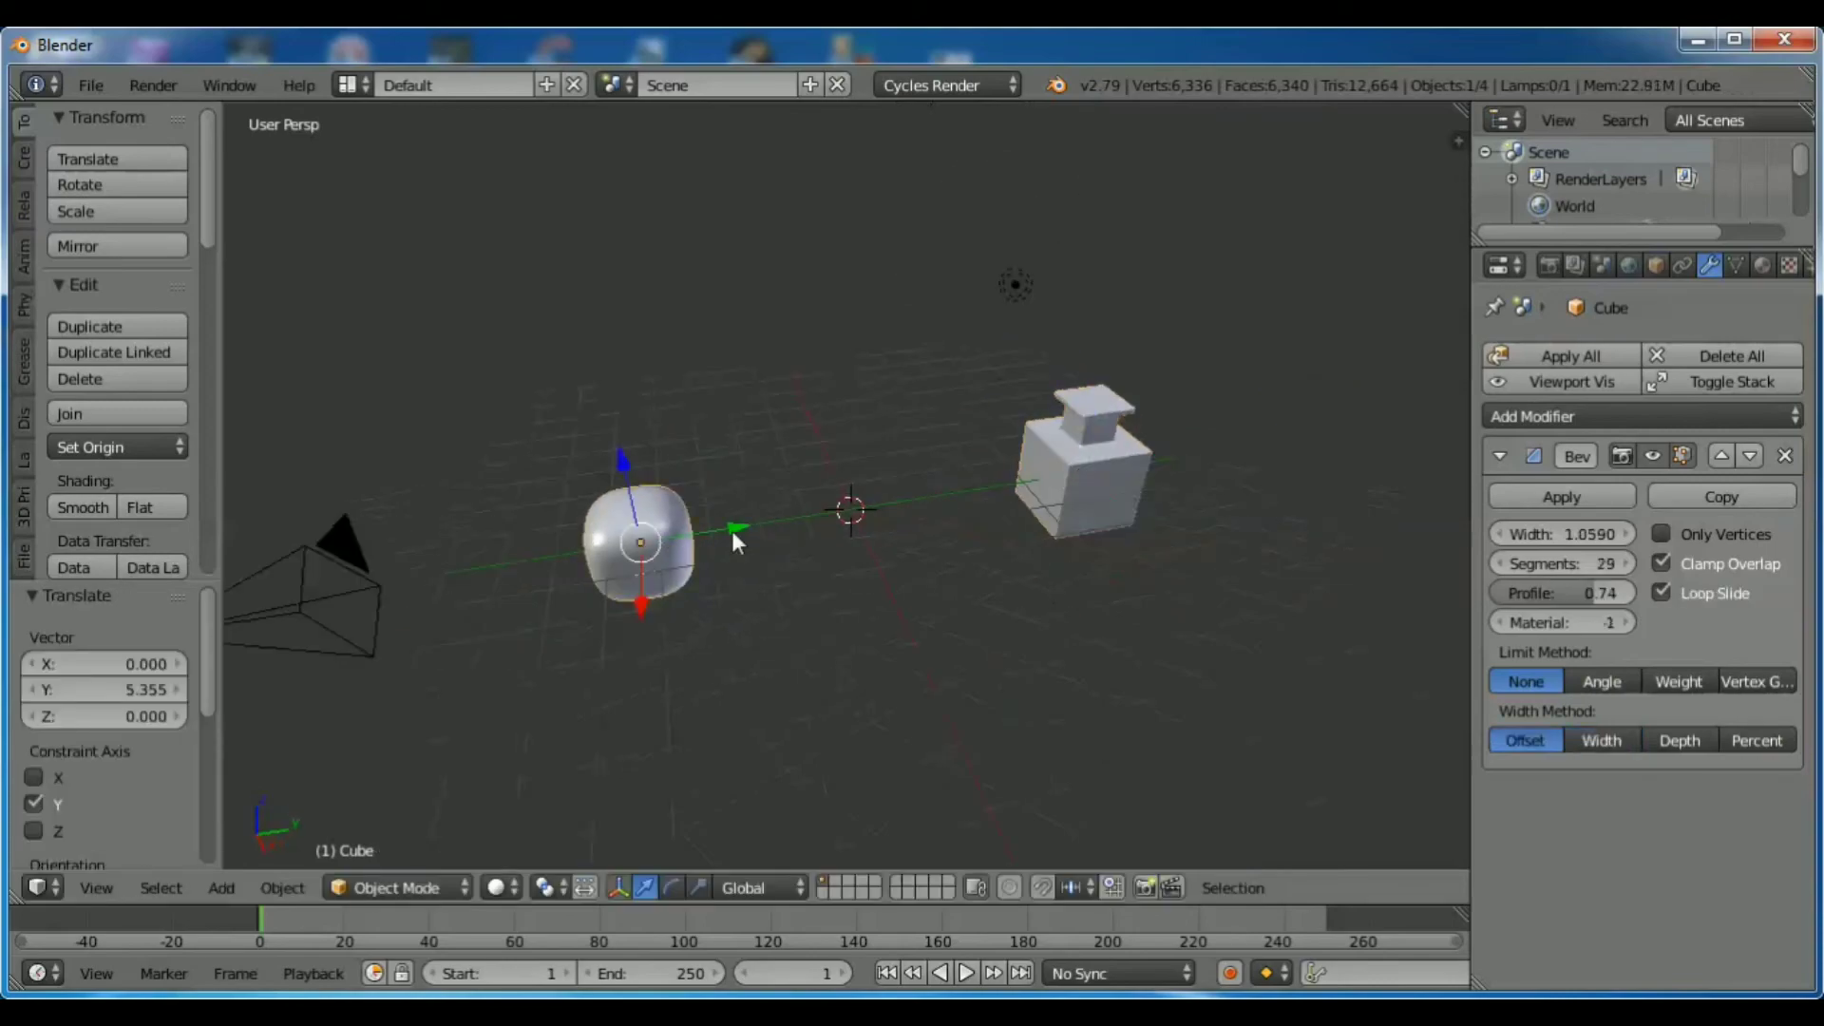
{"action": "left_click_drag", "start_coordinate": [731, 530], "coordinate": [932, 496]}
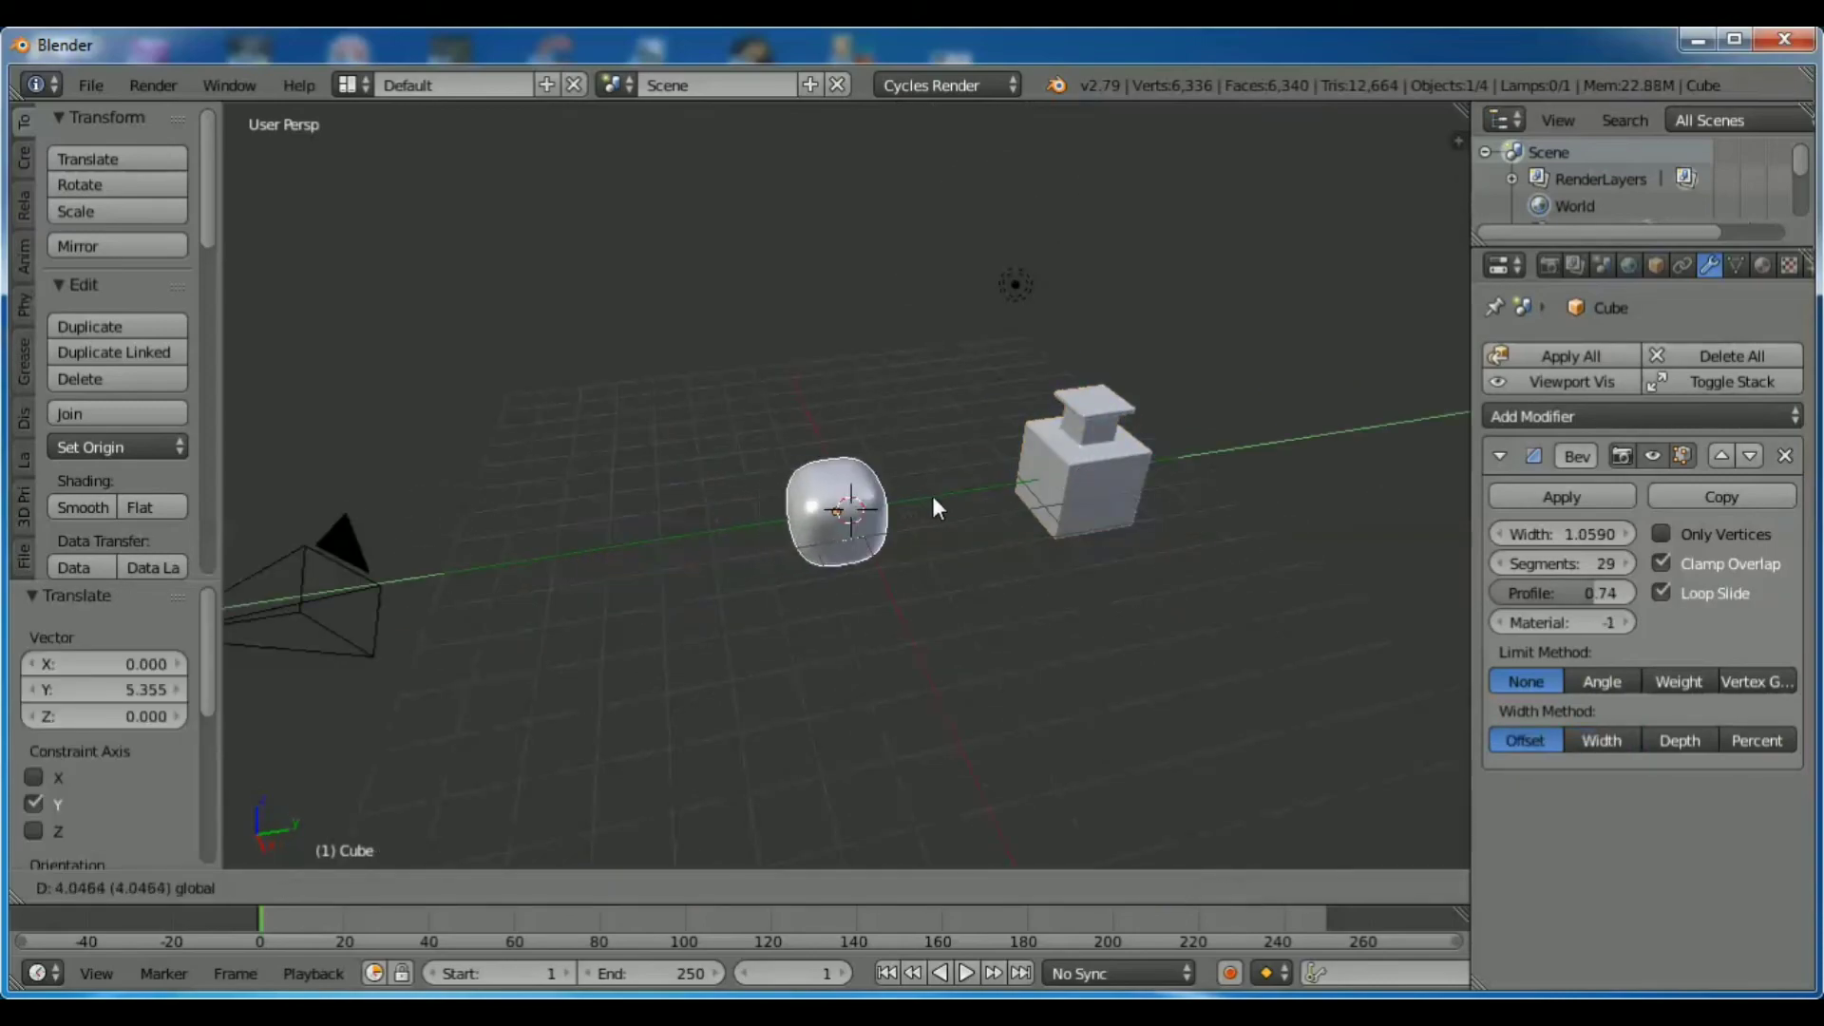
{"action": "left_click", "coordinate": [938, 496]}
{"action": "scroll", "coordinate": [799, 545], "scroll_direction": "up", "scroll_amount": 3}
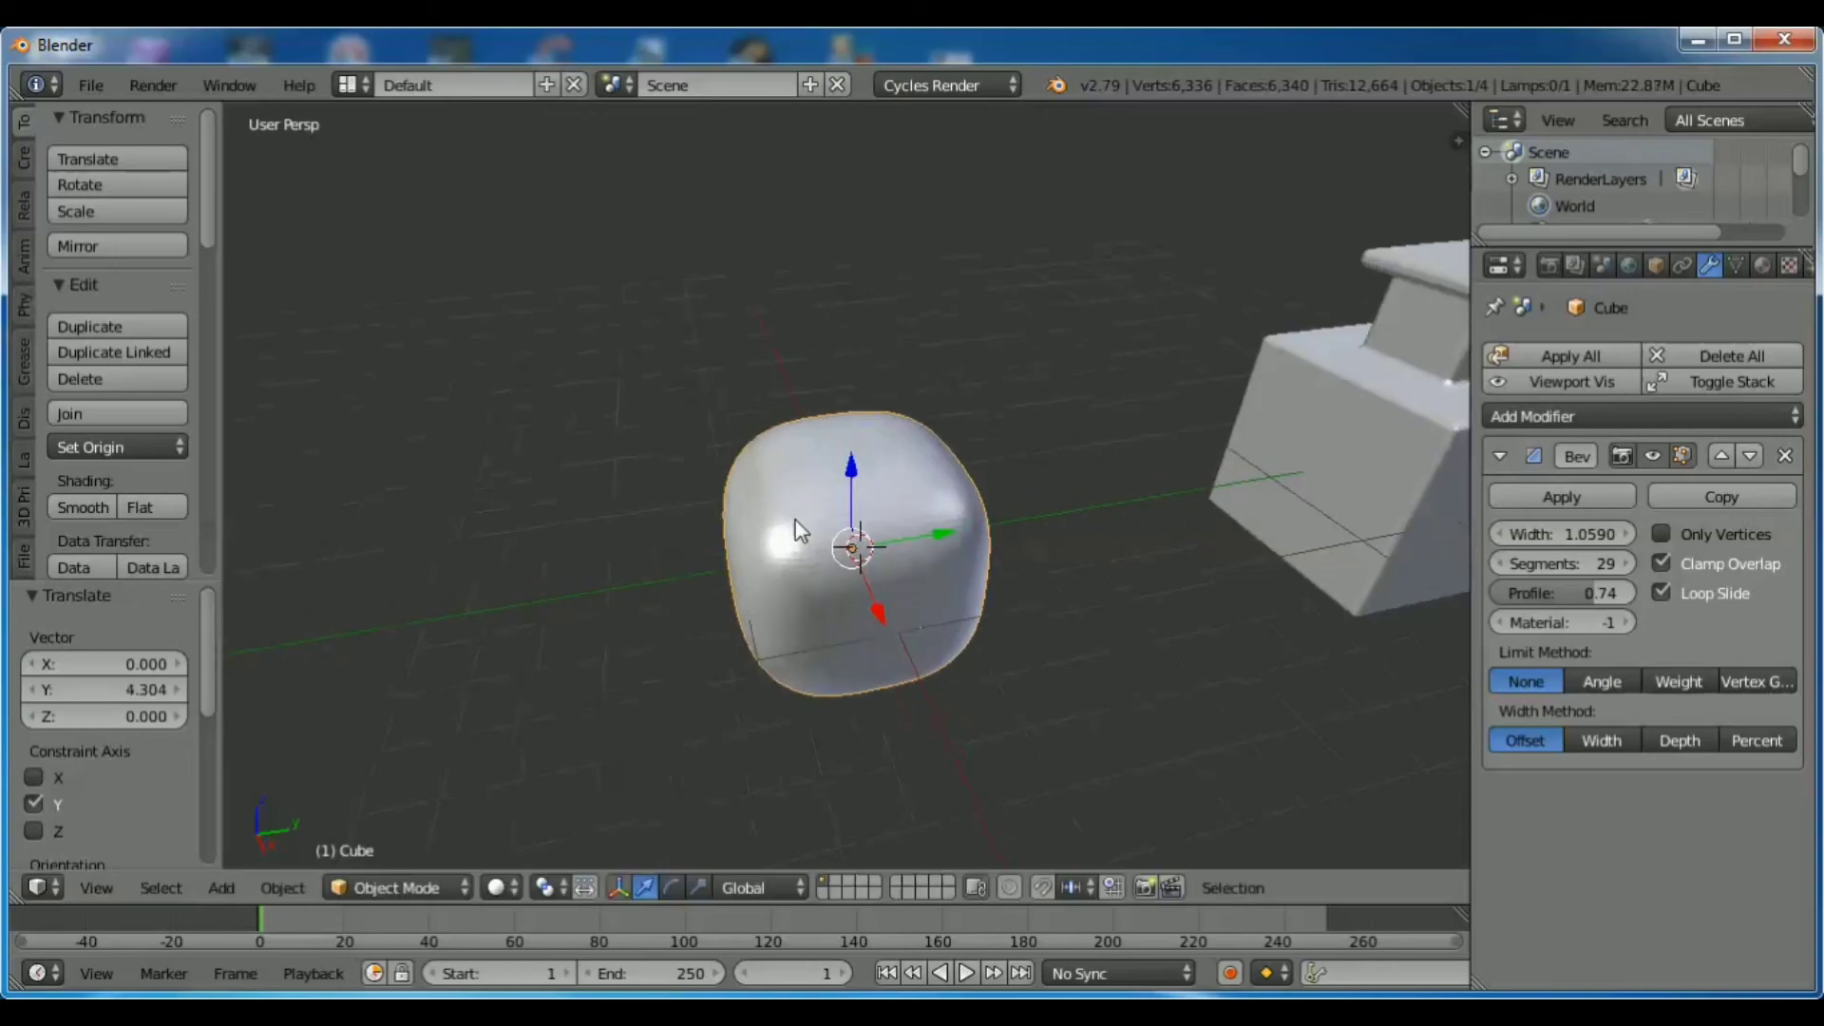
{"action": "scroll", "coordinate": [795, 520], "scroll_direction": "up", "scroll_amount": 3}
{"action": "middle_click_drag", "start_coordinate": [915, 669], "coordinate": [954, 596]}
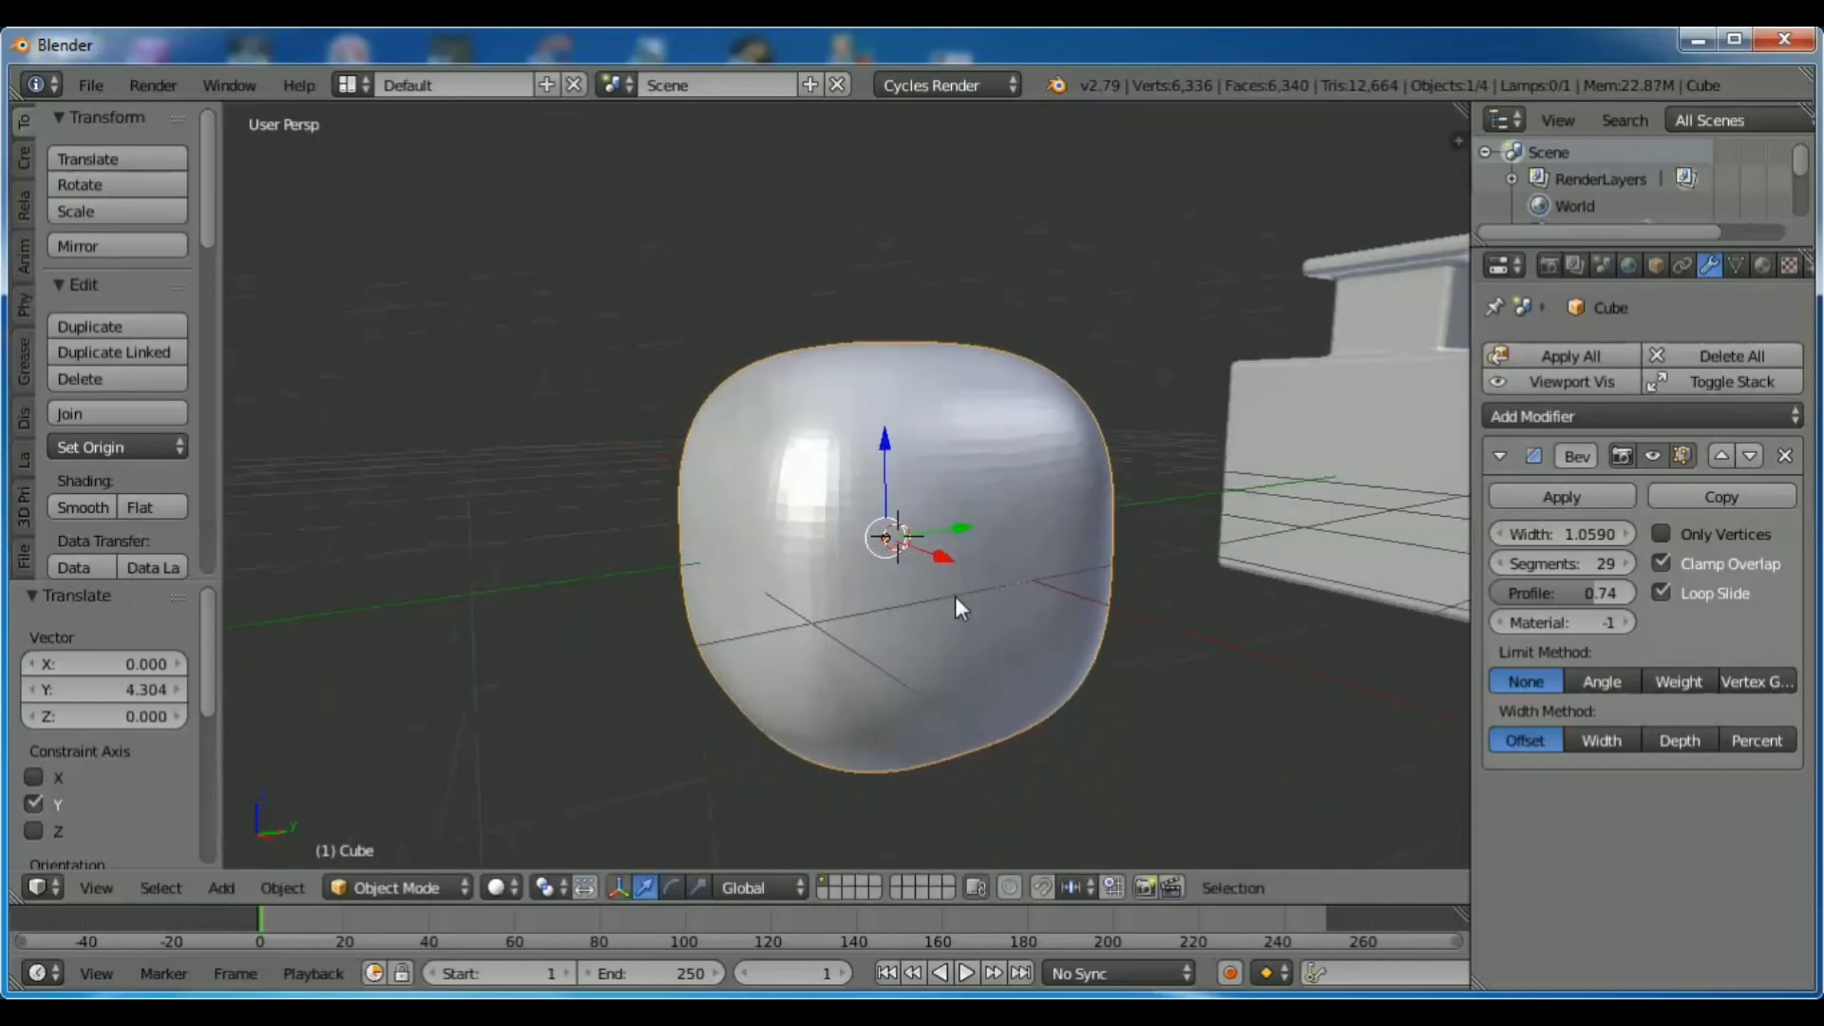
{"action": "scroll", "coordinate": [940, 589], "scroll_direction": "up", "scroll_amount": 2}
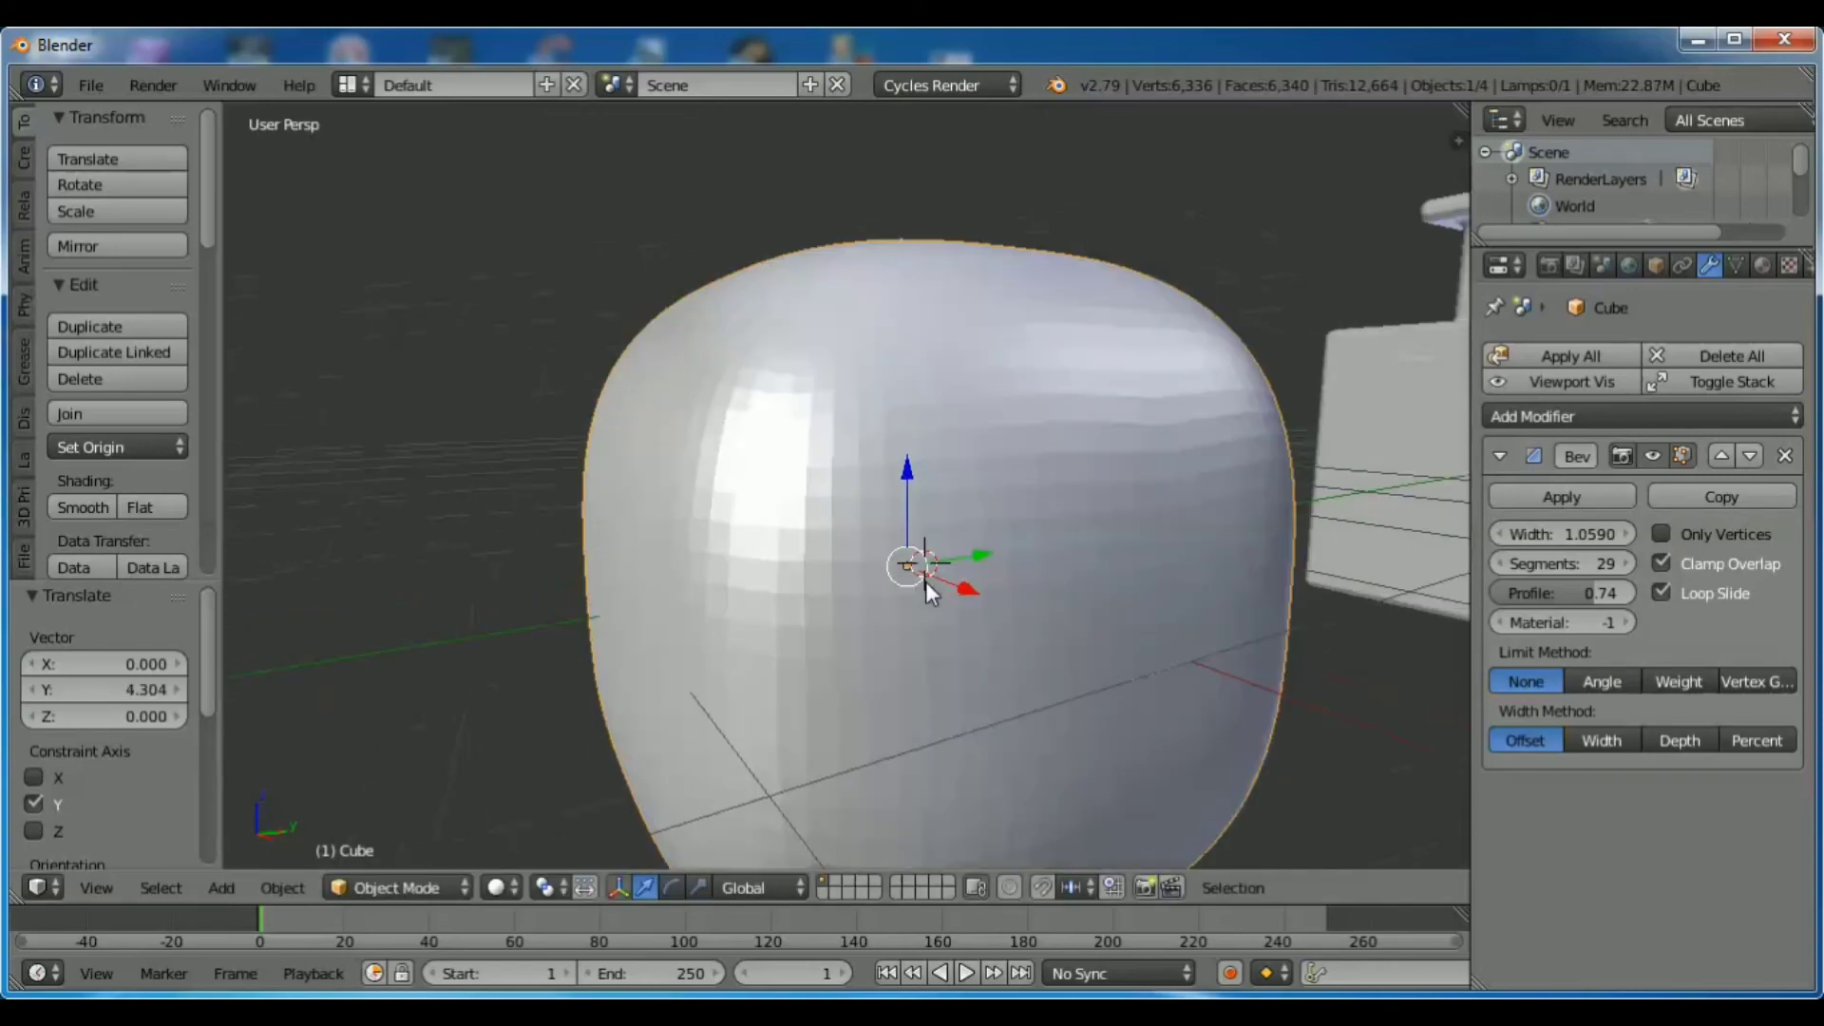
{"action": "left_click", "coordinate": [406, 892]}
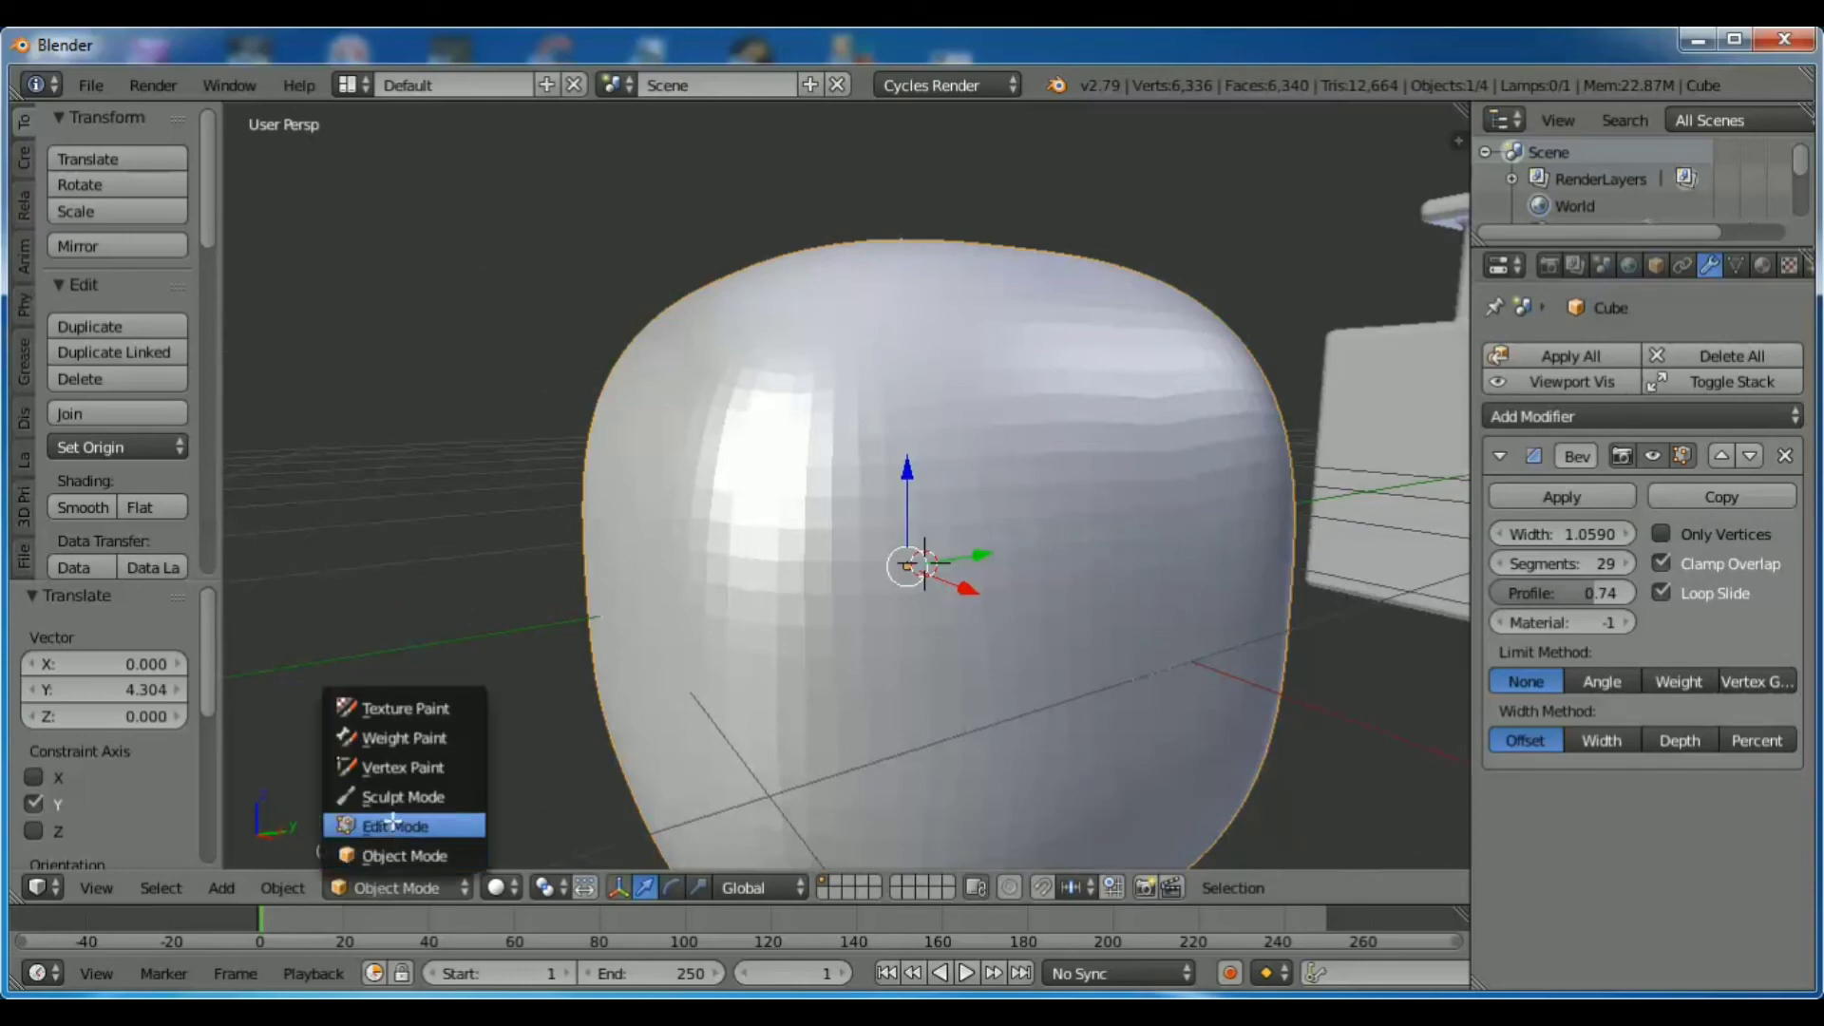
Put the rounded cube into Edit Mode and frame it, cancelling a first loop-cut attempt.
{"action": "left_click", "coordinate": [392, 823]}
{"action": "middle_click_drag", "start_coordinate": [1243, 669], "coordinate": [1219, 672]}
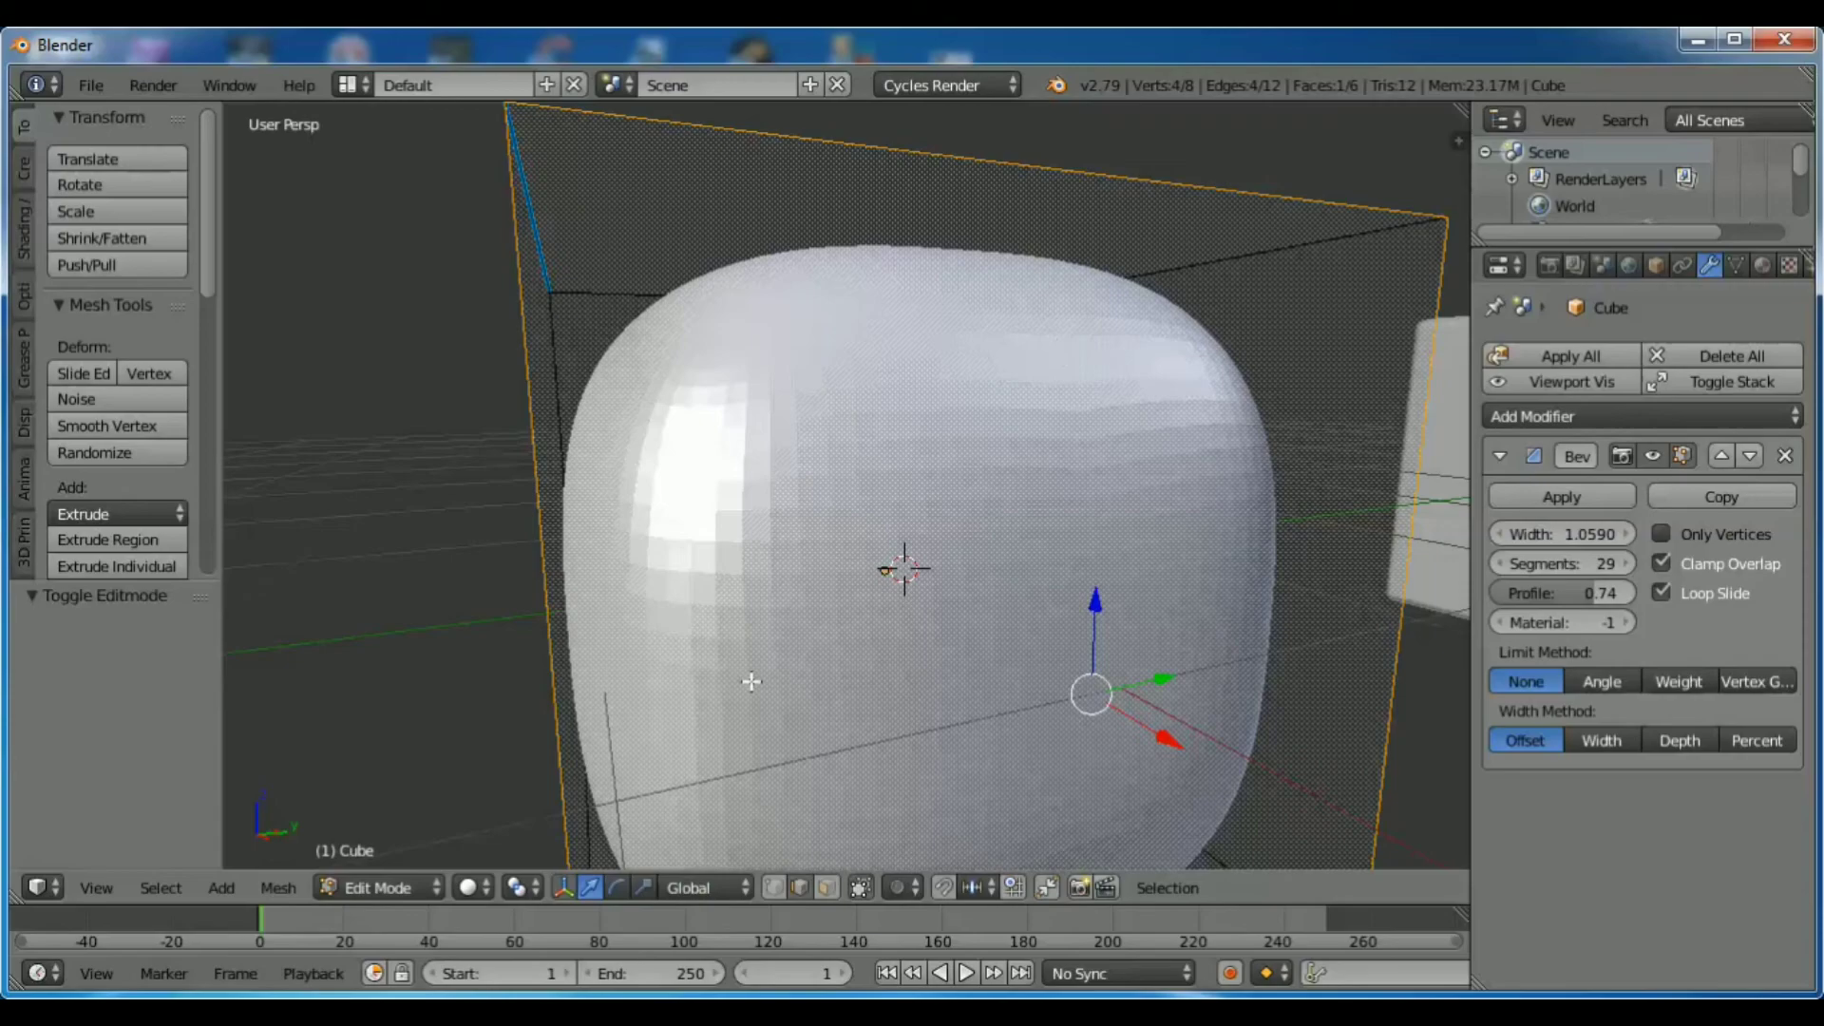
{"action": "key", "text": "ctrl+r"}
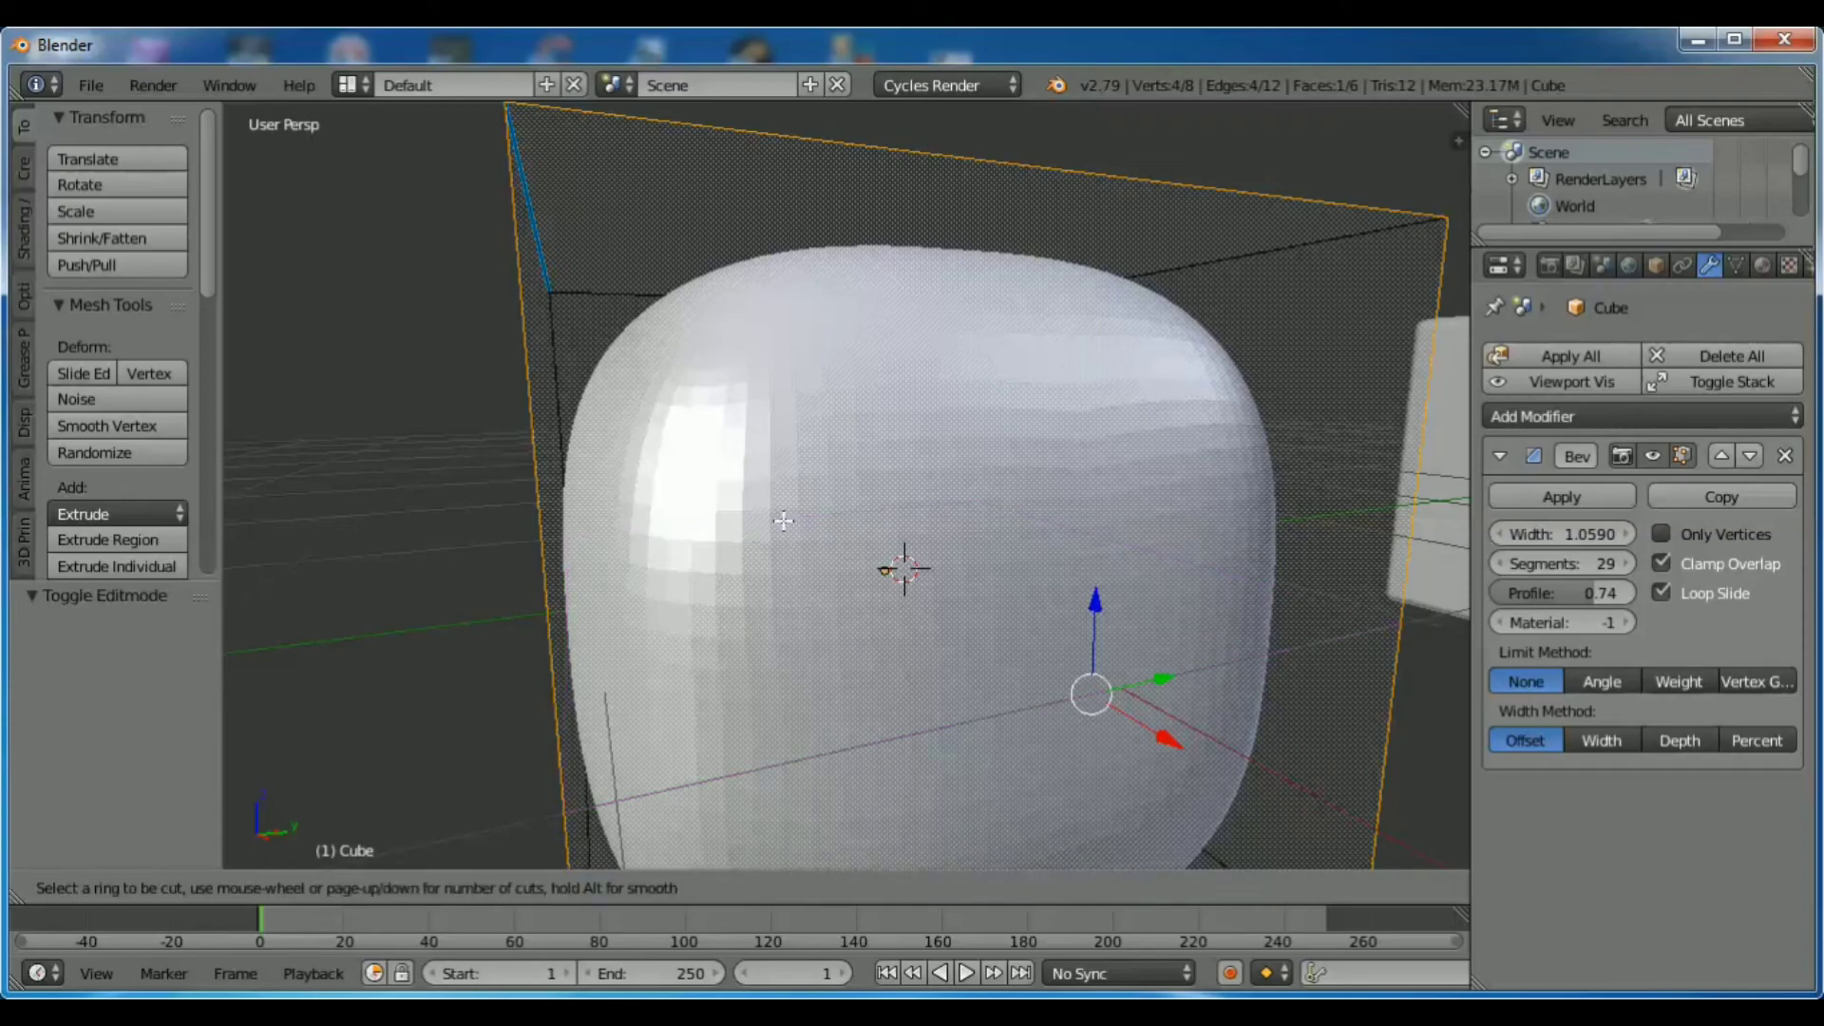
{"action": "key", "text": "Escape"}
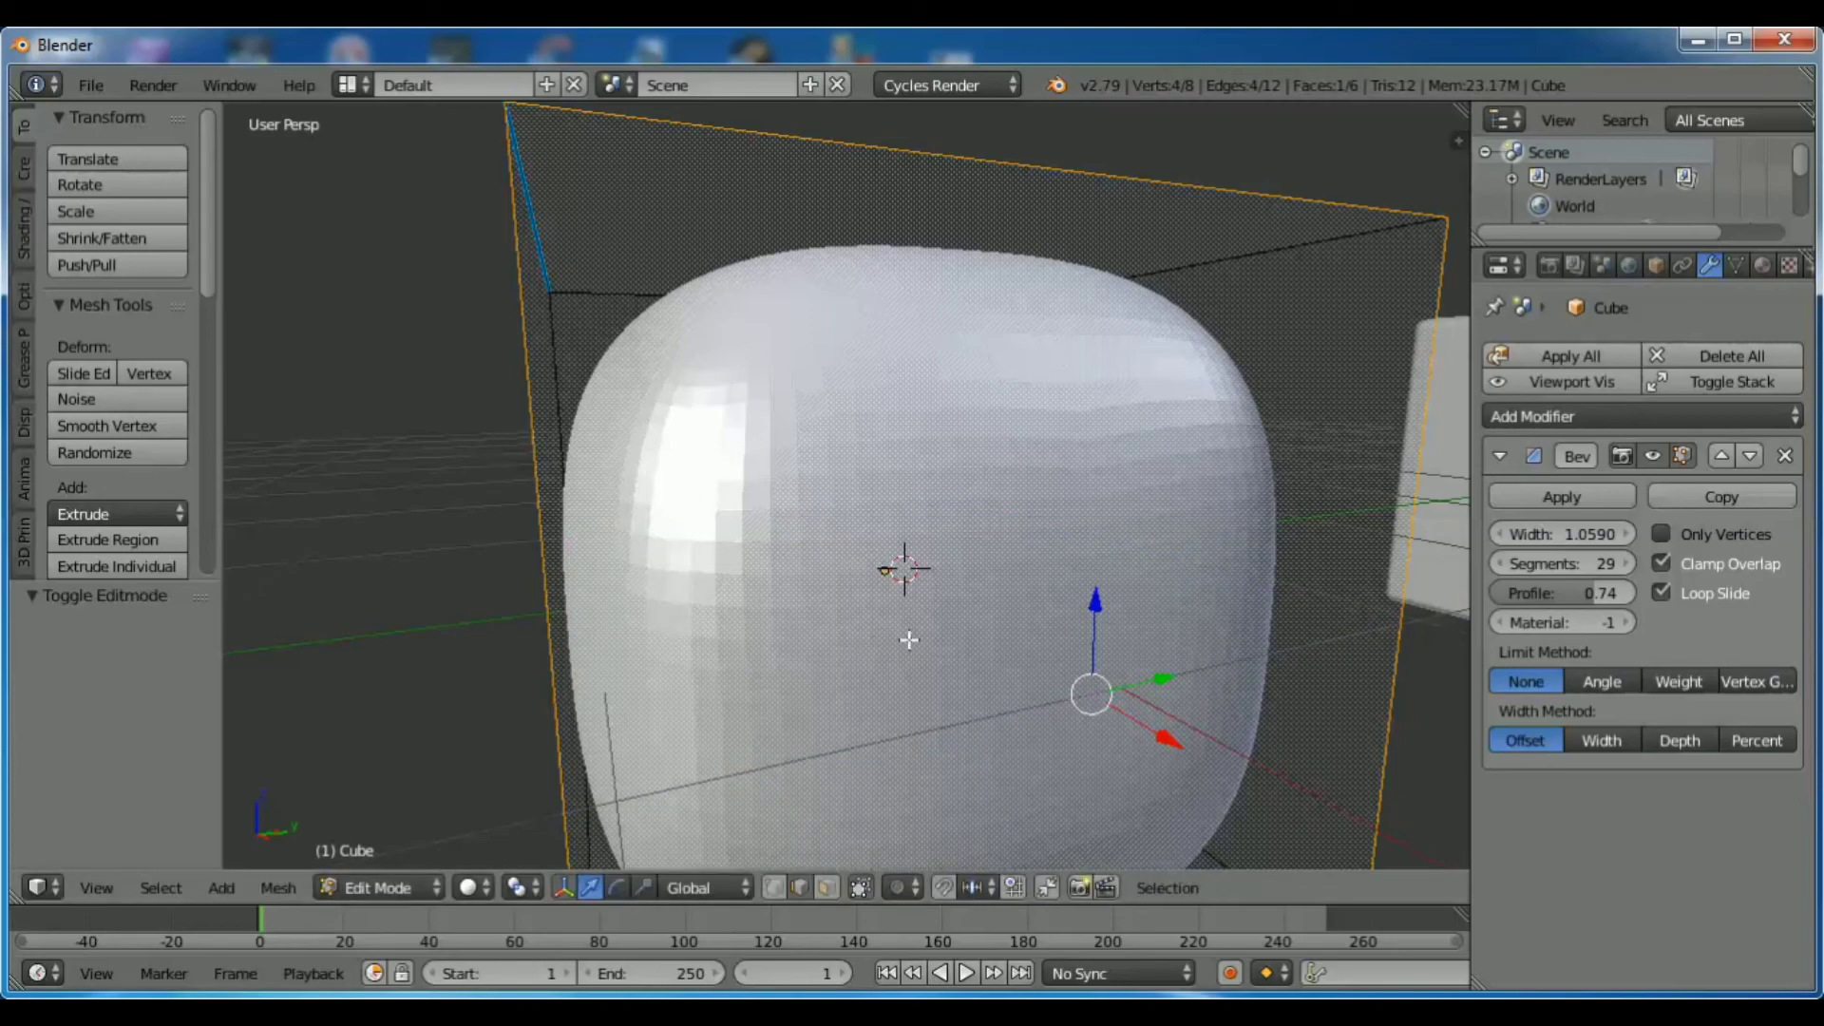
{"action": "scroll", "coordinate": [869, 548], "scroll_direction": "down", "scroll_amount": 5}
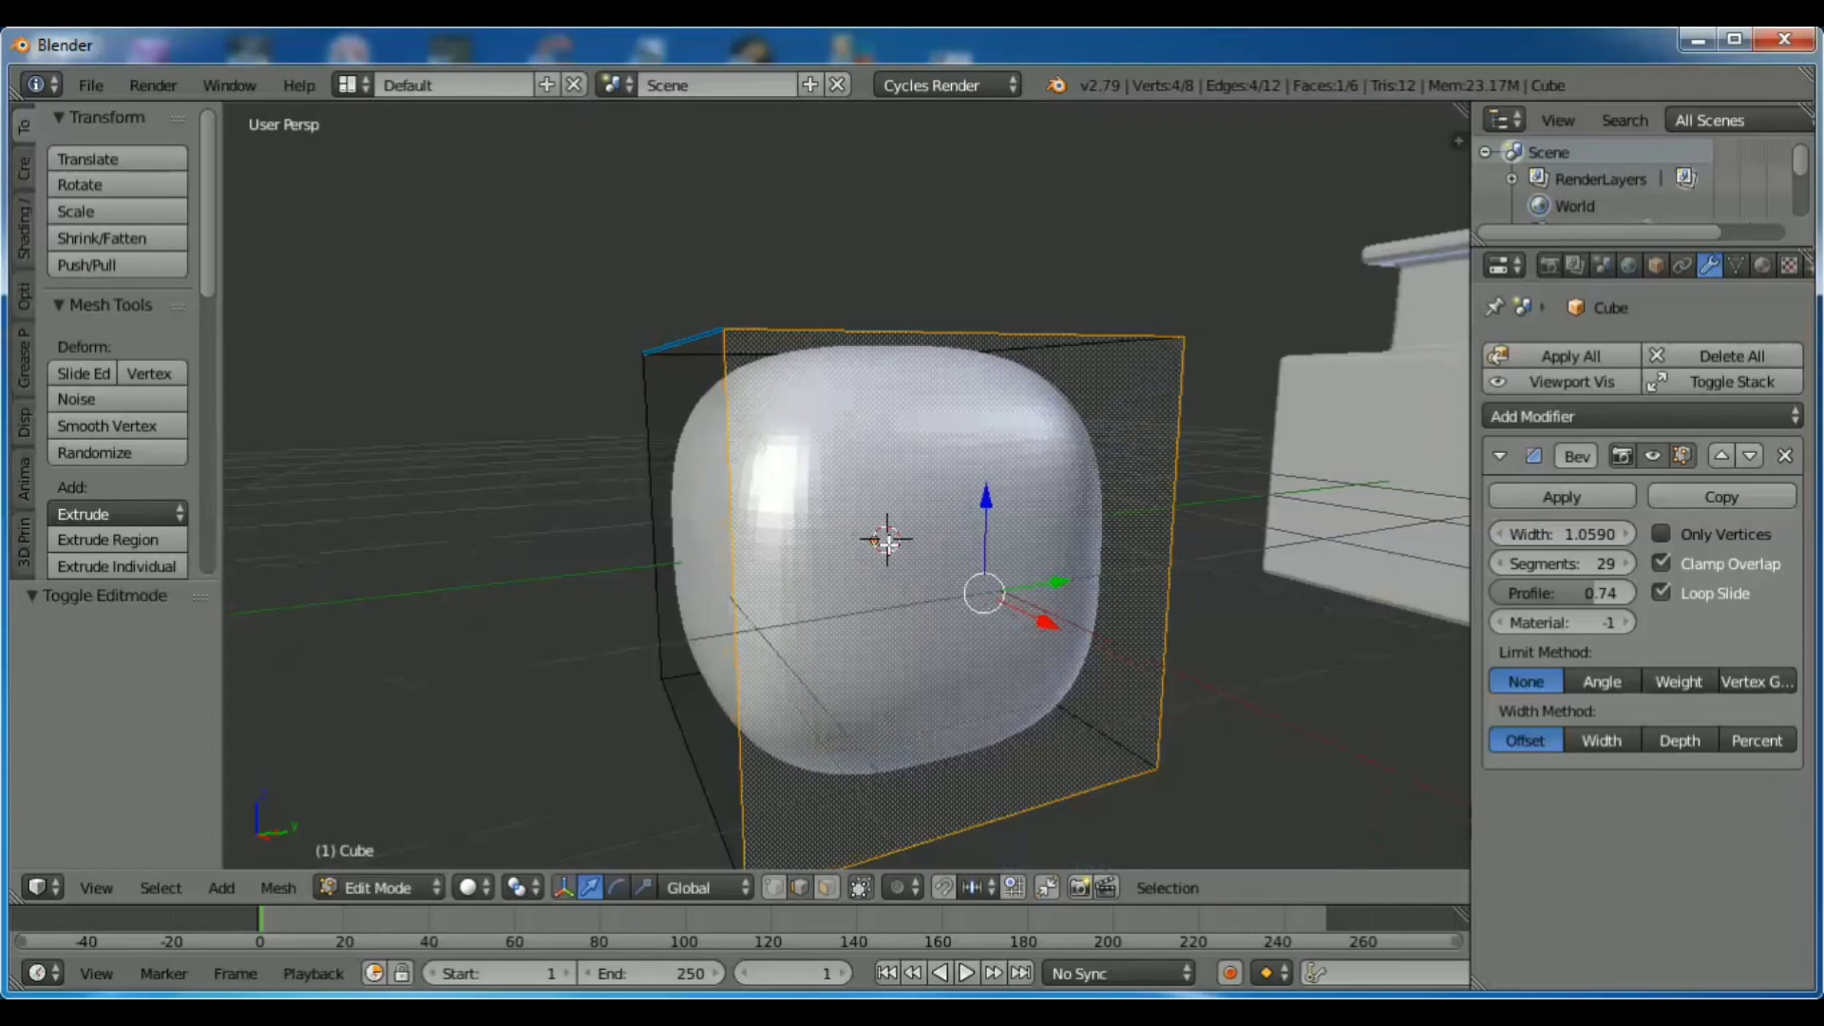
{"action": "mouse_move", "coordinate": [888, 537]}
{"action": "middle_mouse_down"}
{"action": "mouse_move", "coordinate": [921, 546]}
{"action": "mouse_move", "coordinate": [876, 603]}
{"action": "middle_mouse_up"}
{"action": "scroll", "coordinate": [872, 657], "scroll_direction": "up", "scroll_amount": 3}
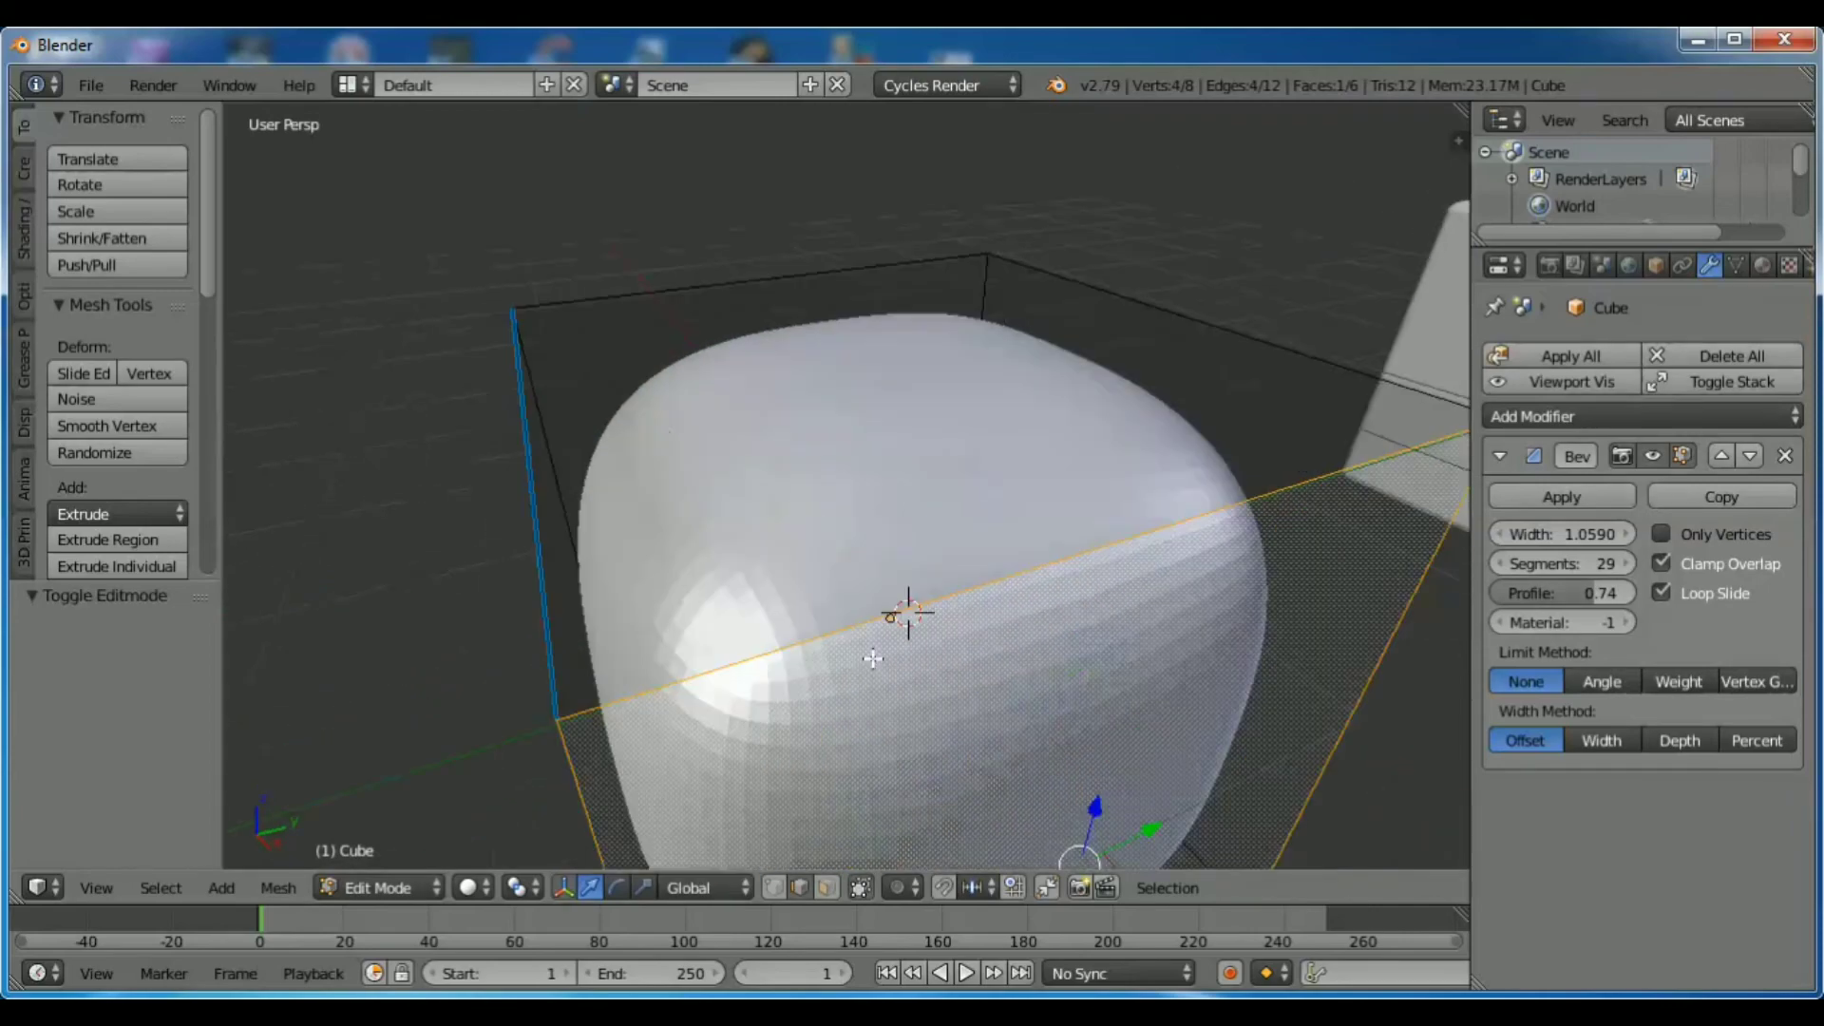
{"action": "mouse_move", "coordinate": [866, 730]}
{"action": "middle_mouse_down"}
{"action": "mouse_move", "coordinate": [858, 684]}
{"action": "mouse_move", "coordinate": [887, 655]}
{"action": "mouse_move", "coordinate": [903, 680]}
{"action": "middle_mouse_up"}
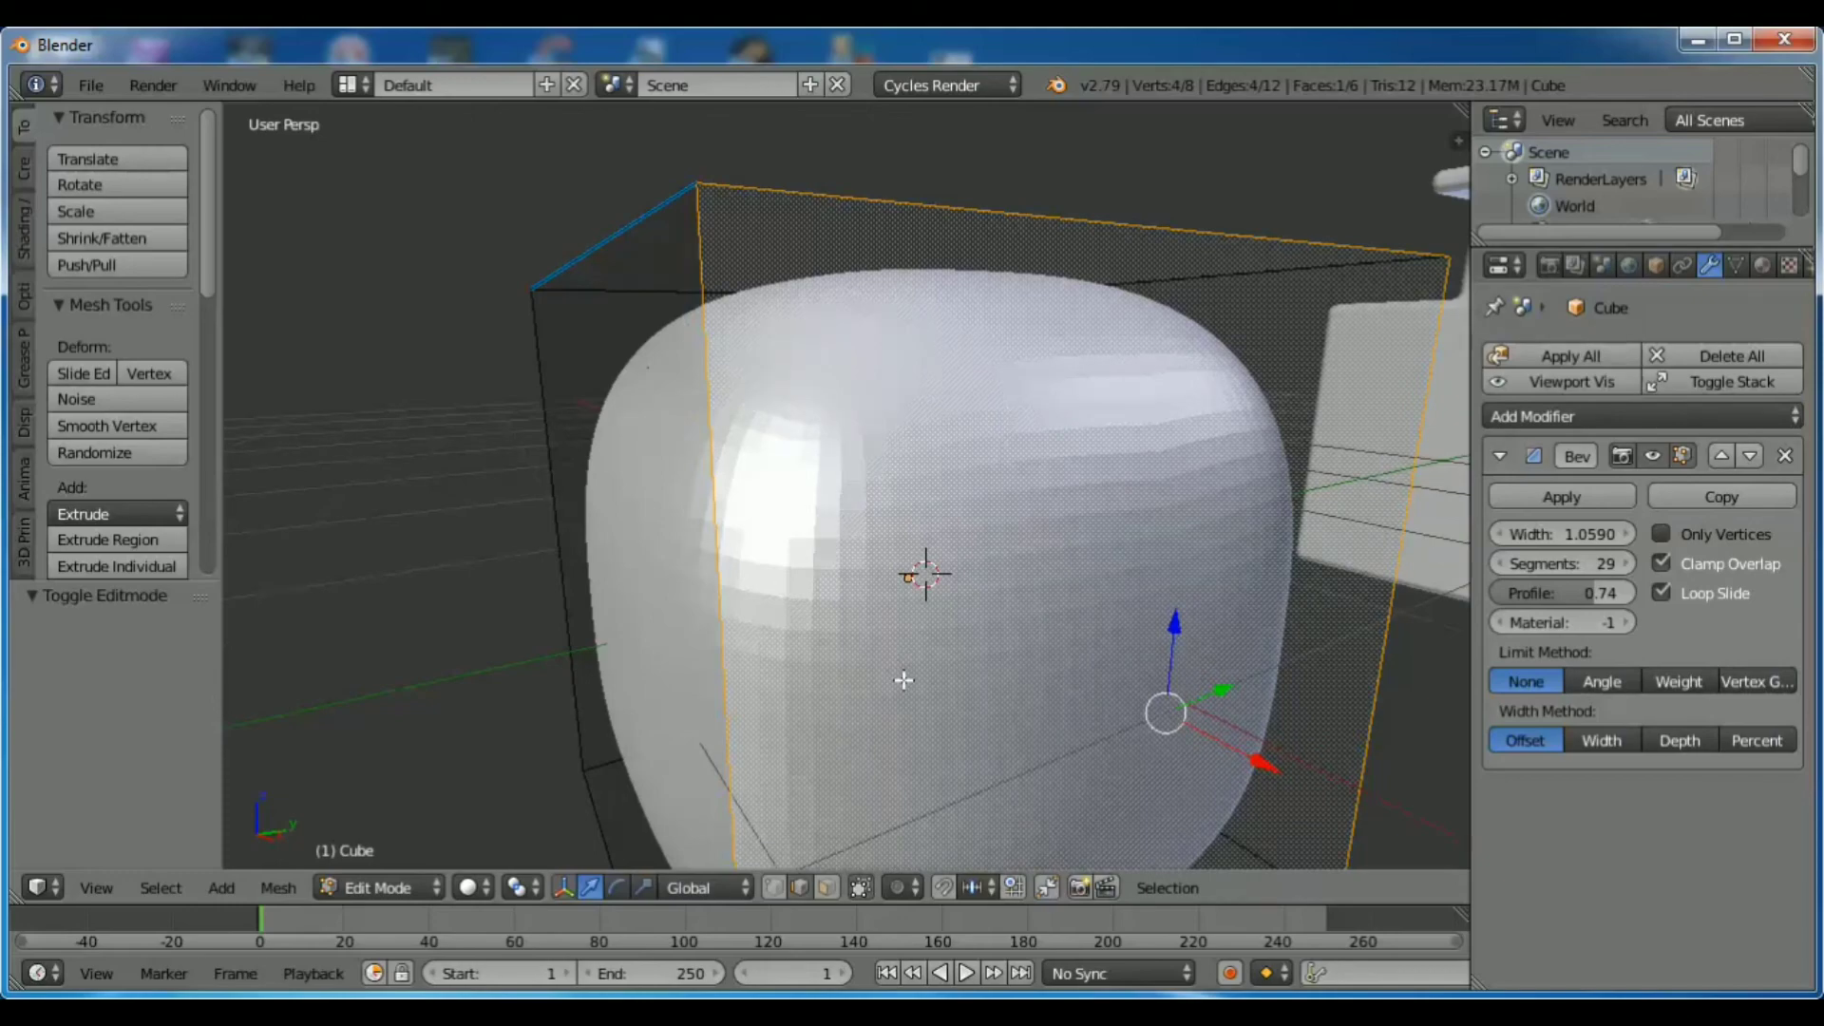
Cut a horizontal edge loop around the cube's middle and start raising it.
{"action": "key", "text": "ctrl+r"}
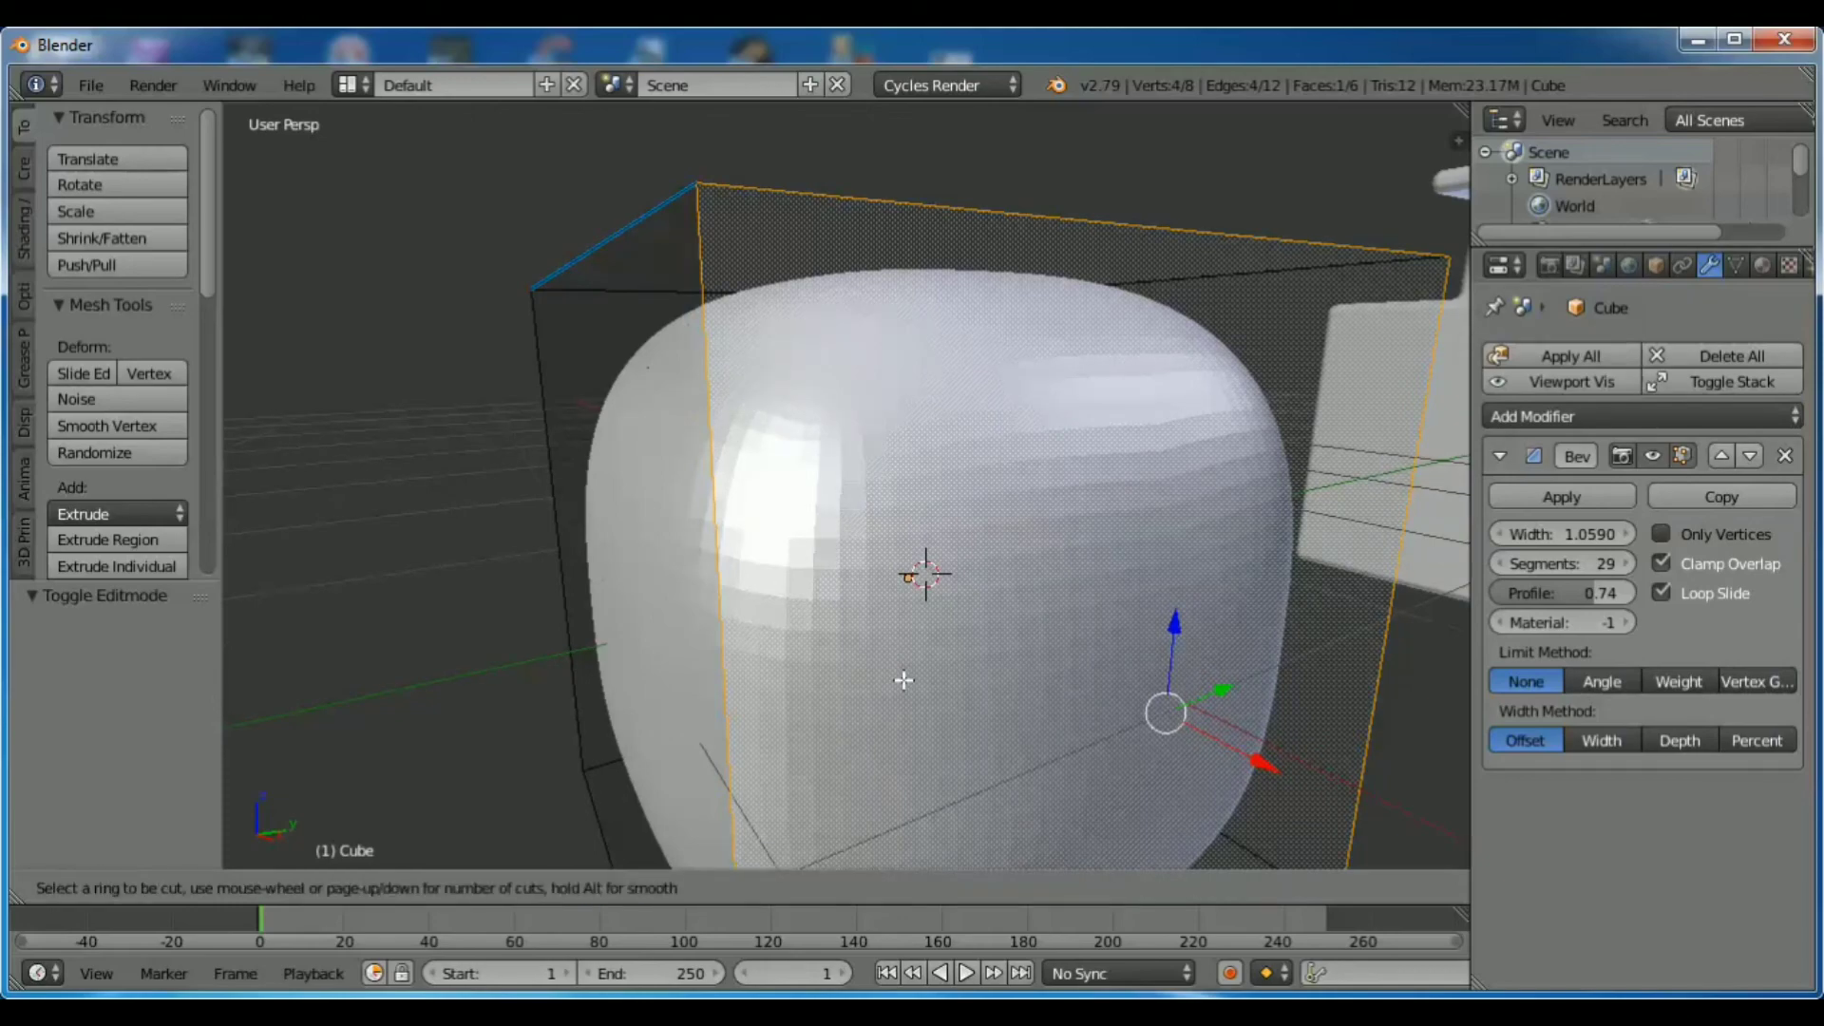
{"action": "left_click", "coordinate": [722, 596]}
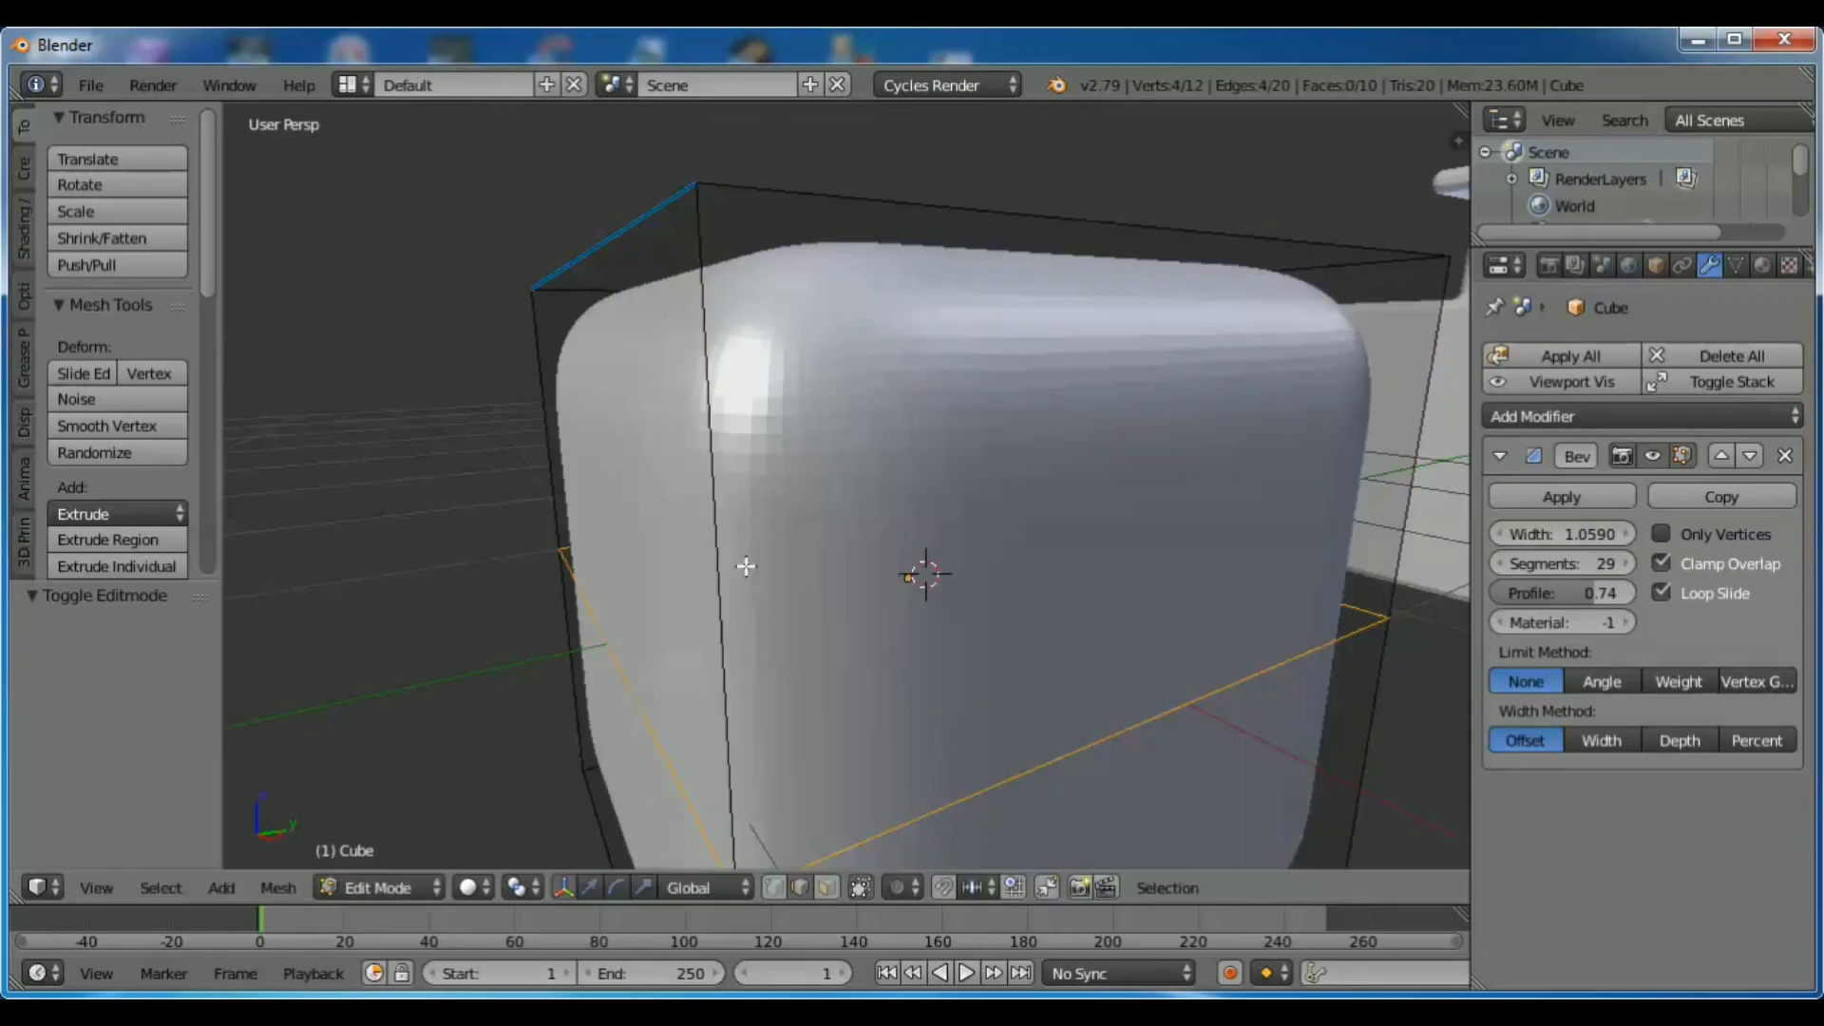
{"action": "left_click", "coordinate": [780, 529]}
{"action": "scroll", "coordinate": [1223, 688], "scroll_direction": "down", "scroll_amount": 2}
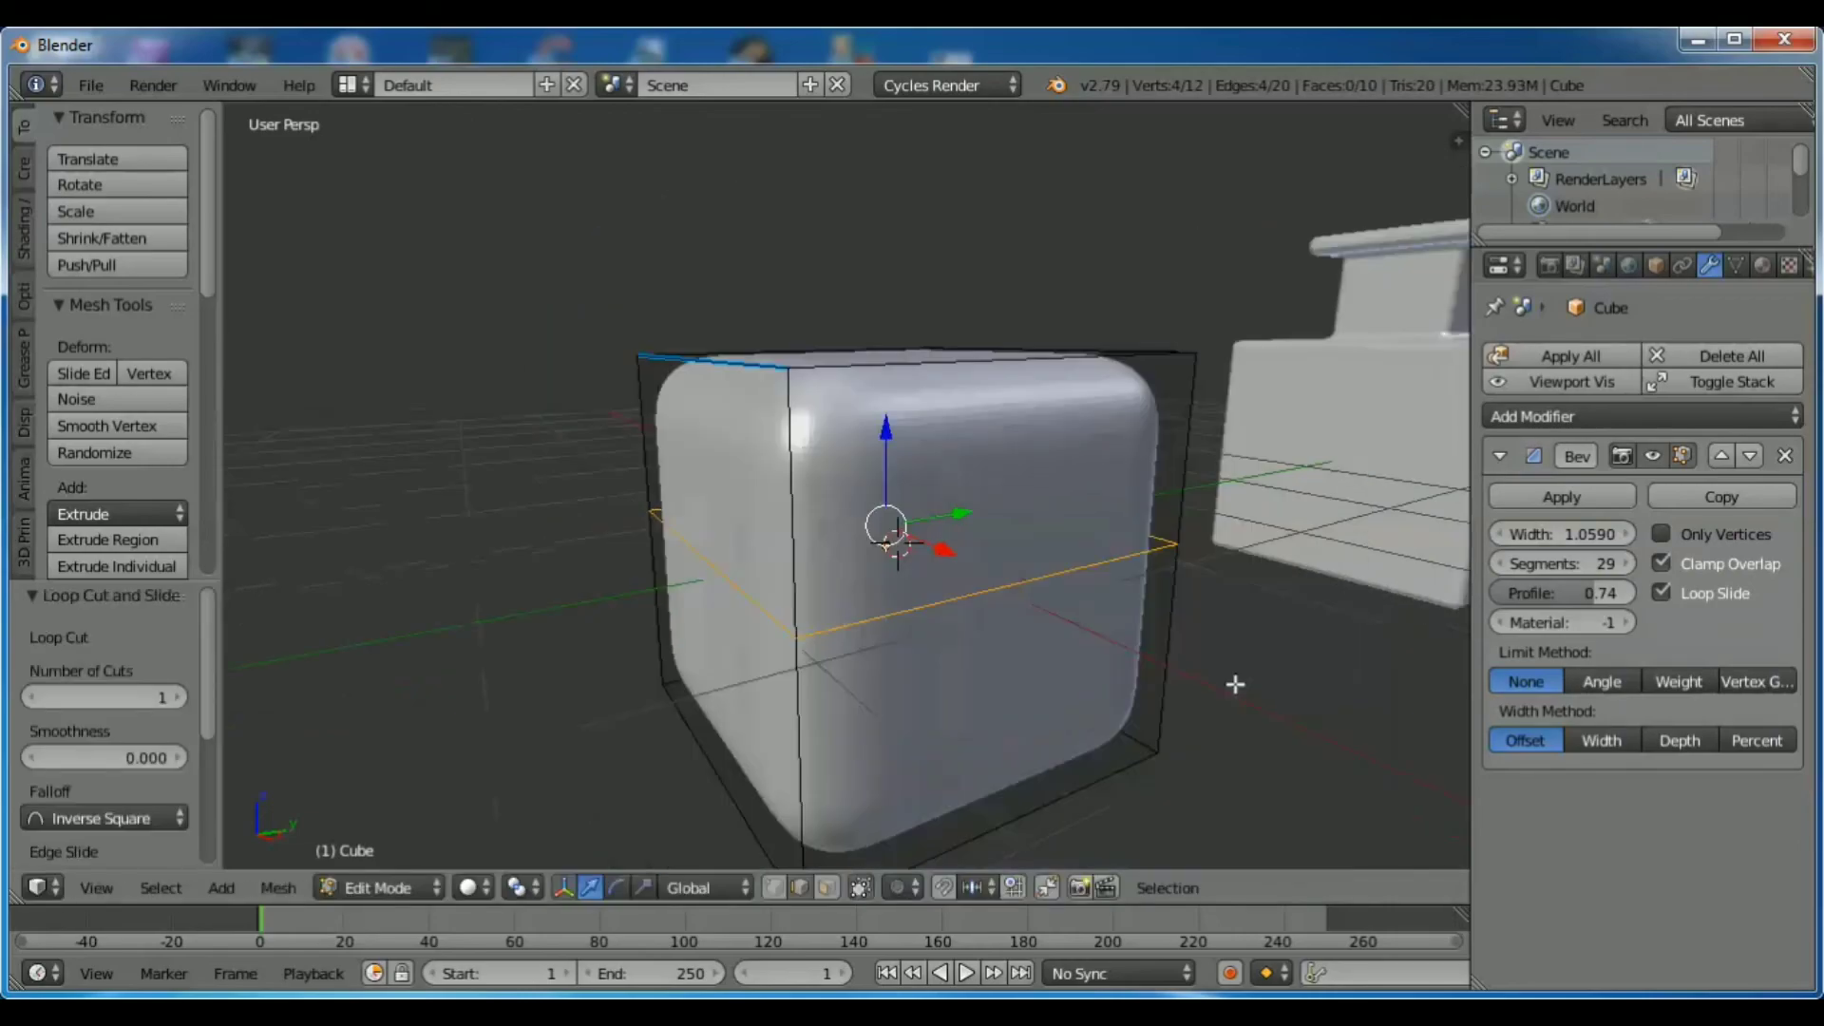
{"action": "mouse_move", "coordinate": [1315, 680]}
{"action": "middle_mouse_down"}
{"action": "mouse_move", "coordinate": [1243, 684]}
{"action": "mouse_move", "coordinate": [1286, 716]}
{"action": "middle_mouse_up"}
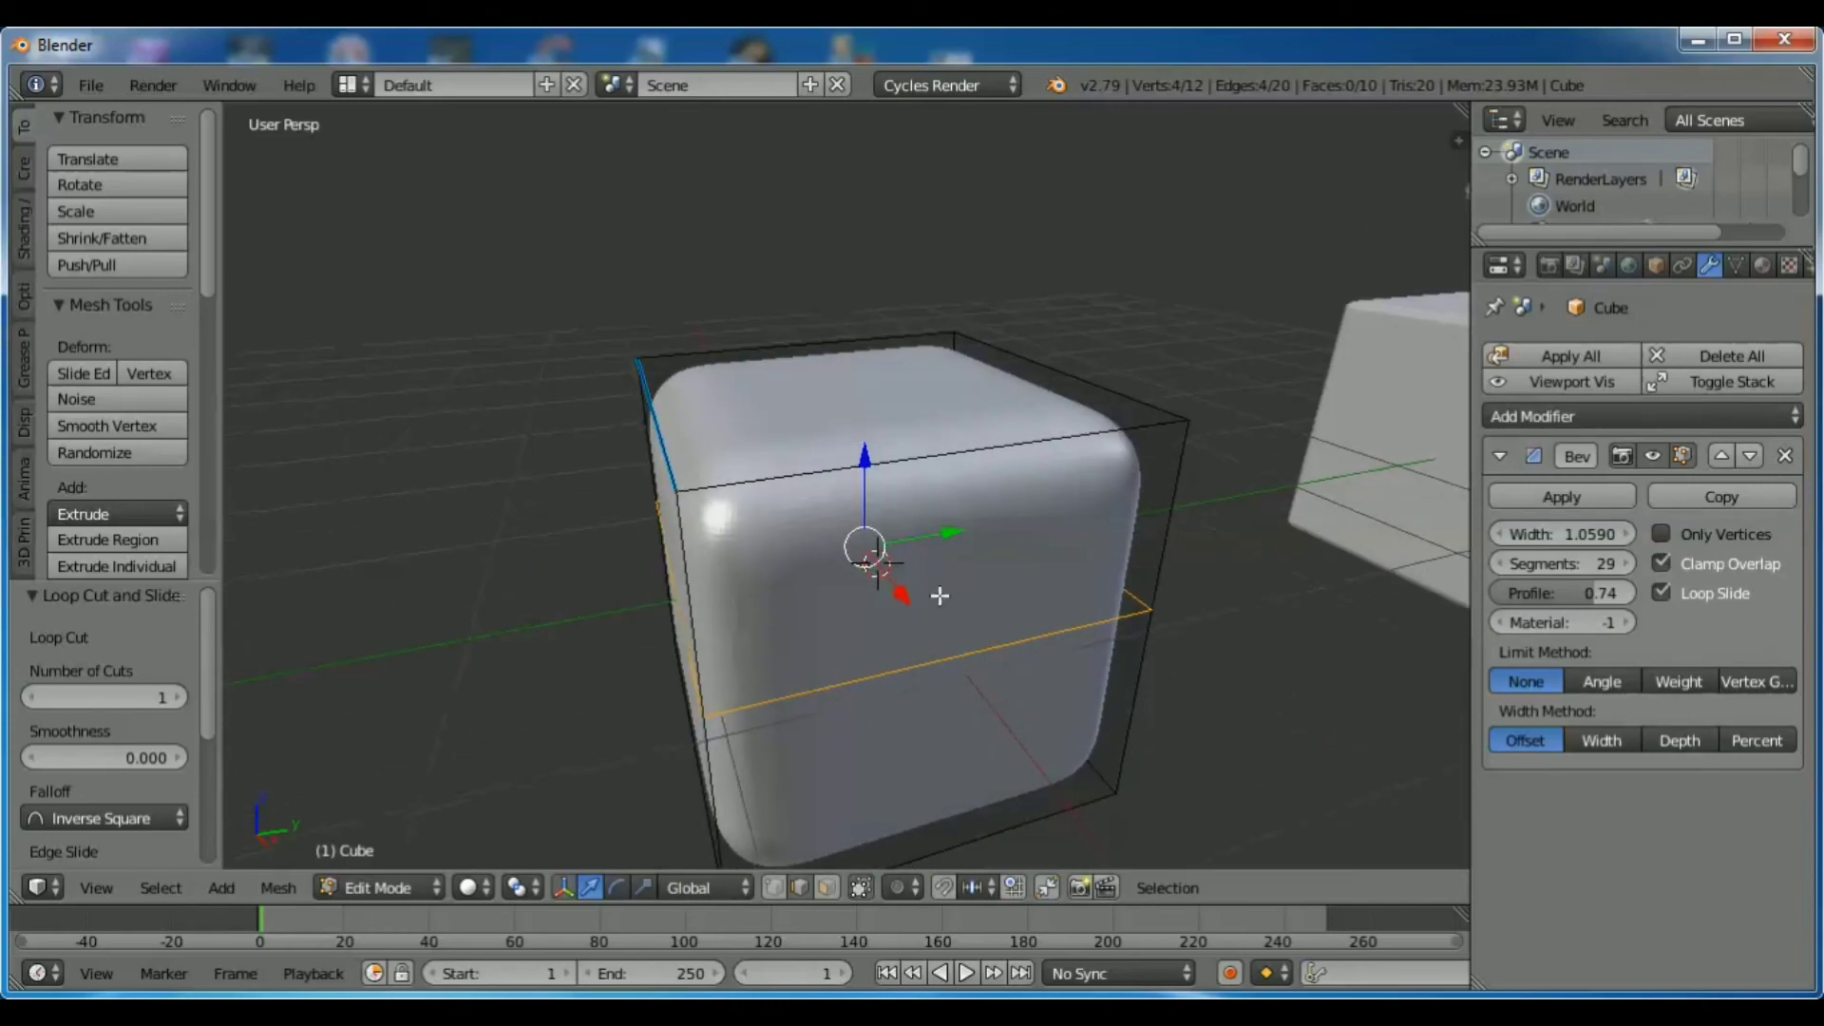
{"action": "mouse_move", "coordinate": [868, 436]}
{"action": "left_mouse_down"}
{"action": "mouse_move", "coordinate": [899, 314]}
{"action": "mouse_move", "coordinate": [887, 618]}
{"action": "mouse_move", "coordinate": [869, 436]}
{"action": "left_mouse_up"}
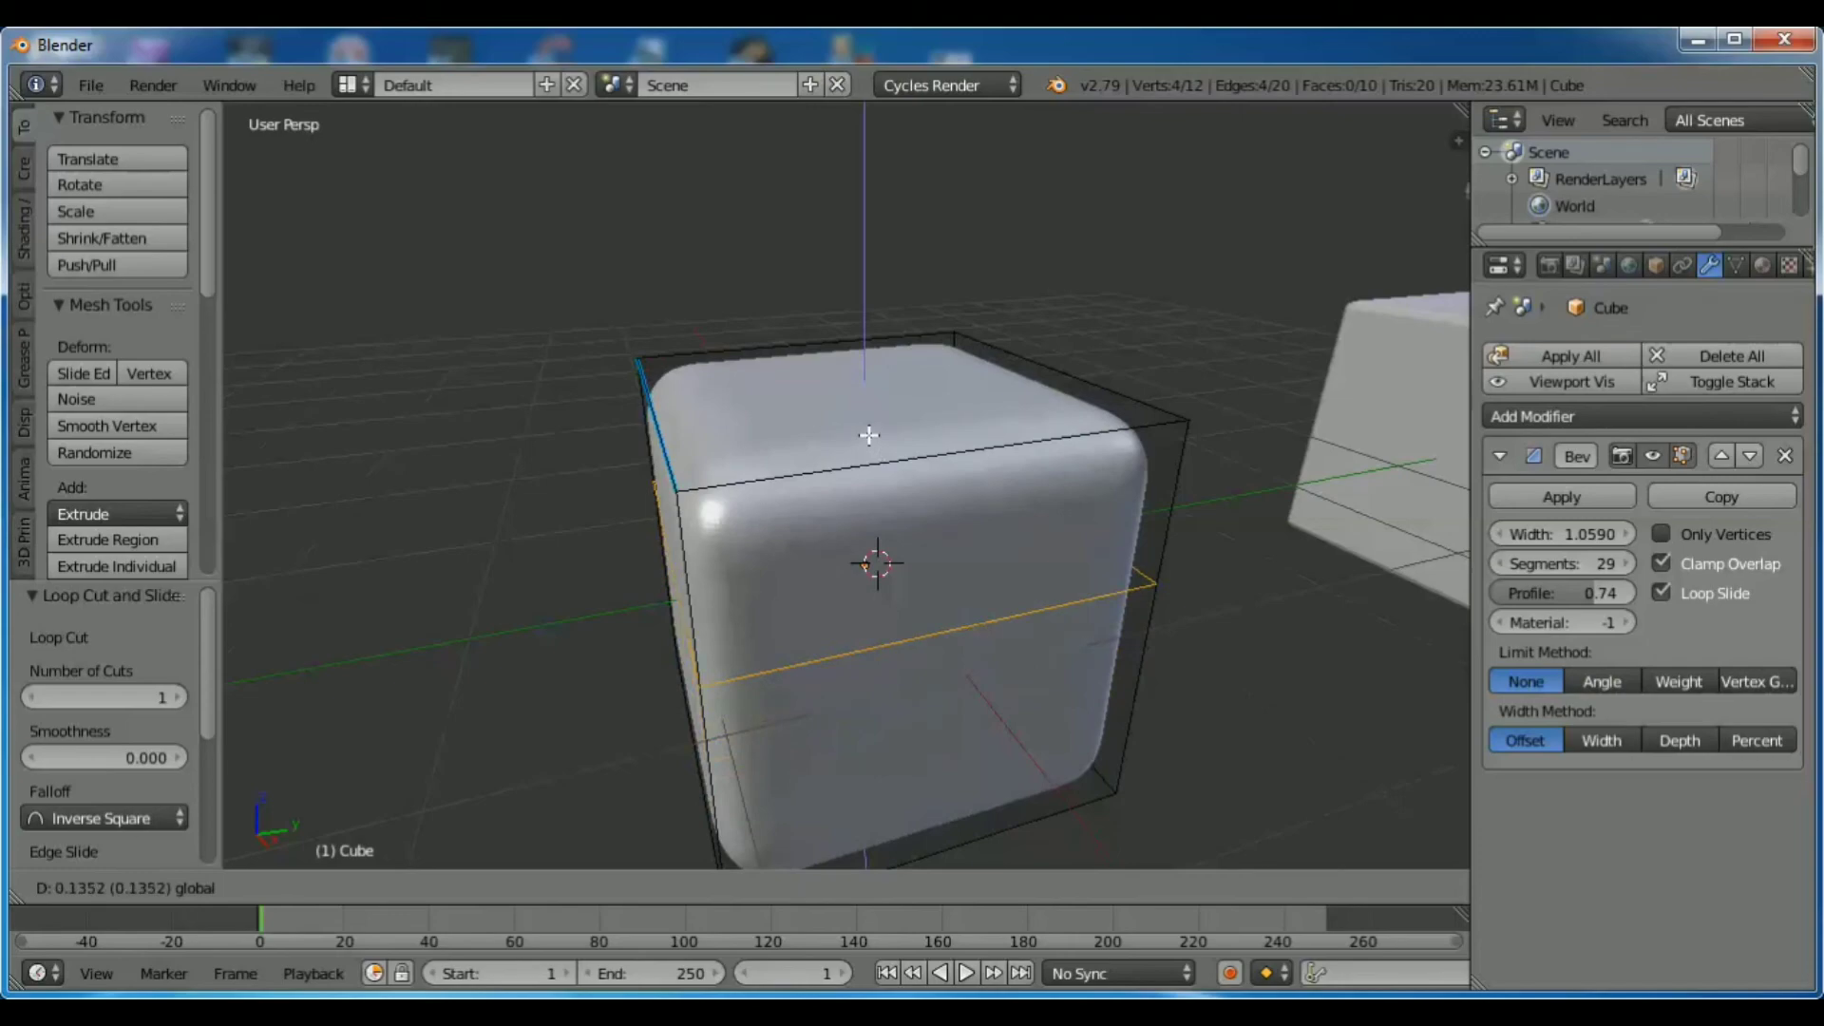
Switch to Wireframe and move the cube's edge loop 0.284 lower along Z.
{"action": "left_click", "coordinate": [732, 618]}
{"action": "mouse_move", "coordinate": [566, 659]}
{"action": "middle_mouse_down"}
{"action": "mouse_move", "coordinate": [627, 618]}
{"action": "mouse_move", "coordinate": [570, 836]}
{"action": "middle_mouse_up"}
{"action": "left_click", "coordinate": [468, 885]}
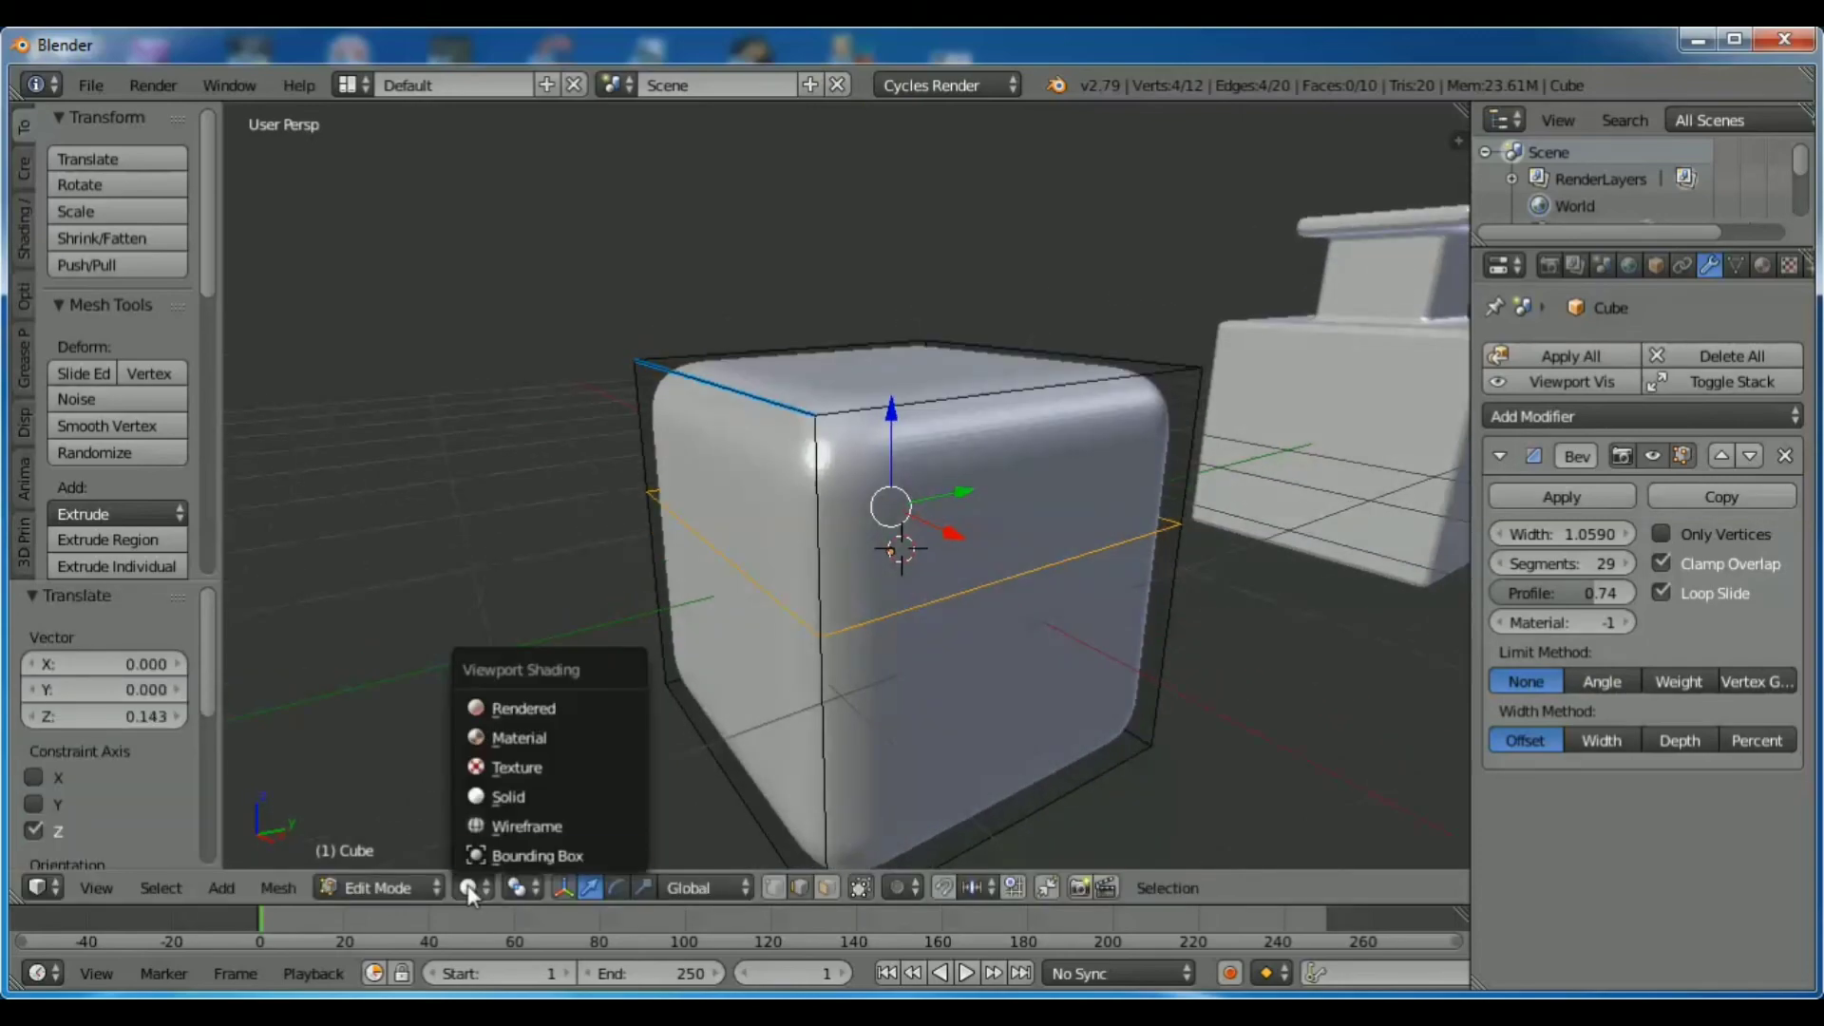
{"action": "left_click", "coordinate": [492, 825]}
{"action": "mouse_move", "coordinate": [1319, 711]}
{"action": "middle_mouse_down"}
{"action": "mouse_move", "coordinate": [1254, 725]}
{"action": "mouse_move", "coordinate": [1352, 725]}
{"action": "middle_mouse_up"}
{"action": "scroll", "coordinate": [1046, 738], "scroll_direction": "up", "scroll_amount": 3}
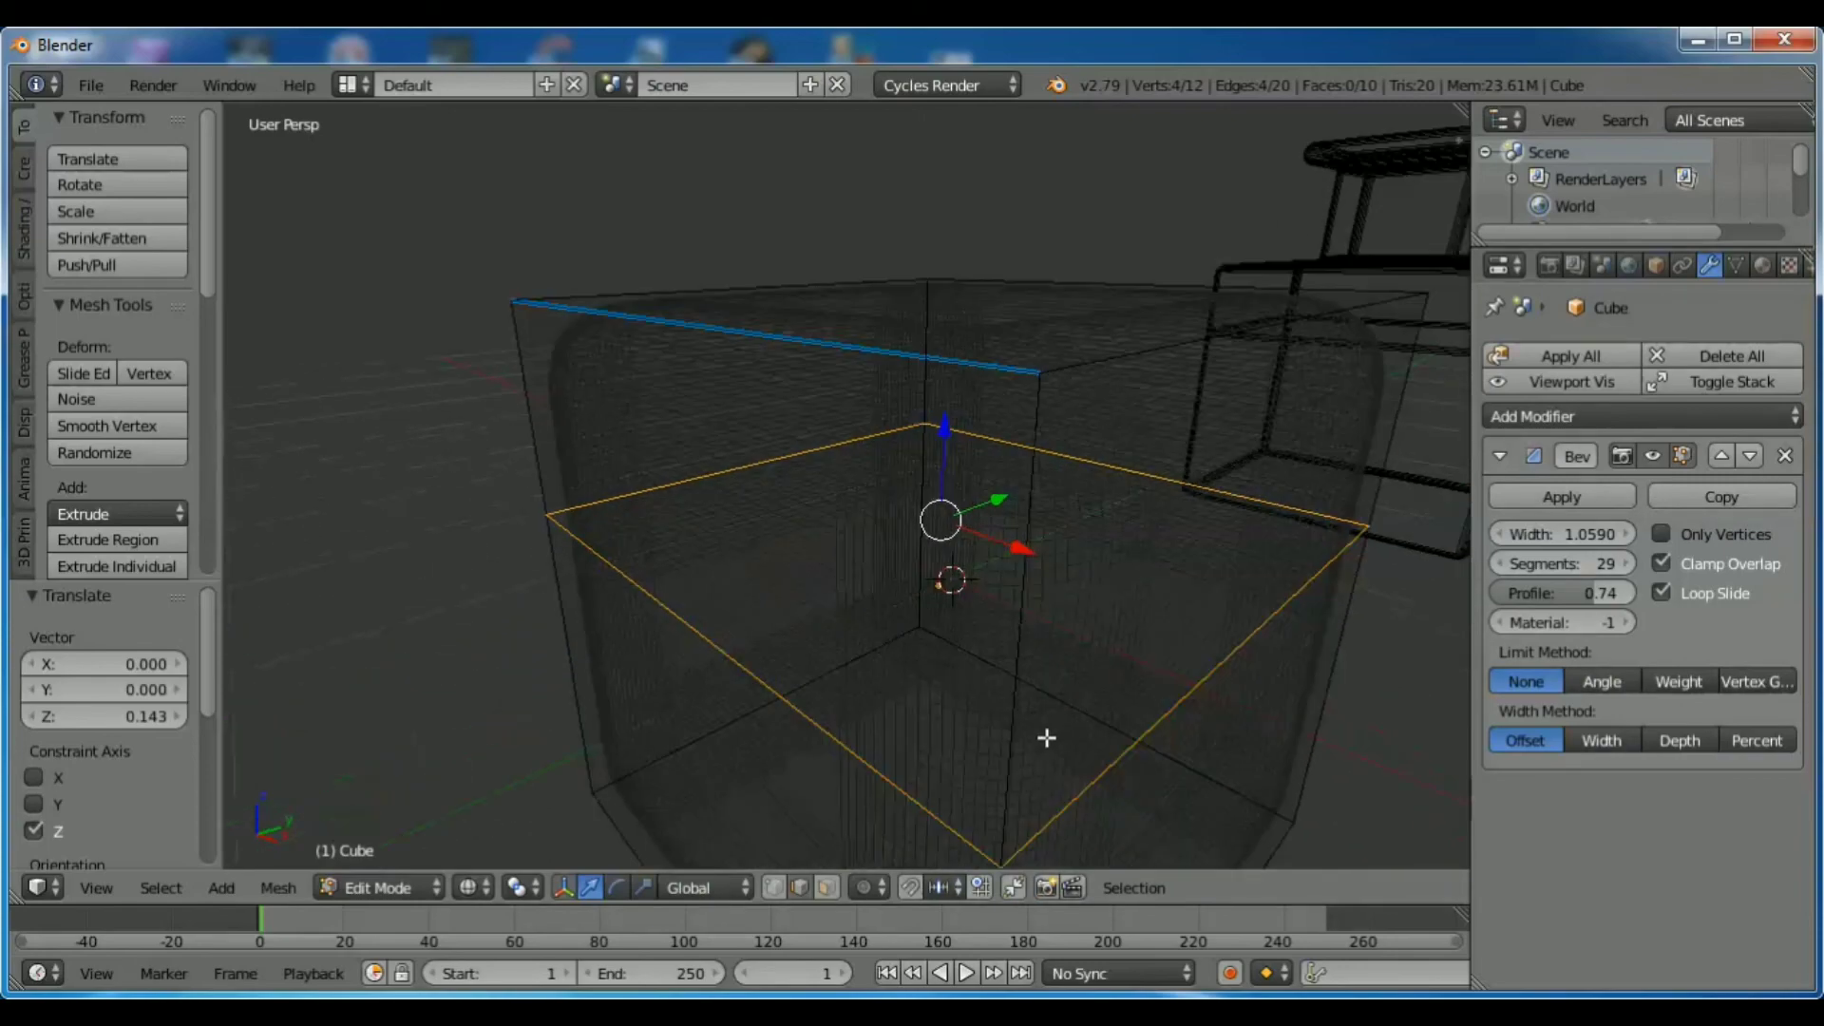
{"action": "mouse_move", "coordinate": [945, 418]}
{"action": "left_mouse_down"}
{"action": "mouse_move", "coordinate": [1026, 224]}
{"action": "mouse_move", "coordinate": [1004, 518]}
{"action": "left_mouse_up"}
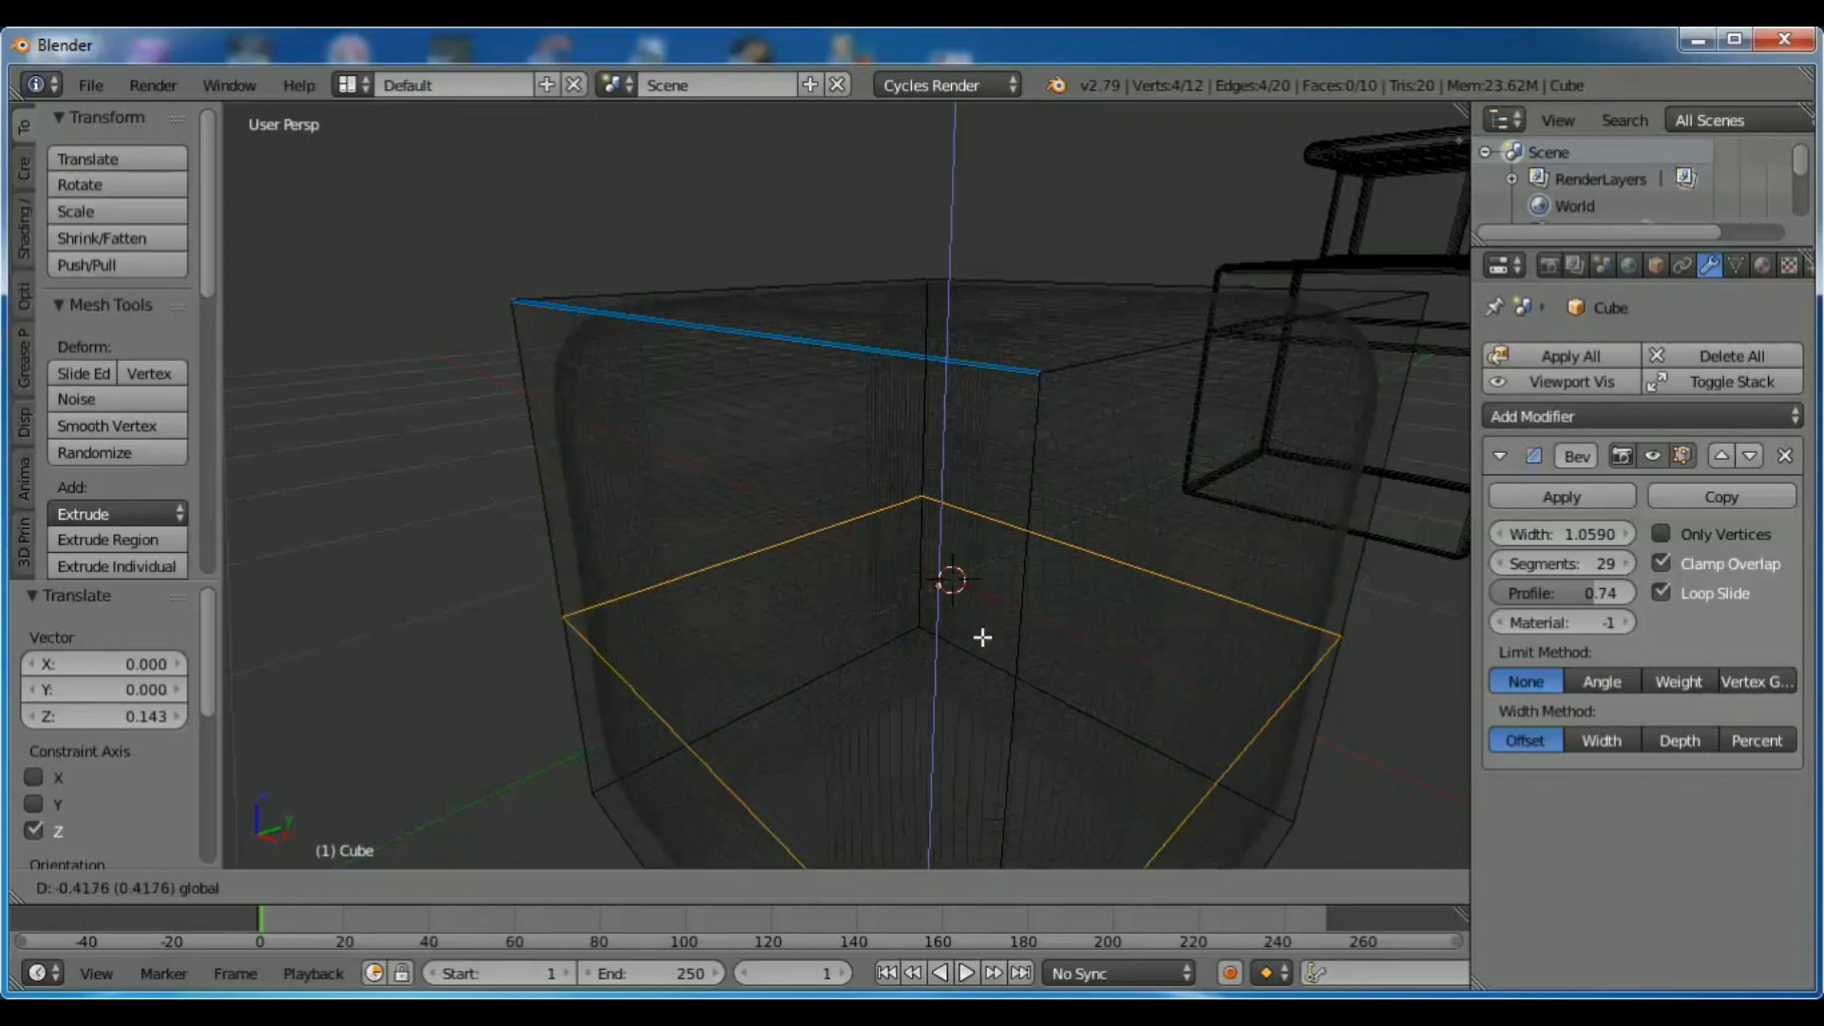
{"action": "left_click", "coordinate": [972, 511]}
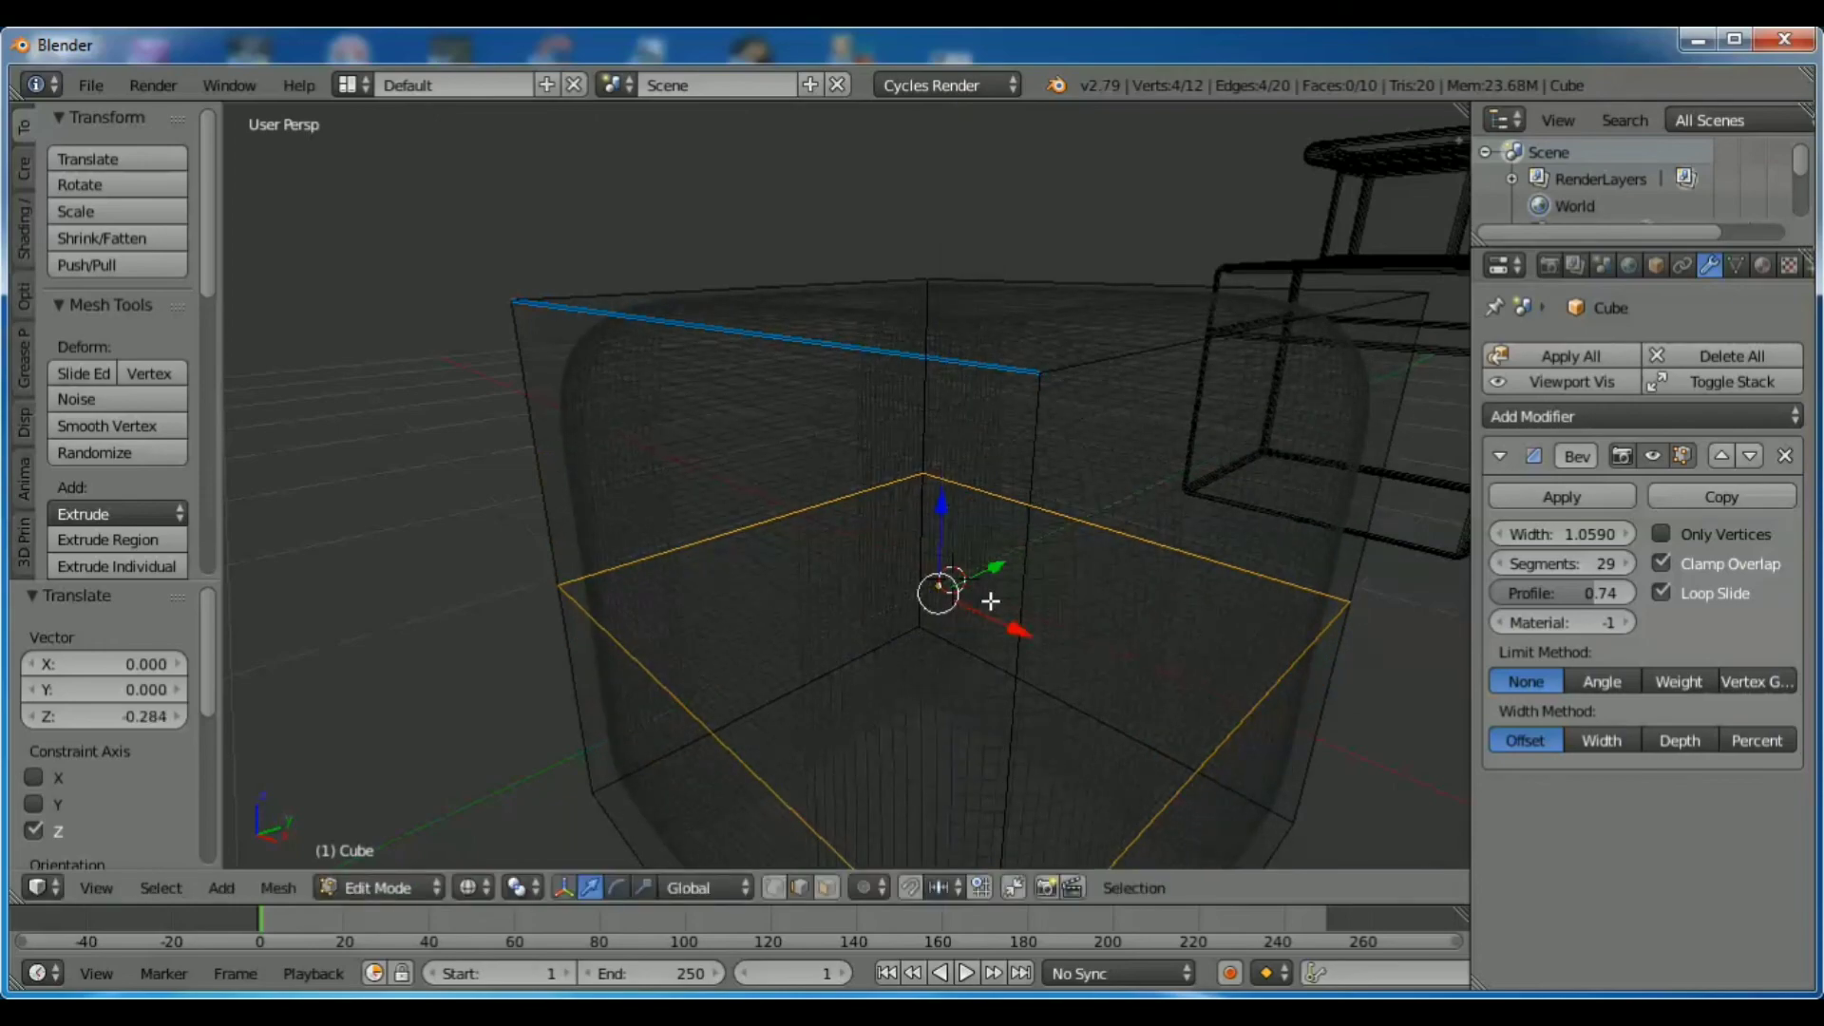
{"action": "scroll", "coordinate": [989, 598], "scroll_direction": "down", "scroll_amount": 3}
{"action": "left_click", "coordinate": [360, 889]}
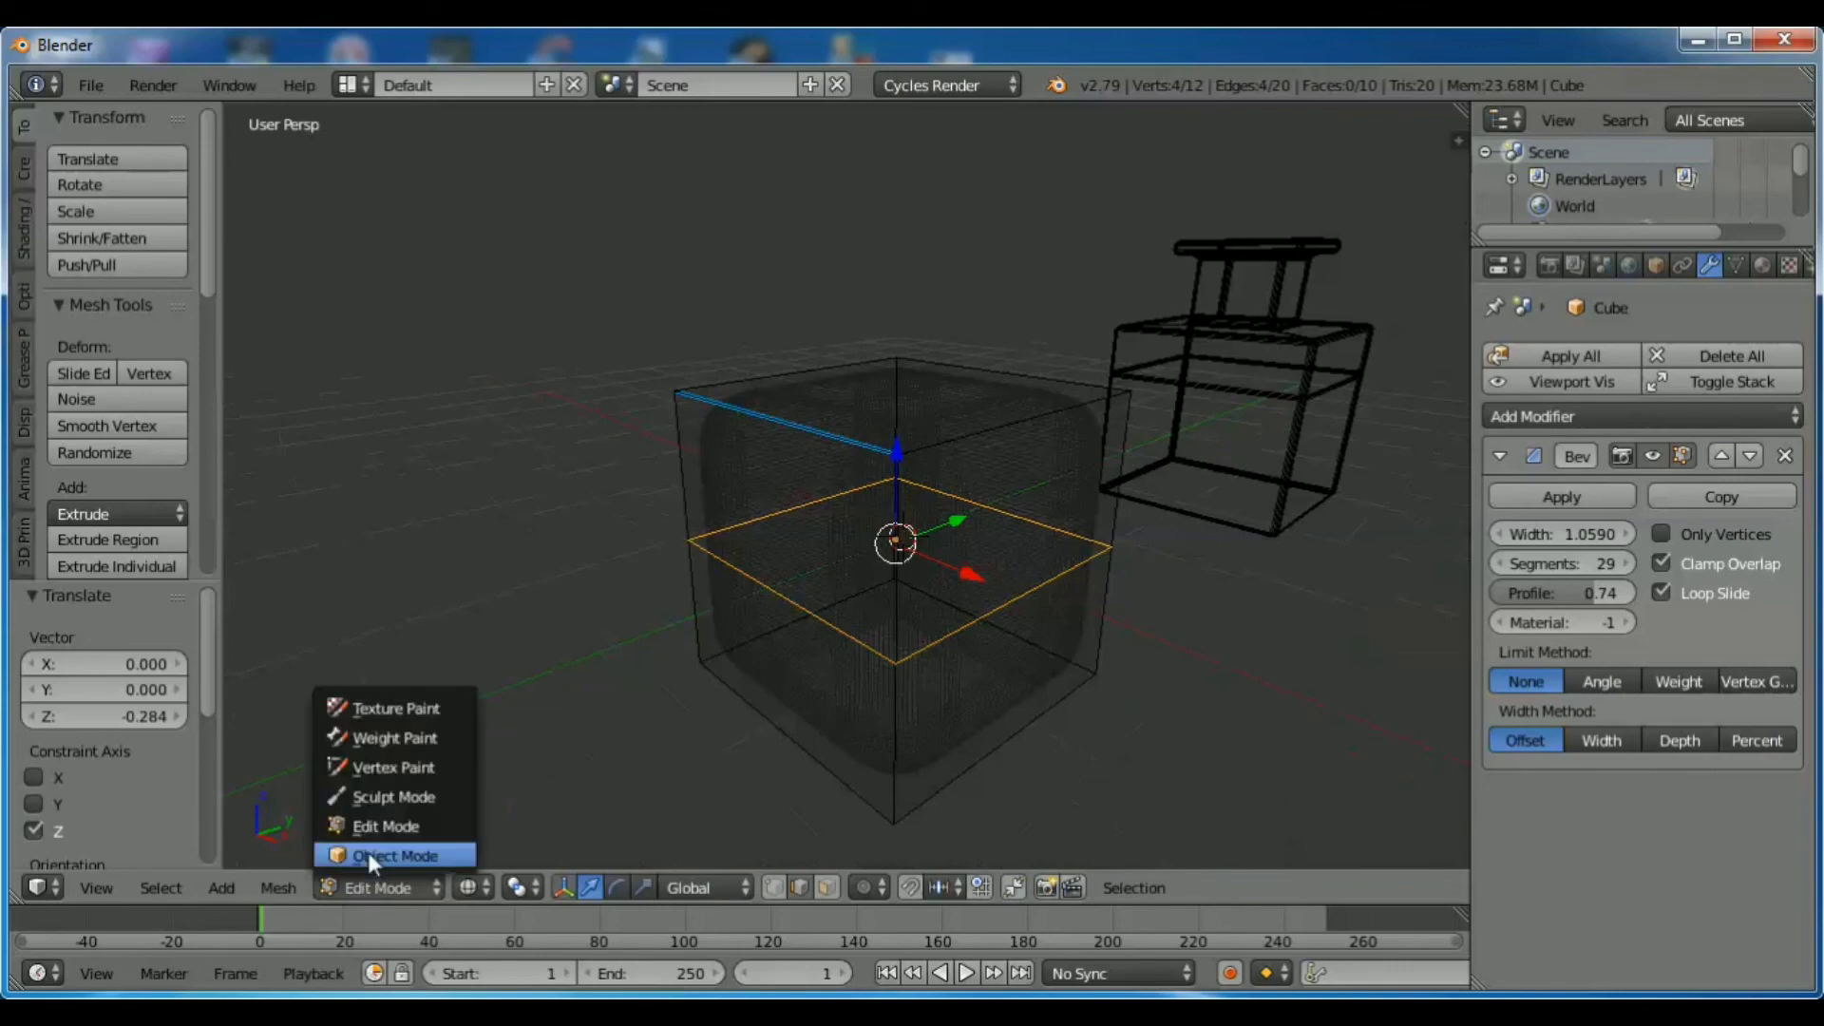
Return to Object Mode, select the bottle, and view both objects from the front in Solid shading.
{"action": "left_click", "coordinate": [378, 846]}
{"action": "right_click", "coordinate": [1252, 382]}
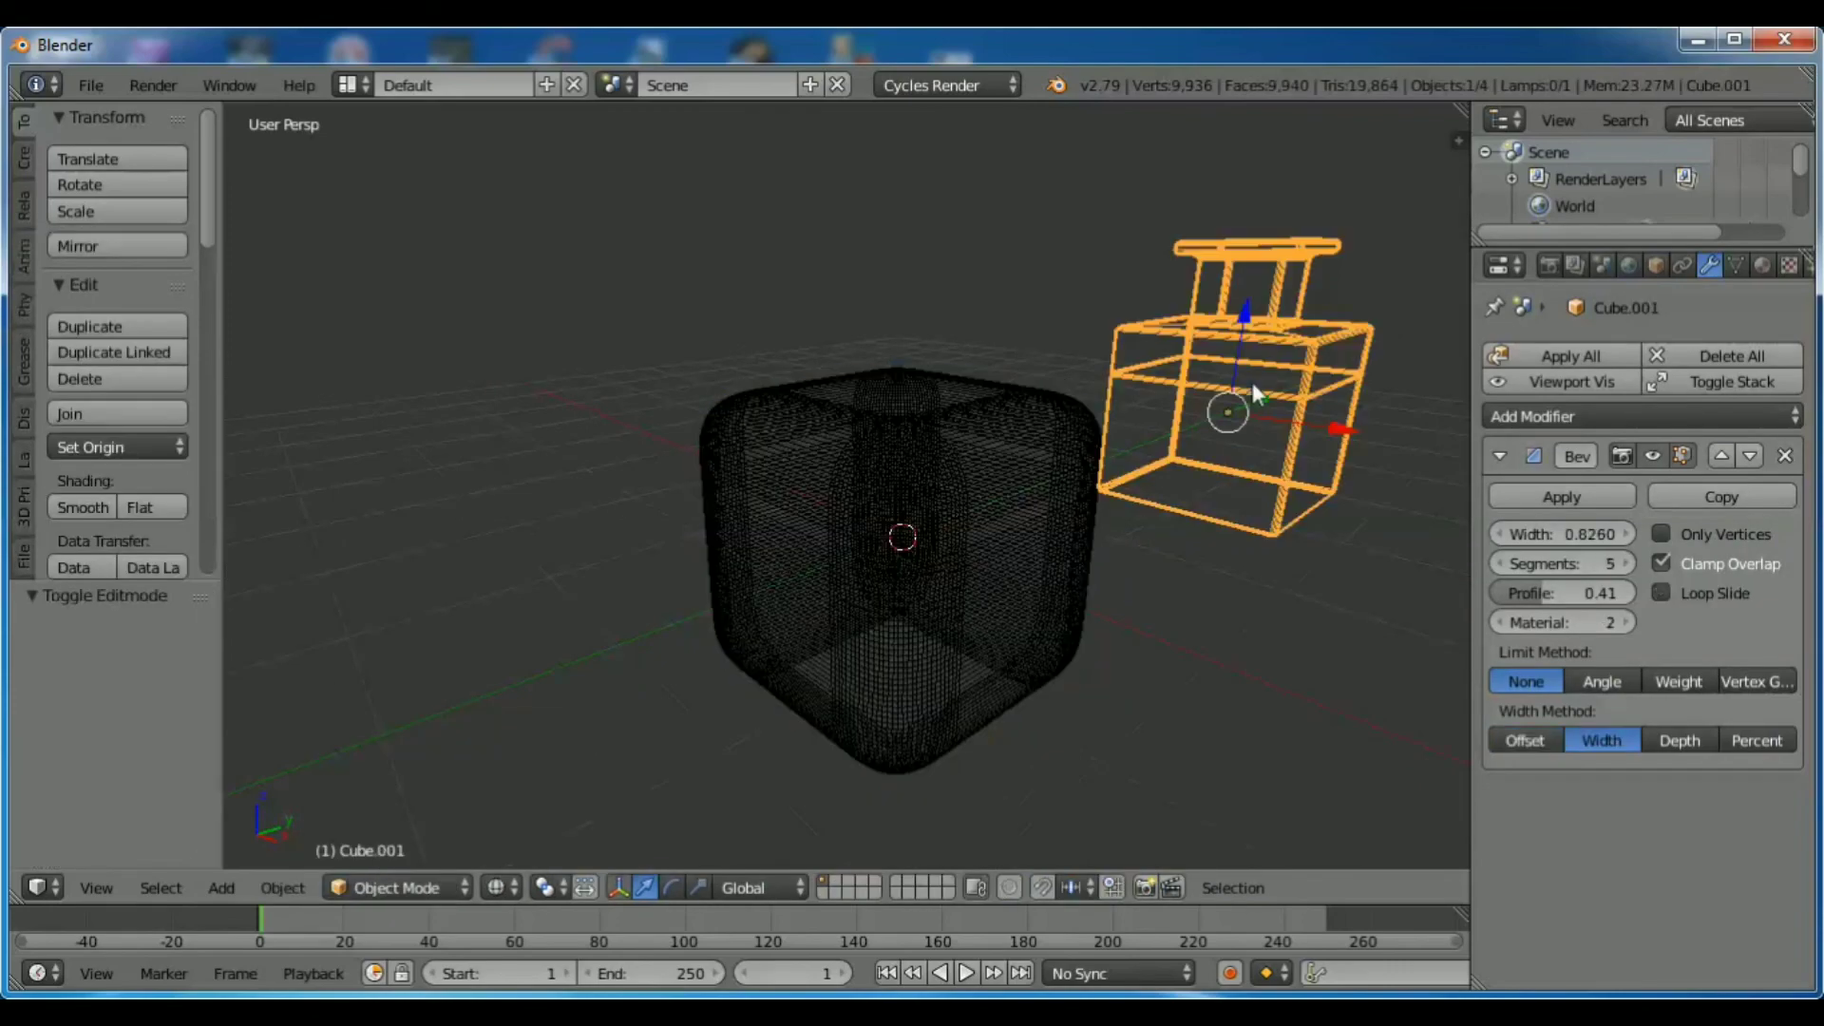
{"action": "left_click", "coordinate": [497, 887]}
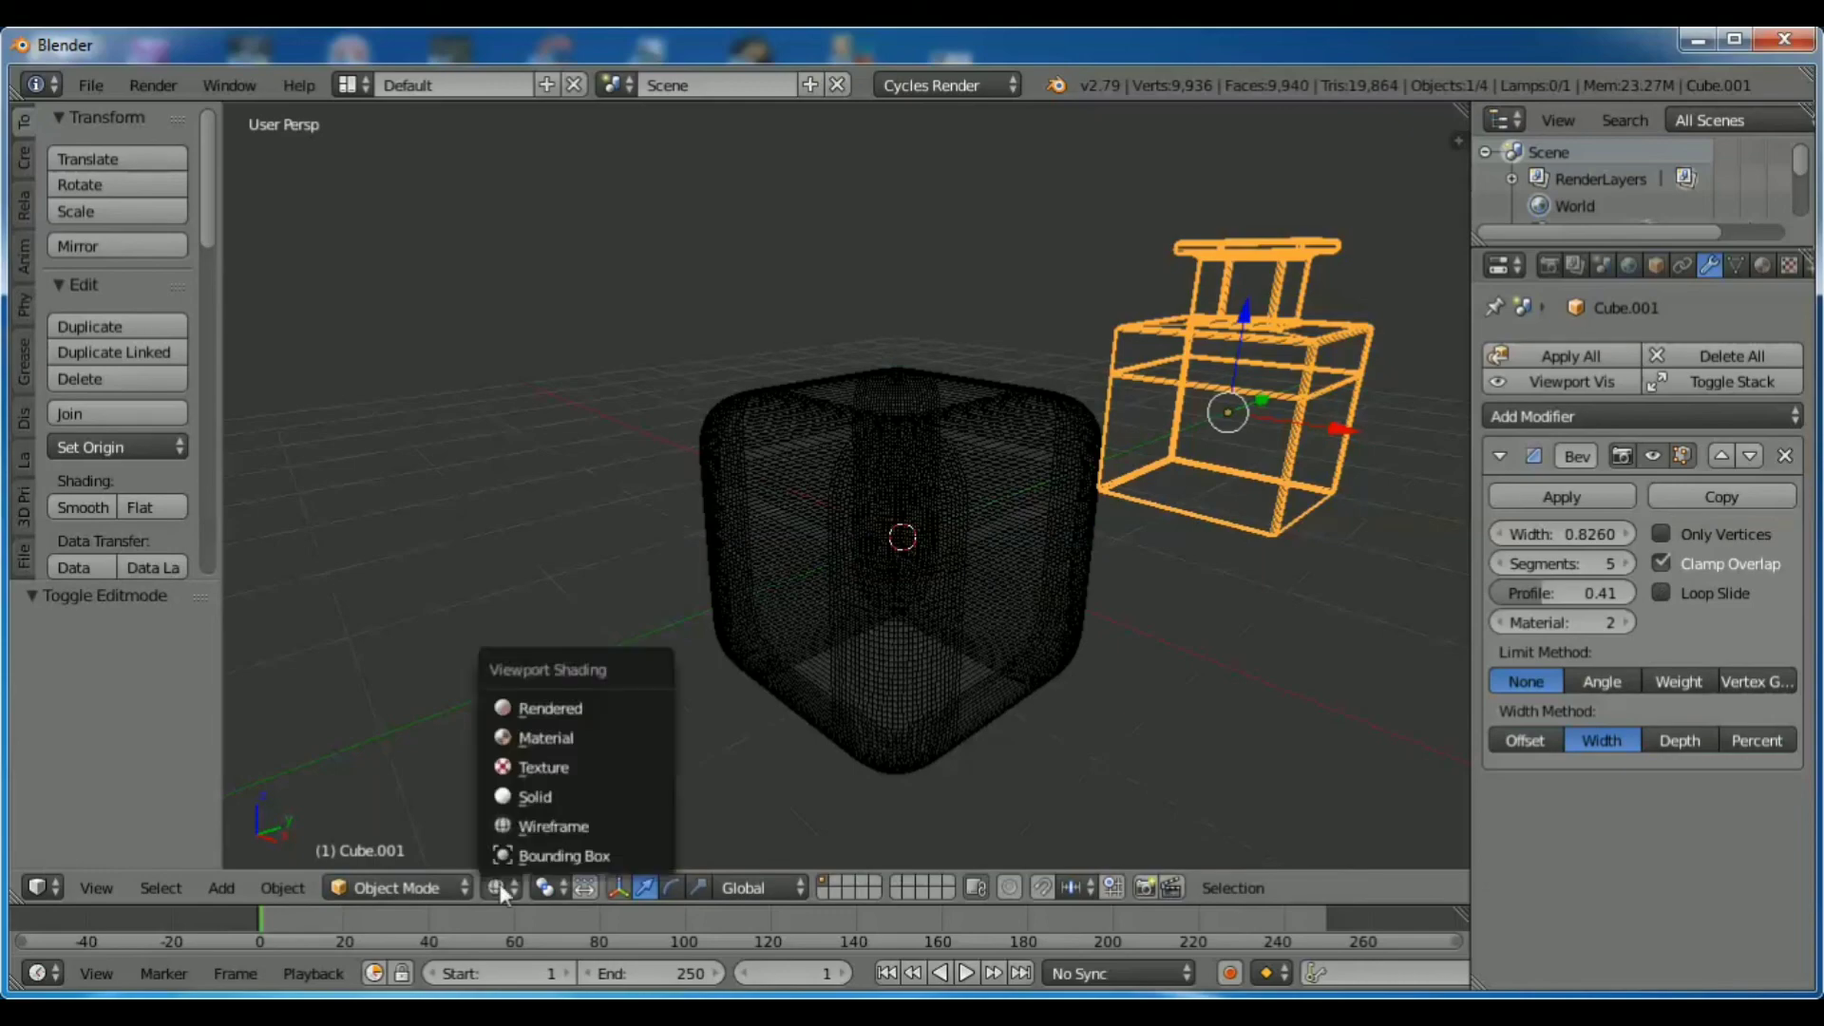
{"action": "left_click", "coordinate": [537, 800]}
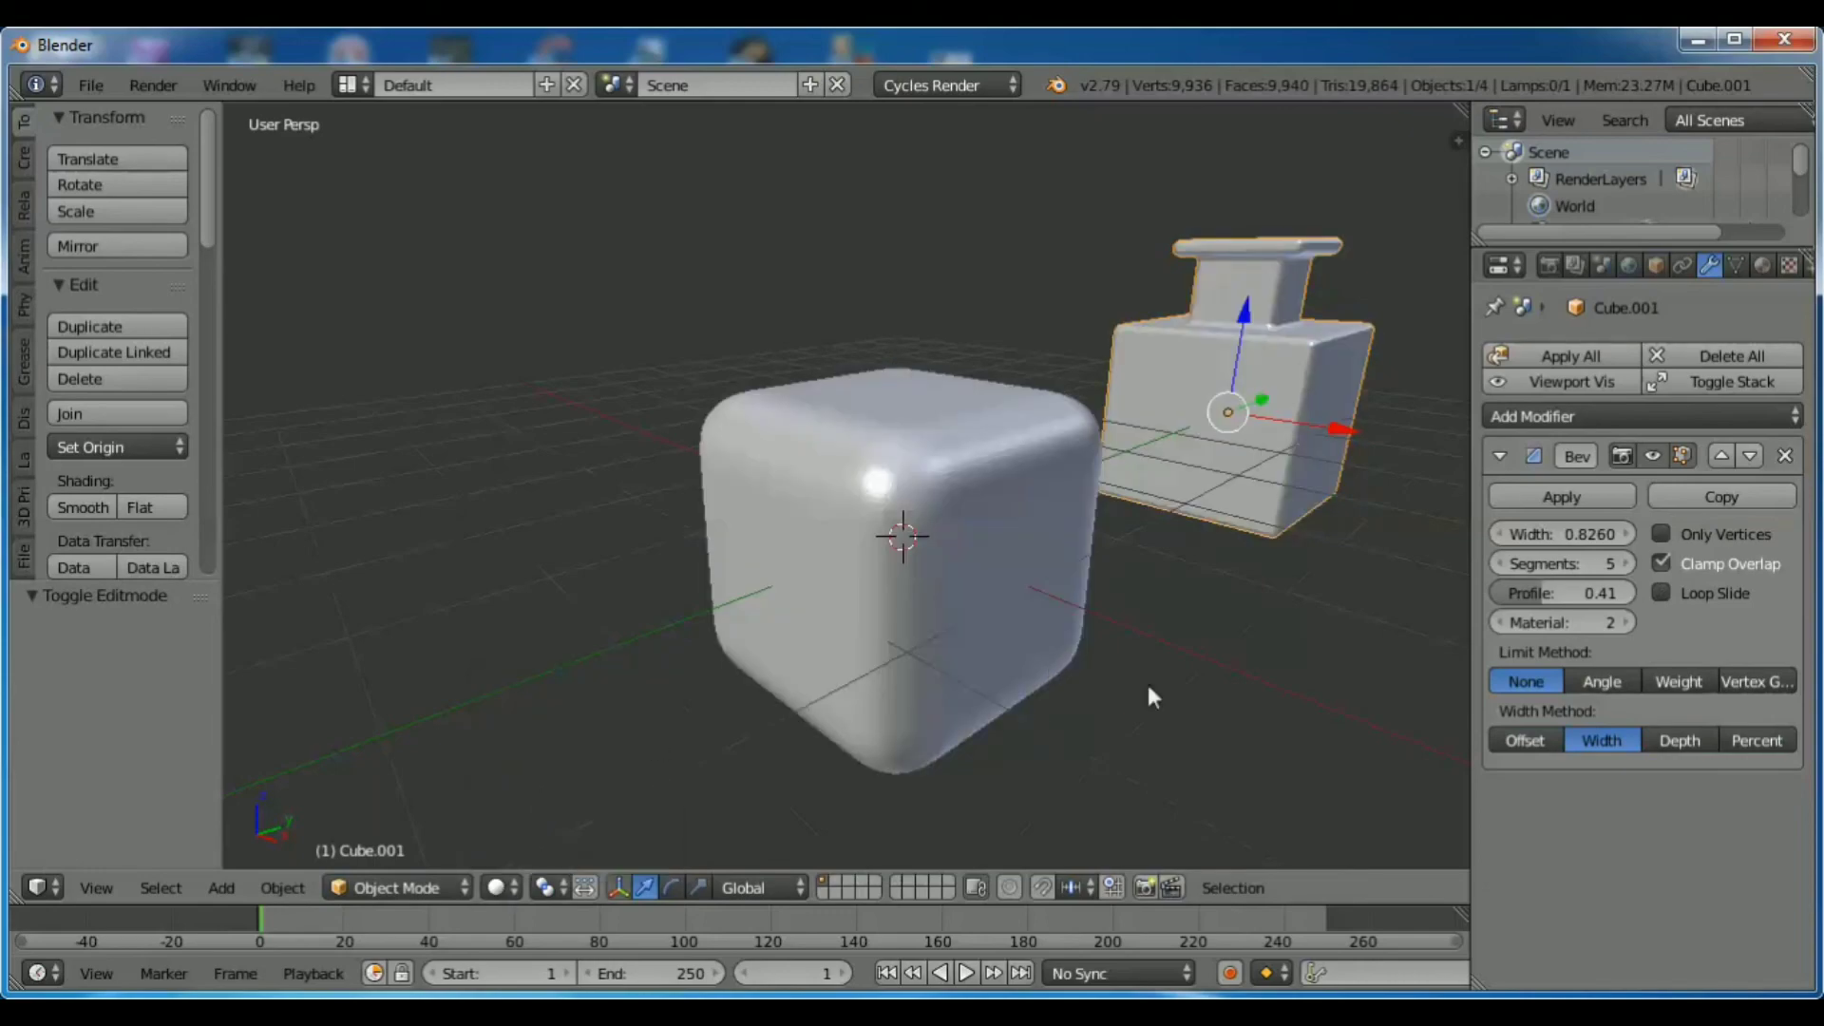
{"action": "middle_click_drag", "start_coordinate": [1145, 680], "coordinate": [984, 624]}
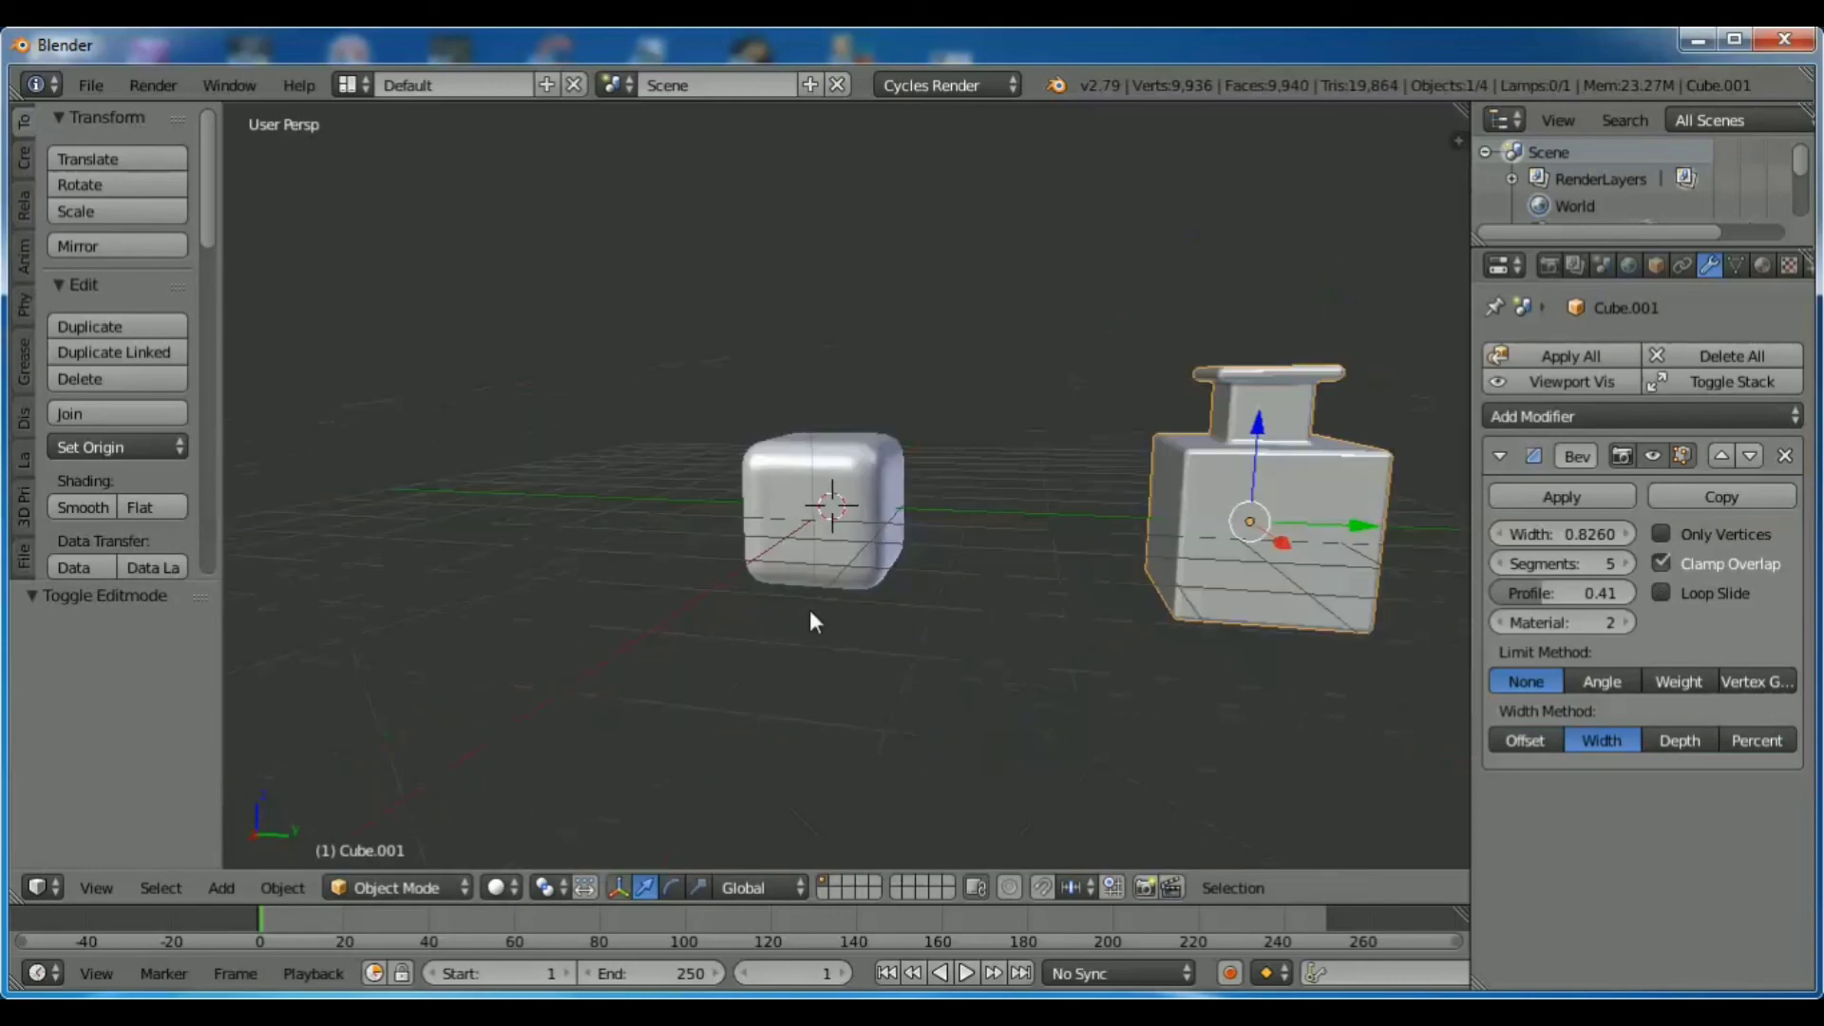